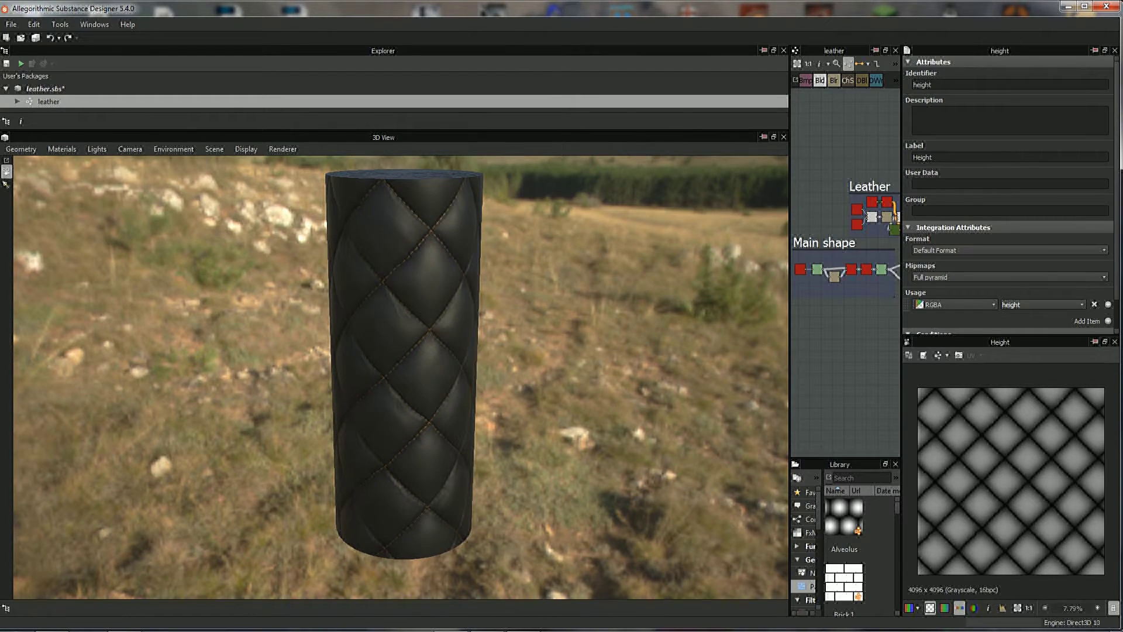
# - Shrink the 3D preview, enlarge the graph view and frame the whole leather graph
pyautogui.moveTo(790, 293); pyautogui.dragTo(320, 292)
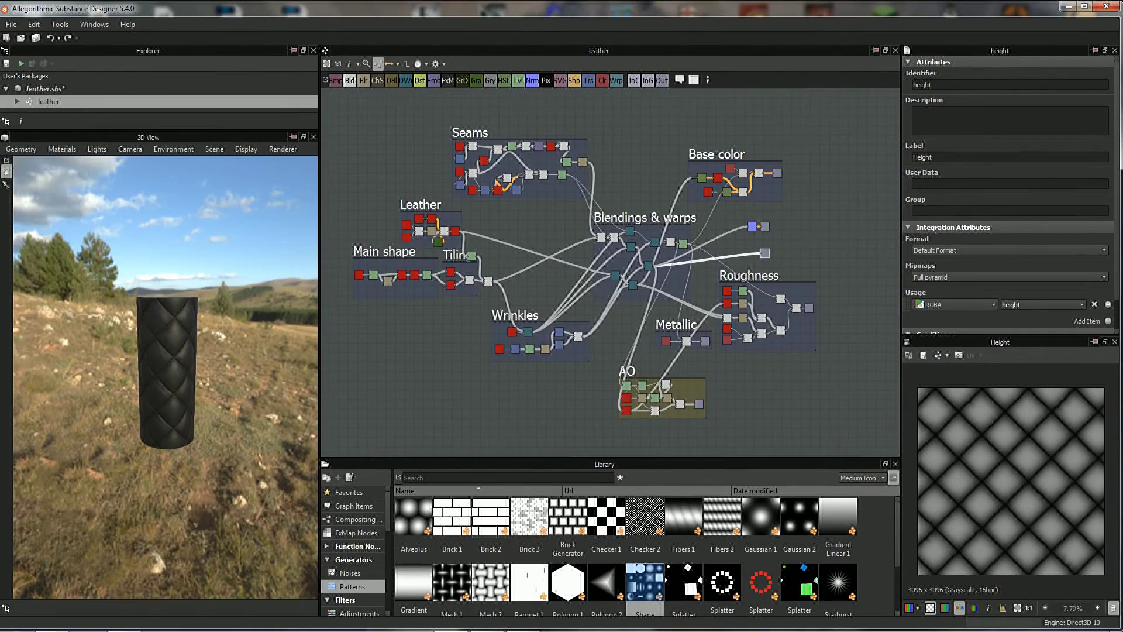
pyautogui.press('f')
pyautogui.moveTo(158, 131); pyautogui.dragTo(158, 319)
pyautogui.press('f')
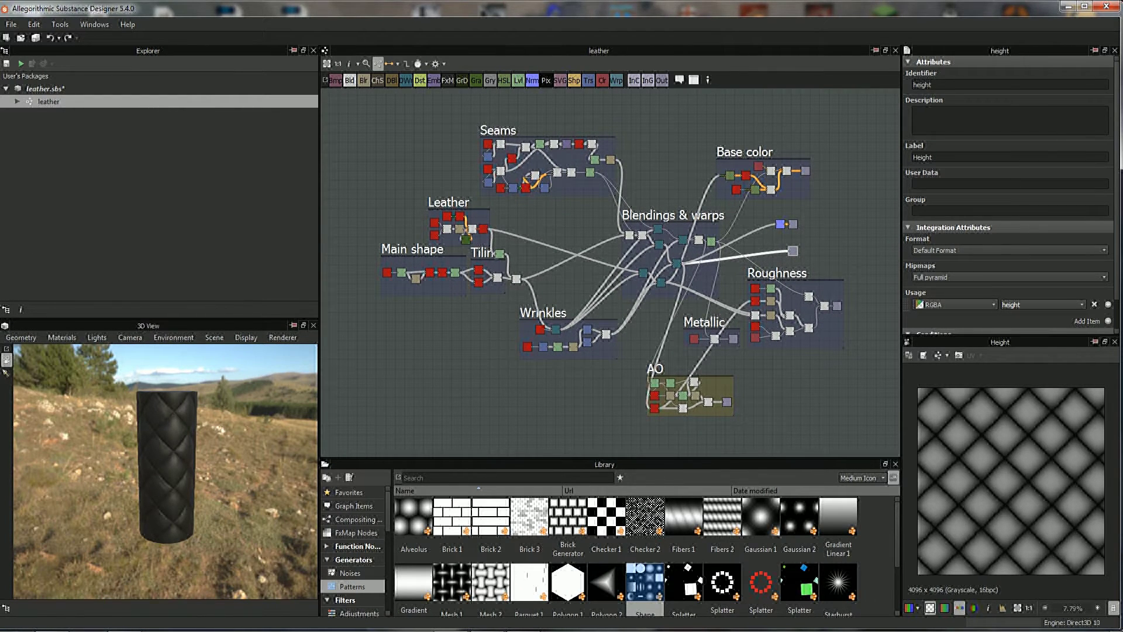
pyautogui.scroll(2, 610, 272)
pyautogui.scroll(-2, 611, 272)
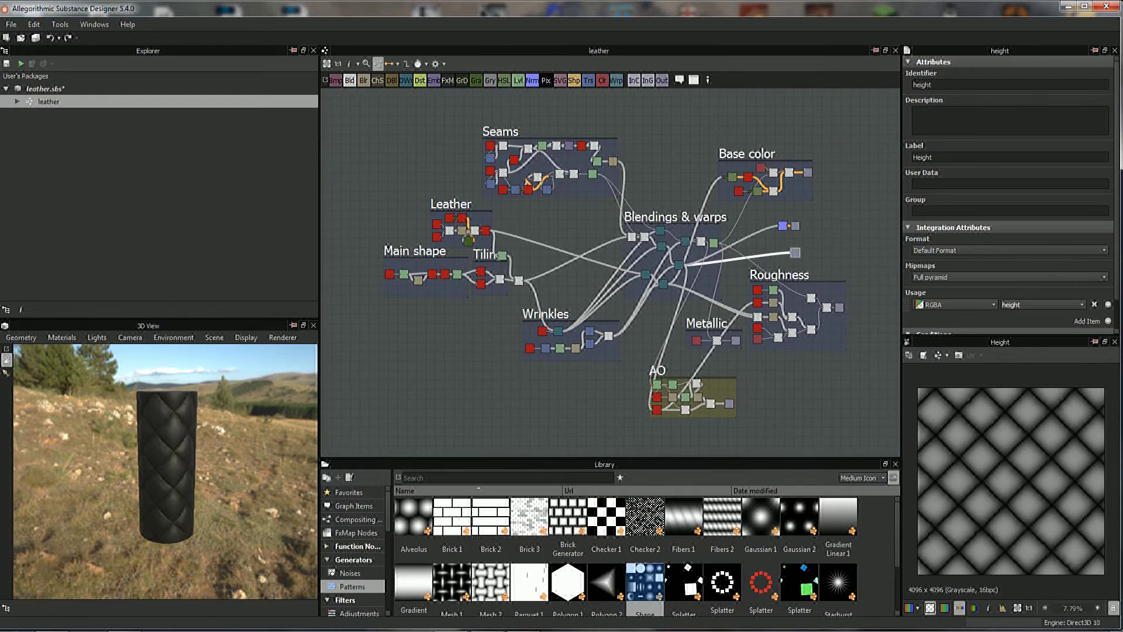
pyautogui.moveTo(611, 272)
pyautogui.mouseDown(button='middle')
pyautogui.moveTo(592, 320)
pyautogui.moveTo(573, 275)
pyautogui.moveTo(601, 338)
pyautogui.moveTo(585, 263)
pyautogui.mouseUp(button='middle')
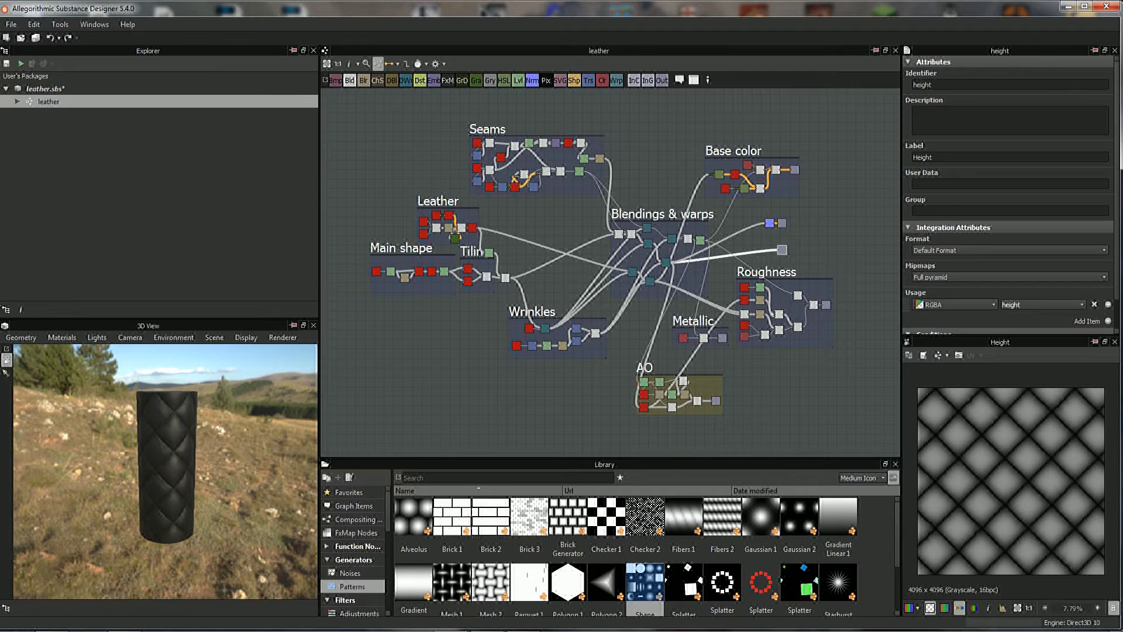
pyautogui.scroll(2, 546, 289)
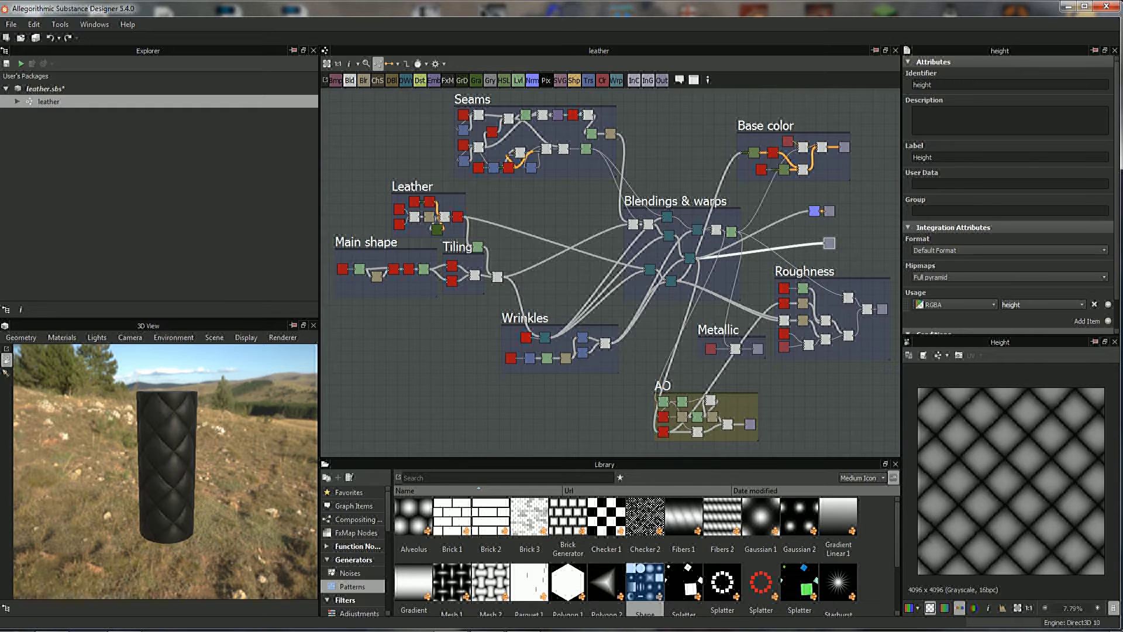
pyautogui.scroll(1, 360, 311)
pyautogui.moveTo(360, 312); pyautogui.dragTo(383, 321, button='middle')
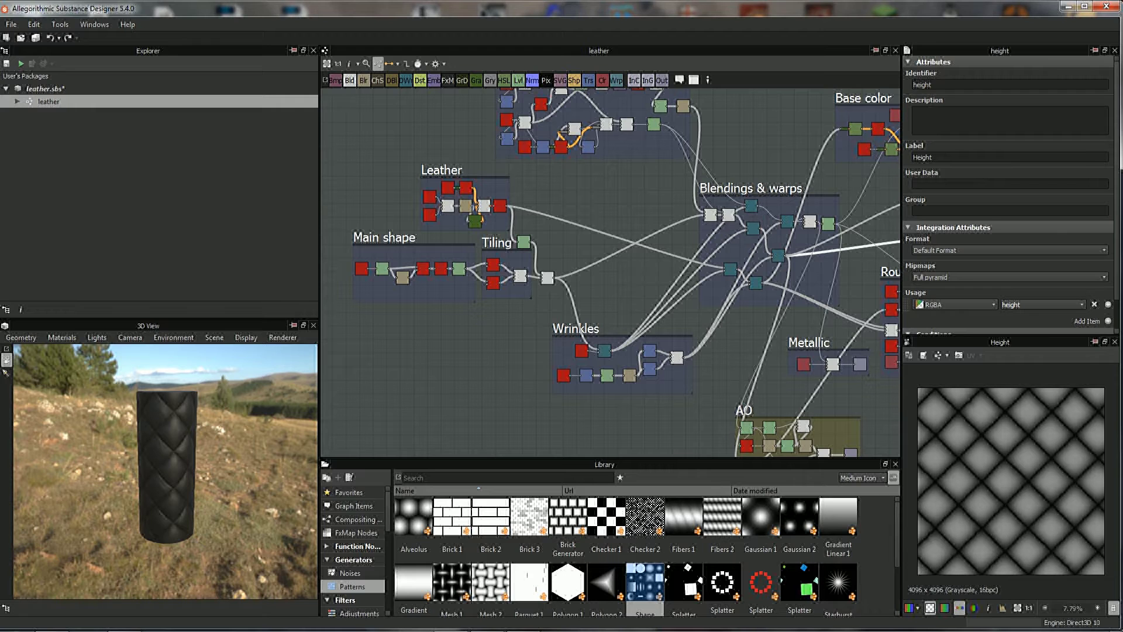
pyautogui.press('f')
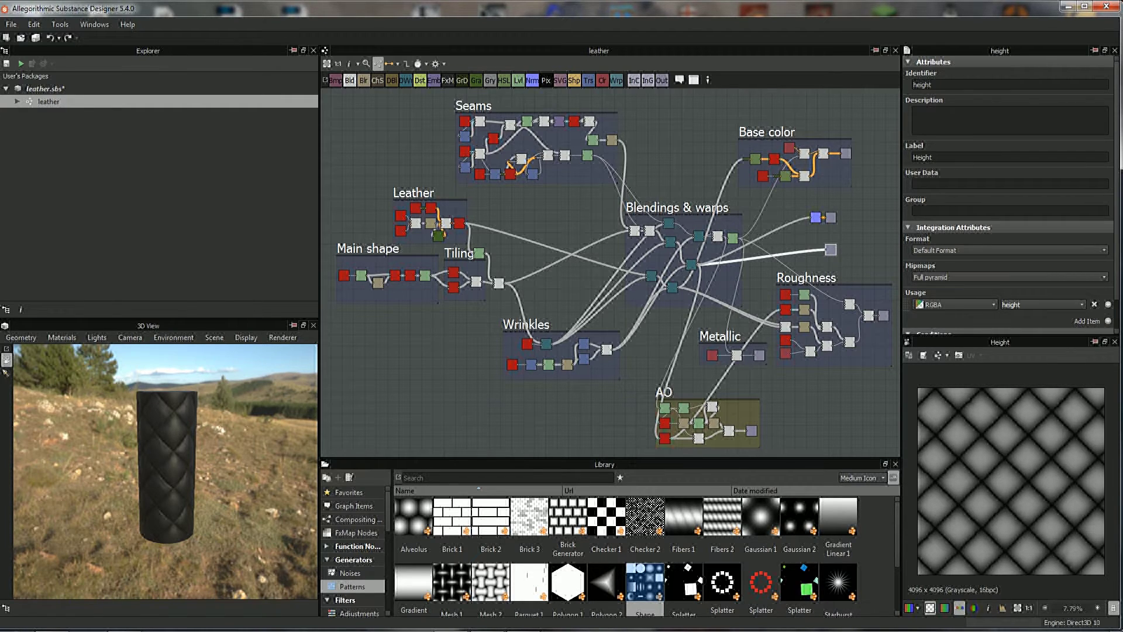
pyautogui.moveTo(609, 269); pyautogui.dragTo(616, 269, button='middle')
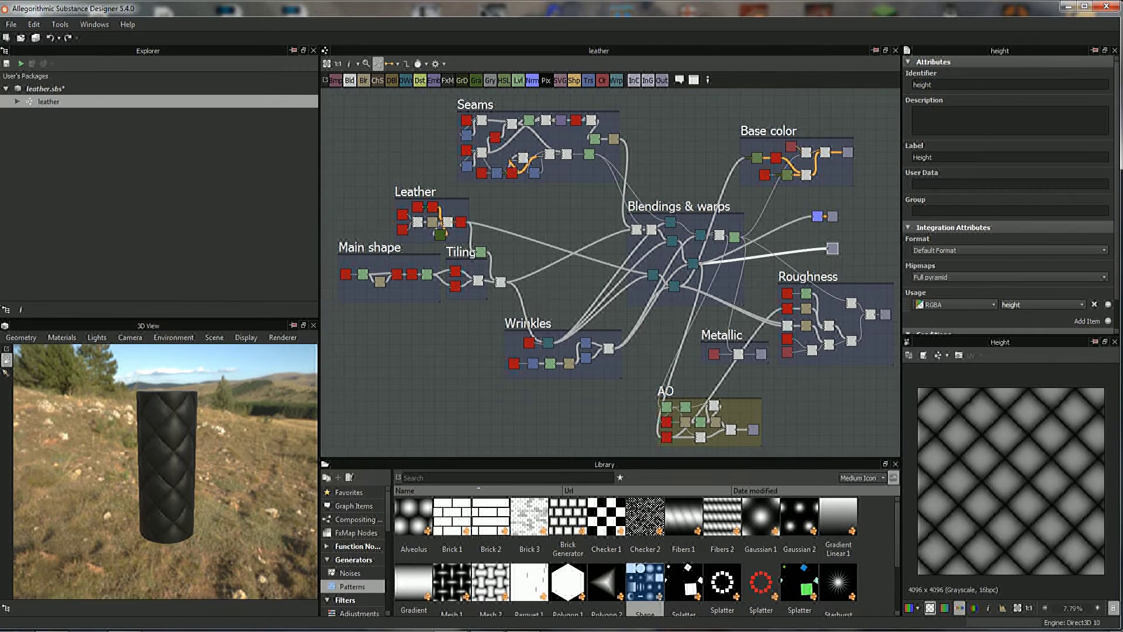
# - Zoom and orbit the 3D camera close to the quilted leather's orange stitching
pyautogui.scroll(5, 165, 471)
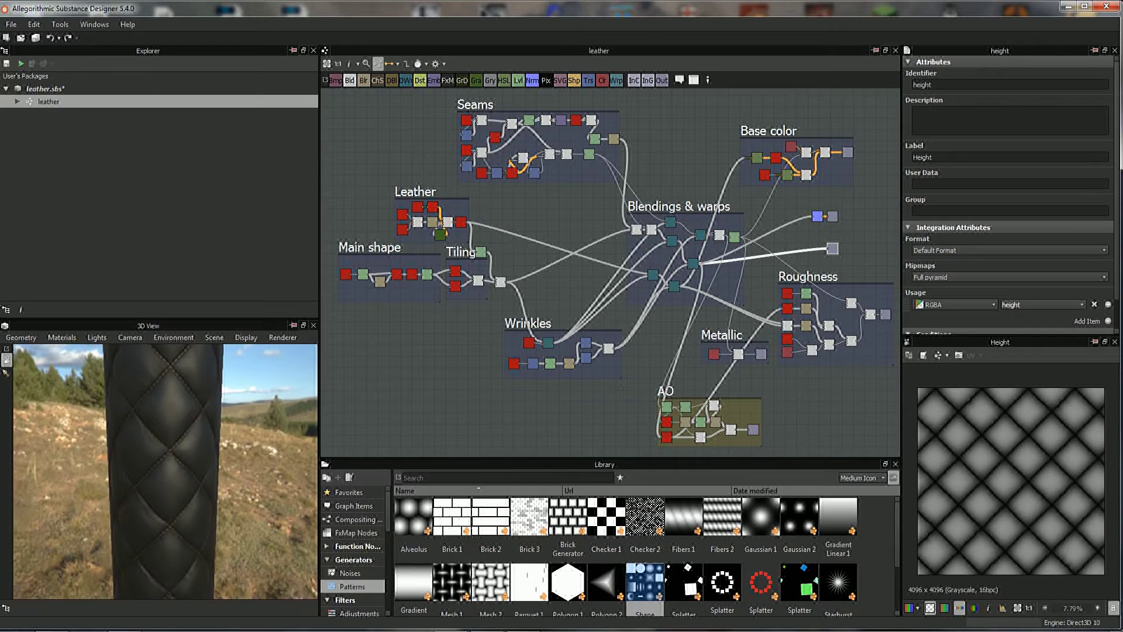
pyautogui.moveTo(165, 471)
pyautogui.mouseDown()
pyautogui.moveTo(187, 497)
pyautogui.moveTo(176, 456)
pyautogui.moveTo(187, 444)
pyautogui.moveTo(165, 444)
pyautogui.moveTo(146, 471)
pyautogui.moveTo(129, 468)
pyautogui.mouseUp()
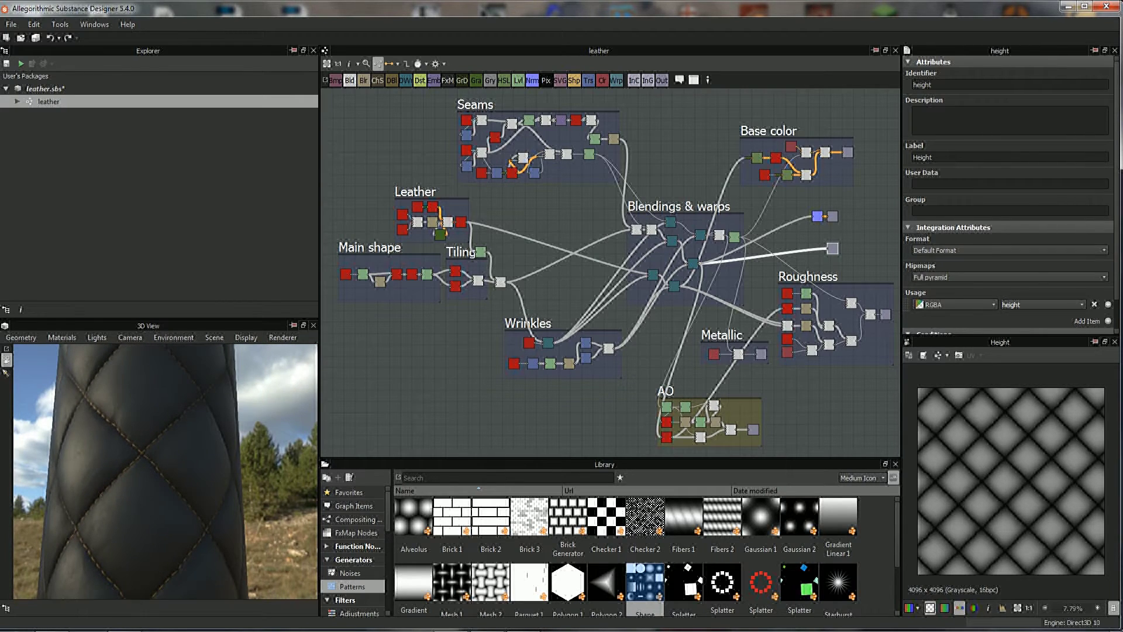
pyautogui.moveTo(165, 471); pyautogui.dragTo(117, 471)
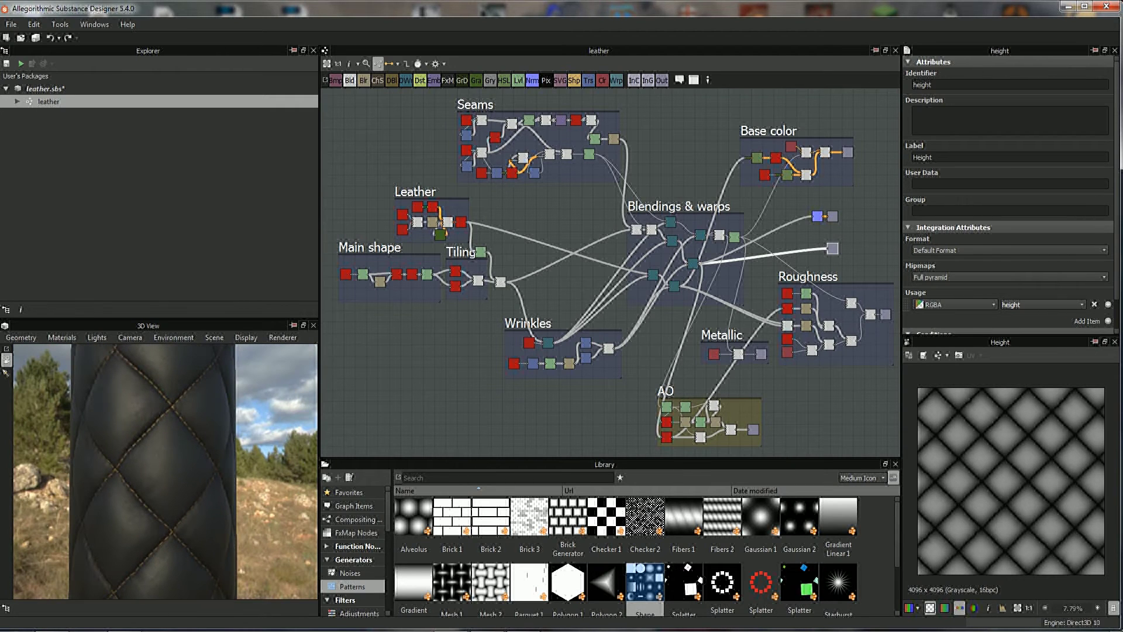
# - Reframe the graph view and select the leather package in Explorer
pyautogui.moveTo(608, 275); pyautogui.dragTo(574, 281, button='middle')
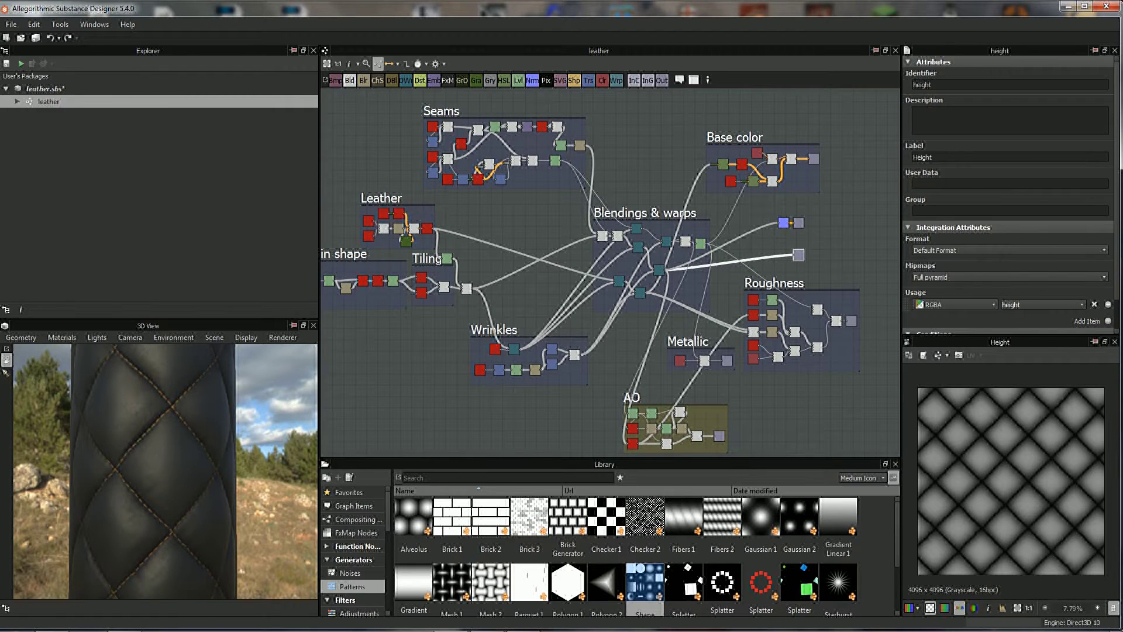
pyautogui.scroll(-2, 565, 329)
pyautogui.scroll(-2, 566, 328)
pyautogui.scroll(1, 497, 351)
pyautogui.scroll(1, 497, 351)
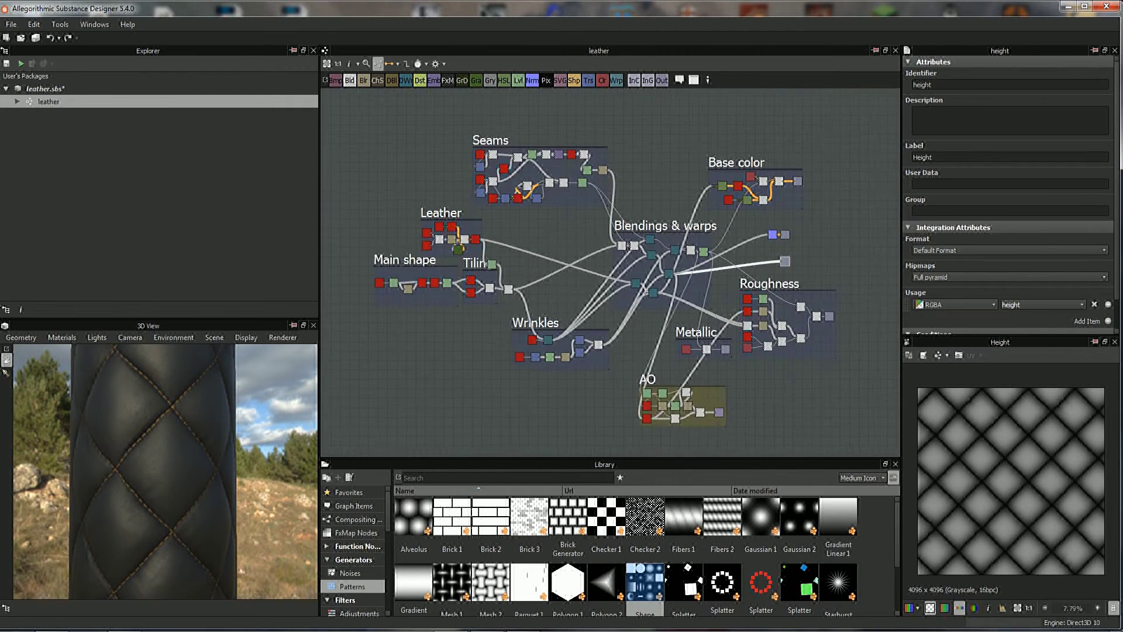
pyautogui.moveTo(615, 269); pyautogui.dragTo(601, 268, button='middle')
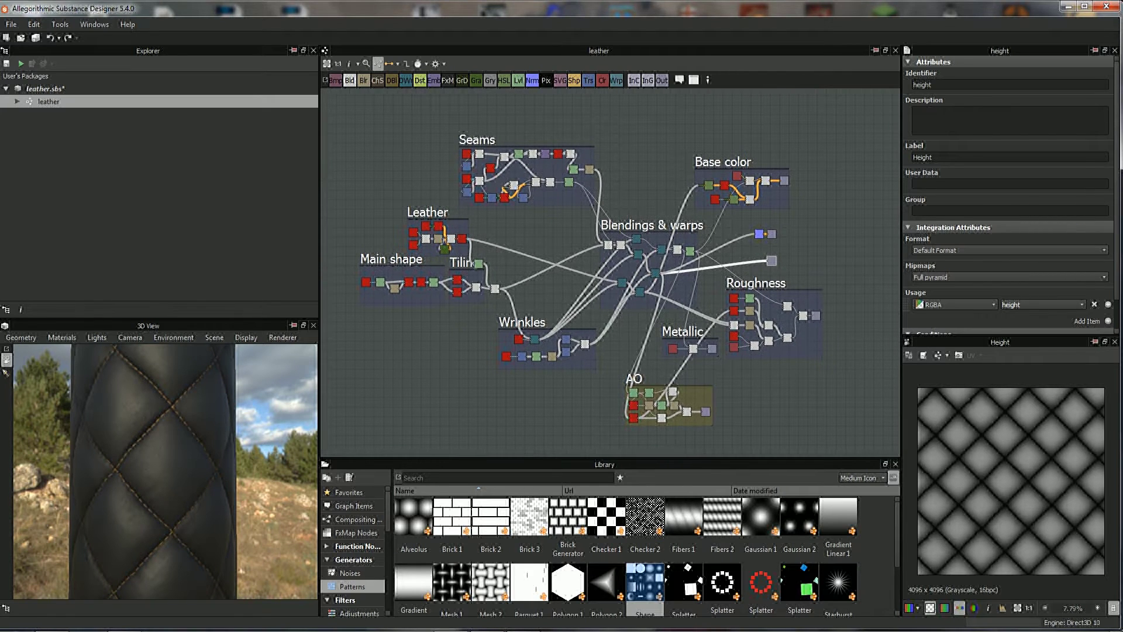
pyautogui.click(46, 88)
# - Create a Physically Based (Metallic/Roughness) graph named 'remake' in leather.sbs
pyautogui.rightClick(46, 90)
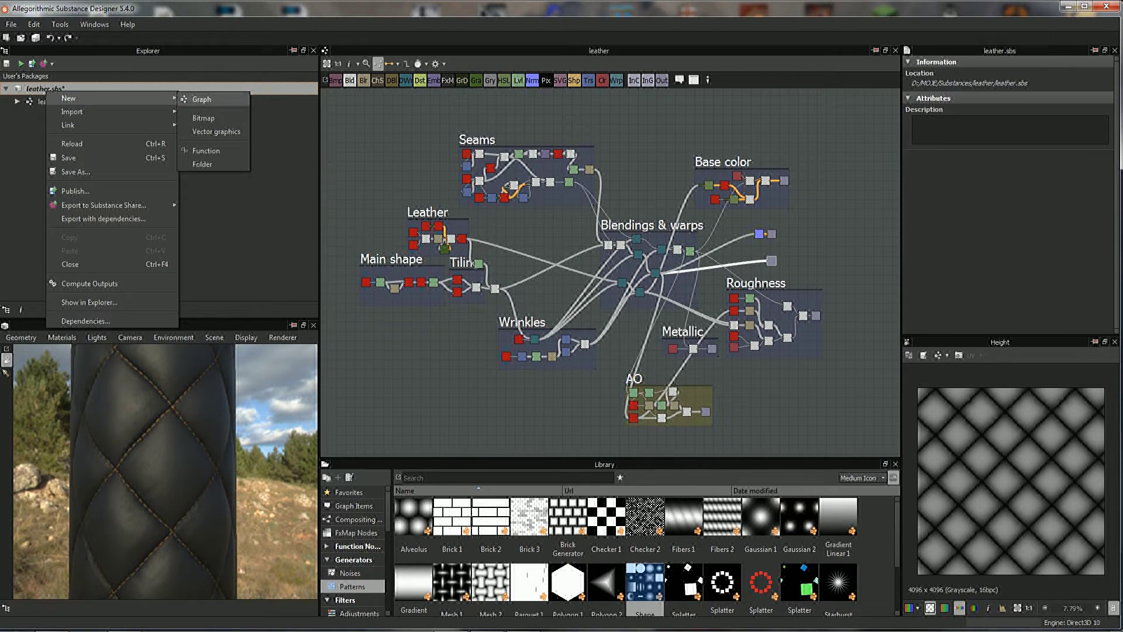
pyautogui.click(202, 99)
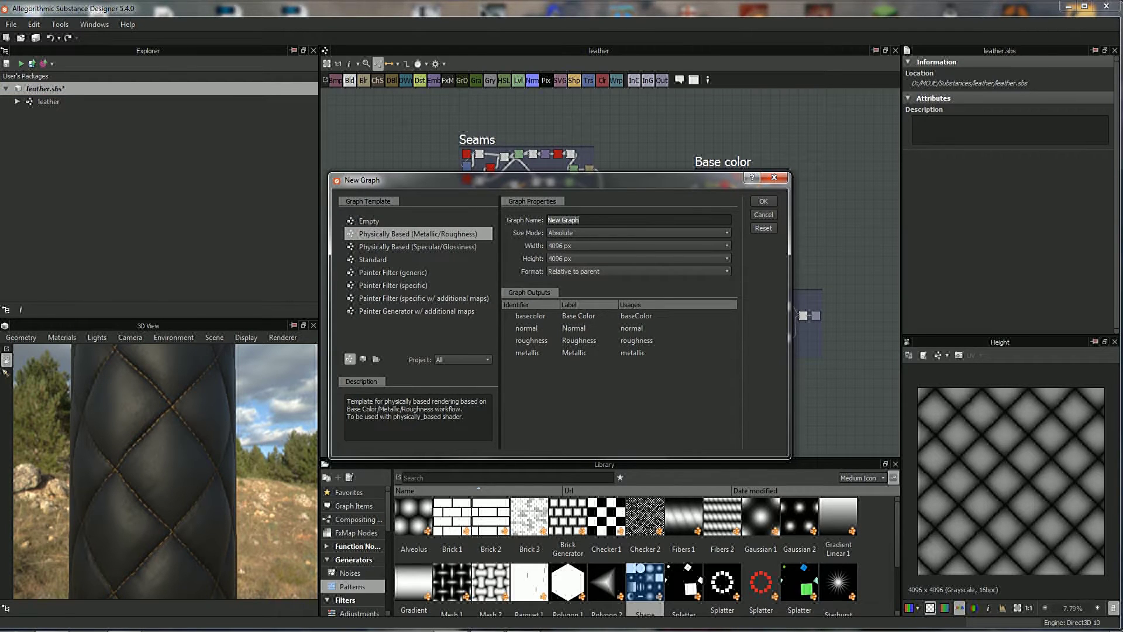
pyautogui.write('remake')
pyautogui.click(763, 201)
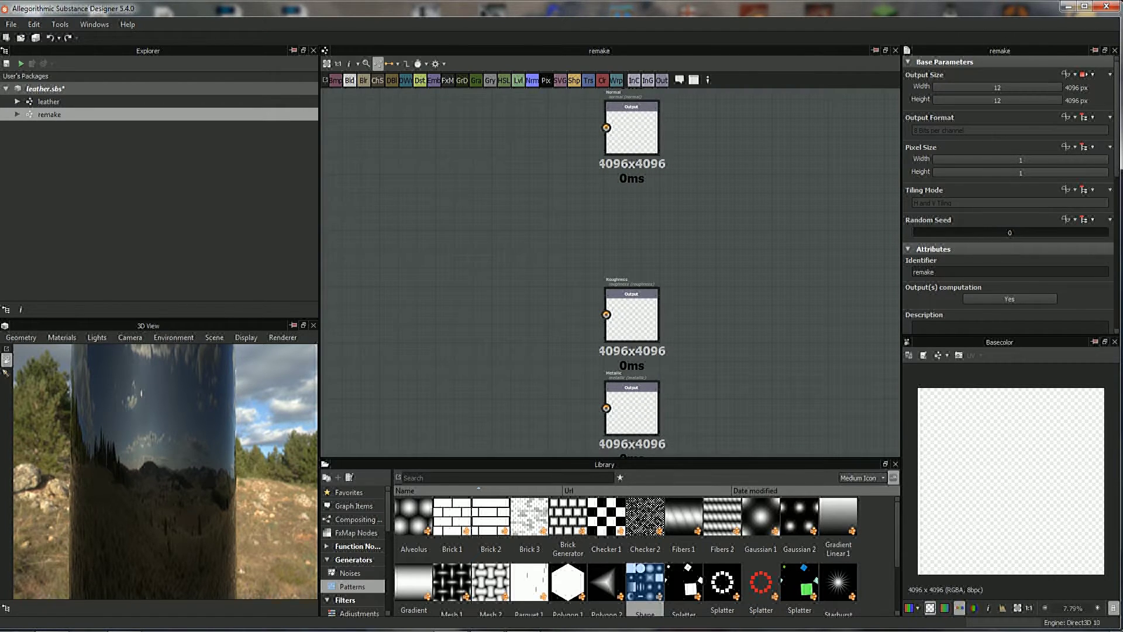
# - Add an Output node with identifier 'height' and label 'Height'
pyautogui.rightClick(636, 216)
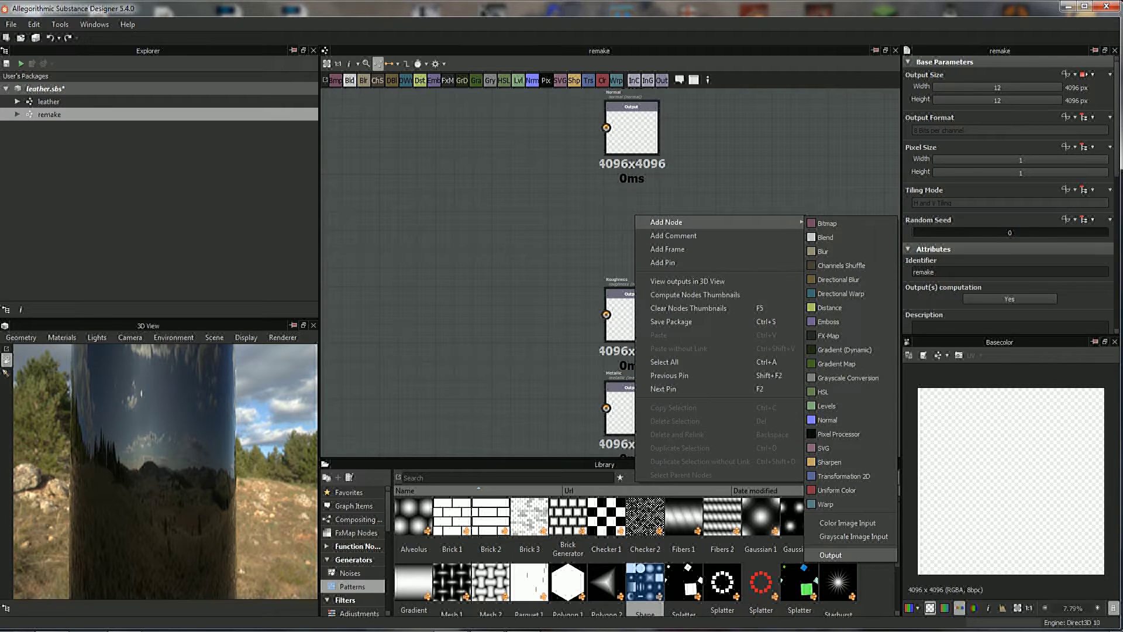
pyautogui.click(831, 554)
pyautogui.scroll(2, 627, 158)
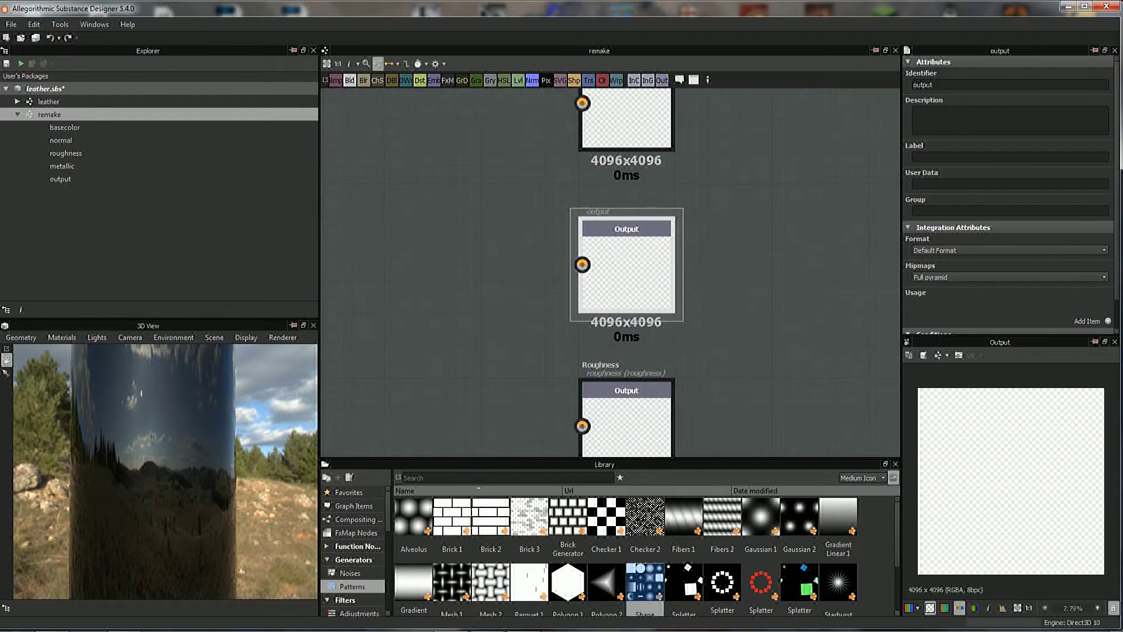
pyautogui.moveTo(627, 263)
pyautogui.mouseDown(button='middle')
pyautogui.moveTo(620, 278)
pyautogui.moveTo(664, 281)
pyautogui.mouseUp(button='middle')
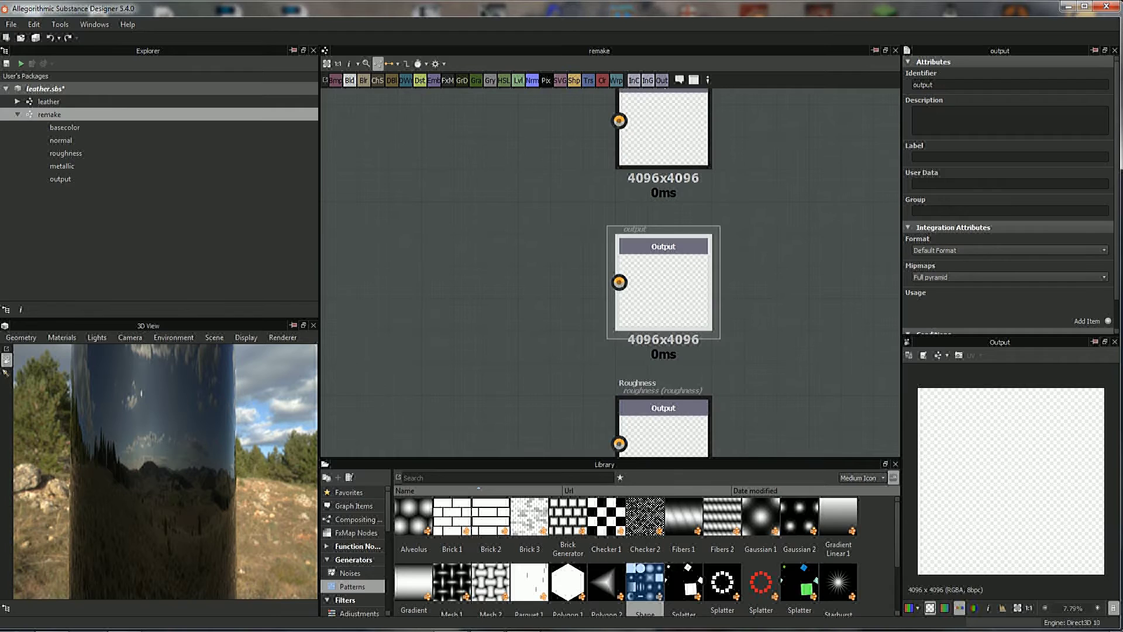
pyautogui.doubleClick(914, 85)
pyautogui.write('height')
pyautogui.press('Tab')
pyautogui.write('Height')
# - Give the Height output a usage set to height
pyautogui.click(1108, 320)
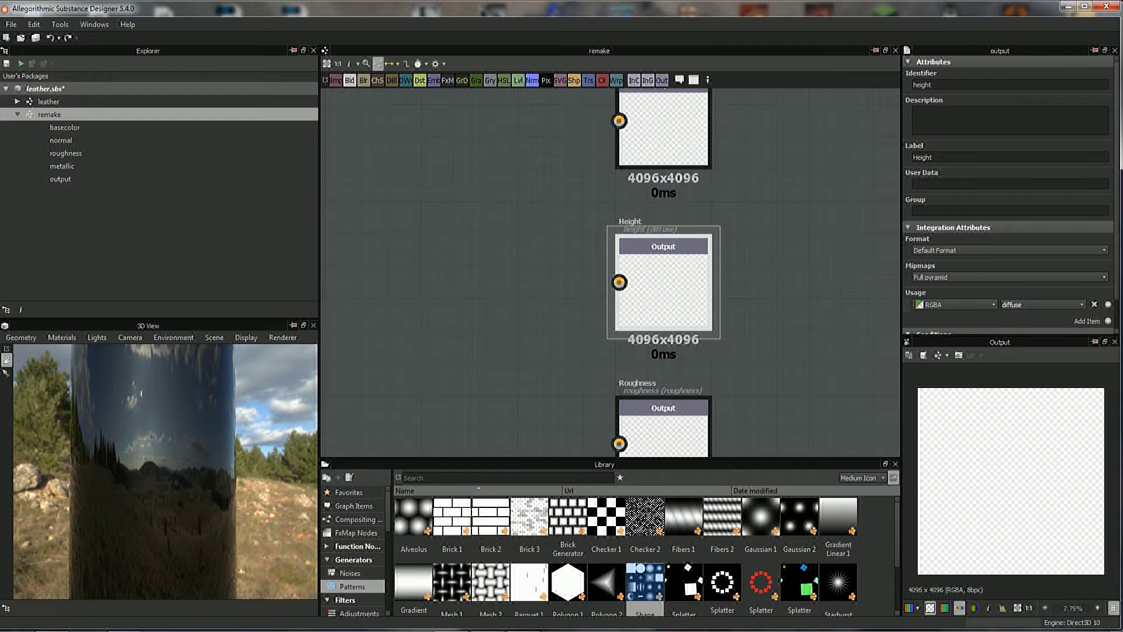
pyautogui.click(1041, 304)
pyautogui.press('Down')
pyautogui.press('Down')
pyautogui.press('Return')
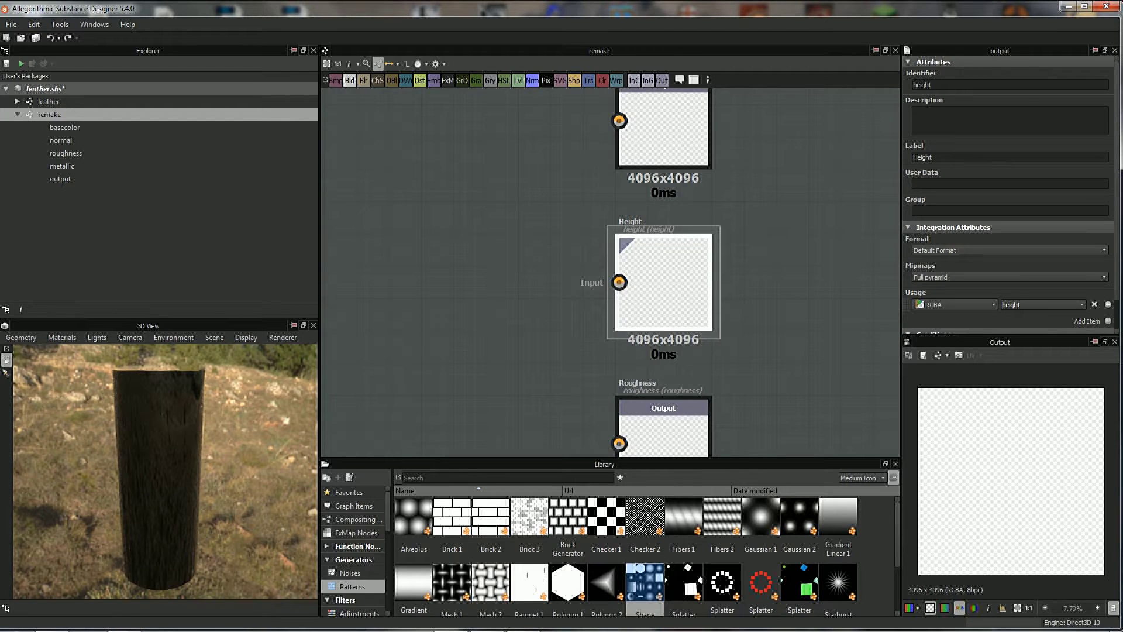
# - Show the Height output in the 3D view's Height channel
pyautogui.rightClick(682, 273)
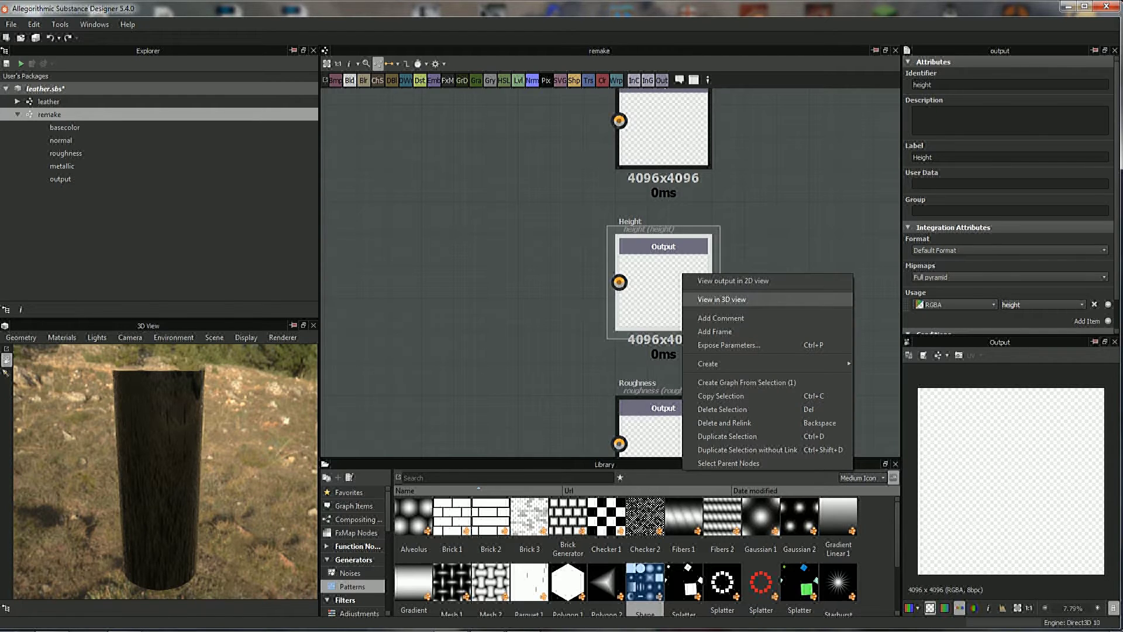
pyautogui.click(721, 299)
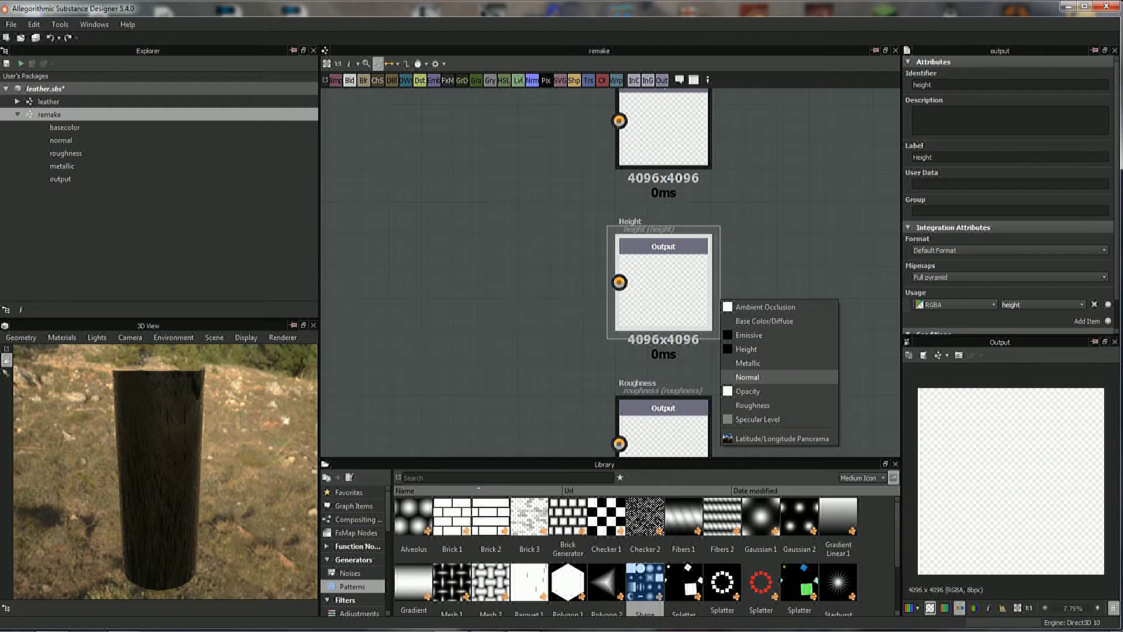
pyautogui.click(747, 349)
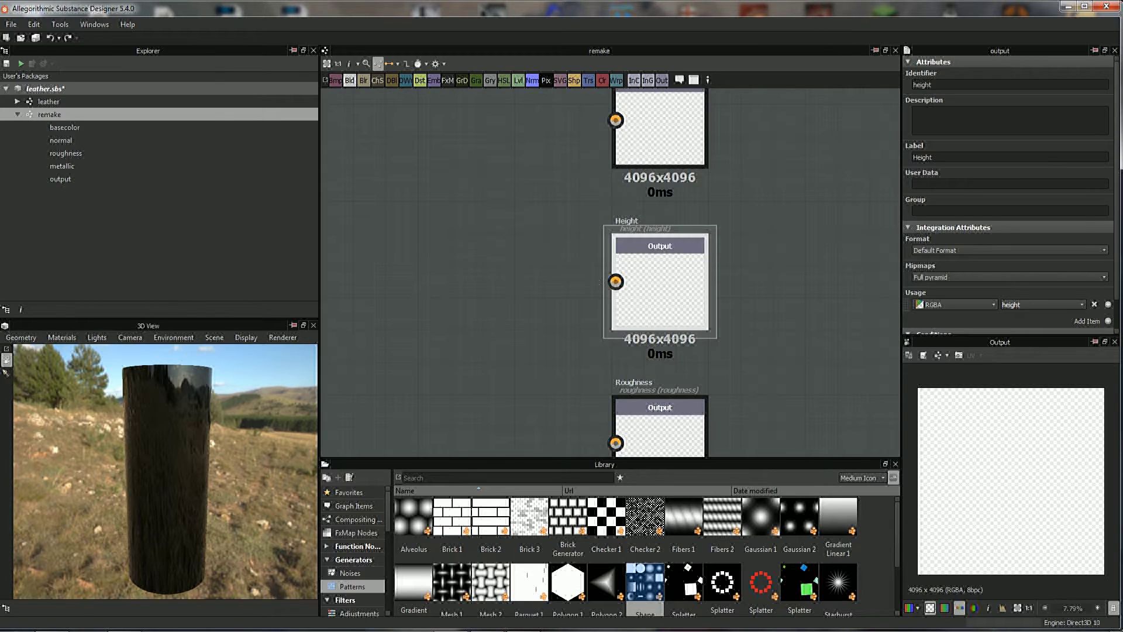
pyautogui.scroll(-3, 541, 179)
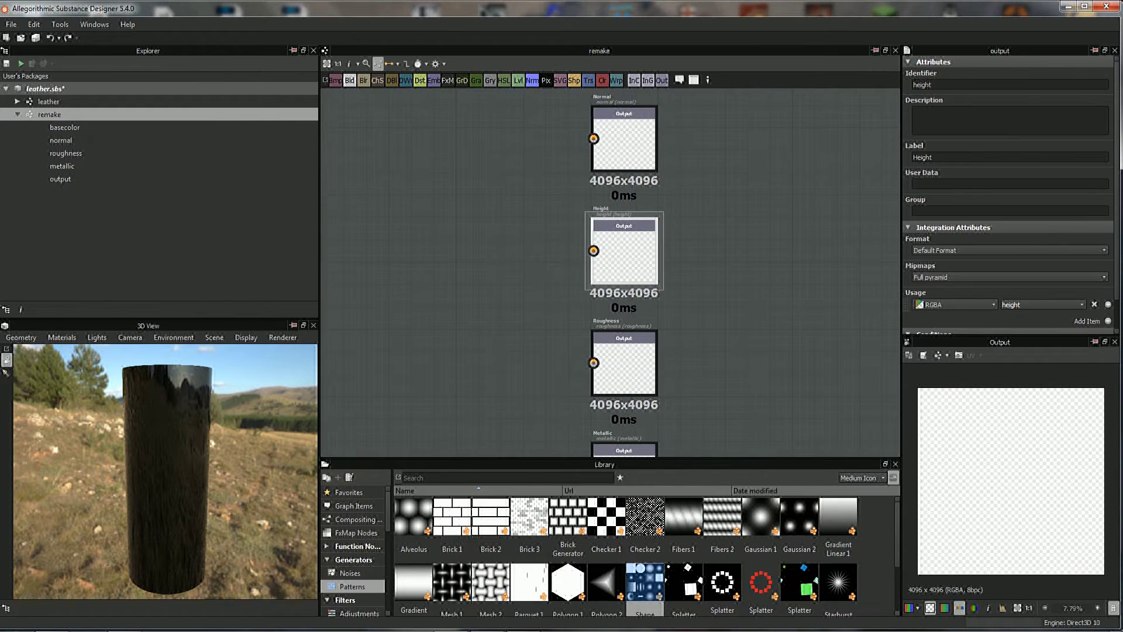
# - Add a Uniform Color node and wire it into the Roughness output
pyautogui.moveTo(608, 275); pyautogui.dragTo(619, 204, button='middle')
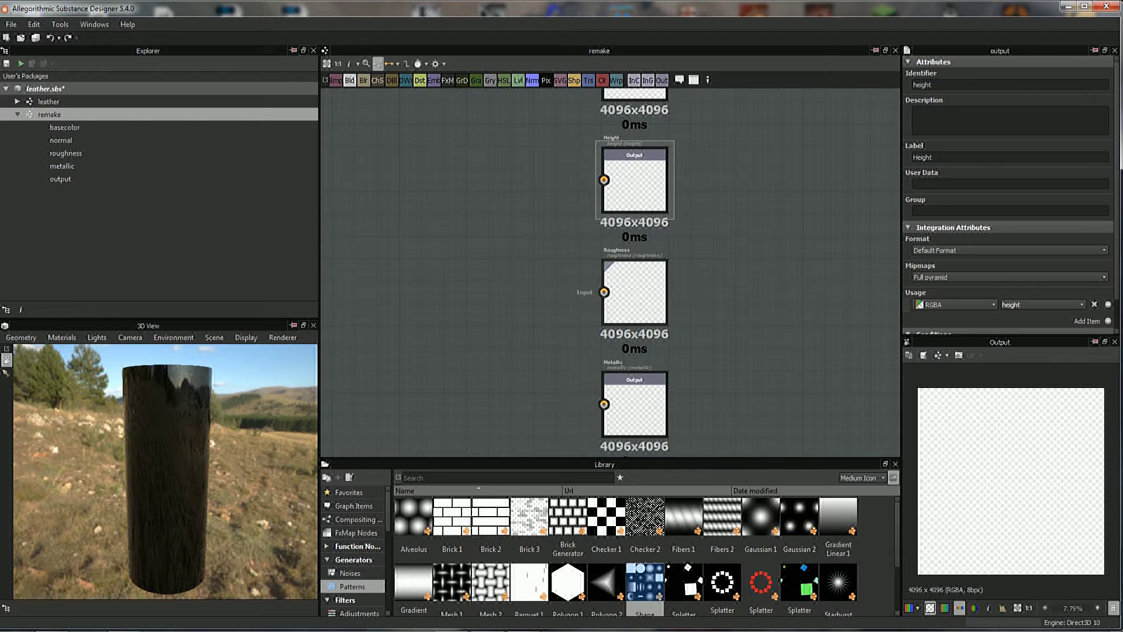
pyautogui.click(602, 81)
pyautogui.moveTo(591, 282); pyautogui.dragTo(545, 291)
pyautogui.scroll(3, 609, 331)
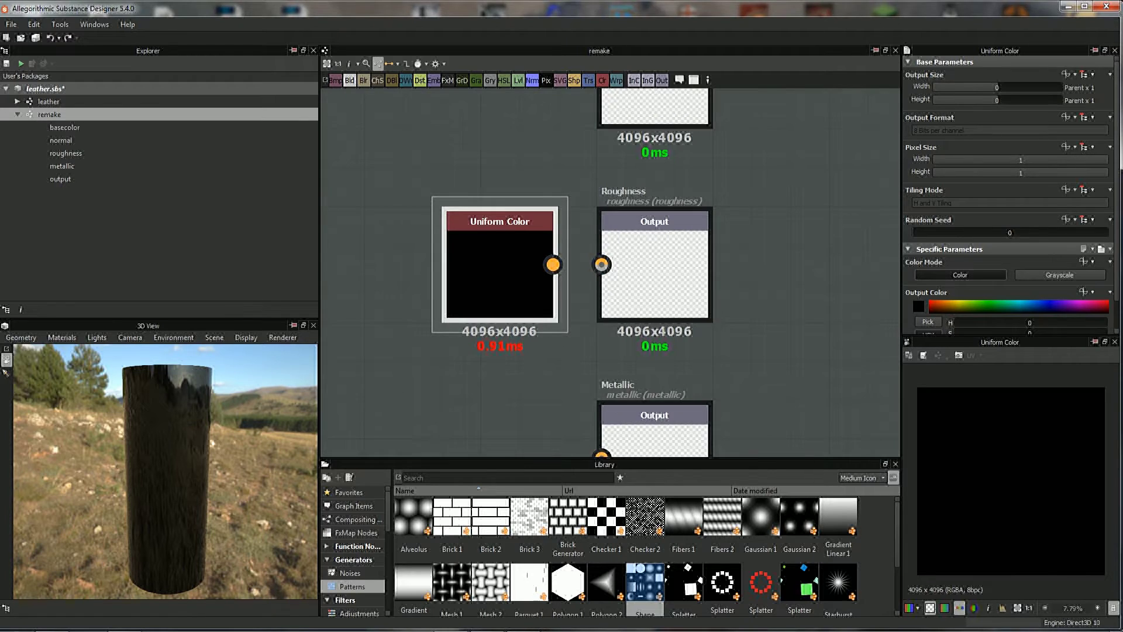
pyautogui.scroll(1, 568, 239)
pyautogui.moveTo(550, 269)
pyautogui.mouseDown()
pyautogui.moveTo(528, 271)
pyautogui.moveTo(608, 269)
pyautogui.mouseUp()
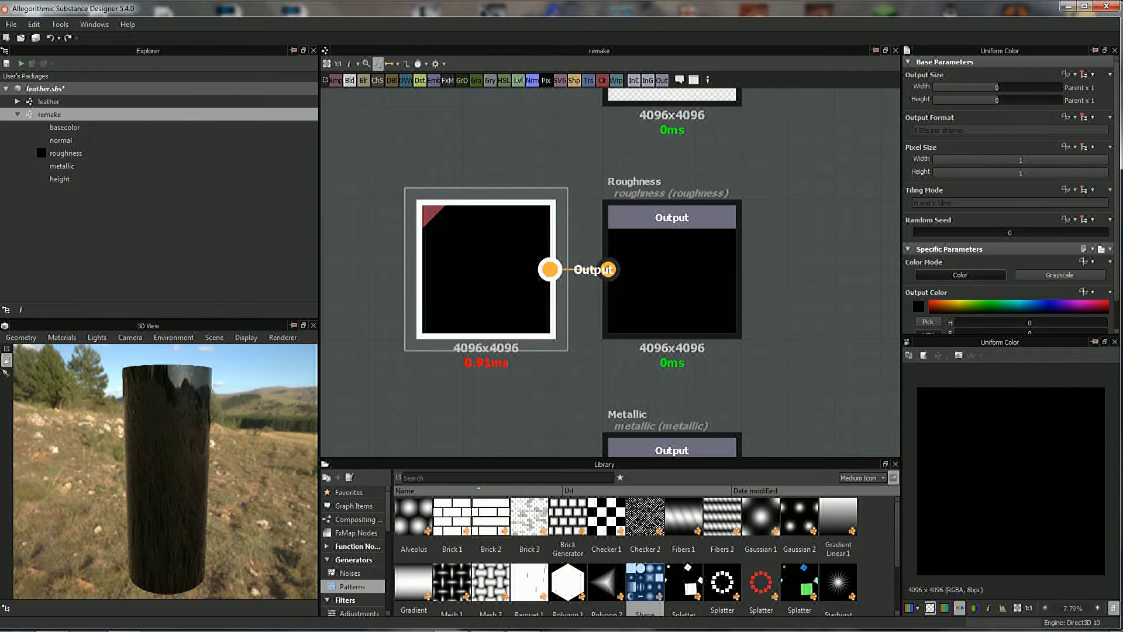
# - Set the Uniform Color to Grayscale mode with a value of 118
pyautogui.click(1060, 275)
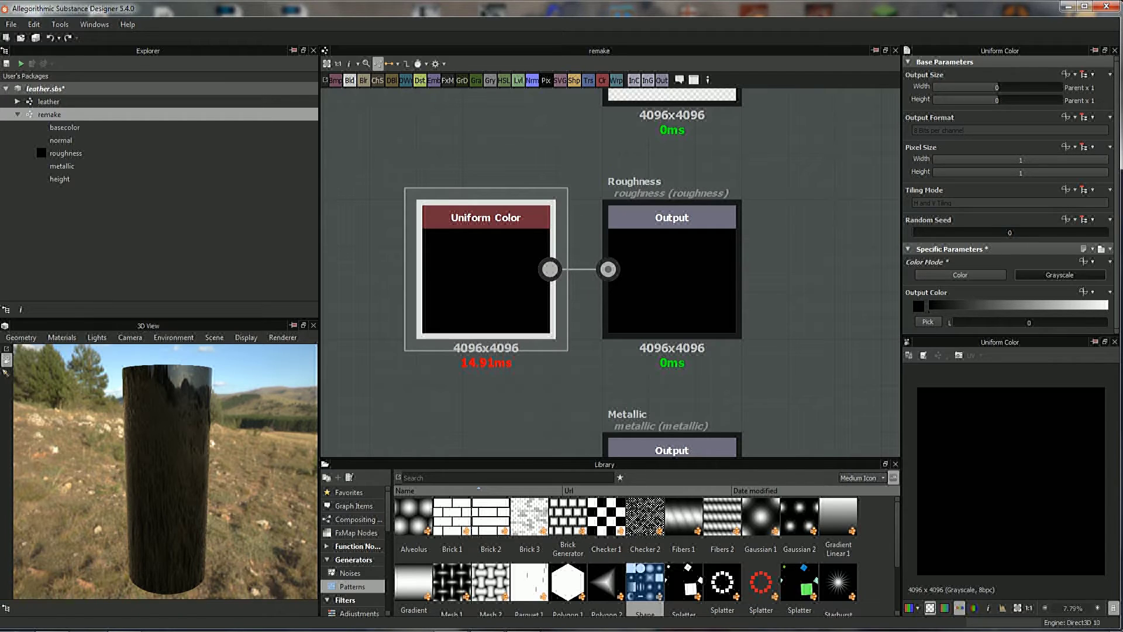
pyautogui.moveTo(930, 305); pyautogui.dragTo(1008, 305)
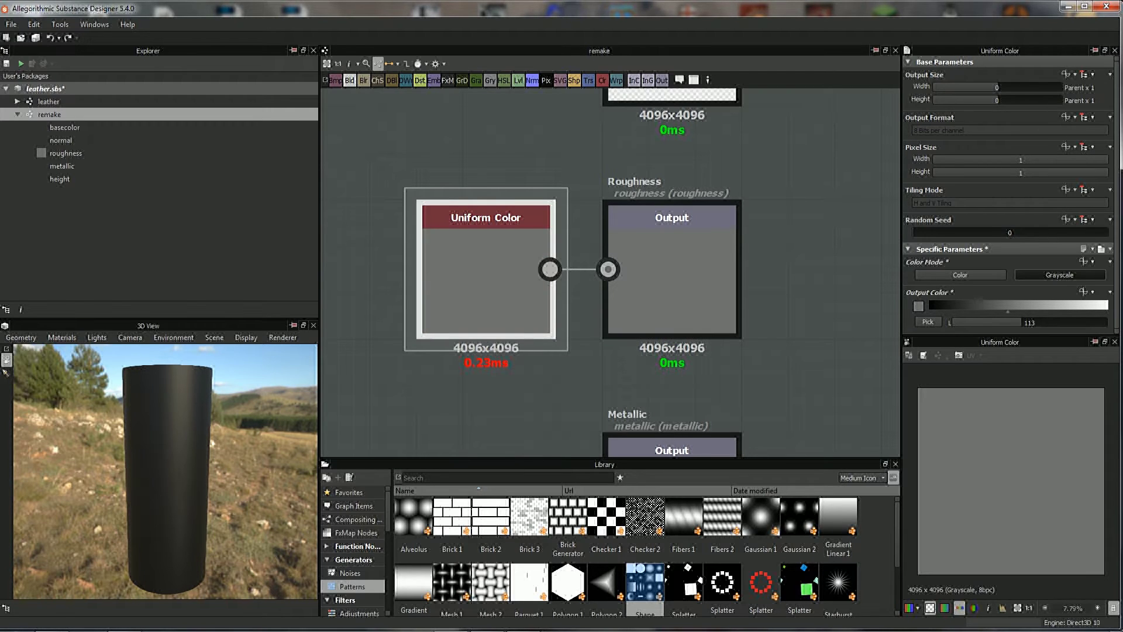
pyautogui.moveTo(1007, 305); pyautogui.dragTo(1010, 305)
pyautogui.scroll(-2, 575, 349)
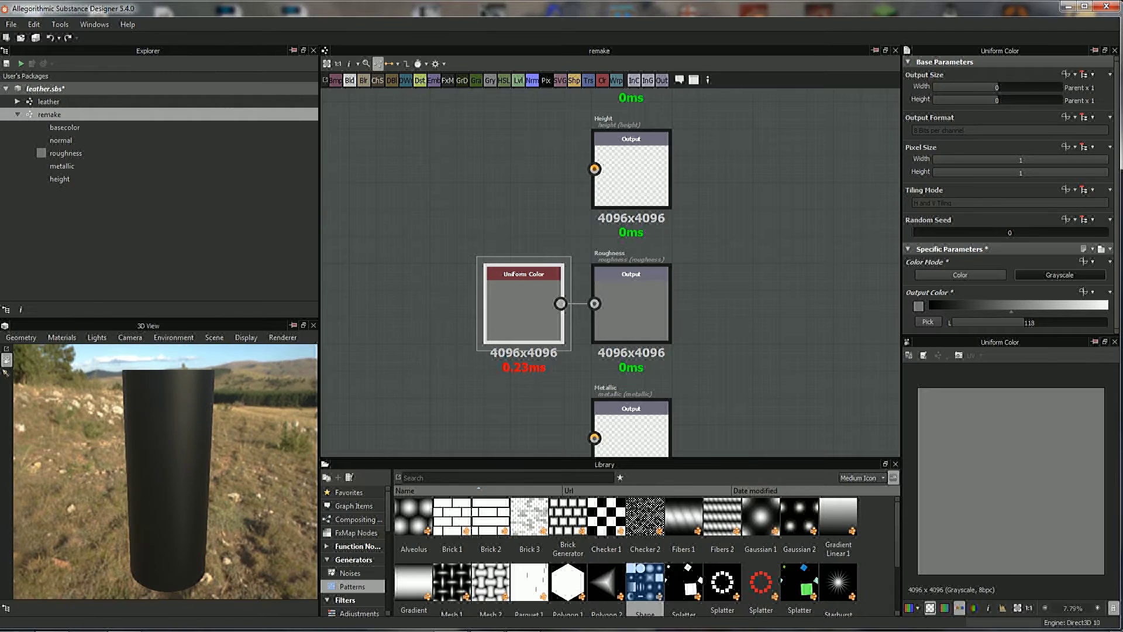
pyautogui.scroll(-2, 644, 304)
pyautogui.scroll(-1, 644, 304)
# - Switch the 3D preview geometry to Plane, look down on it, and enlarge the 3D panel
pyautogui.moveTo(644, 305); pyautogui.dragTo(669, 305, button='middle')
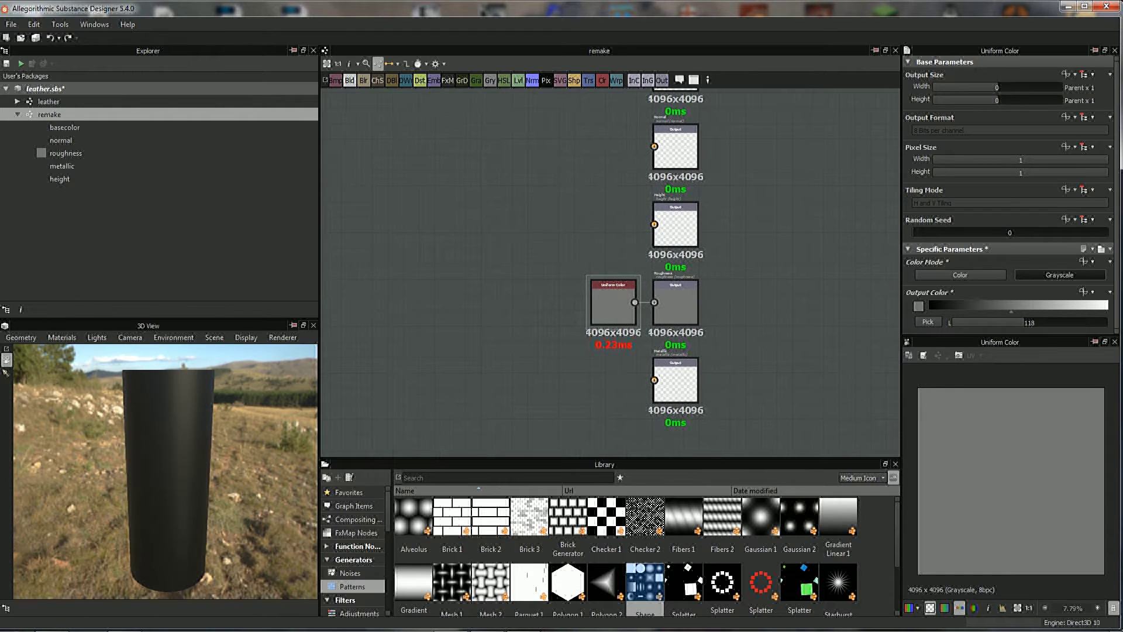
pyautogui.click(21, 337)
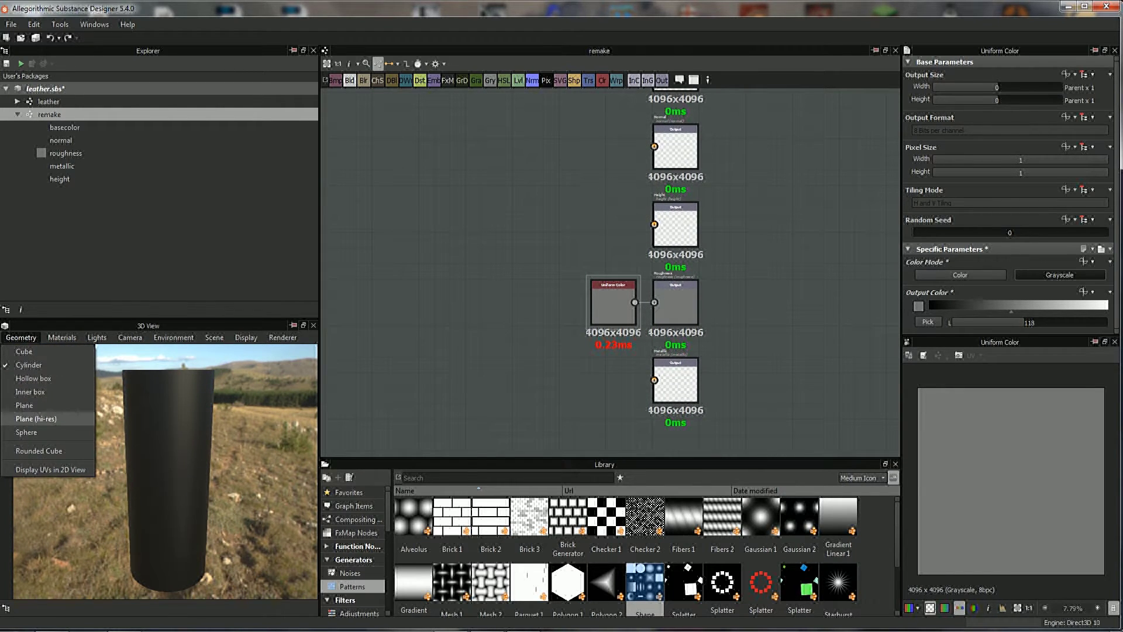
pyautogui.click(27, 405)
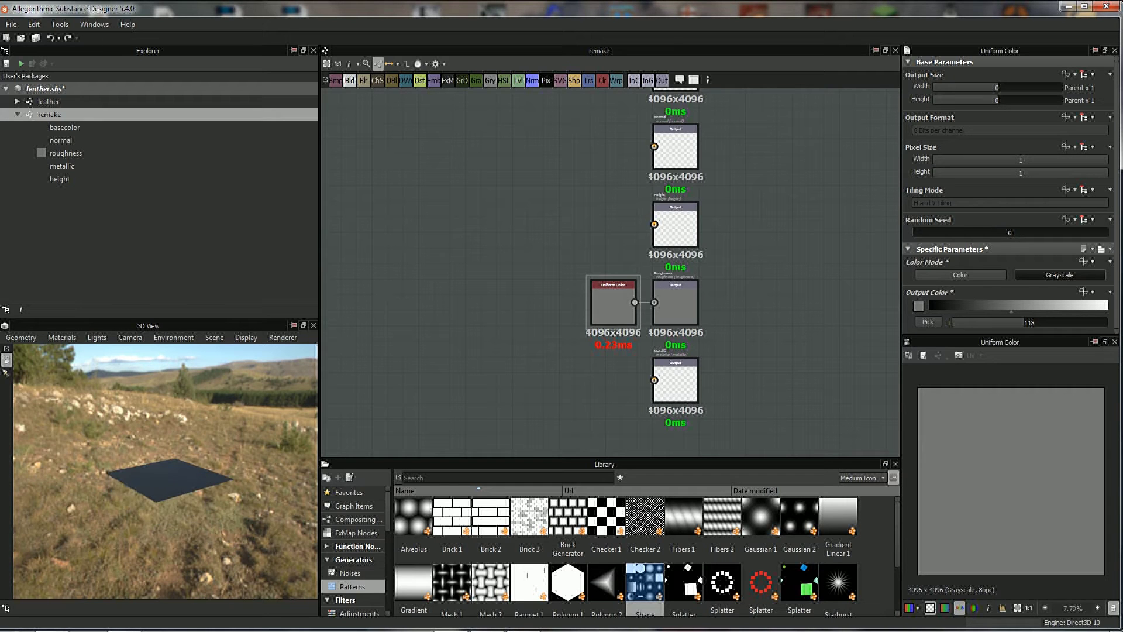
pyautogui.moveTo(163, 468)
pyautogui.keyDown('alt'); pyautogui.mouseDown()
pyautogui.moveTo(163, 515)
pyautogui.moveTo(146, 468)
pyautogui.moveTo(100, 450)
pyautogui.mouseUp(); pyautogui.keyUp('alt')
pyautogui.scroll(-3, 164, 468)
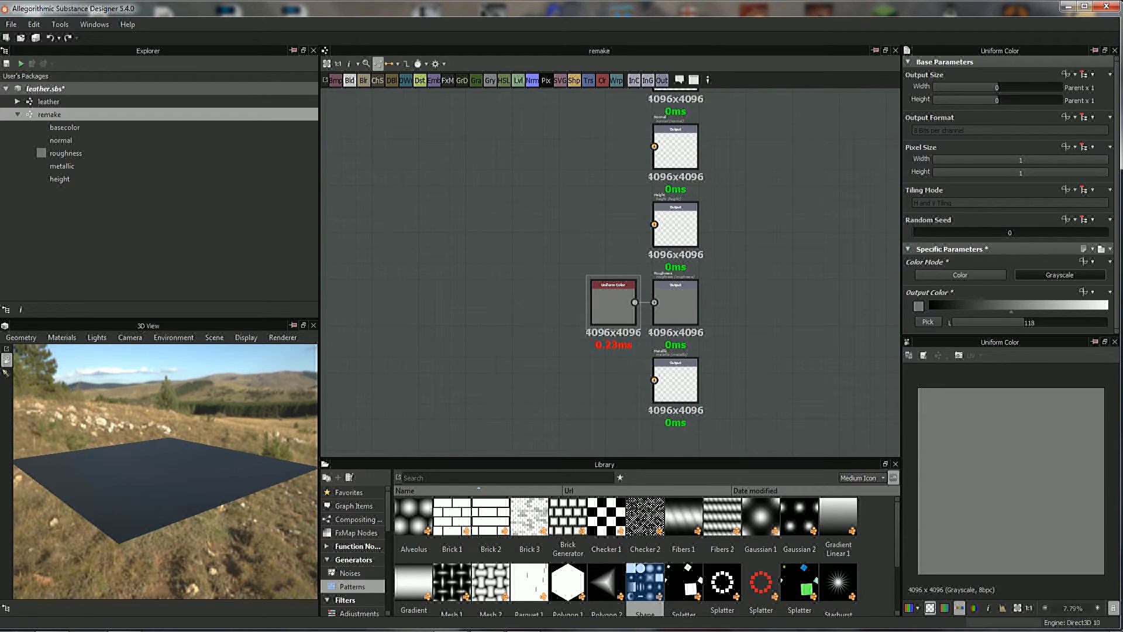
pyautogui.moveTo(147, 468)
pyautogui.keyDown('alt'); pyautogui.mouseDown()
pyautogui.moveTo(152, 523)
pyautogui.moveTo(135, 524)
pyautogui.mouseUp(); pyautogui.keyUp('alt')
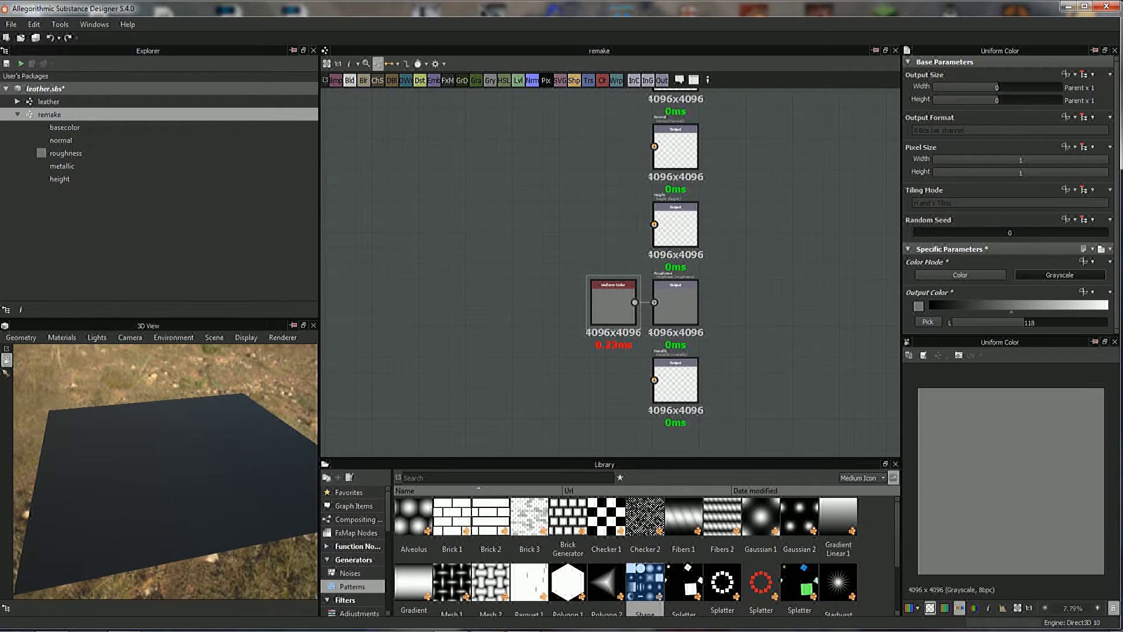
pyautogui.moveTo(320, 234); pyautogui.dragTo(384, 234)
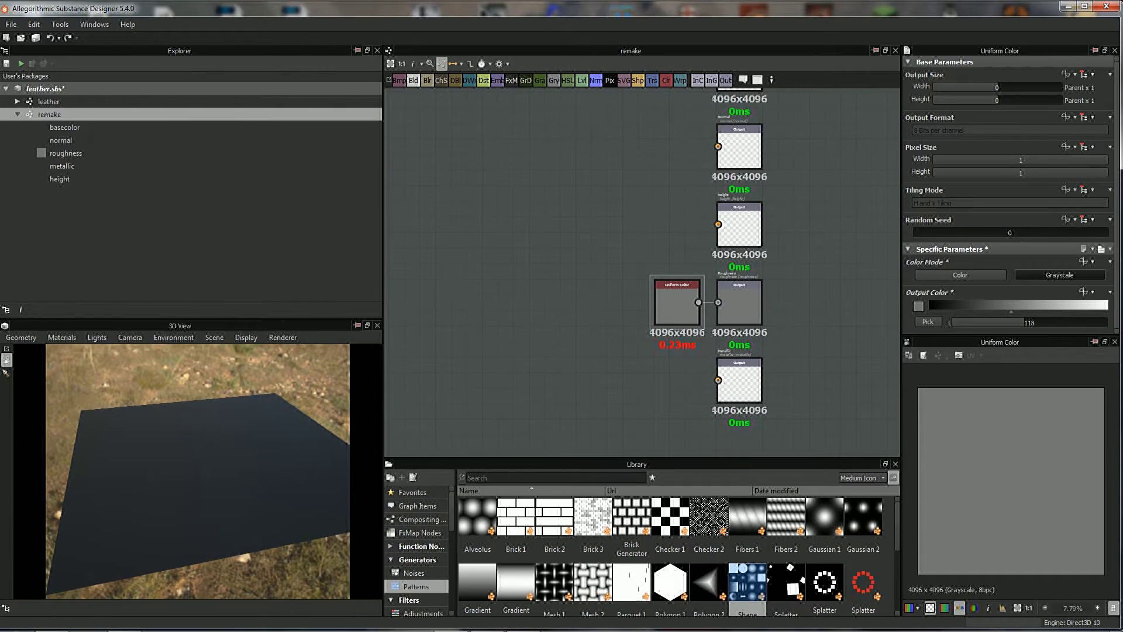
pyautogui.moveTo(191, 320); pyautogui.dragTo(191, 251)
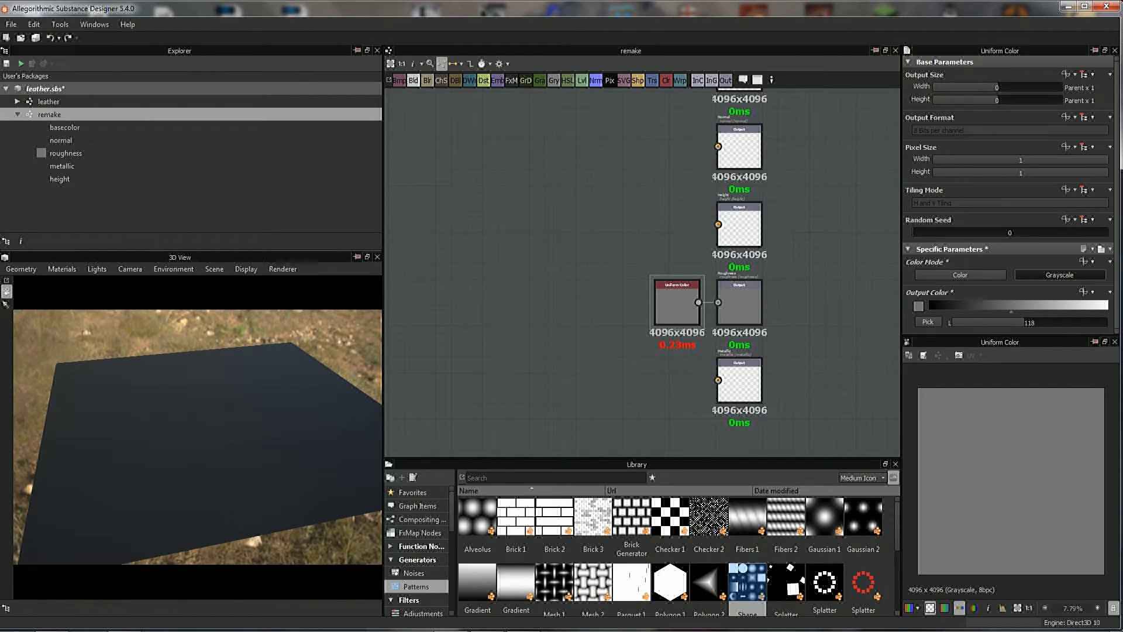
# - Drag a Shape node from the Library into the remake graph
pyautogui.moveTo(585, 263); pyautogui.dragTo(714, 326, button='middle')
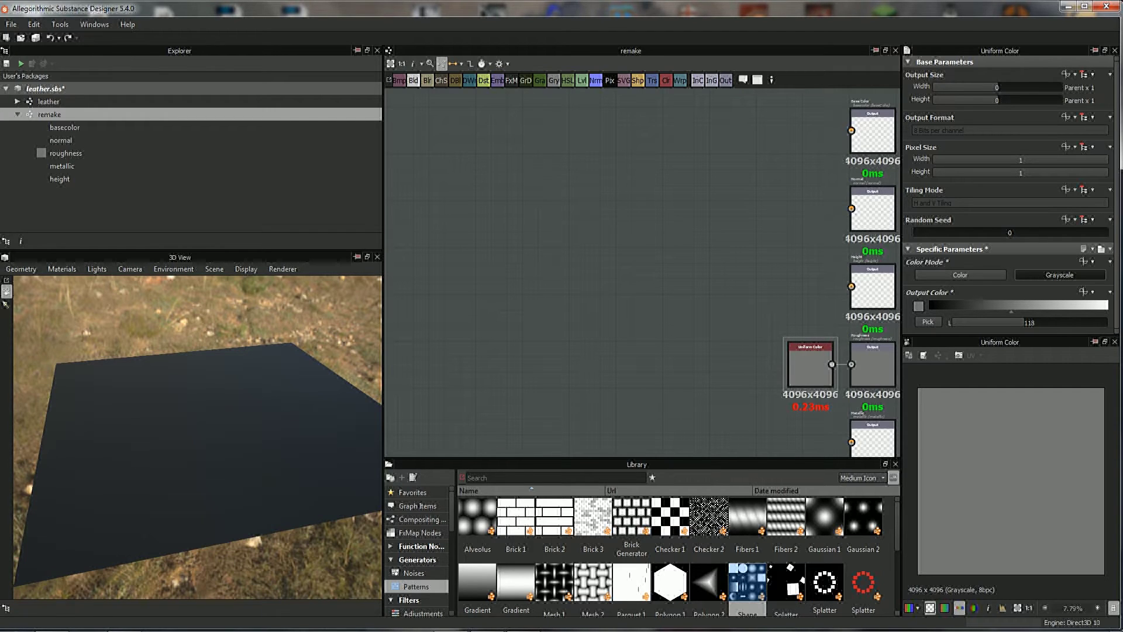
pyautogui.moveTo(747, 585); pyautogui.dragTo(484, 256)
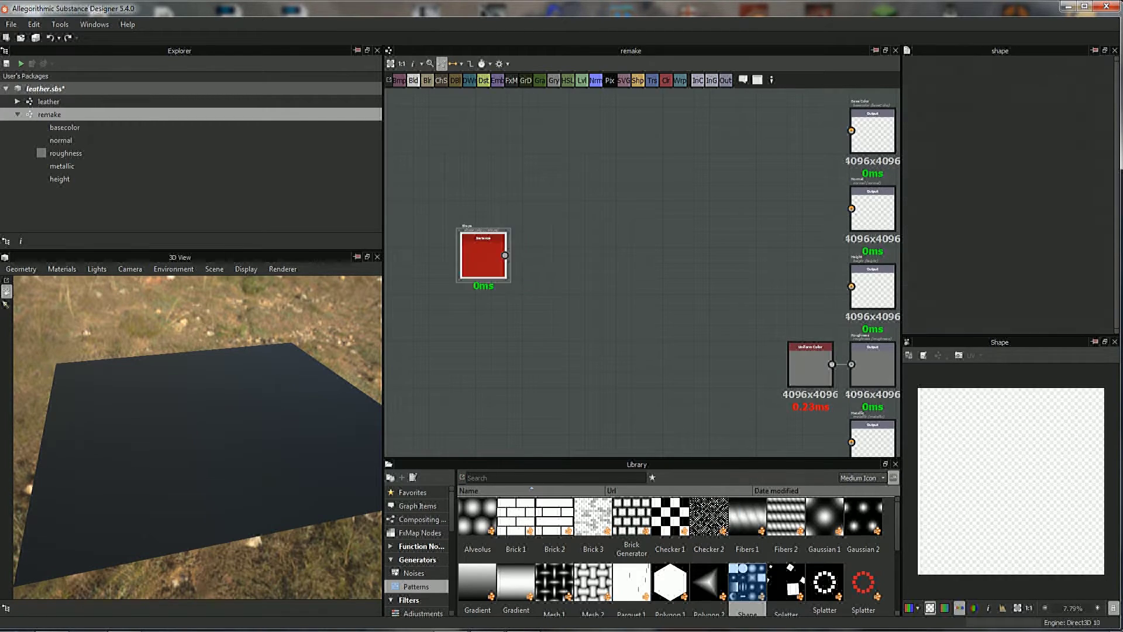
pyautogui.moveTo(643, 264); pyautogui.dragTo(686, 280, button='middle')
pyautogui.scroll(3, 582, 279)
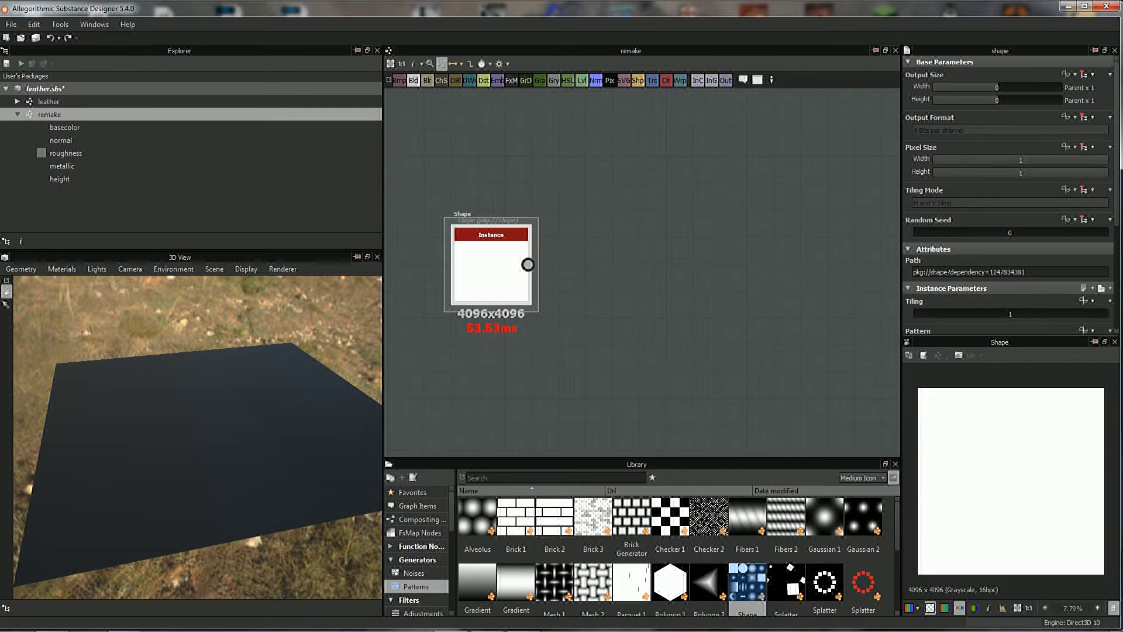
# - Set the Shape pattern to Pyramid, Angle 45 degrees and Scale 0.78
pyautogui.scroll(-5, 1010, 193)
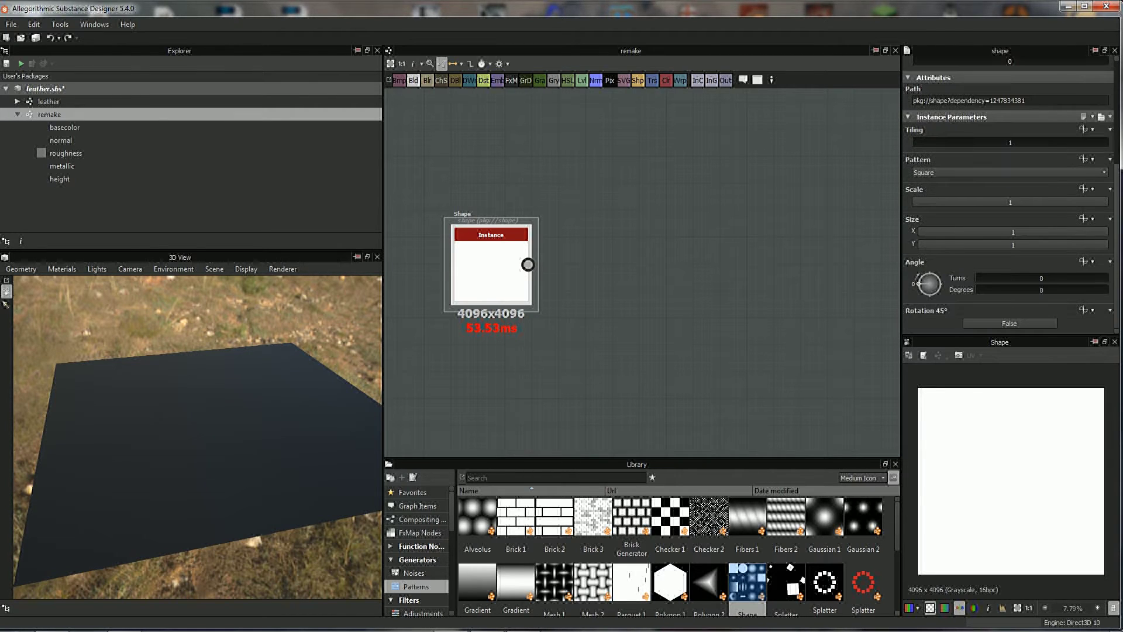
pyautogui.scroll(3, 1009, 193)
pyautogui.click(1006, 278)
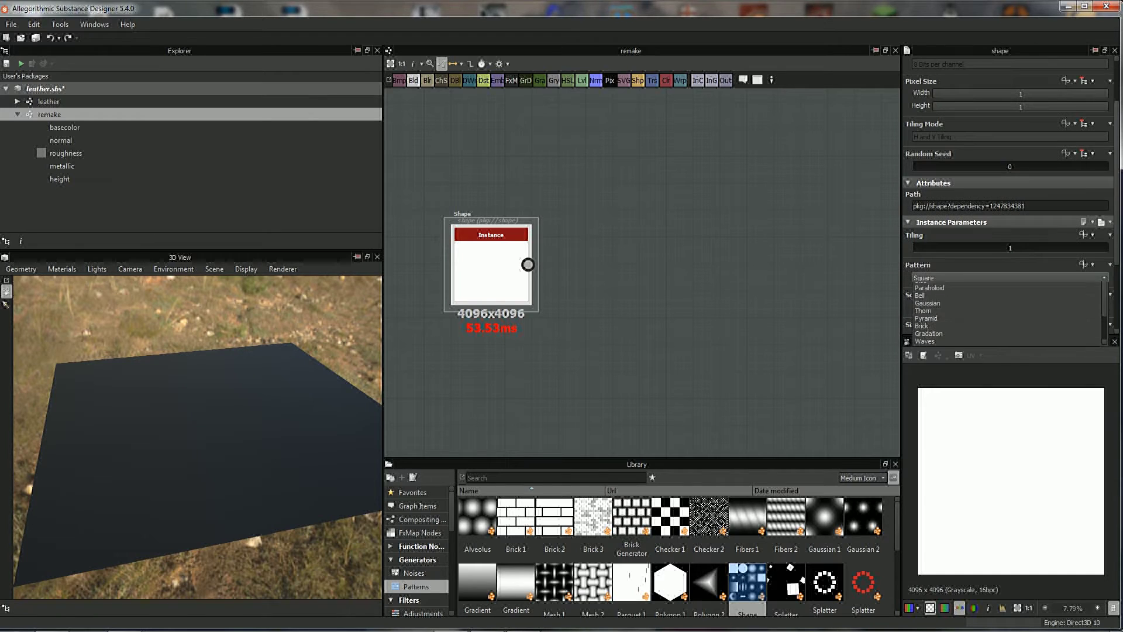
pyautogui.click(926, 333)
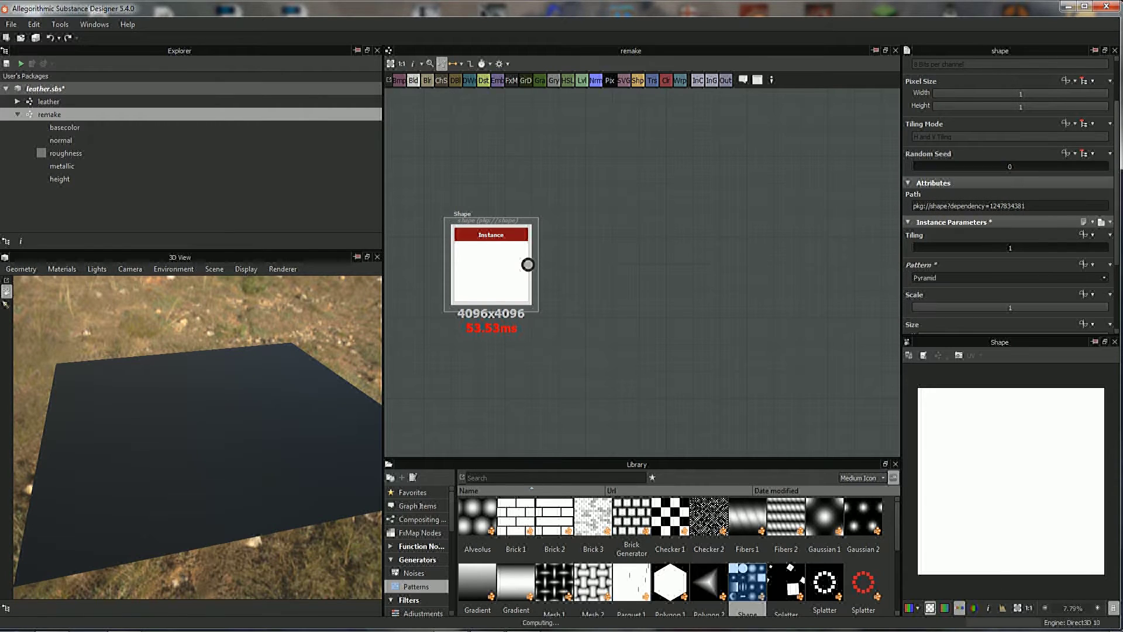
pyautogui.scroll(-3, 1009, 193)
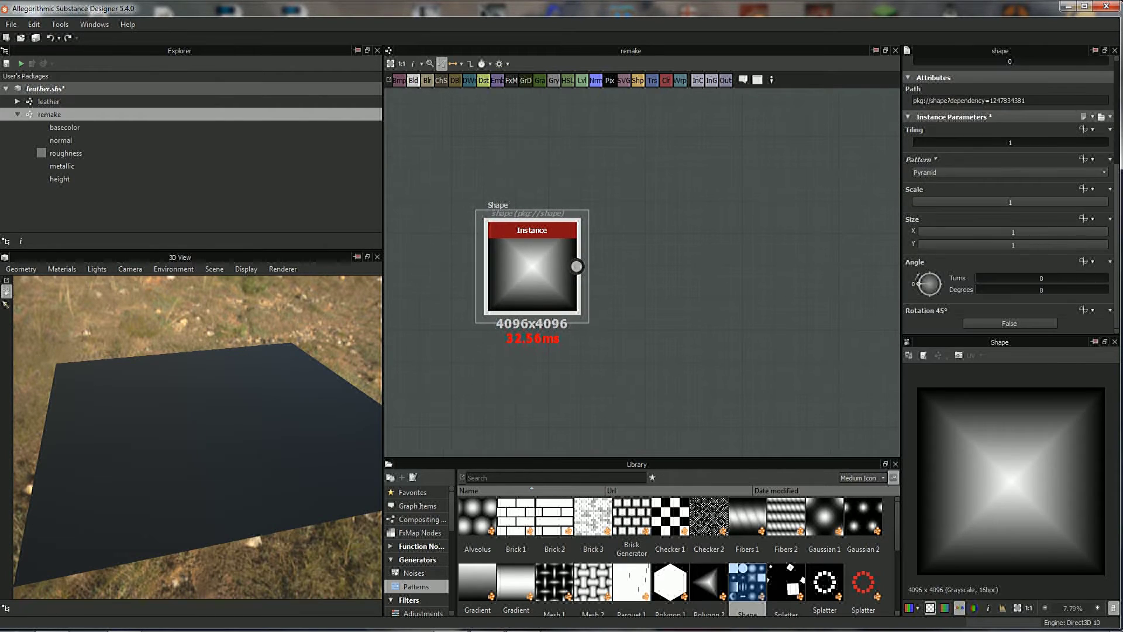
pyautogui.moveTo(917, 284); pyautogui.dragTo(921, 275)
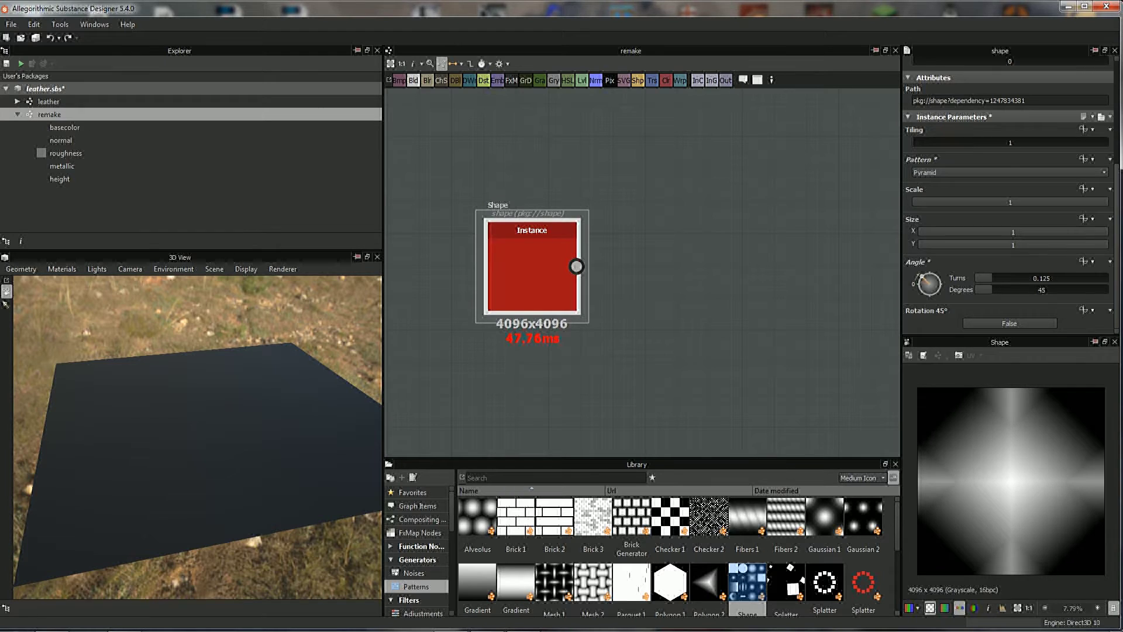
pyautogui.moveTo(532, 266); pyautogui.dragTo(559, 277)
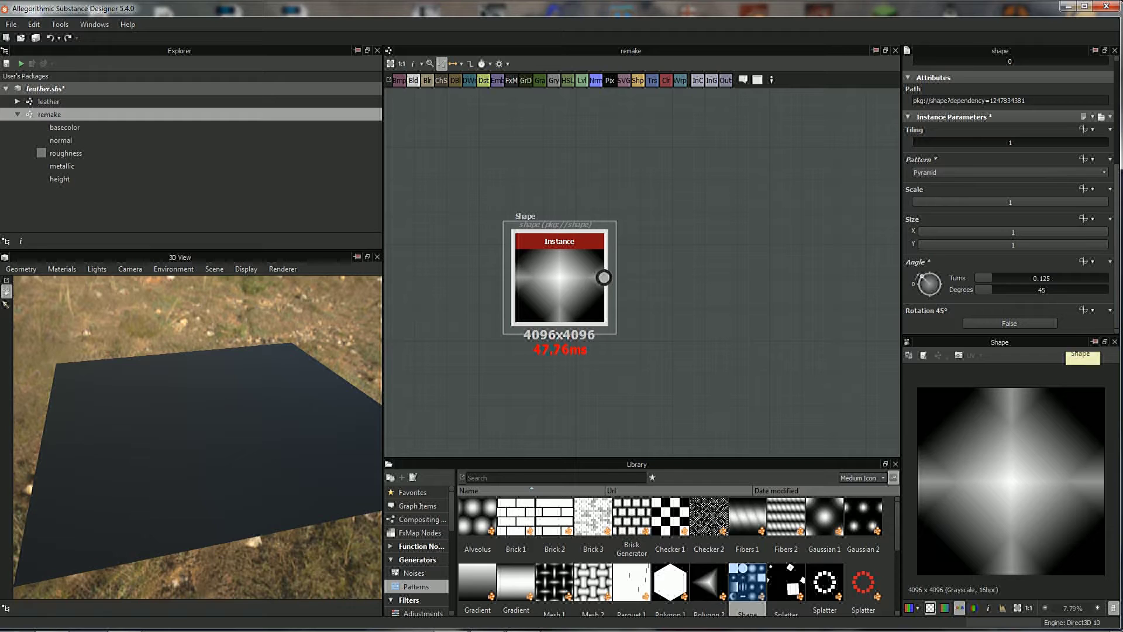
pyautogui.moveTo(1100, 202); pyautogui.dragTo(1066, 202)
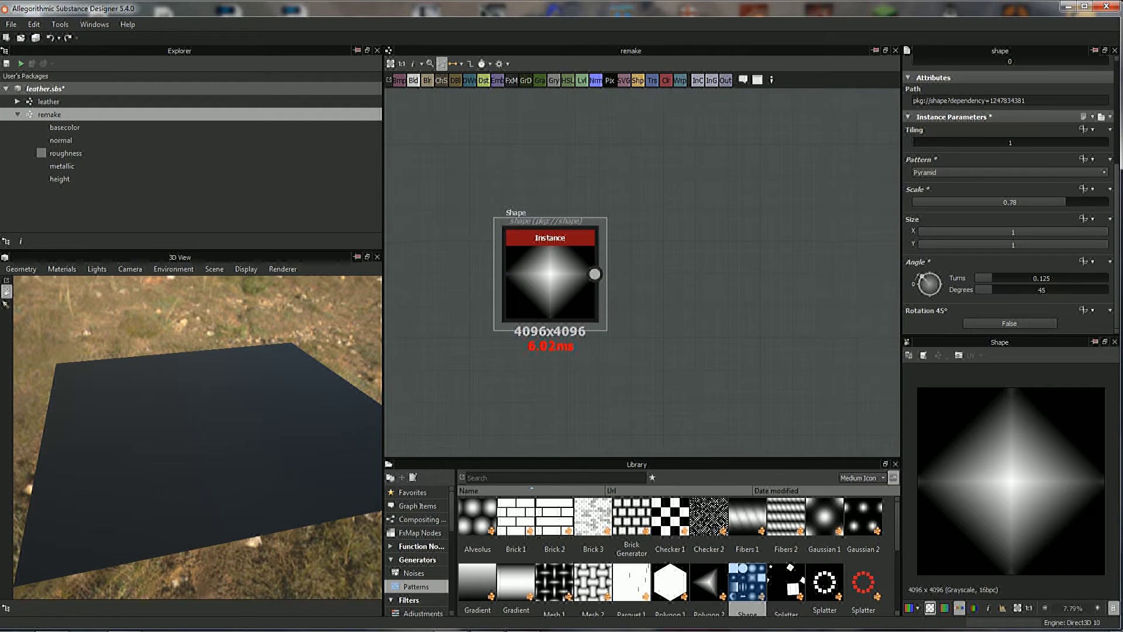
pyautogui.moveTo(559, 257); pyautogui.dragTo(506, 272)
pyautogui.scroll(-2, 468, 293)
# - Wire the Shape node's output into both the Normal and Height outputs
pyautogui.scroll(-2, 468, 292)
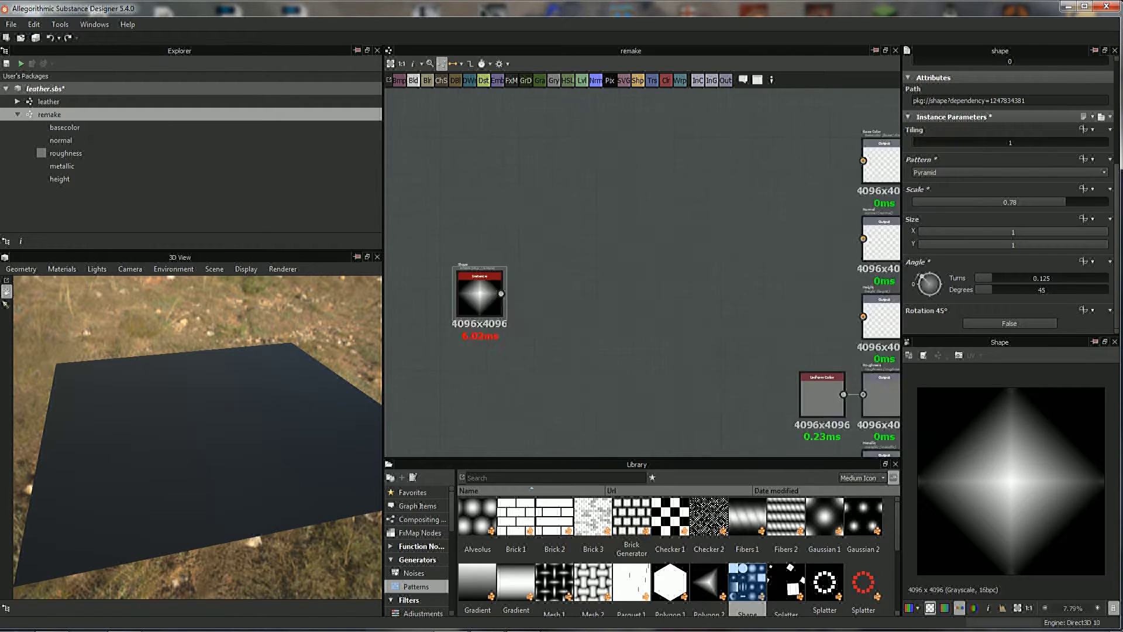
pyautogui.scroll(-1, 468, 292)
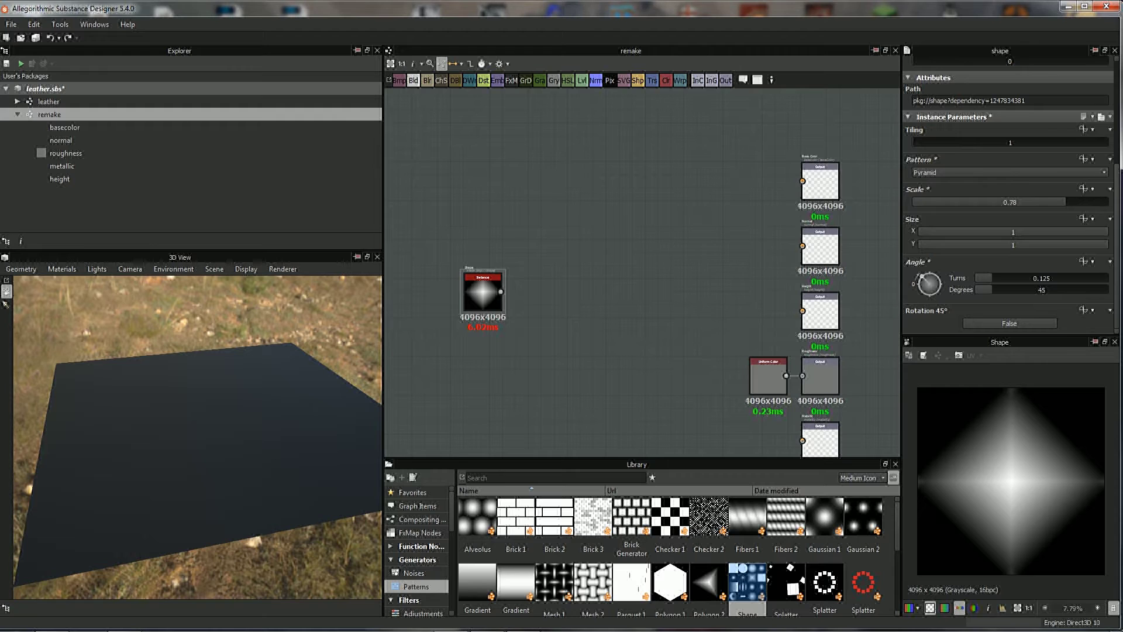
pyautogui.moveTo(484, 286); pyautogui.dragTo(606, 255)
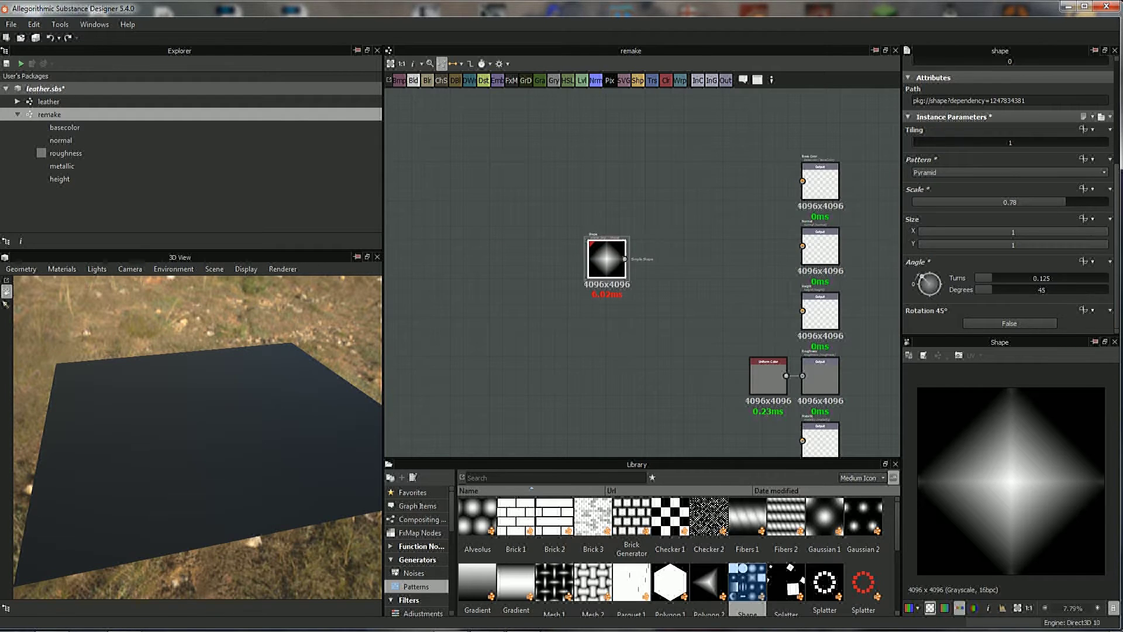
pyautogui.moveTo(606, 254); pyautogui.dragTo(580, 256, button='middle')
pyautogui.scroll(2, 654, 281)
pyautogui.moveTo(654, 281); pyautogui.dragTo(572, 286, button='middle')
pyautogui.moveTo(490, 256); pyautogui.dragTo(747, 237)
pyautogui.moveTo(491, 256); pyautogui.dragTo(747, 331)
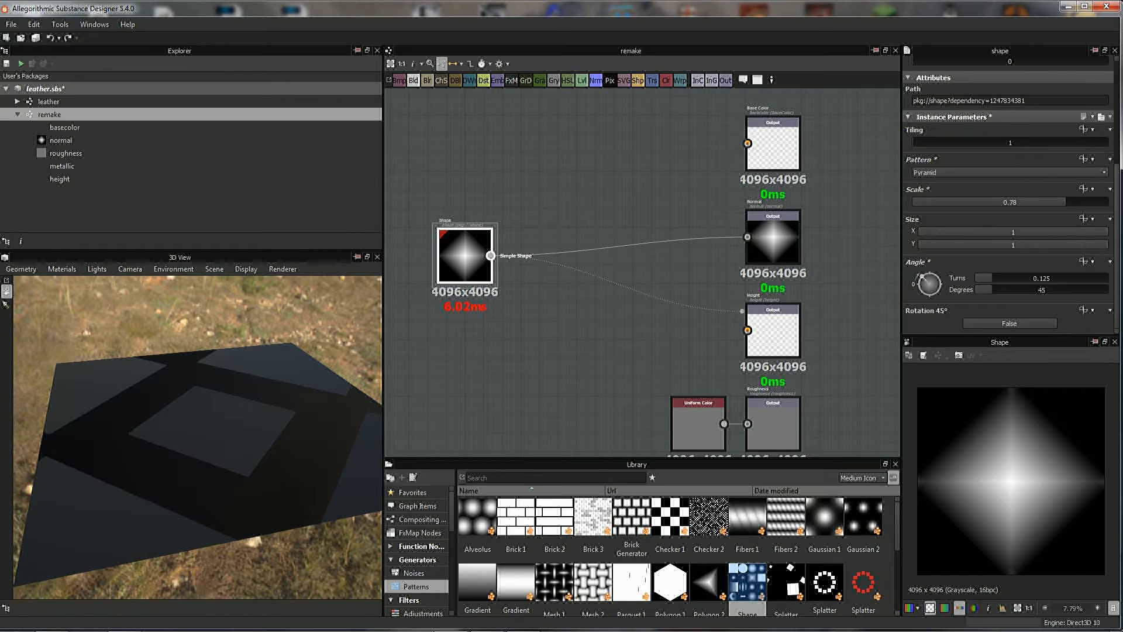
pyautogui.moveTo(465, 256); pyautogui.dragTo(511, 237)
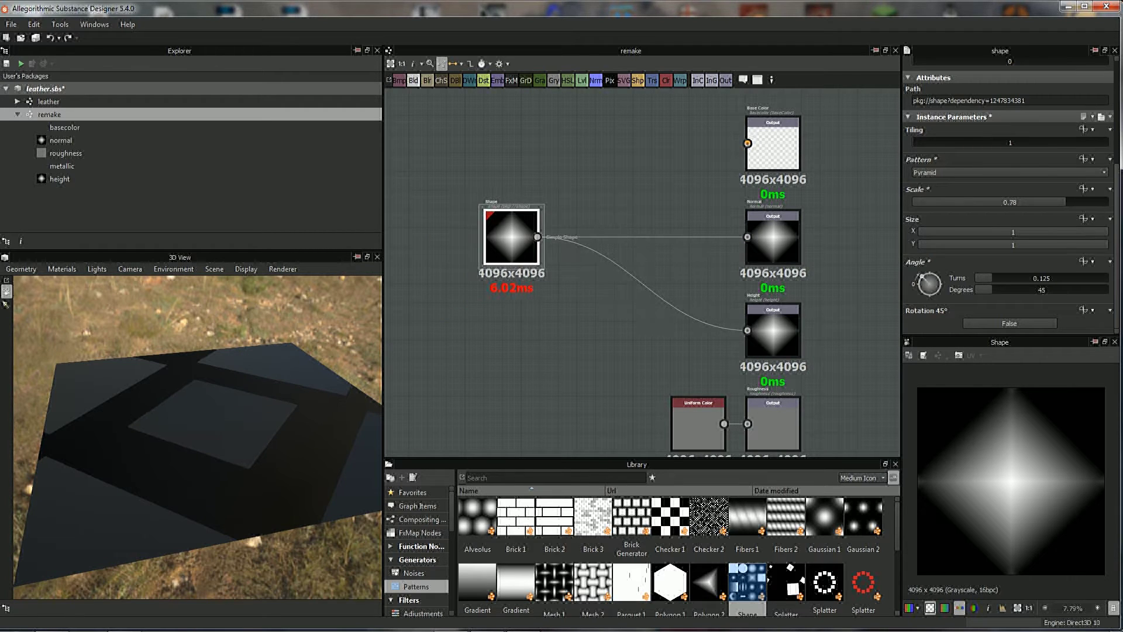
pyautogui.moveTo(512, 237); pyautogui.dragTo(484, 247, button='middle')
# - Orbit the 3D view to inspect the raised diamonds and check the Normal output
pyautogui.moveTo(199, 439)
pyautogui.mouseDown()
pyautogui.moveTo(234, 421)
pyautogui.moveTo(193, 445)
pyautogui.moveTo(175, 433)
pyautogui.mouseUp()
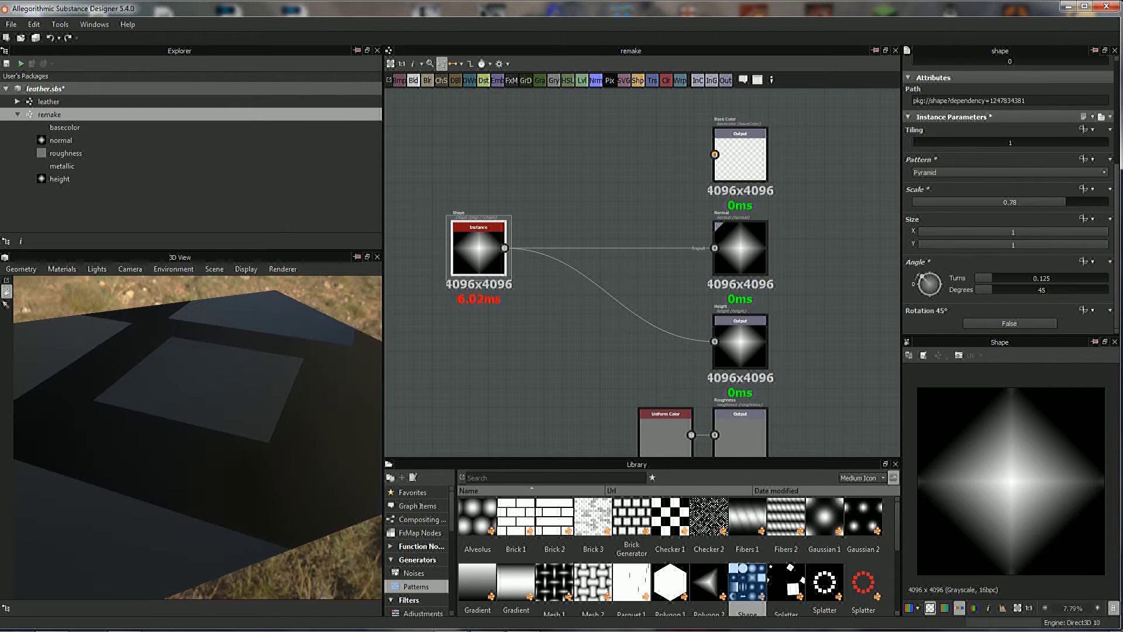
pyautogui.click(740, 249)
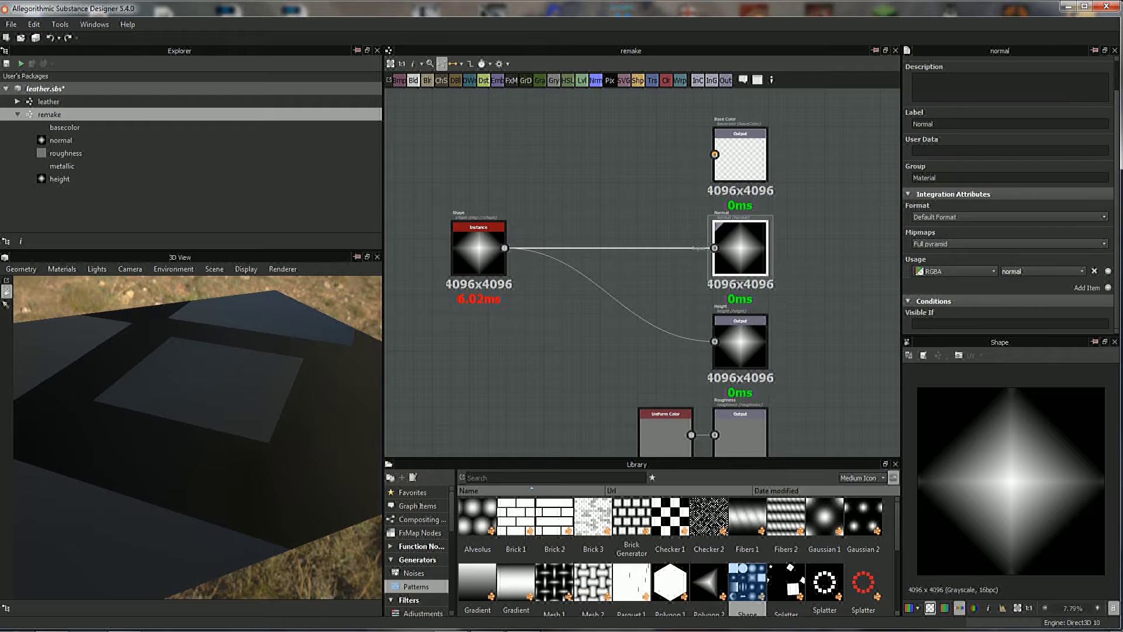
pyautogui.scroll(3, 711, 234)
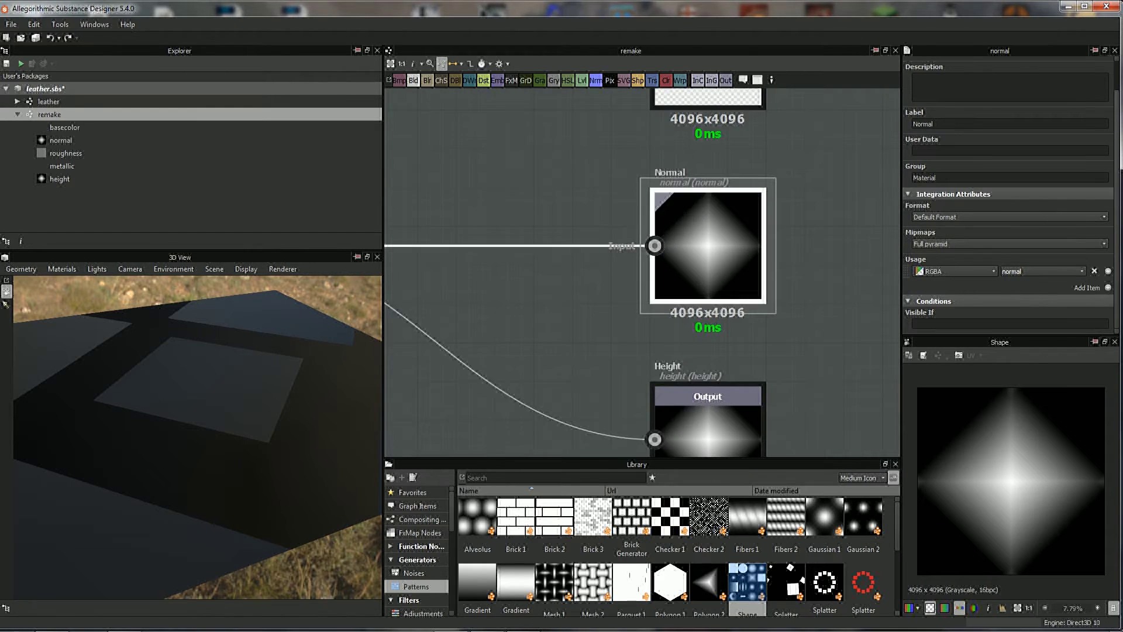
pyautogui.scroll(-2, 710, 234)
pyautogui.moveTo(707, 245)
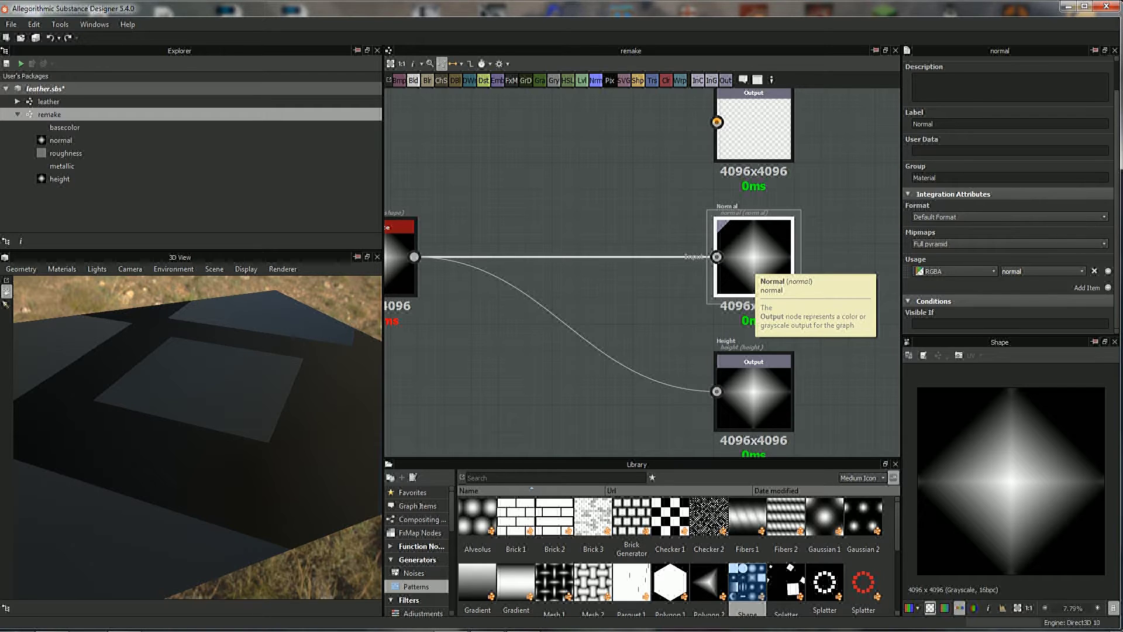
pyautogui.moveTo(749, 263); pyautogui.dragTo(805, 256, button='middle')
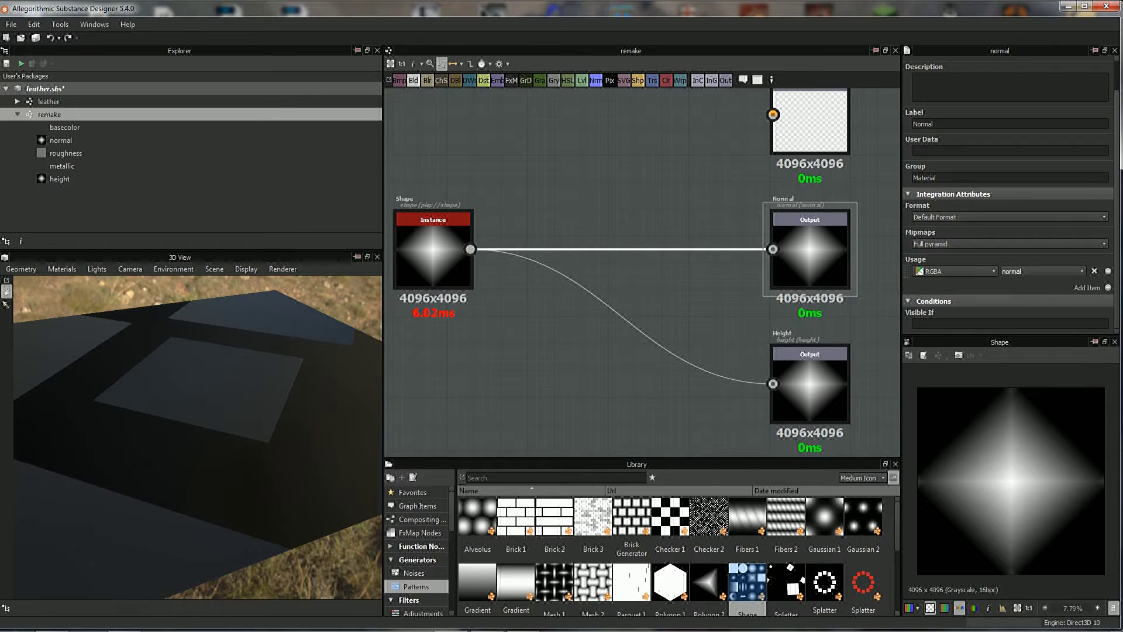
# - Insert a Normal node between the Shape and the Normal output
pyautogui.click(596, 80)
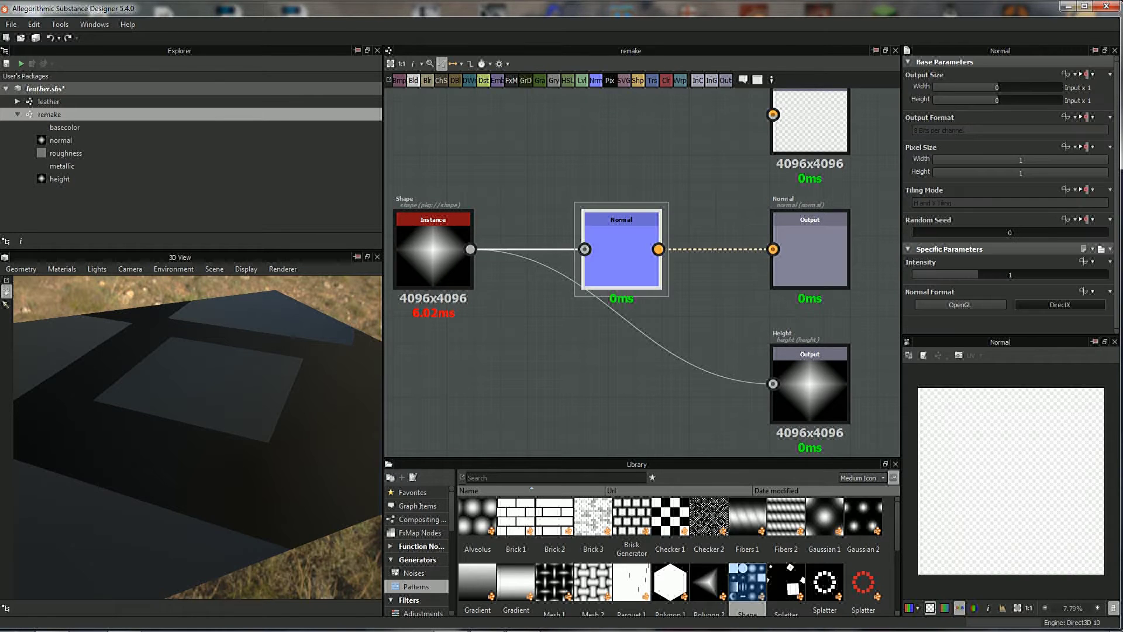
pyautogui.moveTo(623, 248); pyautogui.dragTo(702, 249)
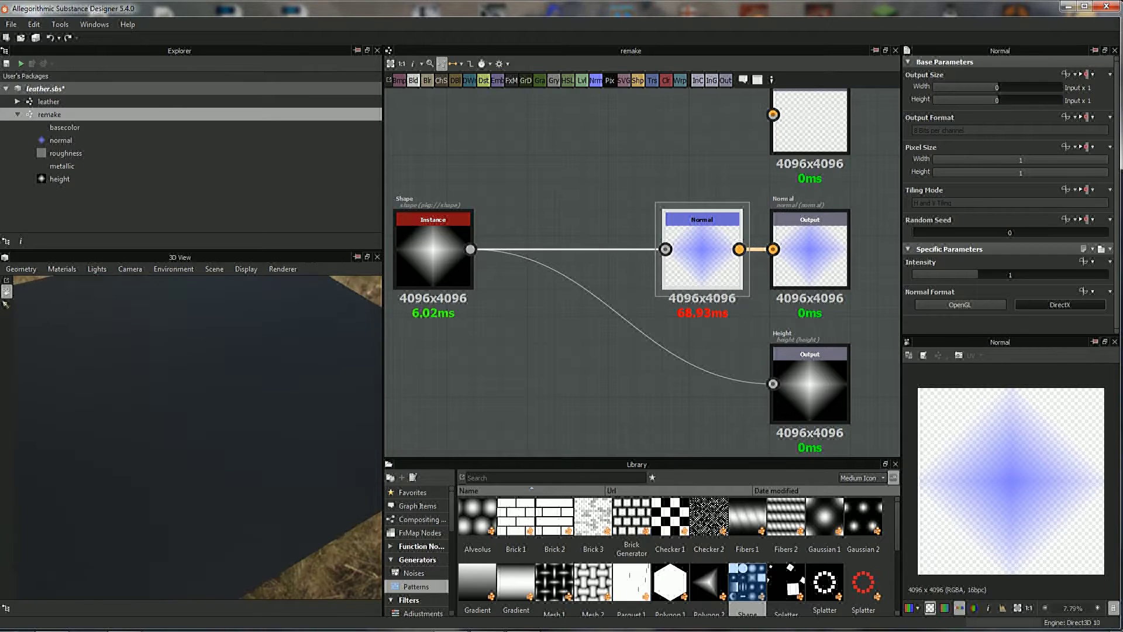
pyautogui.scroll(-5, 196, 436)
pyautogui.scroll(2, 196, 436)
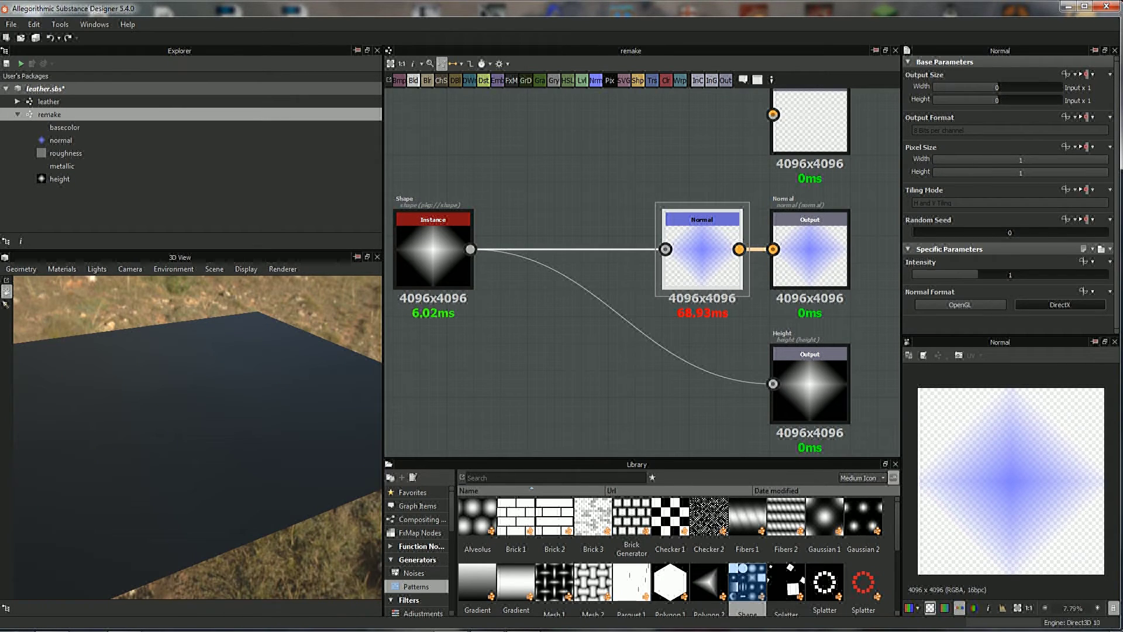
pyautogui.click(810, 257)
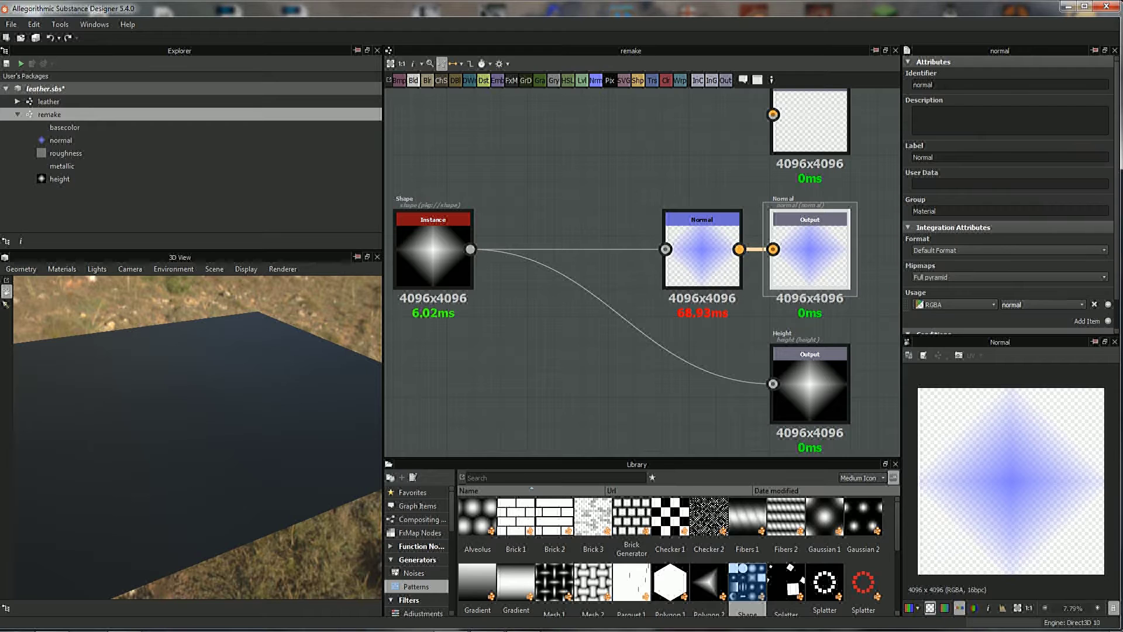
pyautogui.click(931, 608)
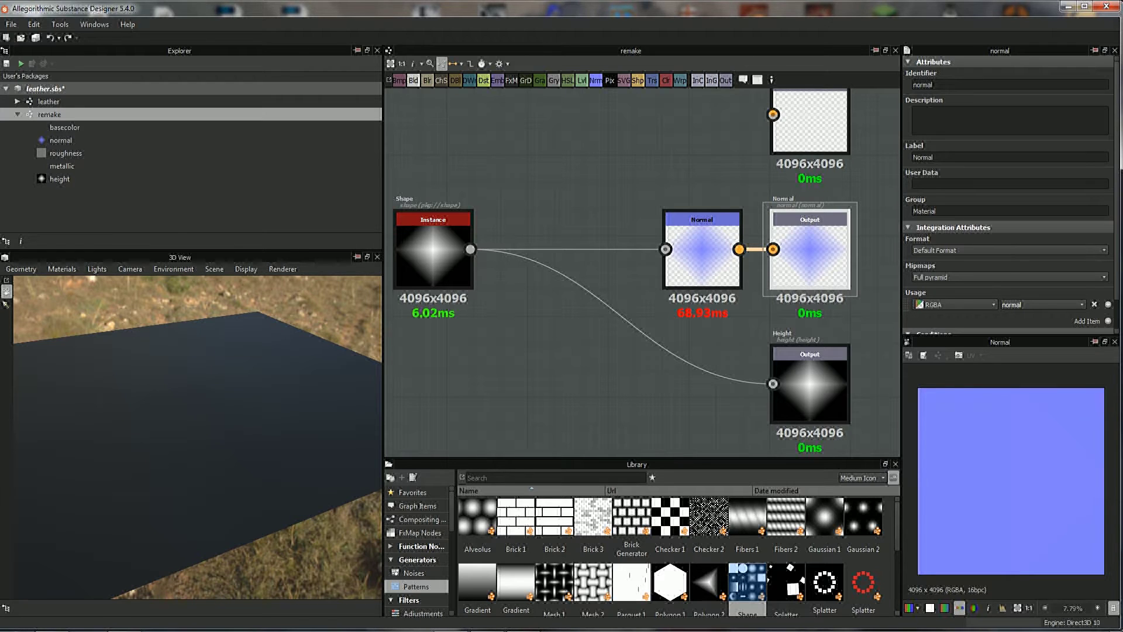
pyautogui.moveTo(585, 176); pyautogui.dragTo(596, 176, button='middle')
# - Set the Normal node's intensity to 7 and orbit the plane to check the relief
pyautogui.click(713, 251)
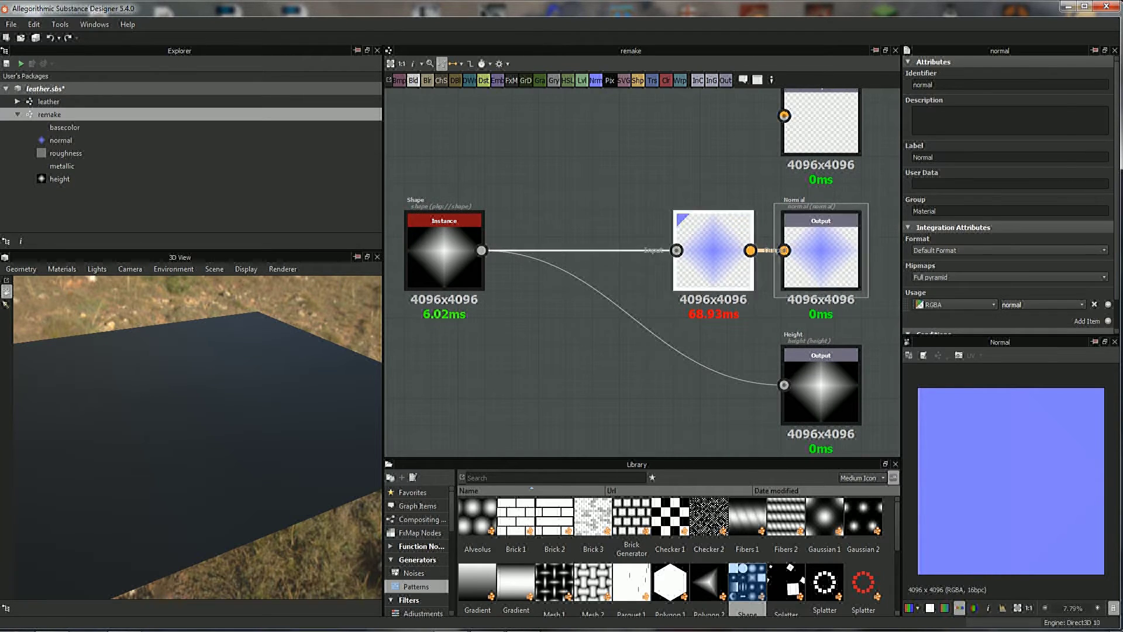
pyautogui.doubleClick(1009, 274)
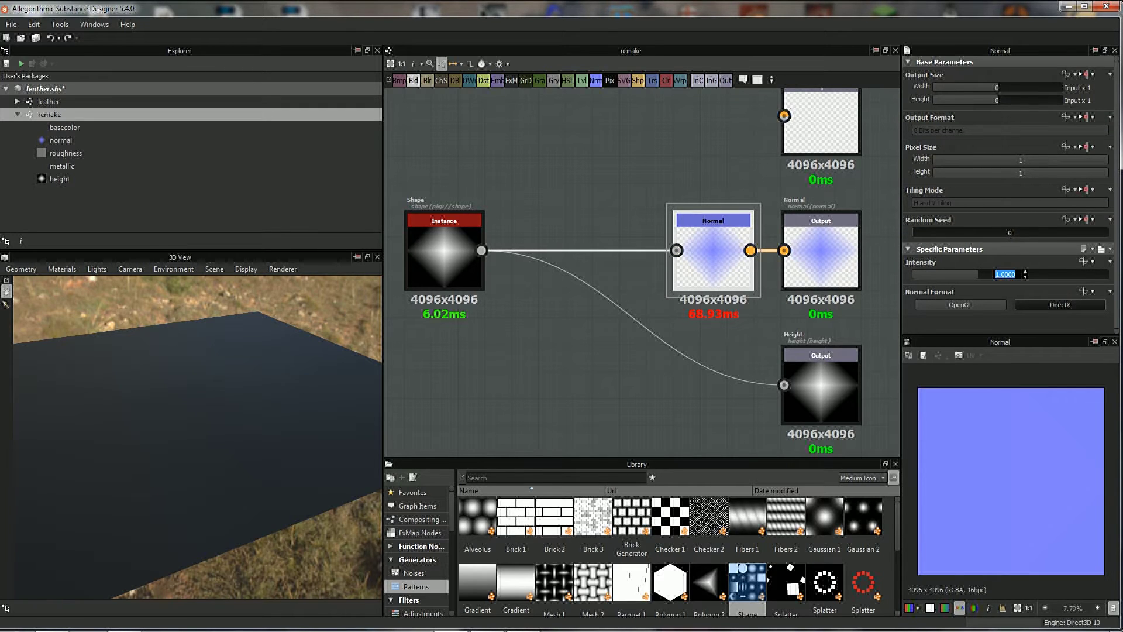
pyautogui.write('7')
pyautogui.press('Return')
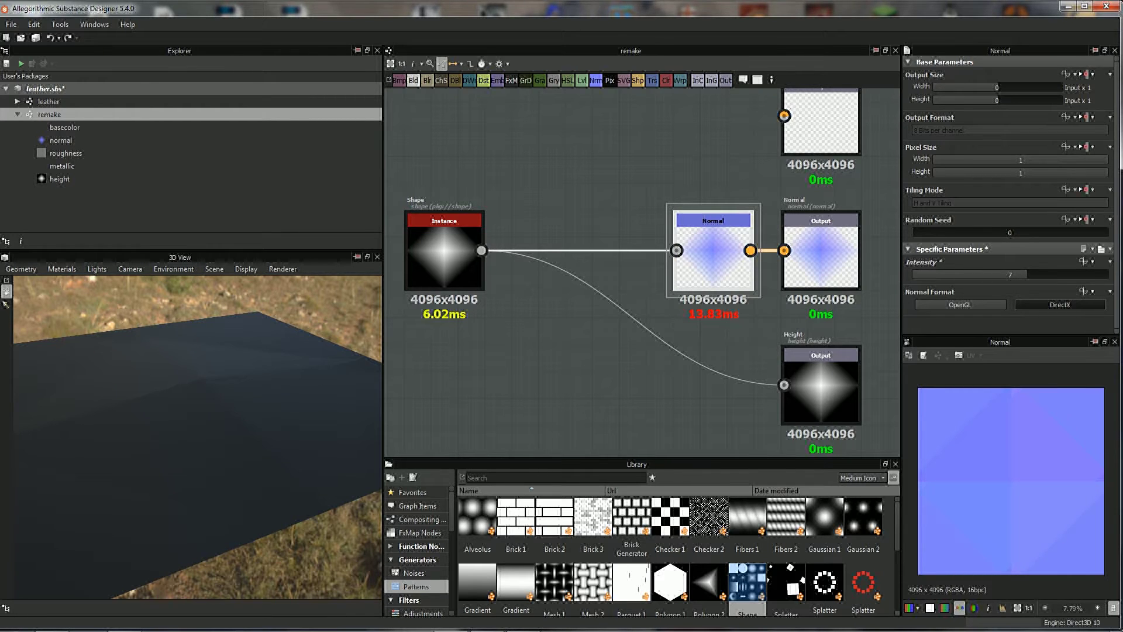
pyautogui.moveTo(198, 438); pyautogui.dragTo(176, 444)
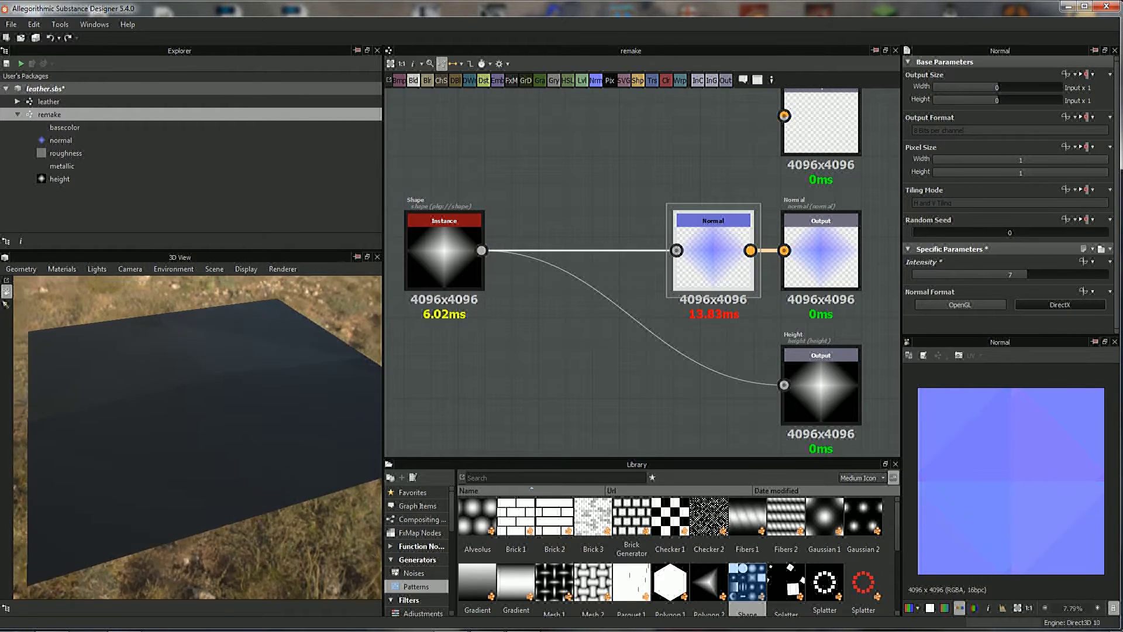
pyautogui.scroll(-3, 677, 323)
pyautogui.moveTo(644, 205); pyautogui.dragTo(677, 202, button='middle')
pyautogui.moveTo(199, 439); pyautogui.dragTo(217, 409)
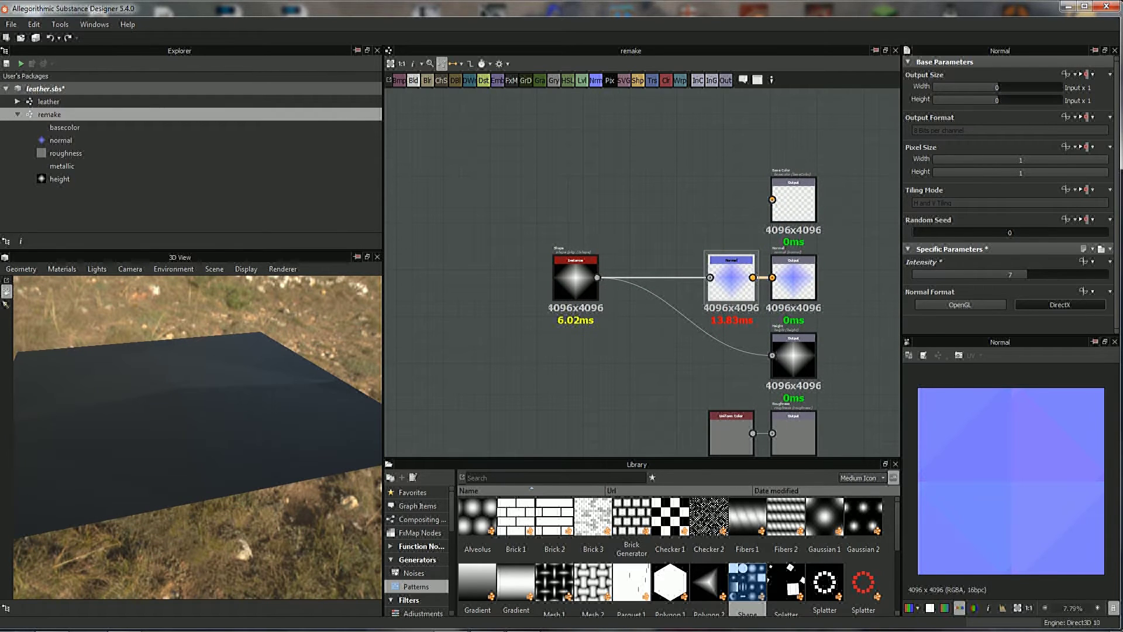
# - Move the Shape node further left and preview its diamond in 2D and 3D
pyautogui.moveTo(576, 277); pyautogui.dragTo(393, 278)
pyautogui.moveTo(393, 351); pyautogui.dragTo(571, 351, button='middle')
pyautogui.click(560, 278)
pyautogui.doubleClick(571, 277)
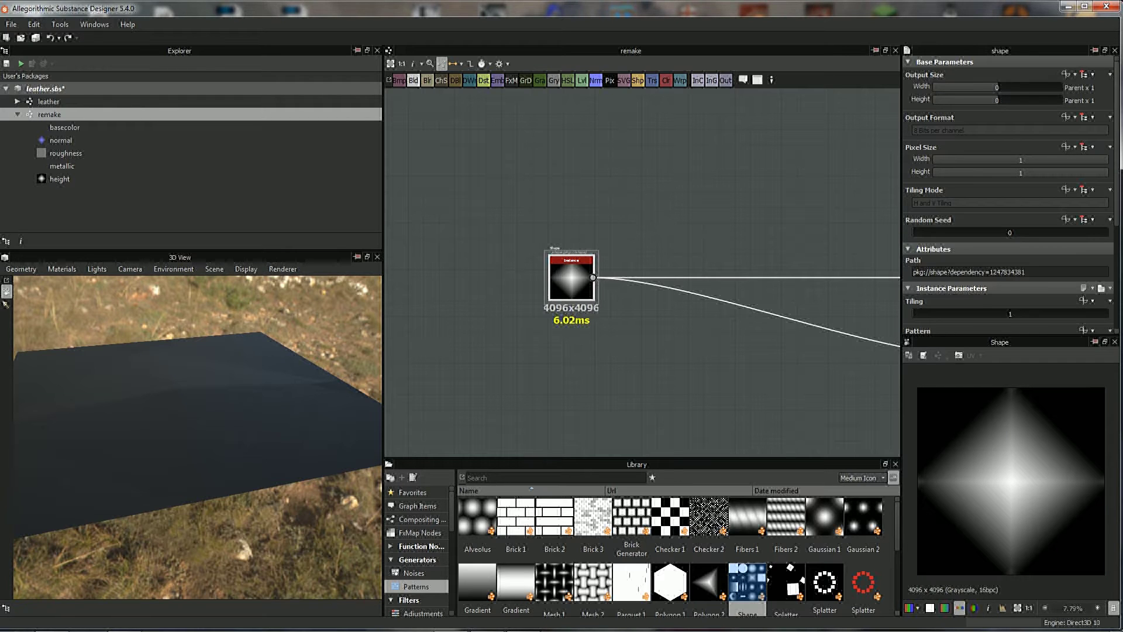
pyautogui.moveTo(199, 439); pyautogui.dragTo(222, 421)
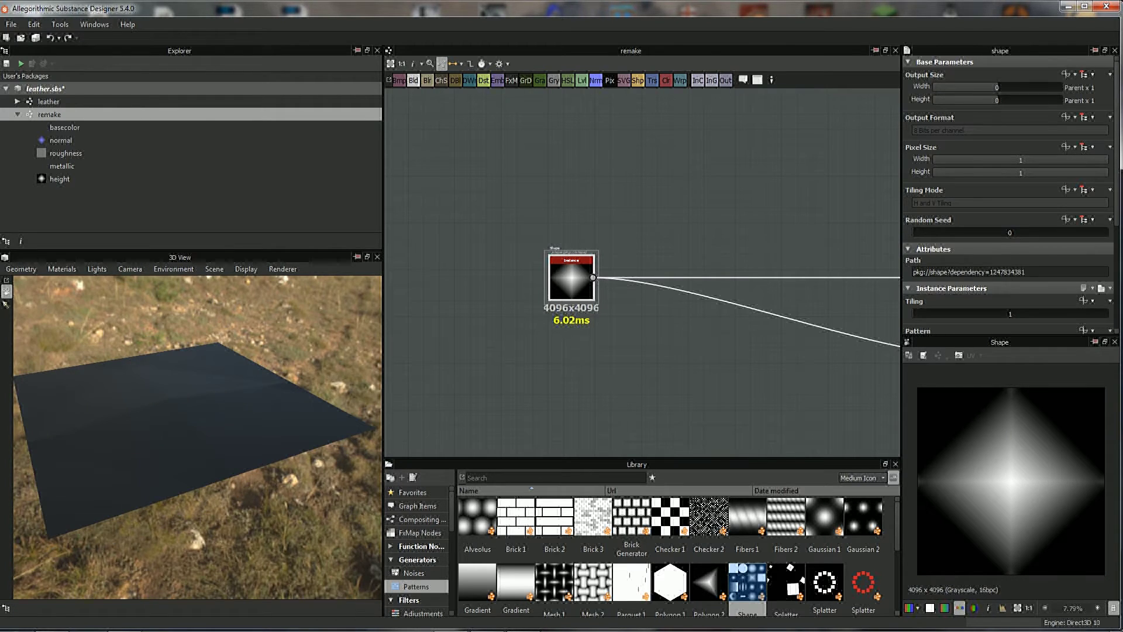
pyautogui.scroll(2, 579, 304)
pyautogui.scroll(2, 579, 304)
pyautogui.moveTo(585, 351); pyautogui.dragTo(531, 351, button='middle')
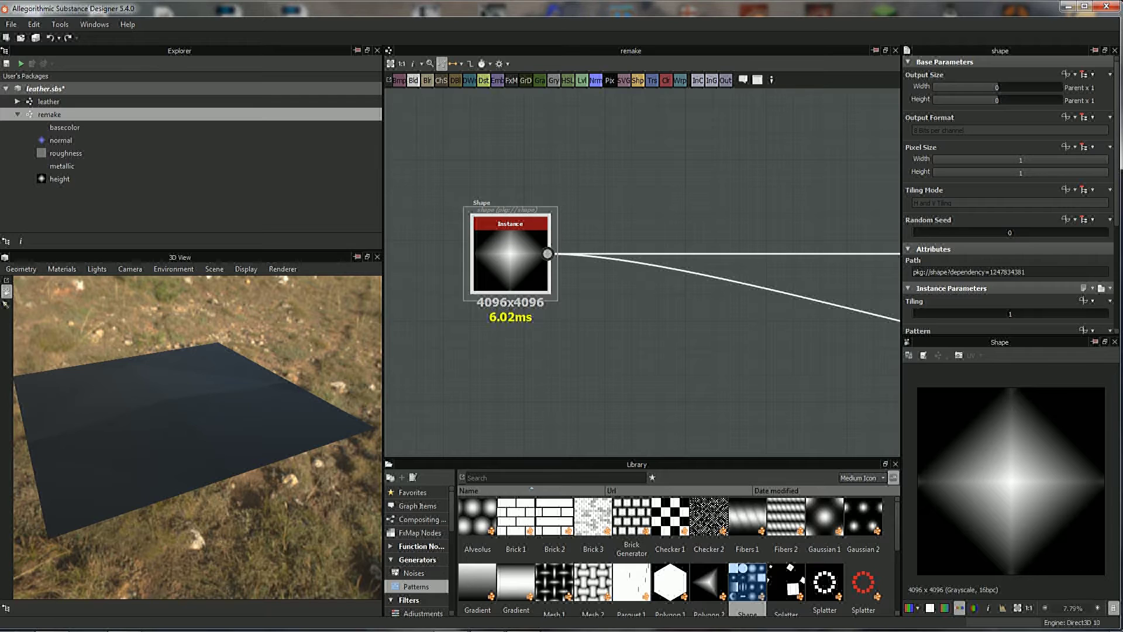
pyautogui.moveTo(585, 351)
pyautogui.mouseDown(button='middle')
pyautogui.moveTo(618, 370)
pyautogui.moveTo(590, 353)
pyautogui.mouseUp(button='middle')
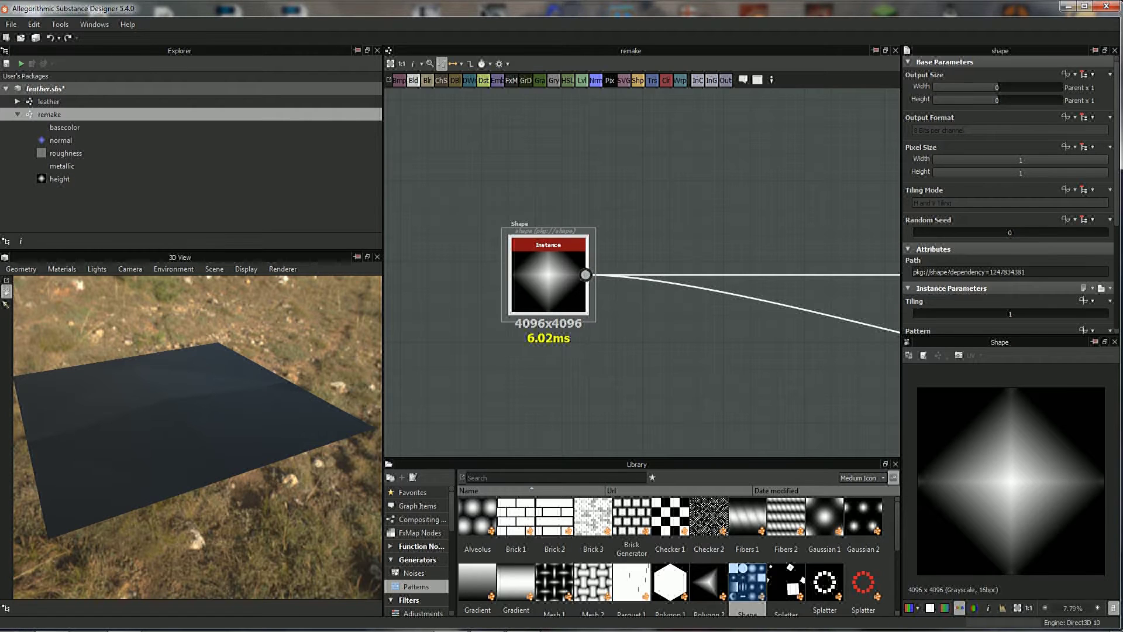
# - Insert a Levels node after the Shape node, then open the original leather graph
pyautogui.click(581, 80)
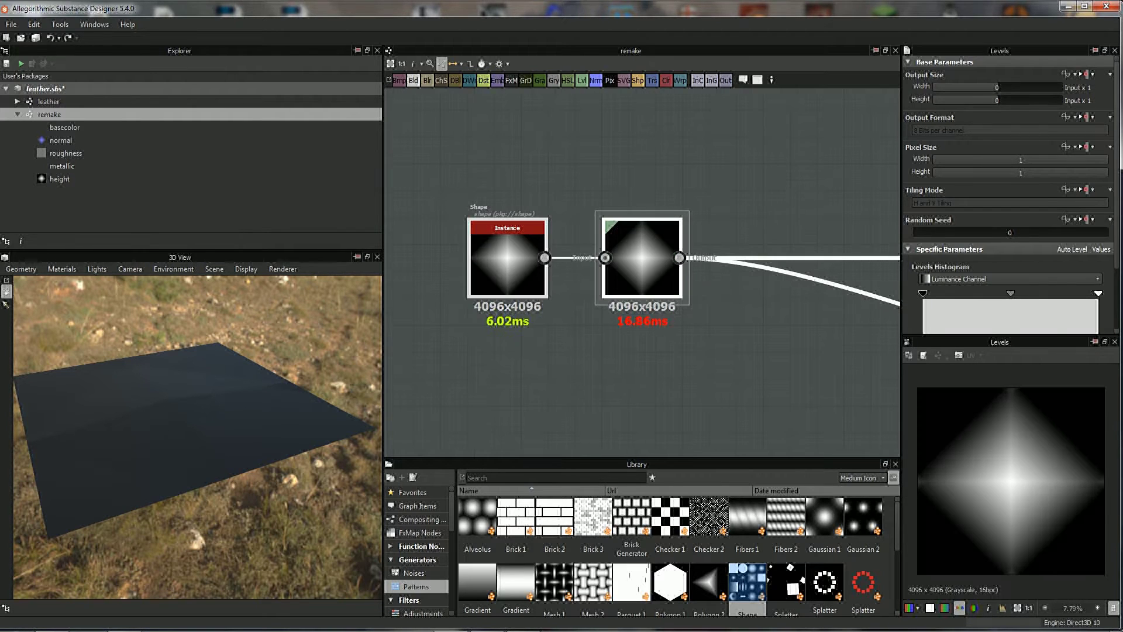
pyautogui.scroll(-2, 585, 269)
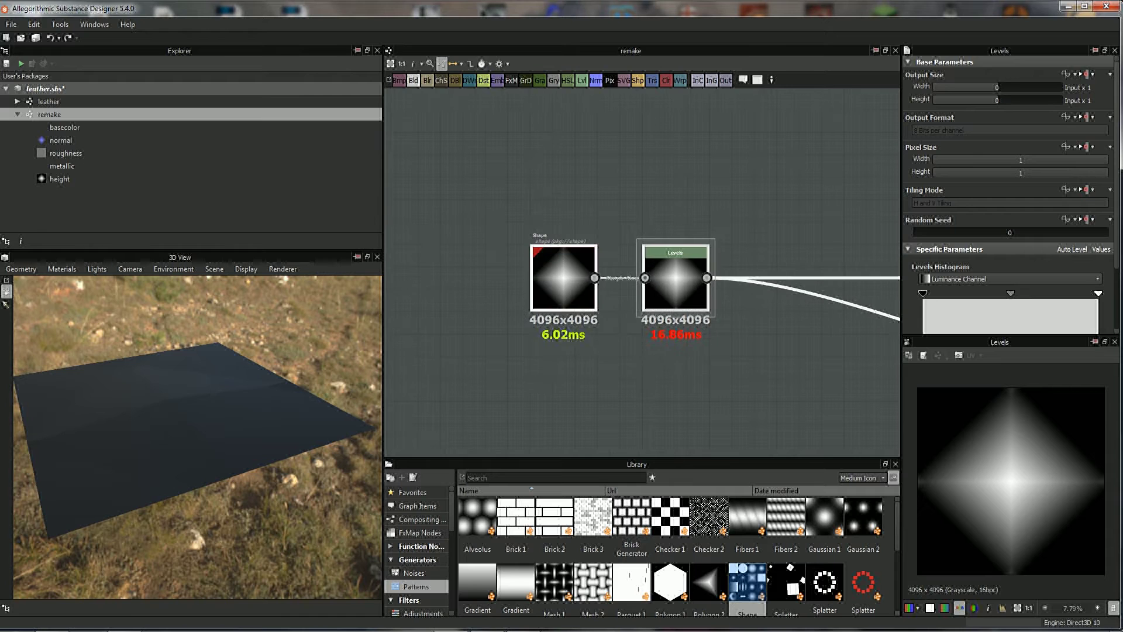
pyautogui.moveTo(585, 380); pyautogui.dragTo(638, 393, button='middle')
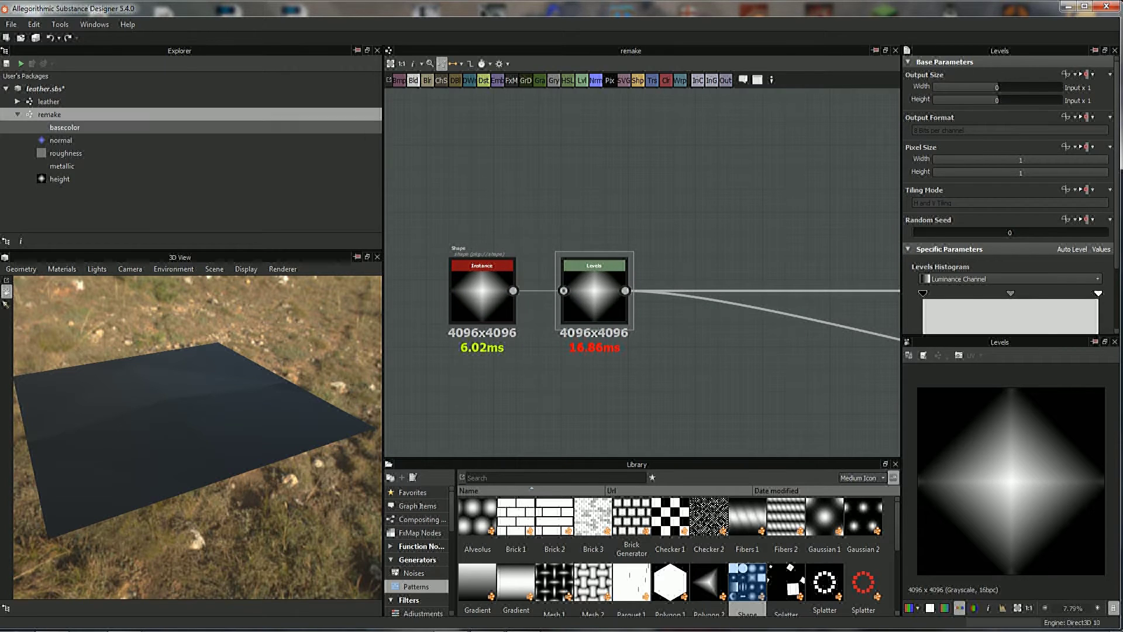
pyautogui.doubleClick(48, 102)
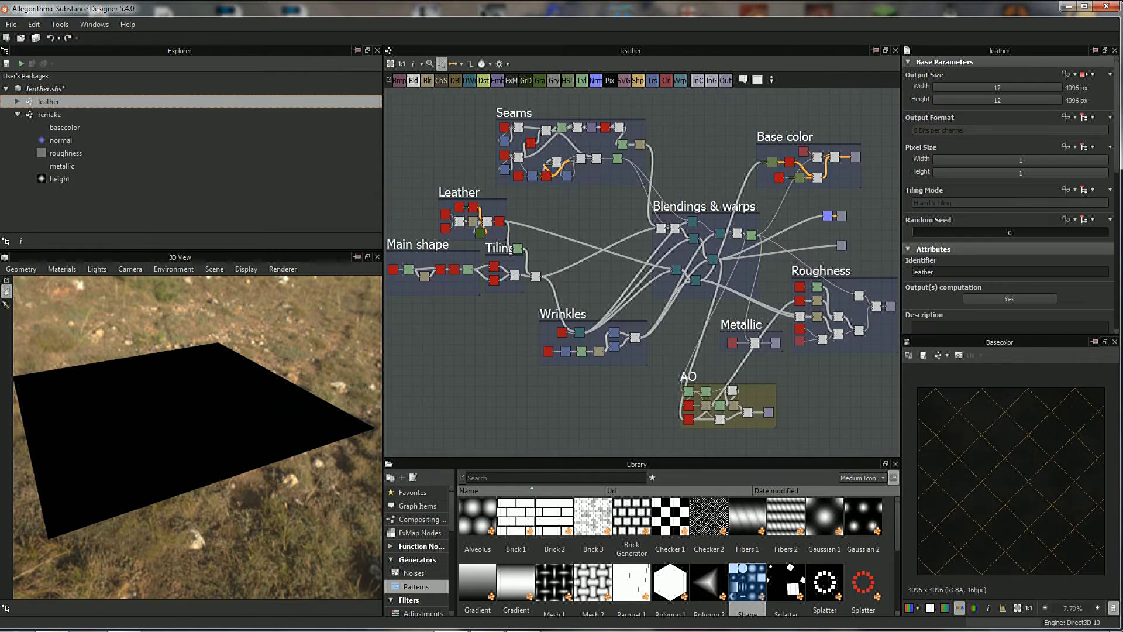
# - Delete the links feeding the leather graph's Height and Normal outputs
pyautogui.moveTo(585, 275)
pyautogui.mouseDown(button='middle')
pyautogui.moveTo(643, 231)
pyautogui.moveTo(610, 280)
pyautogui.moveTo(591, 267)
pyautogui.mouseUp(button='middle')
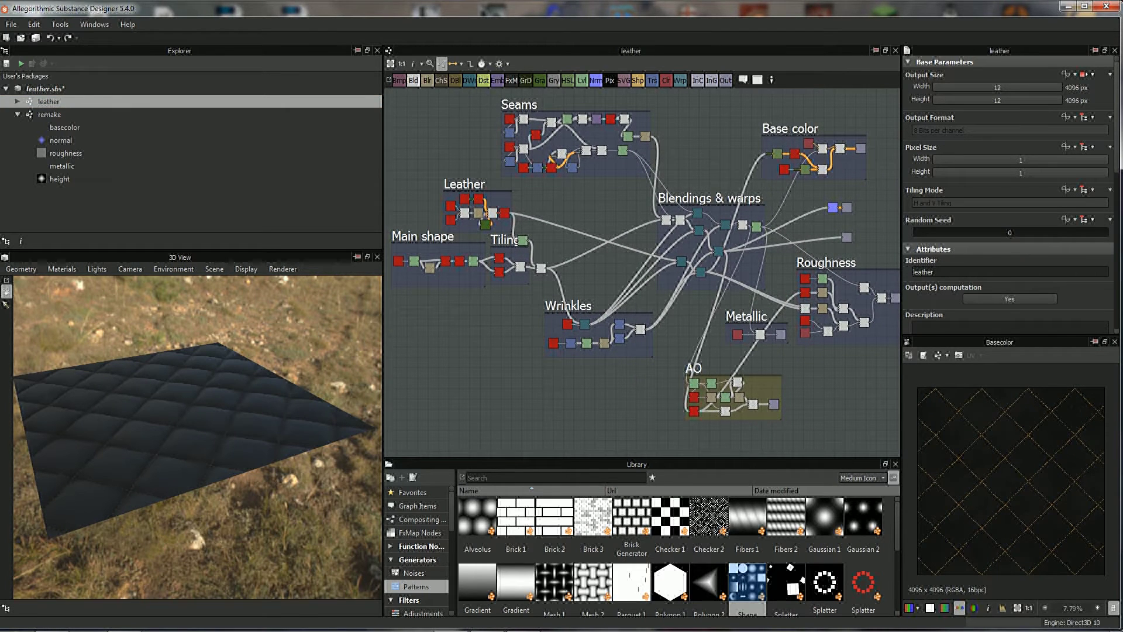
pyautogui.scroll(1, 760, 404)
pyautogui.scroll(3, 760, 404)
pyautogui.scroll(2, 761, 403)
pyautogui.moveTo(616, 355); pyautogui.dragTo(623, 348, button='middle')
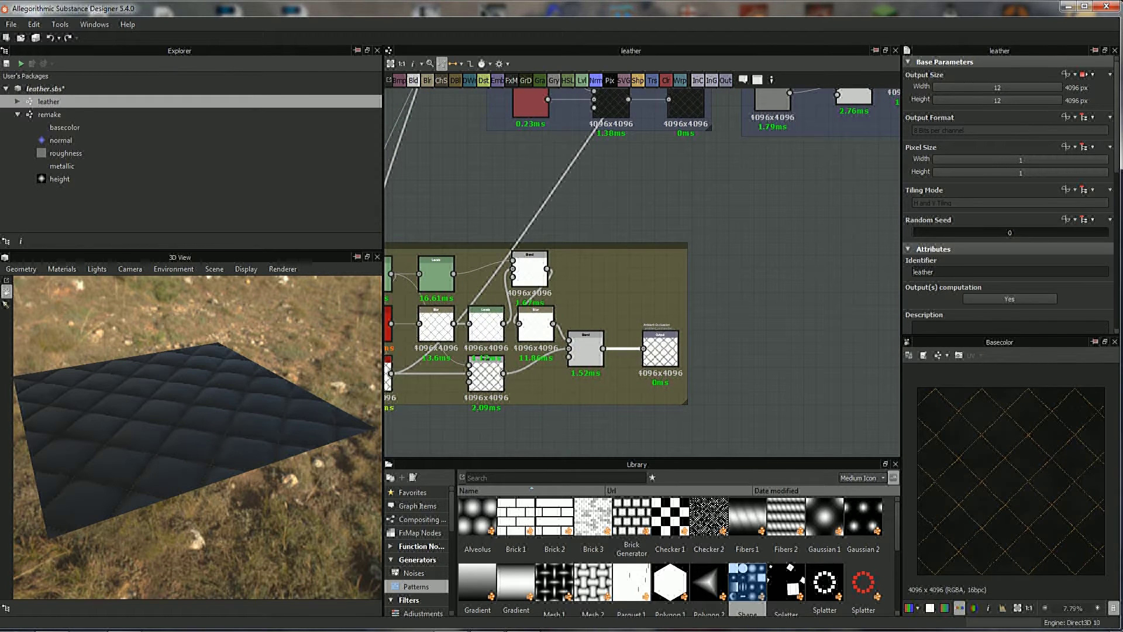
pyautogui.moveTo(761, 234)
pyautogui.mouseDown(button='middle')
pyautogui.moveTo(556, 270)
pyautogui.moveTo(585, 252)
pyautogui.mouseUp(button='middle')
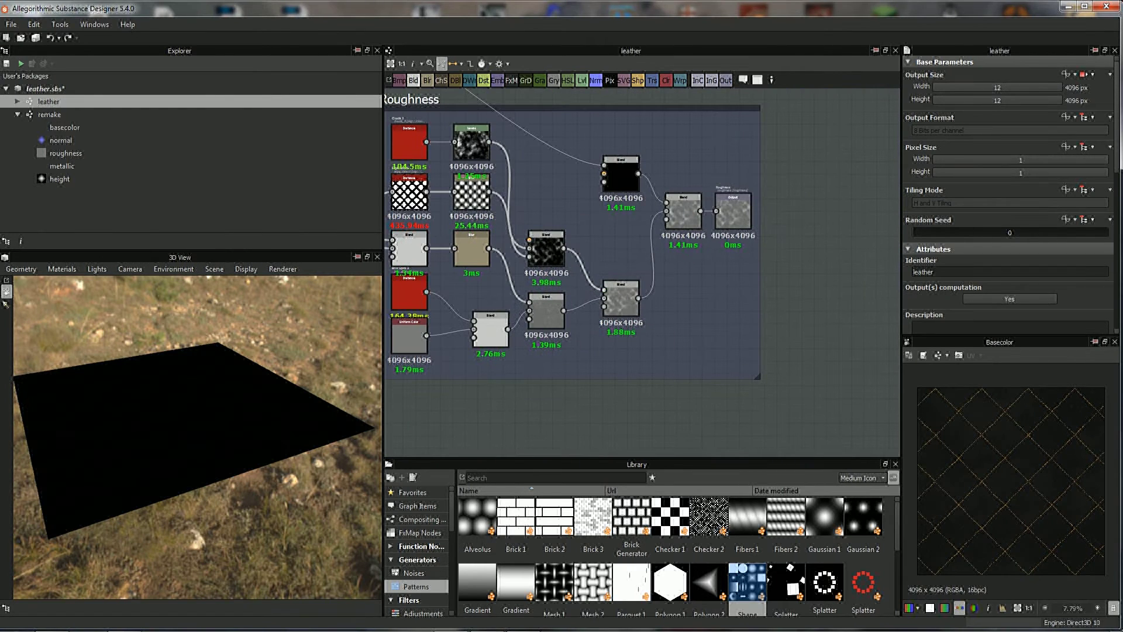
pyautogui.moveTo(585, 117)
pyautogui.mouseDown(button='middle')
pyautogui.moveTo(588, 375)
pyautogui.moveTo(667, 451)
pyautogui.mouseUp(button='middle')
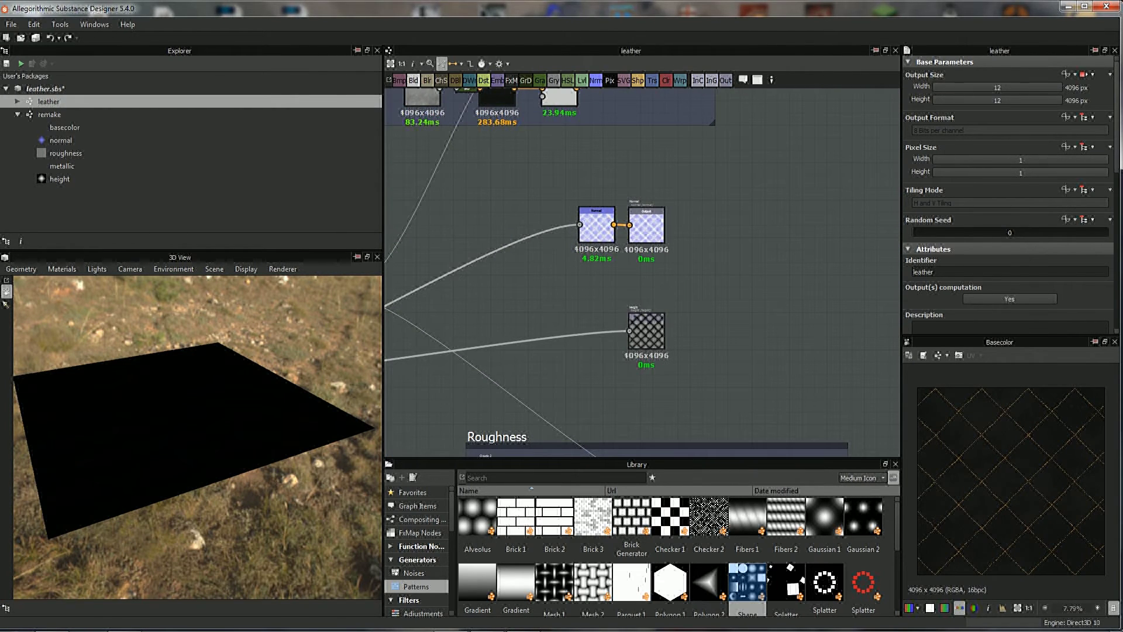
pyautogui.click(509, 345)
pyautogui.press('Delete')
pyautogui.click(621, 225)
pyautogui.press('Delete')
# - Browse the leather graph's frames, inspect Main shape's Levels node, and return to remake
pyautogui.scroll(-1, 644, 269)
pyautogui.moveTo(585, 175); pyautogui.dragTo(643, 391, button='middle')
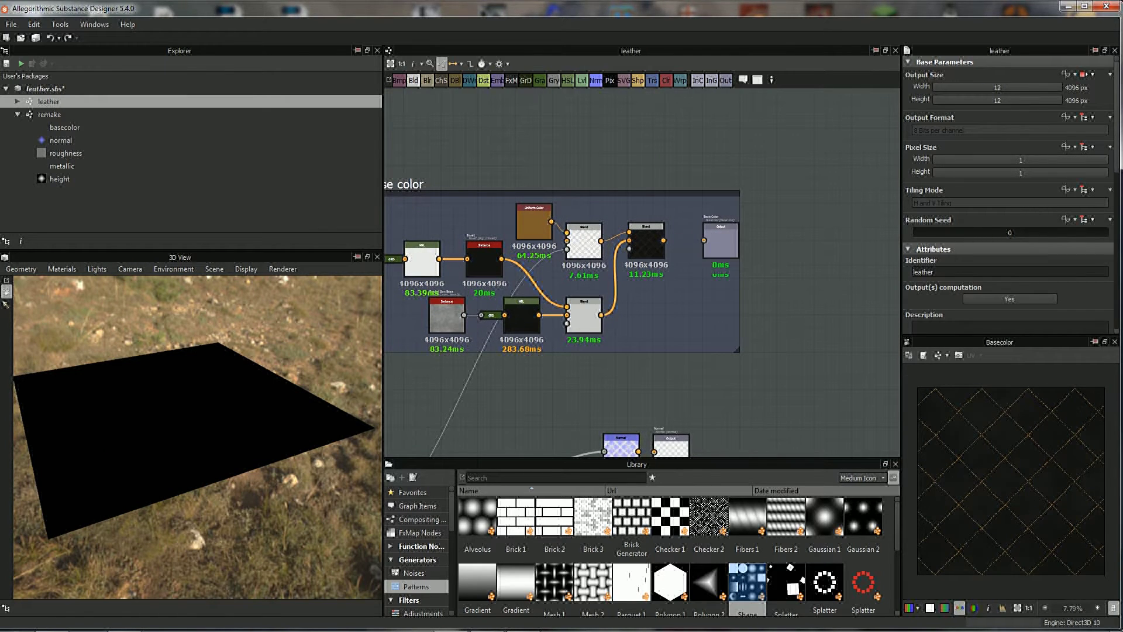
pyautogui.scroll(-1, 644, 269)
pyautogui.moveTo(527, 409)
pyautogui.mouseDown(button='middle')
pyautogui.moveTo(697, 105)
pyautogui.moveTo(590, 185)
pyautogui.moveTo(489, 218)
pyautogui.mouseUp(button='middle')
pyautogui.scroll(2, 620, 368)
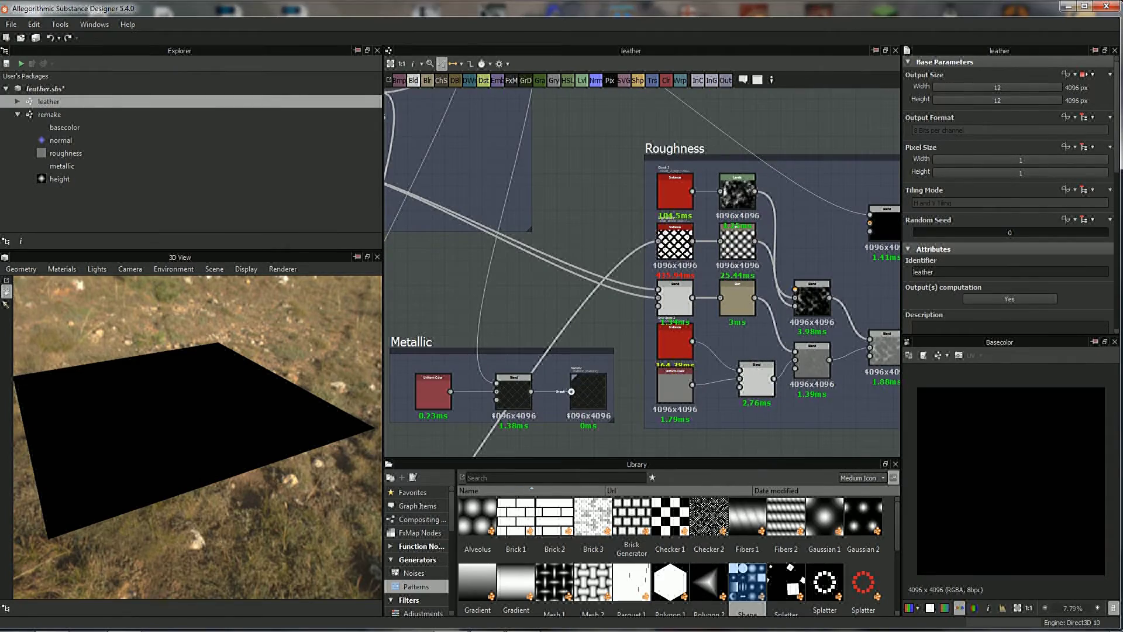
pyautogui.scroll(-2, 591, 392)
pyautogui.scroll(-1, 591, 392)
pyautogui.moveTo(591, 392); pyautogui.dragTo(672, 351, button='middle')
pyautogui.scroll(2, 673, 351)
pyautogui.moveTo(427, 380); pyautogui.dragTo(766, 439, button='middle')
pyautogui.scroll(2, 767, 439)
pyautogui.click(621, 330)
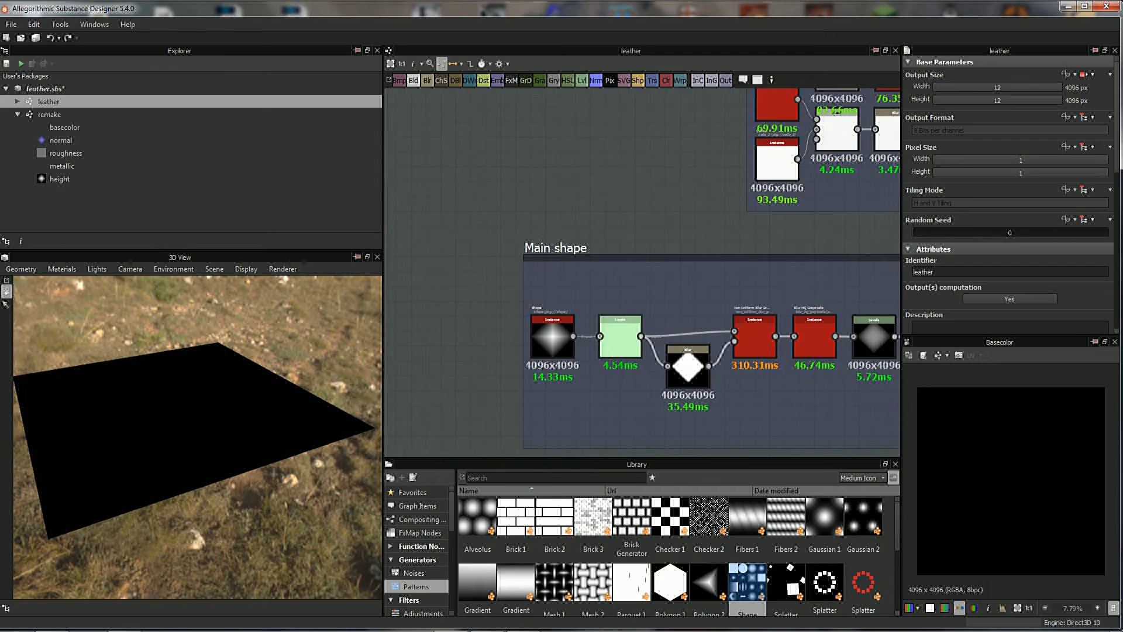
pyautogui.scroll(-3, 1009, 193)
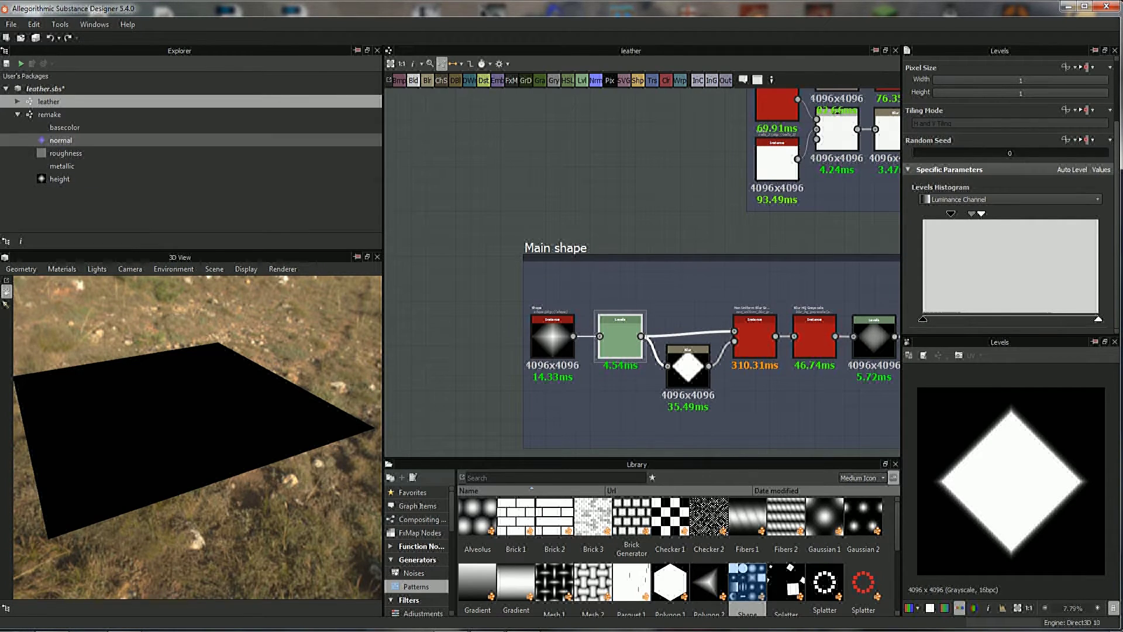
pyautogui.click(50, 114)
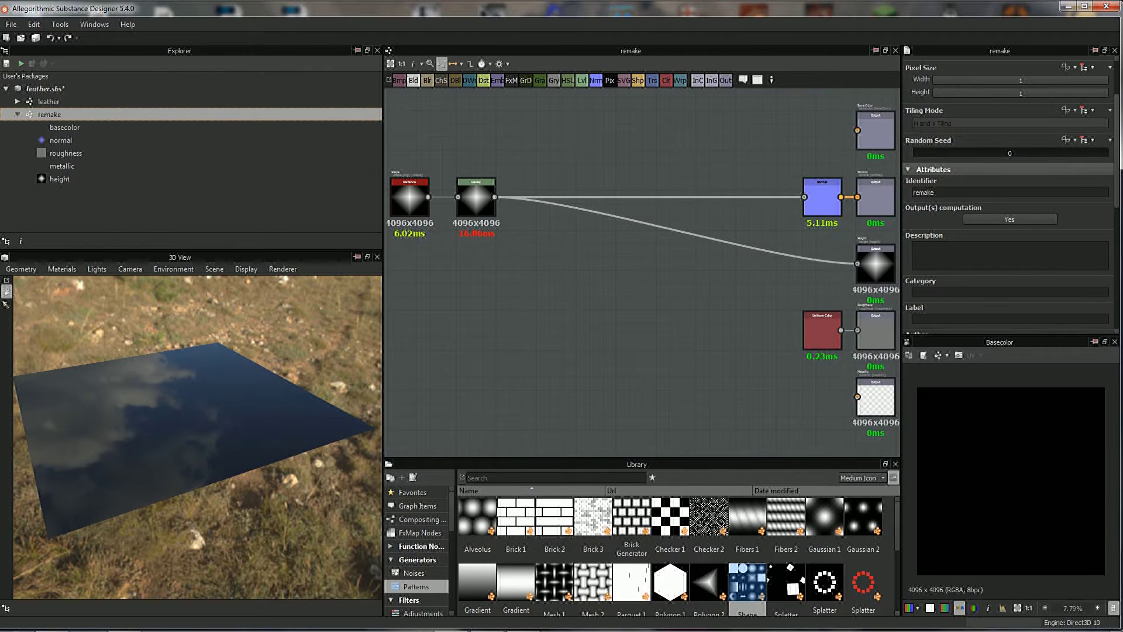
# - Set the remake Levels black, midtone and white points for a crisp white diamond, checked in 3D
pyautogui.scroll(3, 591, 263)
pyautogui.doubleClick(591, 263)
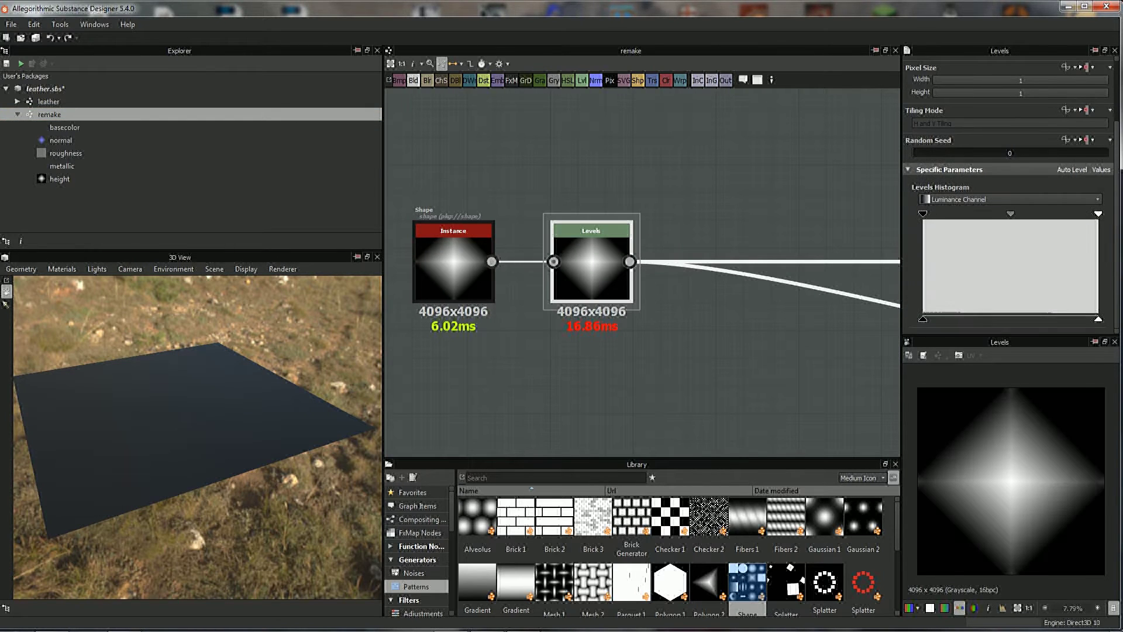
pyautogui.moveTo(1008, 213)
pyautogui.mouseDown()
pyautogui.moveTo(937, 213)
pyautogui.moveTo(953, 213)
pyautogui.mouseUp()
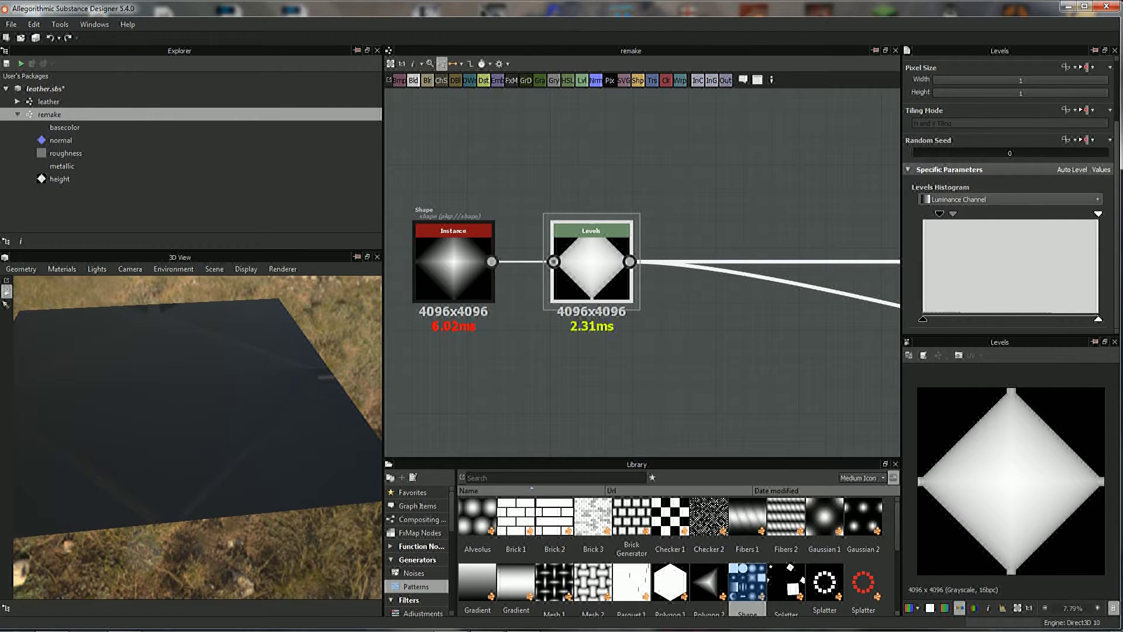
pyautogui.moveTo(1098, 213)
pyautogui.mouseDown()
pyautogui.moveTo(949, 213)
pyautogui.moveTo(975, 214)
pyautogui.mouseUp()
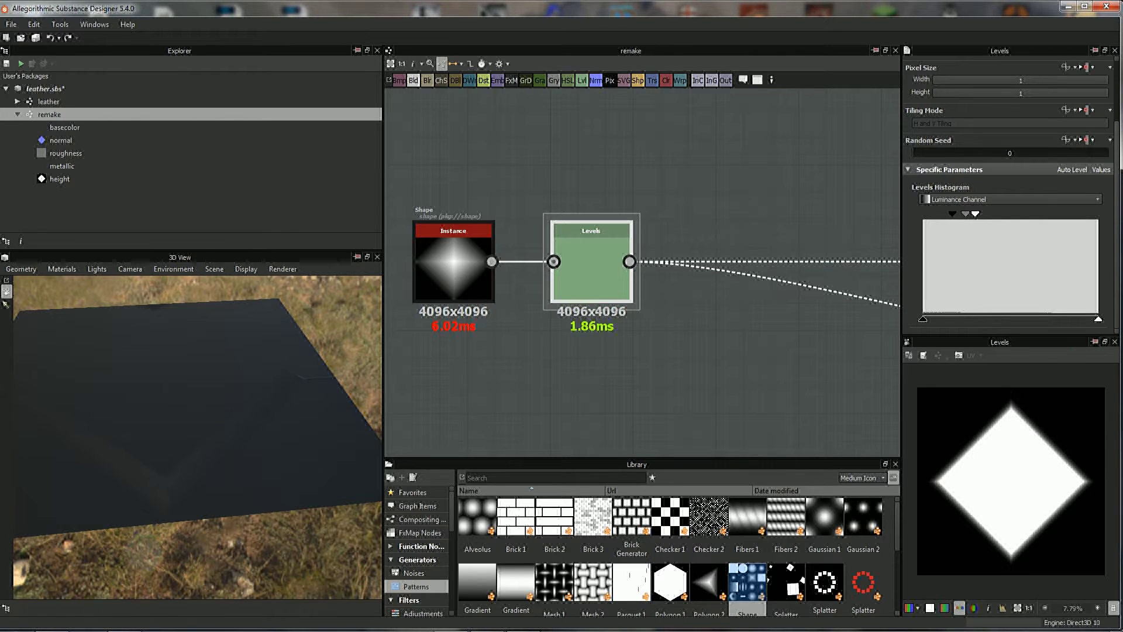
pyautogui.moveTo(953, 213); pyautogui.dragTo(987, 213)
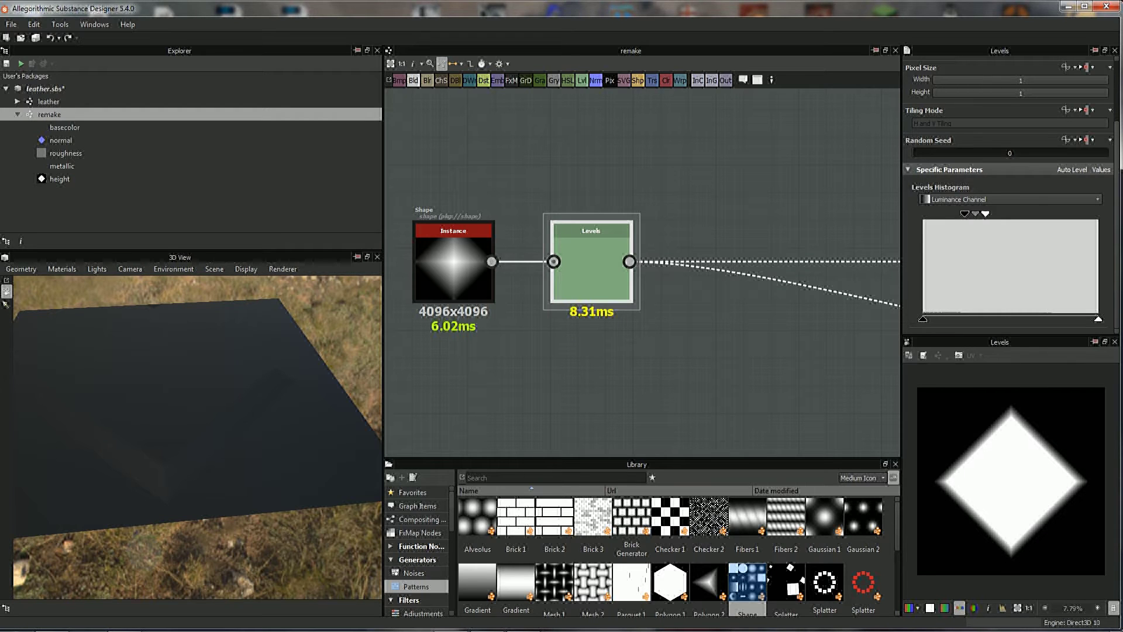
pyautogui.scroll(-2, 552, 281)
pyautogui.scroll(-1, 553, 281)
pyautogui.scroll(1, 553, 281)
pyautogui.scroll(1, 667, 297)
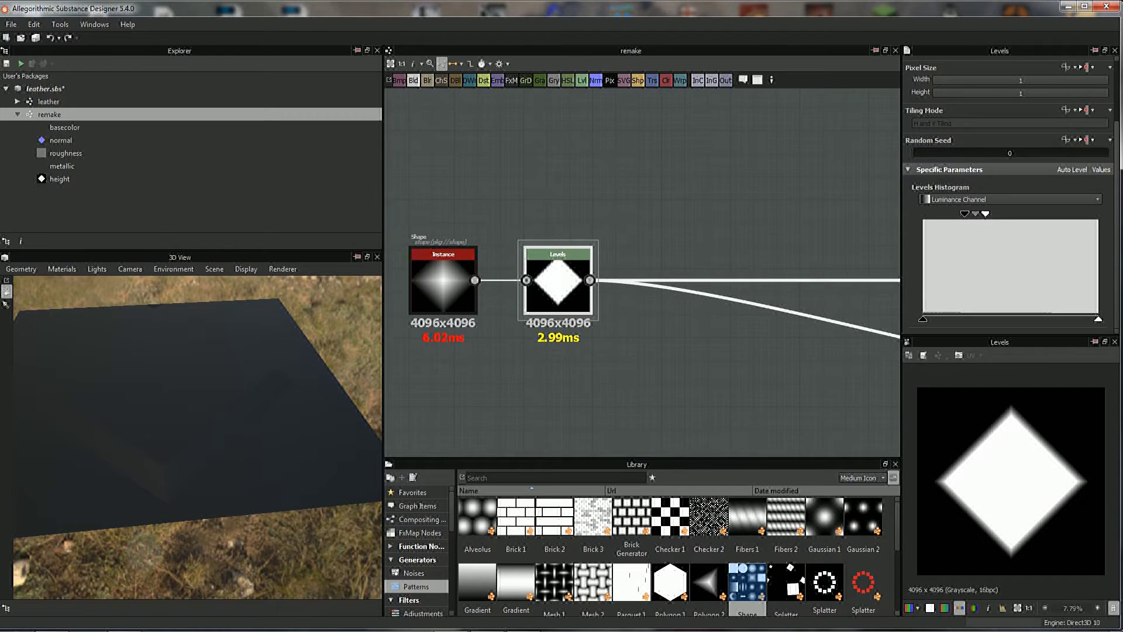
pyautogui.scroll(2, 666, 297)
pyautogui.moveTo(199, 439)
pyautogui.mouseDown()
pyautogui.moveTo(246, 409)
pyautogui.moveTo(198, 386)
pyautogui.moveTo(126, 509)
pyautogui.mouseUp()
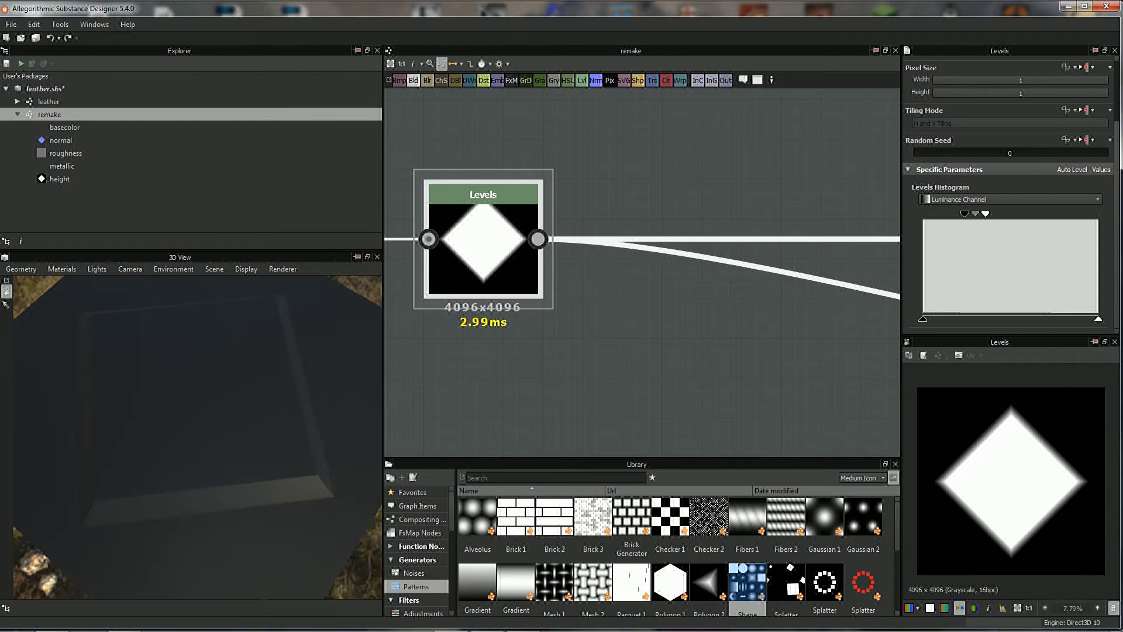
pyautogui.moveTo(643, 351); pyautogui.dragTo(635, 351, button='middle')
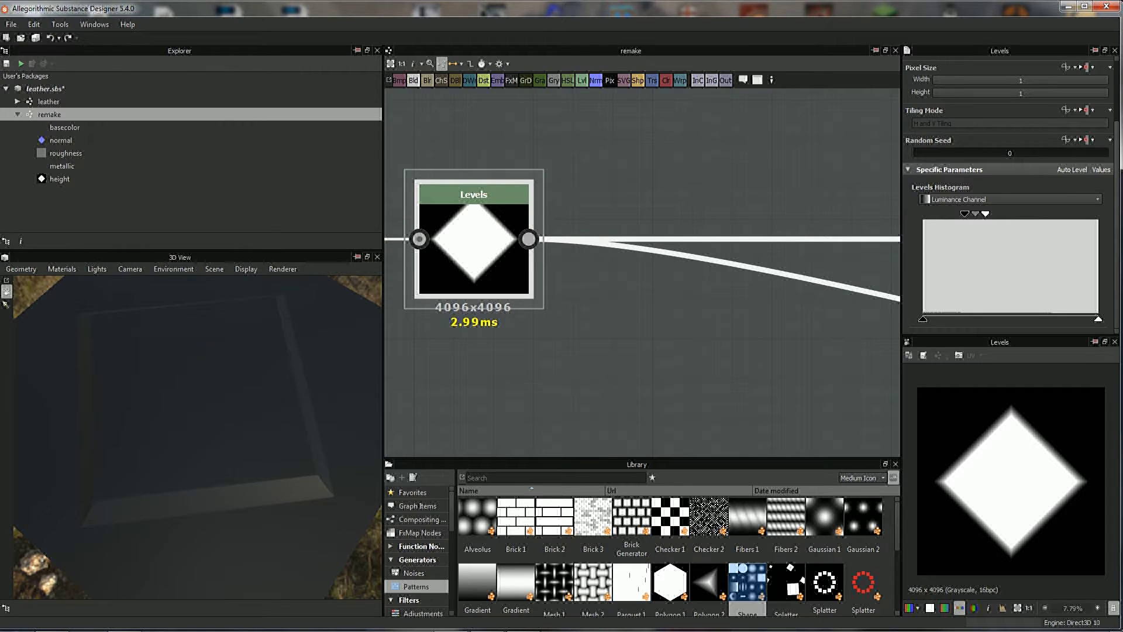
pyautogui.click(427, 80)
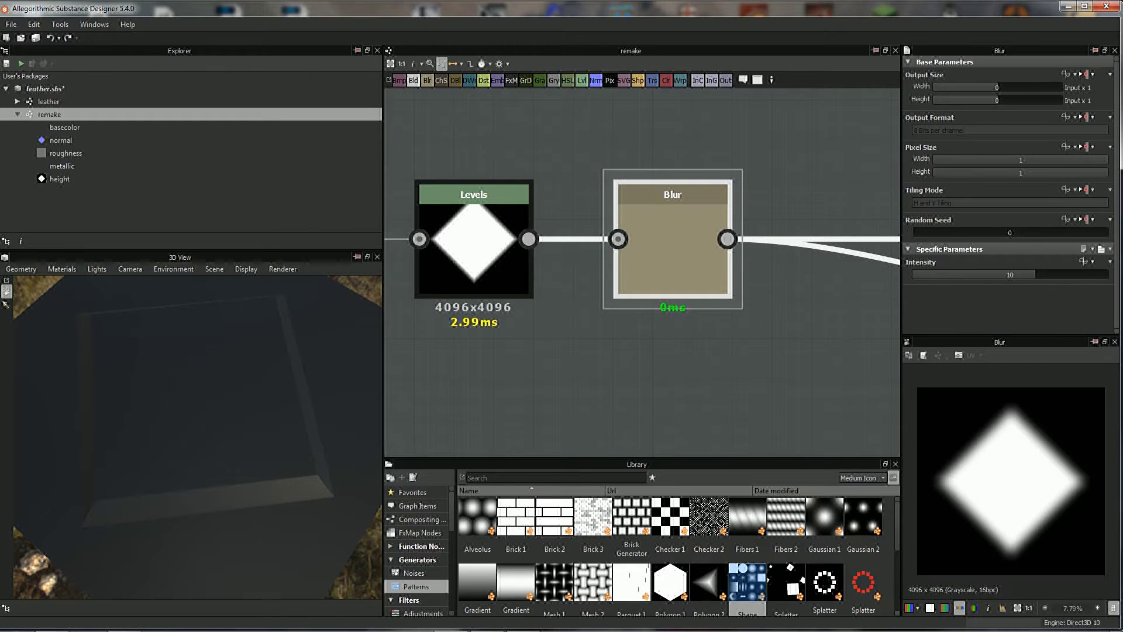
pyautogui.moveTo(644, 351); pyautogui.dragTo(648, 293, button='middle')
pyautogui.moveTo(193, 439); pyautogui.dragTo(193, 395)
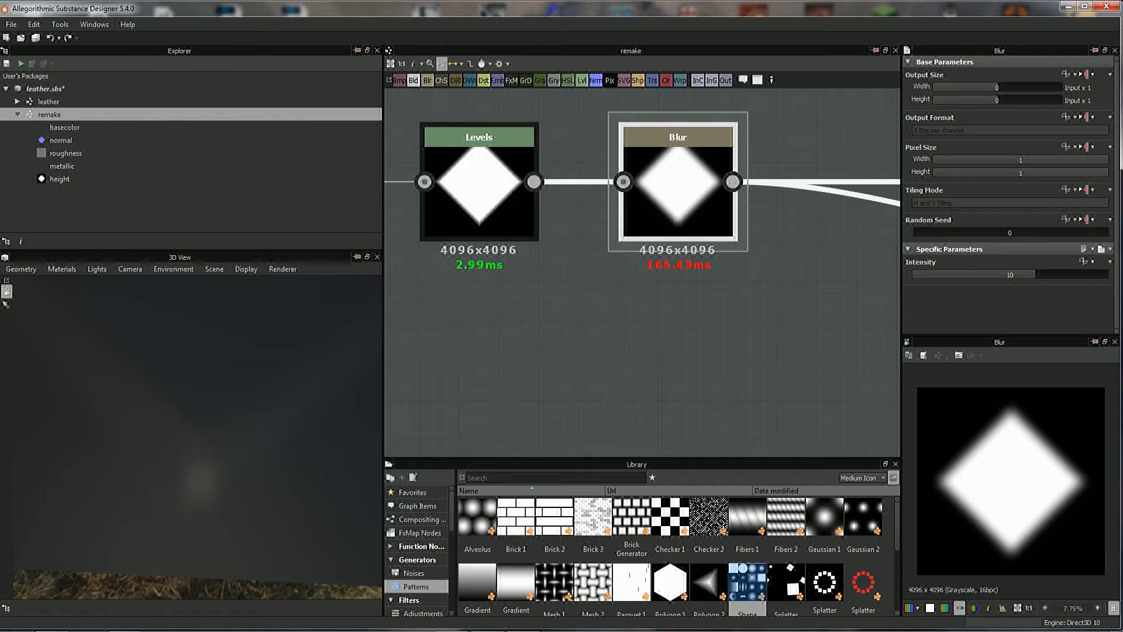
pyautogui.moveTo(193, 395)
pyautogui.mouseDown()
pyautogui.moveTo(196, 430)
pyautogui.moveTo(225, 457)
pyautogui.mouseUp()
pyautogui.moveTo(678, 187)
pyautogui.mouseDown()
pyautogui.moveTo(639, 319)
pyautogui.moveTo(618, 347)
pyautogui.moveTo(598, 346)
pyautogui.mouseUp()
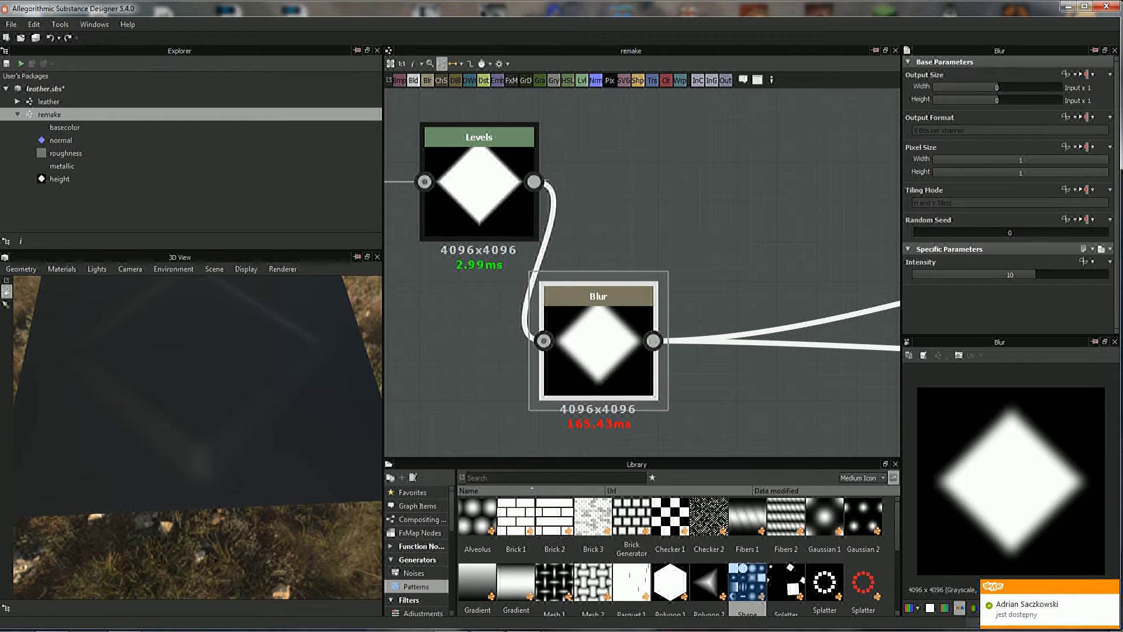
pyautogui.moveTo(226, 457)
pyautogui.mouseDown()
pyautogui.moveTo(229, 468)
pyautogui.moveTo(229, 453)
pyautogui.mouseUp()
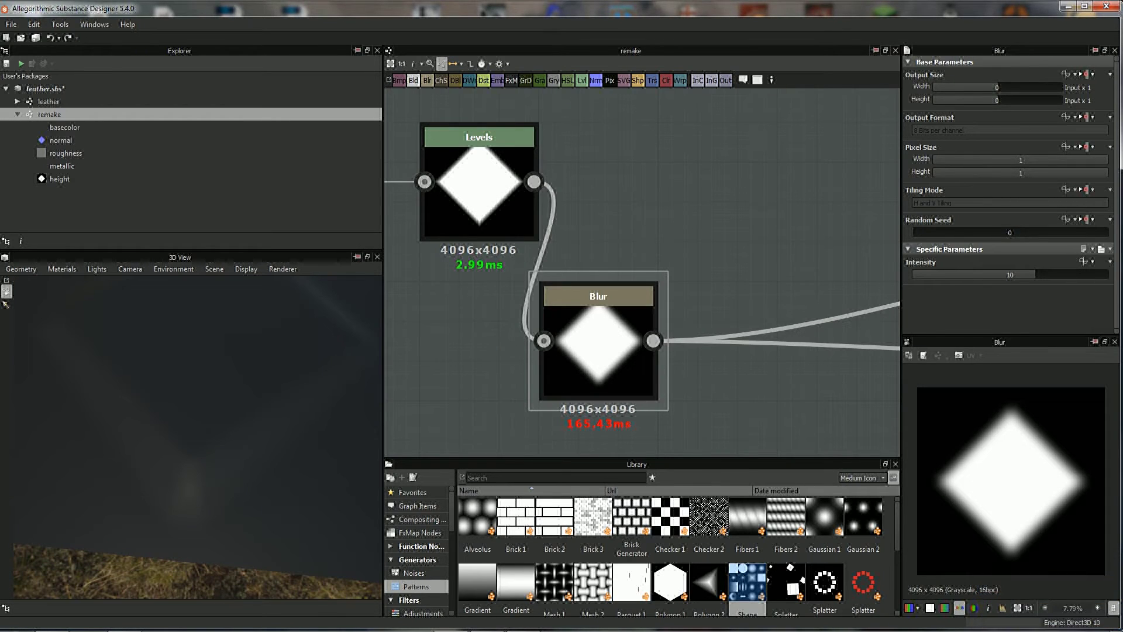
# - Add a Non Uniform Blur Grayscale node and feed the Levels output into it
pyautogui.press('space')
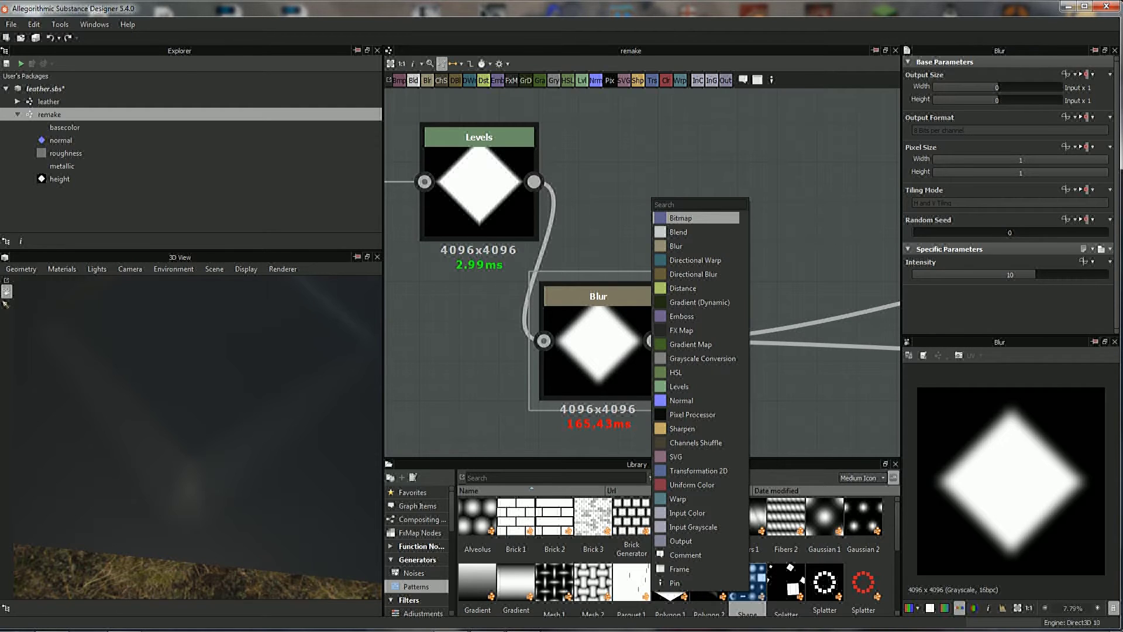
pyautogui.write('non')
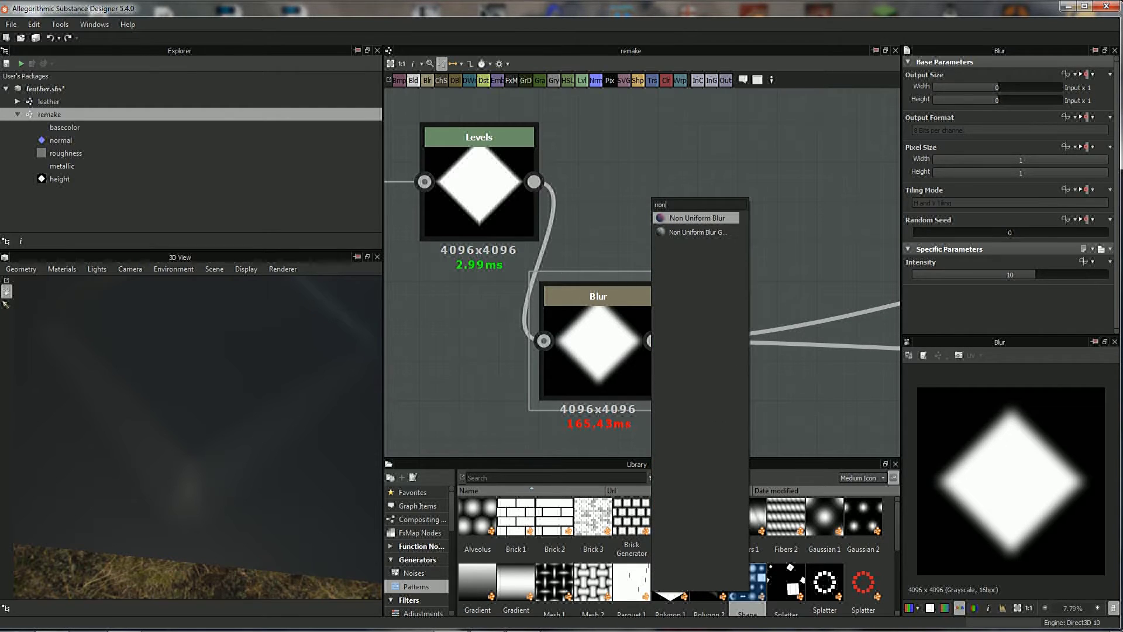
pyautogui.click(696, 232)
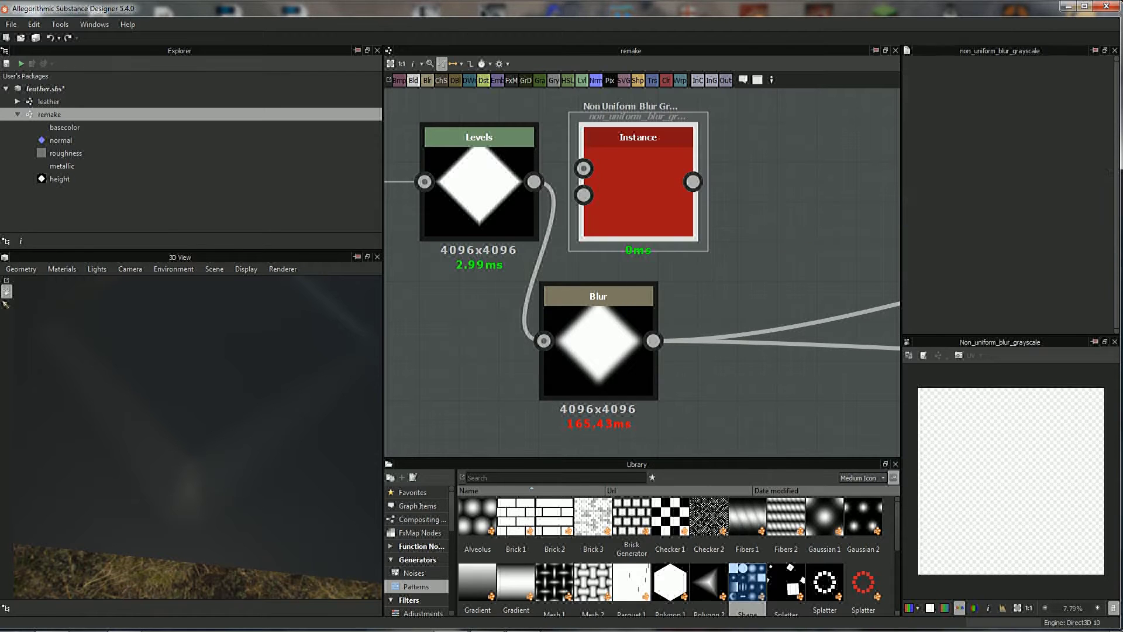
pyautogui.moveTo(761, 380); pyautogui.dragTo(737, 380, button='middle')
pyautogui.moveTo(618, 176); pyautogui.dragTo(697, 175)
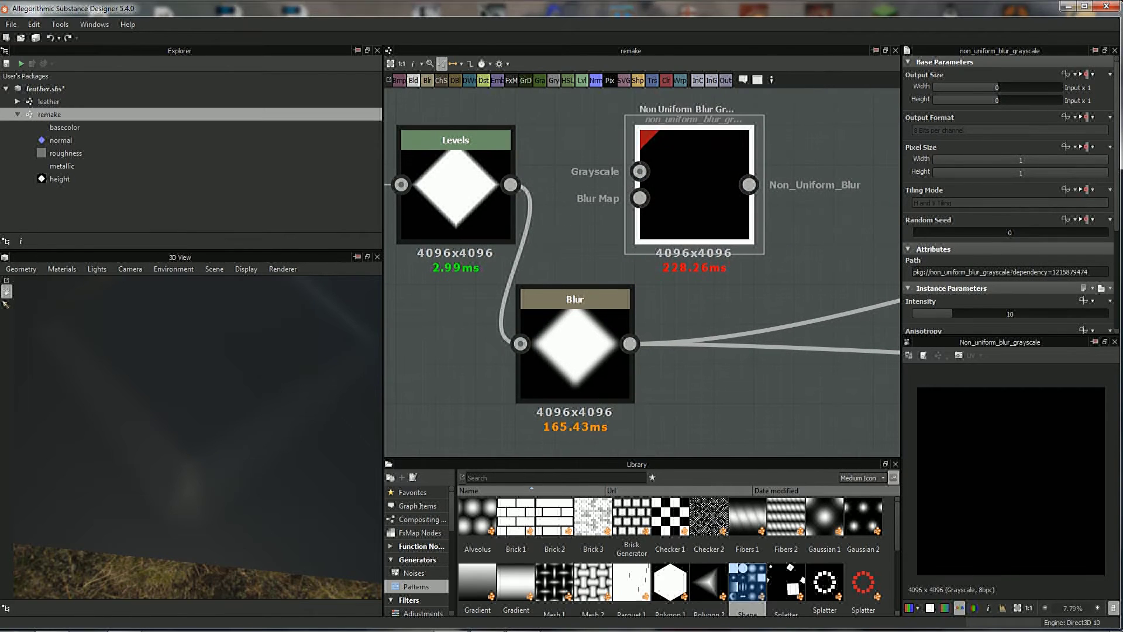
pyautogui.moveTo(702, 175); pyautogui.dragTo(661, 204, button='middle')
pyautogui.moveTo(470, 213); pyautogui.dragTo(599, 199)
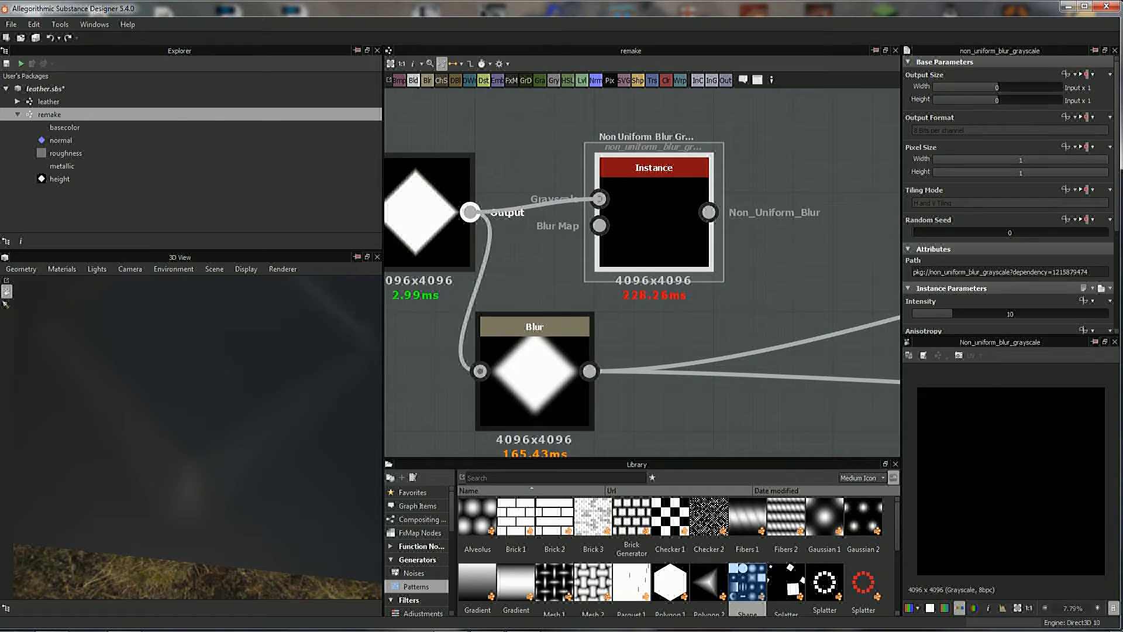
# - Connect the Blur output as the Non Uniform Blur's blur map
pyautogui.scroll(-1, 585, 234)
pyautogui.moveTo(585, 234); pyautogui.dragTo(615, 234, button='middle')
pyautogui.moveTo(632, 177); pyautogui.dragTo(680, 177)
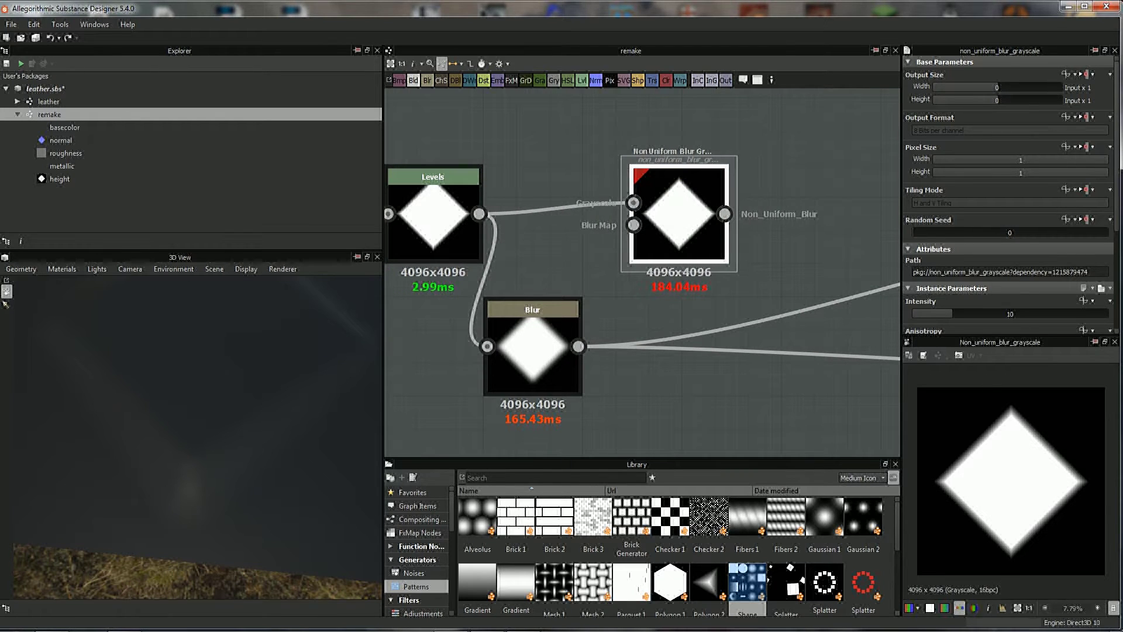
pyautogui.moveTo(680, 177); pyautogui.dragTo(678, 174, button='middle')
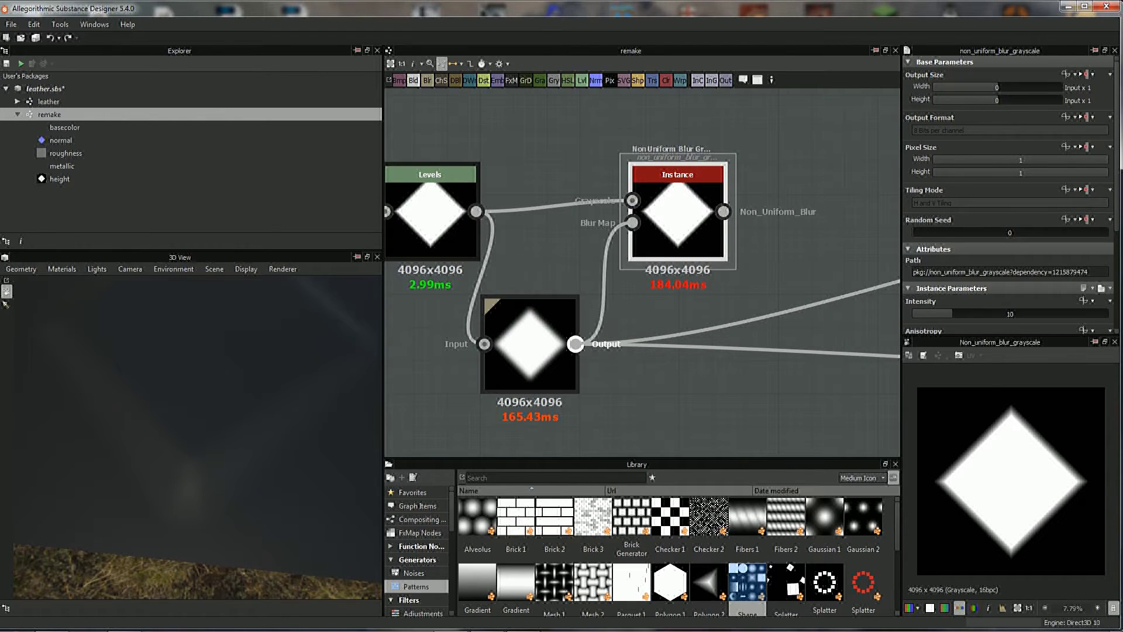
pyautogui.moveTo(576, 343); pyautogui.dragTo(632, 222)
# - Arrange and preview the Blur and Non Uniform Blur nodes, then open the leather graph
pyautogui.scroll(-2, 707, 311)
pyautogui.moveTo(643, 293); pyautogui.dragTo(607, 287, button='middle')
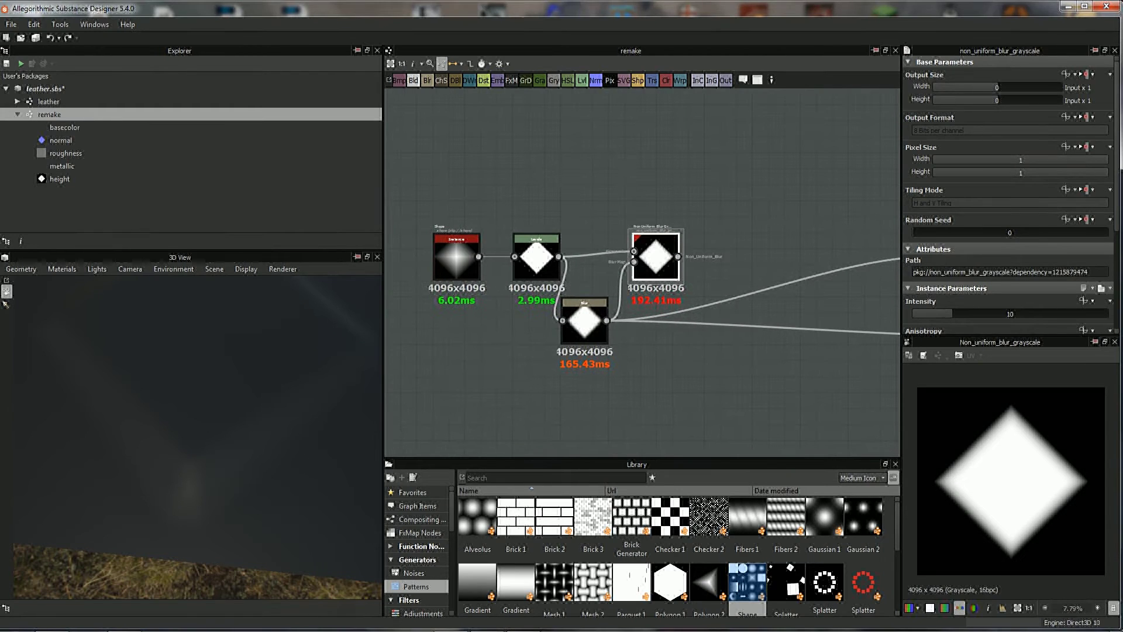
pyautogui.scroll(2, 588, 351)
pyautogui.click(582, 316)
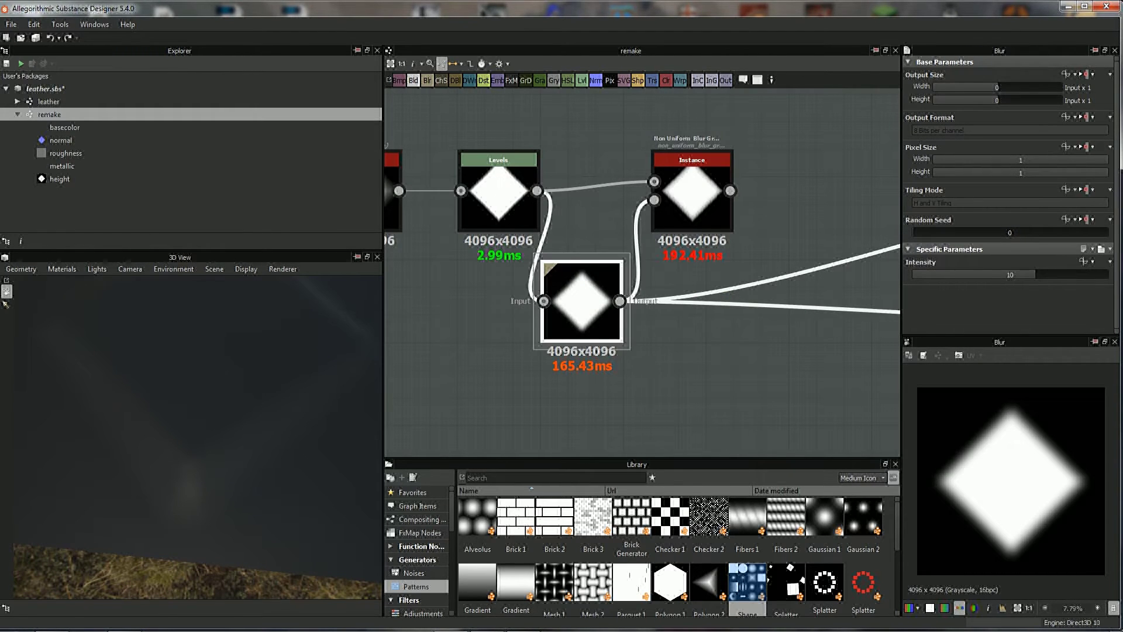
pyautogui.moveTo(582, 316); pyautogui.dragTo(596, 316)
pyautogui.click(692, 193)
pyautogui.moveTo(692, 193); pyautogui.dragTo(685, 268, button='middle')
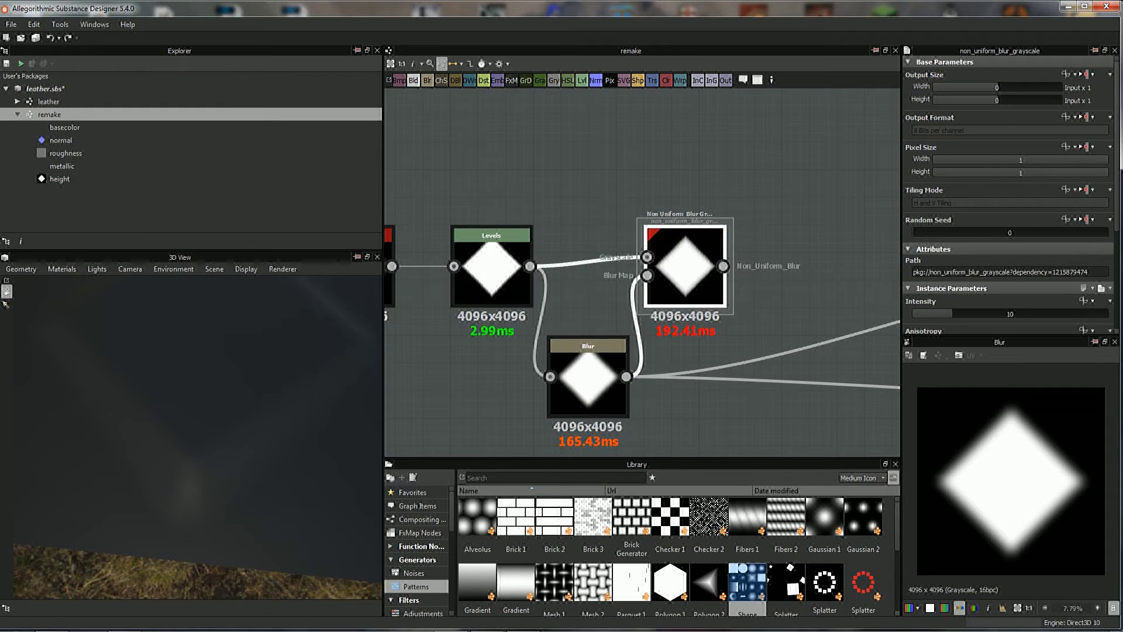
pyautogui.moveTo(685, 268); pyautogui.dragTo(698, 269)
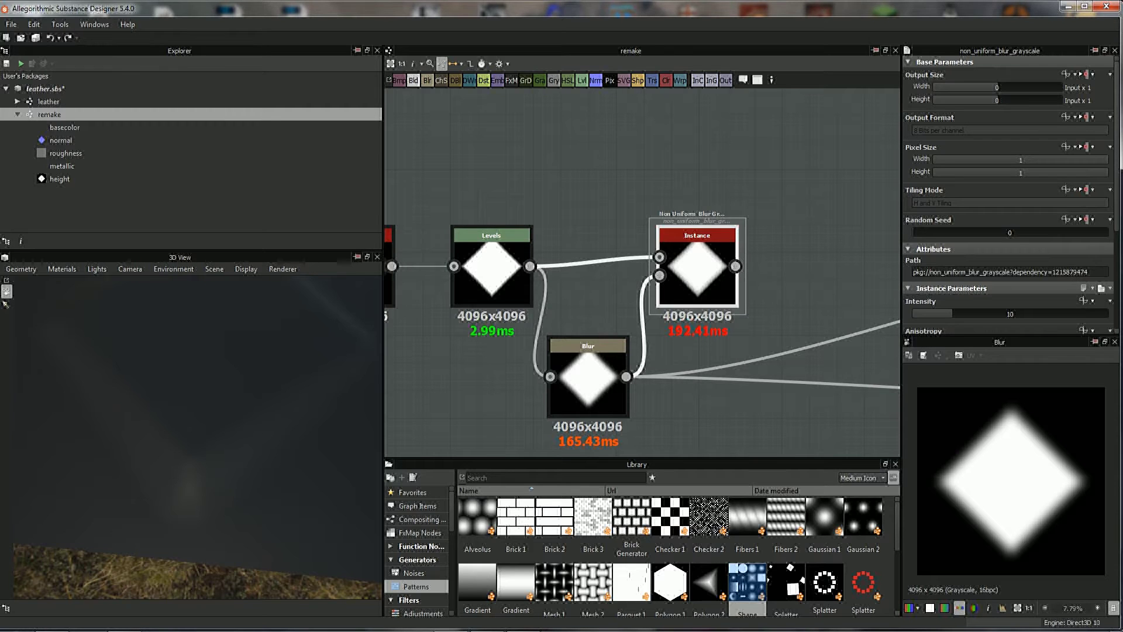
pyautogui.doubleClick(697, 272)
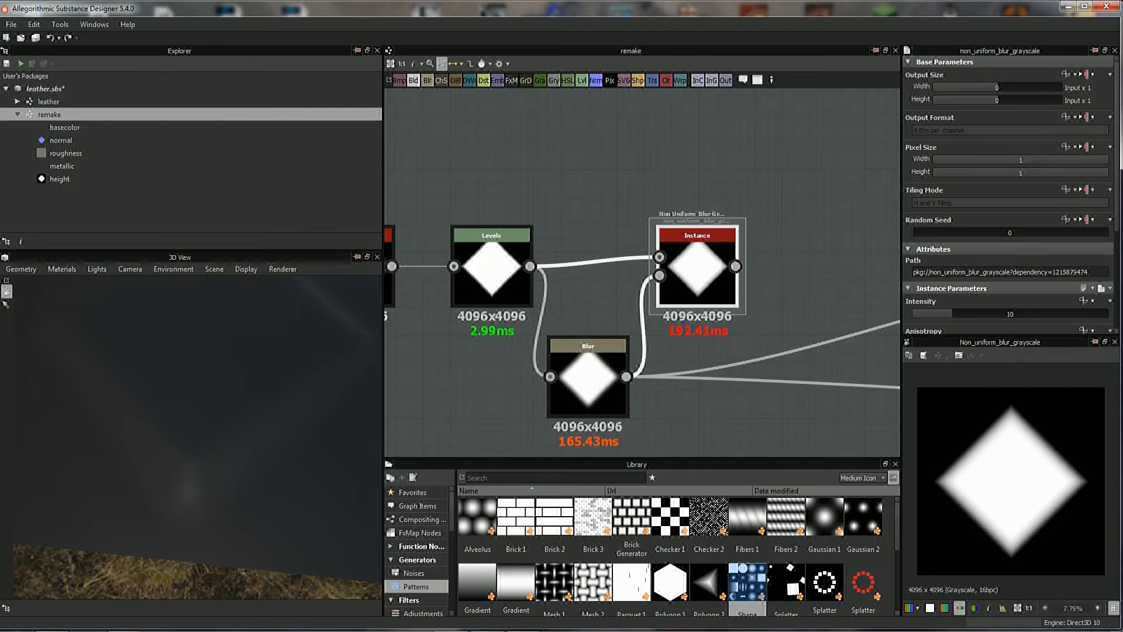
pyautogui.doubleClick(588, 380)
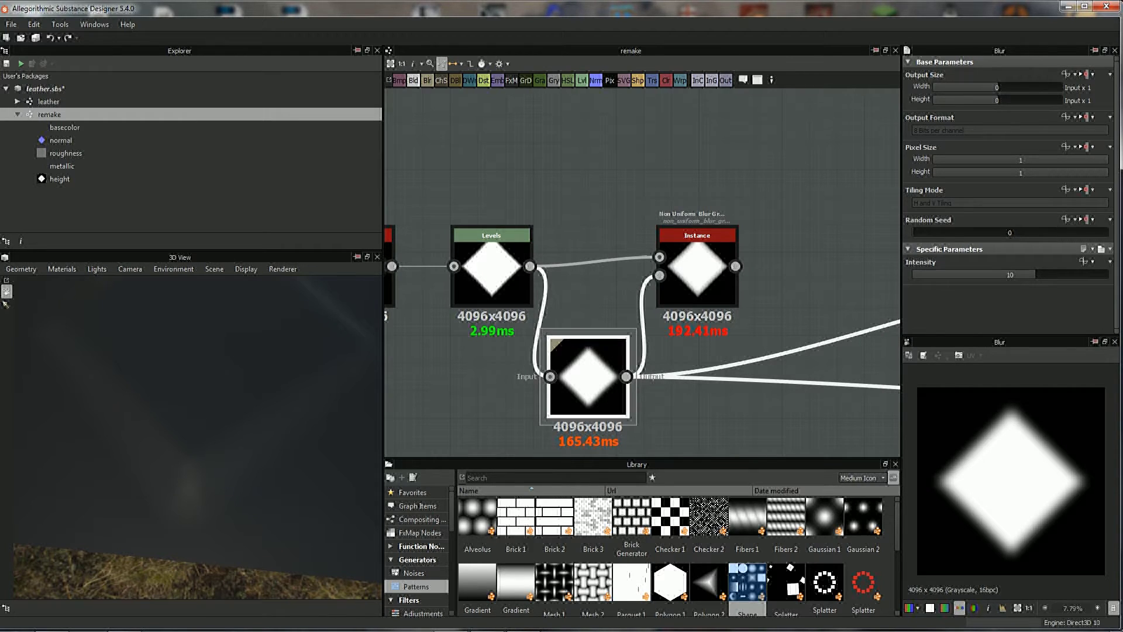
pyautogui.moveTo(588, 386); pyautogui.dragTo(602, 387)
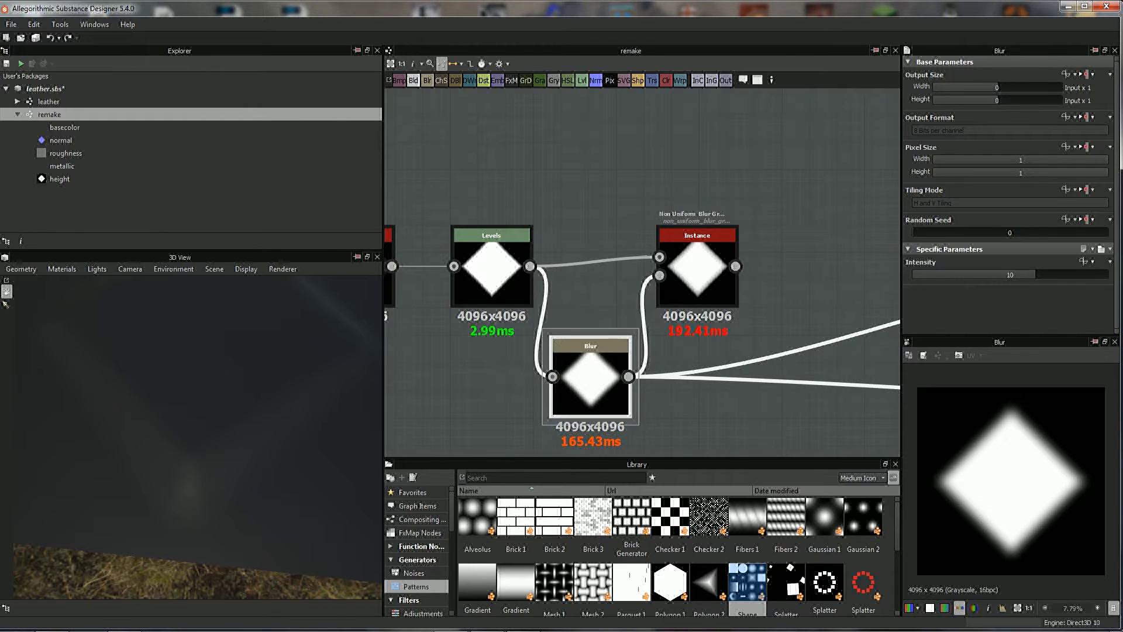
pyautogui.moveTo(602, 380); pyautogui.dragTo(582, 374, button='middle')
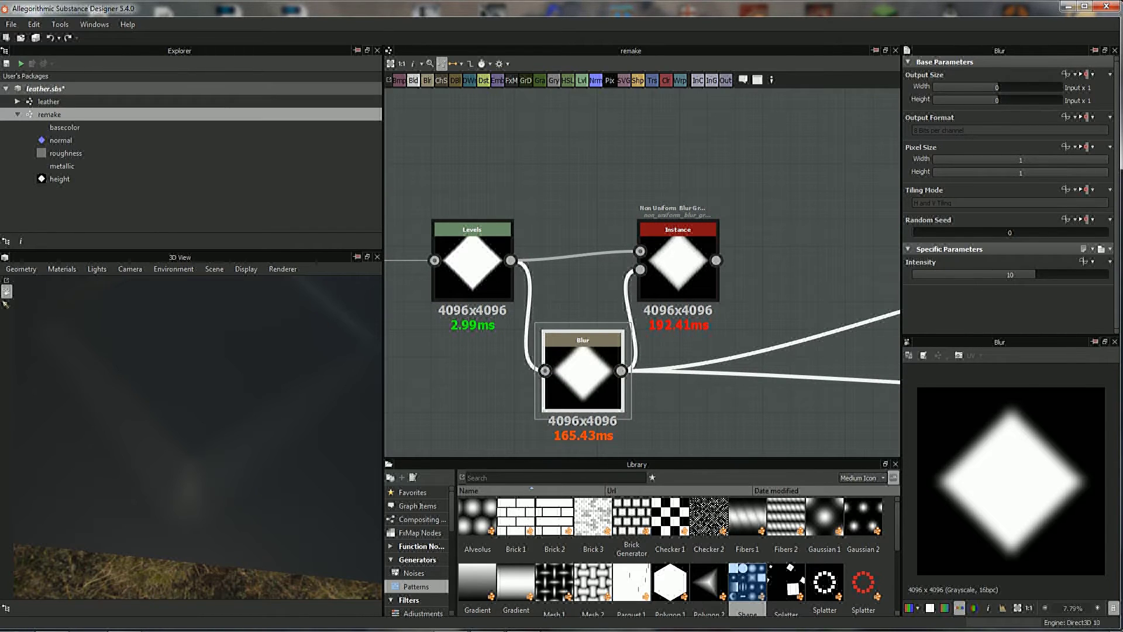
pyautogui.doubleClick(48, 101)
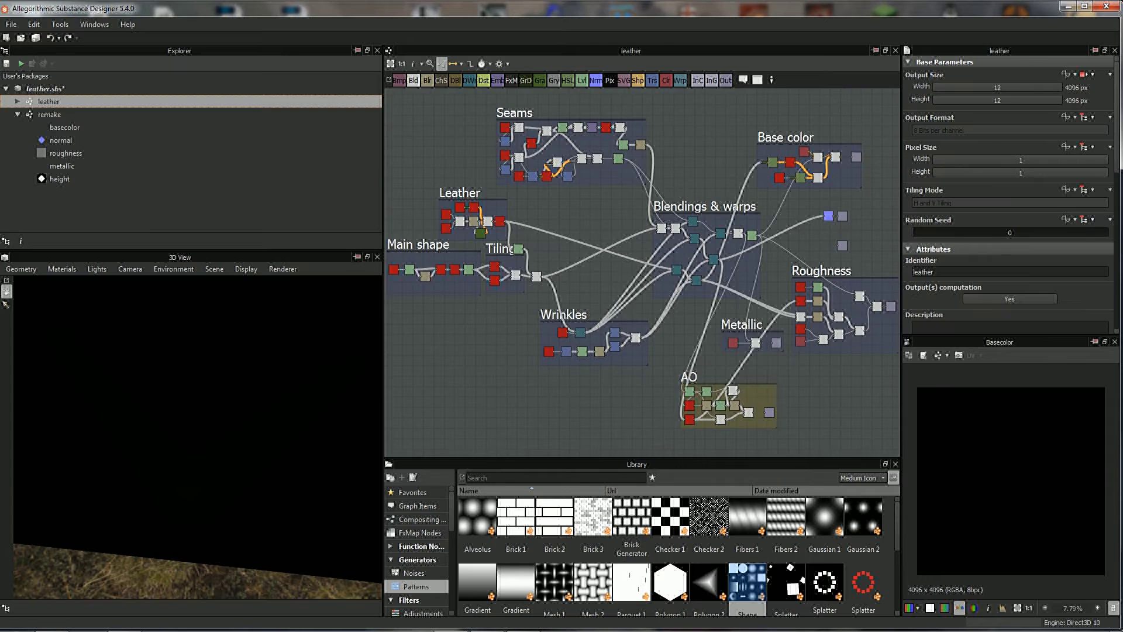
# - Inspect the reference leather graph's Blur node settings
pyautogui.scroll(2, 409, 274)
pyautogui.scroll(3, 409, 273)
pyautogui.scroll(3, 409, 274)
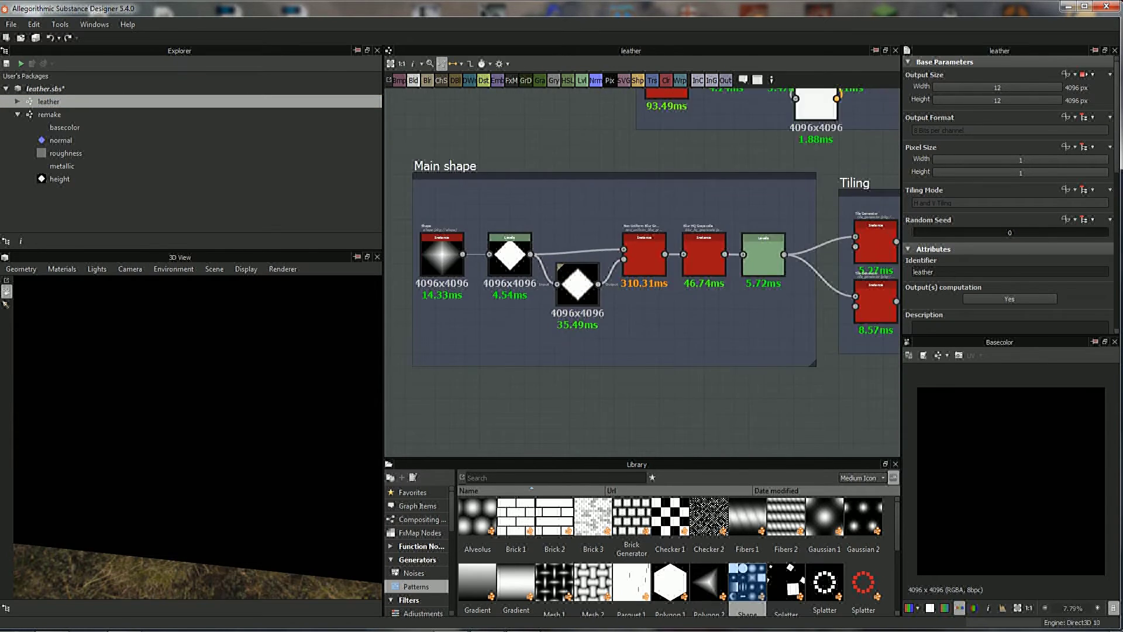
pyautogui.scroll(4, 410, 274)
pyautogui.scroll(1, 585, 293)
pyautogui.click(585, 280)
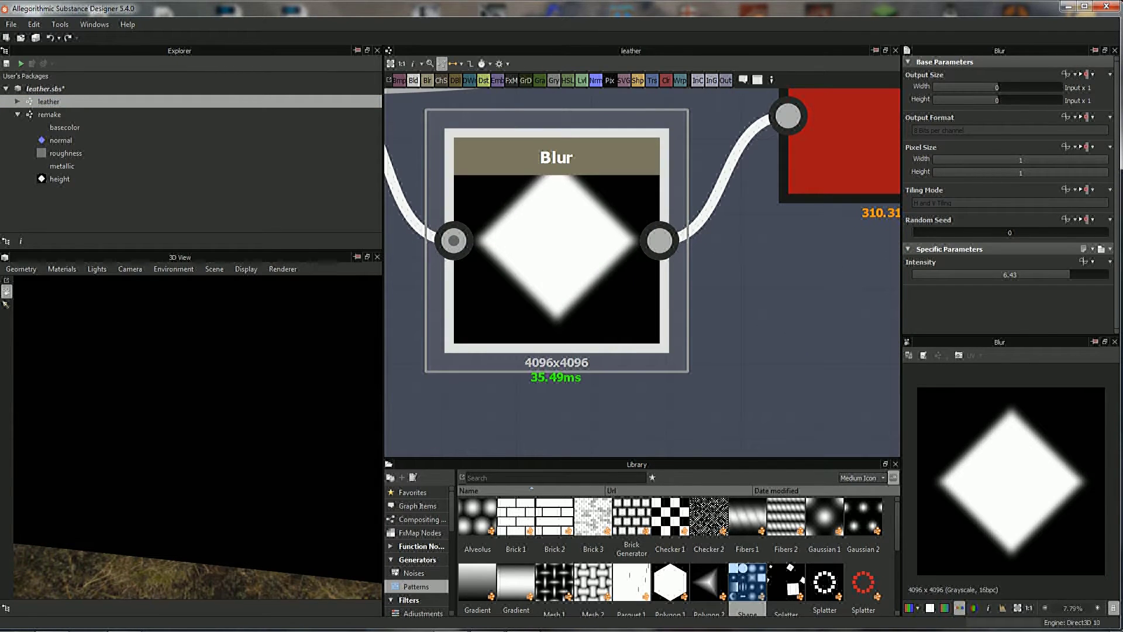
# - Read the reference Non Uniform Blur settings (26.59 intensity, 10 samples, 9 blades), then return to remake
pyautogui.scroll(-2, 655, 363)
pyautogui.moveTo(656, 363); pyautogui.dragTo(509, 444, button='middle')
pyautogui.click(667, 252)
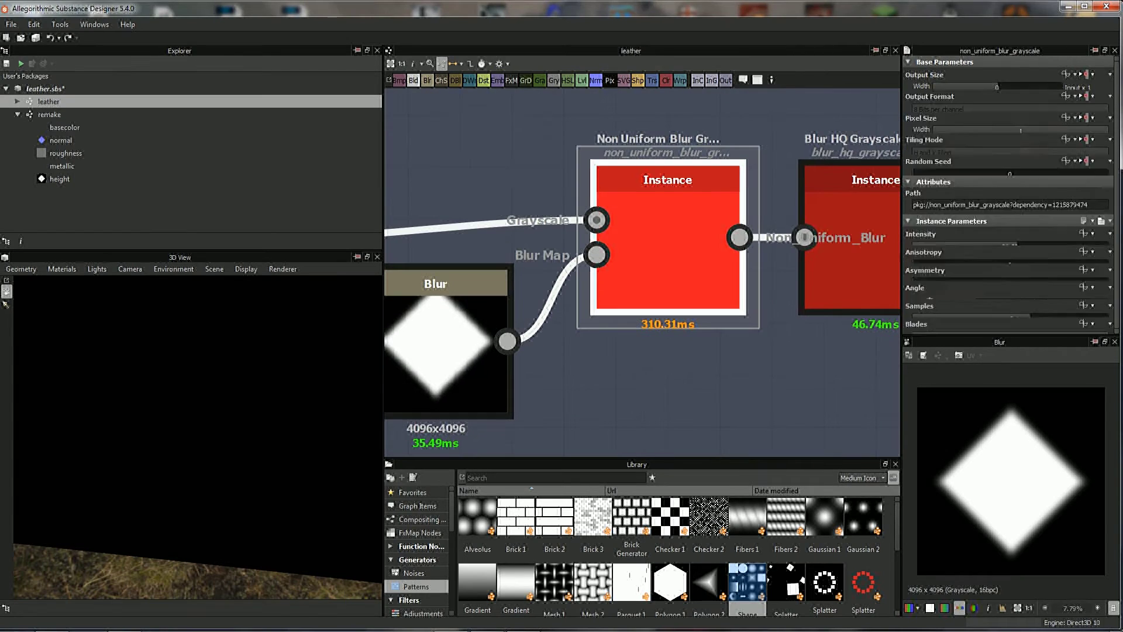
pyautogui.scroll(-2, 1011, 193)
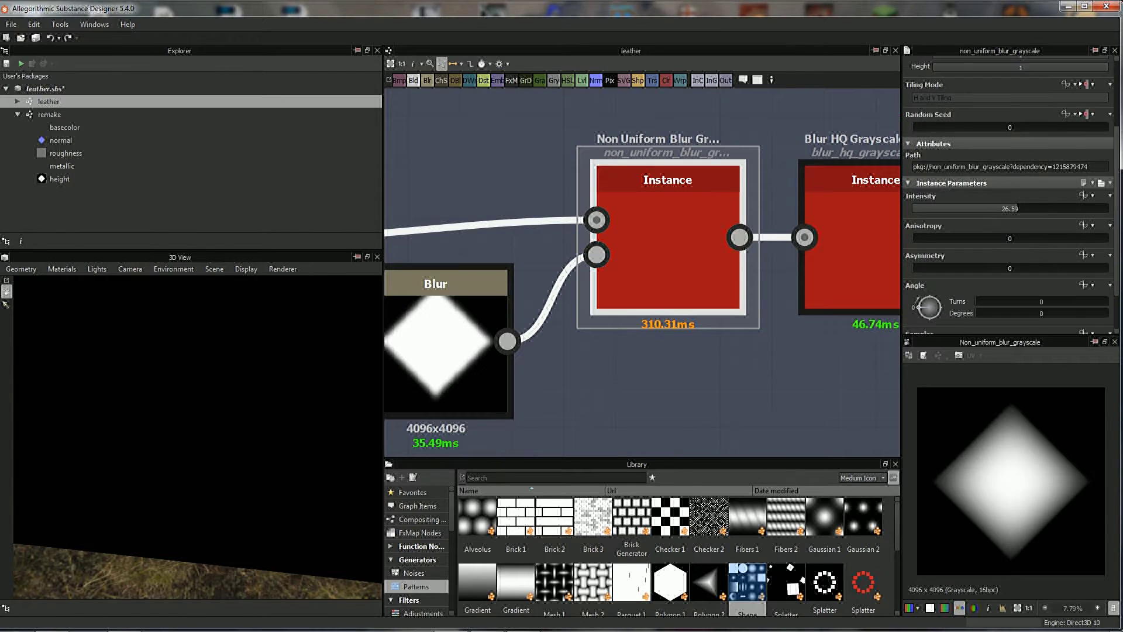
pyautogui.scroll(-1, 1010, 193)
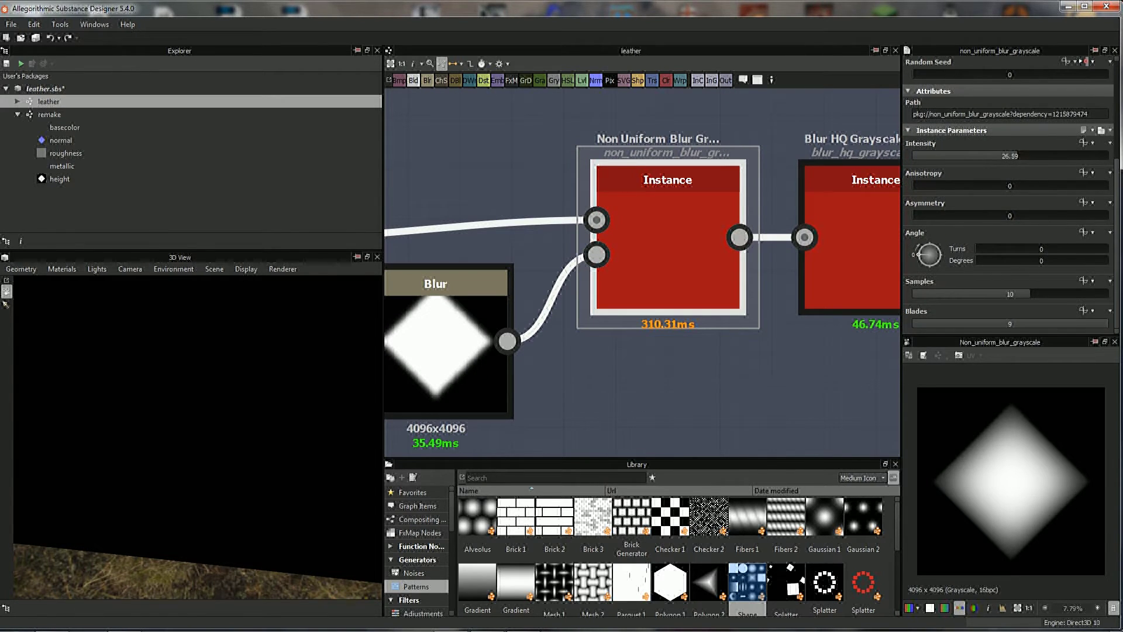
pyautogui.moveTo(1010, 216); pyautogui.dragTo(1010, 216)
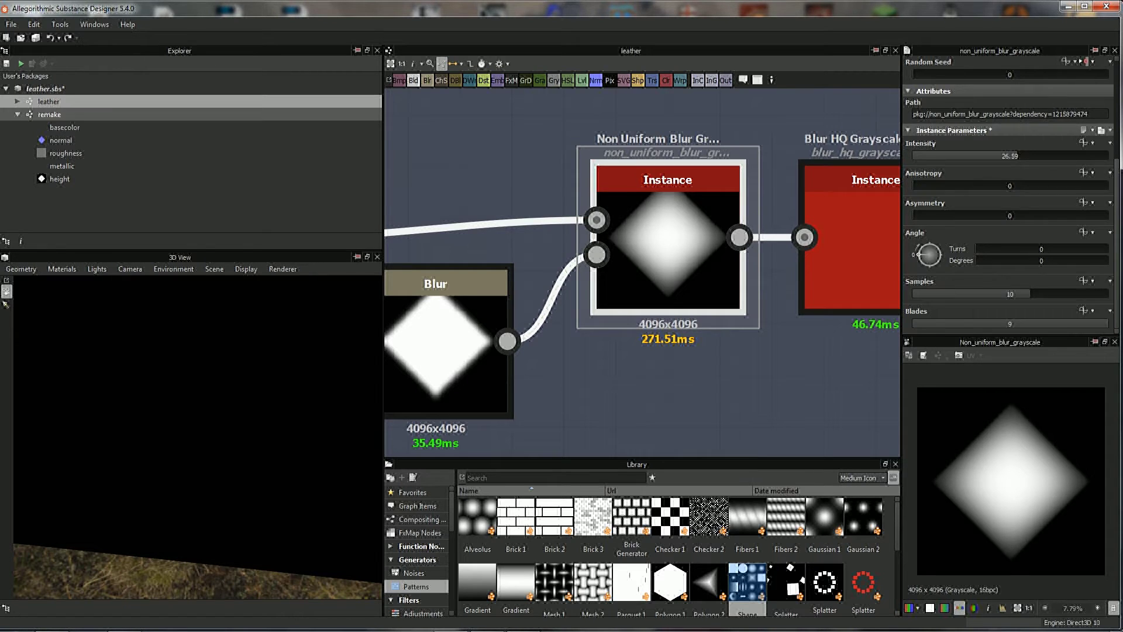
pyautogui.doubleClick(50, 114)
# - Lower Blur intensity to about 6.4; set Non Uniform Blur to 26.35 intensity, 10 samples, 9 blades
pyautogui.doubleClick(530, 250)
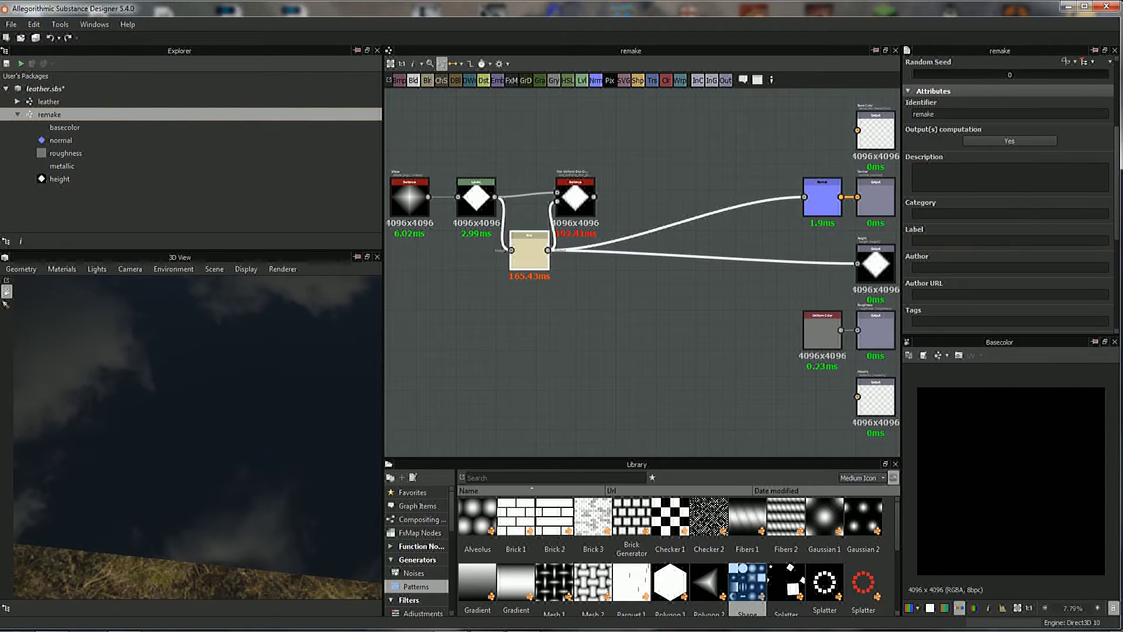
pyautogui.moveTo(1036, 274); pyautogui.dragTo(994, 274)
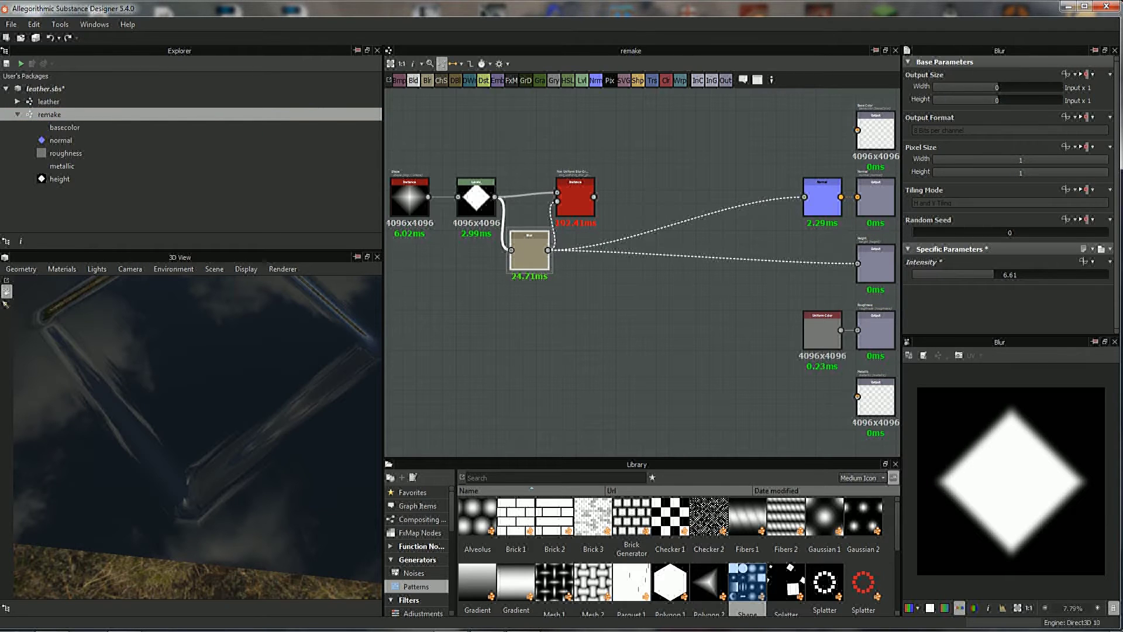
pyautogui.doubleClick(576, 197)
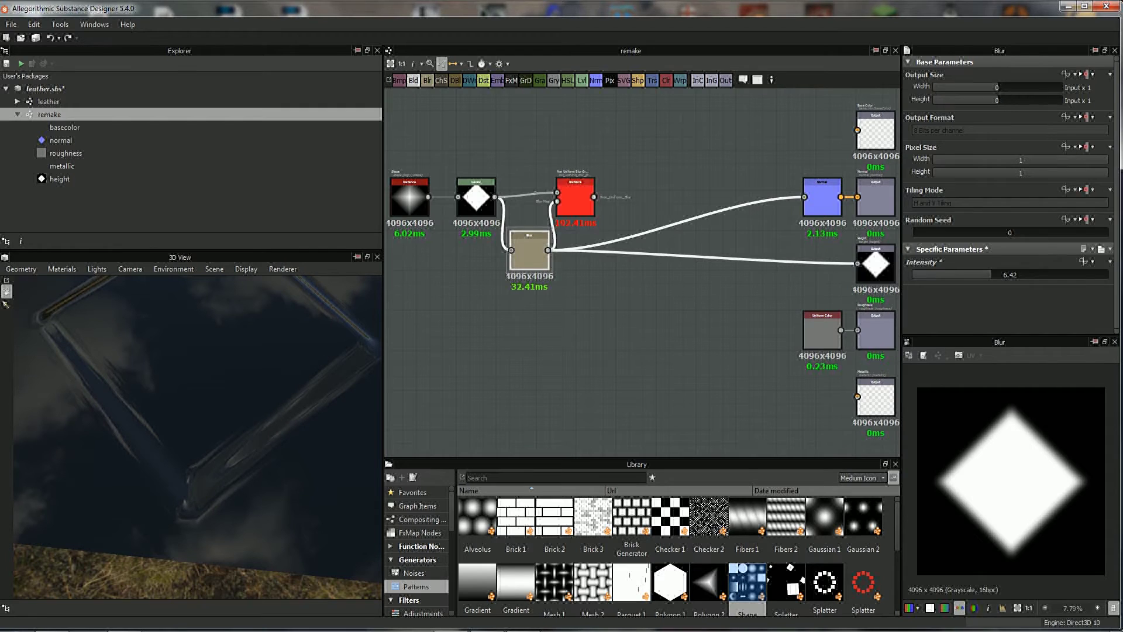
pyautogui.moveTo(952, 314); pyautogui.dragTo(1083, 324)
pyautogui.scroll(-5, 1011, 193)
pyautogui.moveTo(1010, 293); pyautogui.dragTo(1029, 293)
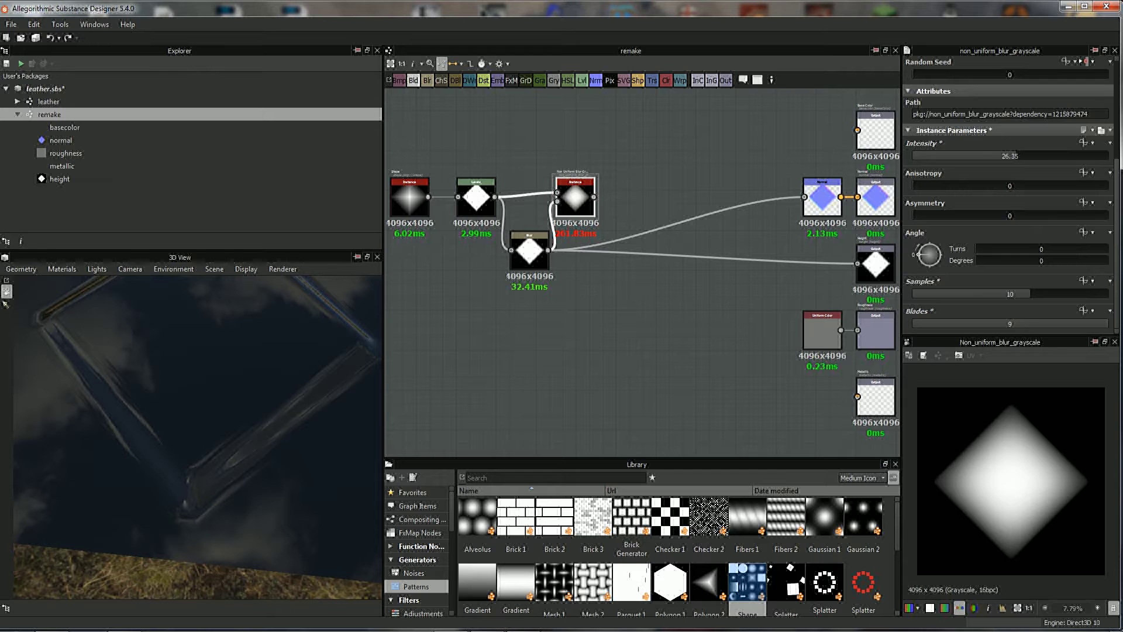
# - Orbit the diamond relief in 3D and bring up the Roughness output's options
pyautogui.moveTo(197, 439)
pyautogui.mouseDown()
pyautogui.moveTo(316, 397)
pyautogui.moveTo(351, 351)
pyautogui.moveTo(335, 400)
pyautogui.mouseUp()
pyautogui.moveTo(644, 351); pyautogui.dragTo(592, 349, button='middle')
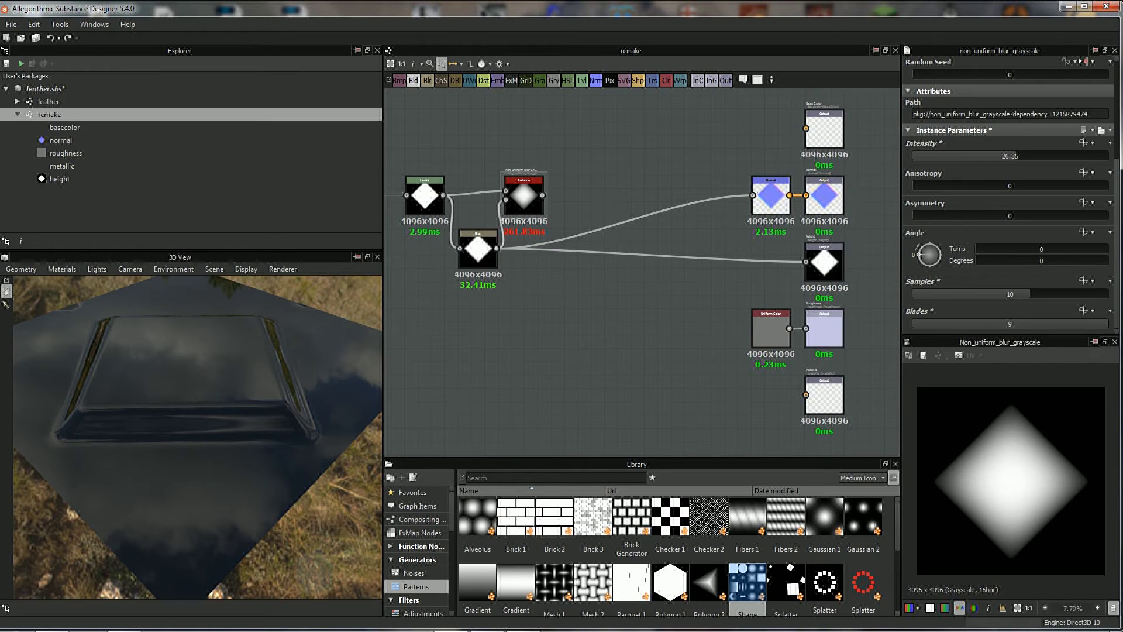
pyautogui.click(824, 328)
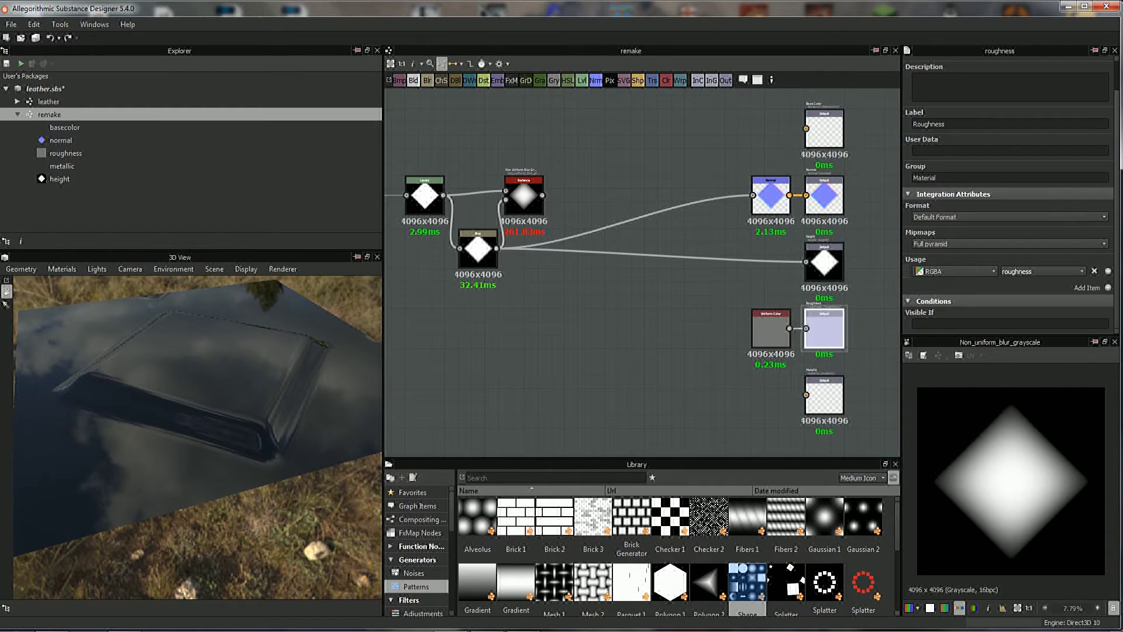
pyautogui.rightClick(826, 328)
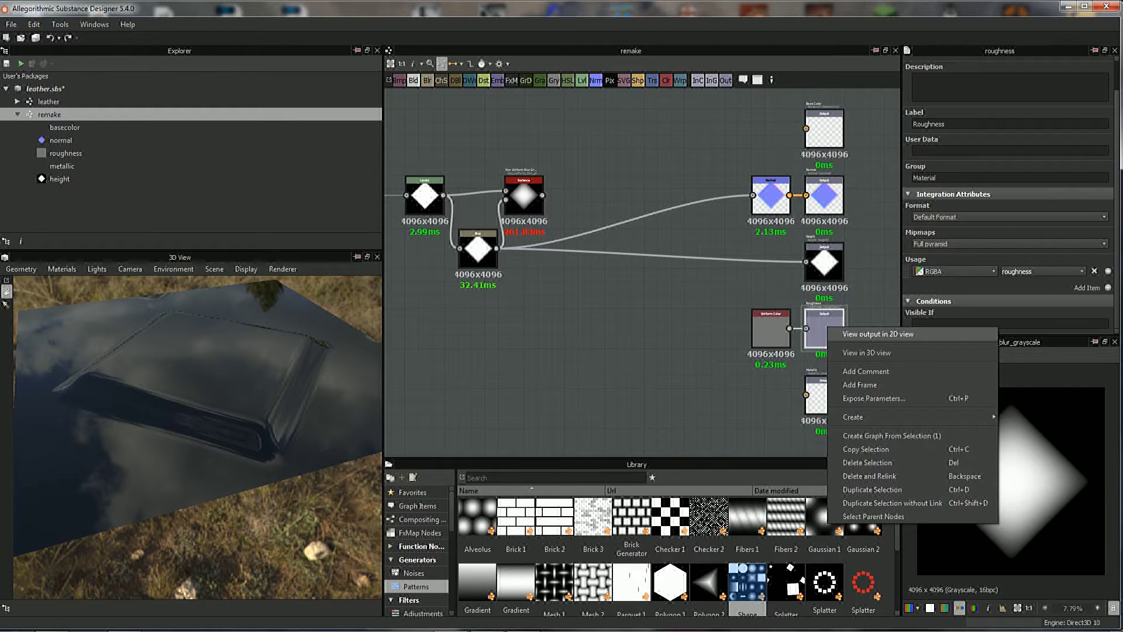
# - Show only the roughness channel in 3D, then feed Normal from the Non Uniform Blur
pyautogui.click(908, 354)
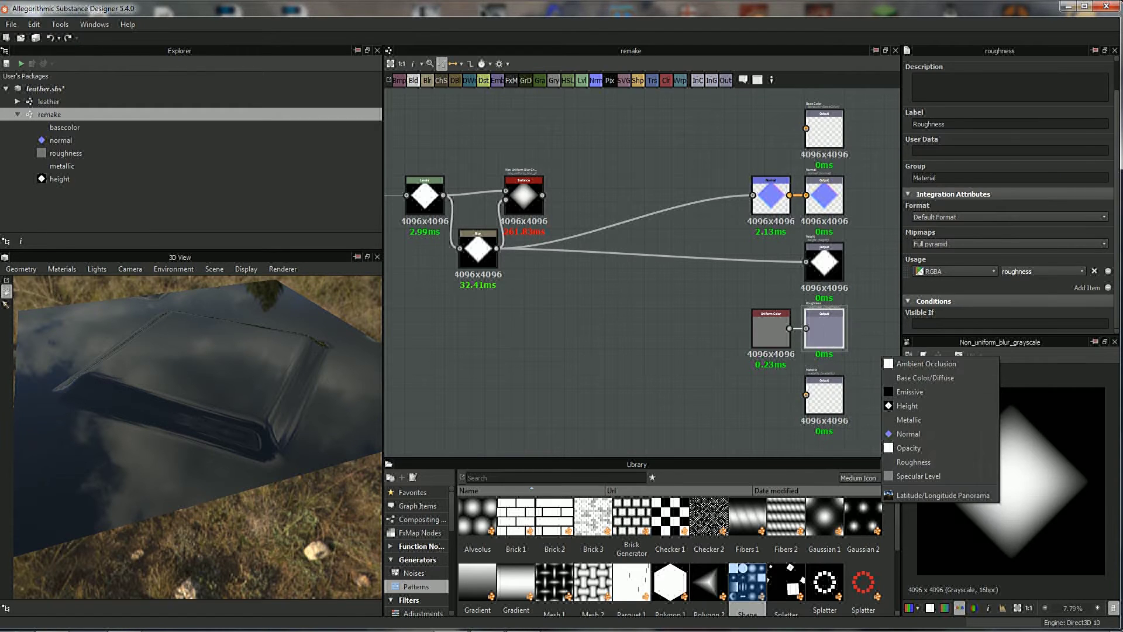
pyautogui.click(913, 461)
pyautogui.moveTo(193, 433); pyautogui.dragTo(281, 397)
pyautogui.moveTo(568, 319)
pyautogui.mouseDown(button='middle')
pyautogui.moveTo(626, 359)
pyautogui.moveTo(557, 353)
pyautogui.mouseUp(button='middle')
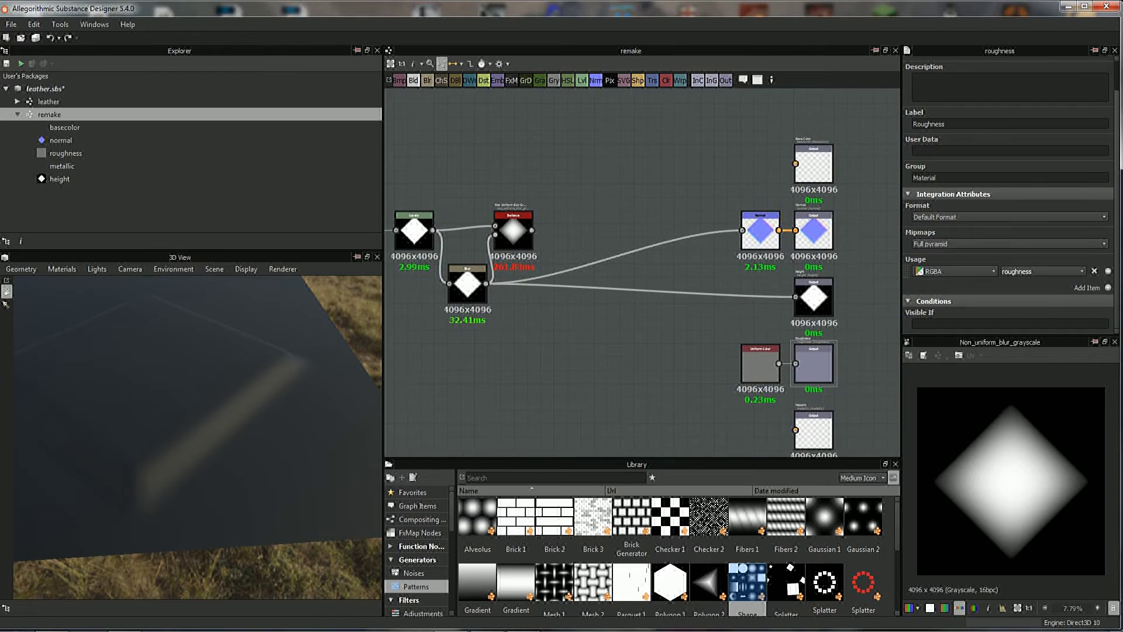
pyautogui.moveTo(531, 230); pyautogui.dragTo(742, 230)
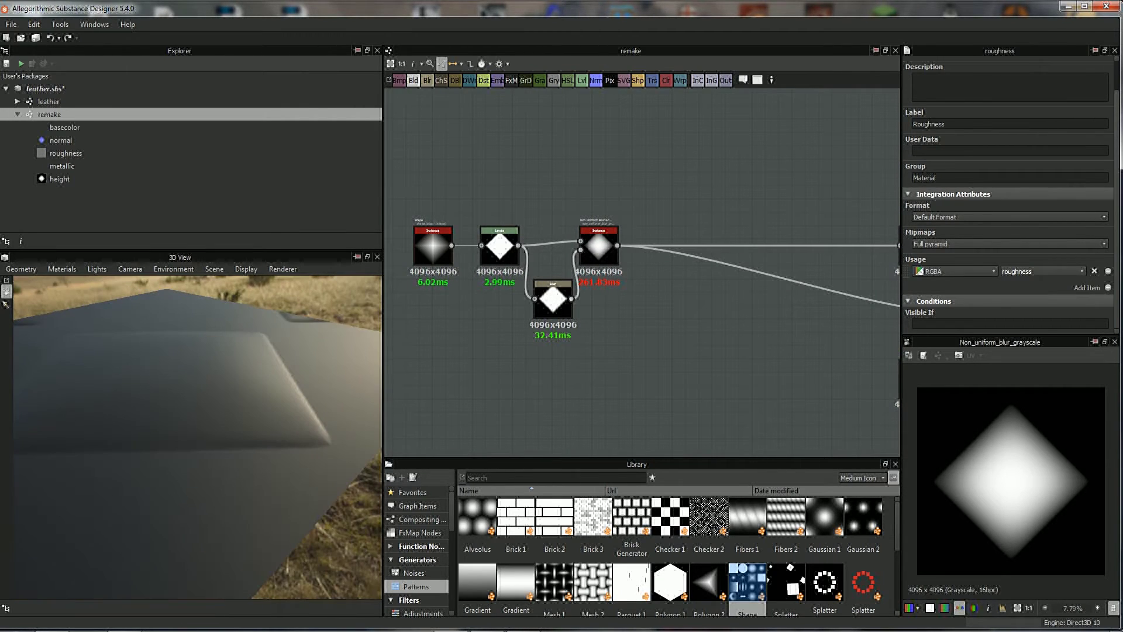
# - Insert a Blur HQ Grayscale node after the Non Uniform Blur using the 'hq' search
pyautogui.scroll(3, 586, 298)
pyautogui.moveTo(586, 297); pyautogui.dragTo(558, 350, button='middle')
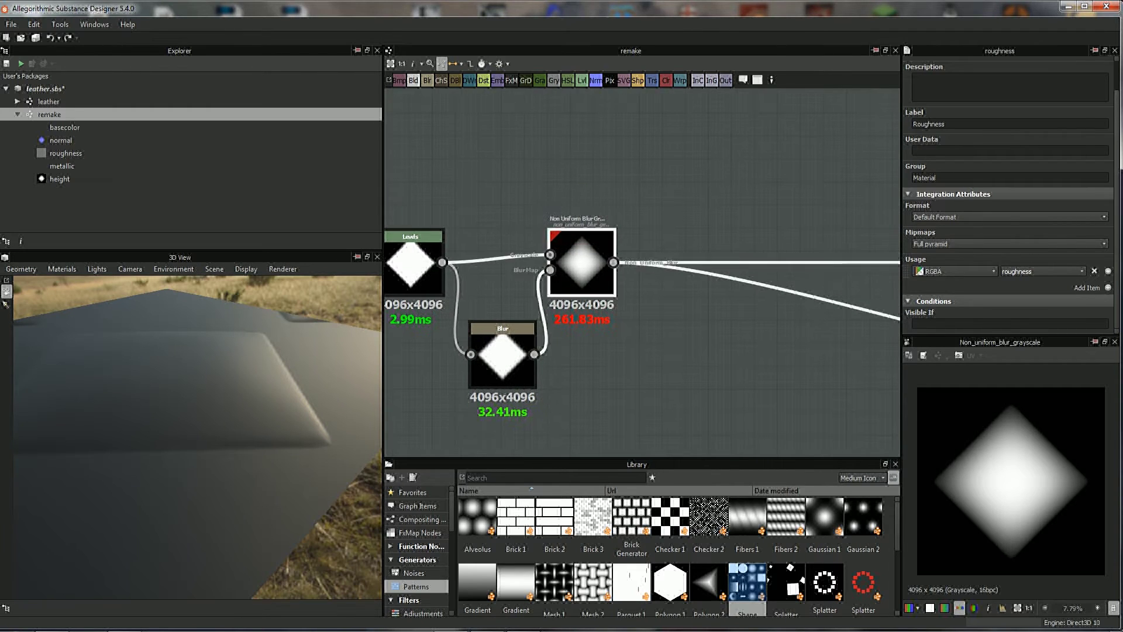
pyautogui.click(582, 263)
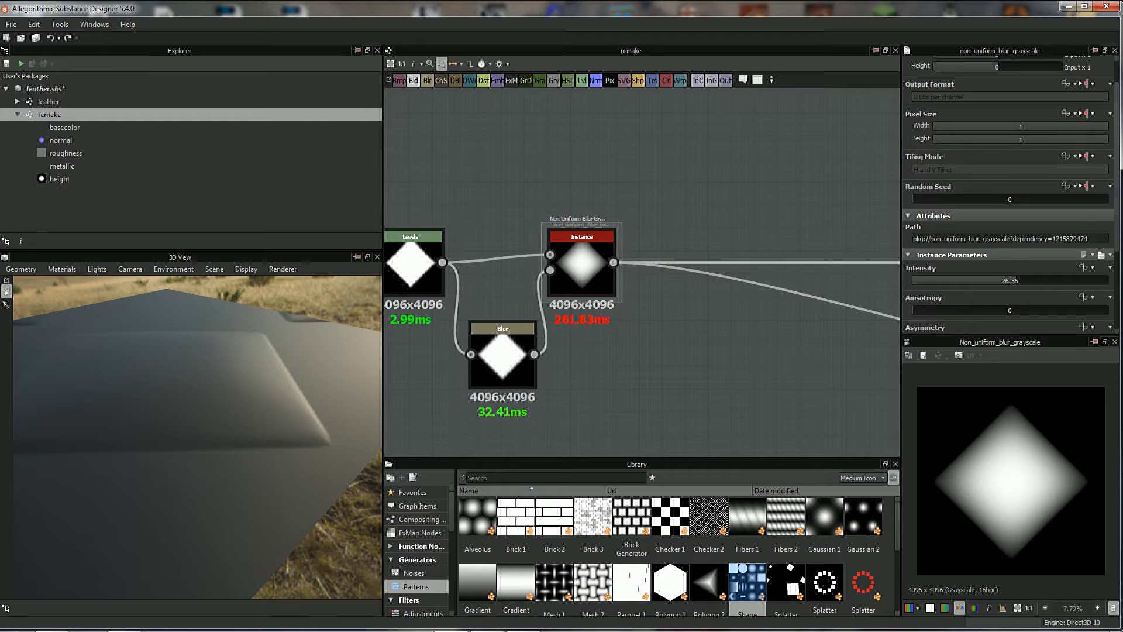
pyautogui.press('space')
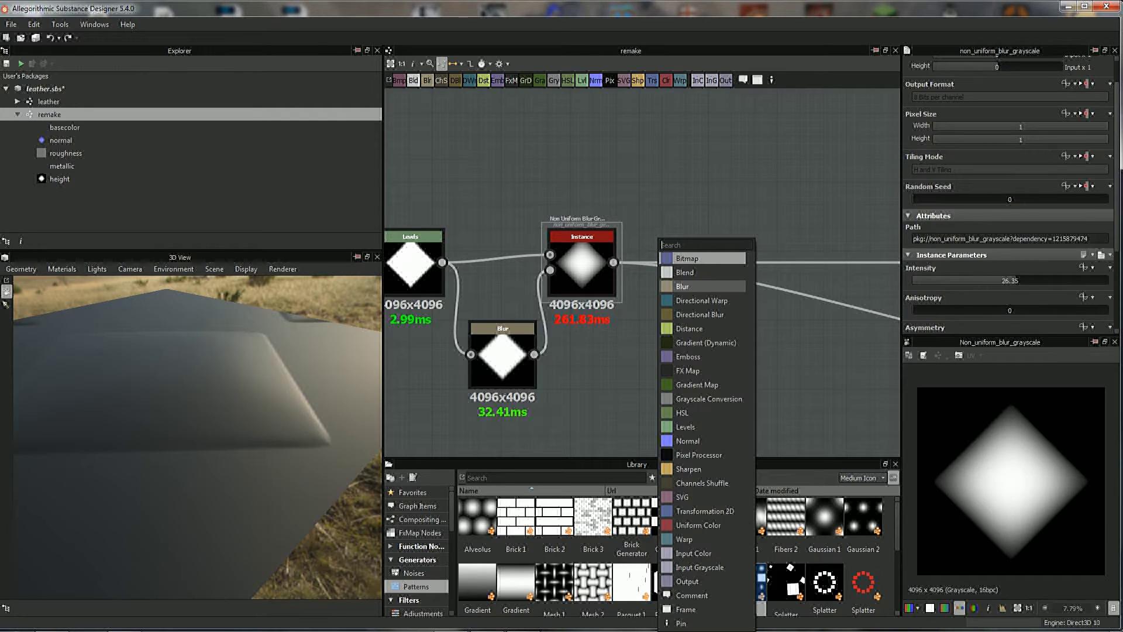
pyautogui.write('hq')
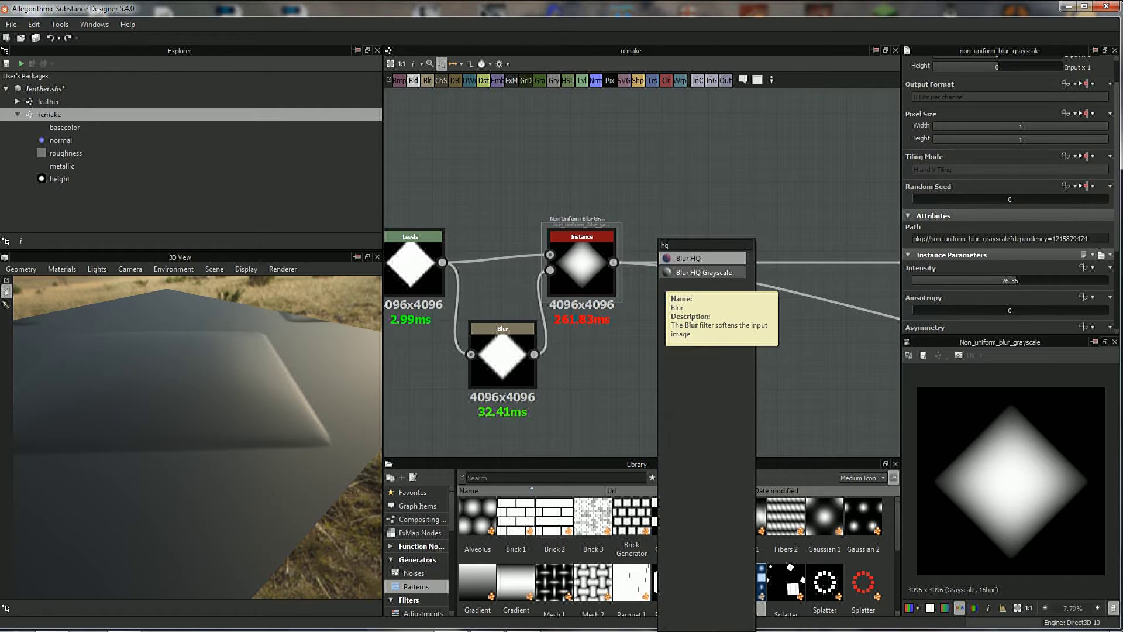
pyautogui.press('Down')
pyautogui.press('Return')
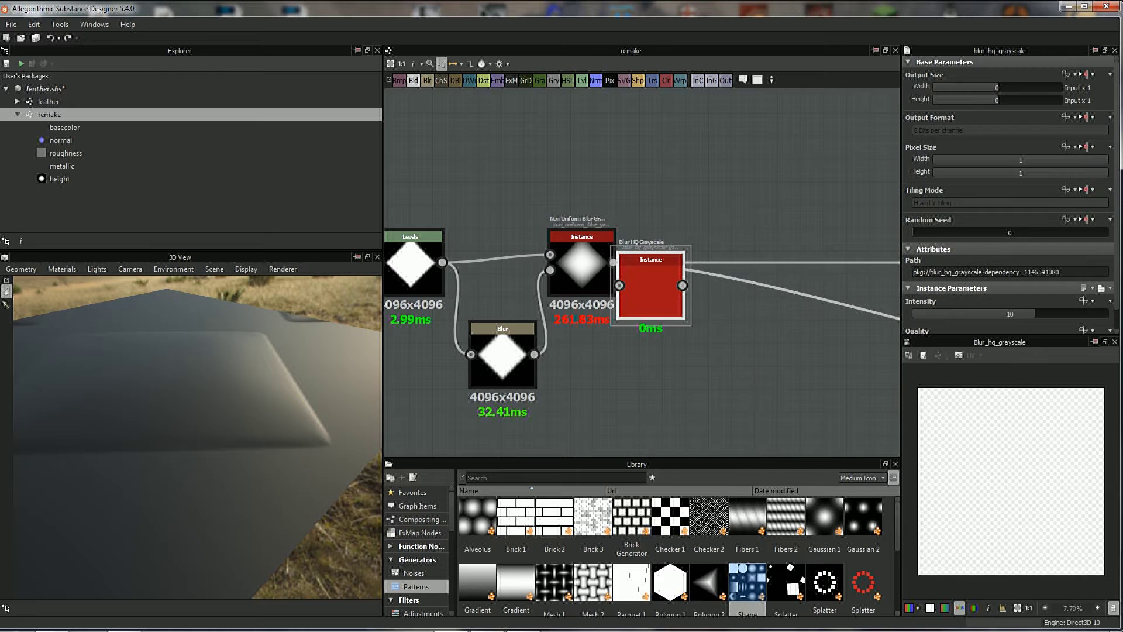
# - Pan and zoom the graph to check Blur HQ Grayscale feeding Normal and the outputs
pyautogui.moveTo(644, 351)
pyautogui.mouseDown(button='middle')
pyautogui.moveTo(713, 375)
pyautogui.moveTo(670, 362)
pyautogui.mouseUp(button='middle')
pyautogui.moveTo(644, 322); pyautogui.dragTo(545, 312, button='middle')
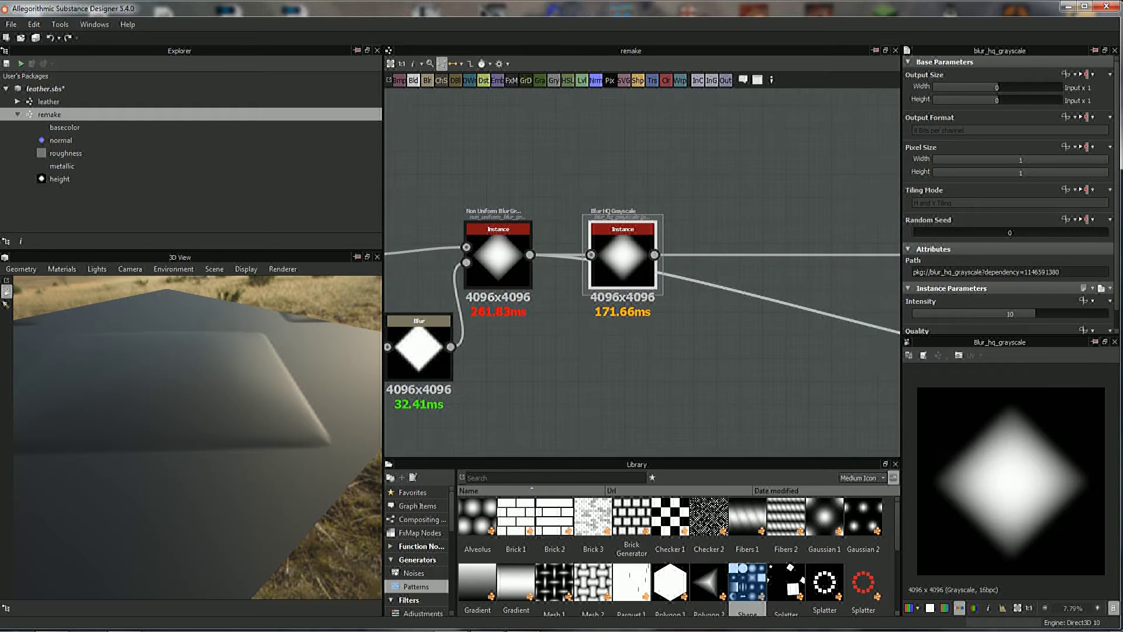
pyautogui.scroll(-2, 409, 357)
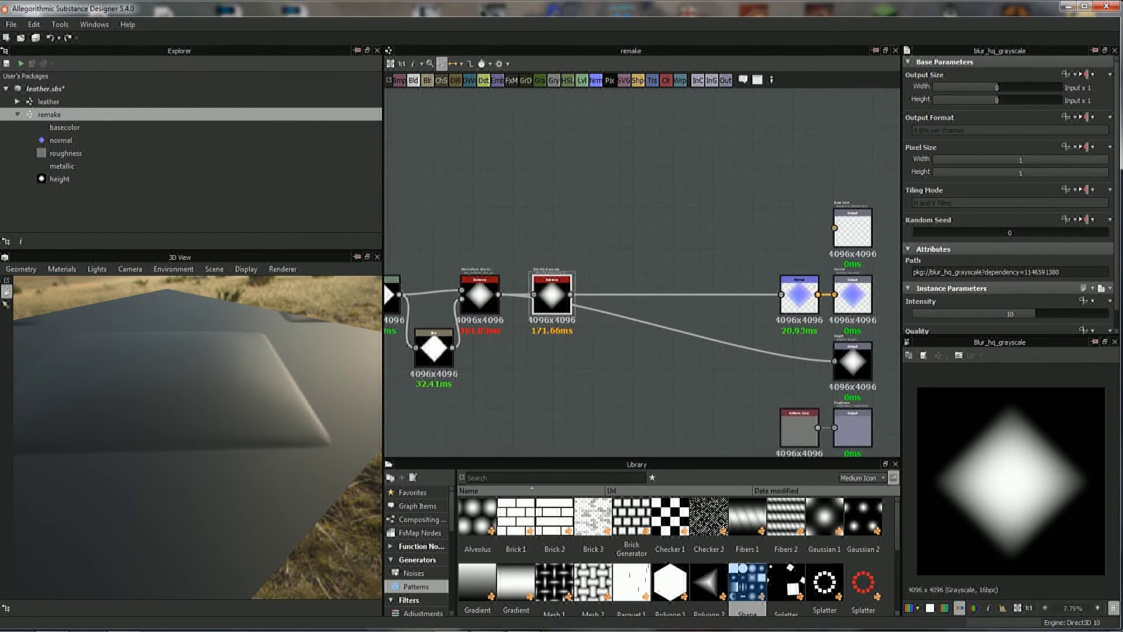
pyautogui.scroll(2, 445, 380)
pyautogui.scroll(-1, 410, 263)
pyautogui.moveTo(643, 322); pyautogui.dragTo(668, 338, button='middle')
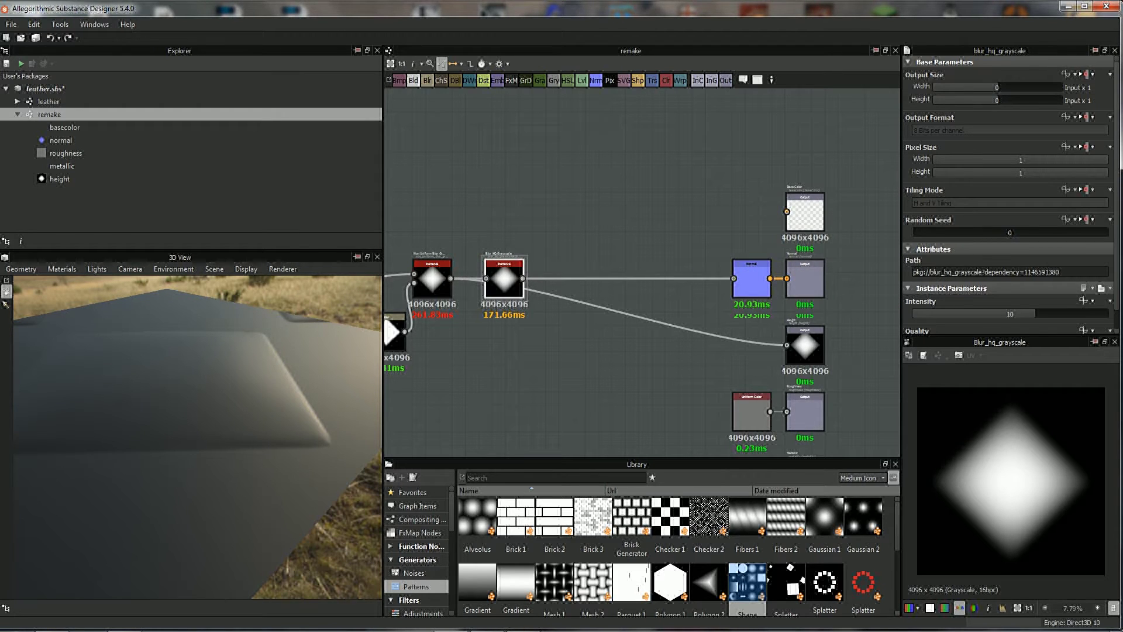
pyautogui.moveTo(585, 322); pyautogui.dragTo(702, 320, button='middle')
pyautogui.scroll(1, 394, 257)
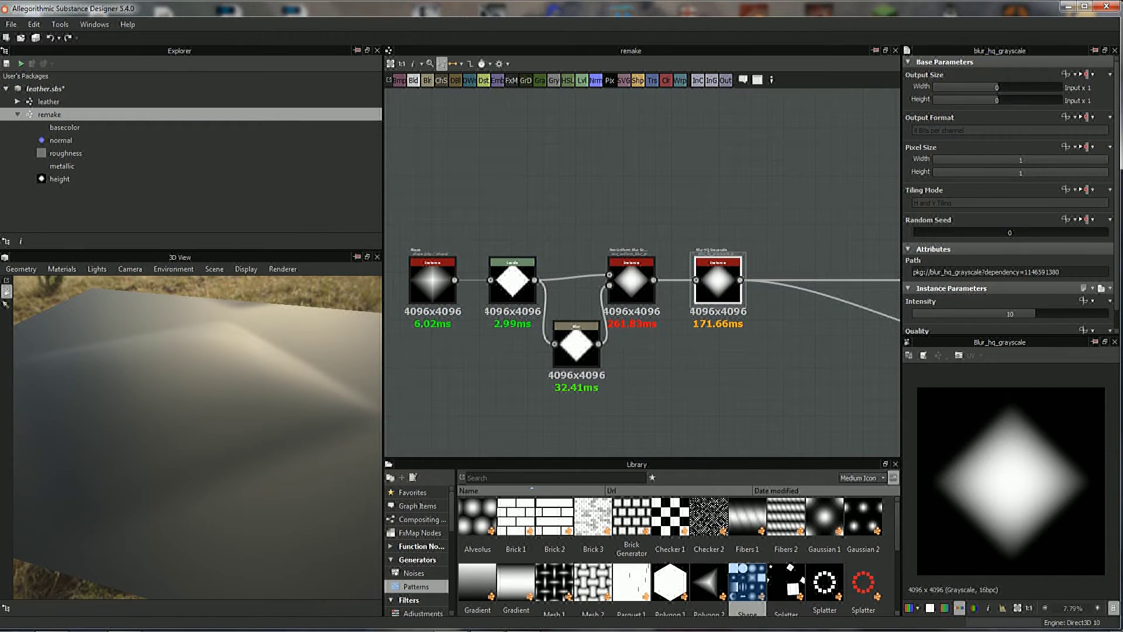
pyautogui.scroll(-1, 618, 322)
# - Check the leather graph's Blur HQ Grayscale intensity of 1.4, then return to remake
pyautogui.doubleClick(48, 101)
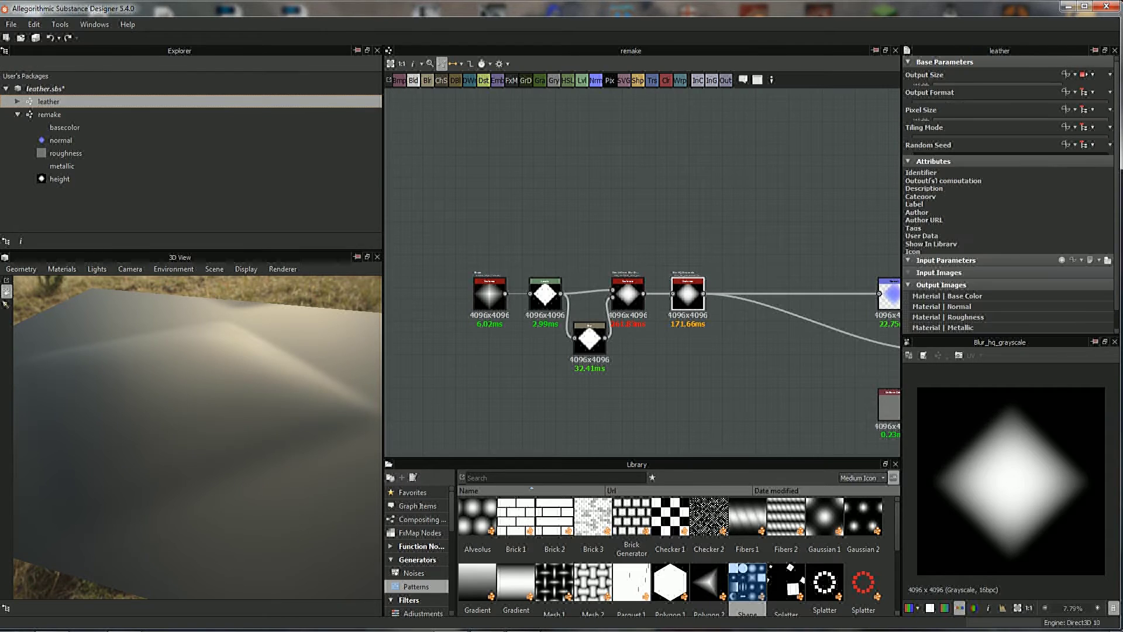
pyautogui.scroll(2, 481, 247)
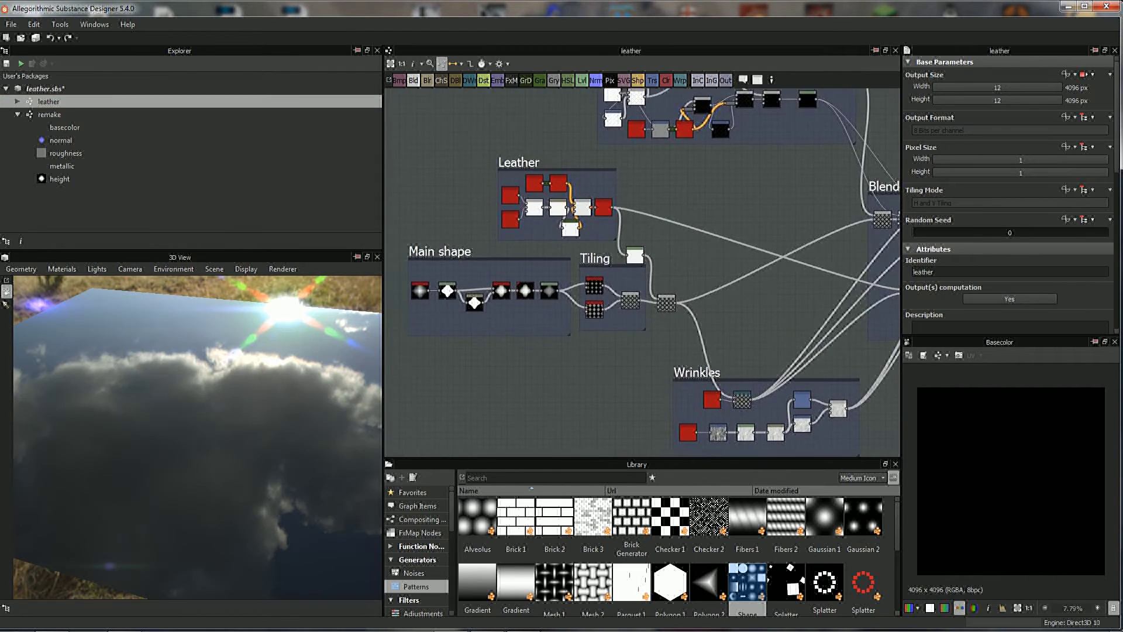
pyautogui.scroll(5, 556, 275)
pyautogui.doubleClick(512, 274)
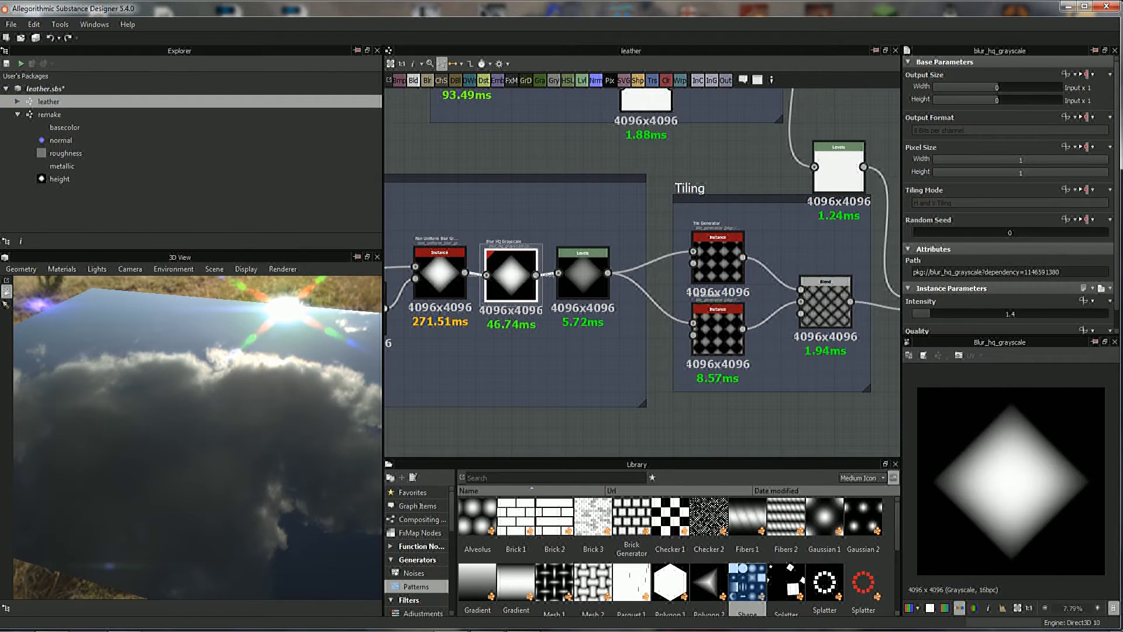
pyautogui.scroll(-1, 1011, 196)
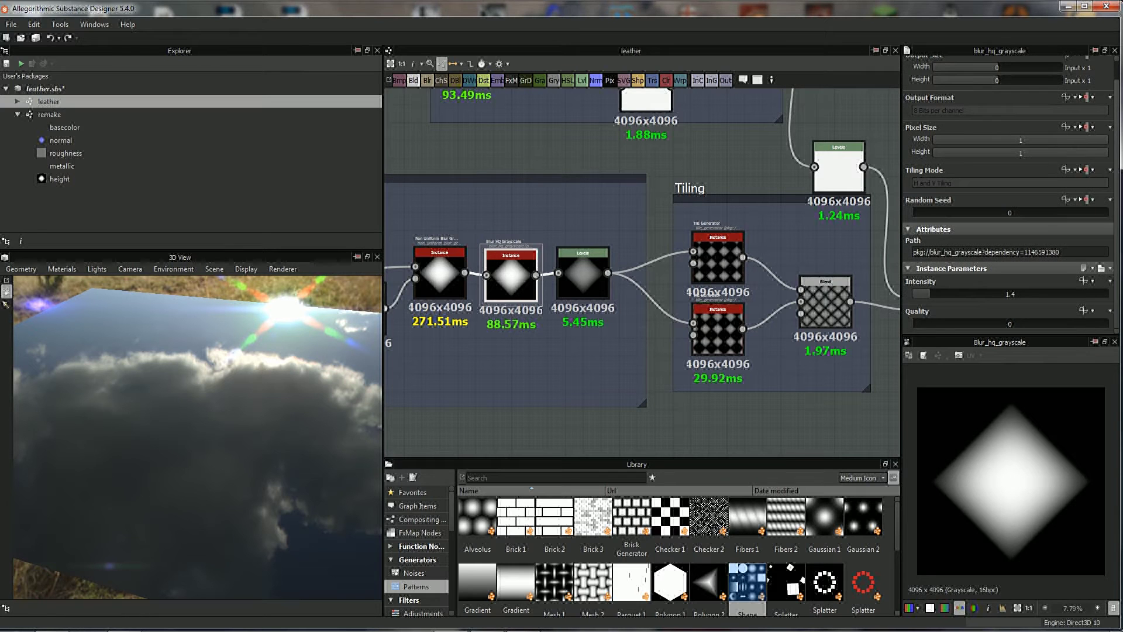
pyautogui.doubleClick(50, 114)
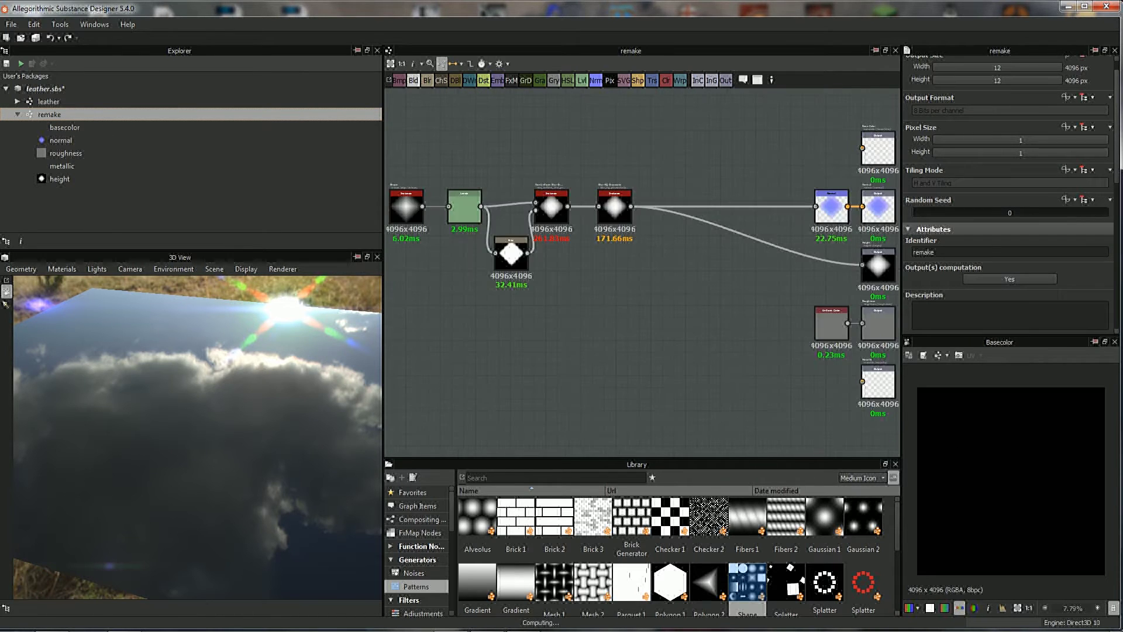
# - Set the remake Blur HQ Grayscale intensity to about 1.44
pyautogui.scroll(2, 659, 209)
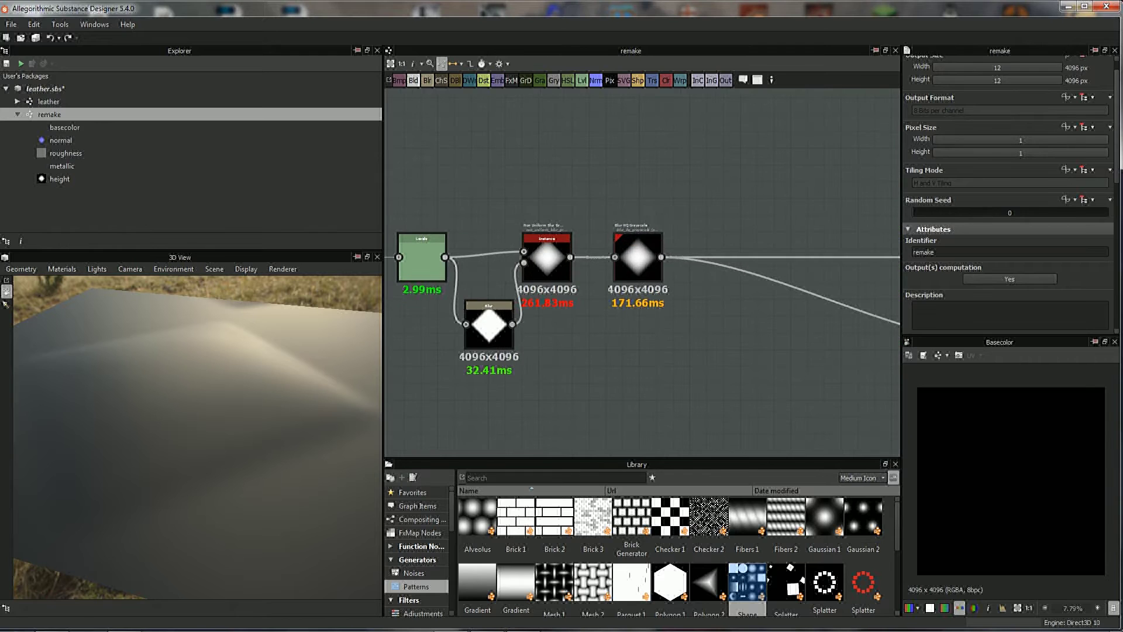
pyautogui.click(638, 258)
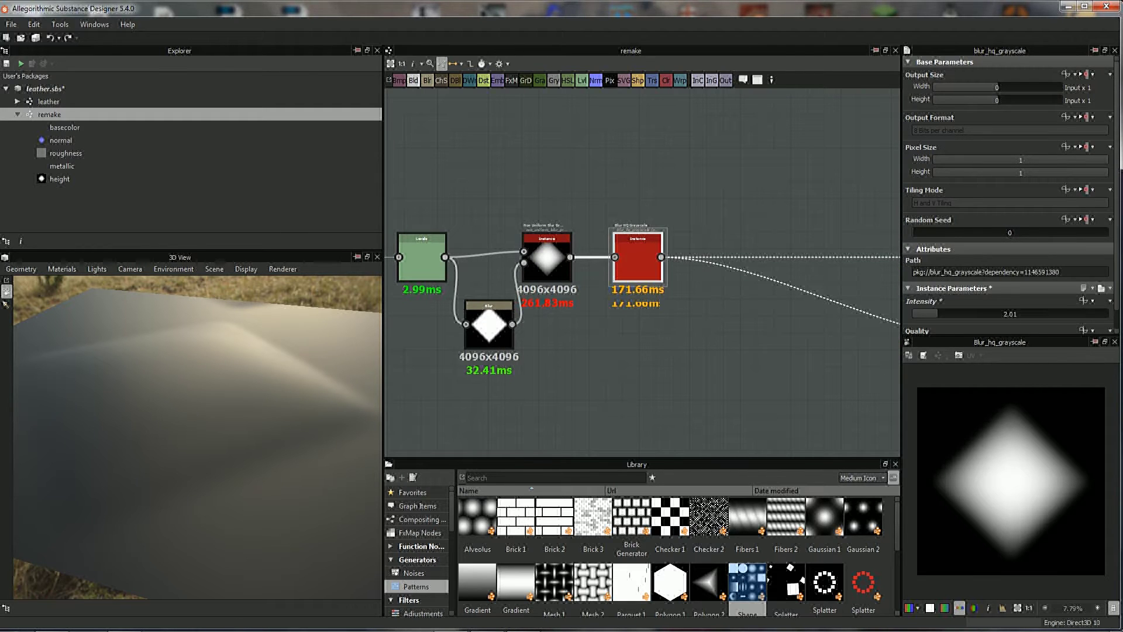
pyautogui.moveTo(935, 314); pyautogui.dragTo(930, 314)
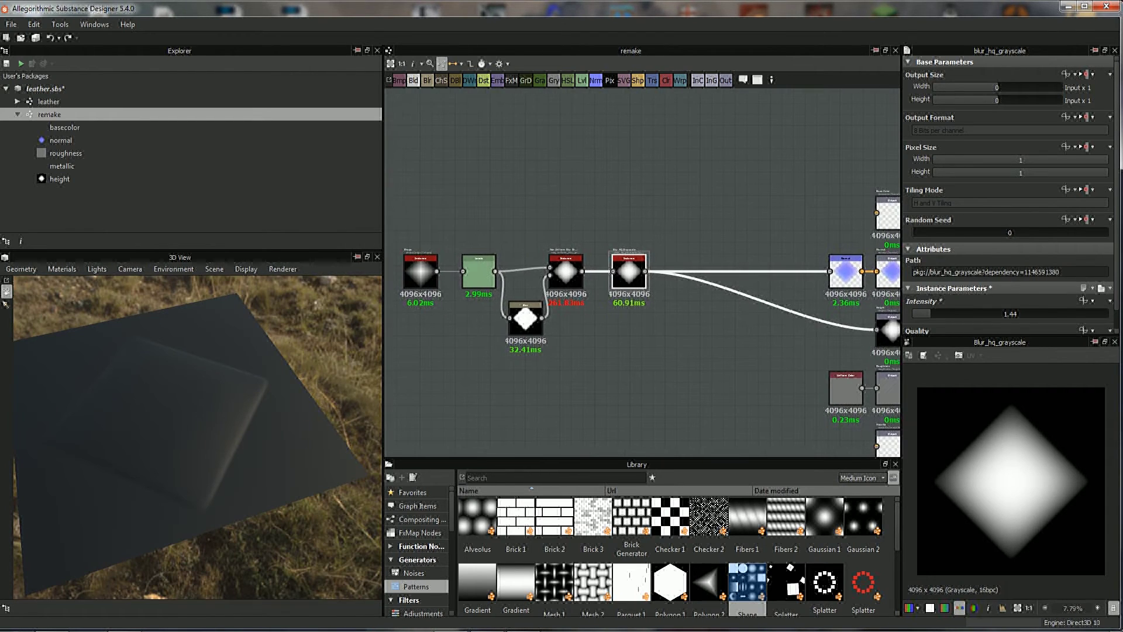
# - Drop a Tile Generator from Generators > Patterns onto the link after Blur HQ Grayscale
pyautogui.moveTo(644, 351)
pyautogui.mouseDown(button='middle')
pyautogui.moveTo(728, 351)
pyautogui.moveTo(480, 343)
pyautogui.mouseUp(button='middle')
pyautogui.moveTo(643, 351)
pyautogui.mouseDown(button='middle')
pyautogui.moveTo(761, 368)
pyautogui.moveTo(727, 370)
pyautogui.mouseUp(button='middle')
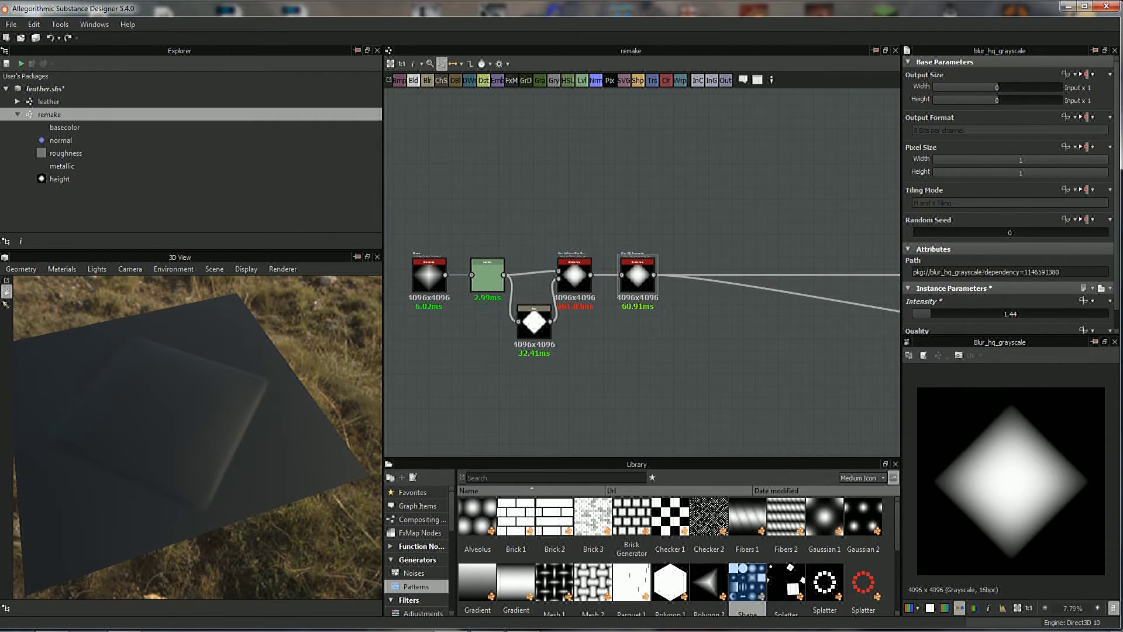
pyautogui.moveTo(643, 351); pyautogui.dragTo(571, 345, button='middle')
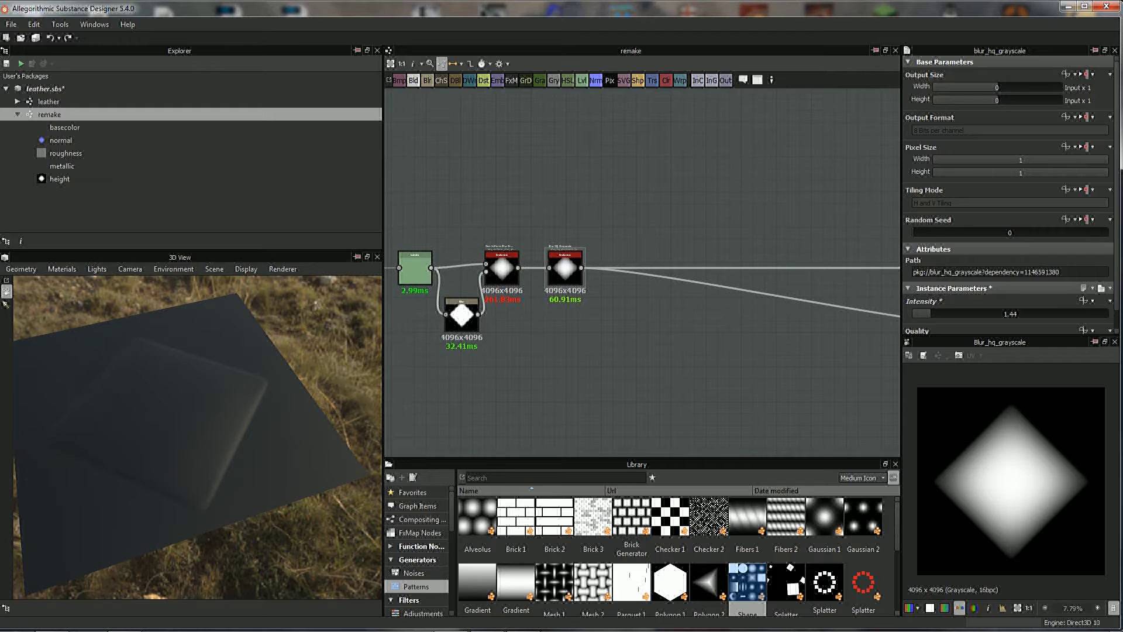
pyautogui.moveTo(644, 351); pyautogui.dragTo(618, 350, button='middle')
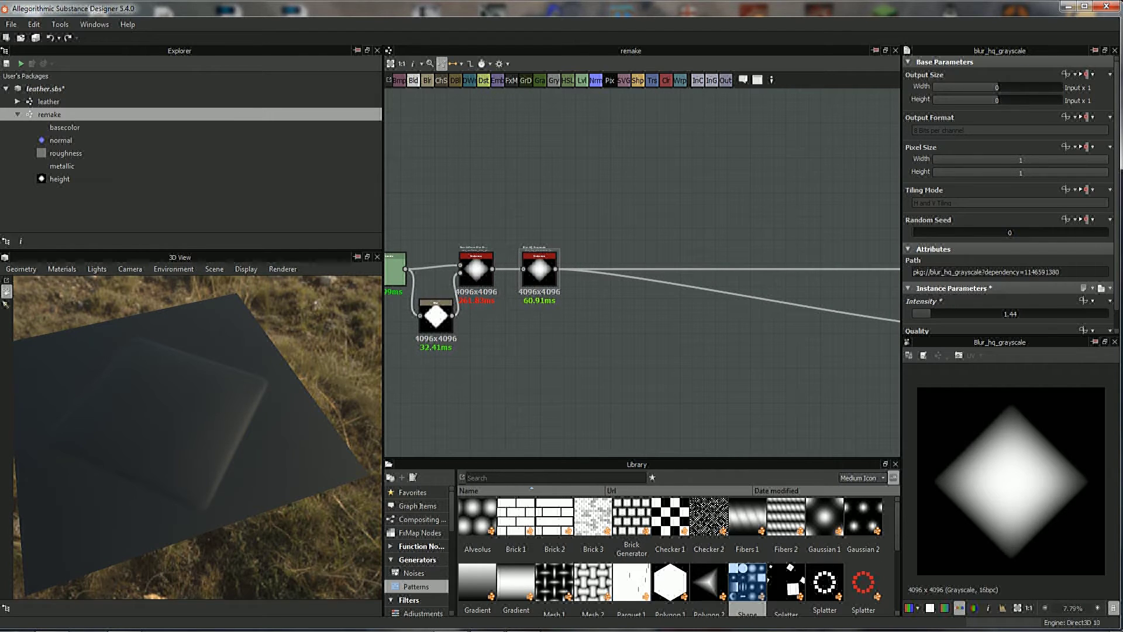
pyautogui.moveTo(644, 351); pyautogui.dragTo(625, 340, button='middle')
pyautogui.scroll(-3, 673, 556)
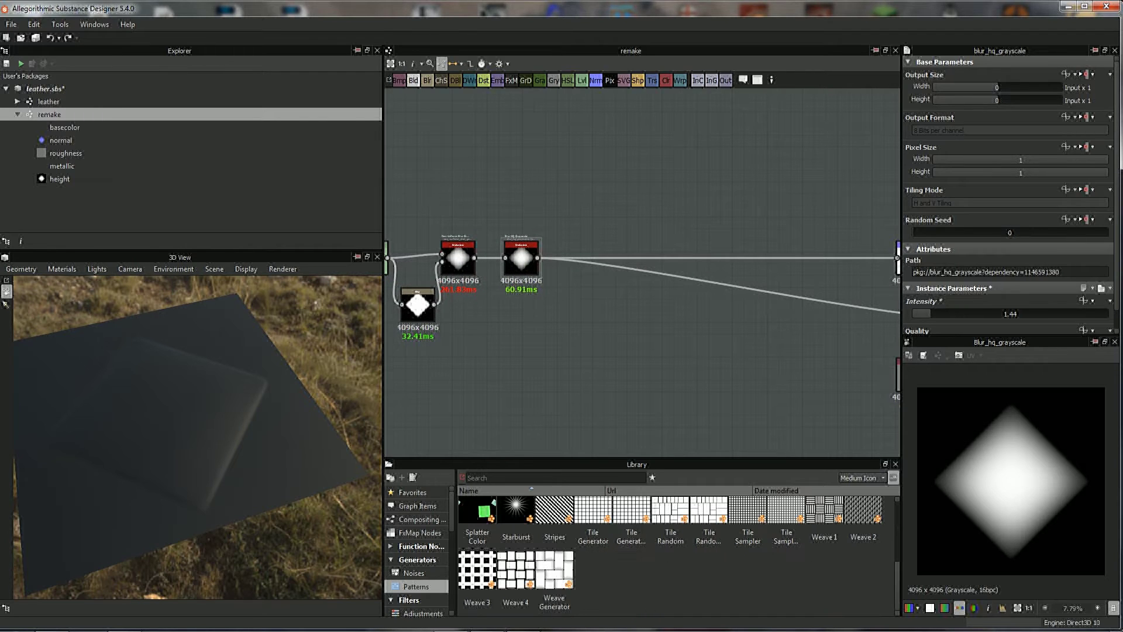
pyautogui.scroll(1, 665, 515)
pyautogui.scroll(-1, 665, 515)
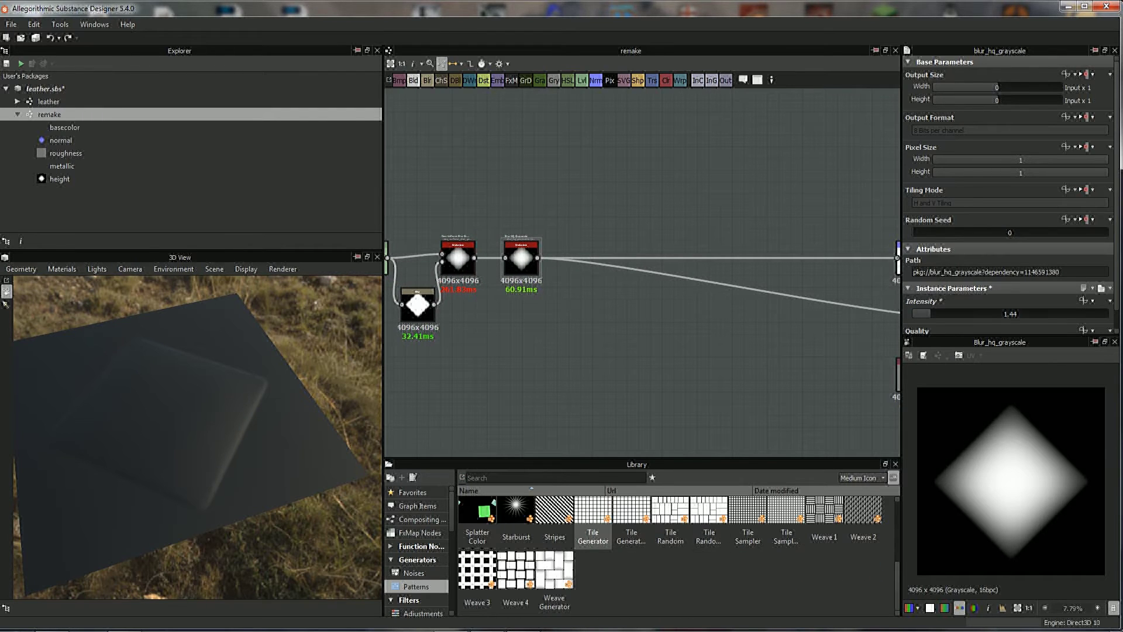
pyautogui.click(593, 514)
pyautogui.scroll(1, 593, 526)
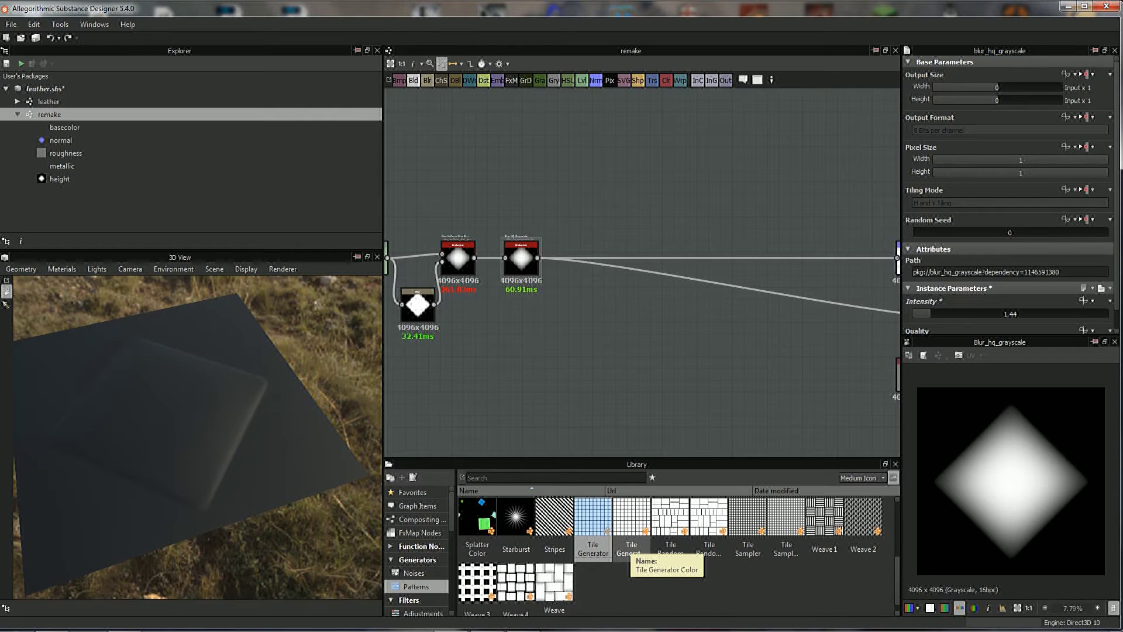
pyautogui.moveTo(592, 544); pyautogui.dragTo(614, 196)
# - Shift the Shape and Levels nodes left, away from the new Tile Generator
pyautogui.scroll(1, 609, 316)
pyautogui.scroll(2, 683, 402)
pyautogui.scroll(-2, 610, 320)
pyautogui.moveTo(526, 328); pyautogui.dragTo(727, 367, button='middle')
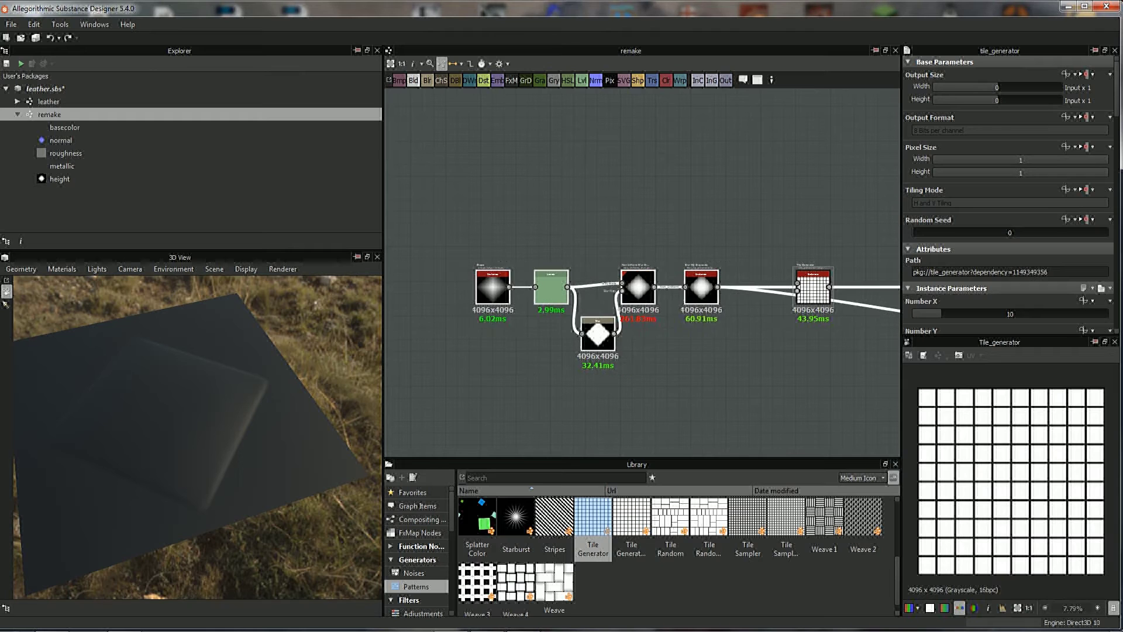
pyautogui.moveTo(574, 288); pyautogui.dragTo(493, 287)
# - Wrap the selected shape-building nodes in a frame titled main_shape
pyautogui.rightClick(585, 295)
pyautogui.moveTo(635, 335)
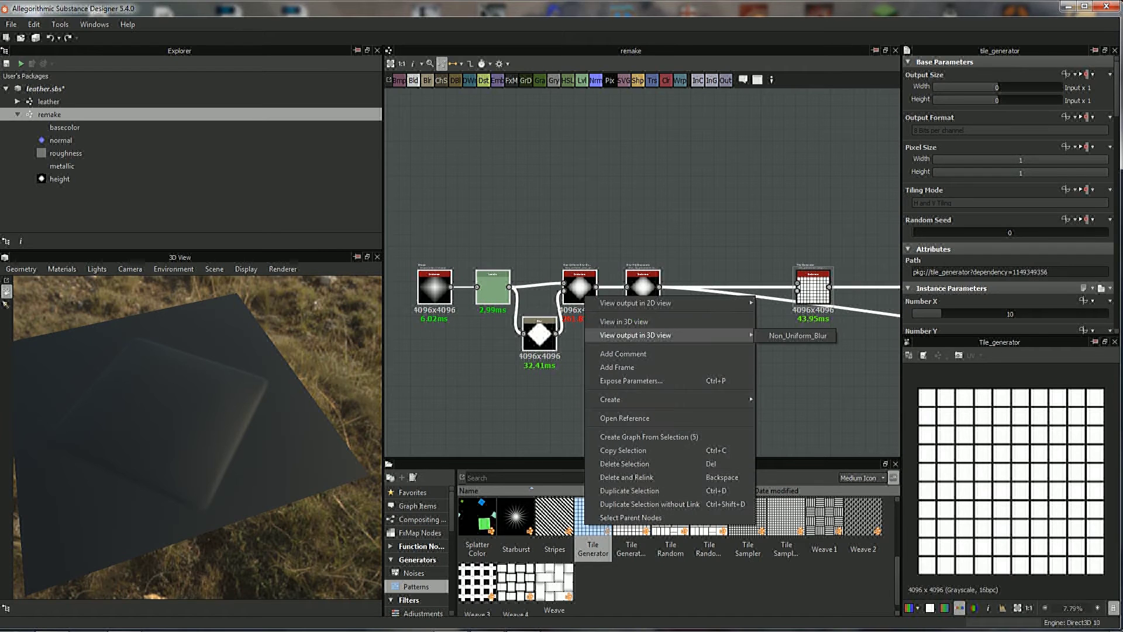
pyautogui.click(619, 367)
pyautogui.write('main_shape')
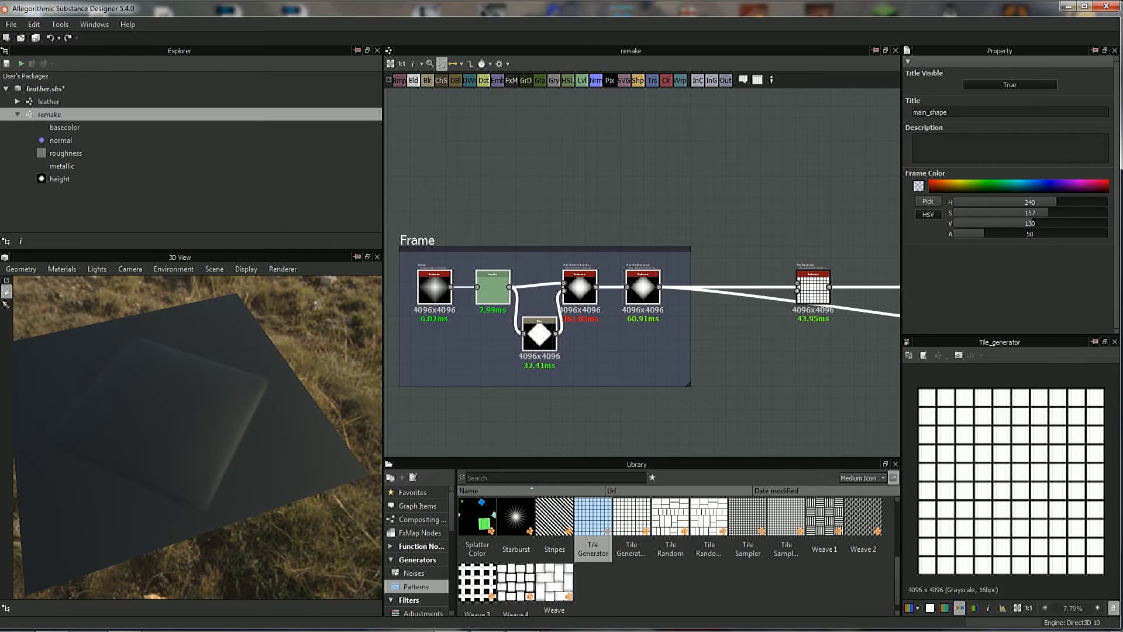
pyautogui.press('Return')
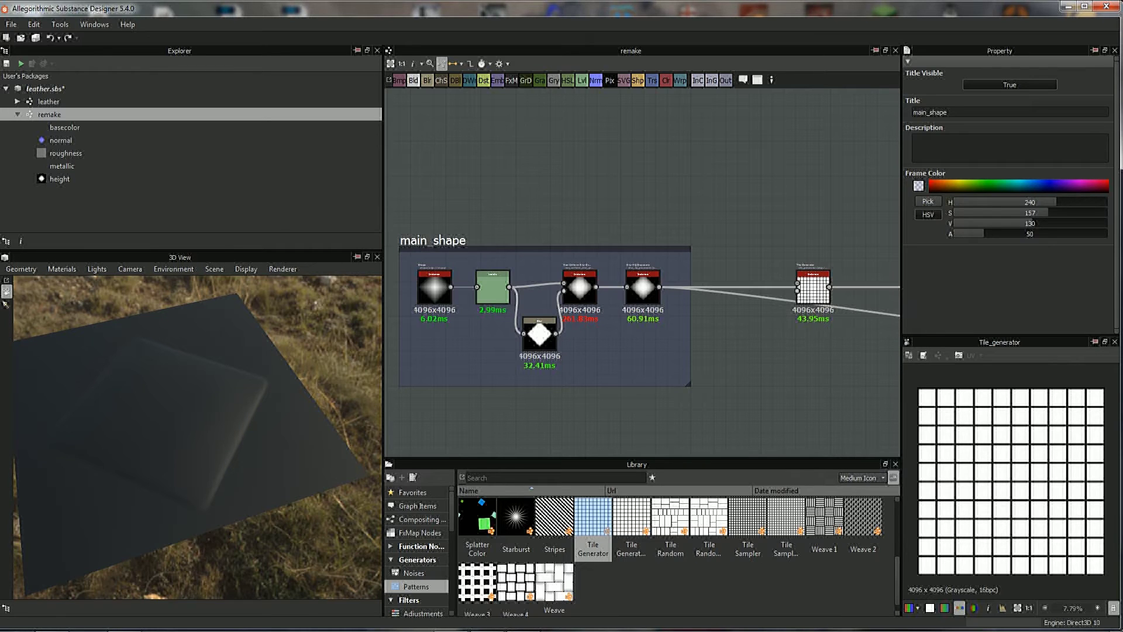
pyautogui.scroll(2, 819, 327)
# - Connect the Blur HQ Grayscale output to the Tile Generator's upper input
pyautogui.moveTo(778, 251); pyautogui.dragTo(709, 252)
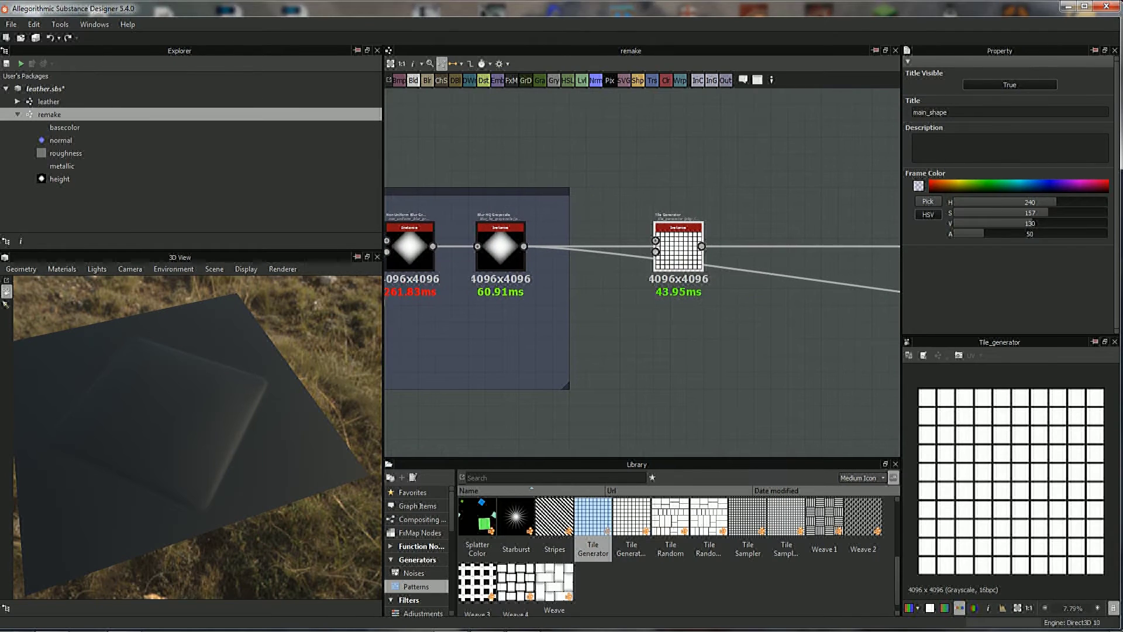
pyautogui.moveTo(644, 351); pyautogui.dragTo(658, 360, button='middle')
pyautogui.moveTo(561, 260); pyautogui.dragTo(694, 253)
pyautogui.click(716, 264)
# - Set the Tile Generator's Pattern Type to Image Input
pyautogui.moveTo(643, 351); pyautogui.dragTo(617, 350, button='middle')
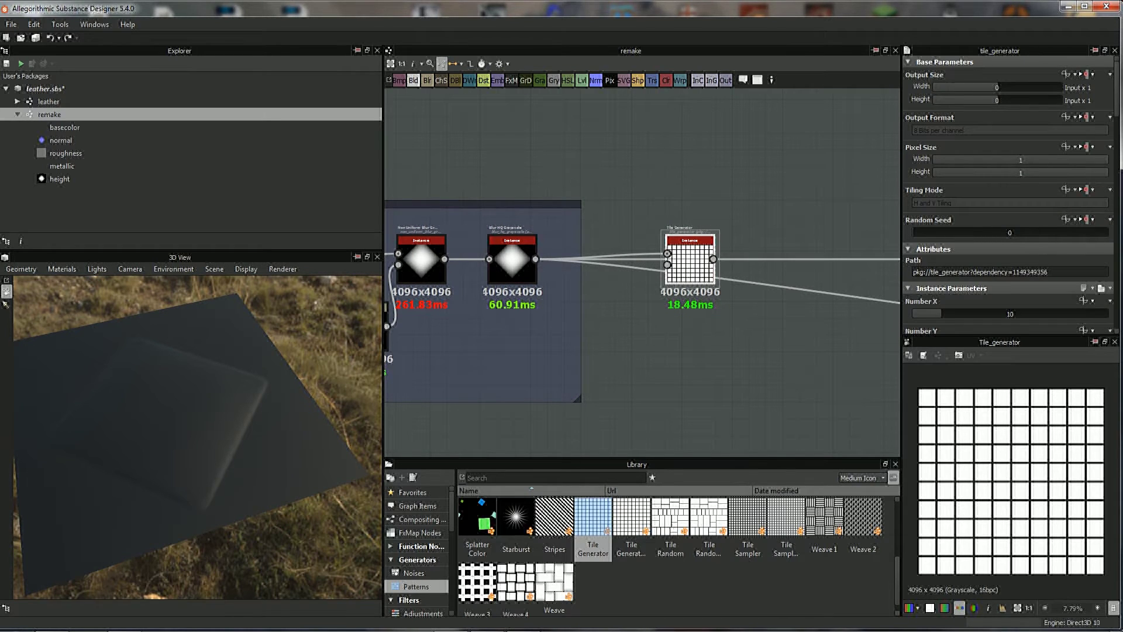
pyautogui.moveTo(643, 351); pyautogui.dragTo(633, 355, button='middle')
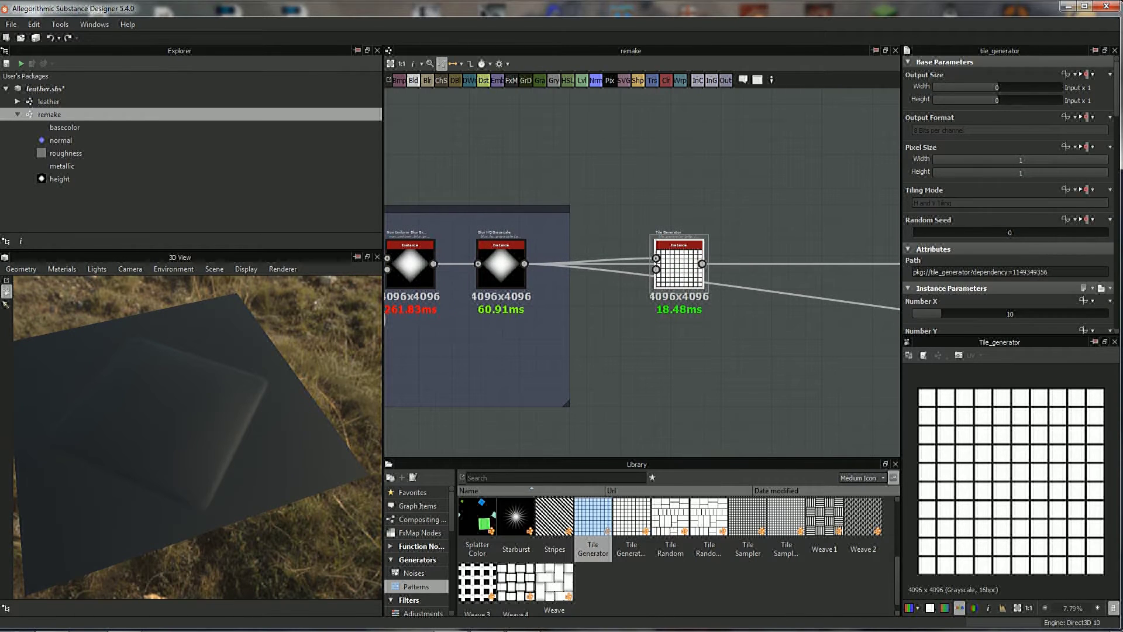
pyautogui.scroll(-3, 1006, 205)
pyautogui.scroll(-3, 1006, 205)
pyautogui.scroll(-3, 1006, 205)
pyautogui.scroll(-2, 1006, 205)
pyautogui.scroll(-3, 1007, 205)
pyautogui.scroll(1, 1006, 205)
pyautogui.click(1009, 209)
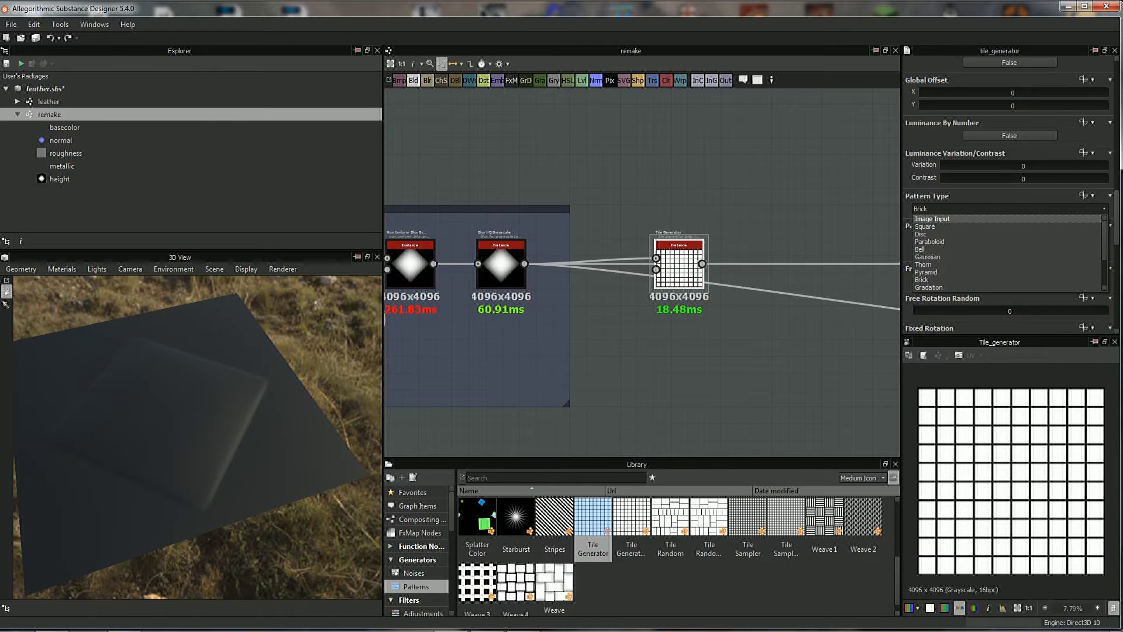
pyautogui.click(932, 219)
# - Reduce the tile count to 4 by 4 and move the Tile Generator up
pyautogui.moveTo(702, 362); pyautogui.dragTo(687, 355, button='middle')
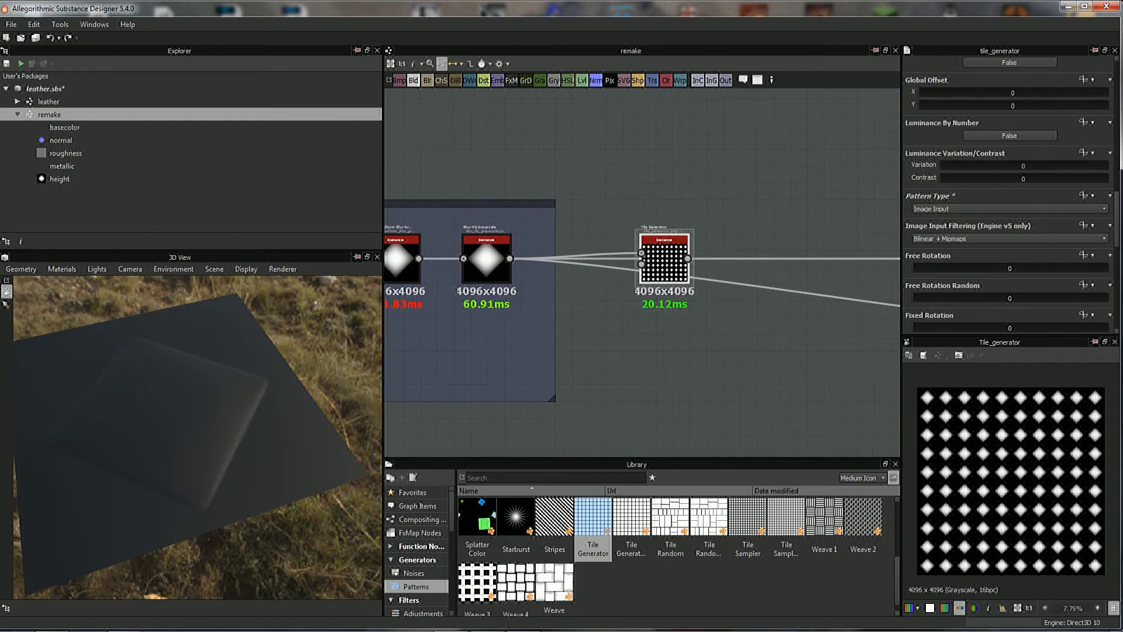
pyautogui.scroll(2, 1104, 255)
pyautogui.scroll(3, 1105, 255)
pyautogui.scroll(2, 1104, 255)
pyautogui.scroll(2, 1104, 255)
pyautogui.moveTo(941, 208)
pyautogui.mouseDown()
pyautogui.moveTo(923, 208)
pyautogui.moveTo(922, 238)
pyautogui.mouseUp()
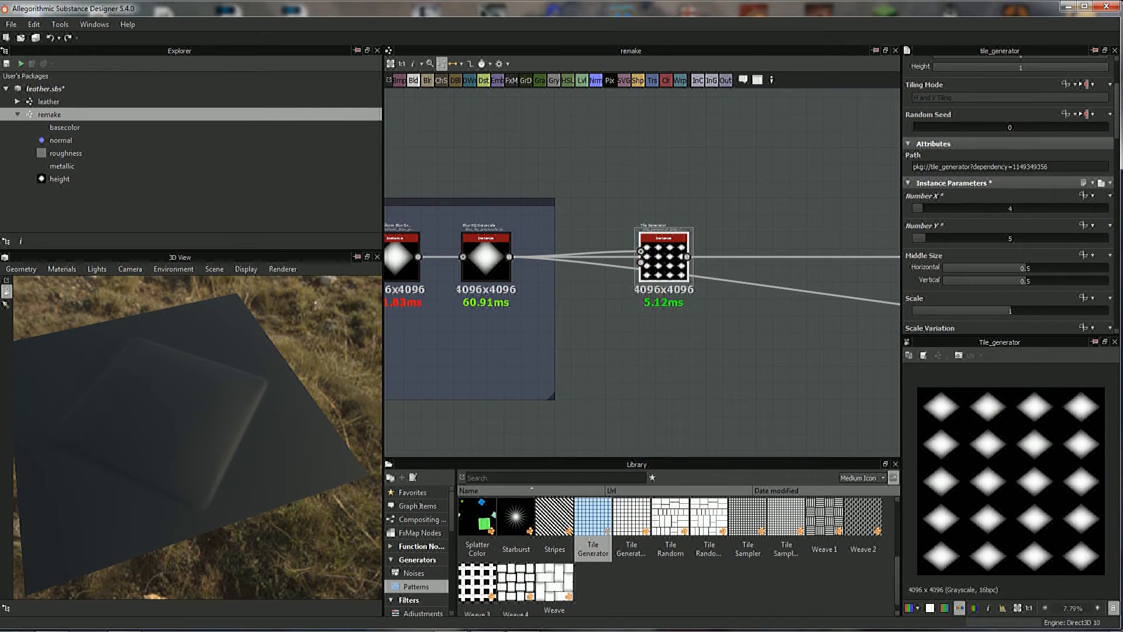
pyautogui.scroll(-2, 643, 293)
pyautogui.scroll(2, 643, 292)
pyautogui.scroll(2, 644, 293)
pyautogui.moveTo(655, 327); pyautogui.dragTo(655, 280)
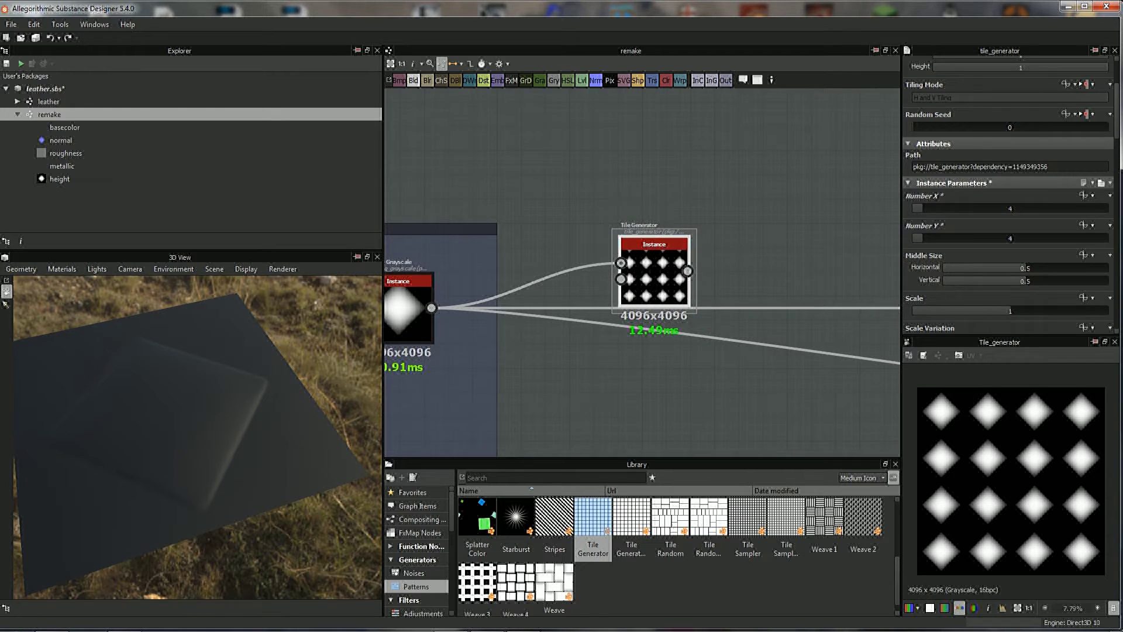
pyautogui.moveTo(644, 386); pyautogui.dragTo(670, 369, button='middle')
pyautogui.moveTo(648, 255); pyautogui.dragTo(650, 217, button='middle')
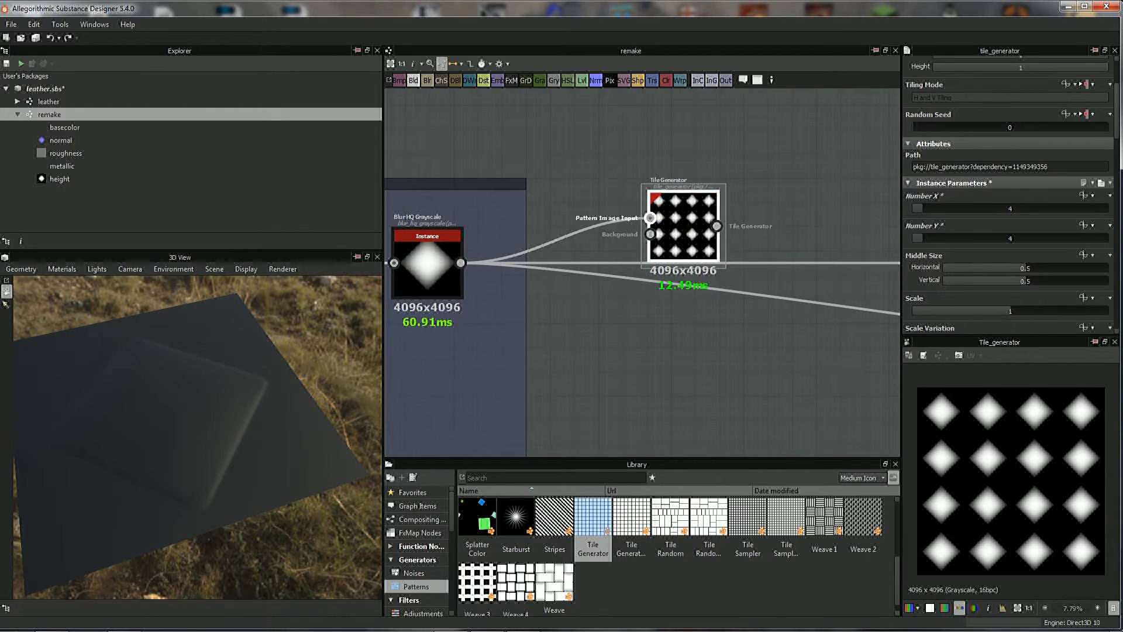
# - Duplicate the Tile Generator node
pyautogui.rightClick(687, 240)
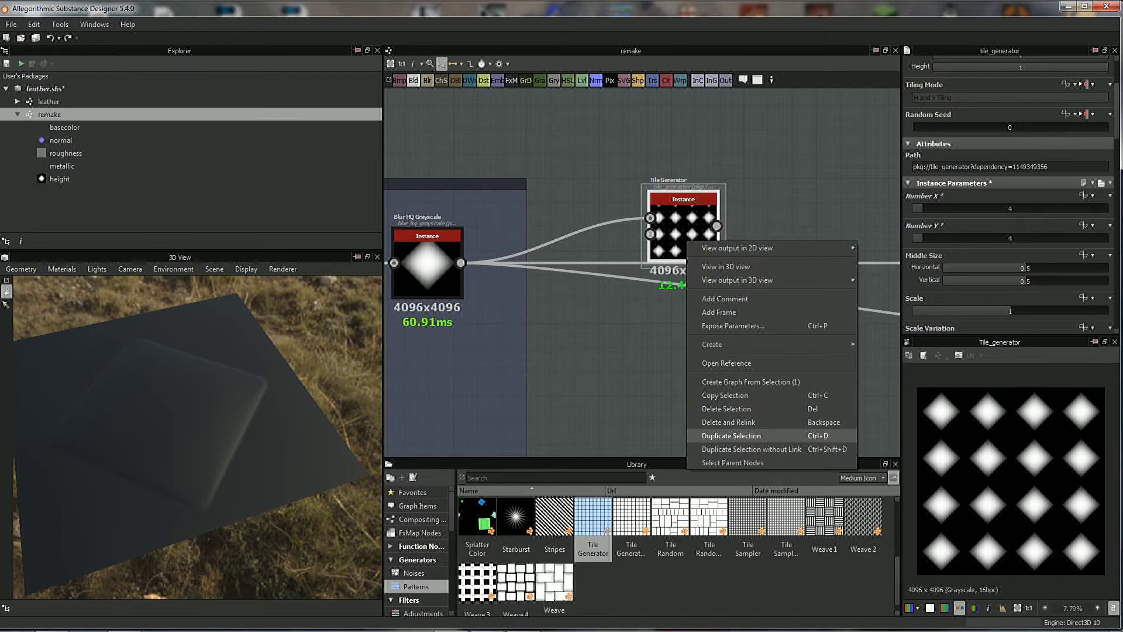
pyautogui.click(731, 435)
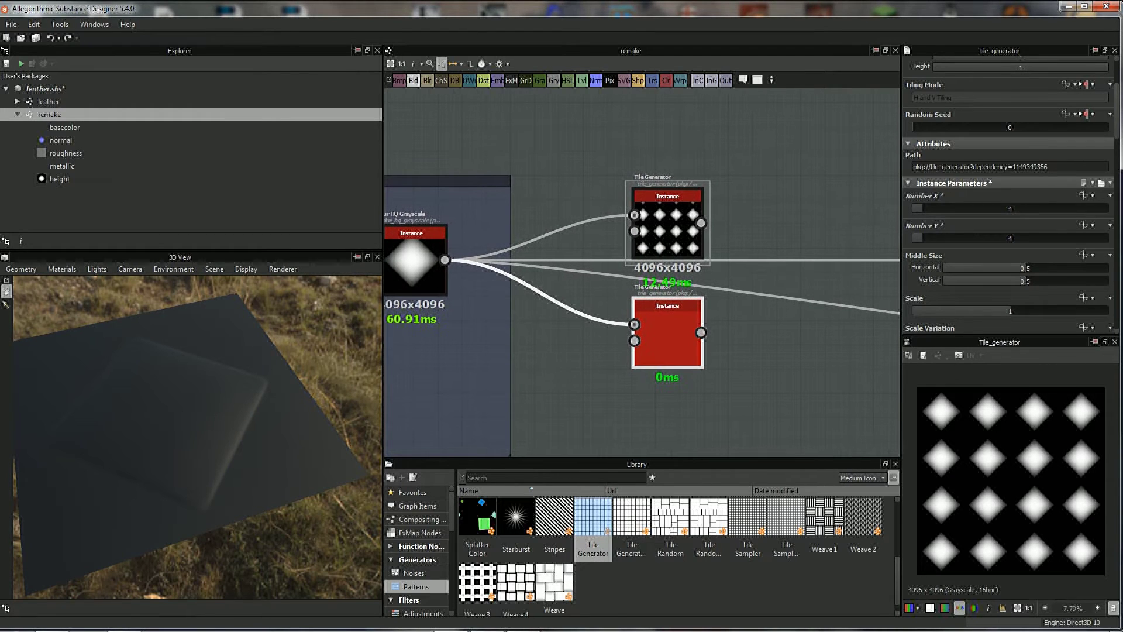
pyautogui.scroll(-2, 1009, 193)
pyautogui.scroll(-2, 1009, 193)
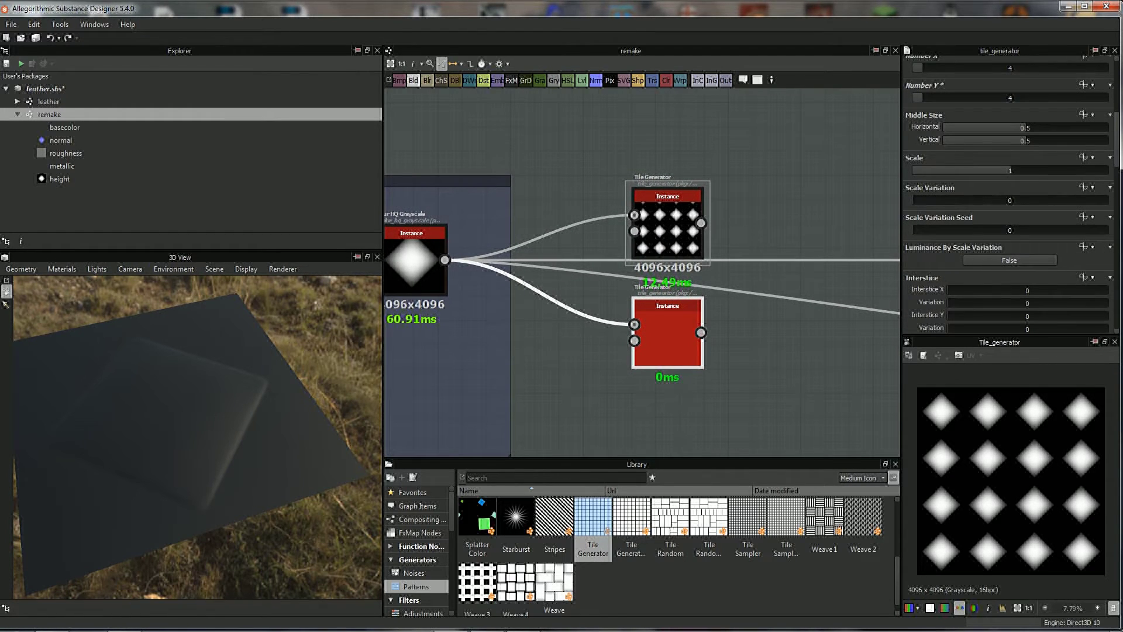
pyautogui.scroll(-2, 1010, 193)
pyautogui.scroll(-4, 1009, 193)
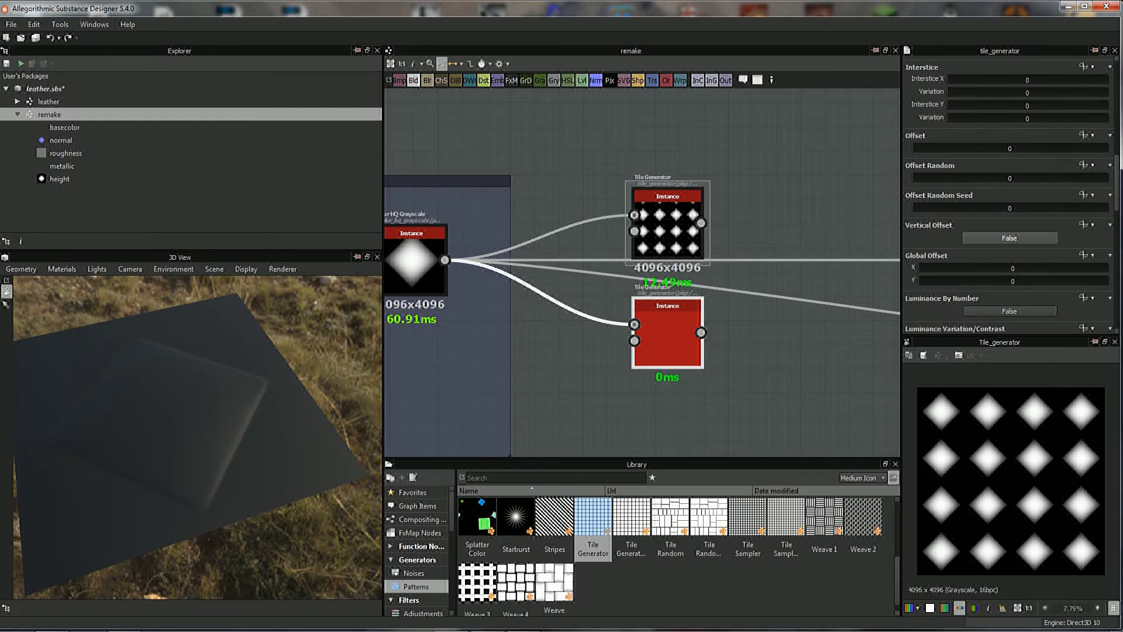
pyautogui.scroll(-1, 1009, 193)
# - Set the original Tile Generator's Global Offset X and Y to 0.12
pyautogui.moveTo(922, 233)
pyautogui.mouseDown()
pyautogui.moveTo(990, 233)
pyautogui.moveTo(939, 232)
pyautogui.mouseUp()
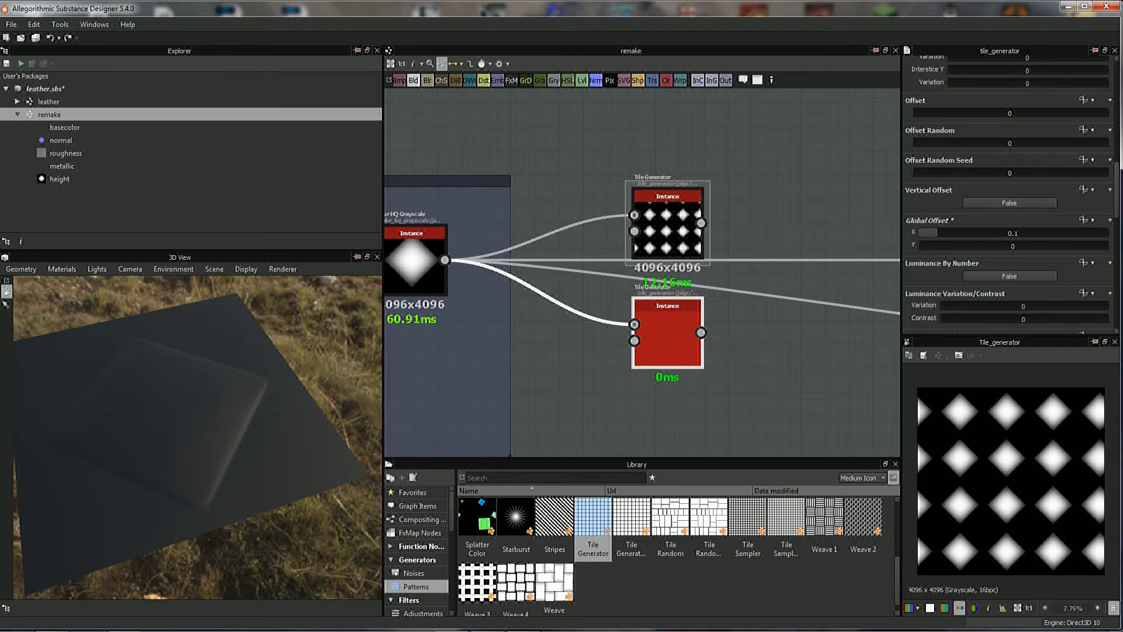
pyautogui.press('Up')
pyautogui.press('Up')
pyautogui.press('Up')
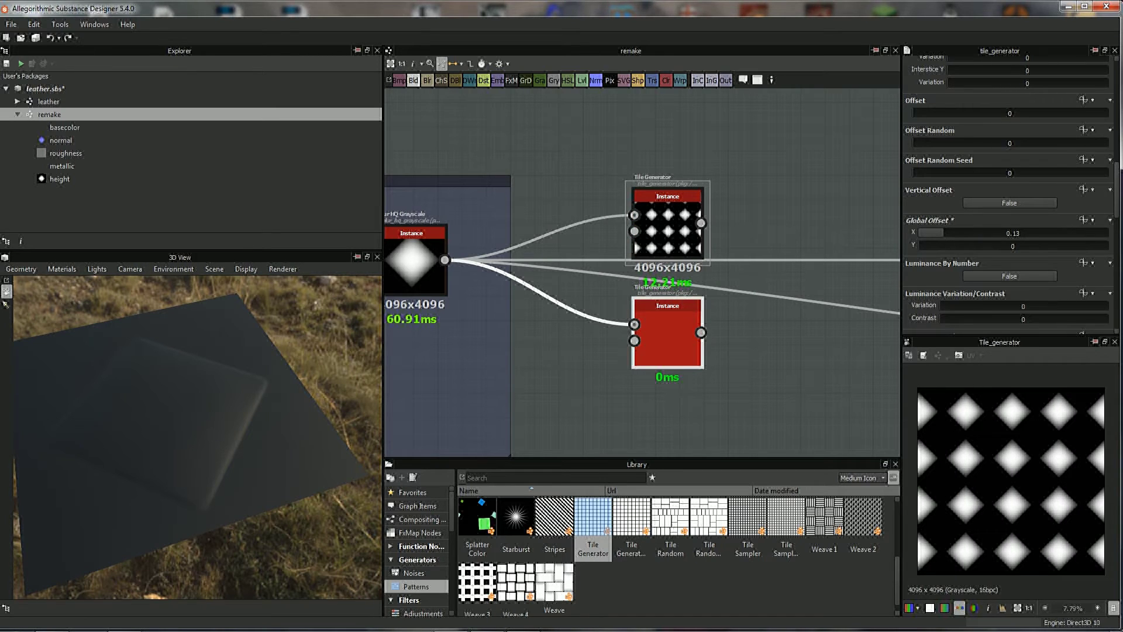
pyautogui.press('Up')
pyautogui.press('Down')
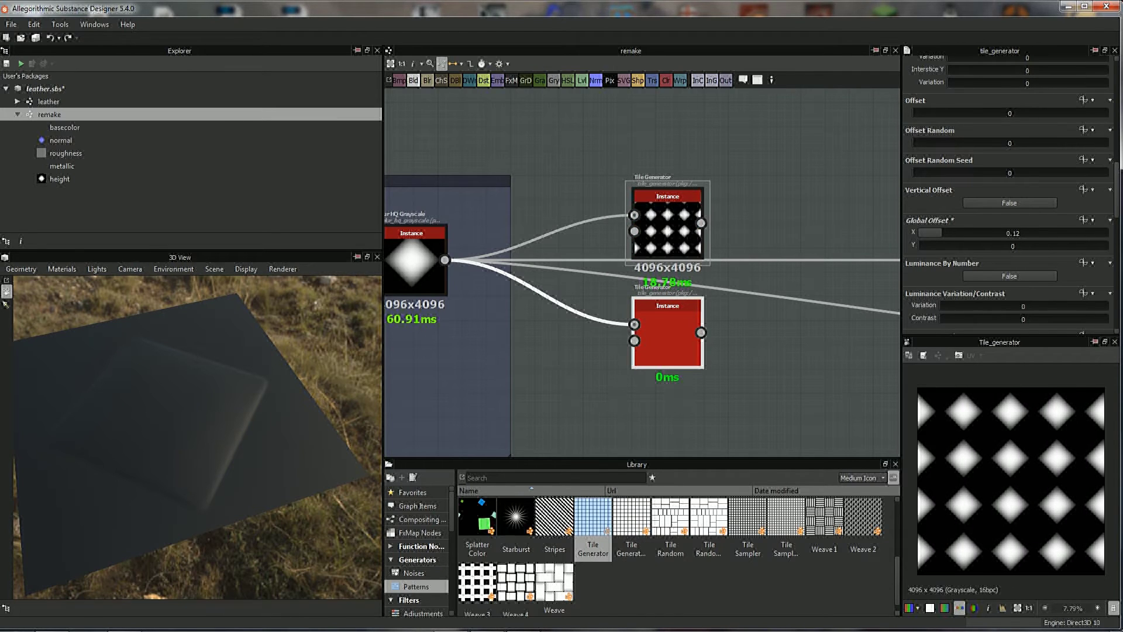
pyautogui.write('0.12')
pyautogui.press('Return')
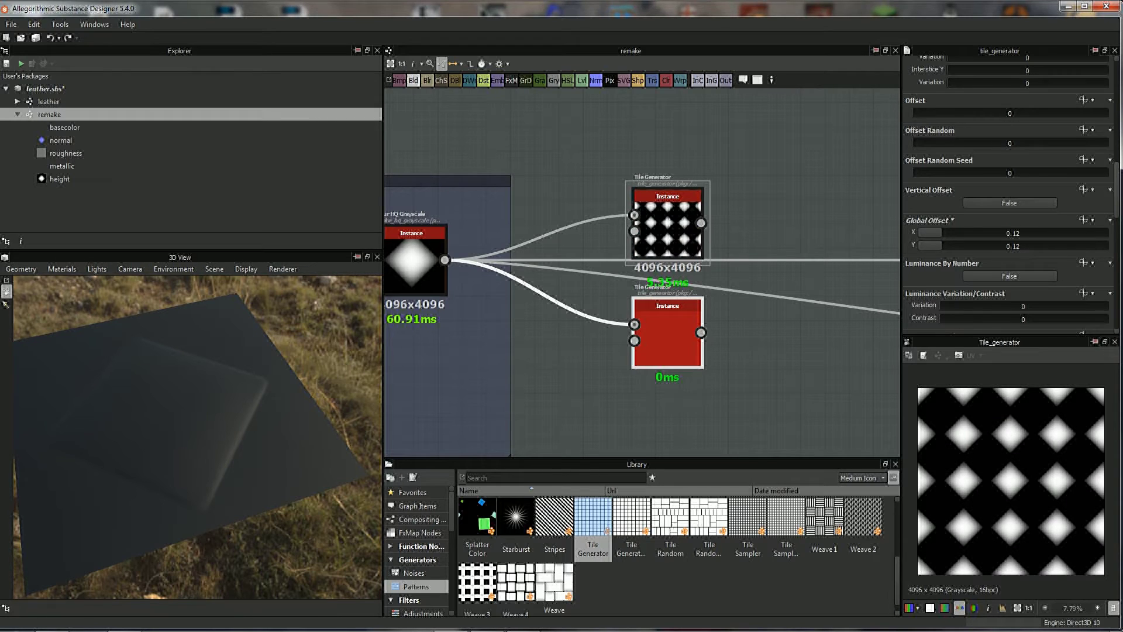
# - Add a Blend node with the top Tile Generator as Foreground, bottom as Background
pyautogui.moveTo(702, 381); pyautogui.dragTo(630, 380, button='middle')
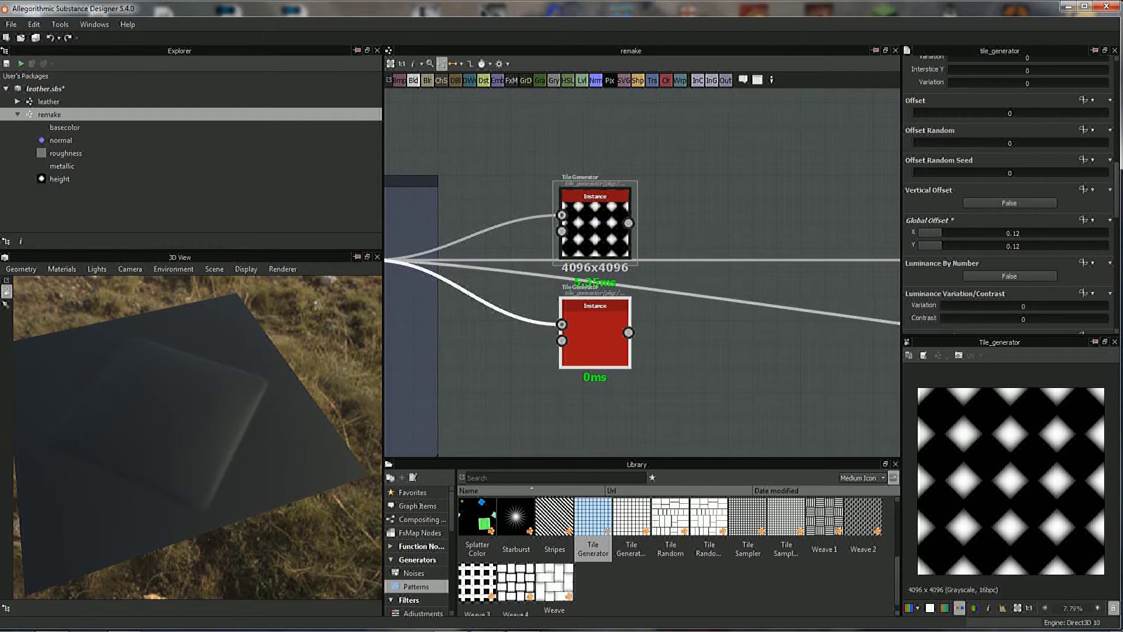
pyautogui.rightClick(701, 284)
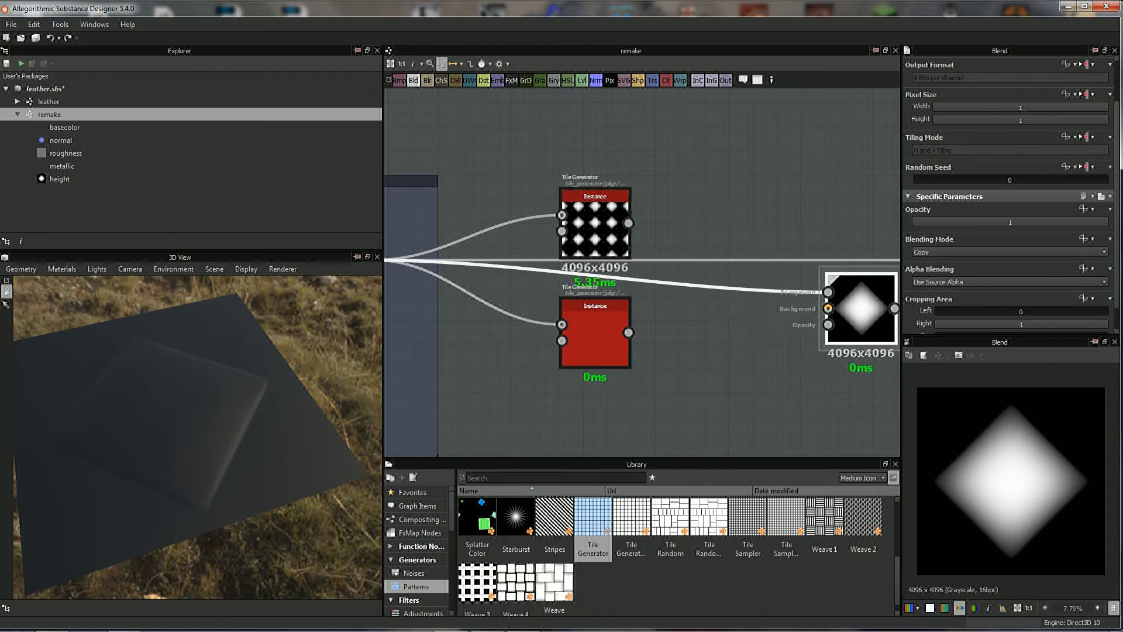
pyautogui.moveTo(877, 293); pyautogui.dragTo(728, 257)
pyautogui.moveTo(628, 223); pyautogui.dragTo(694, 268)
pyautogui.moveTo(629, 332); pyautogui.dragTo(695, 284)
# - Set the Blend mode to Max (Lighten) and view the quilted plane in 3D
pyautogui.click(1006, 252)
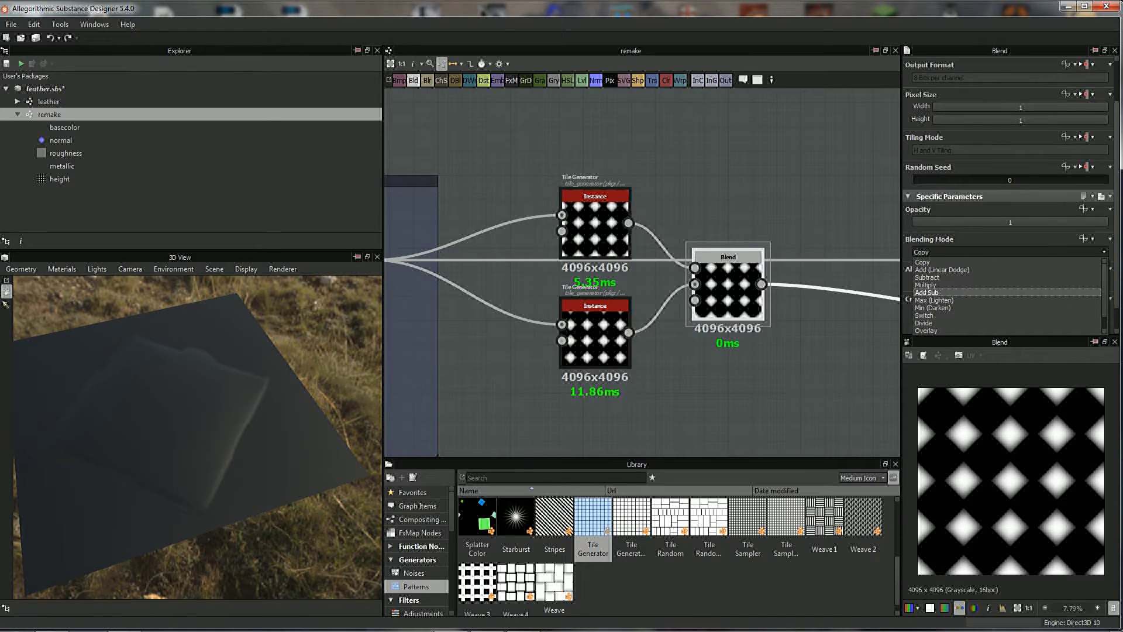
pyautogui.click(936, 300)
pyautogui.scroll(-1, 455, 259)
pyautogui.scroll(-1, 455, 259)
pyautogui.scroll(-1, 455, 259)
pyautogui.scroll(-1, 643, 287)
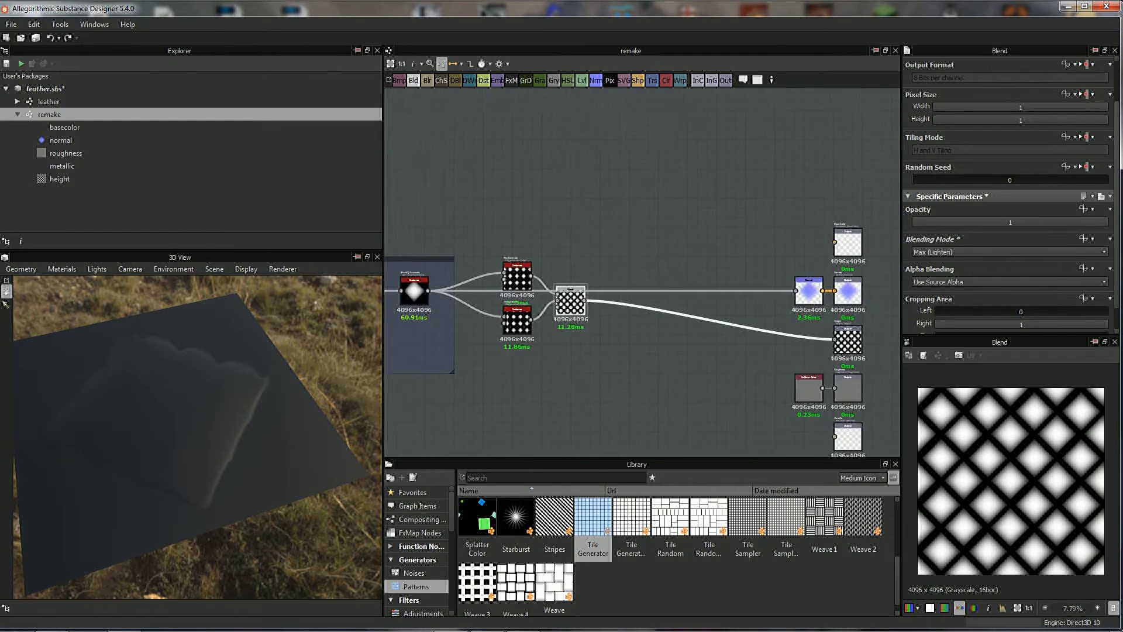
pyautogui.scroll(-1, 642, 287)
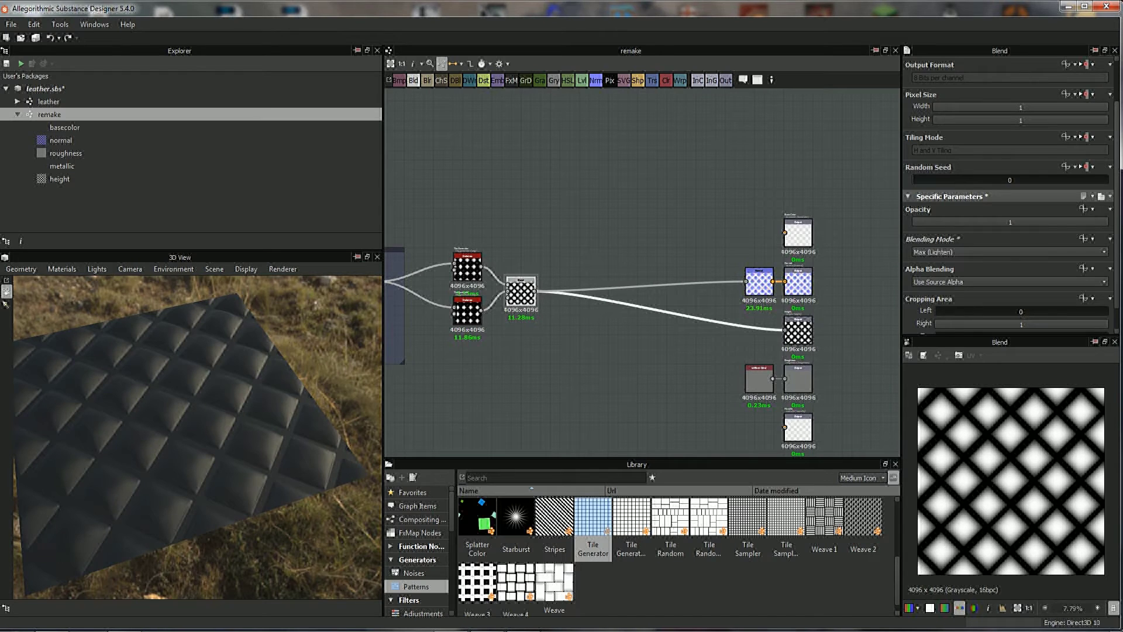
pyautogui.keyDown('alt'); pyautogui.moveTo(193, 439); pyautogui.dragTo(245, 409); pyautogui.keyUp('alt')
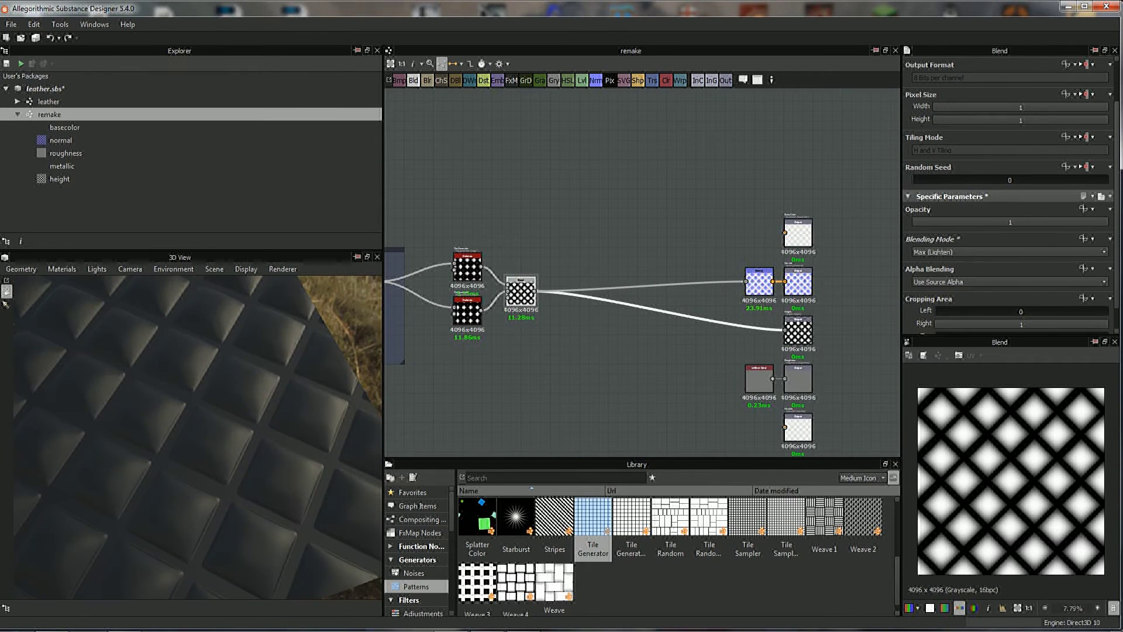
# - Set the top Tile Generator's Scale to 1.17
pyautogui.moveTo(585, 234); pyautogui.dragTo(672, 261, button='middle')
pyautogui.scroll(3, 562, 298)
pyautogui.scroll(2, 561, 298)
pyautogui.click(573, 304)
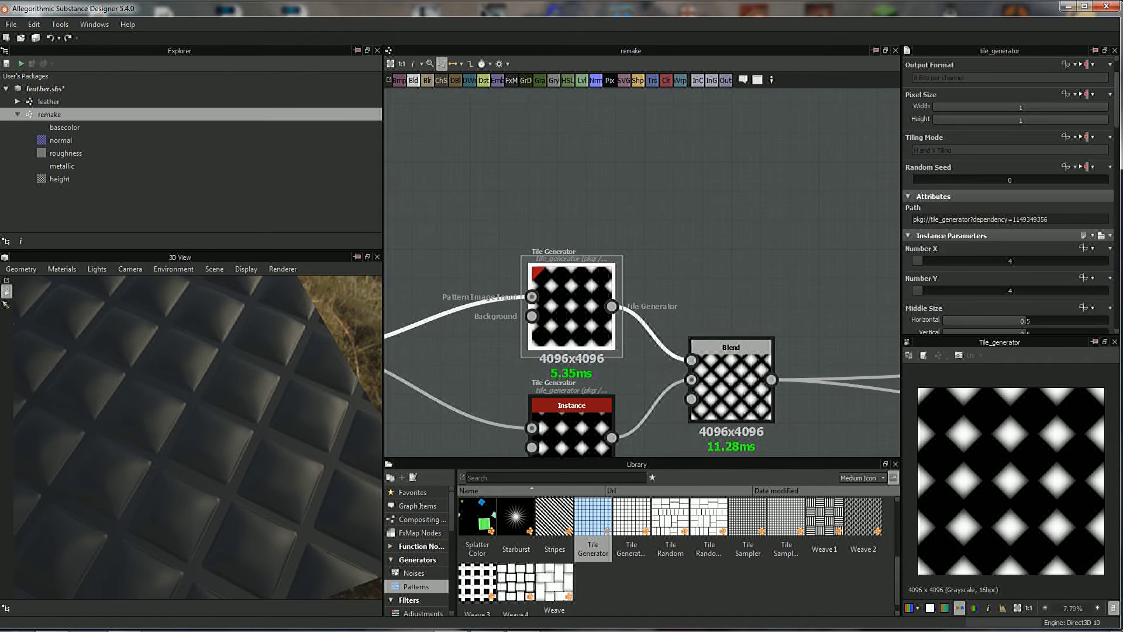
pyautogui.moveTo(573, 304); pyautogui.dragTo(602, 286, button='middle')
pyautogui.moveTo(720, 358); pyautogui.dragTo(722, 357, button='middle')
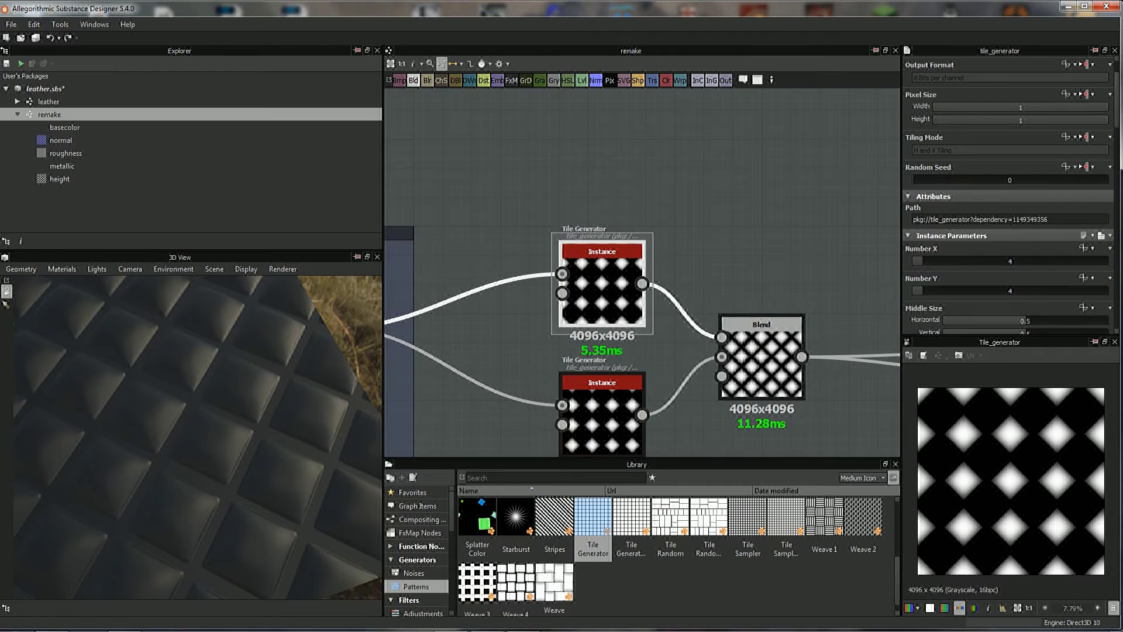
pyautogui.moveTo(644, 351); pyautogui.dragTo(650, 327, button='middle')
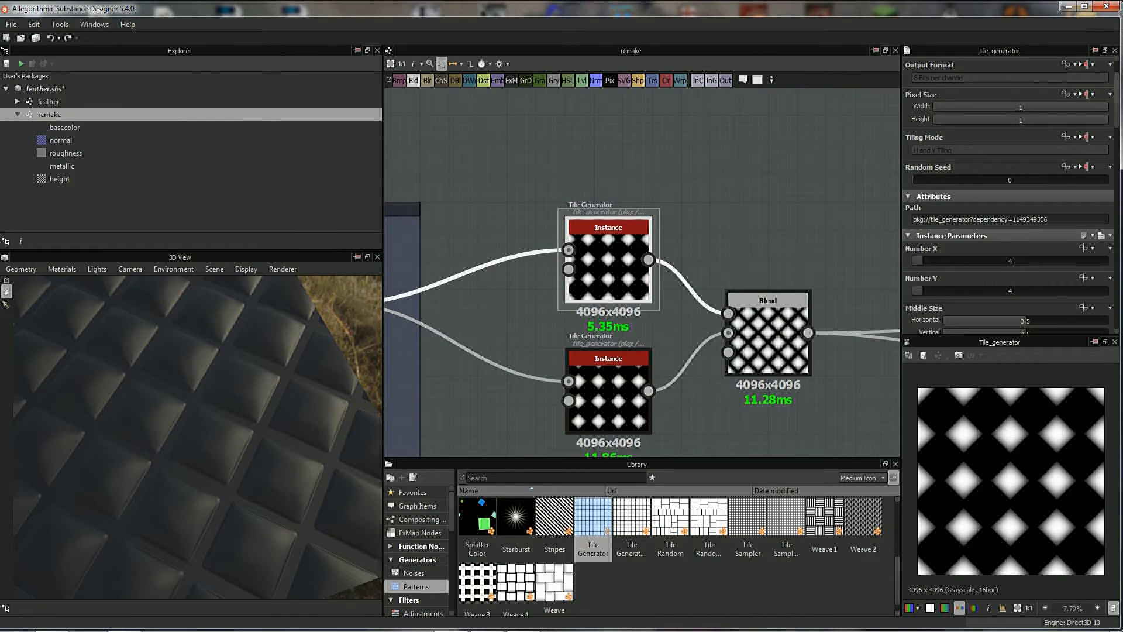
pyautogui.scroll(-1, 1009, 193)
pyautogui.scroll(-2, 1008, 193)
pyautogui.scroll(-1, 1009, 193)
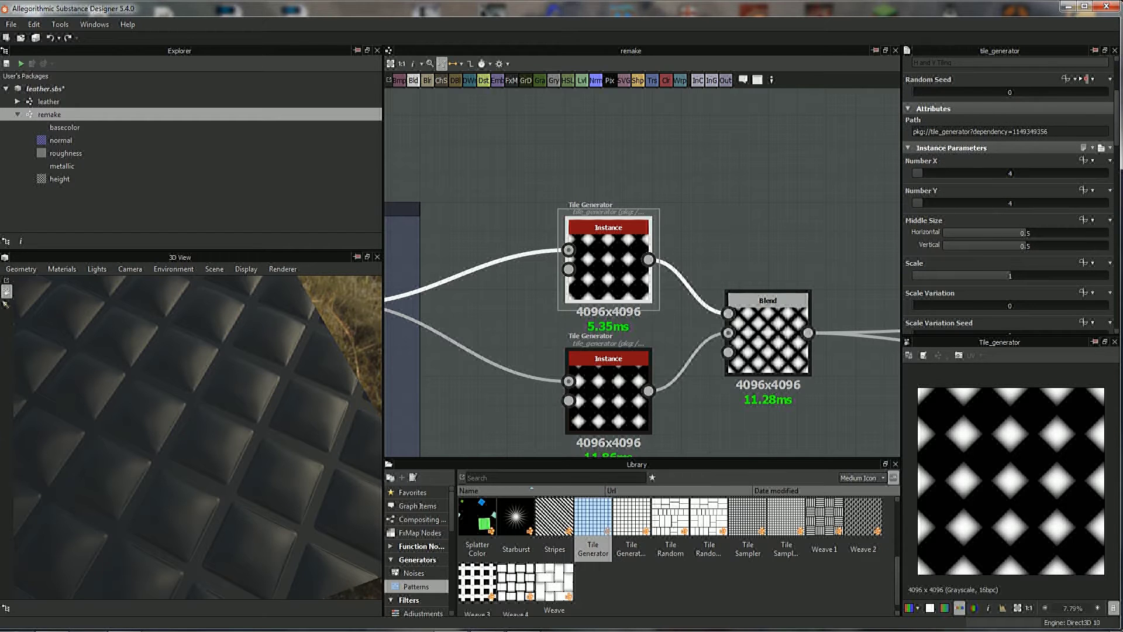
pyautogui.moveTo(1011, 275); pyautogui.dragTo(1025, 276)
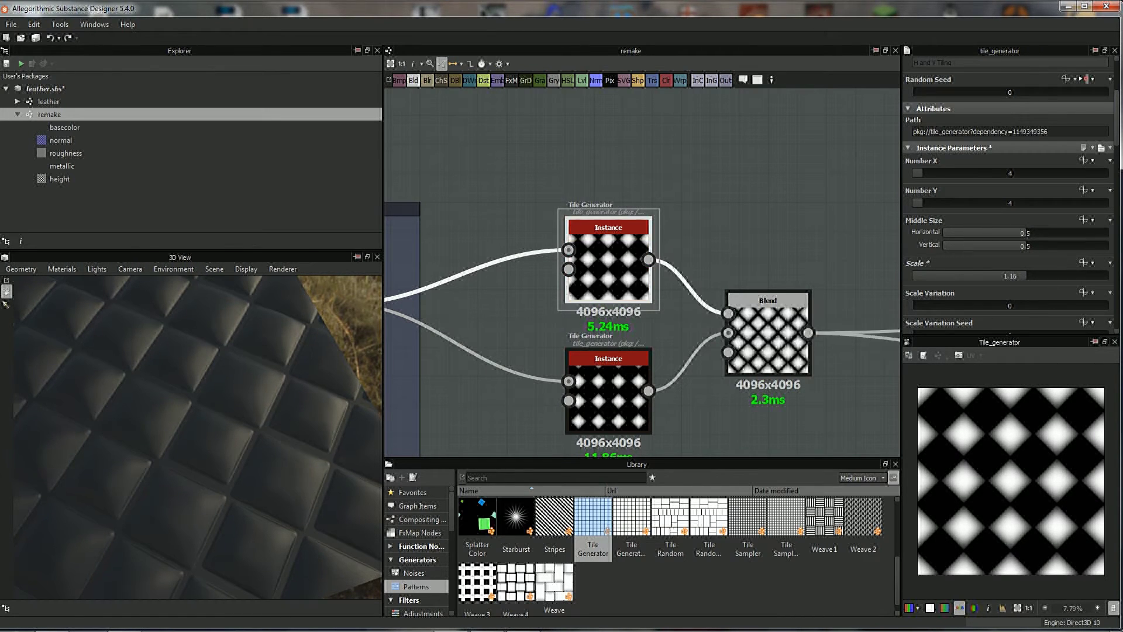
pyautogui.moveTo(1025, 275); pyautogui.dragTo(1027, 276)
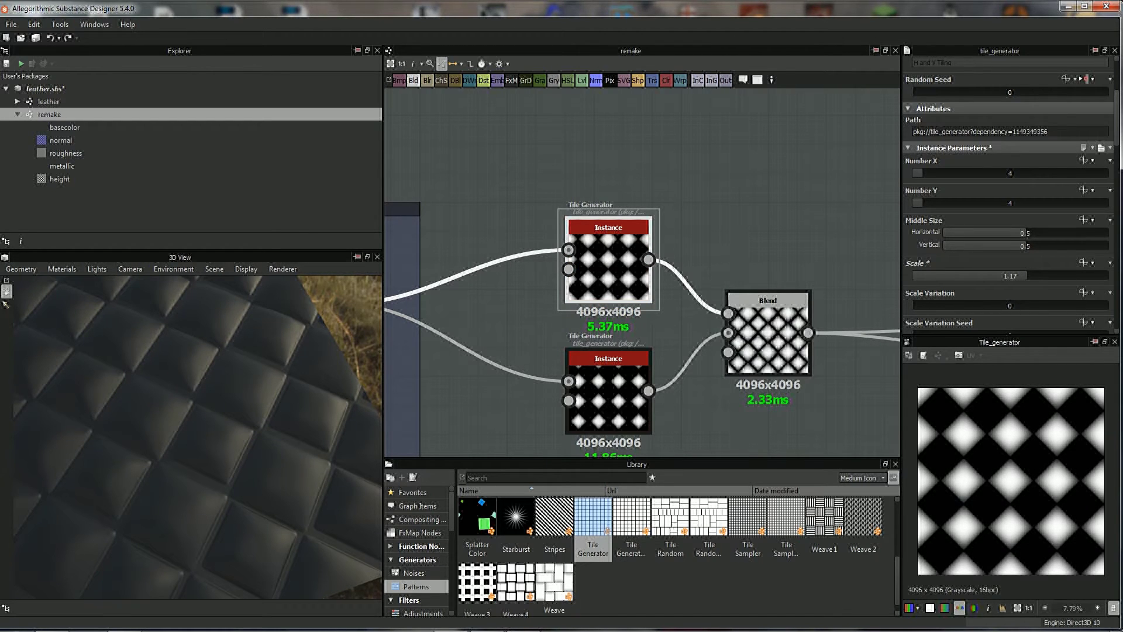
# - Set the bottom Tile Generator's Scale to 1.17 and inspect the 3D result
pyautogui.click(609, 398)
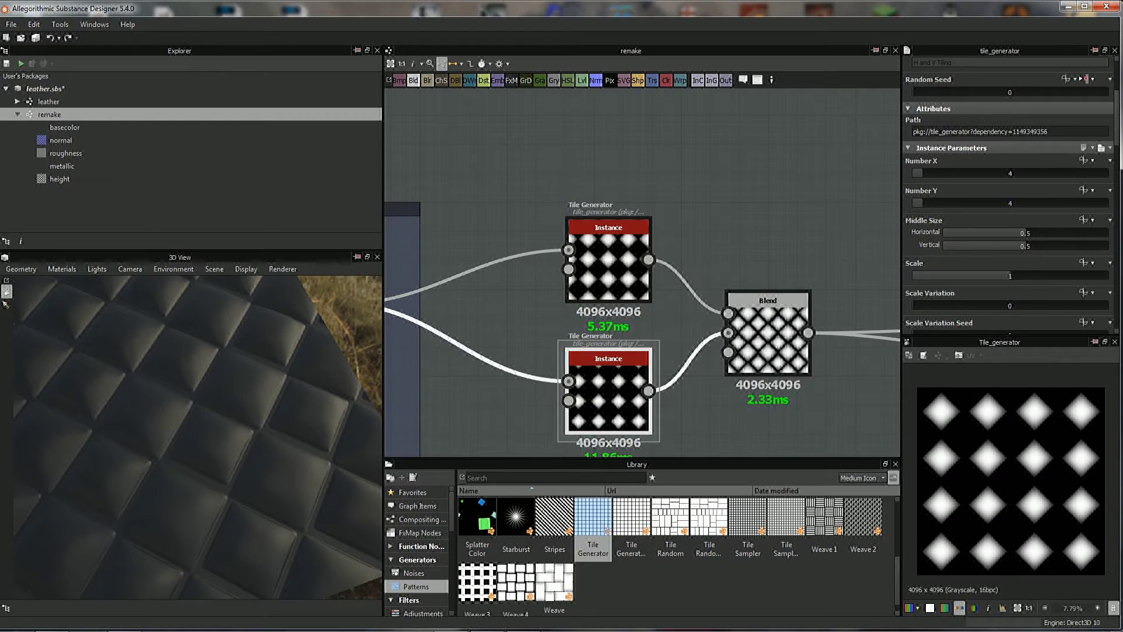
pyautogui.click(1029, 275)
pyautogui.click(1027, 276)
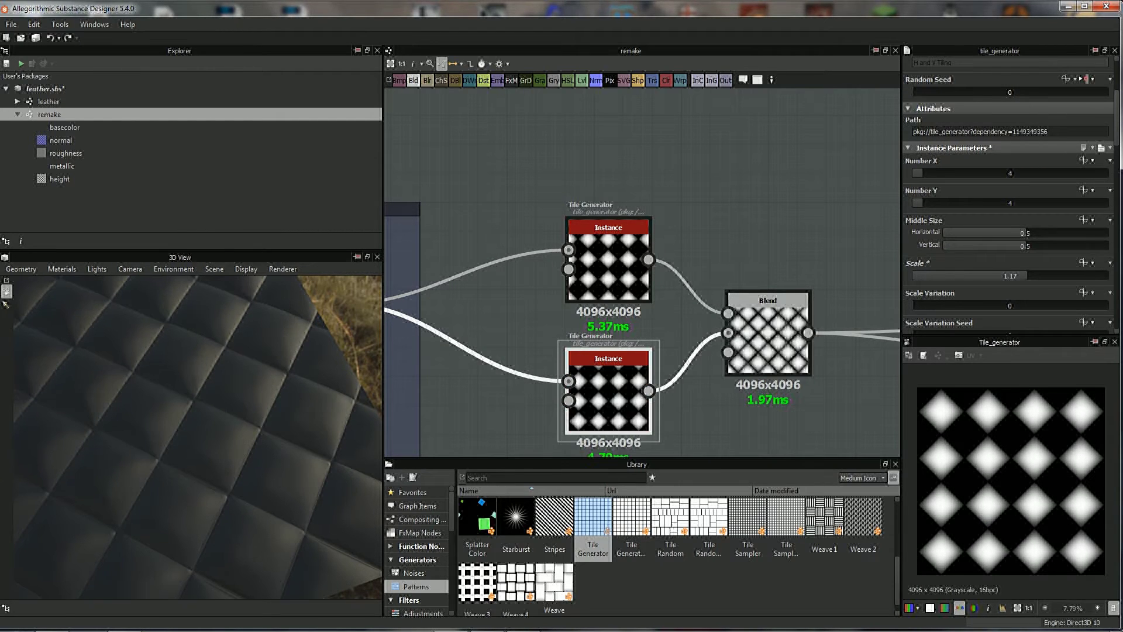
pyautogui.moveTo(193, 438)
pyautogui.mouseDown()
pyautogui.moveTo(234, 410)
pyautogui.moveTo(205, 445)
pyautogui.moveTo(263, 398)
pyautogui.mouseUp()
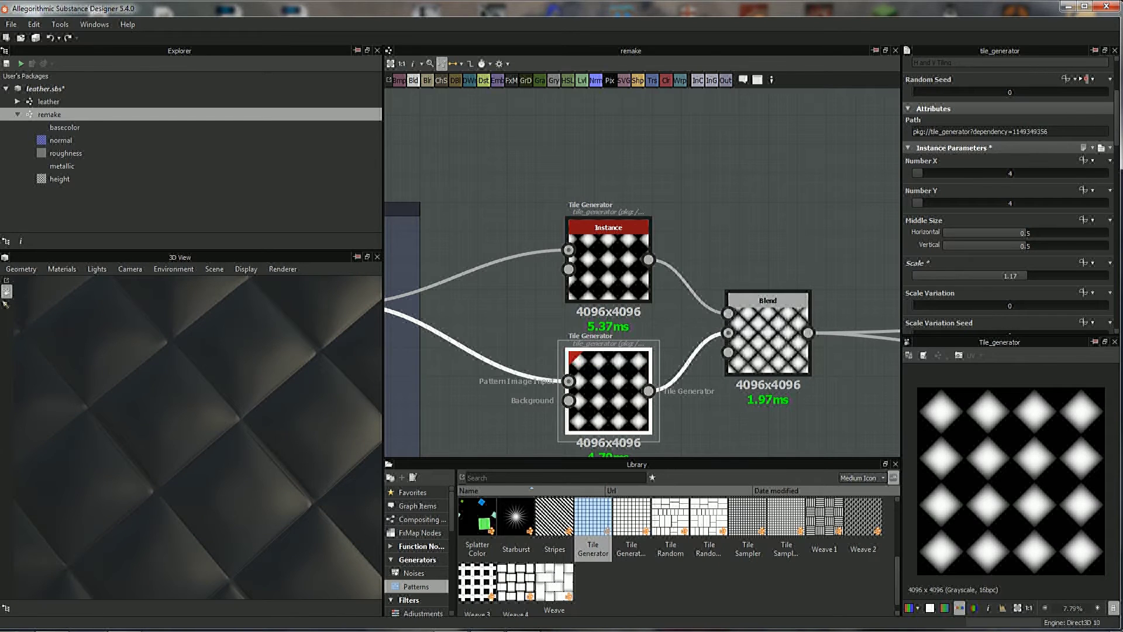
# - Set the upper Tile Generator's Global Offset X and Y to 0.125, then check the Blend
pyautogui.scroll(-3, 1009, 193)
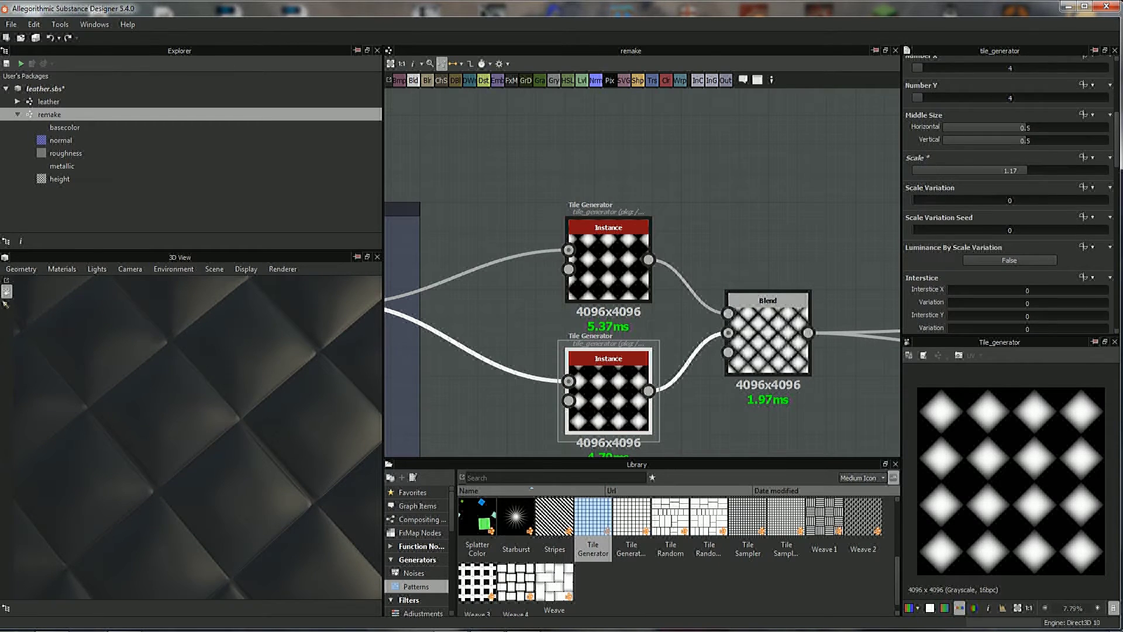
pyautogui.scroll(-2, 1010, 193)
pyautogui.scroll(-2, 1009, 193)
pyautogui.scroll(-3, 1009, 193)
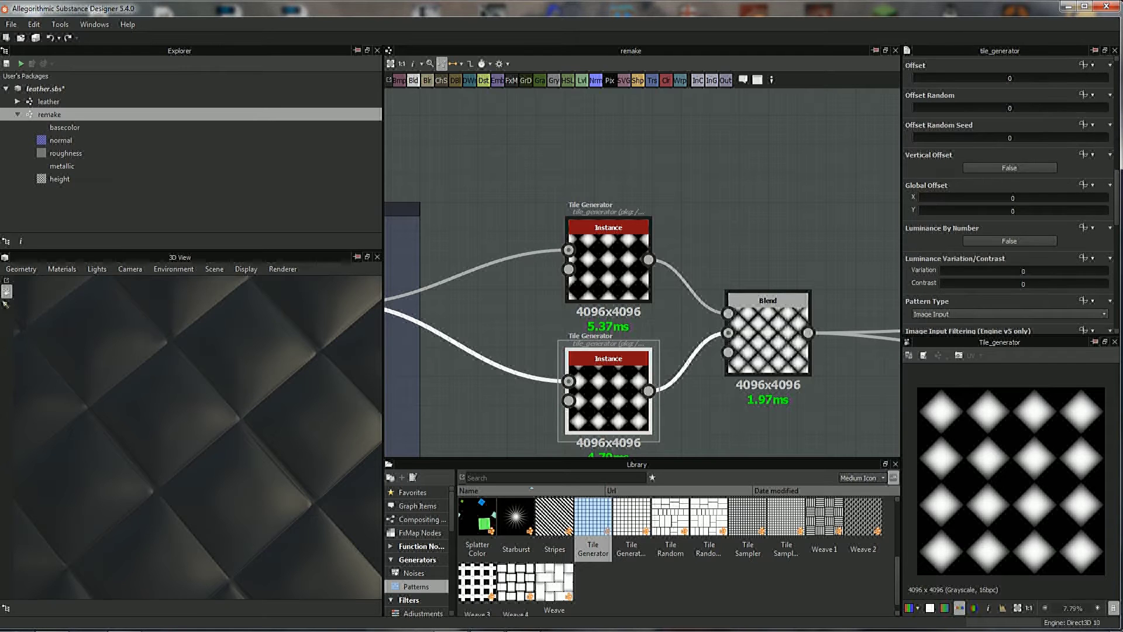
pyautogui.scroll(-1, 1009, 193)
pyautogui.scroll(2, 1009, 193)
pyautogui.scroll(3, 1009, 193)
pyautogui.scroll(2, 1009, 193)
pyautogui.scroll(3, 1009, 193)
pyautogui.scroll(2, 1009, 193)
pyautogui.scroll(-4, 1009, 194)
pyautogui.scroll(-3, 1009, 193)
pyautogui.scroll(-3, 1010, 193)
pyautogui.scroll(-2, 1010, 193)
pyautogui.scroll(-2, 1009, 193)
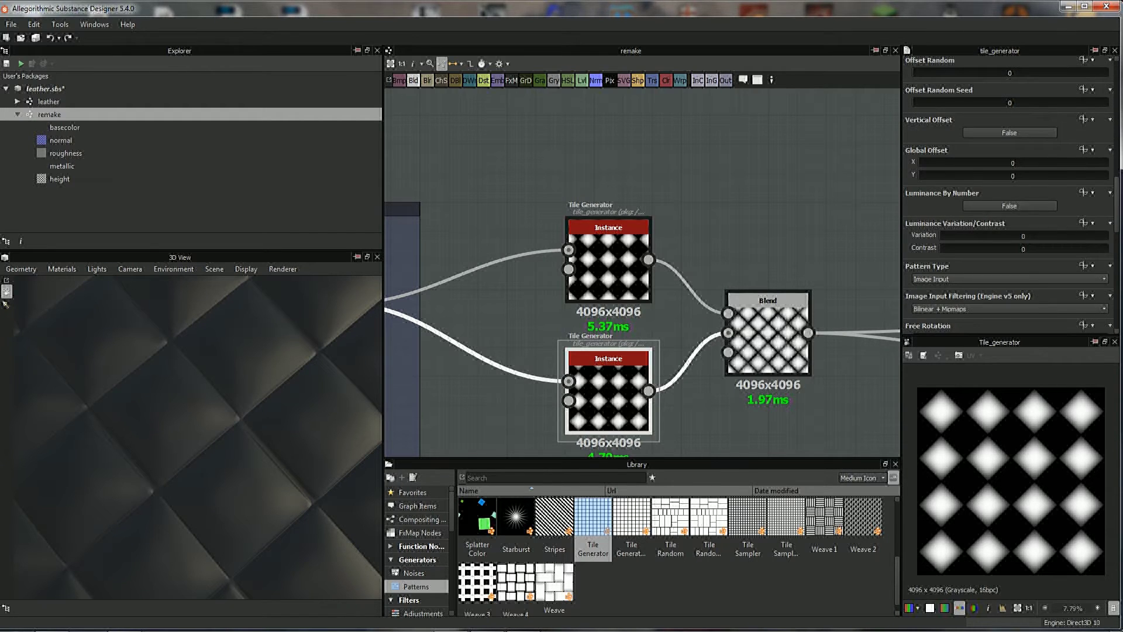
pyautogui.click(591, 251)
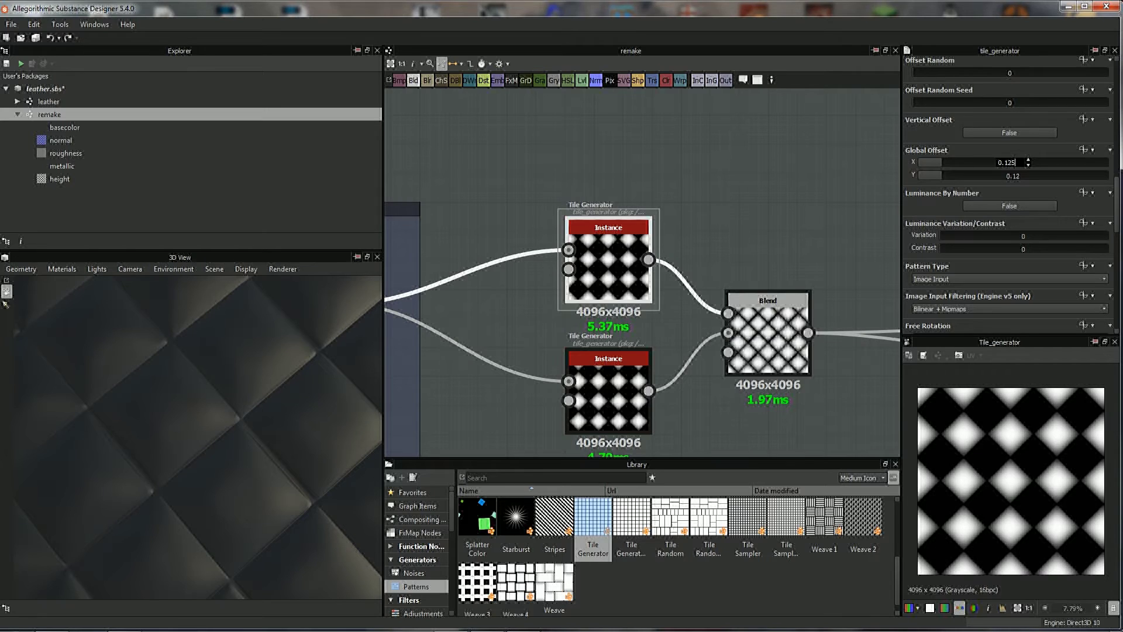
pyautogui.press('Tab')
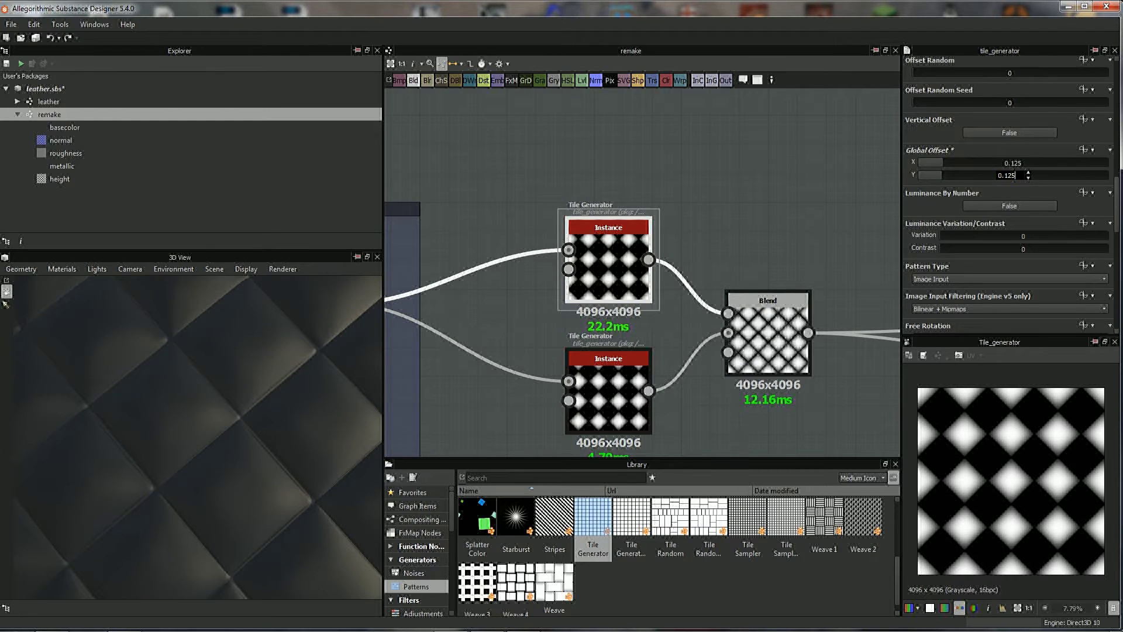
pyautogui.press('Tab')
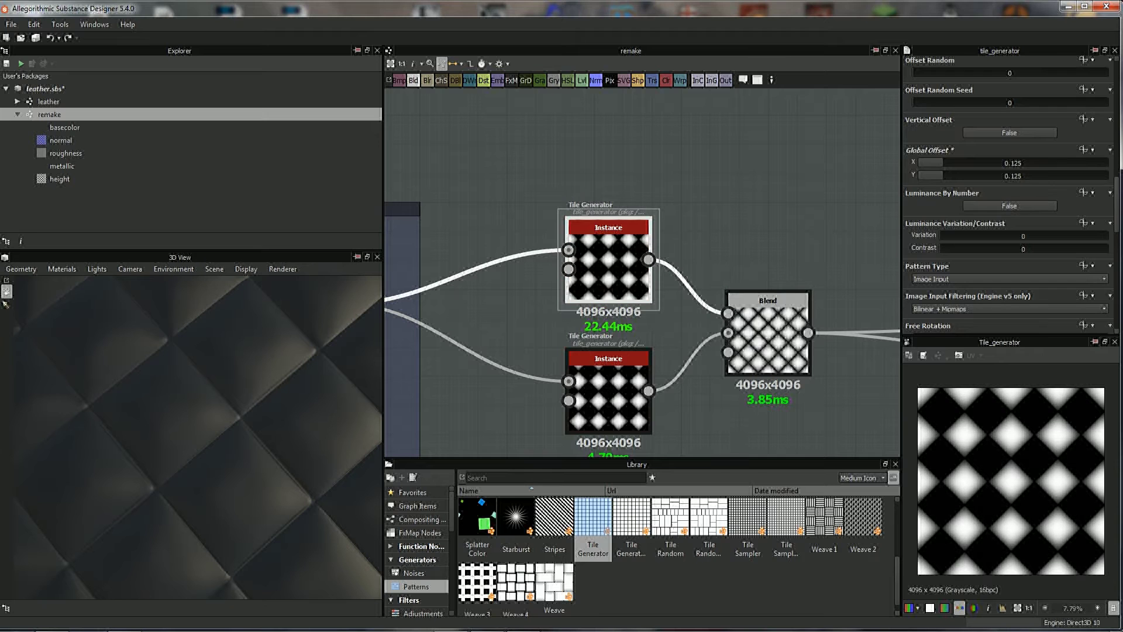
pyautogui.keyDown('alt'); pyautogui.moveTo(193, 433); pyautogui.dragTo(149, 395); pyautogui.keyUp('alt')
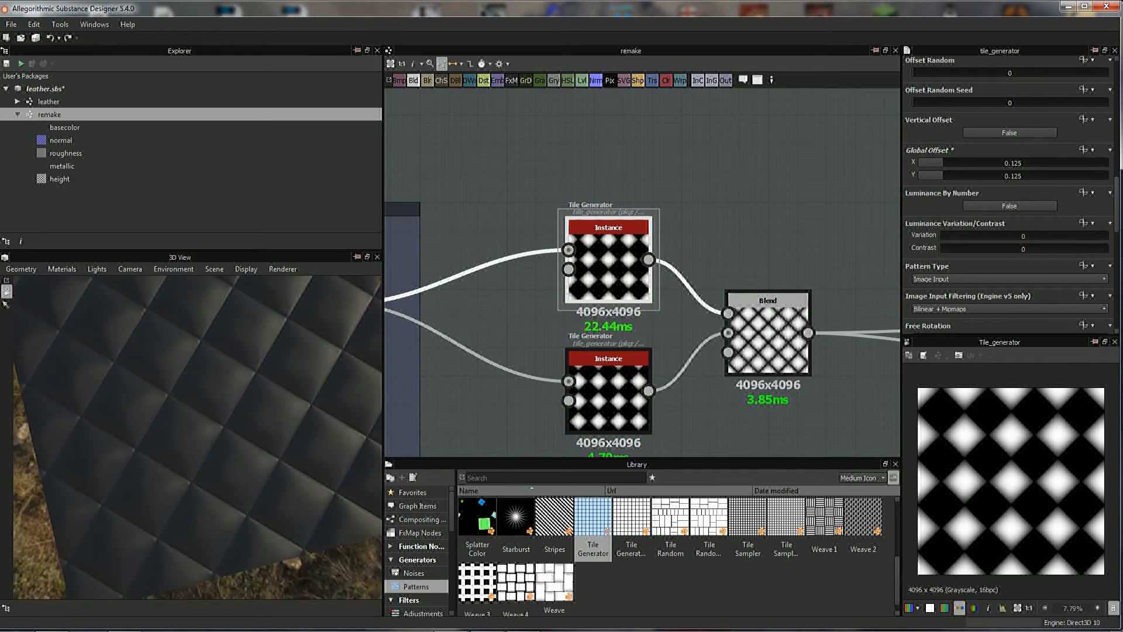
pyautogui.click(768, 336)
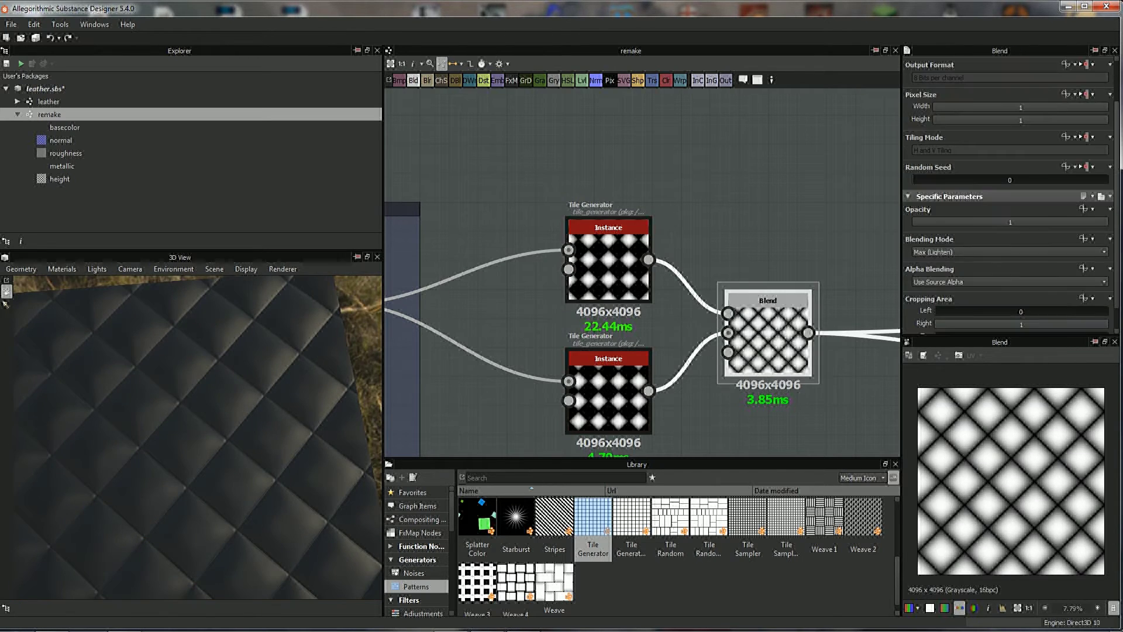
# - Group both Tile Generators and the Blend into a frame titled 'tiling'
pyautogui.scroll(-2, 667, 299)
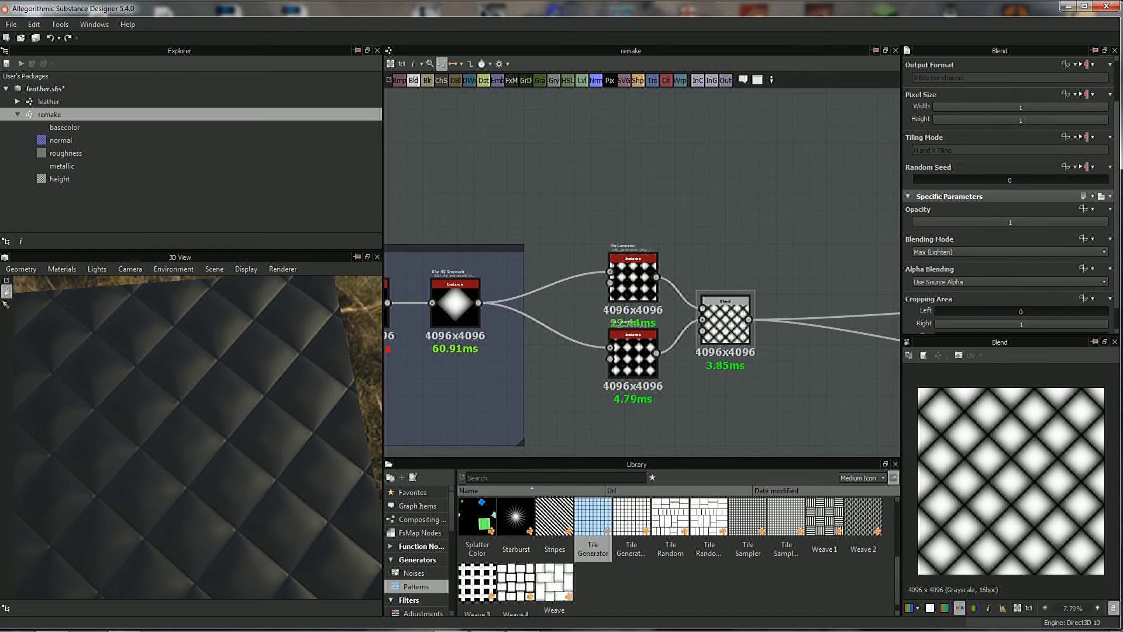
pyautogui.moveTo(775, 437)
pyautogui.mouseDown()
pyautogui.moveTo(605, 249)
pyautogui.moveTo(633, 305)
pyautogui.mouseUp()
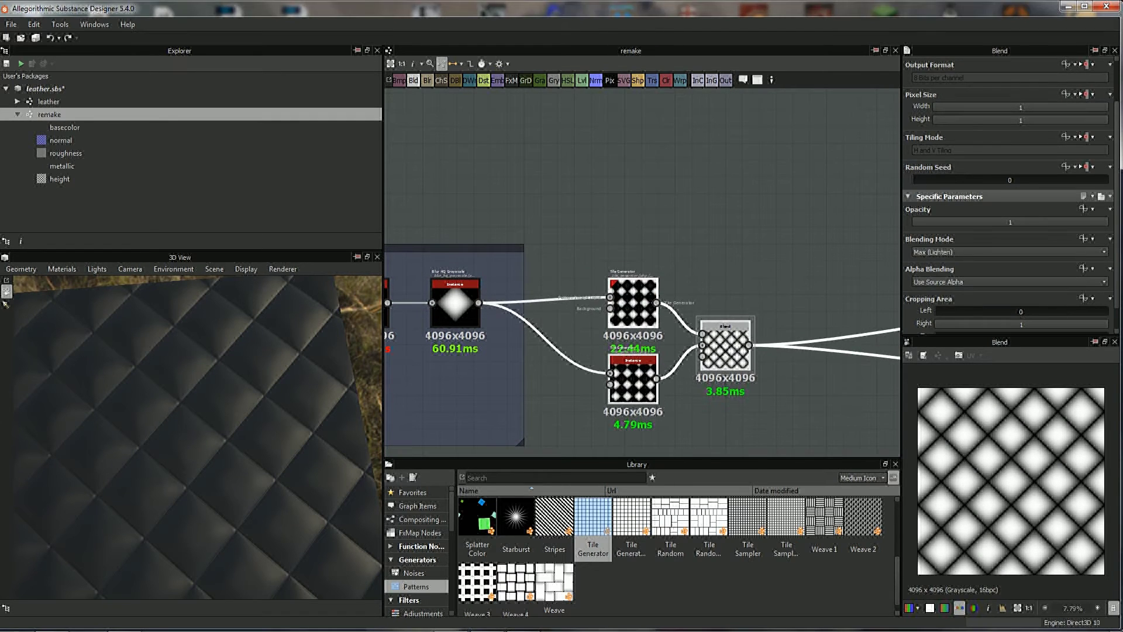
pyautogui.moveTo(644, 328); pyautogui.dragTo(639, 319, button='middle')
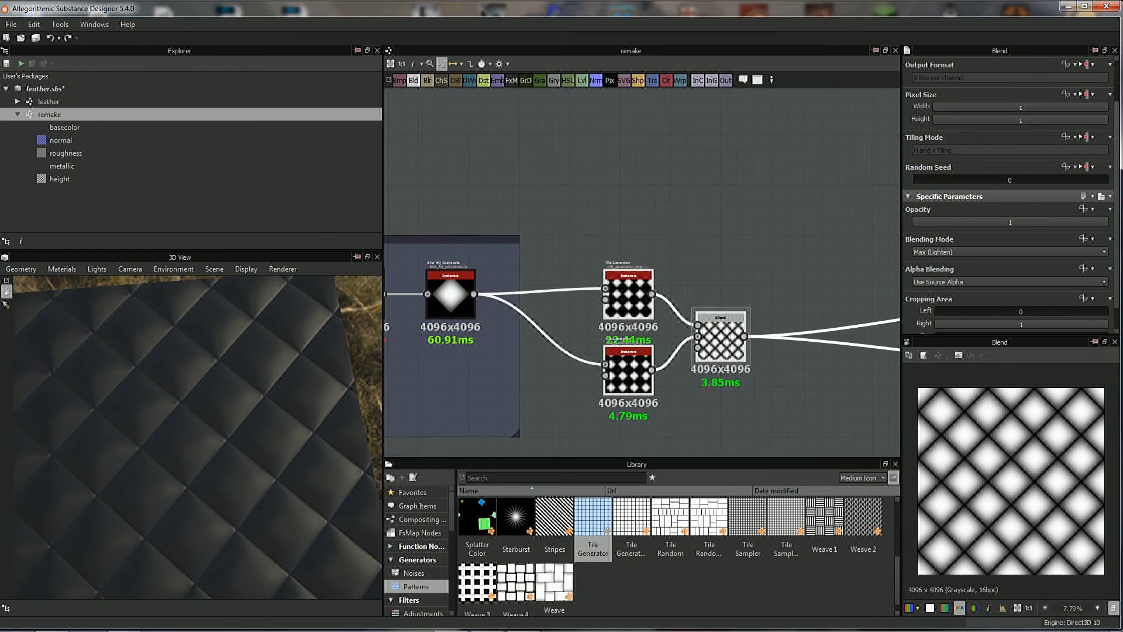
pyautogui.rightClick(632, 291)
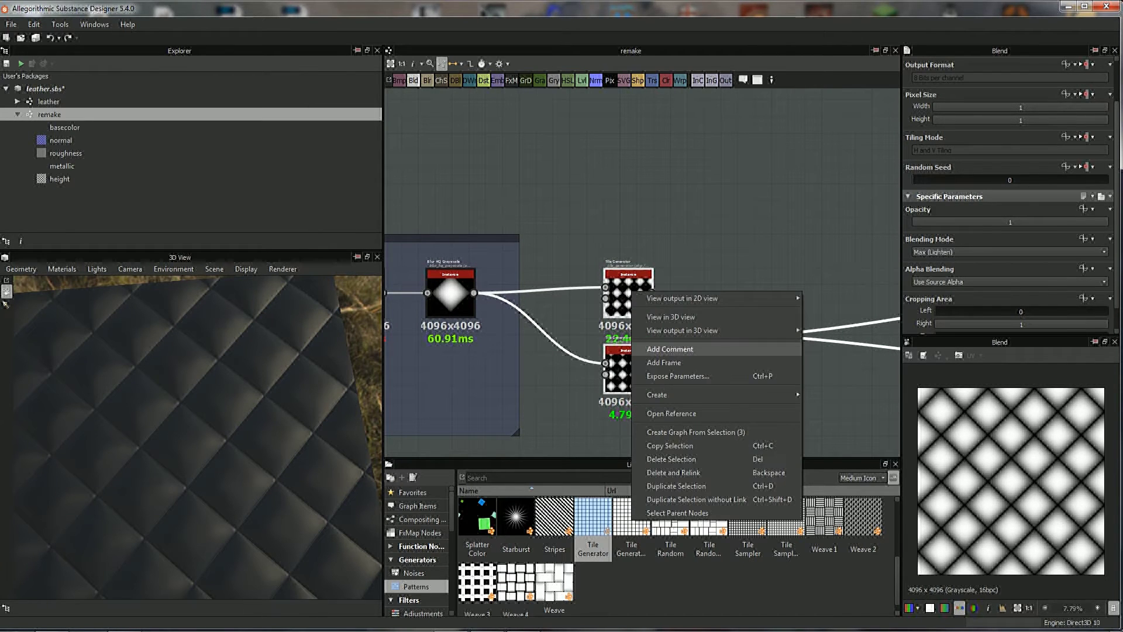
pyautogui.click(664, 362)
pyautogui.write('tiling')
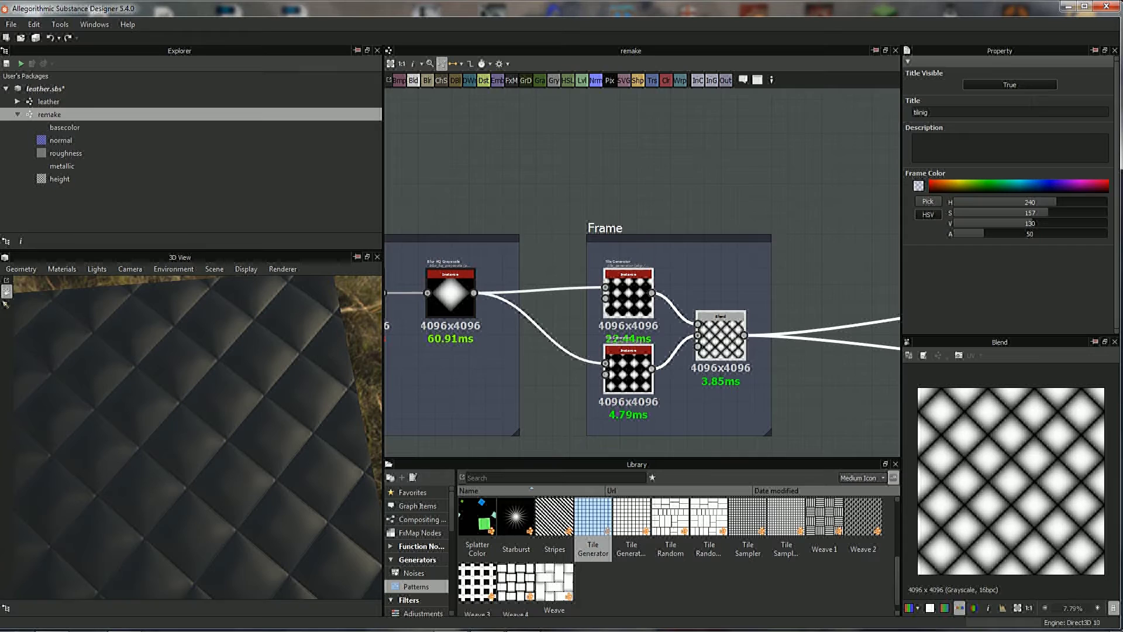
pyautogui.press('Return')
pyautogui.moveTo(643, 327); pyautogui.dragTo(651, 323, button='middle')
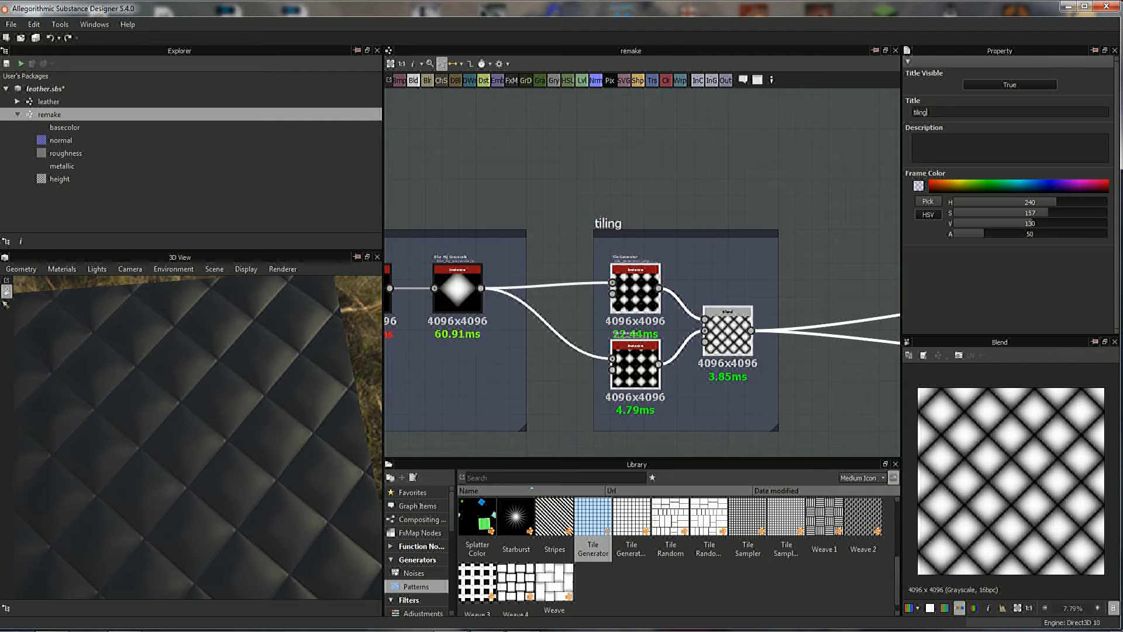
pyautogui.scroll(-3, 701, 343)
pyautogui.scroll(2, 700, 343)
pyautogui.scroll(-1, 701, 344)
pyautogui.moveTo(644, 351); pyautogui.dragTo(684, 321, button='middle')
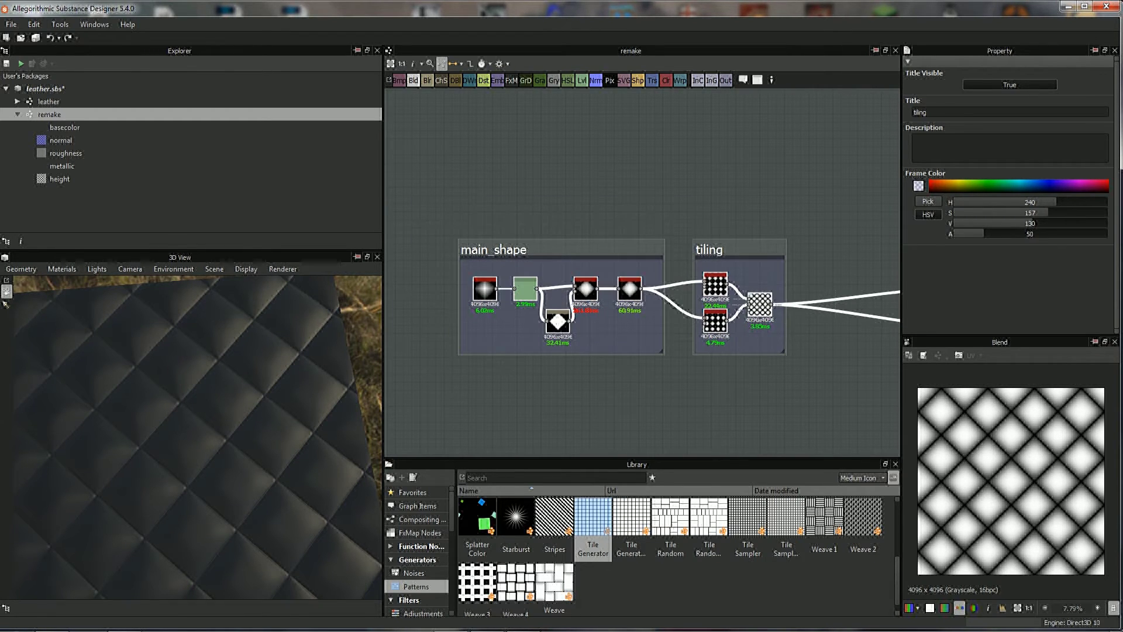
pyautogui.moveTo(702, 293)
pyautogui.mouseDown(button='middle')
pyautogui.moveTo(613, 351)
pyautogui.moveTo(628, 303)
pyautogui.mouseUp(button='middle')
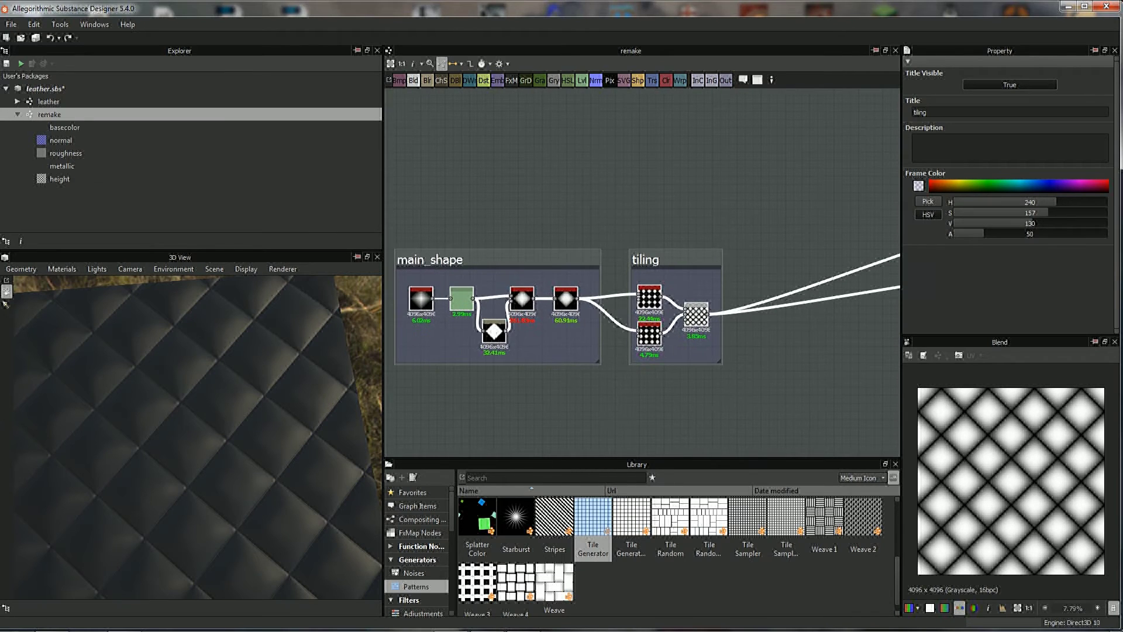
pyautogui.scroll(3, 198, 437)
pyautogui.scroll(3, 197, 437)
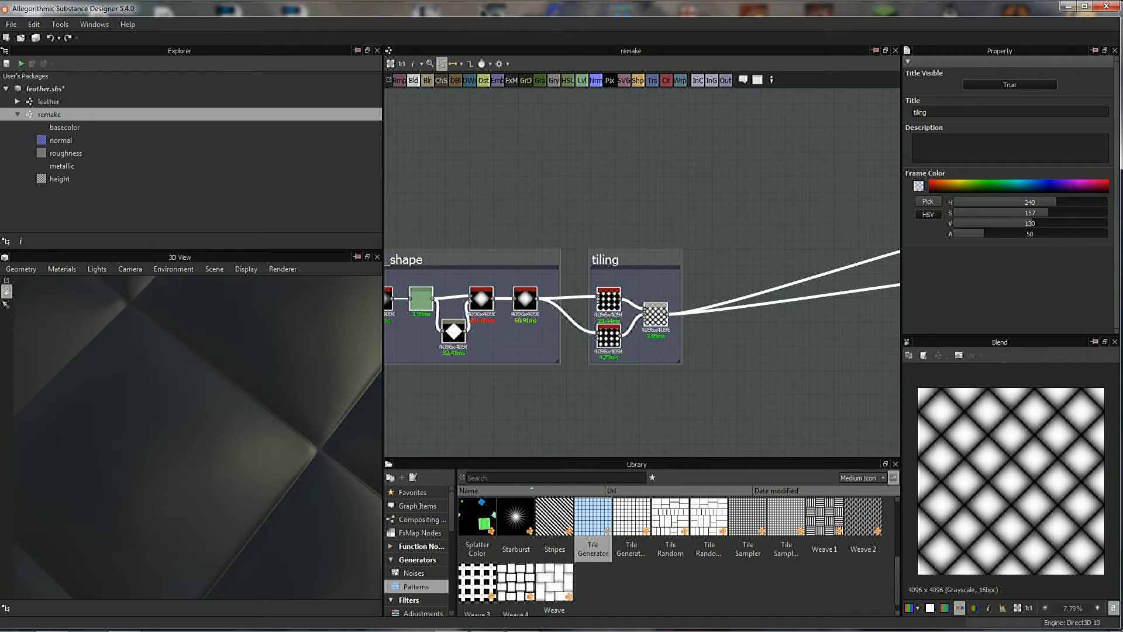
pyautogui.scroll(1, 197, 437)
pyautogui.scroll(3, 198, 437)
pyautogui.scroll(-2, 198, 437)
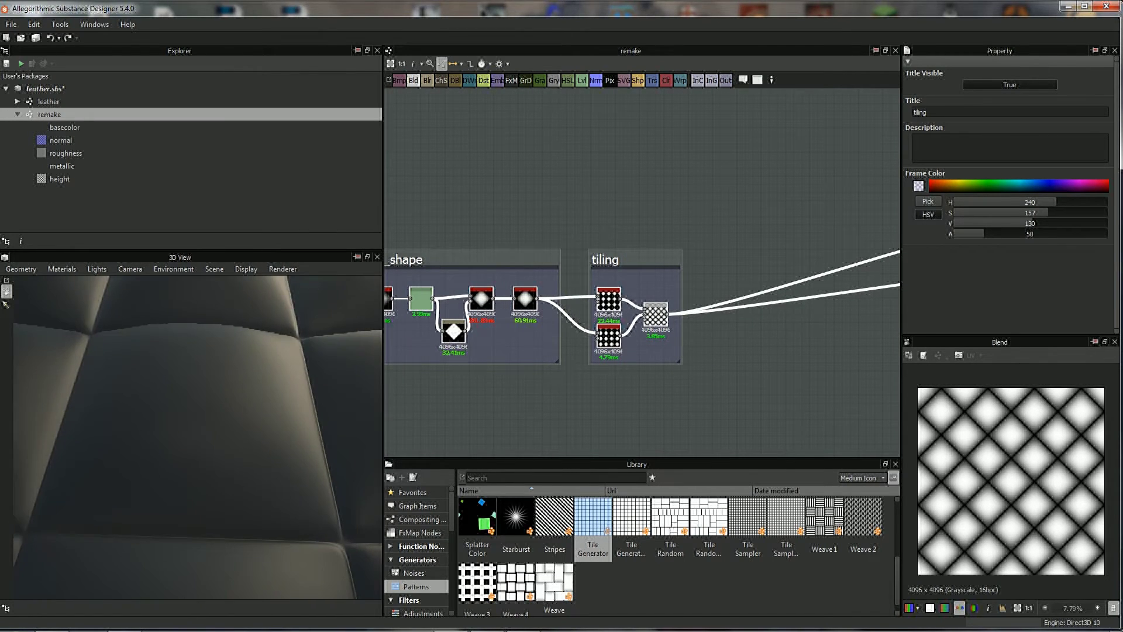
pyautogui.scroll(-1, 198, 437)
pyautogui.moveTo(197, 437)
pyautogui.mouseDown()
pyautogui.moveTo(198, 404)
pyautogui.moveTo(211, 392)
pyautogui.moveTo(258, 444)
pyautogui.mouseUp()
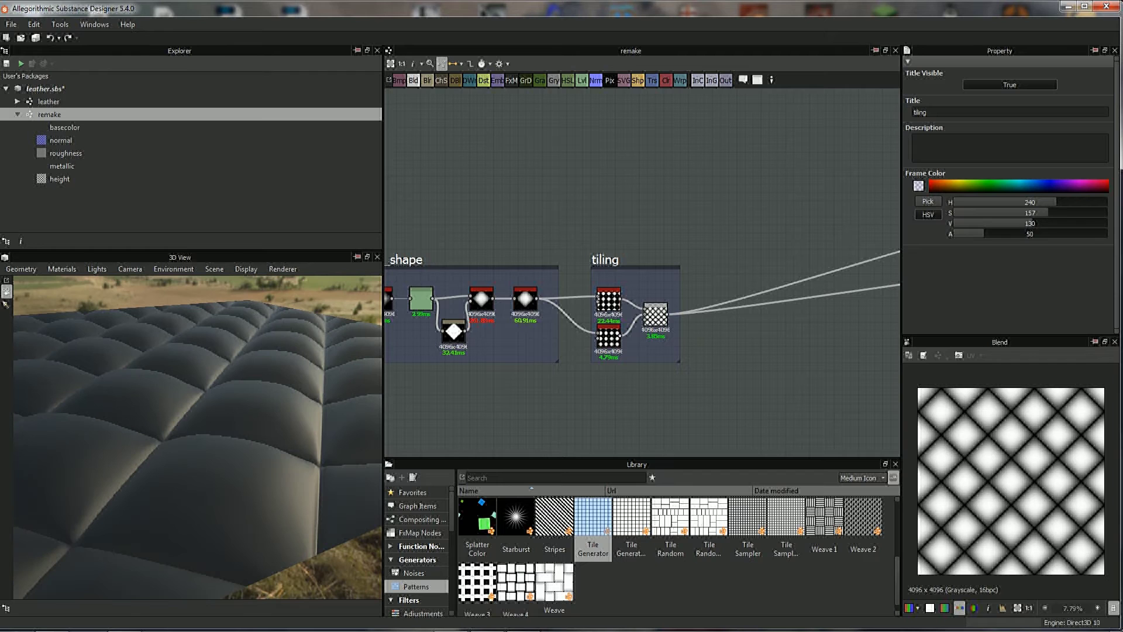
pyautogui.moveTo(585, 328)
pyautogui.mouseDown(button='middle')
pyautogui.moveTo(733, 327)
pyautogui.moveTo(456, 328)
pyautogui.mouseUp(button='middle')
pyautogui.scroll(2, 425, 328)
pyautogui.scroll(1, 425, 328)
# - Widen the main_shape frame and add a Levels node after Blur HQ Grayscale
pyautogui.moveTo(604, 389); pyautogui.dragTo(637, 390)
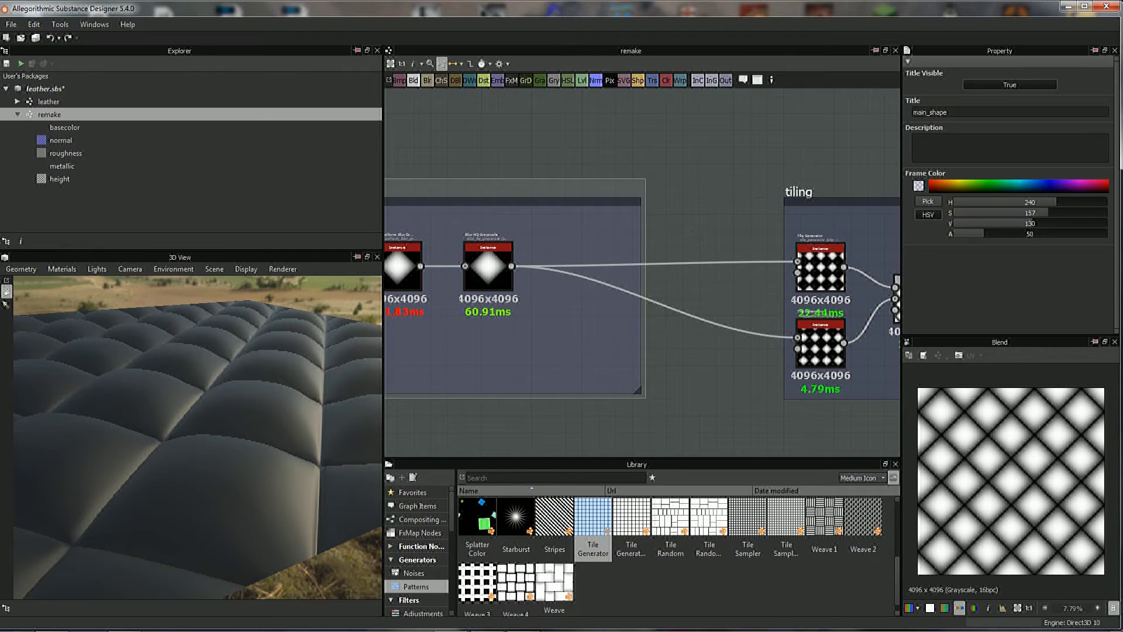
pyautogui.click(488, 266)
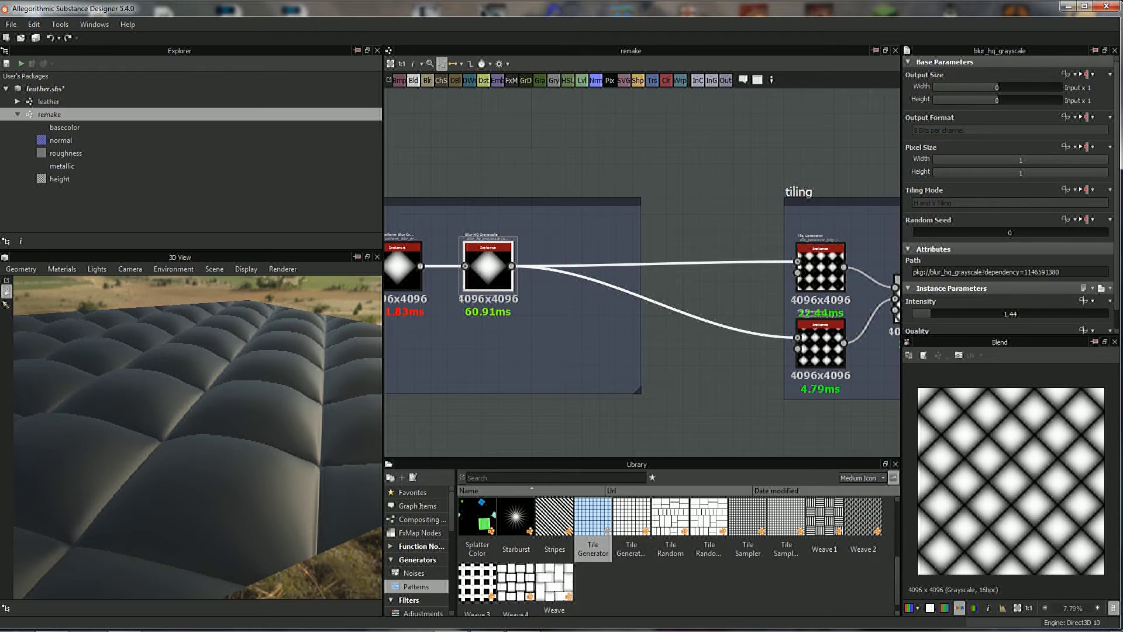
pyautogui.click(582, 80)
# - Darken the diamond in Levels by lowering the white level and adjusting midtones
pyautogui.scroll(3, 584, 300)
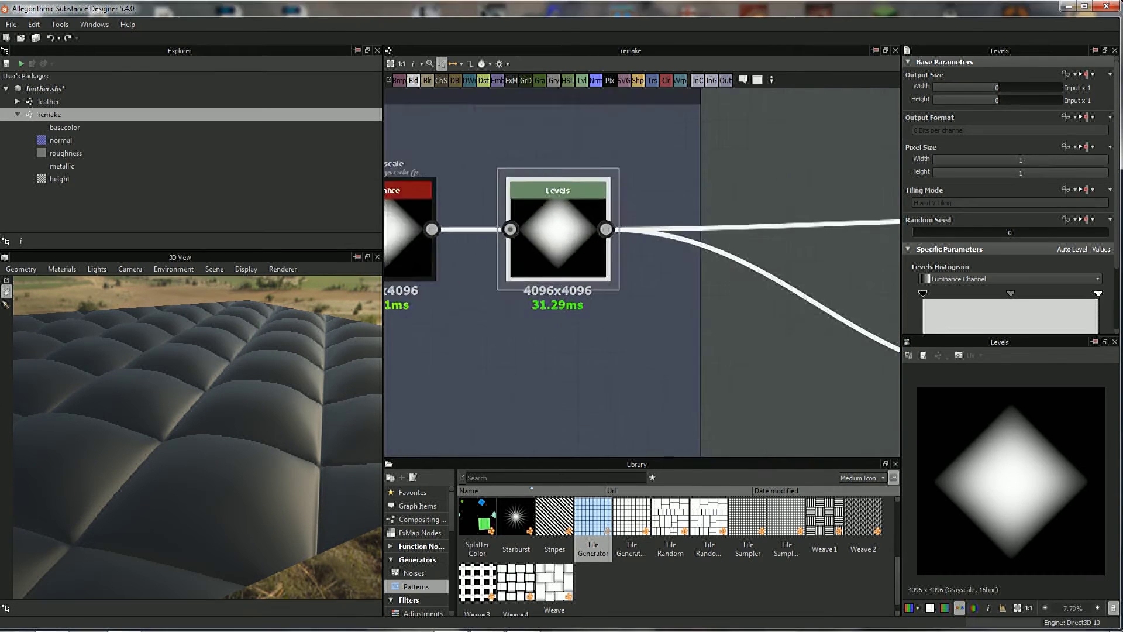
pyautogui.scroll(2, 416, 175)
pyautogui.scroll(-3, 1006, 176)
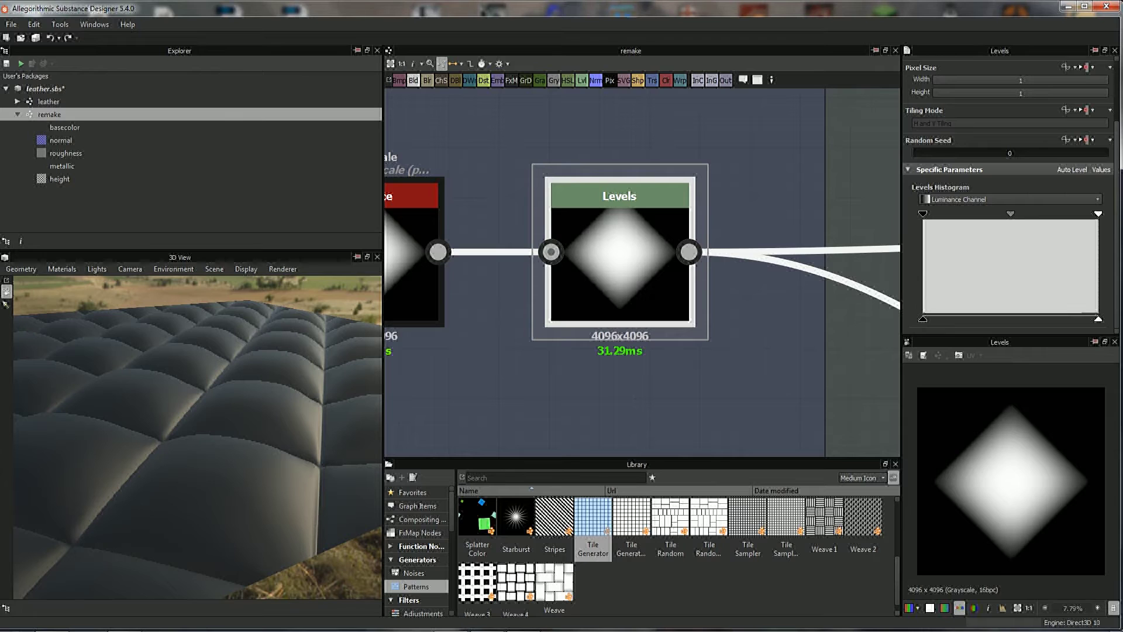
pyautogui.moveTo(1098, 319); pyautogui.dragTo(1022, 319)
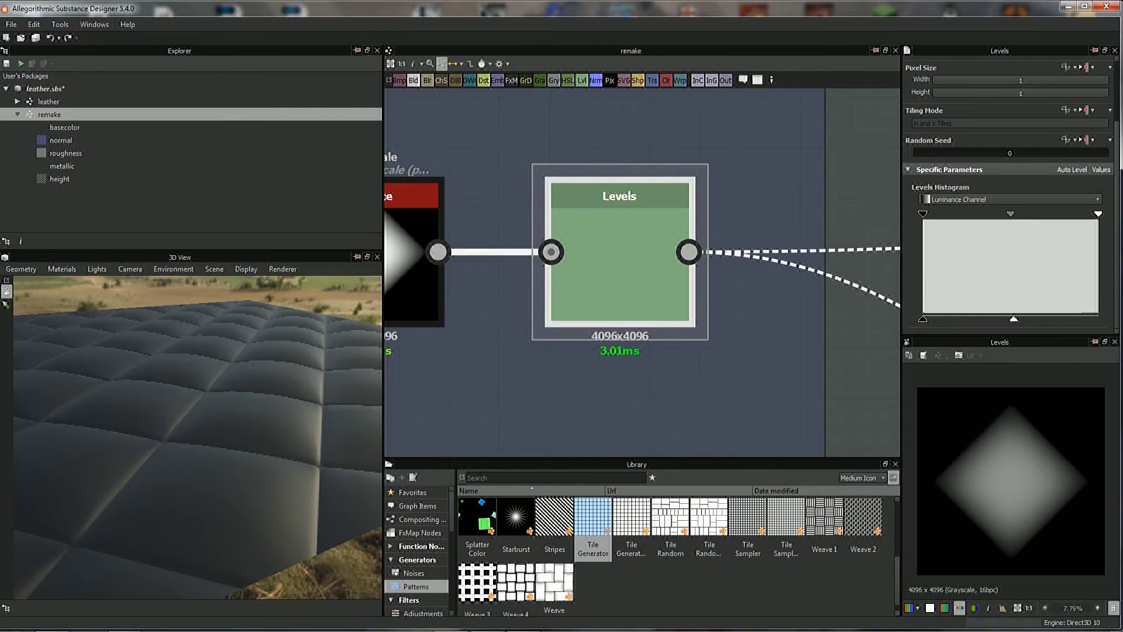
pyautogui.moveTo(1014, 319); pyautogui.dragTo(1002, 319)
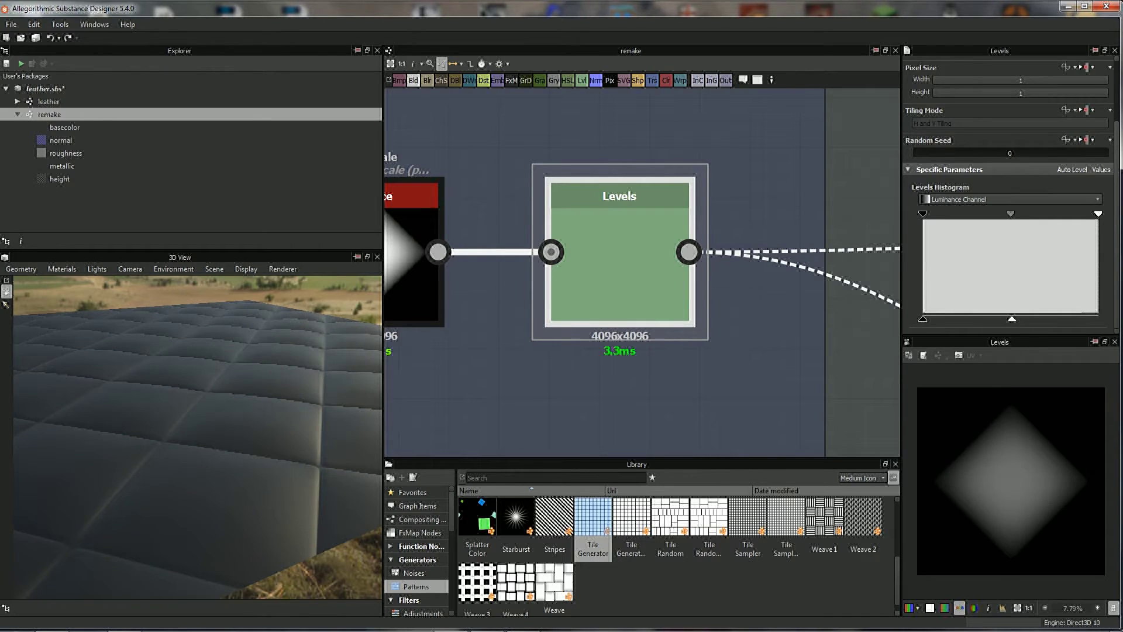
pyautogui.moveTo(1012, 319); pyautogui.dragTo(1023, 319)
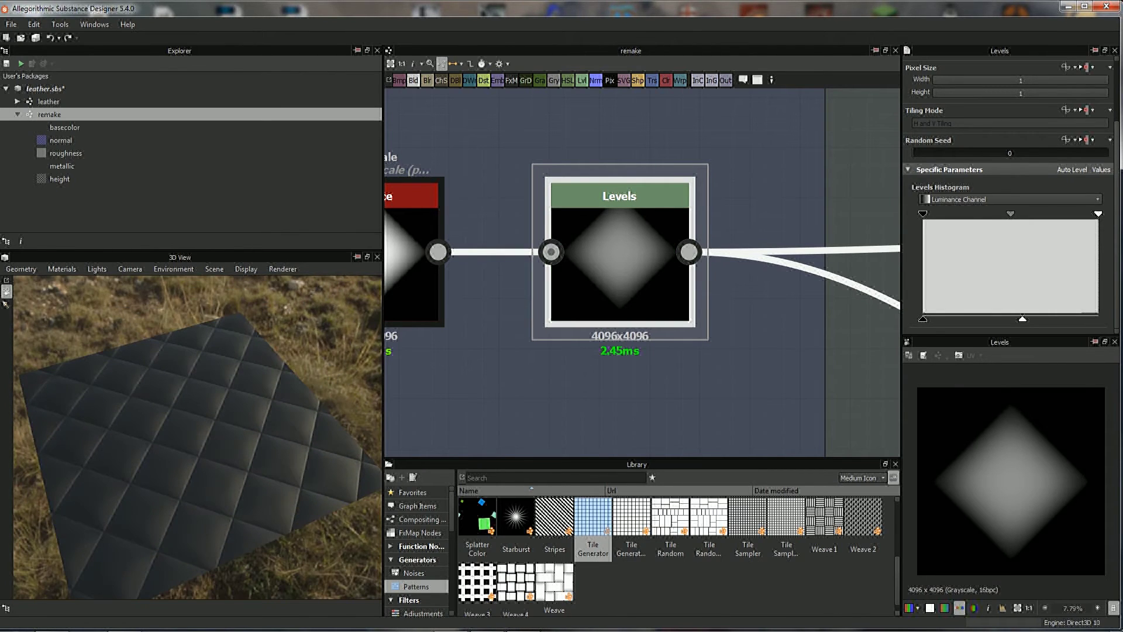
pyautogui.scroll(-3, 663, 369)
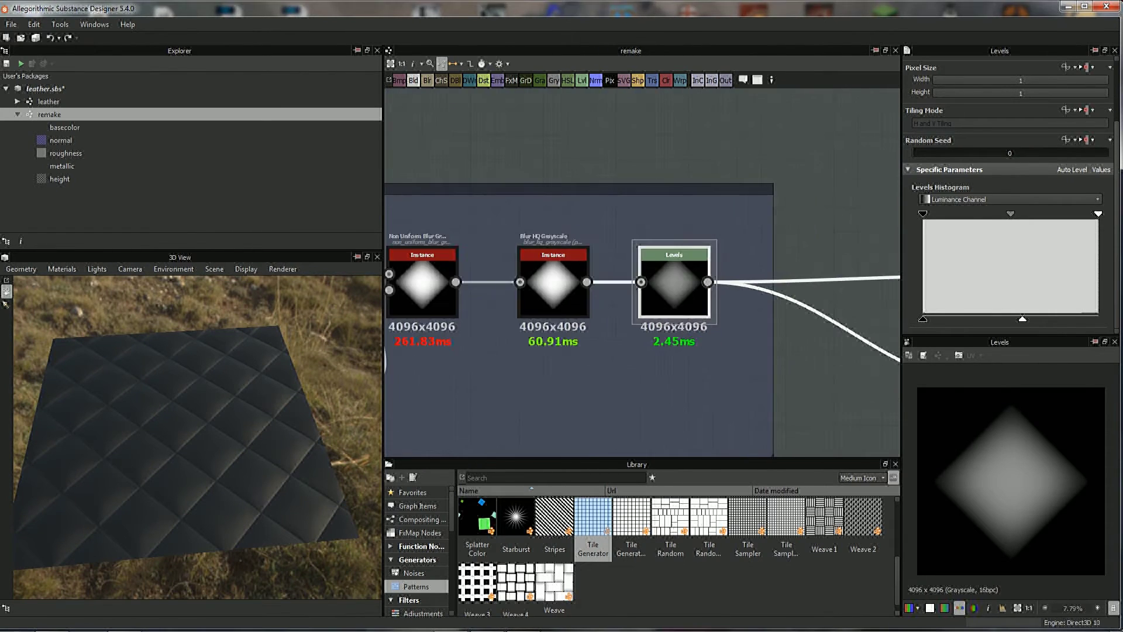
pyautogui.scroll(-3, 664, 369)
pyautogui.scroll(-2, 663, 368)
pyautogui.scroll(2, 714, 269)
pyautogui.scroll(2, 713, 269)
pyautogui.scroll(2, 714, 270)
pyautogui.scroll(-2, 567, 306)
pyautogui.scroll(-2, 567, 306)
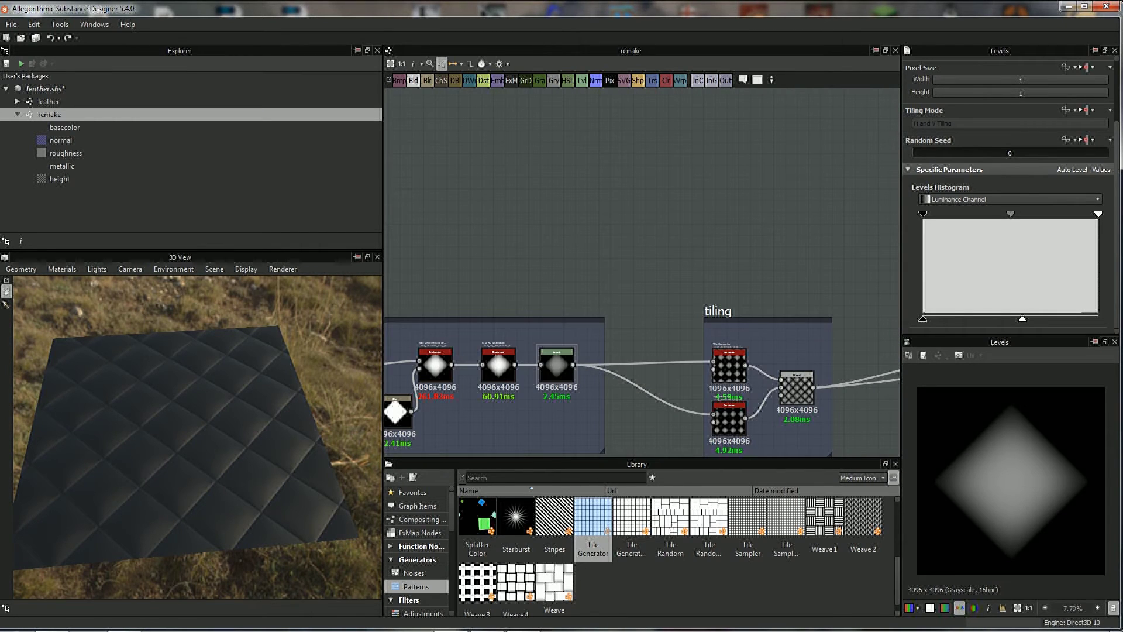
pyautogui.scroll(2, 418, 399)
pyautogui.moveTo(175, 439)
pyautogui.mouseDown()
pyautogui.moveTo(222, 421)
pyautogui.moveTo(176, 427)
pyautogui.moveTo(134, 410)
pyautogui.mouseUp()
pyautogui.scroll(5, 199, 438)
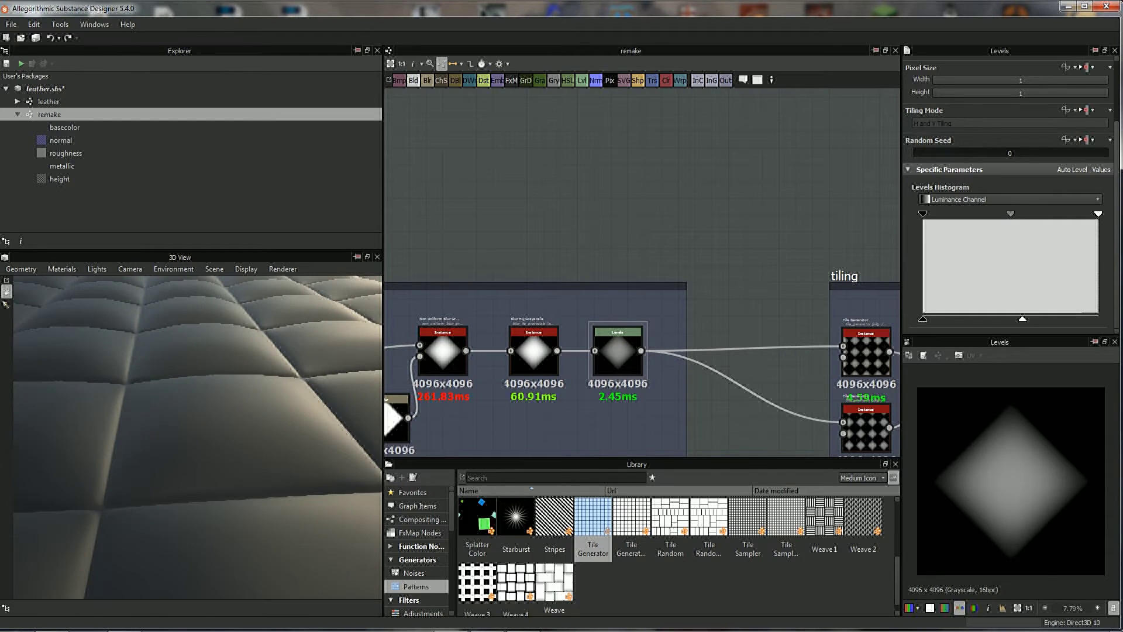
pyautogui.moveTo(199, 439)
pyautogui.mouseDown()
pyautogui.moveTo(175, 392)
pyautogui.moveTo(176, 432)
pyautogui.mouseUp()
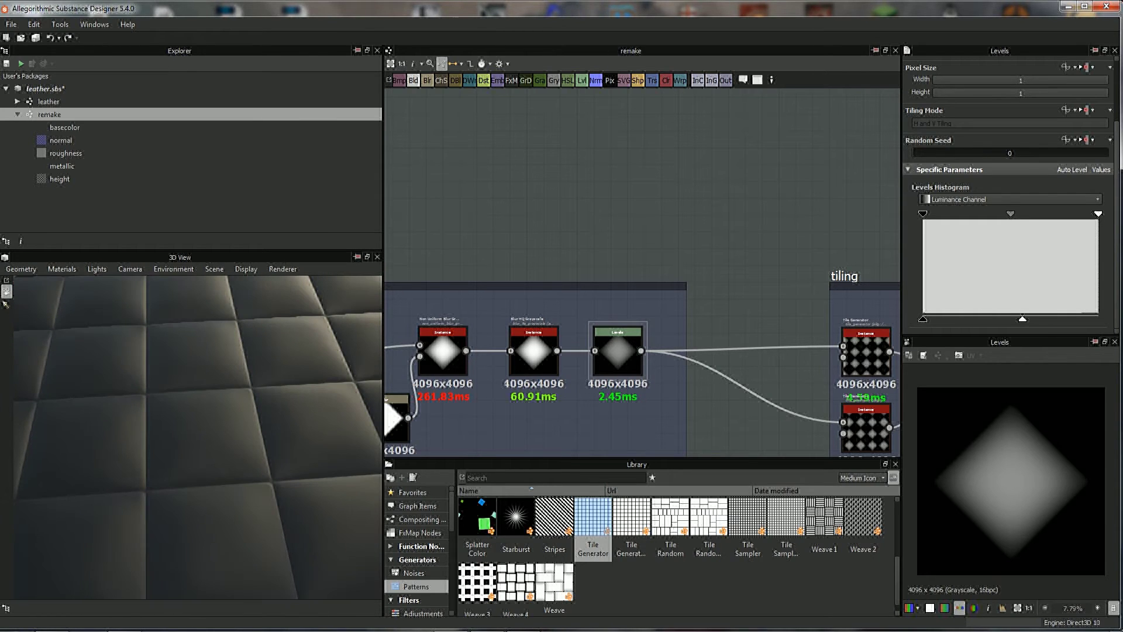
pyautogui.moveTo(585, 234); pyautogui.dragTo(613, 308, button='middle')
pyautogui.scroll(3, 672, 550)
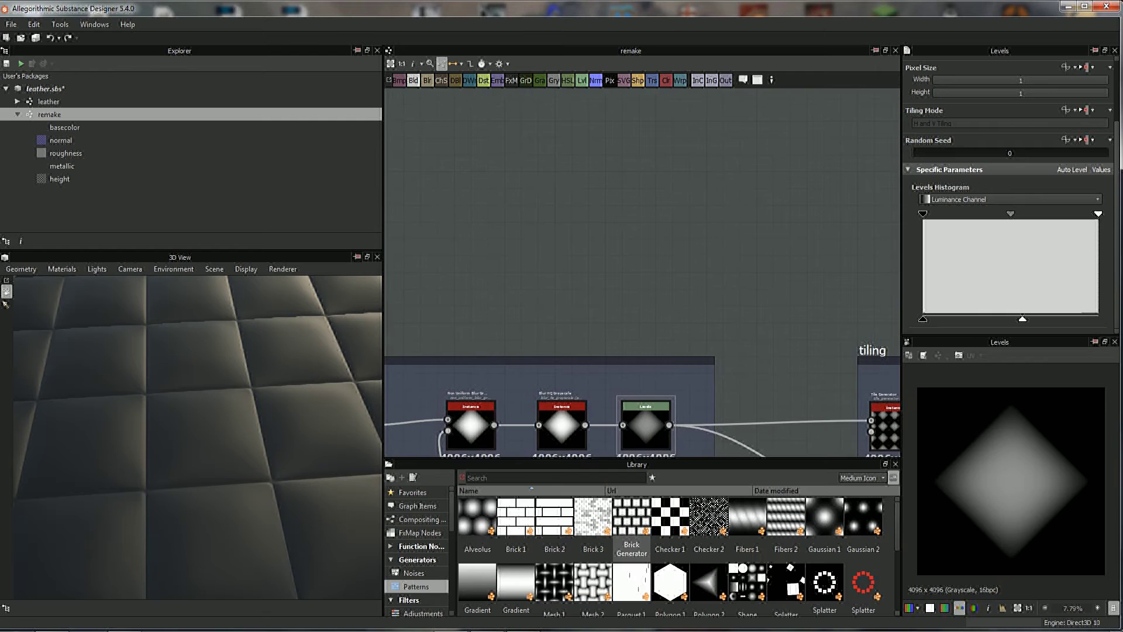
# - Add a Cells 3 noise node from the Library's Noises section to the remake graph
pyautogui.click(414, 573)
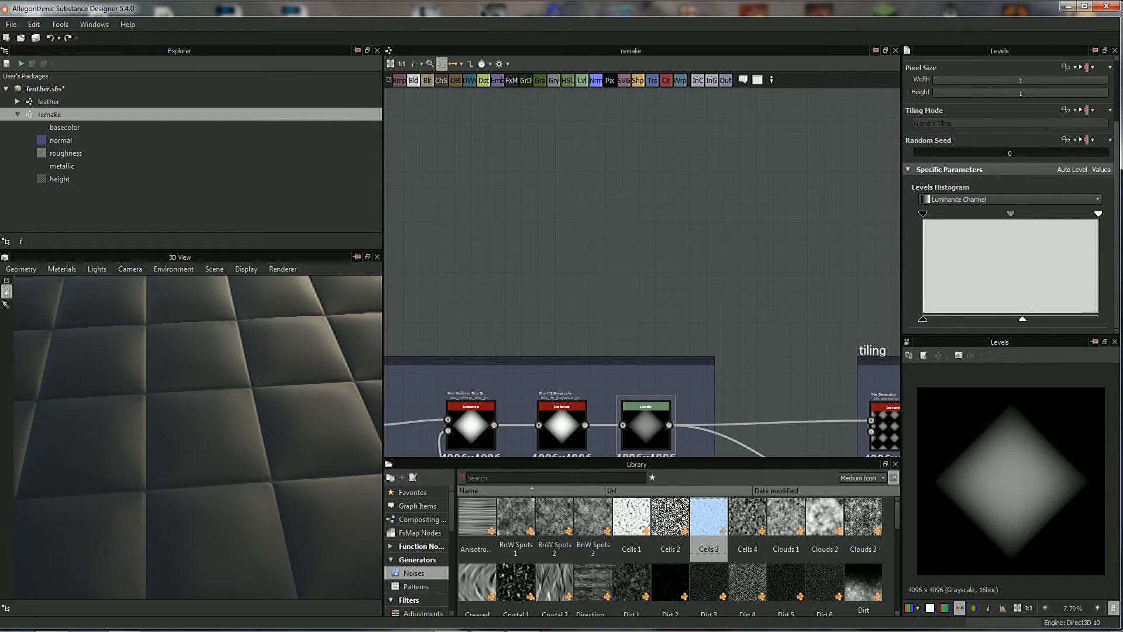
pyautogui.moveTo(709, 517)
pyautogui.mouseDown()
pyautogui.moveTo(598, 197)
pyautogui.moveTo(631, 215)
pyautogui.mouseUp()
pyautogui.scroll(-1, 574, 199)
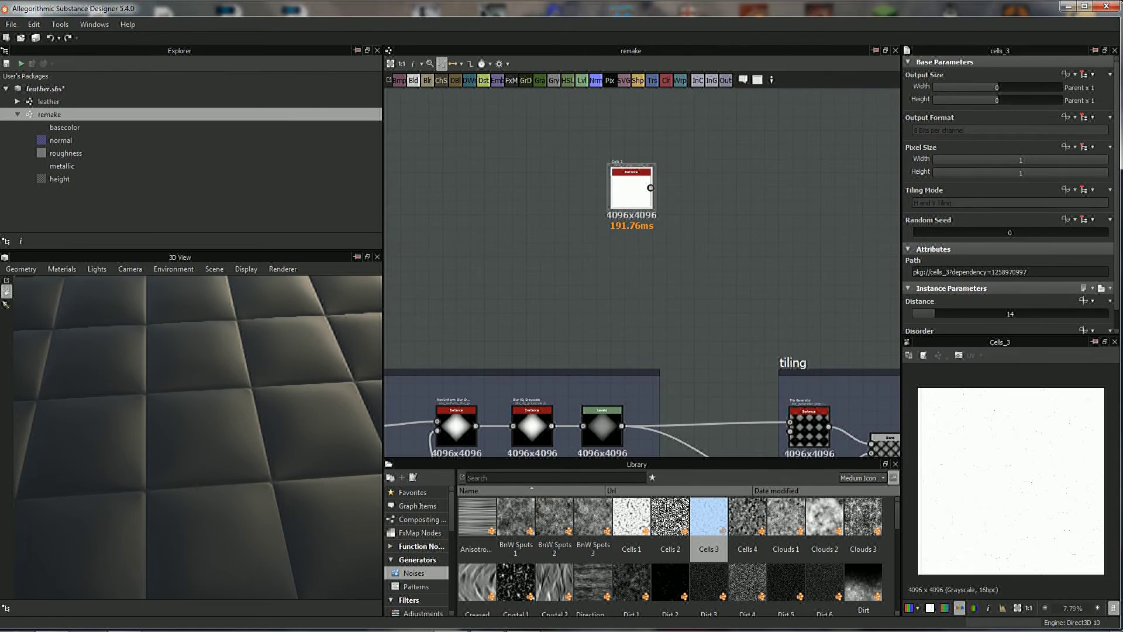
pyautogui.scroll(3, 677, 295)
pyautogui.scroll(-1, 1011, 234)
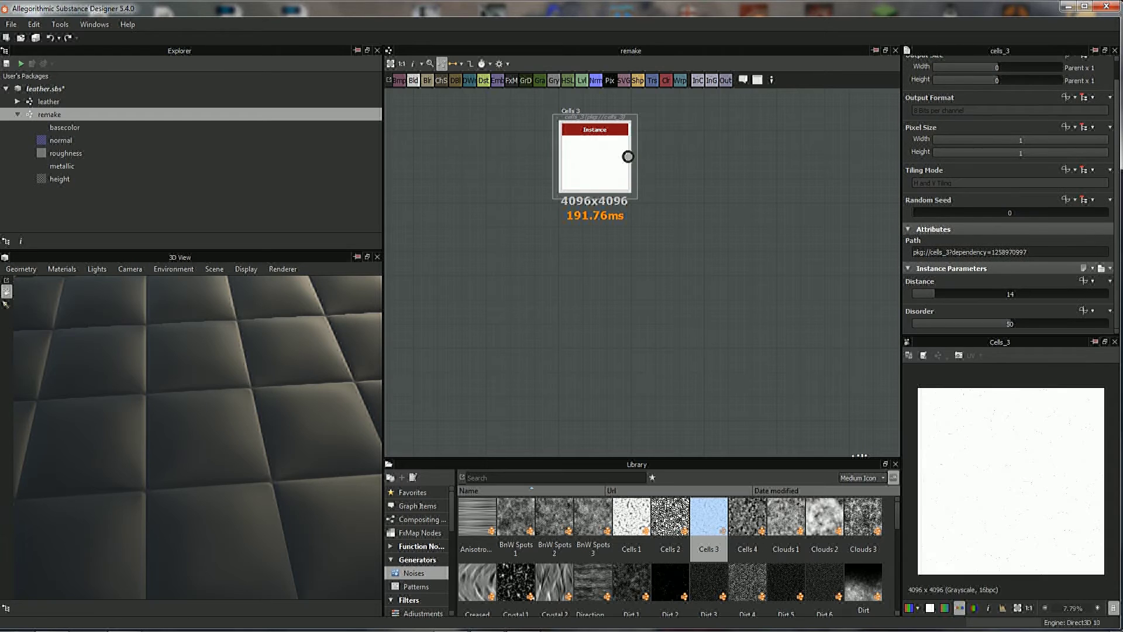
pyautogui.scroll(2, 1011, 481)
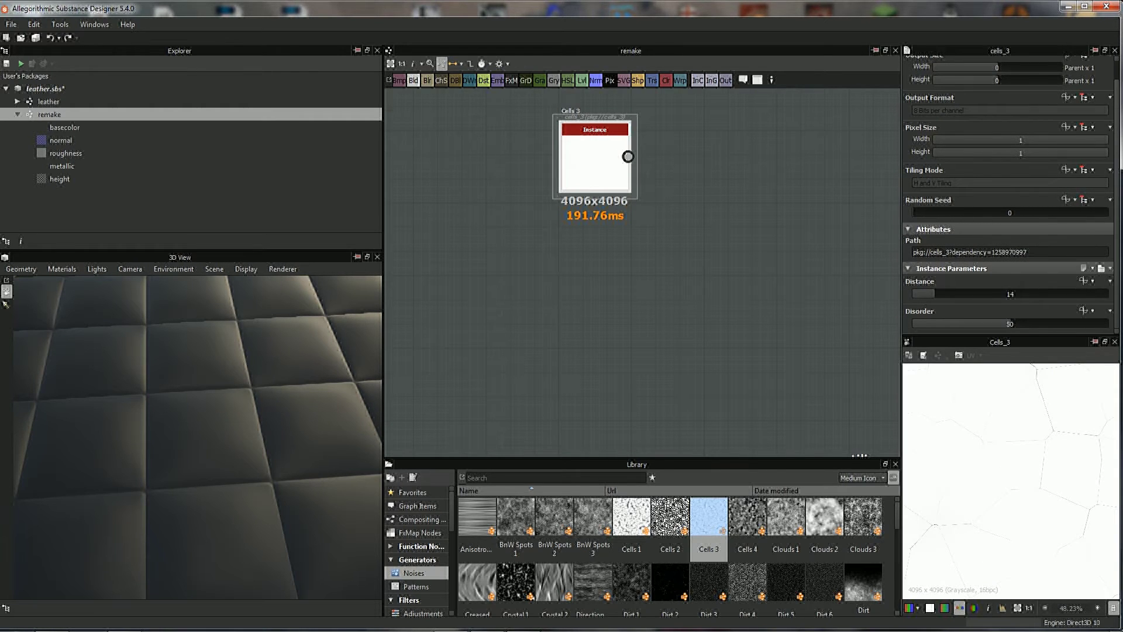
# - Widen the properties and 2D panels and raise the Cells 3 Distance from 14 to 128
pyautogui.moveTo(901, 234); pyautogui.dragTo(801, 234)
pyautogui.scroll(-3, 936, 374)
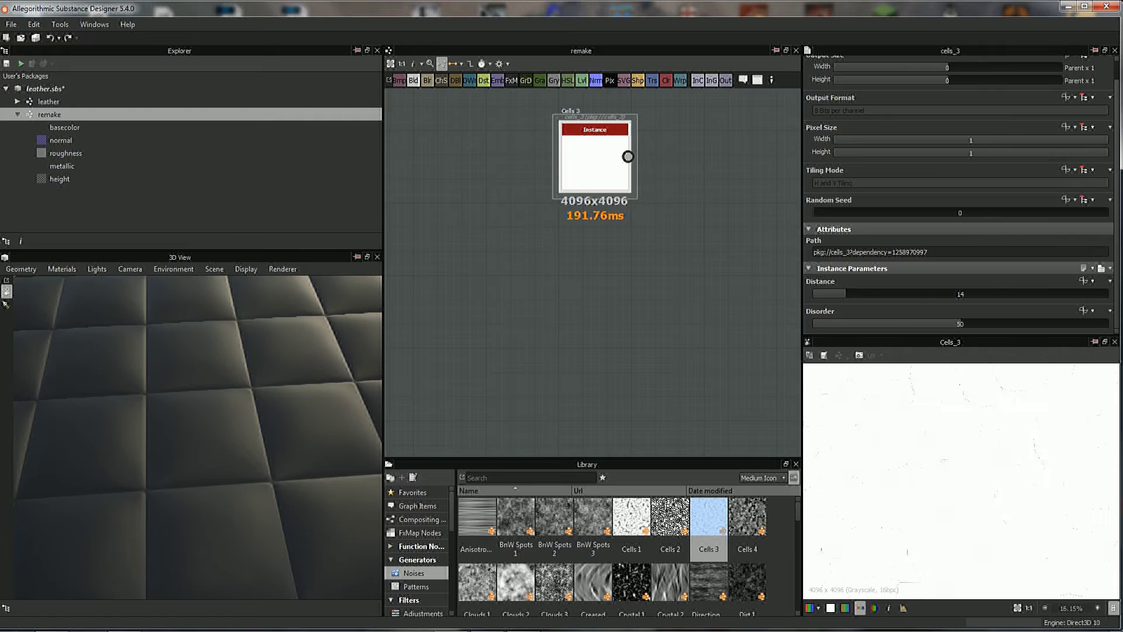
pyautogui.scroll(-3, 961, 480)
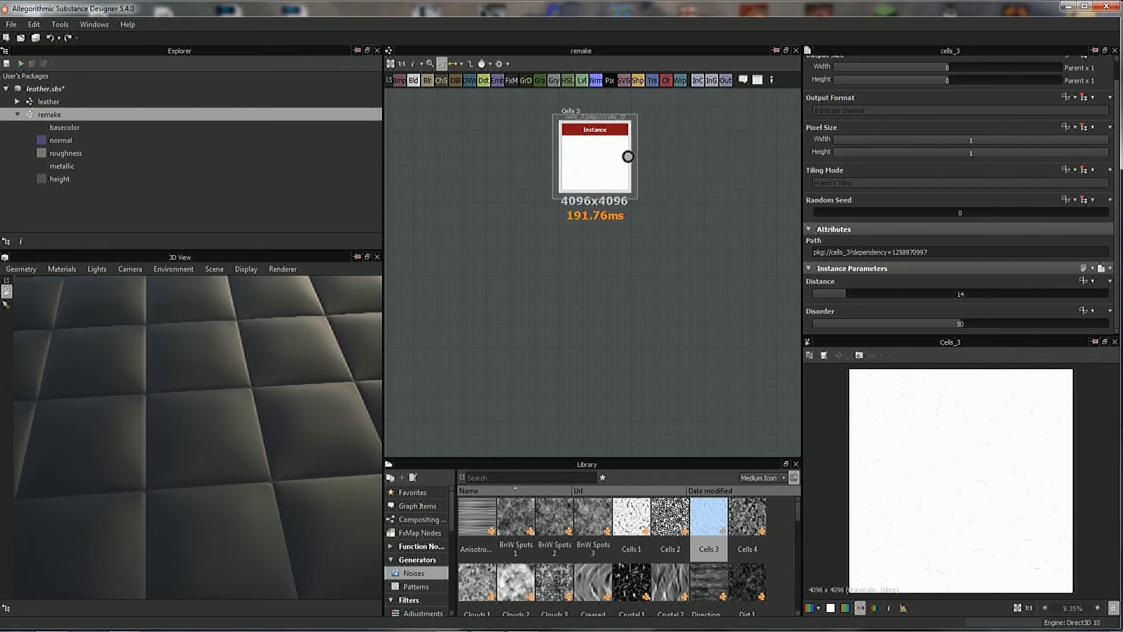
pyautogui.scroll(3, 961, 480)
pyautogui.scroll(-3, 962, 480)
pyautogui.moveTo(845, 294); pyautogui.dragTo(1109, 293)
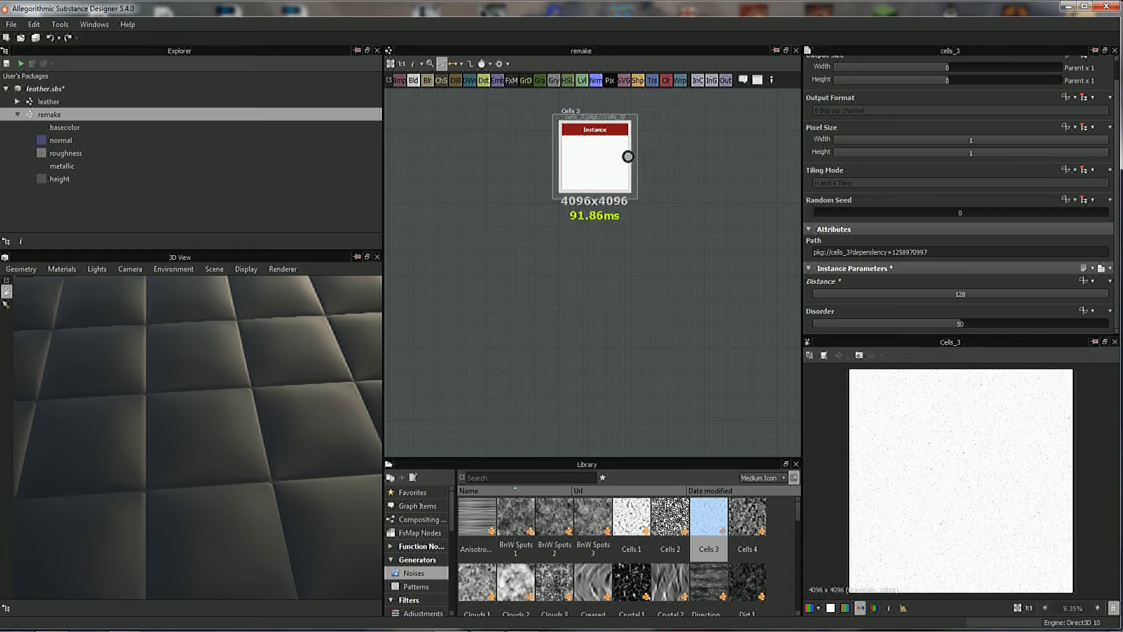
pyautogui.scroll(5, 961, 480)
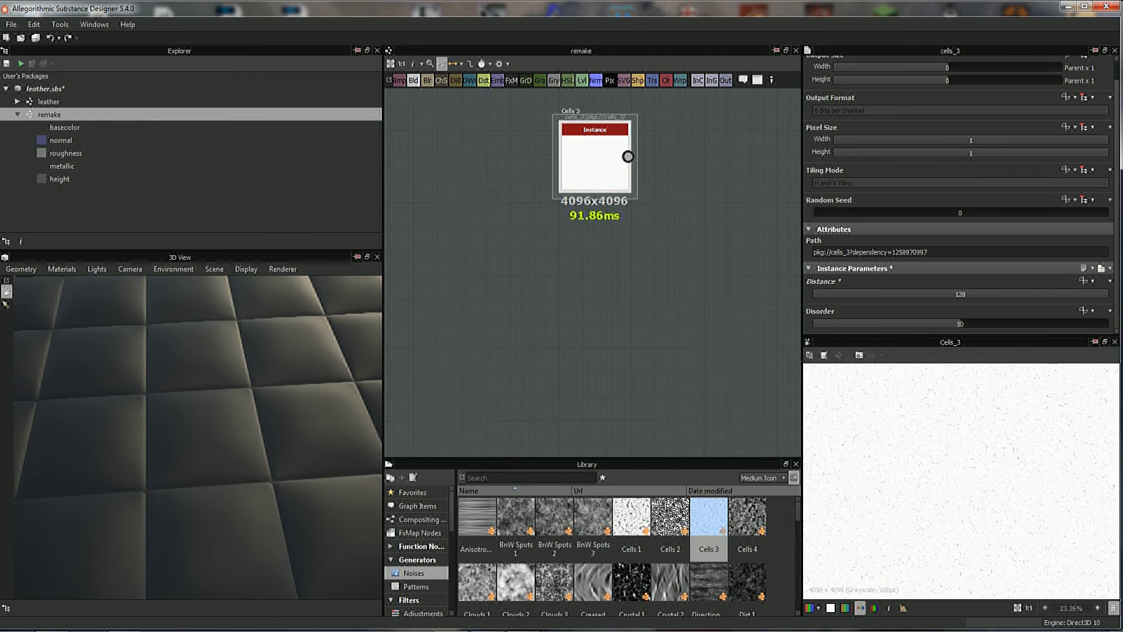
pyautogui.scroll(5, 961, 480)
pyautogui.scroll(10, 961, 480)
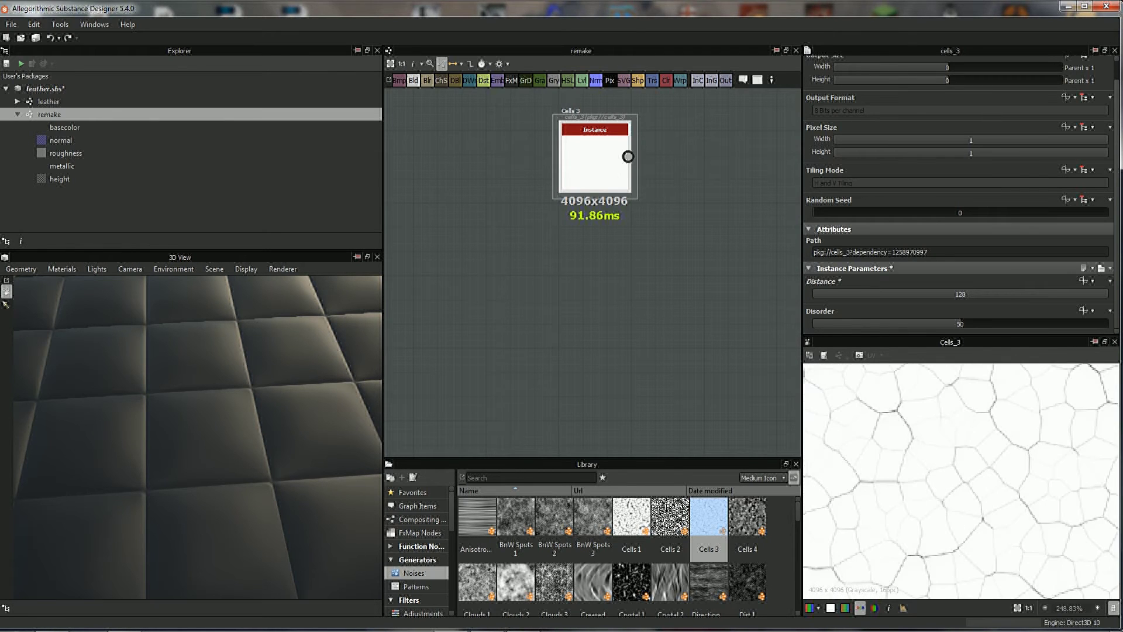
pyautogui.scroll(-2, 961, 480)
pyautogui.scroll(-2, 961, 479)
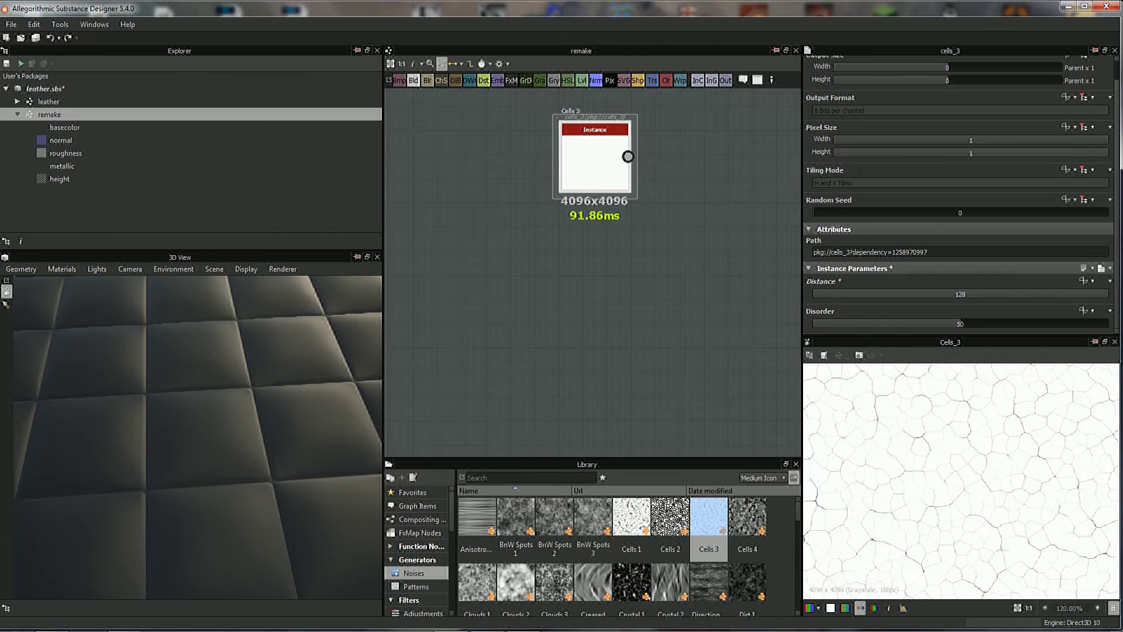
pyautogui.scroll(-2, 961, 479)
pyautogui.scroll(-1, 961, 479)
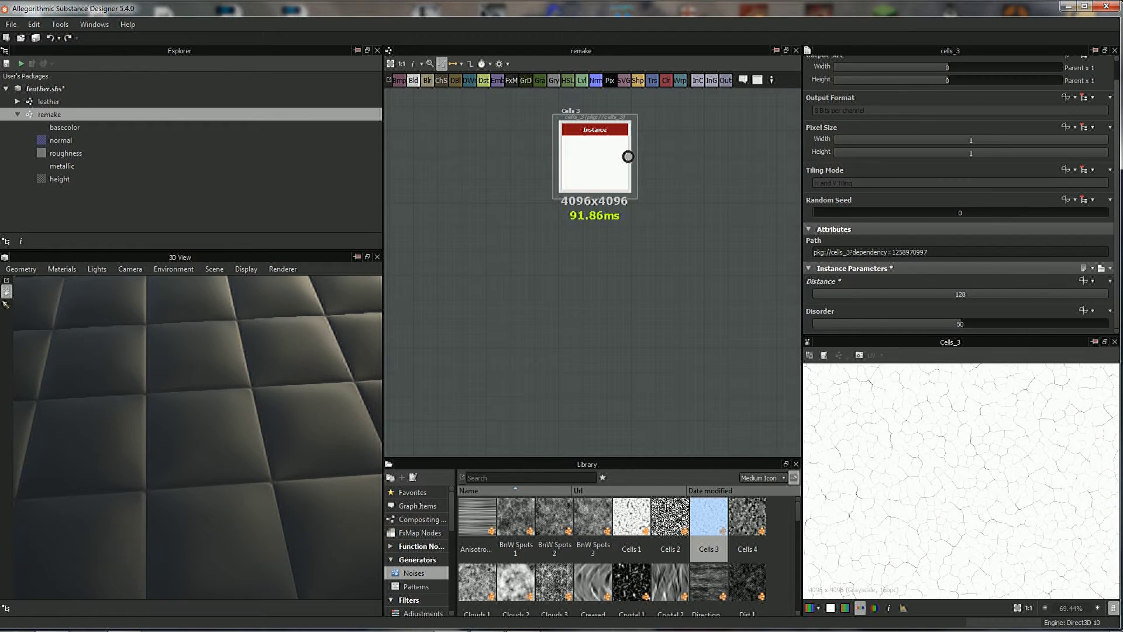
pyautogui.rightClick(630, 285)
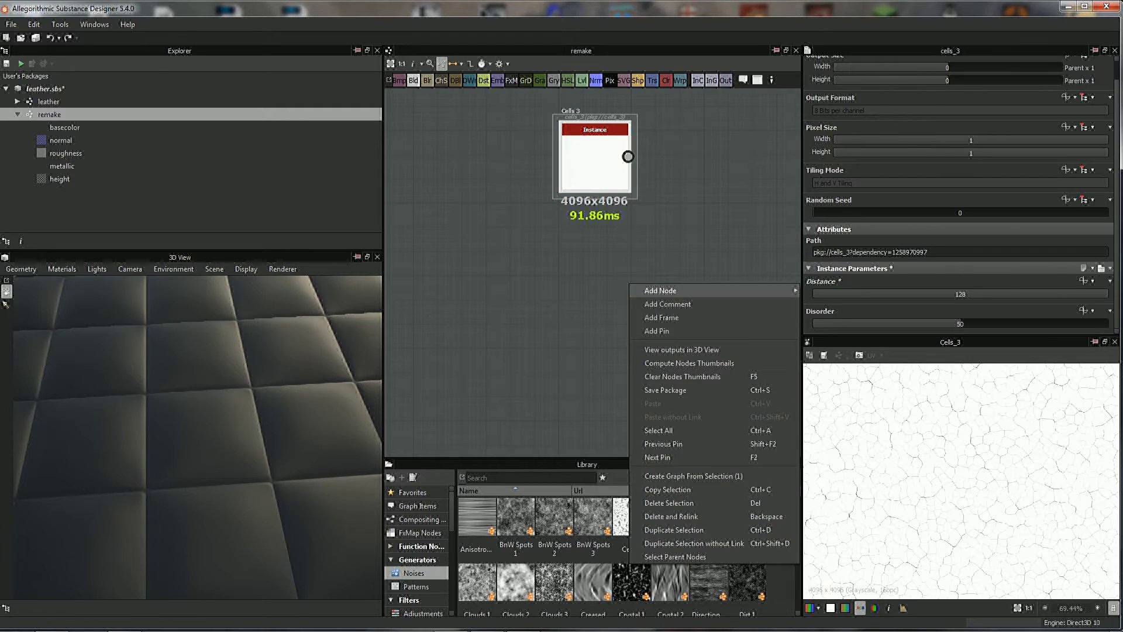
# - Duplicate the Cells 3 node and set the copy's Disorder to about 27
pyautogui.click(570, 173)
pyautogui.rightClick(570, 174)
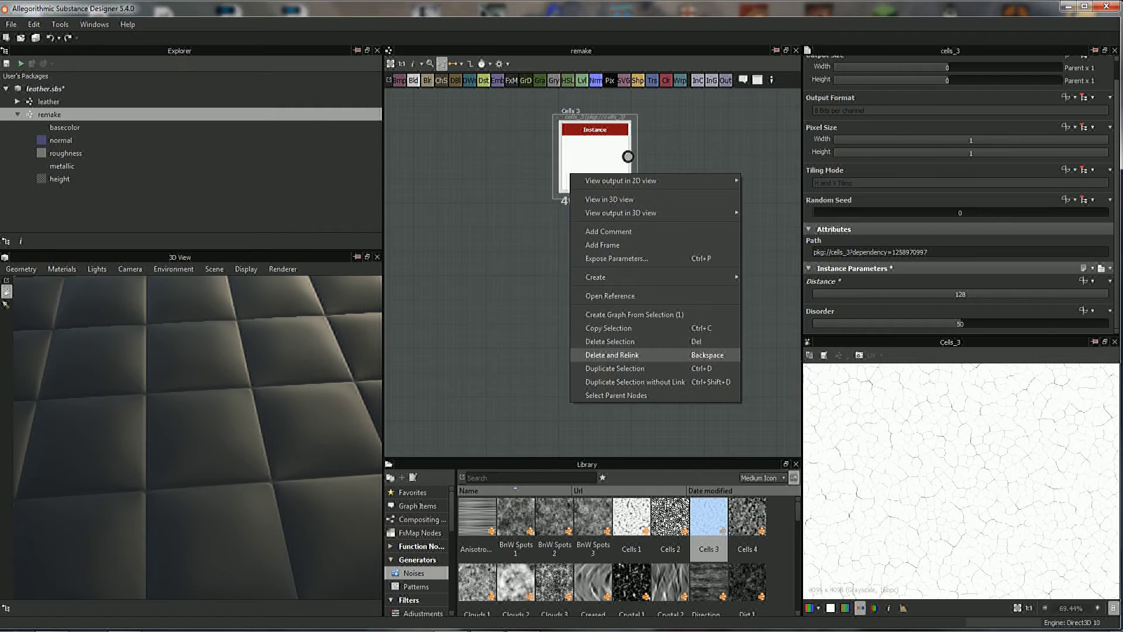
pyautogui.click(614, 368)
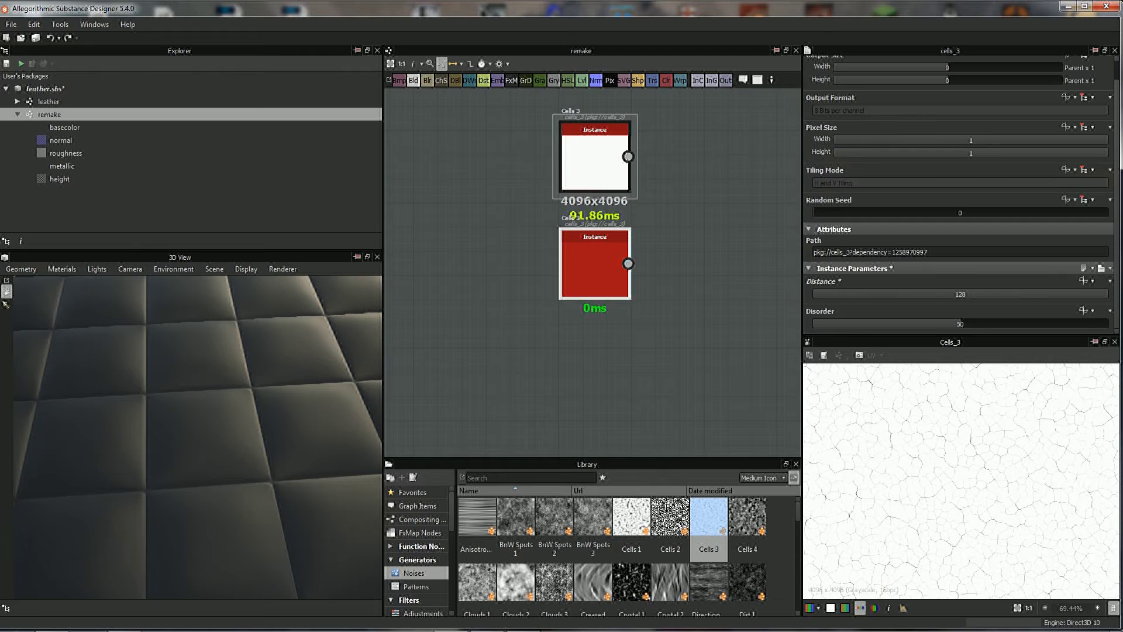
pyautogui.moveTo(960, 323)
pyautogui.mouseDown()
pyautogui.moveTo(876, 324)
pyautogui.moveTo(894, 324)
pyautogui.mouseUp()
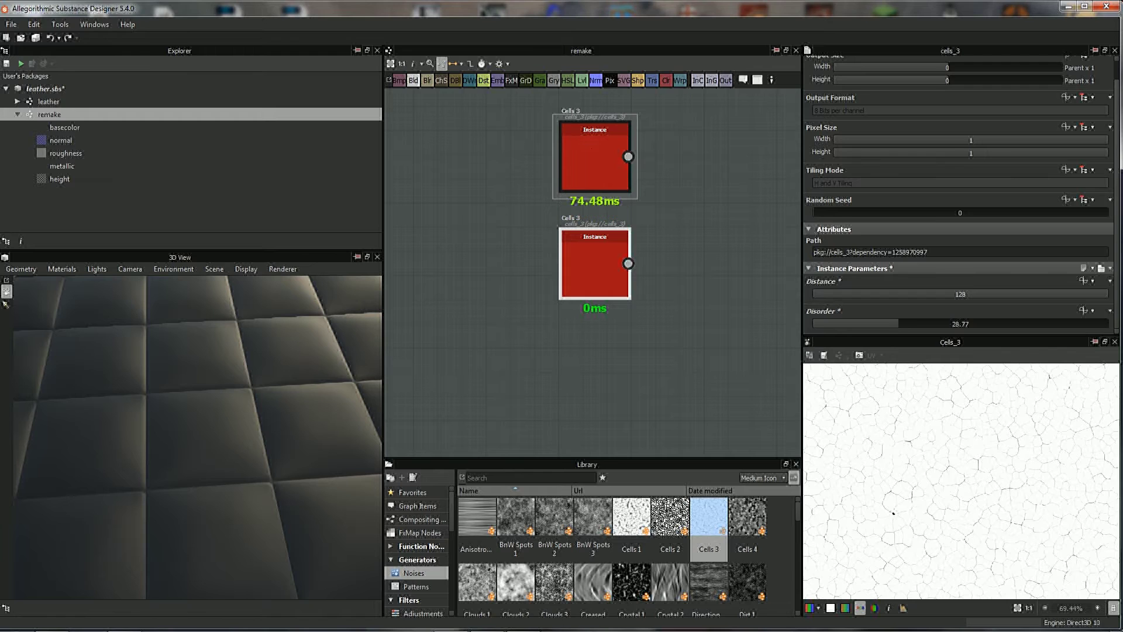
pyautogui.moveTo(643, 292)
pyautogui.mouseDown(button='middle')
pyautogui.moveTo(610, 328)
pyautogui.moveTo(625, 354)
pyautogui.mouseUp(button='middle')
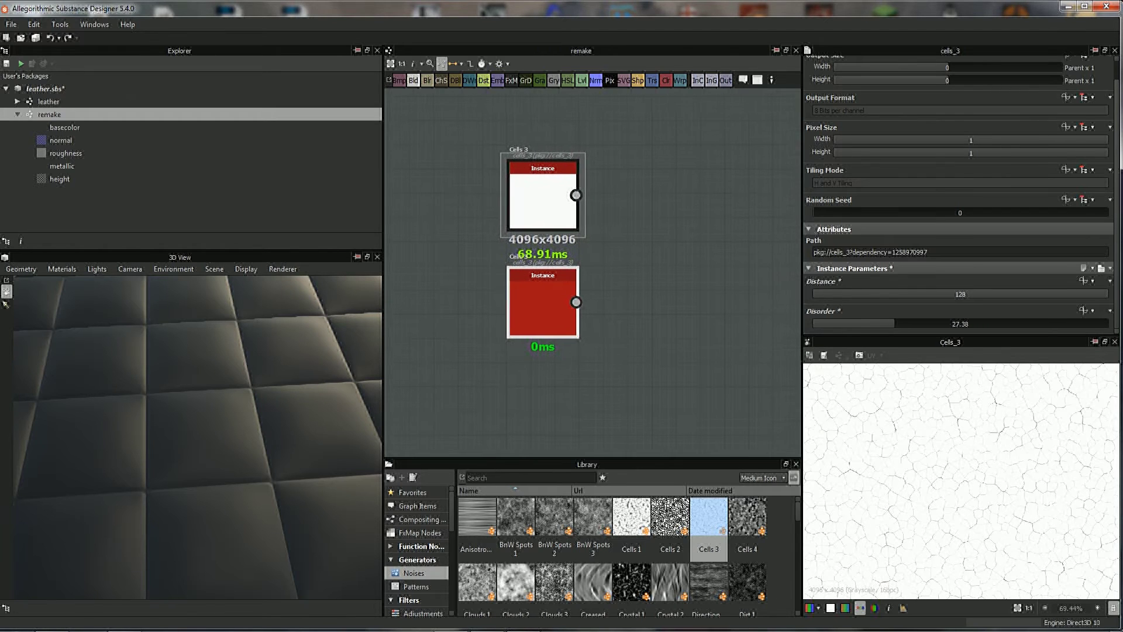
# - Feed both Cells 3 nodes into a new Blend node set to Multiply
pyautogui.click(413, 80)
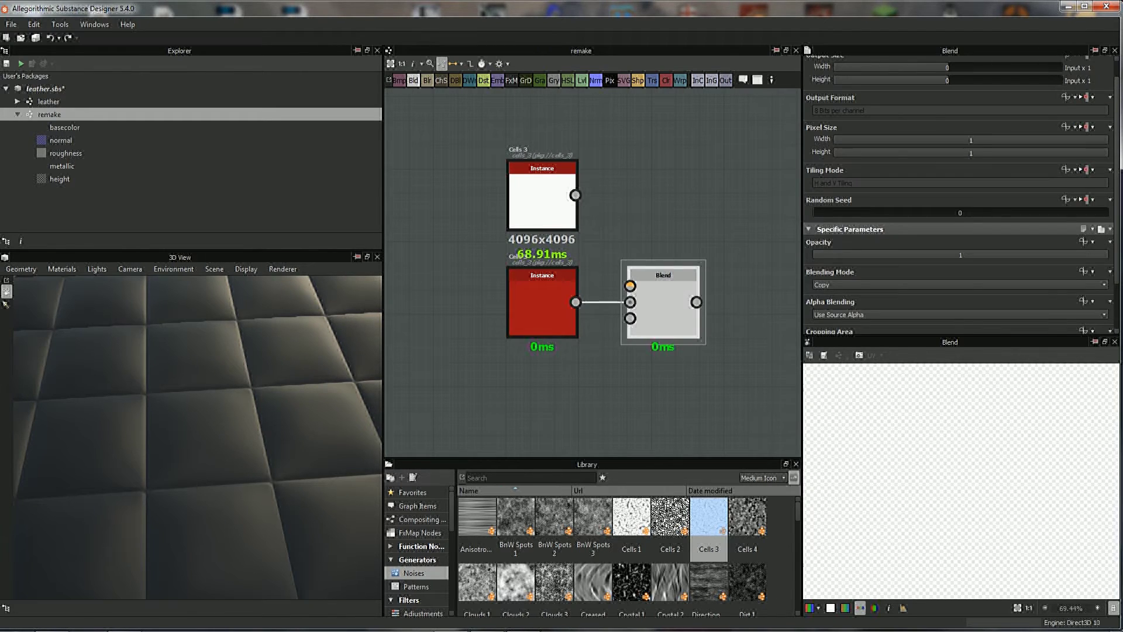
pyautogui.moveTo(659, 300); pyautogui.dragTo(663, 249)
pyautogui.moveTo(575, 195); pyautogui.dragTo(630, 237)
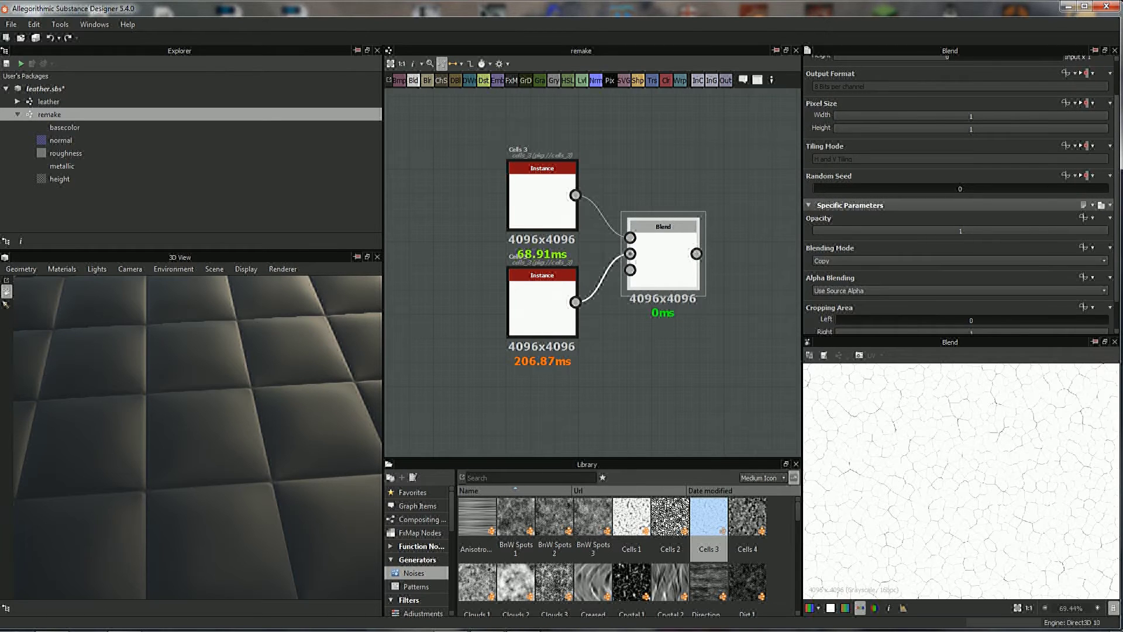
pyautogui.click(959, 261)
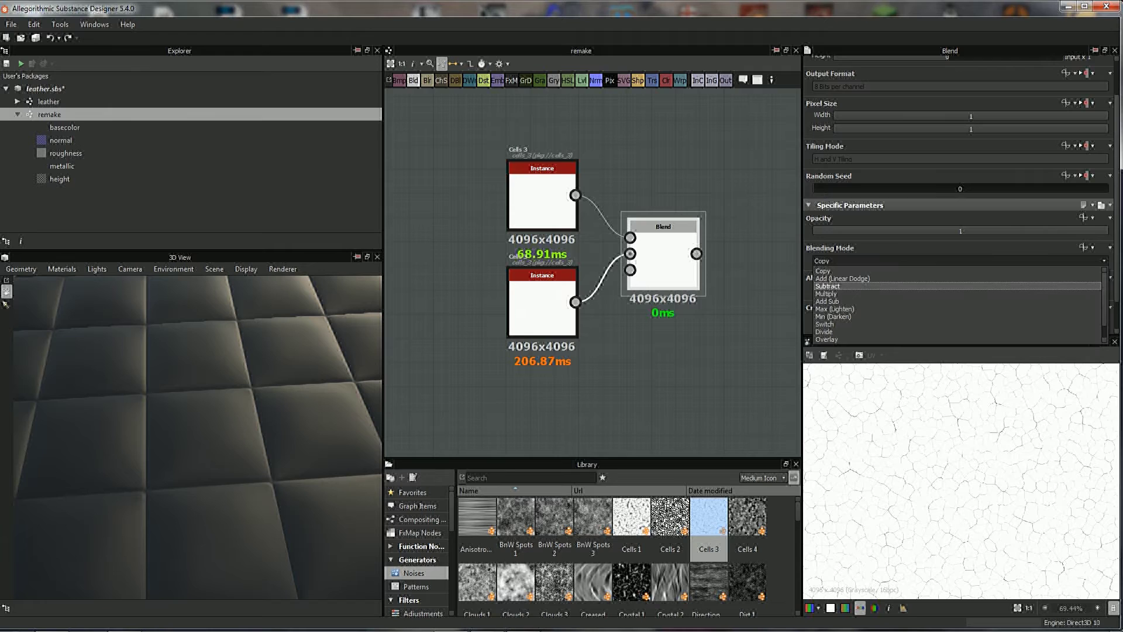
pyautogui.press('Escape')
pyautogui.moveTo(643, 263); pyautogui.dragTo(630, 300, button='middle')
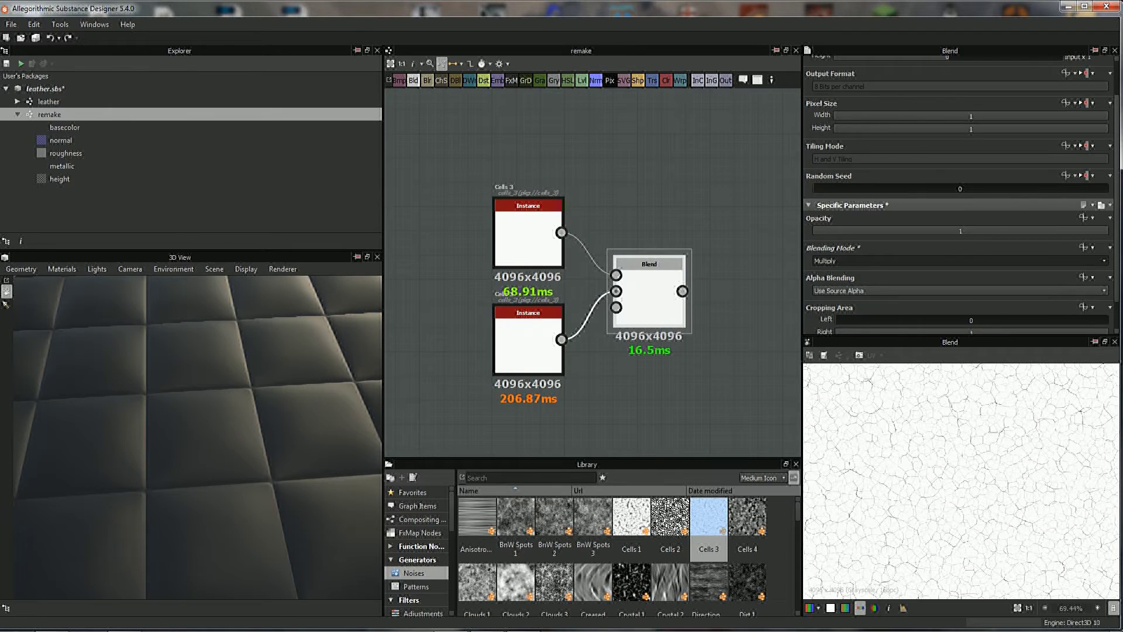
pyautogui.scroll(-5, 961, 481)
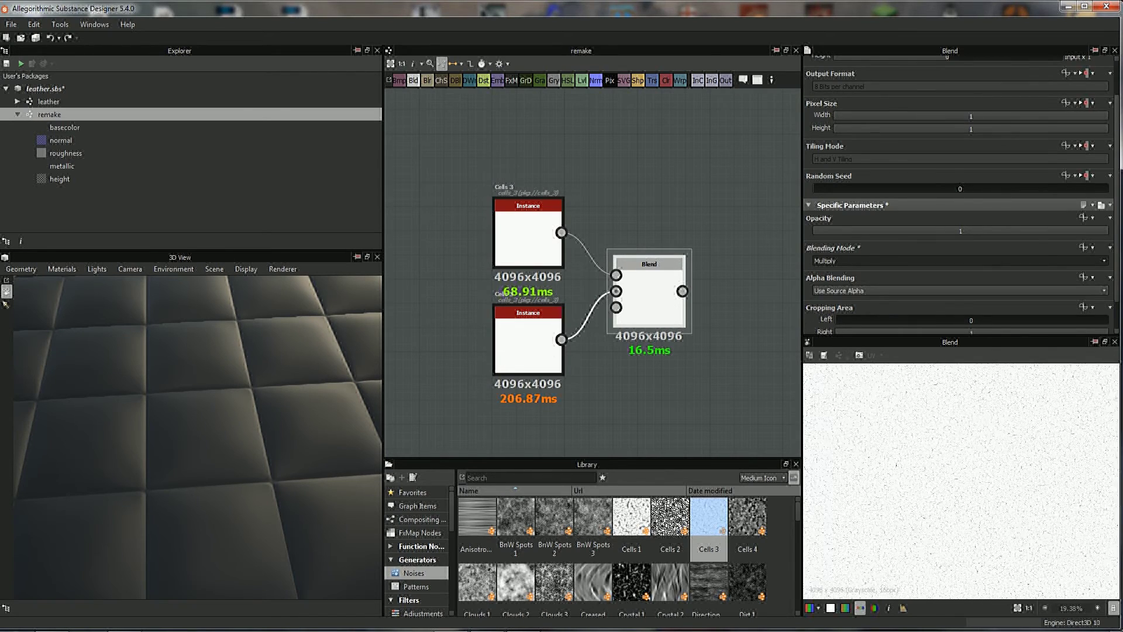
pyautogui.scroll(4, 959, 480)
pyautogui.scroll(-3, 680, 406)
pyautogui.moveTo(644, 293); pyautogui.dragTo(421, 129, button='middle')
pyautogui.scroll(-1, 708, 357)
pyautogui.scroll(2, 708, 356)
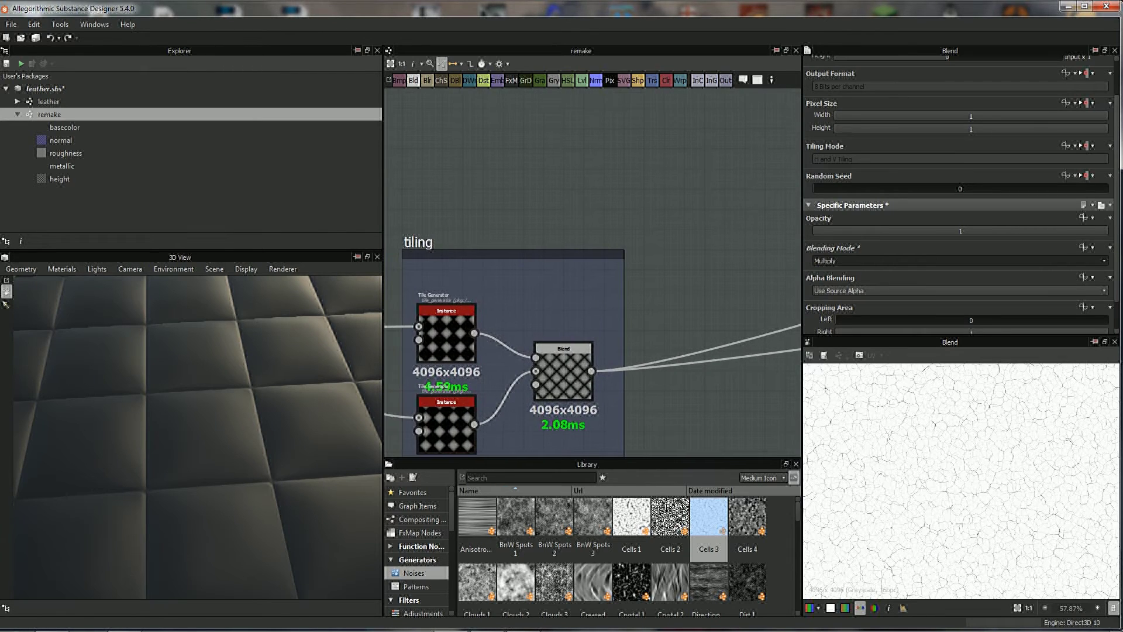
# - Add a Blend node fed by the tiling output and the crack Blend
pyautogui.scroll(1, 772, 401)
pyautogui.scroll(1, 721, 352)
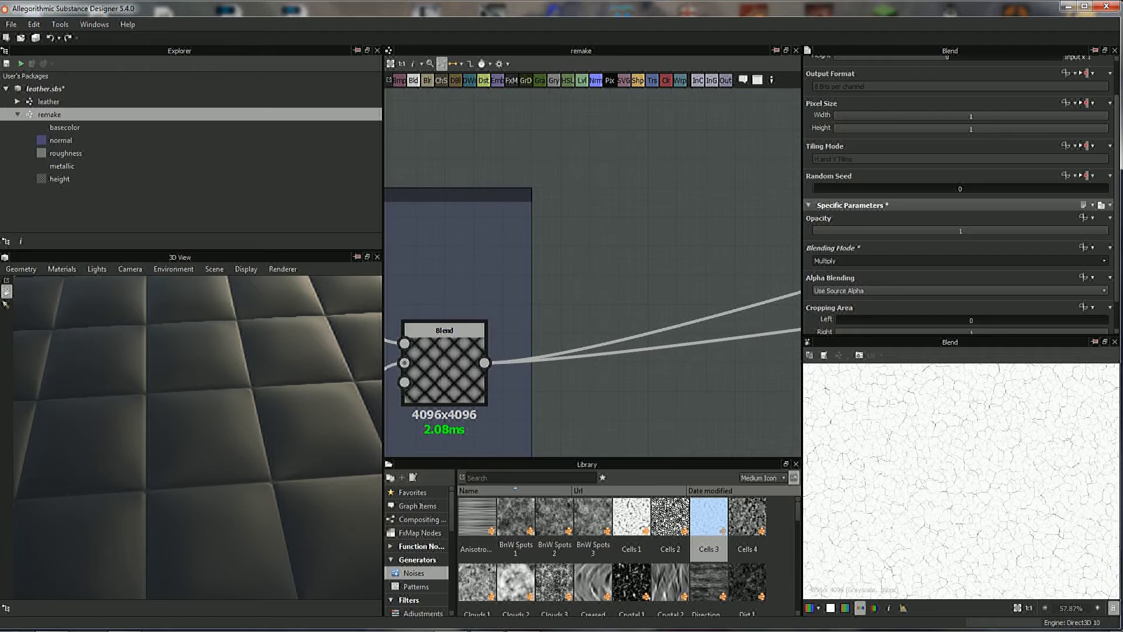
pyautogui.rightClick(664, 271)
pyautogui.press('Escape')
pyautogui.scroll(-2, 495, 330)
pyautogui.moveTo(609, 251); pyautogui.dragTo(682, 229)
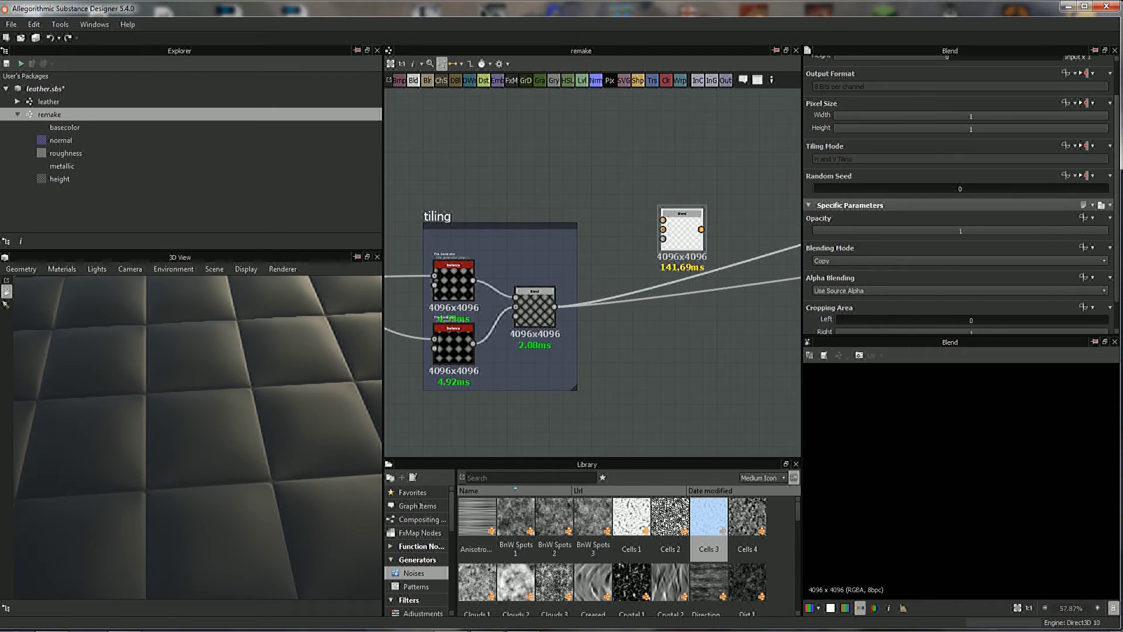
pyautogui.moveTo(554, 307); pyautogui.dragTo(663, 229)
pyautogui.scroll(-3, 709, 313)
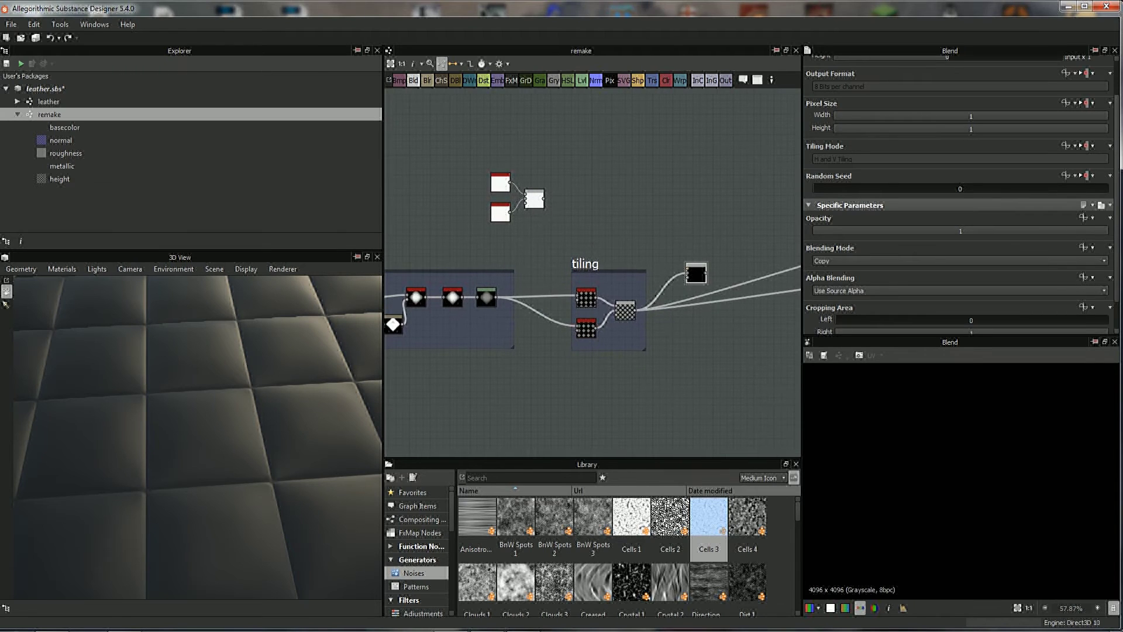
pyautogui.moveTo(586, 208); pyautogui.dragTo(688, 270)
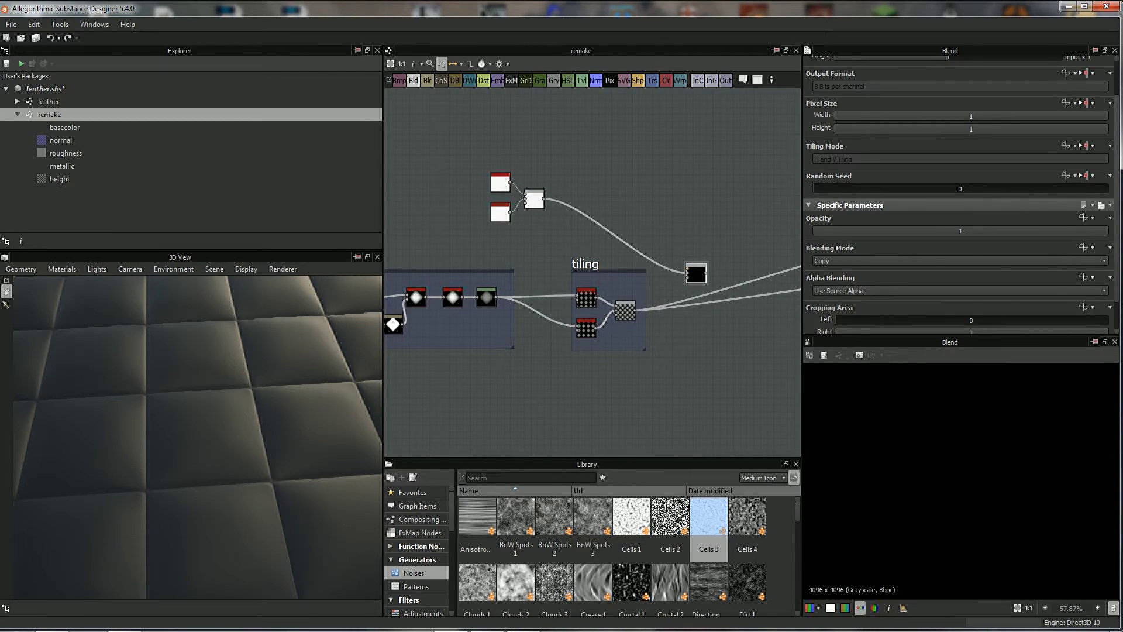
pyautogui.moveTo(680, 251); pyautogui.dragTo(688, 270)
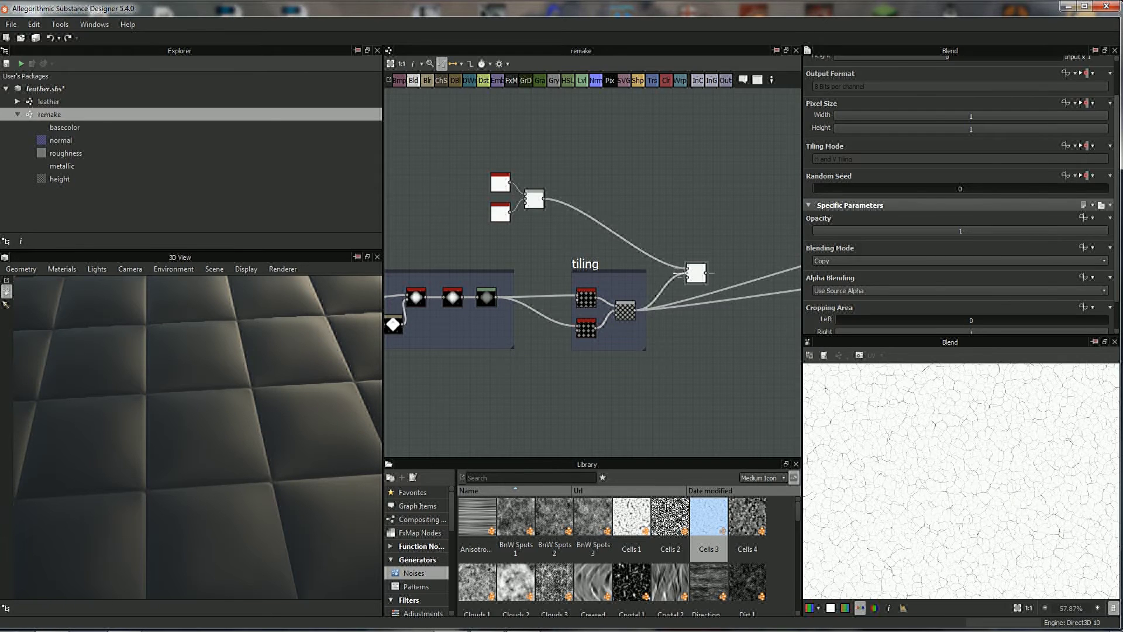
# - Set the new Blend to Multiply and wire it into the height output
pyautogui.moveTo(688, 270); pyautogui.dragTo(531, 256, button='middle')
pyautogui.scroll(2, 530, 256)
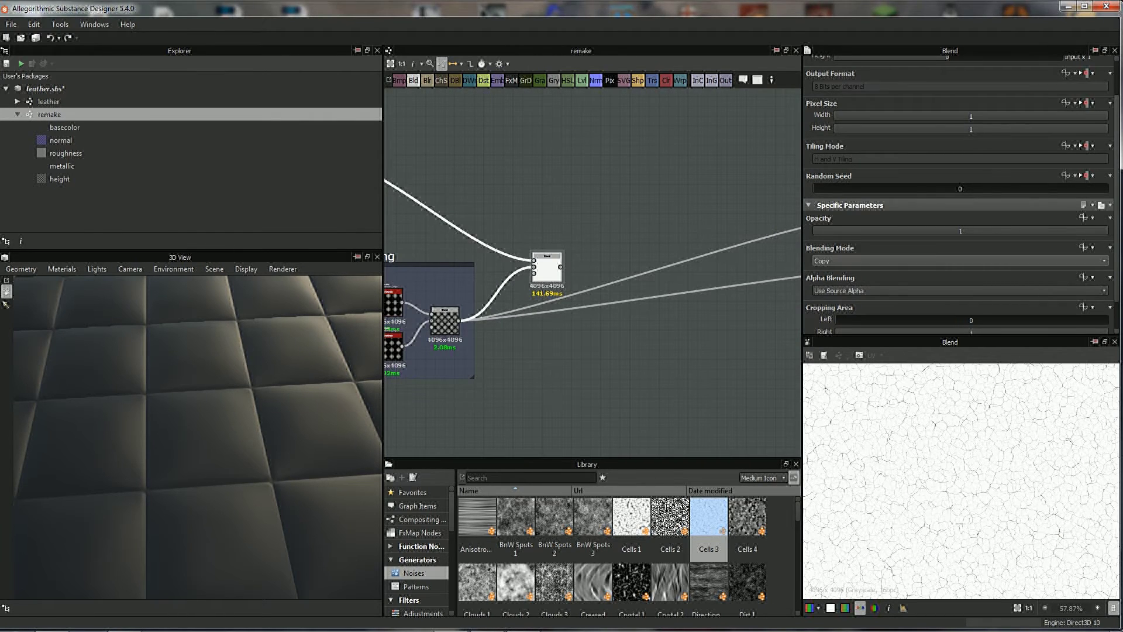
pyautogui.click(959, 261)
pyautogui.click(826, 294)
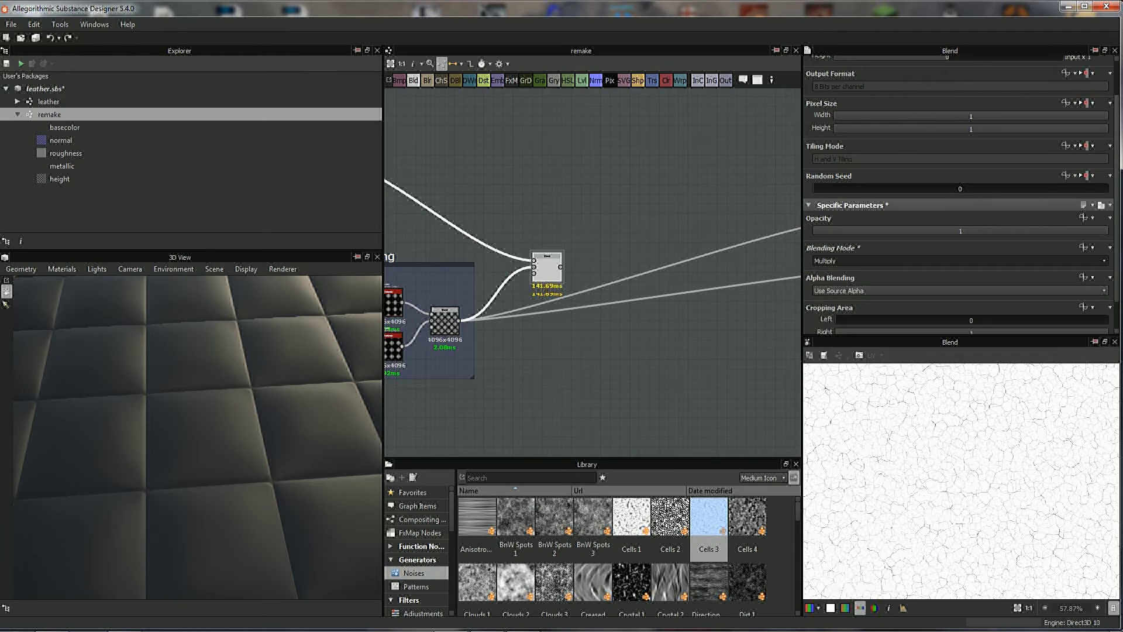
pyautogui.scroll(-2, 547, 275)
pyautogui.moveTo(547, 281); pyautogui.dragTo(427, 276, button='middle')
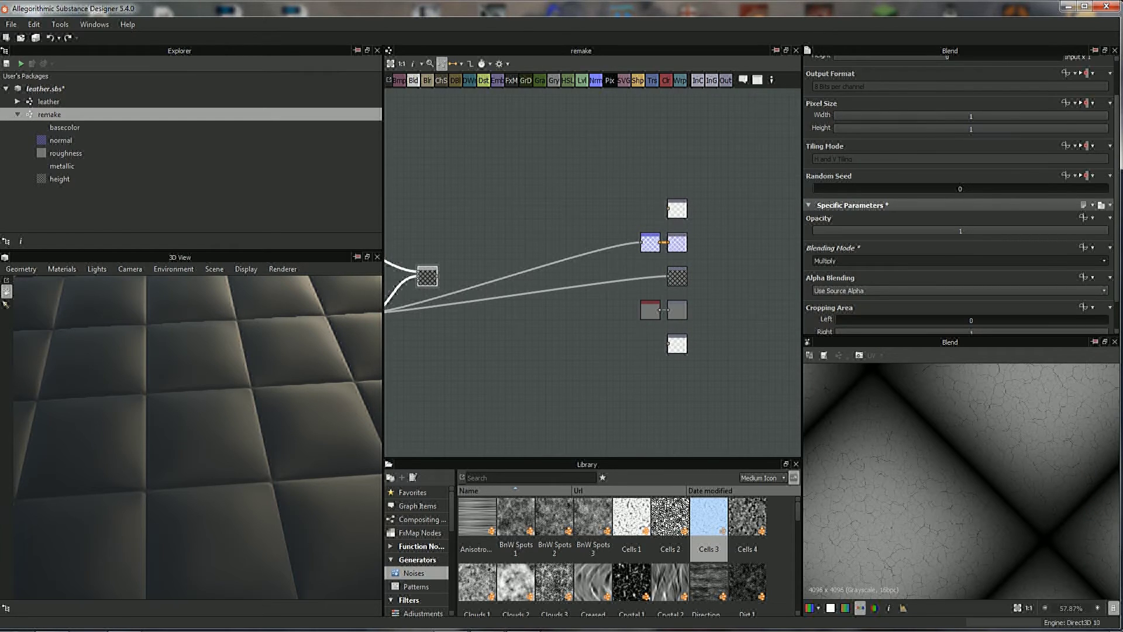
pyautogui.moveTo(438, 275); pyautogui.dragTo(642, 242)
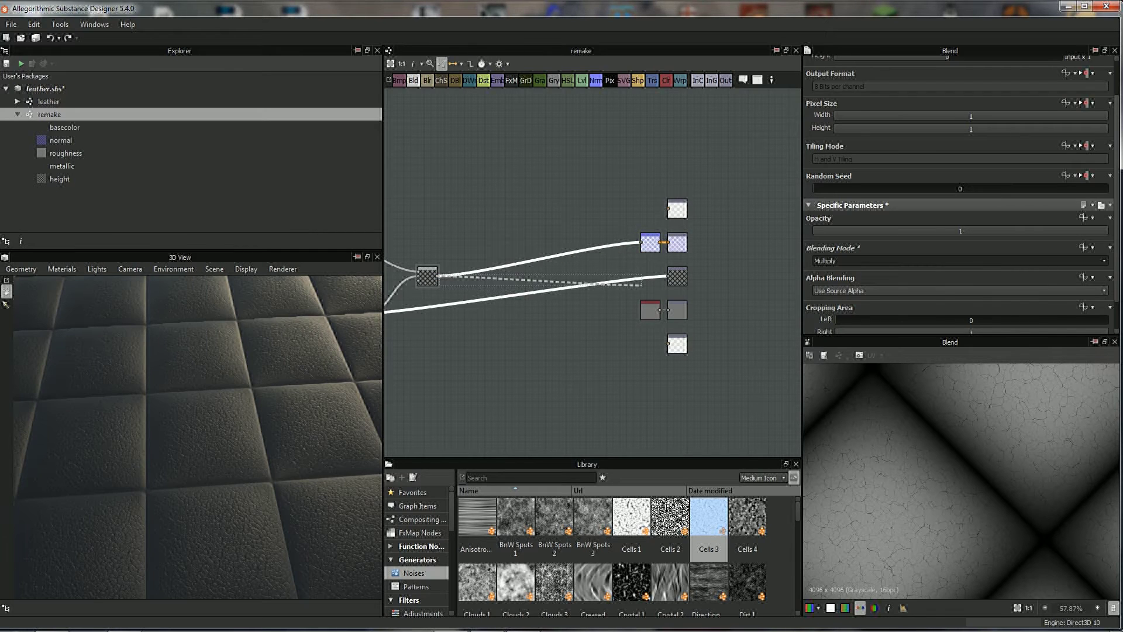
pyautogui.moveTo(537, 283); pyautogui.dragTo(668, 276)
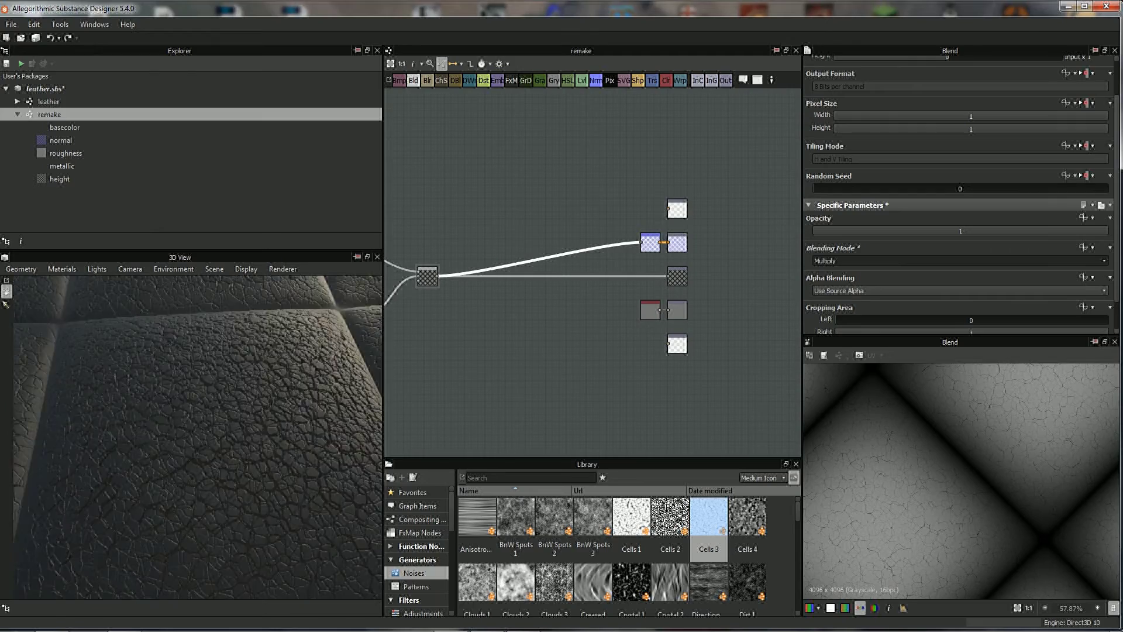
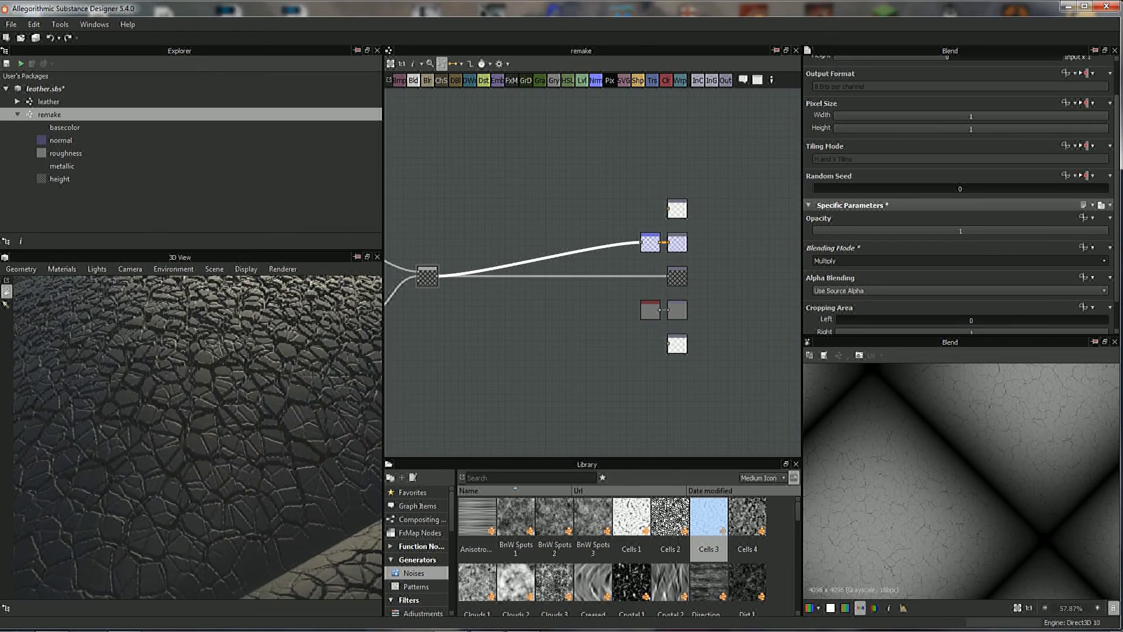
# - Show the upper crack Blend's cell pattern in the 2D preview, zoomed in
pyautogui.moveTo(585, 263); pyautogui.dragTo(663, 284, button='middle')
pyautogui.scroll(-2, 585, 292)
pyautogui.moveTo(585, 293); pyautogui.dragTo(696, 310, button='middle')
pyautogui.scroll(2, 643, 351)
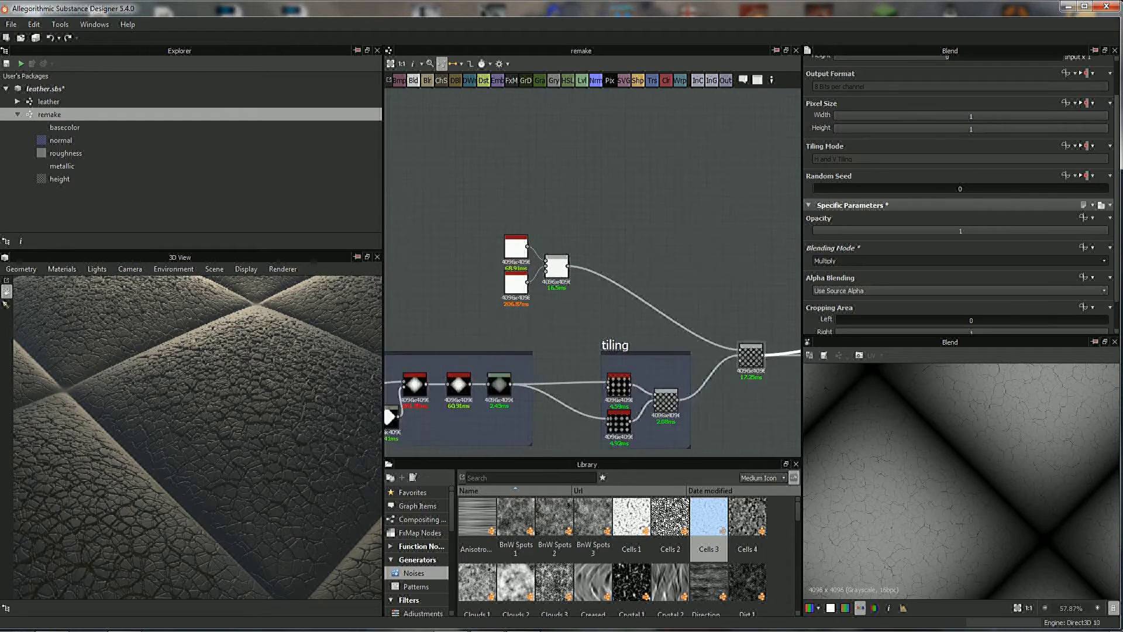
pyautogui.scroll(2, 642, 309)
pyautogui.click(525, 246)
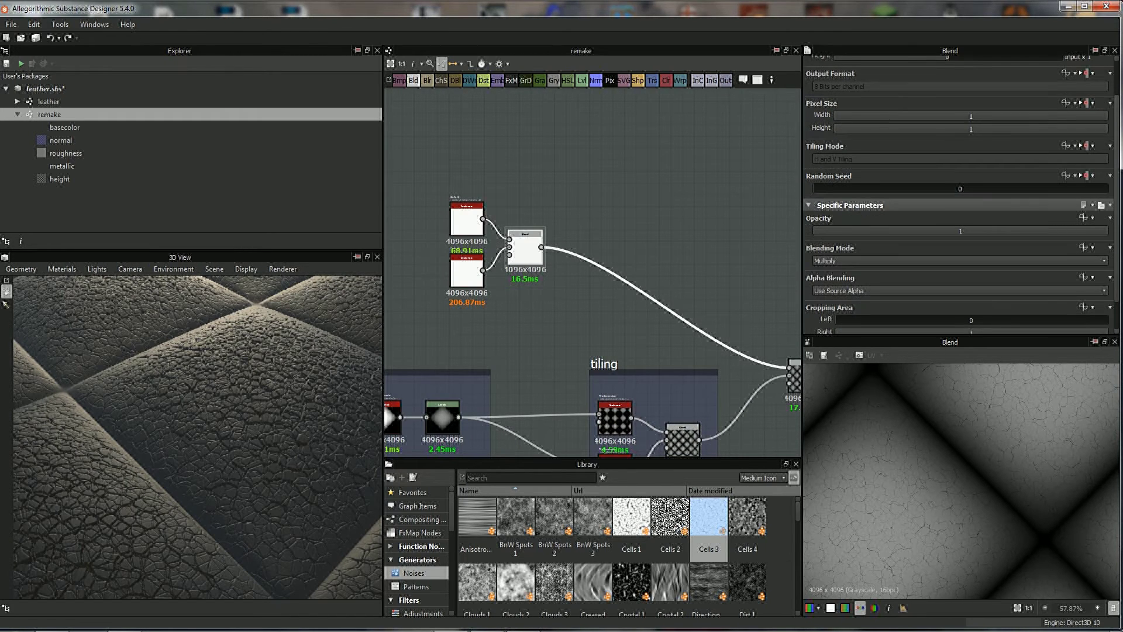
pyautogui.doubleClick(525, 246)
pyautogui.scroll(3, 995, 545)
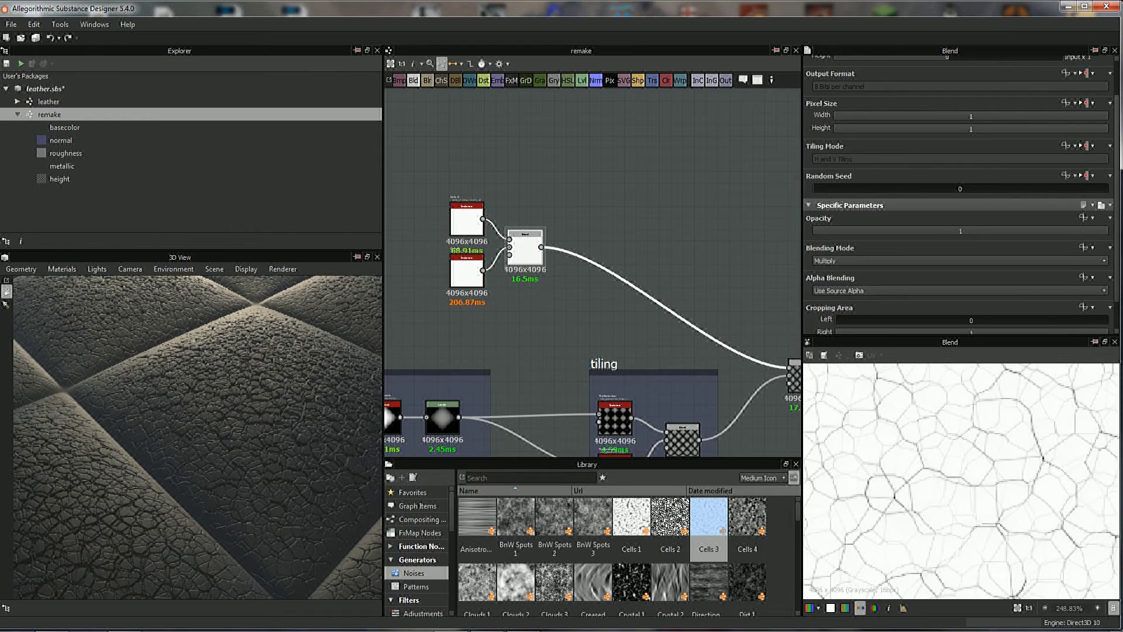
pyautogui.moveTo(525, 248); pyautogui.dragTo(537, 287, button='middle')
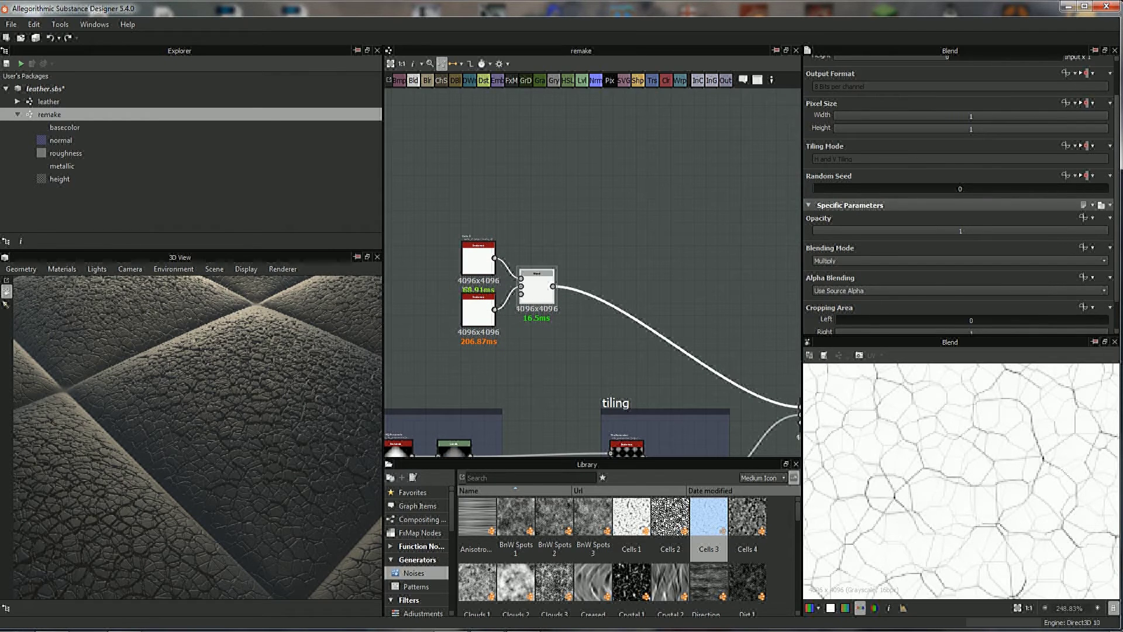
# - Add a Blur after the crack Blend with Intensity 0.08
pyautogui.click(428, 80)
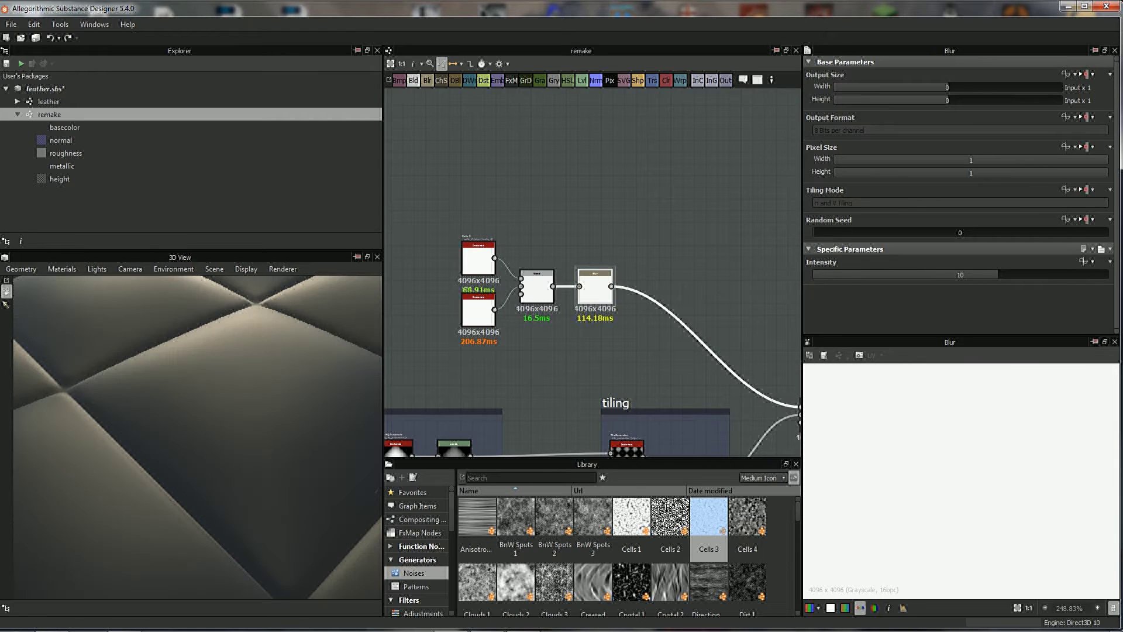
pyautogui.moveTo(997, 274); pyautogui.dragTo(816, 274)
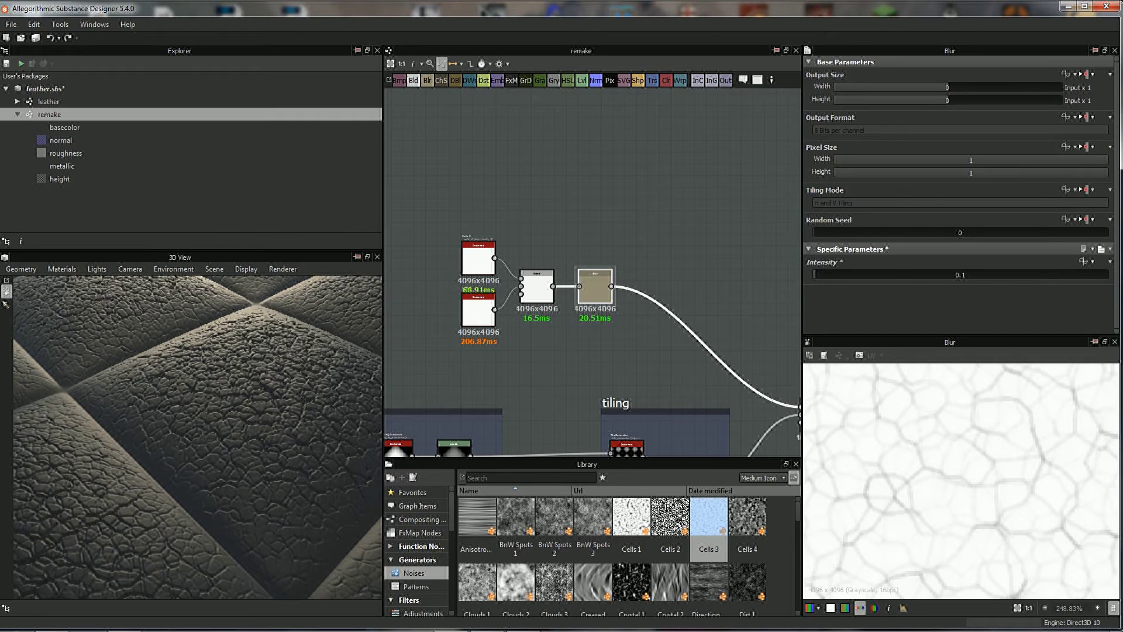
pyautogui.moveTo(815, 275); pyautogui.dragTo(814, 274)
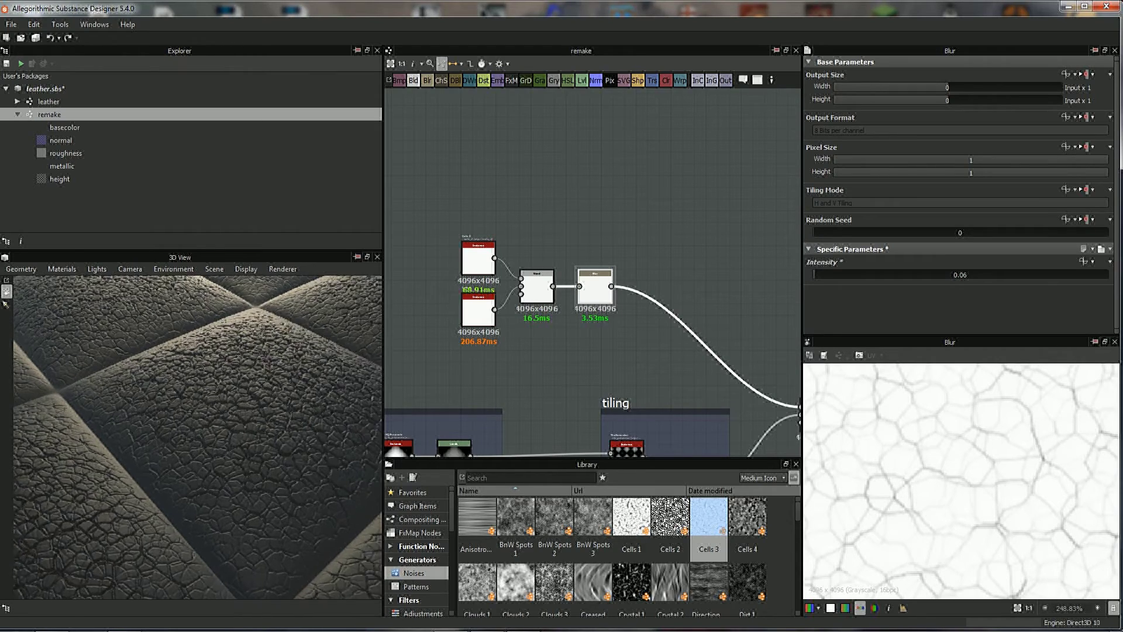
pyautogui.scroll(5, 248, 319)
pyautogui.scroll(-3, 248, 318)
pyautogui.scroll(-2, 248, 318)
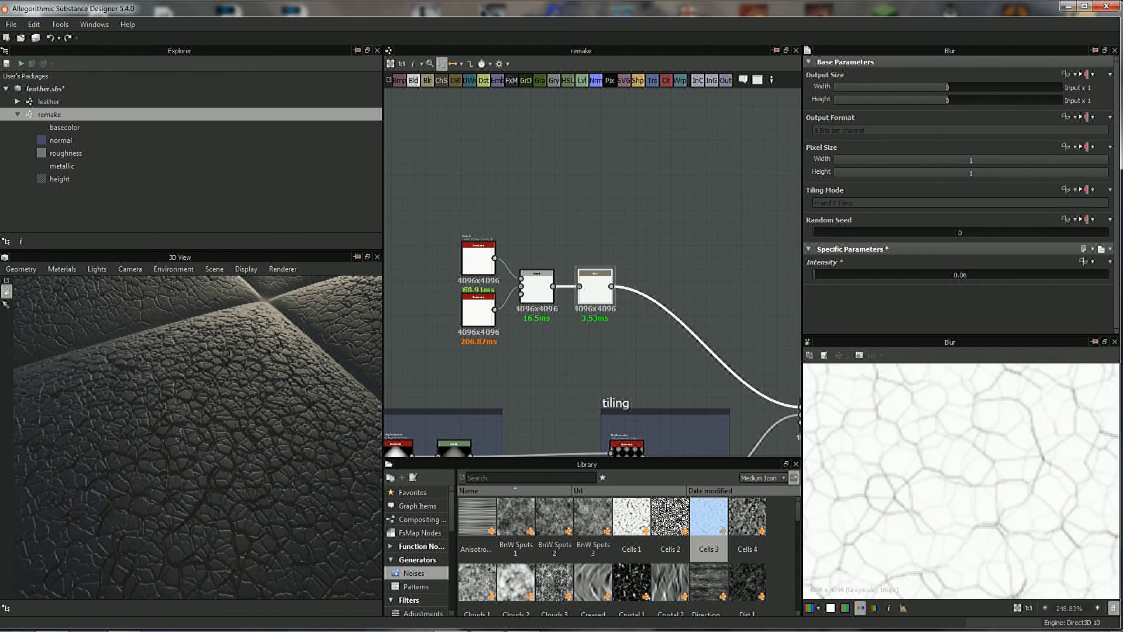
pyautogui.scroll(1, 198, 437)
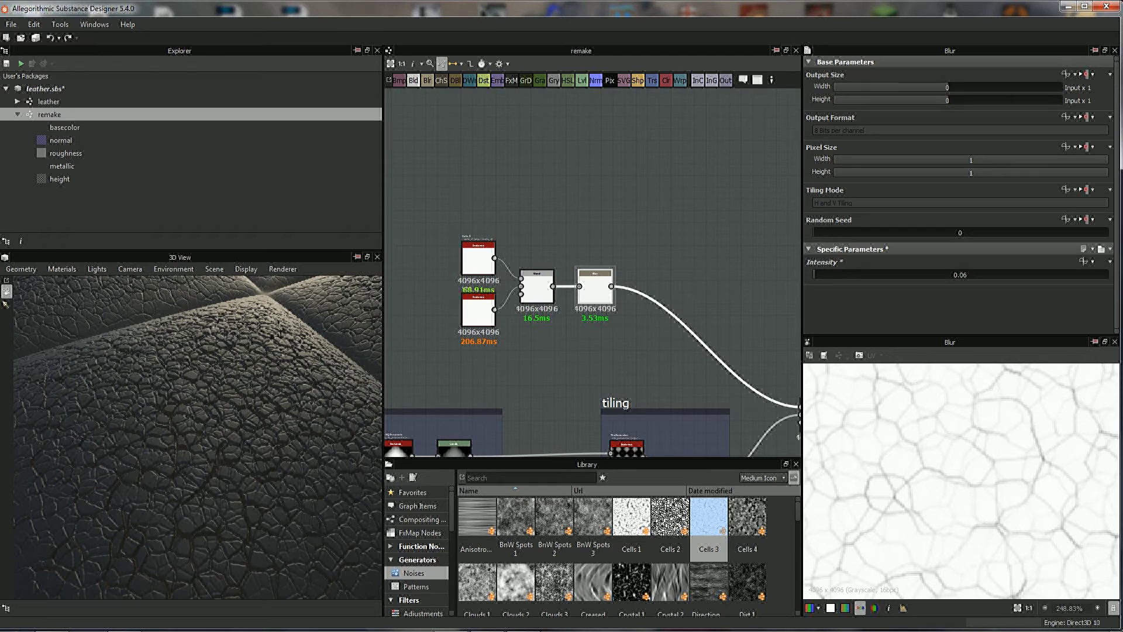
pyautogui.doubleClick(960, 275)
pyautogui.write('8')
pyautogui.press('Return')
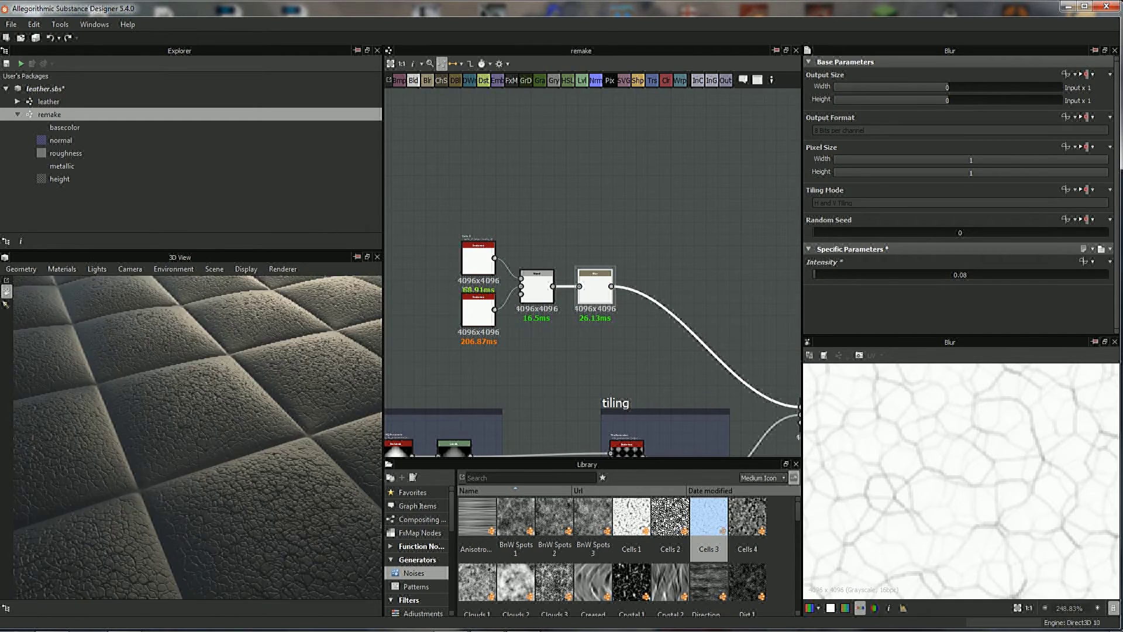
pyautogui.scroll(-1, 603, 356)
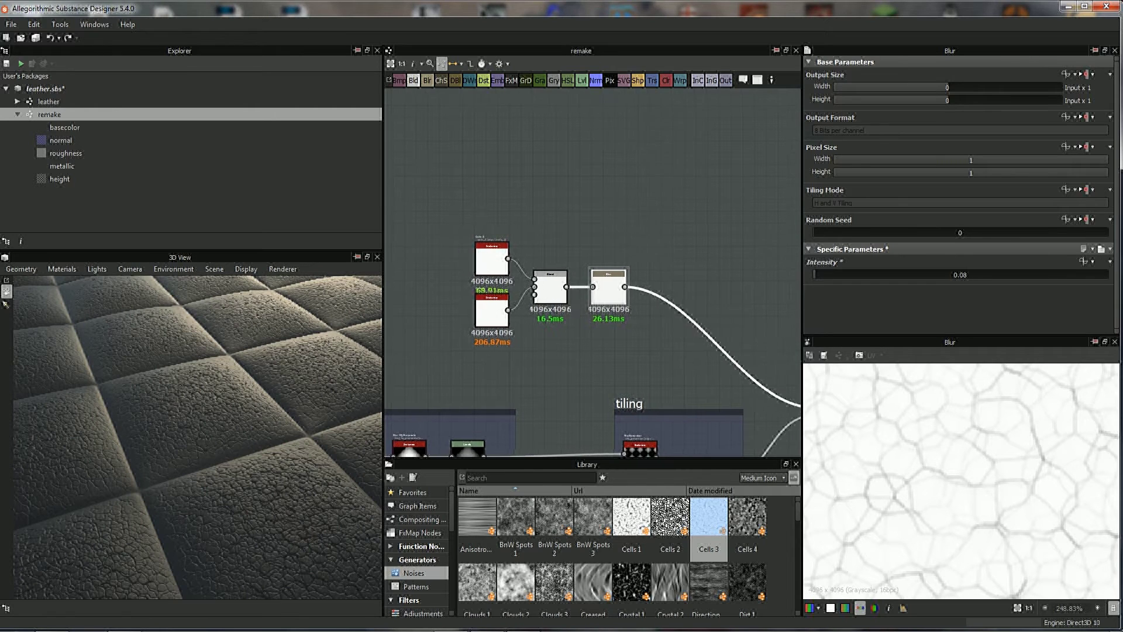
pyautogui.scroll(-1, 603, 357)
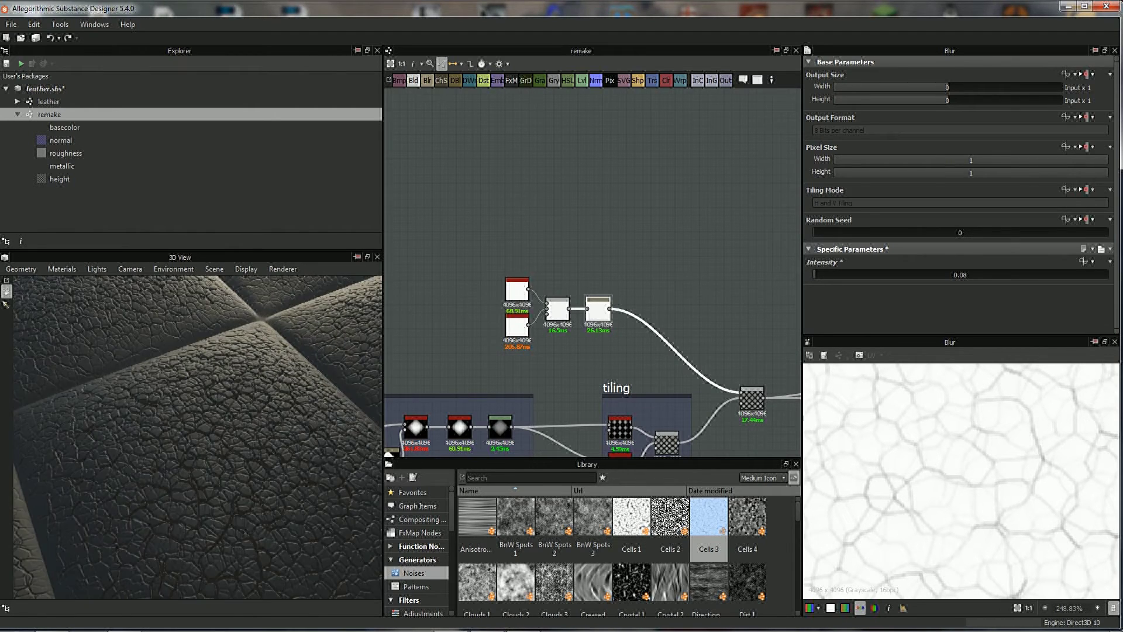
# - Box-select the four crack nodes and move them to the left
pyautogui.moveTo(585, 351); pyautogui.dragTo(597, 363, button='middle')
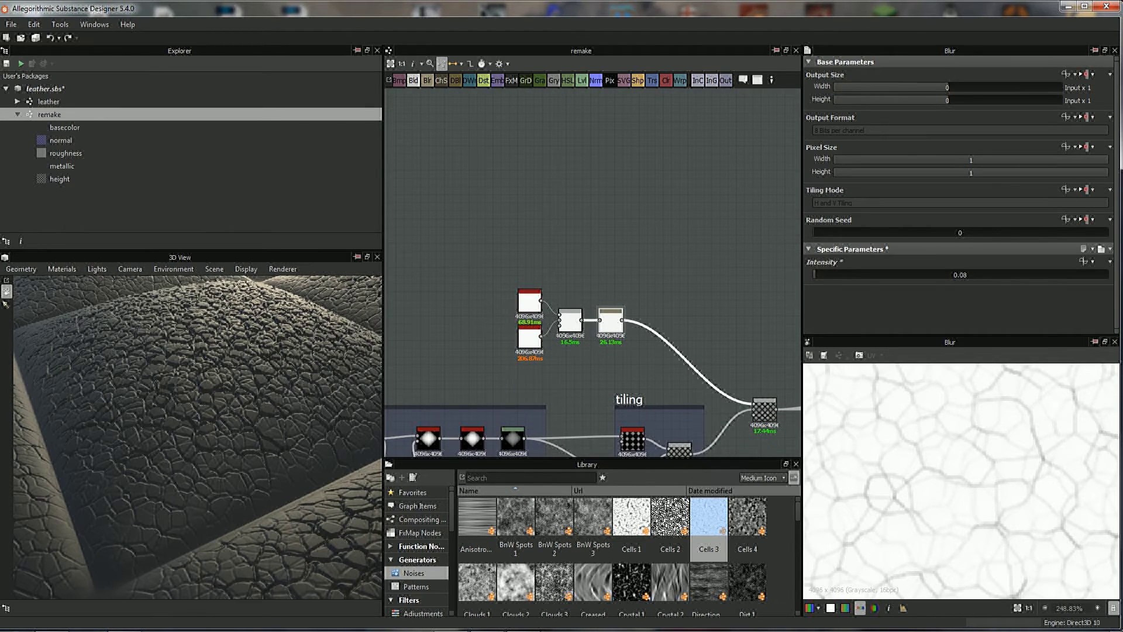
pyautogui.moveTo(623, 257); pyautogui.dragTo(468, 365)
pyautogui.moveTo(570, 320); pyautogui.dragTo(513, 319)
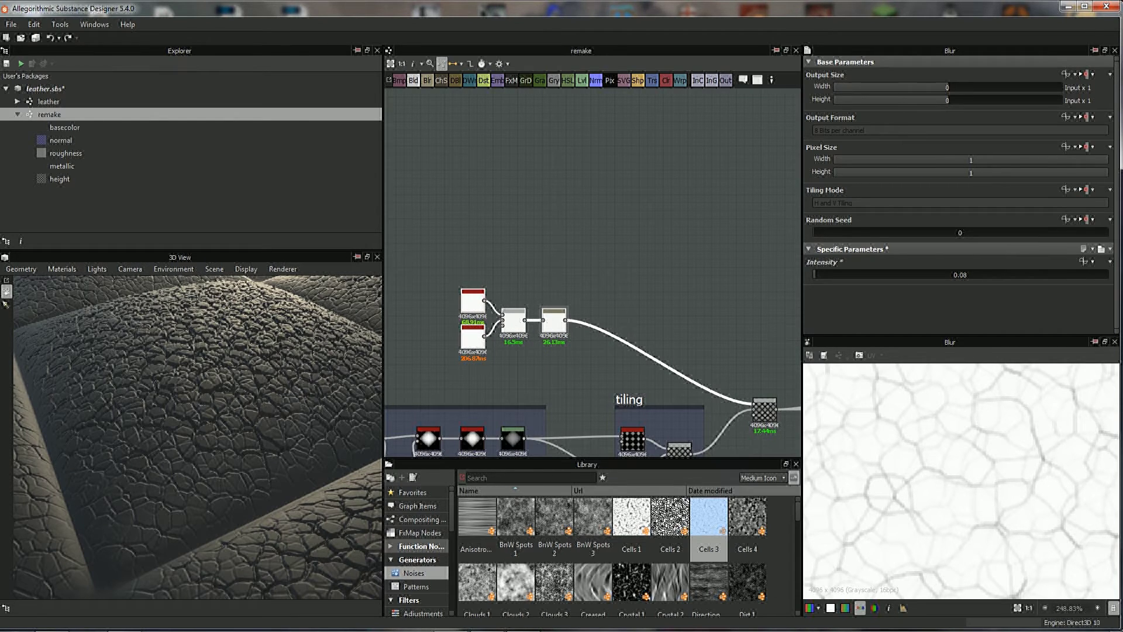
pyautogui.press('Escape')
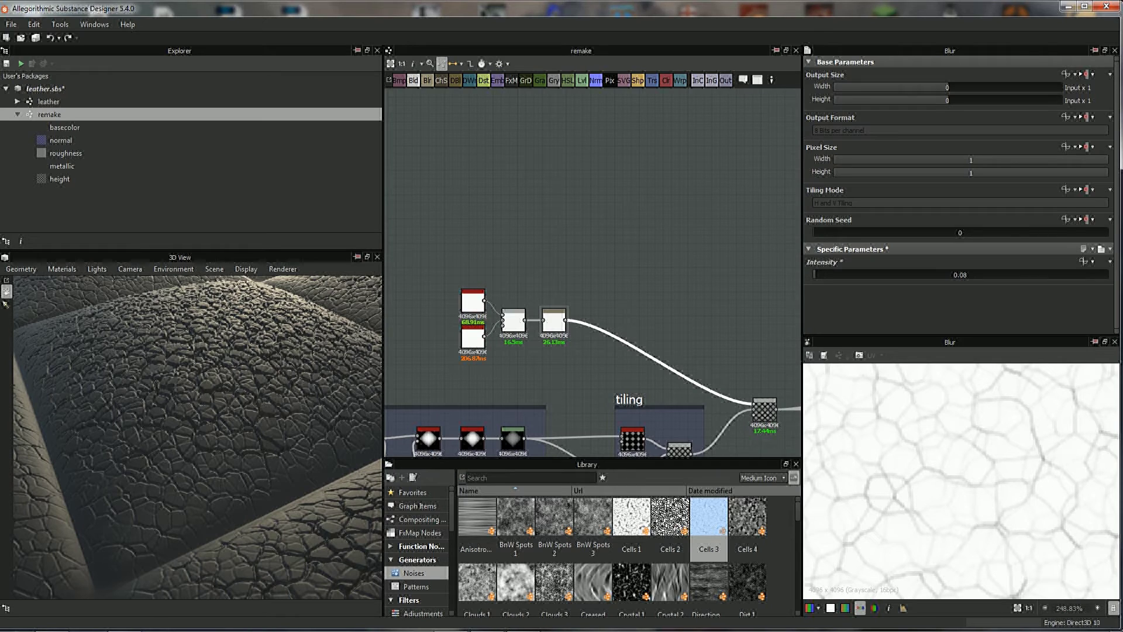
# - Insert a Make It Tile Patch Grayscale node on the Blur's output wire
pyautogui.press('space')
pyautogui.write('ma')
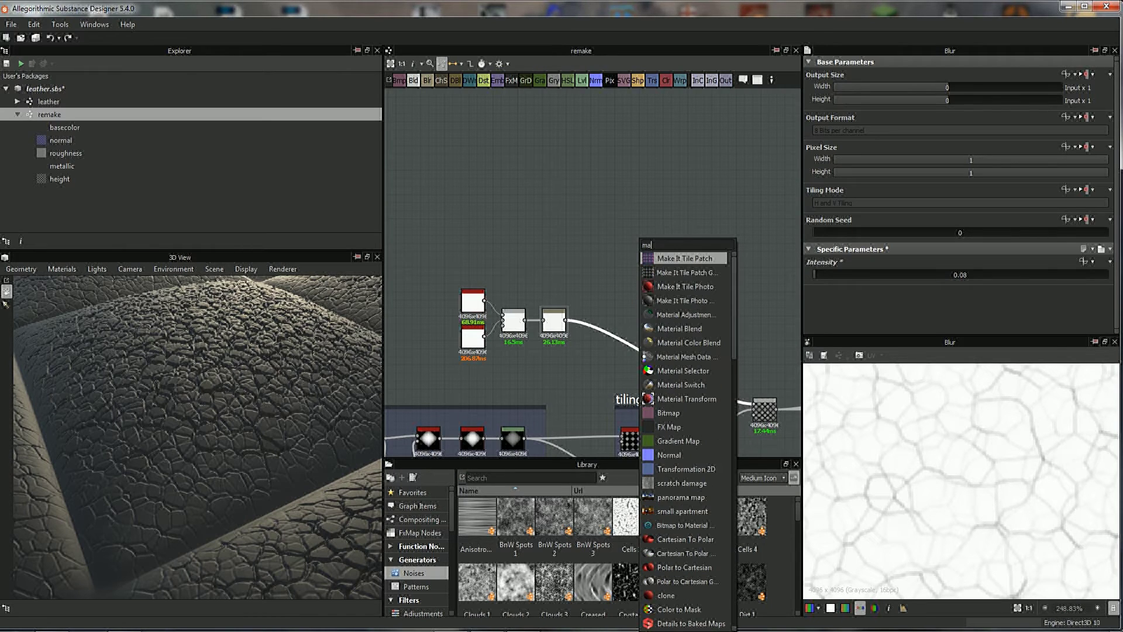
pyautogui.press('Down')
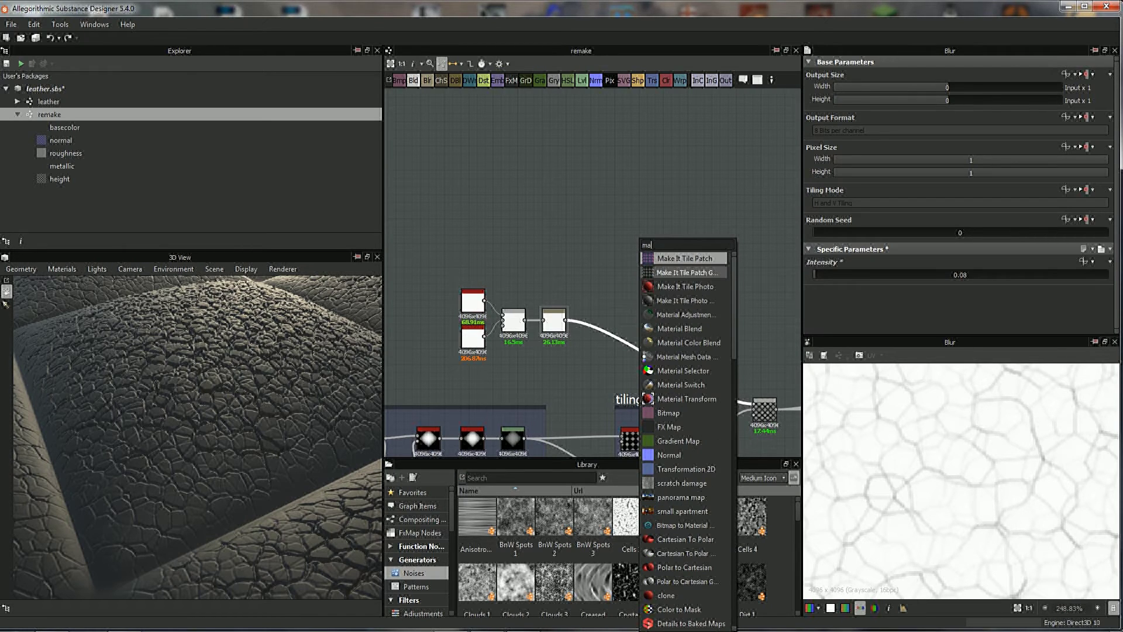
pyautogui.press('Return')
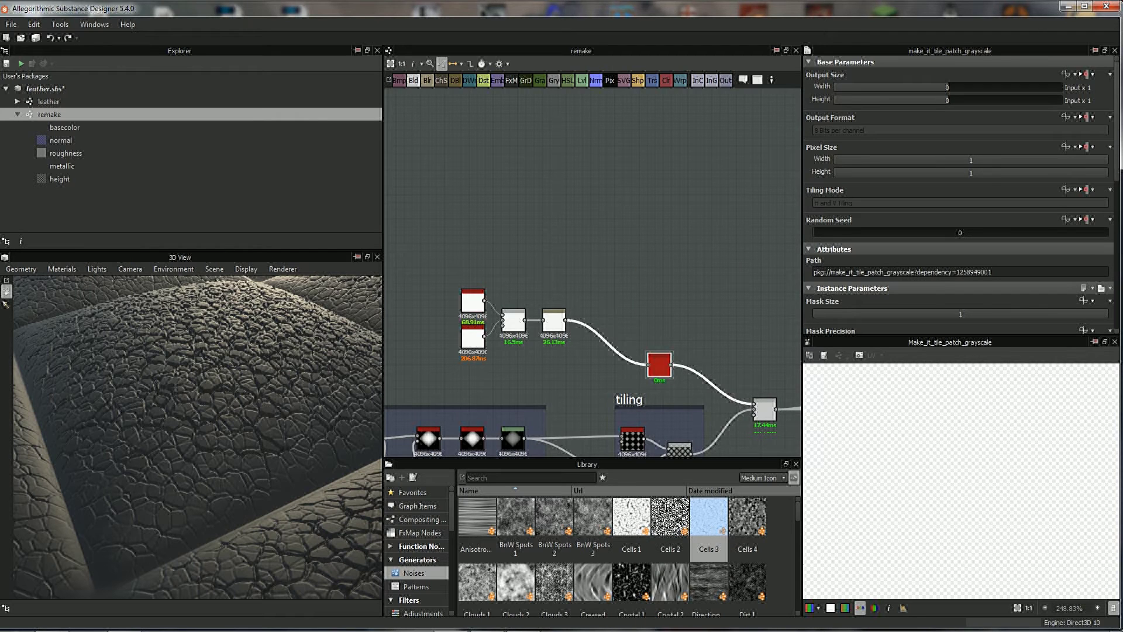
pyautogui.moveTo(659, 364); pyautogui.dragTo(594, 320)
# - Set the tiling node's Mask Precision to 1 and Octave to 2
pyautogui.scroll(-5, 959, 480)
pyautogui.scroll(-5, 959, 480)
pyautogui.scroll(-5, 959, 480)
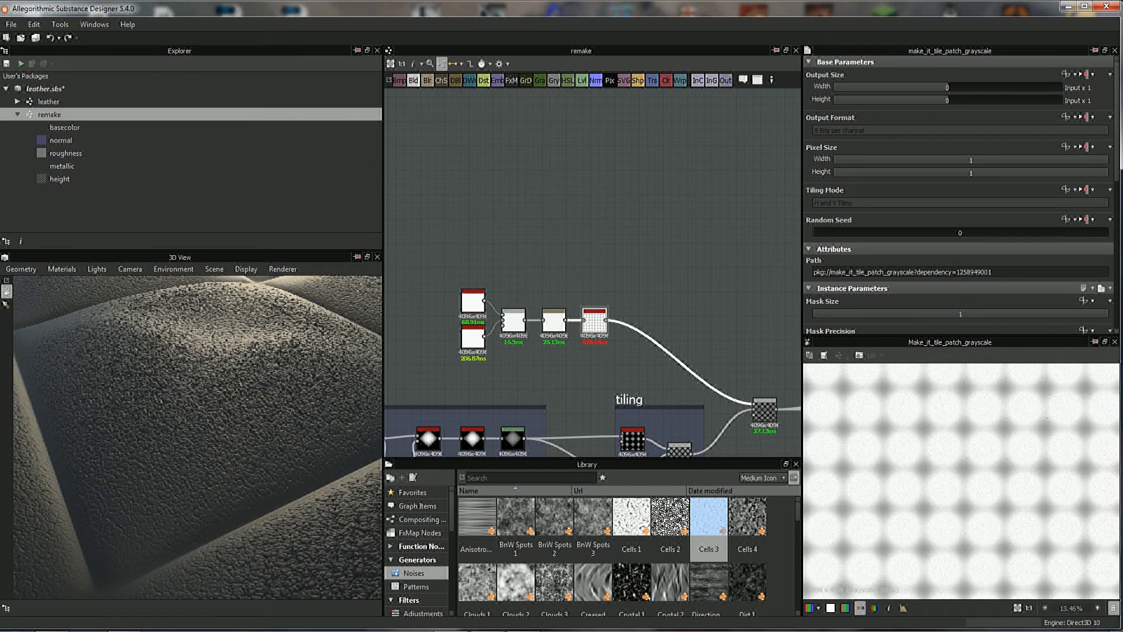
pyautogui.scroll(-4, 960, 193)
pyautogui.moveTo(960, 203); pyautogui.dragTo(1107, 203)
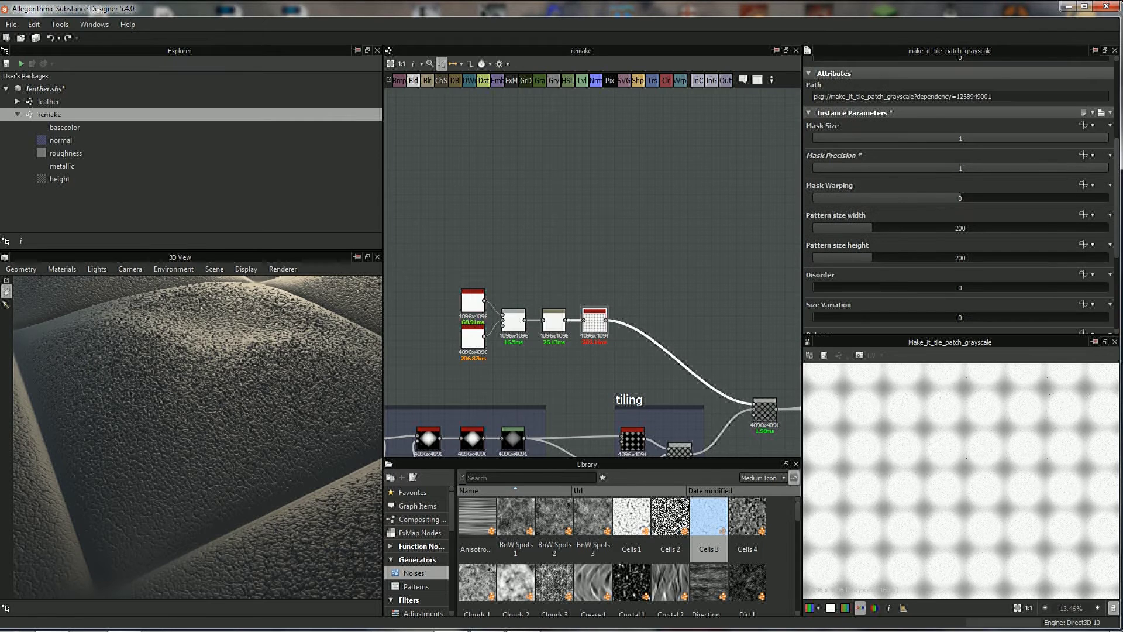
pyautogui.scroll(-1, 1106, 219)
pyautogui.scroll(-4, 959, 194)
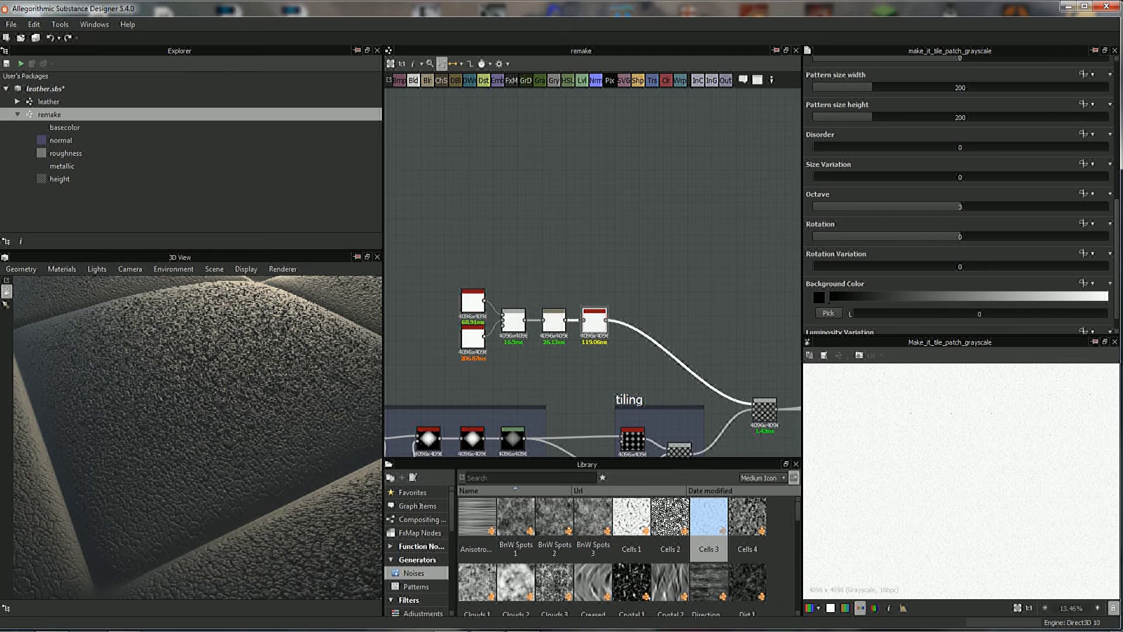
pyautogui.scroll(3, 962, 480)
pyautogui.click(910, 206)
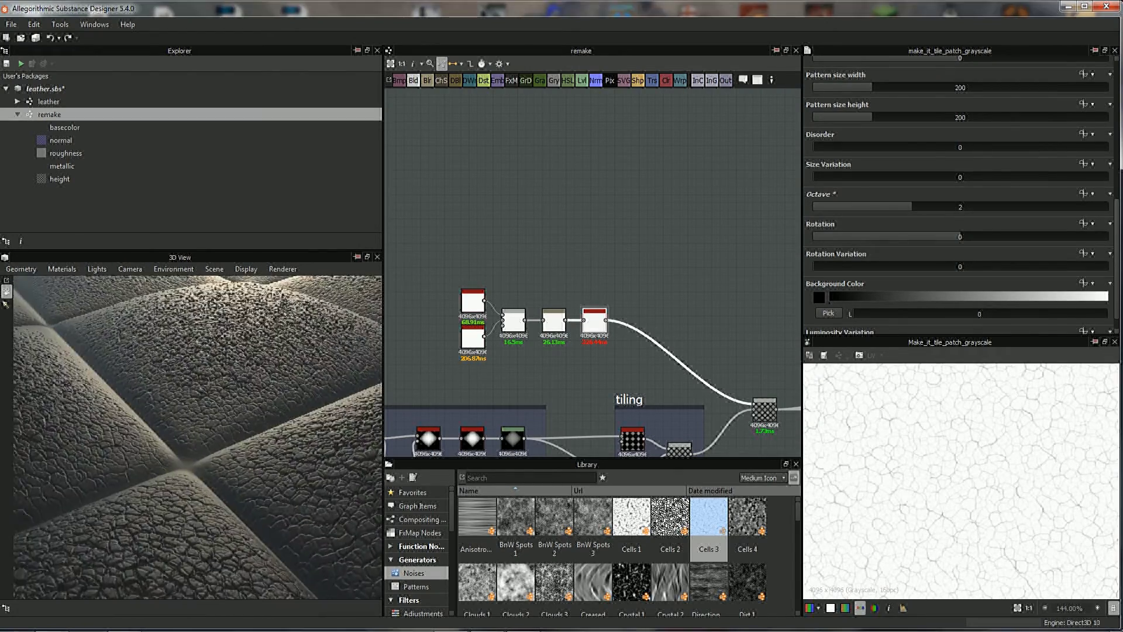
pyautogui.moveTo(593, 351); pyautogui.dragTo(526, 316, button='middle')
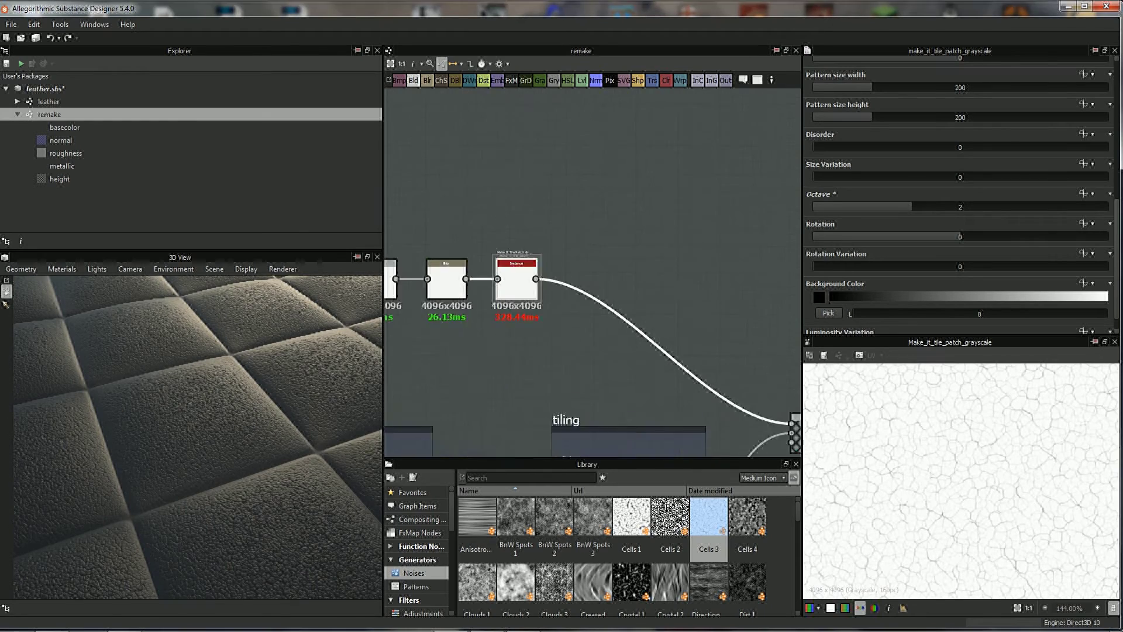
pyautogui.scroll(2, 593, 322)
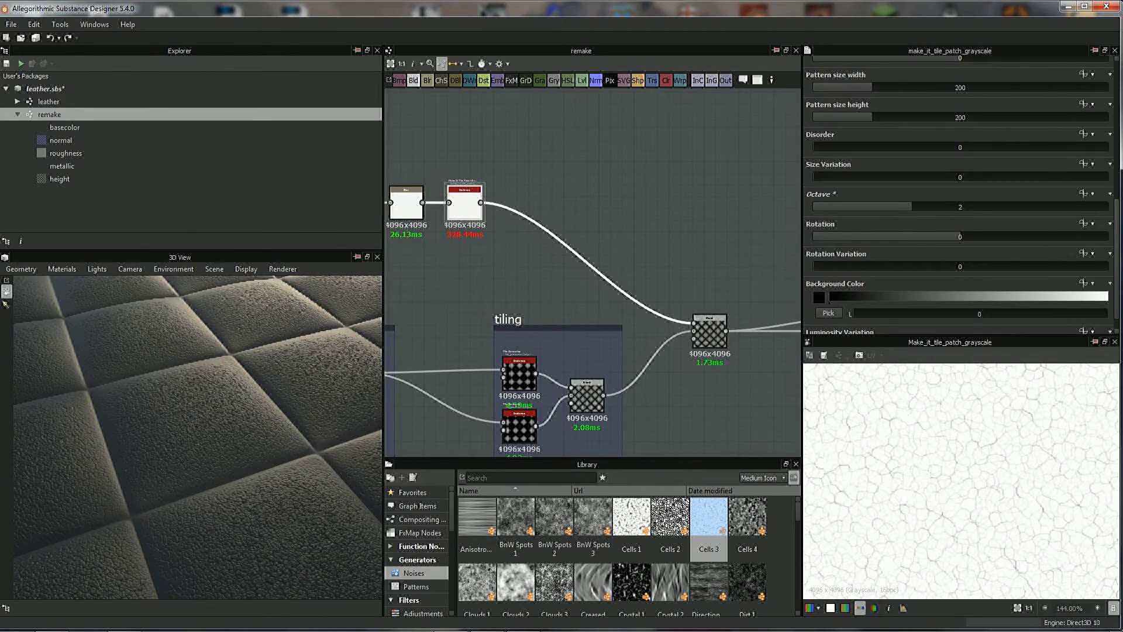
pyautogui.moveTo(644, 263); pyautogui.dragTo(651, 265, button='middle')
pyautogui.click(716, 333)
pyautogui.scroll(-1, 959, 193)
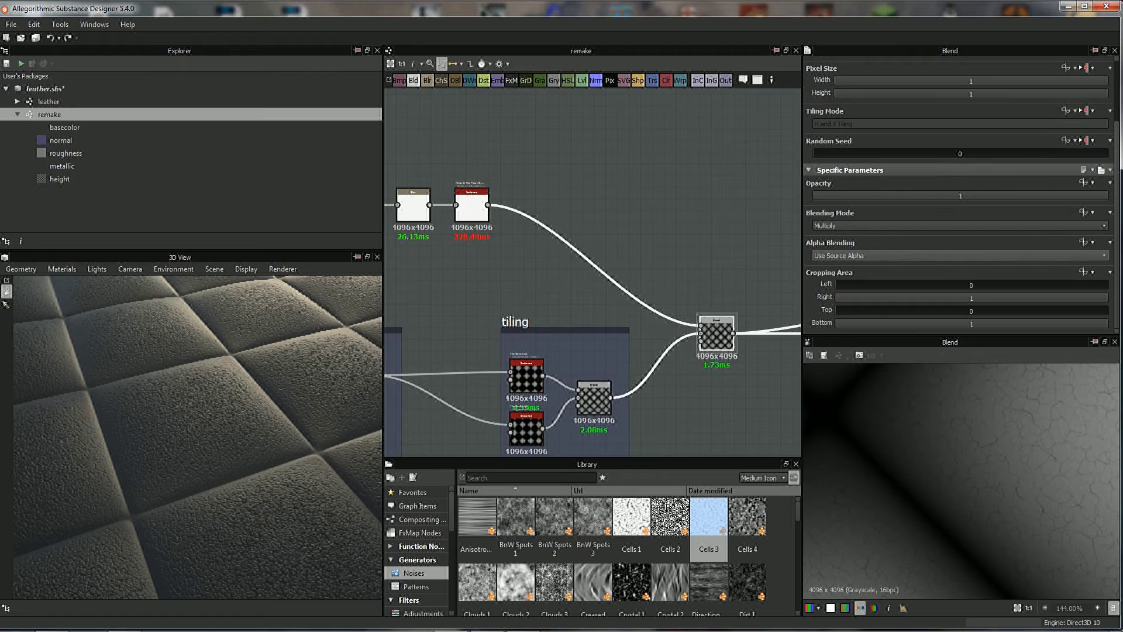
pyautogui.moveTo(1100, 196); pyautogui.dragTo(858, 196)
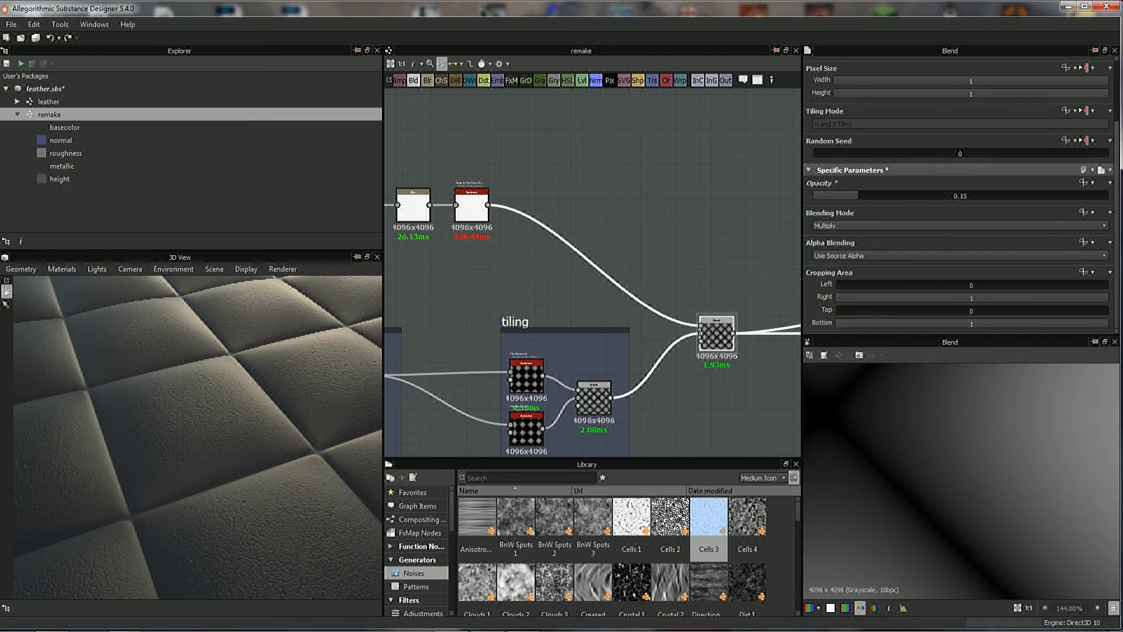
pyautogui.moveTo(858, 196); pyautogui.dragTo(843, 196)
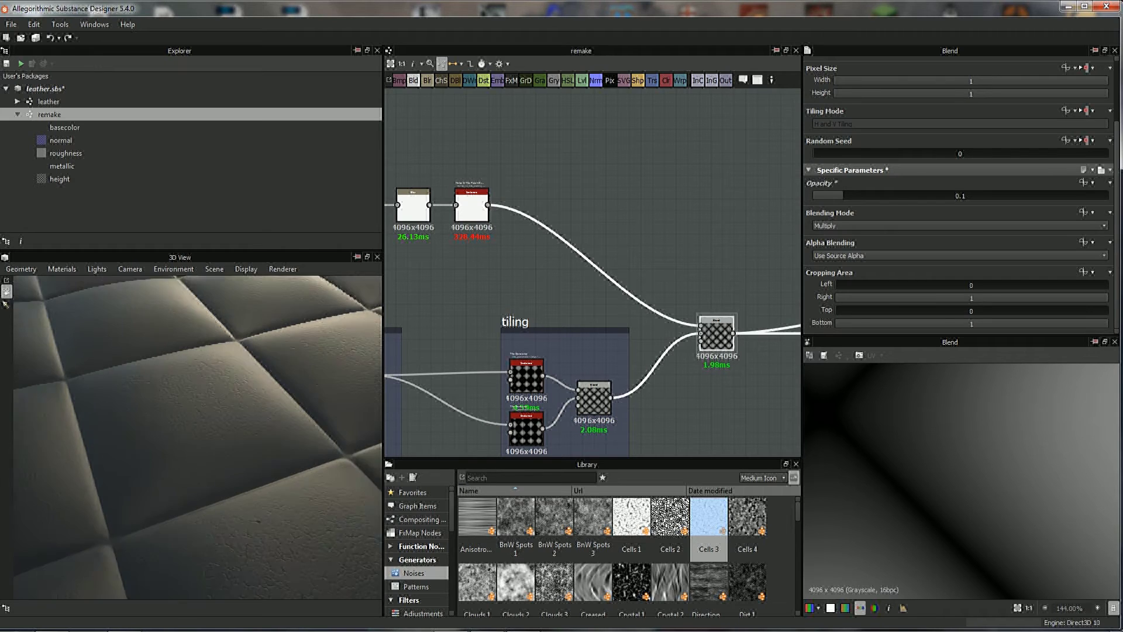
pyautogui.keyDown('alt'); pyautogui.moveTo(193, 439); pyautogui.dragTo(193, 409); pyautogui.keyUp('alt')
pyautogui.scroll(2, 198, 437)
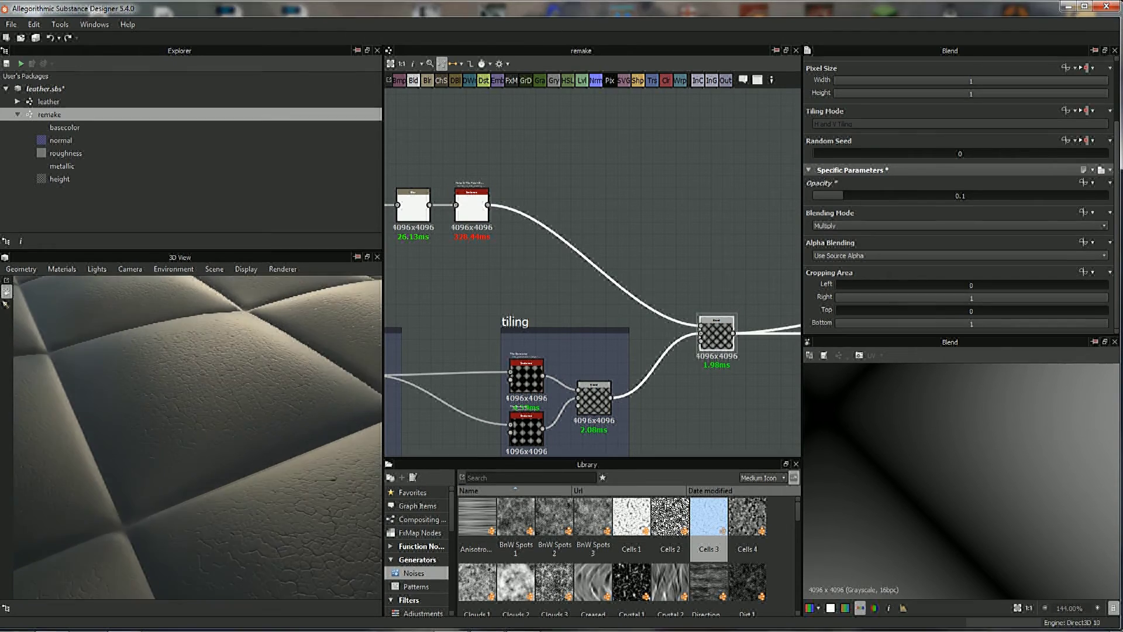
pyautogui.scroll(2, 197, 437)
pyautogui.scroll(2, 198, 437)
pyautogui.scroll(2, 197, 437)
pyautogui.scroll(-3, 198, 437)
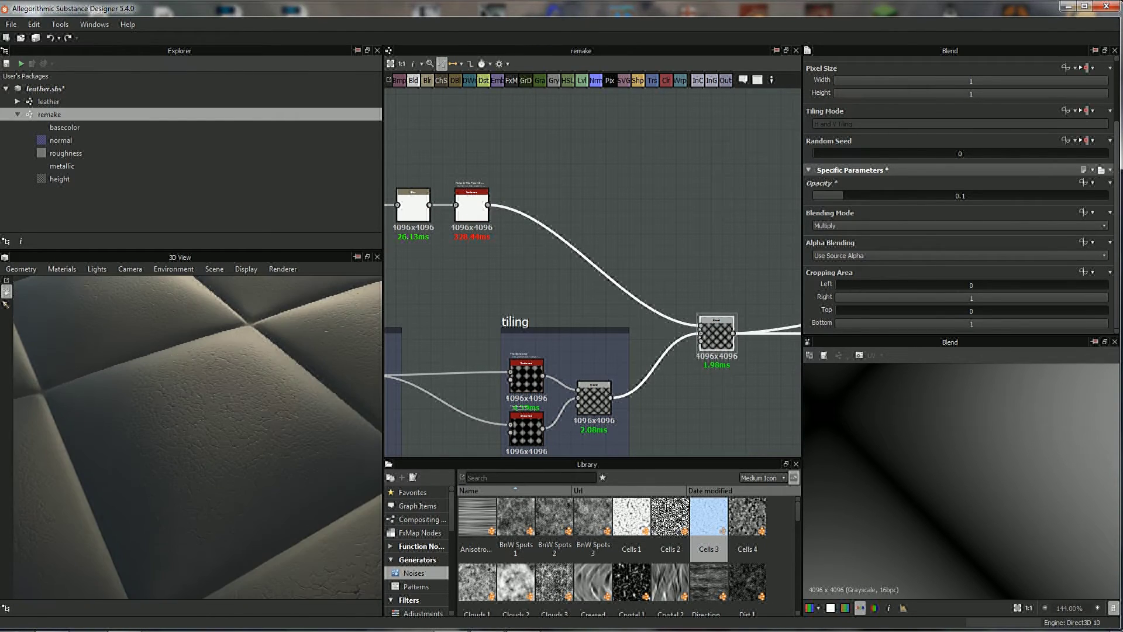
pyautogui.scroll(-2, 198, 437)
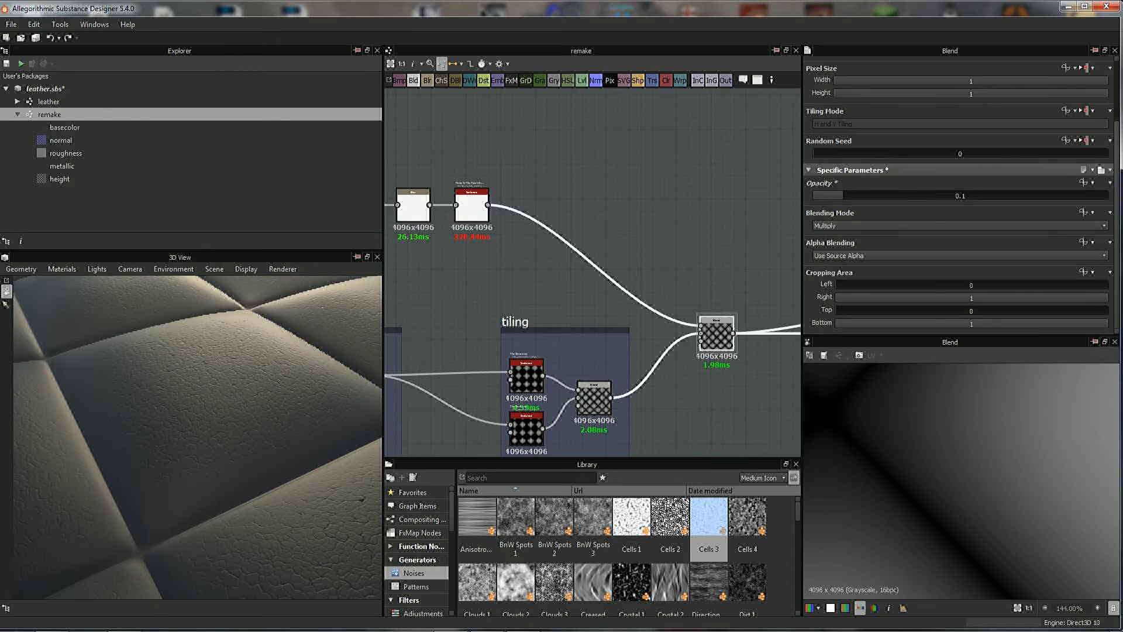
pyautogui.scroll(-2, 198, 437)
pyautogui.moveTo(585, 234)
pyautogui.mouseDown(button='middle')
pyautogui.moveTo(614, 290)
pyautogui.moveTo(744, 314)
pyautogui.mouseUp(button='middle')
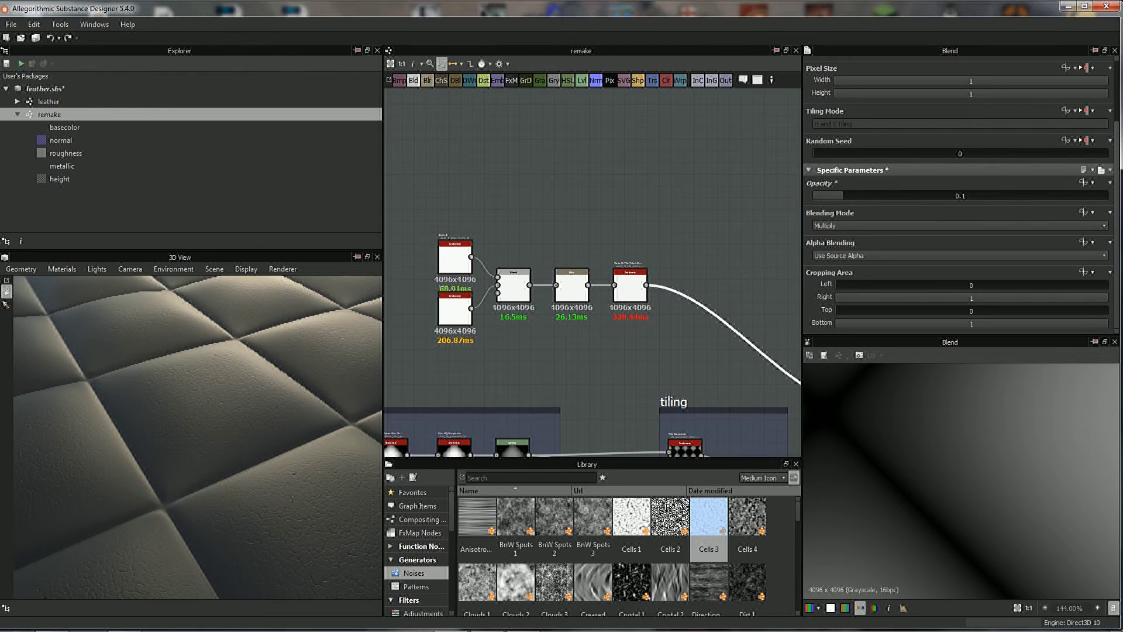
pyautogui.scroll(3, 198, 437)
pyautogui.scroll(2, 198, 437)
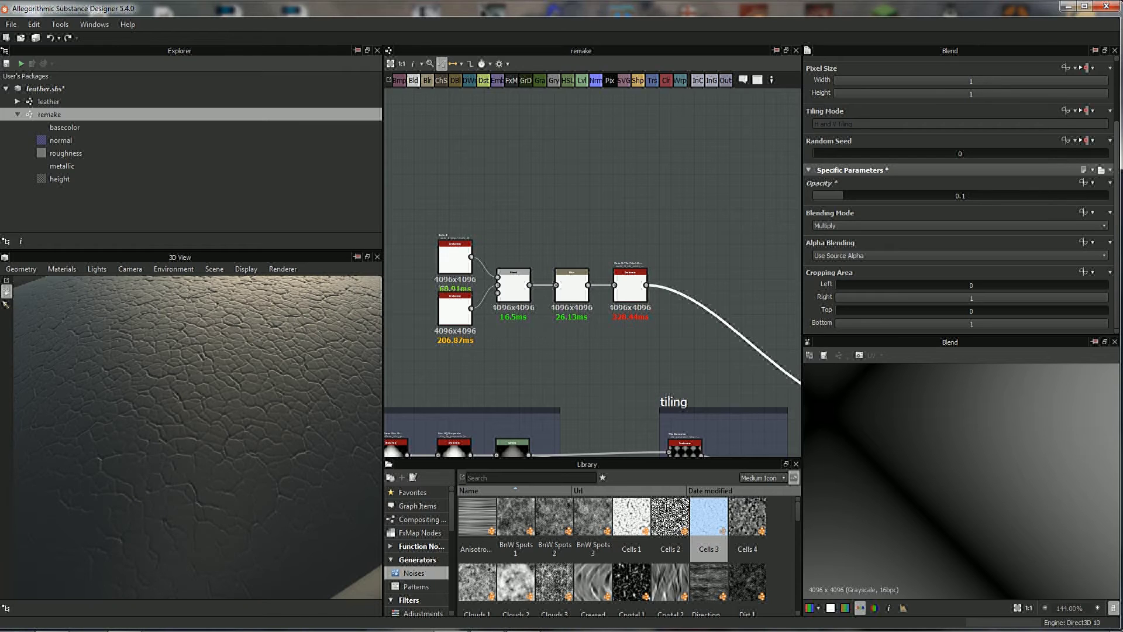
pyautogui.scroll(-2, 198, 437)
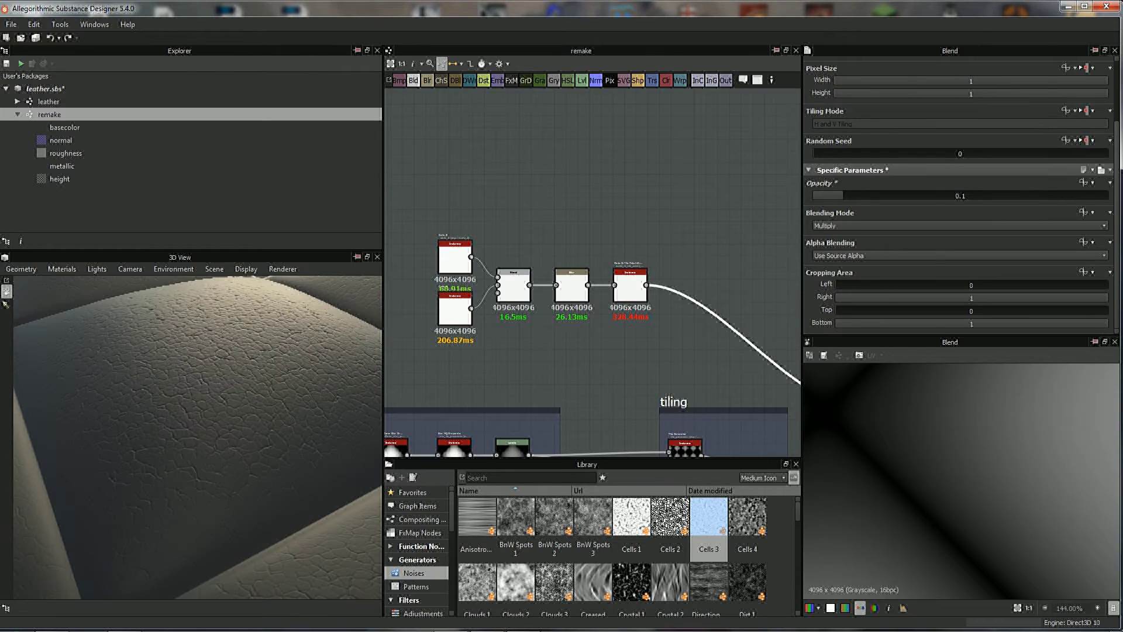
pyautogui.scroll(-2, 591, 328)
pyautogui.scroll(-3, 613, 556)
# - Add a White Noise node from Library > Noises to the remake graph
pyautogui.scroll(-2, 613, 556)
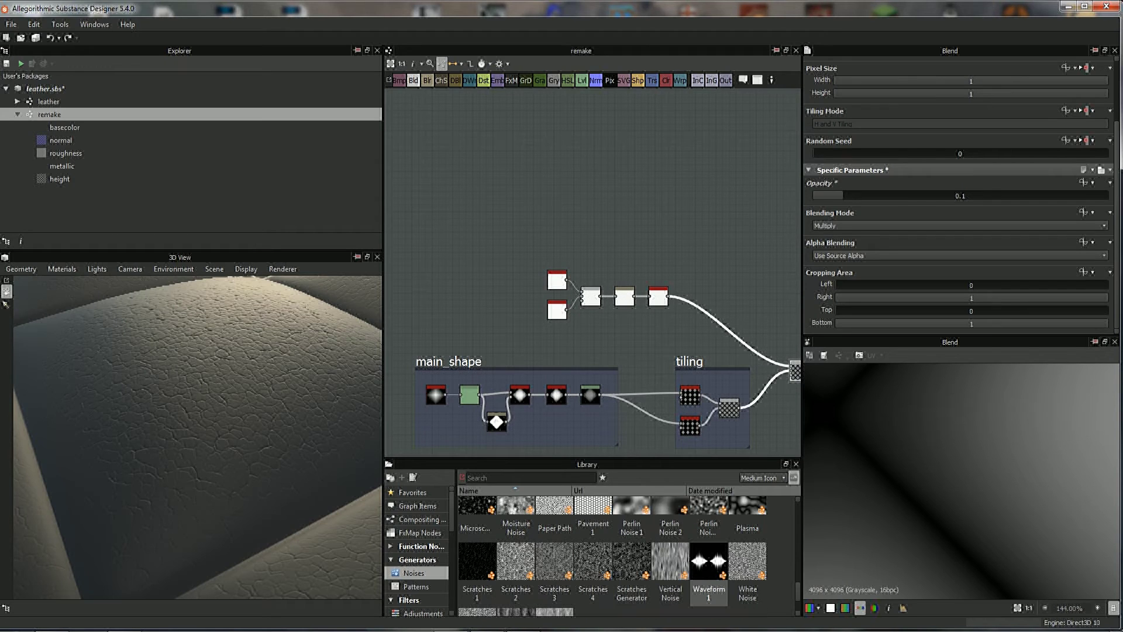
pyautogui.click(748, 562)
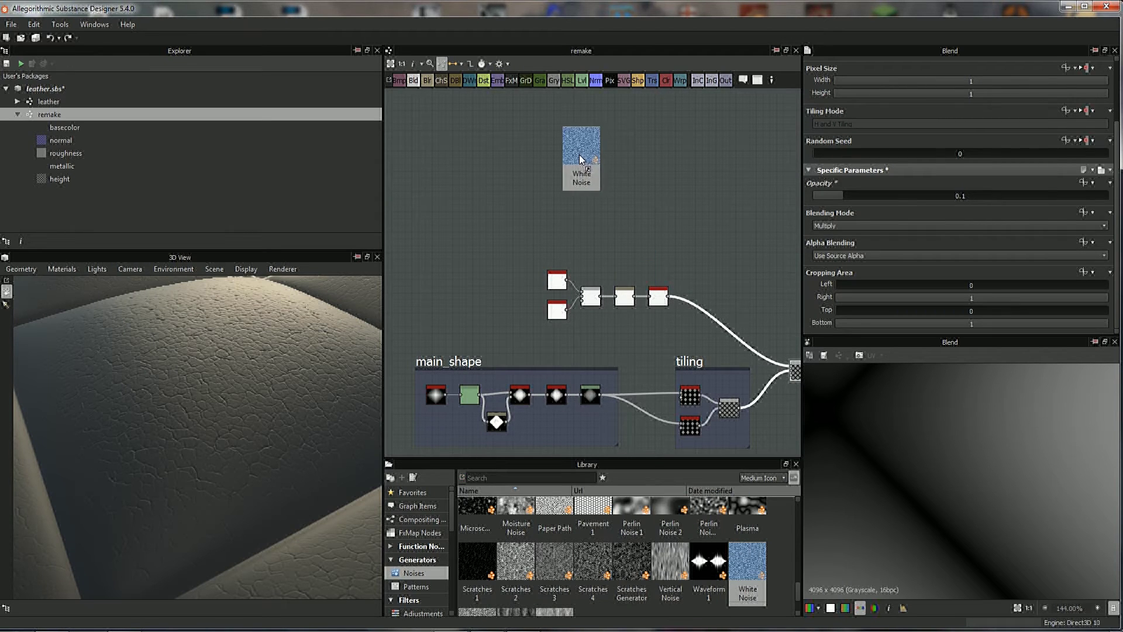
pyautogui.moveTo(748, 561); pyautogui.dragTo(576, 233)
pyautogui.scroll(5, 585, 234)
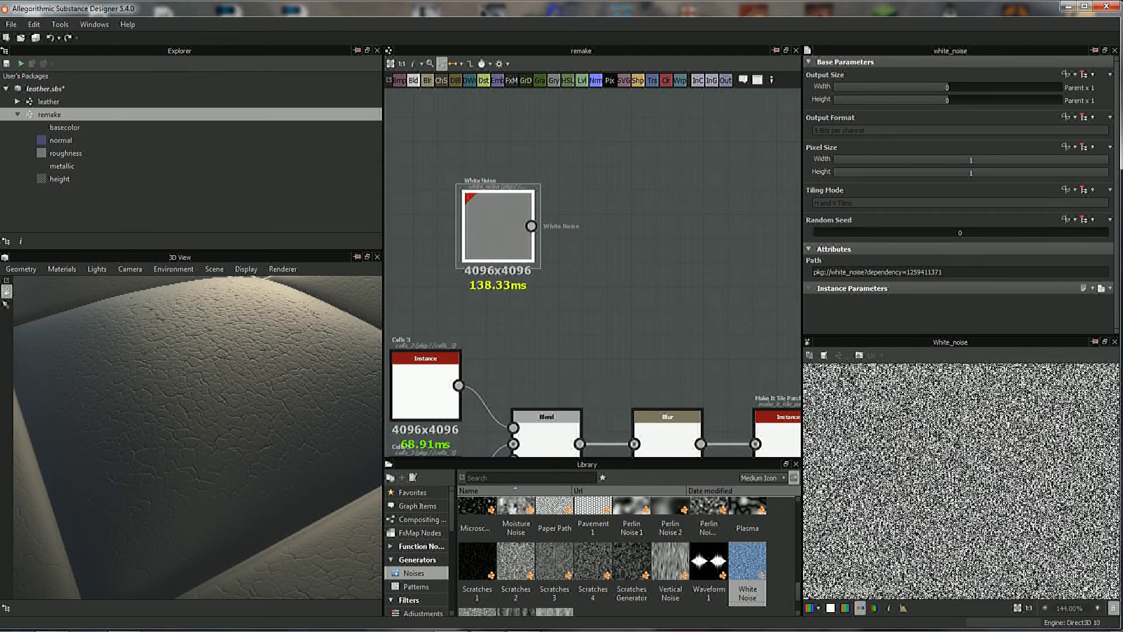
pyautogui.moveTo(498, 225); pyautogui.dragTo(433, 224)
pyautogui.scroll(-1, 644, 375)
# - Preview the Make It Tile Patch node's output in the 2D view
pyautogui.click(727, 370)
pyautogui.moveTo(727, 371); pyautogui.dragTo(605, 327, button='middle')
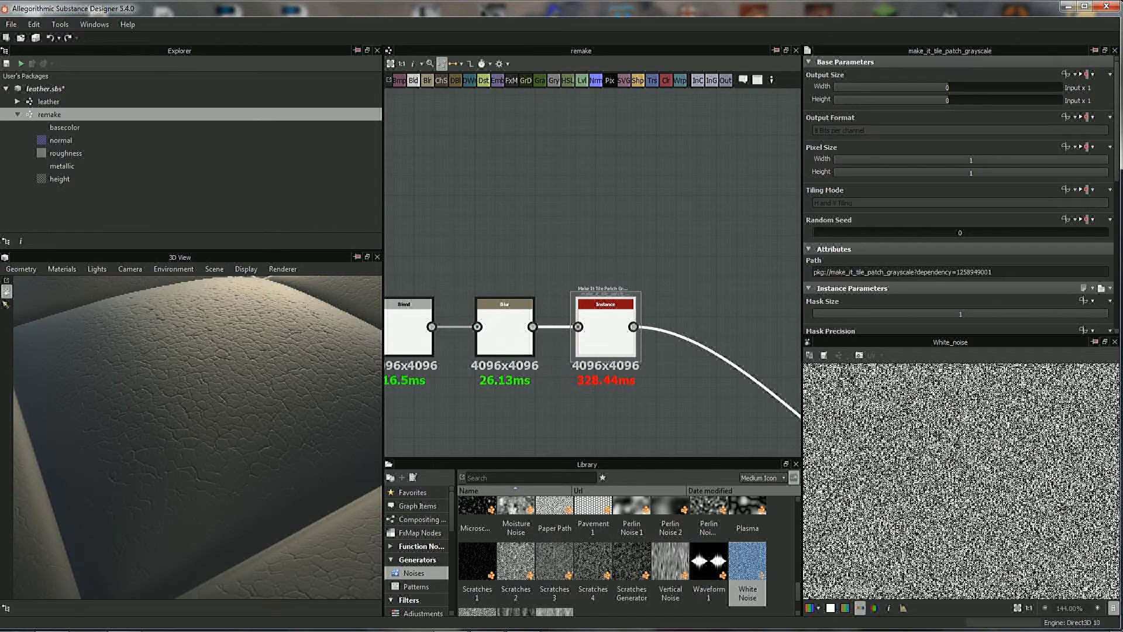
pyautogui.doubleClick(605, 327)
pyautogui.moveTo(605, 328)
pyautogui.mouseDown(button='middle')
pyautogui.moveTo(595, 318)
pyautogui.moveTo(630, 304)
pyautogui.mouseUp(button='middle')
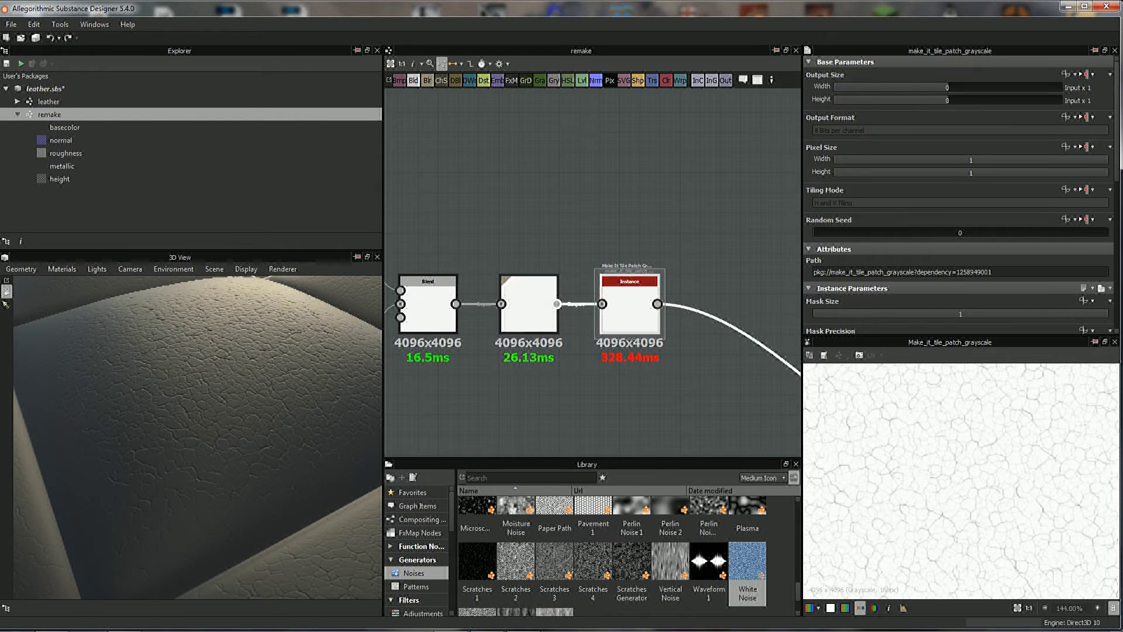
pyautogui.moveTo(629, 305); pyautogui.dragTo(641, 304, button='middle')
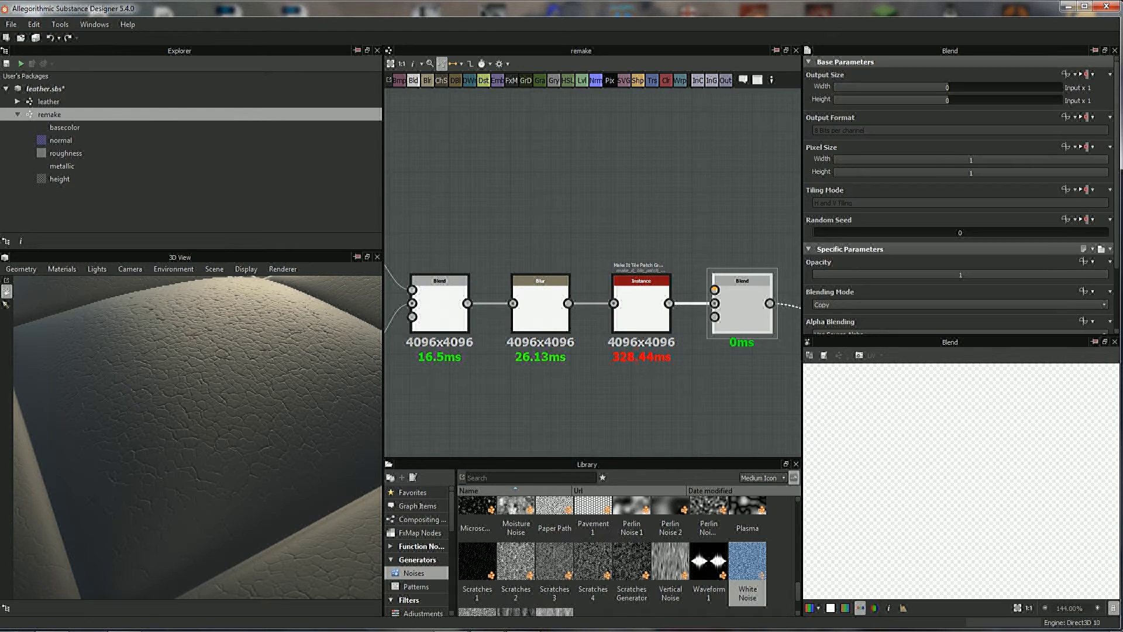
# - Feed White Noise into the Blend at Multiply, 0.03 opacity, through an inserted Blur
pyautogui.moveTo(700, 281); pyautogui.dragTo(701, 282)
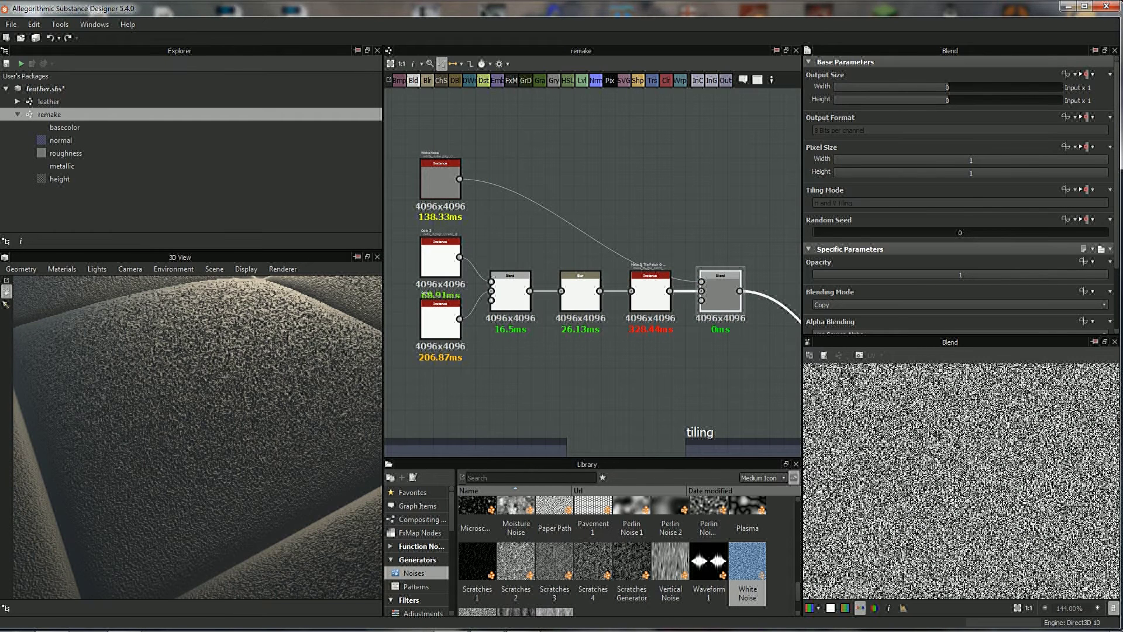
pyautogui.moveTo(960, 274); pyautogui.dragTo(820, 274)
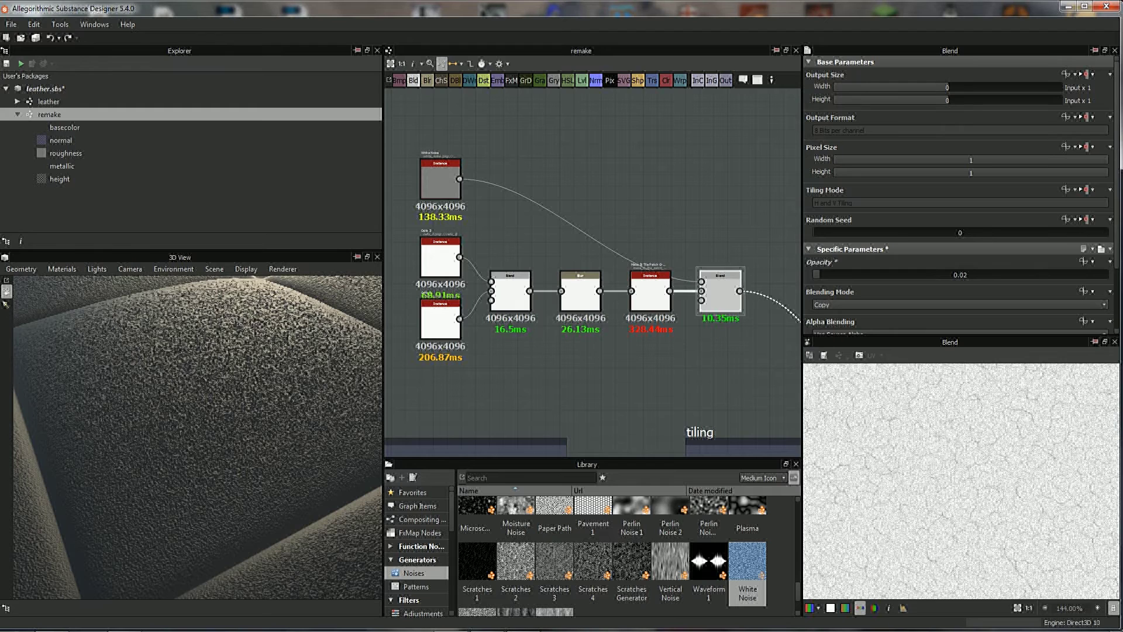
pyautogui.click(959, 305)
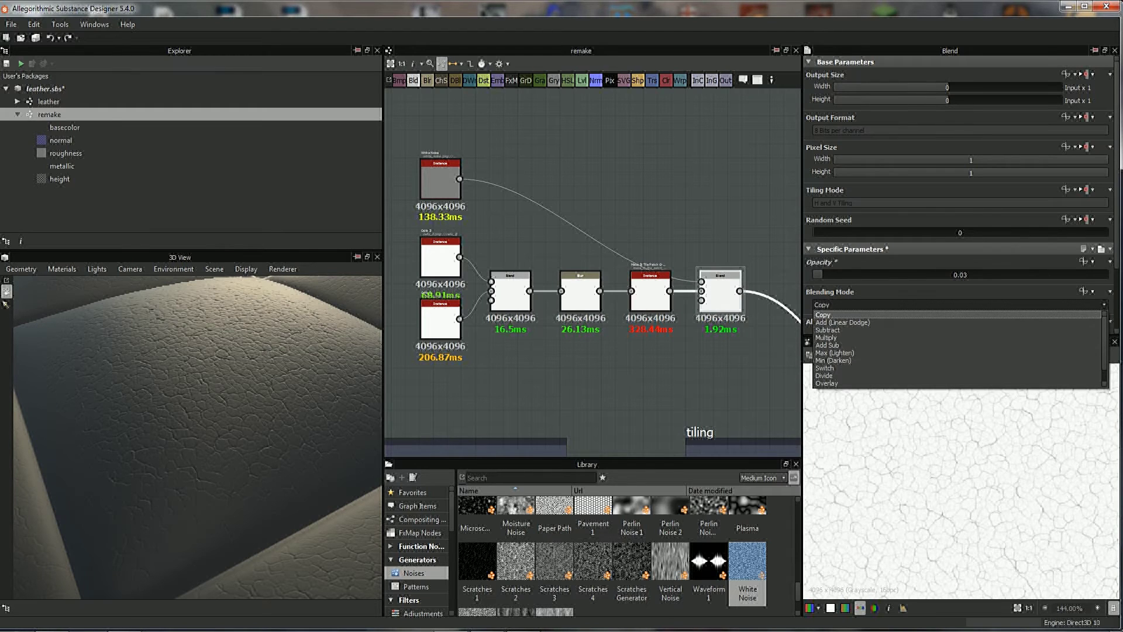
pyautogui.click(826, 337)
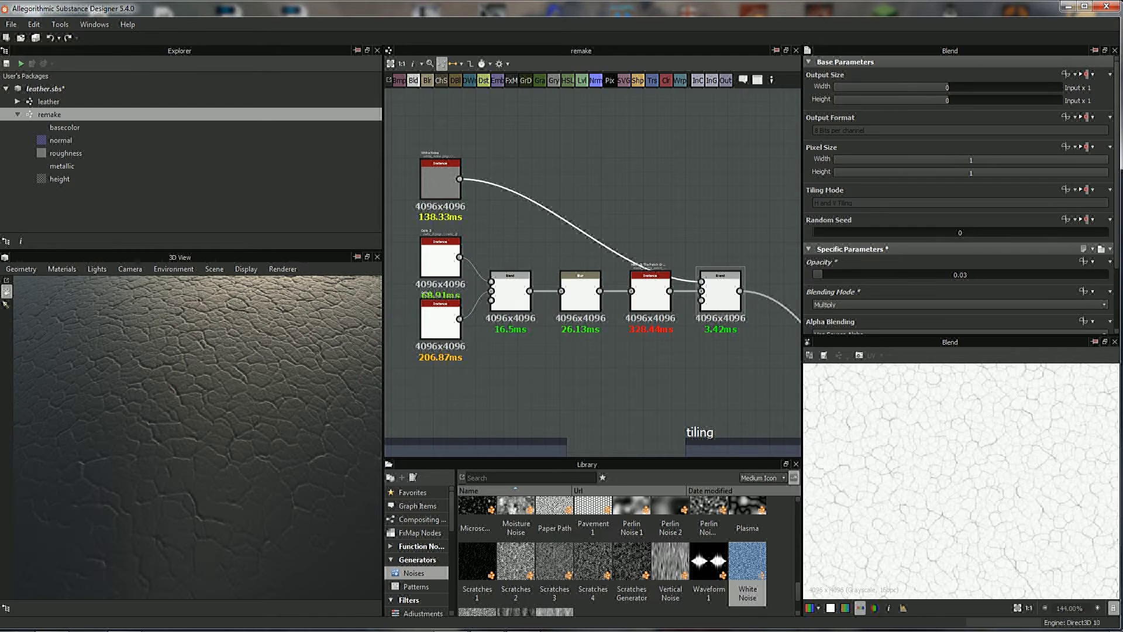
pyautogui.moveTo(428, 80); pyautogui.dragTo(580, 234)
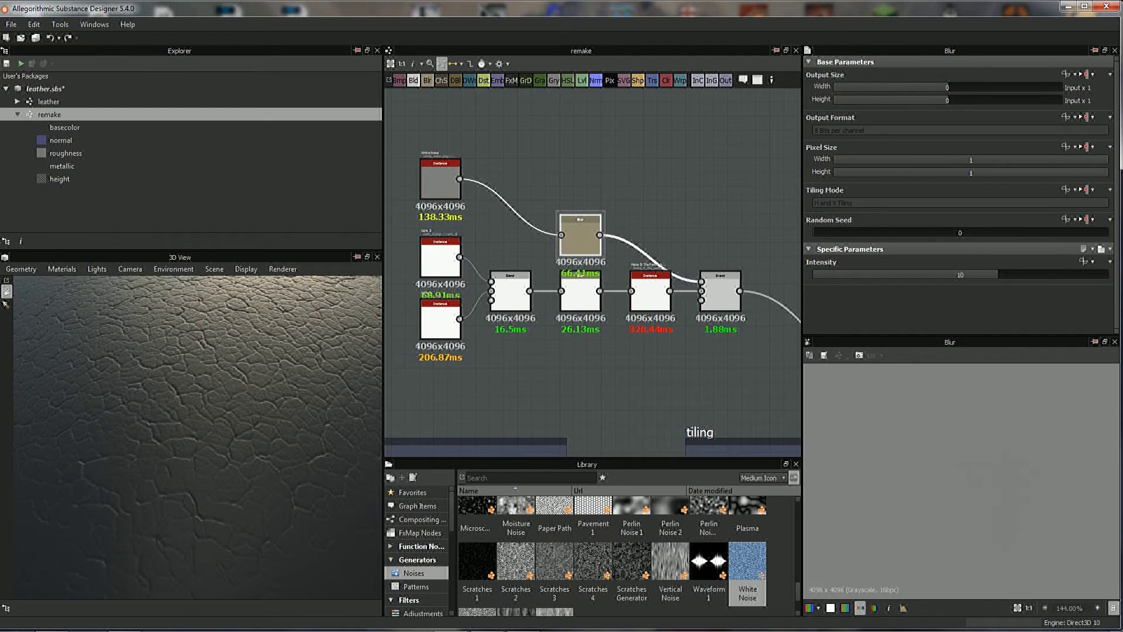
# - Try a few Blur intensities, then delete the plain Blur node
pyautogui.moveTo(995, 275); pyautogui.dragTo(813, 274)
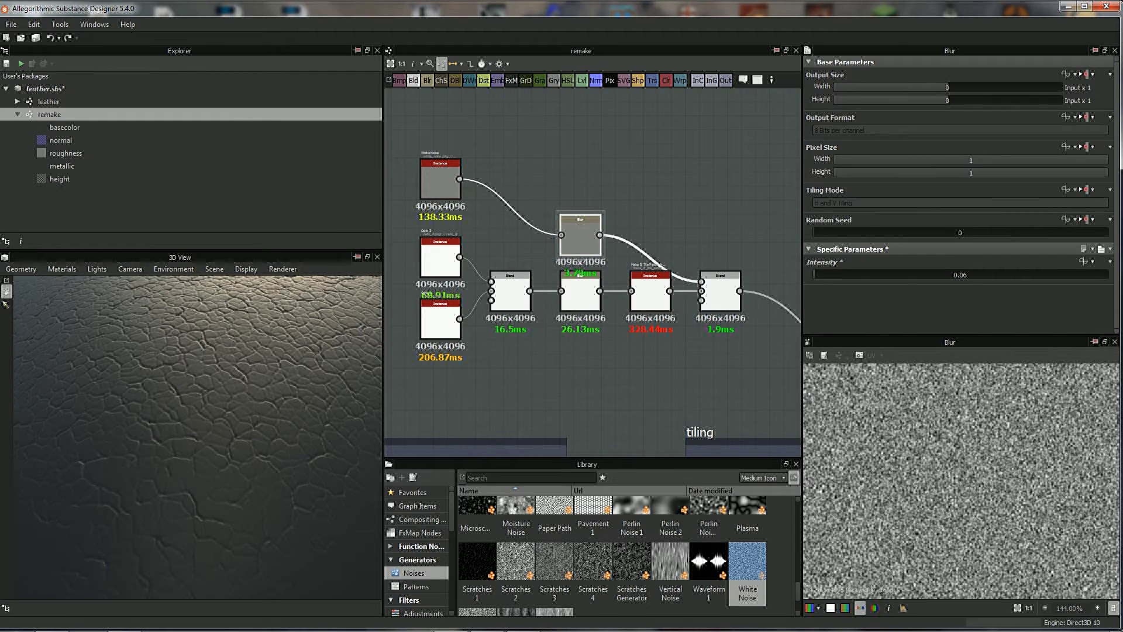
pyautogui.moveTo(814, 274); pyautogui.dragTo(815, 275)
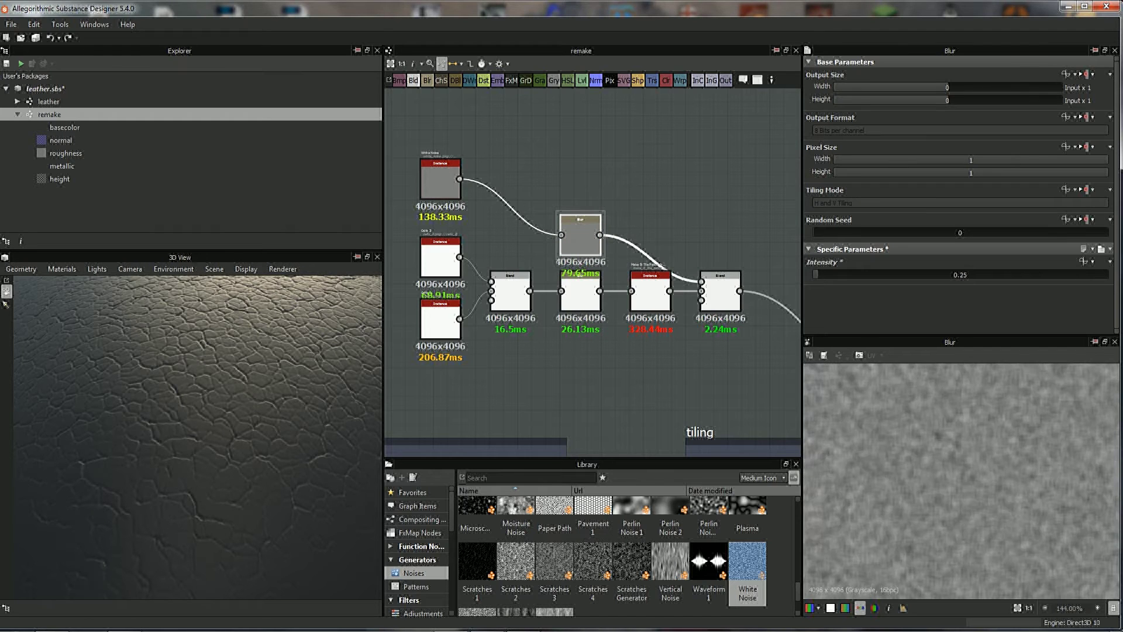
pyautogui.moveTo(815, 275); pyautogui.dragTo(814, 275)
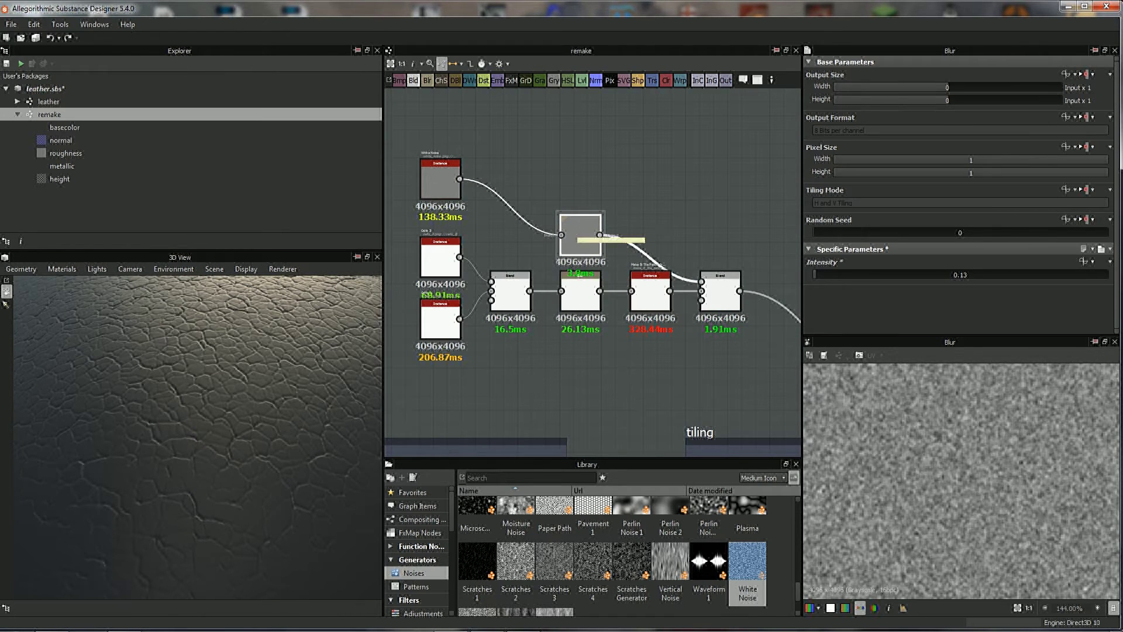
pyautogui.press('Delete')
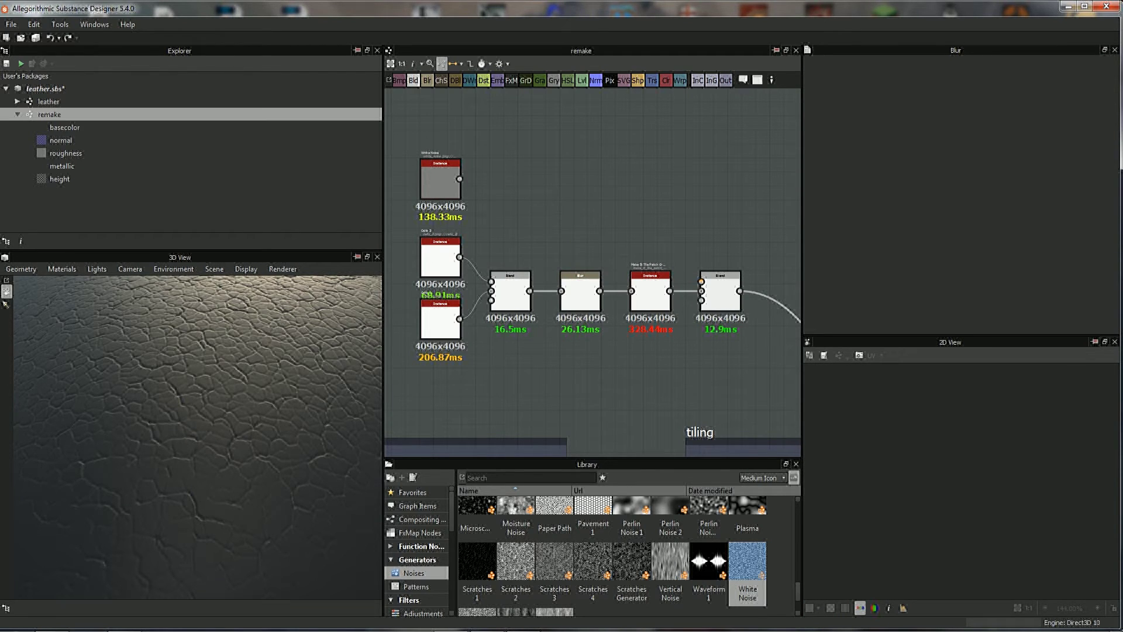
# - Add a Blur HQ Grayscale from White Noise into the Blend, intensity 0.1
pyautogui.press('space')
pyautogui.write('hq')
pyautogui.press('Down')
pyautogui.press('Return')
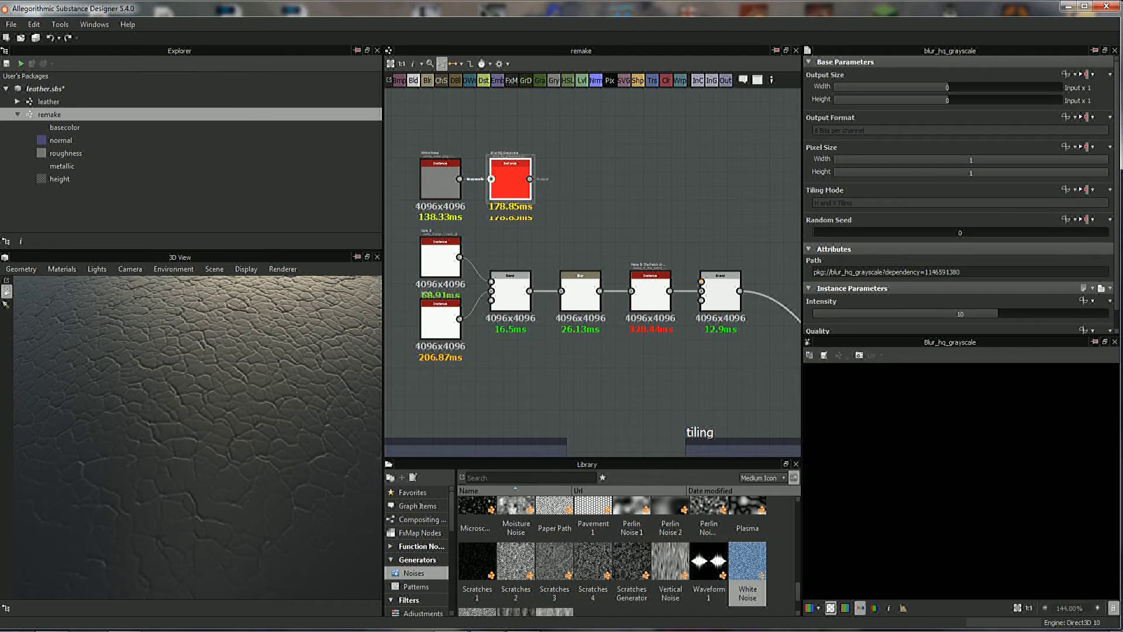
pyautogui.moveTo(530, 179); pyautogui.dragTo(701, 282)
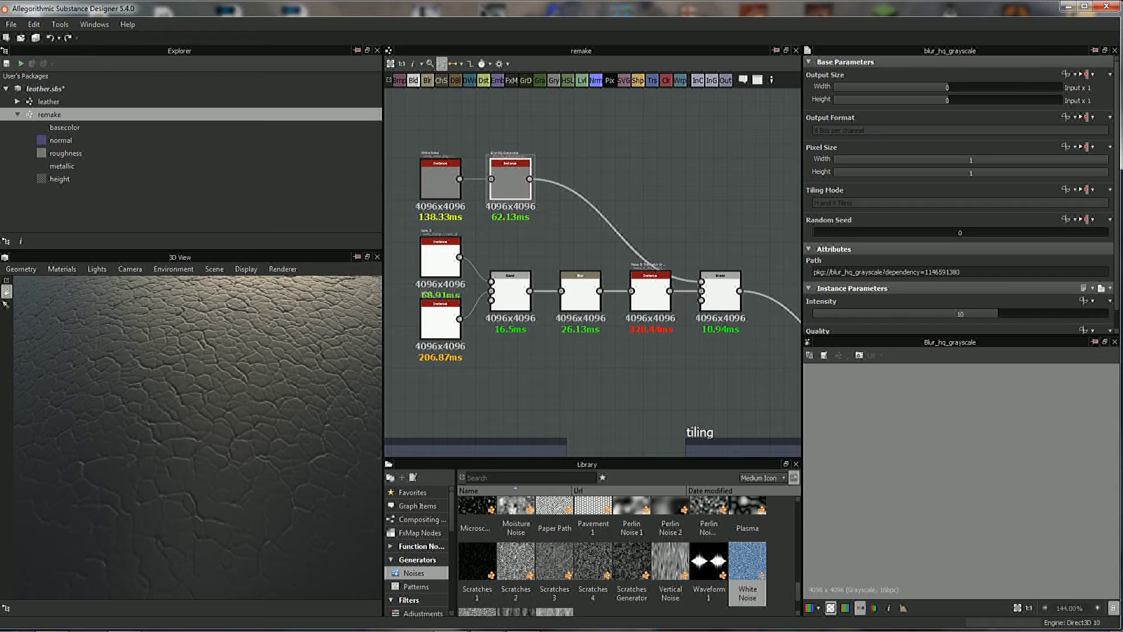
pyautogui.moveTo(960, 314); pyautogui.dragTo(814, 315)
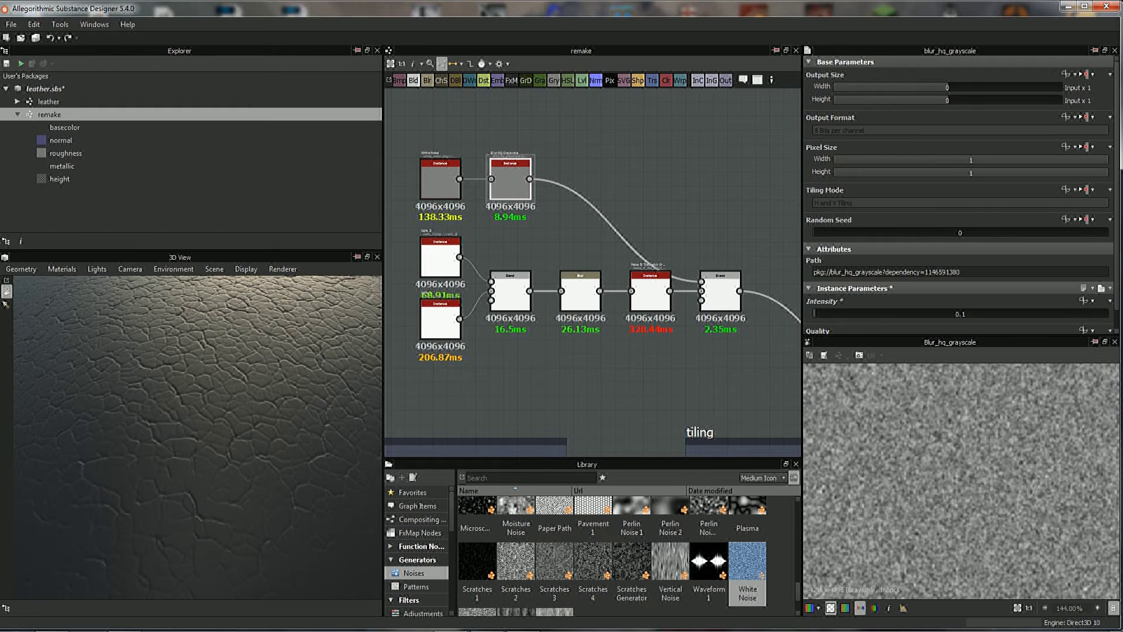
# - Raise the noise multiply Blend's opacity, settling on 0.18
pyautogui.doubleClick(721, 293)
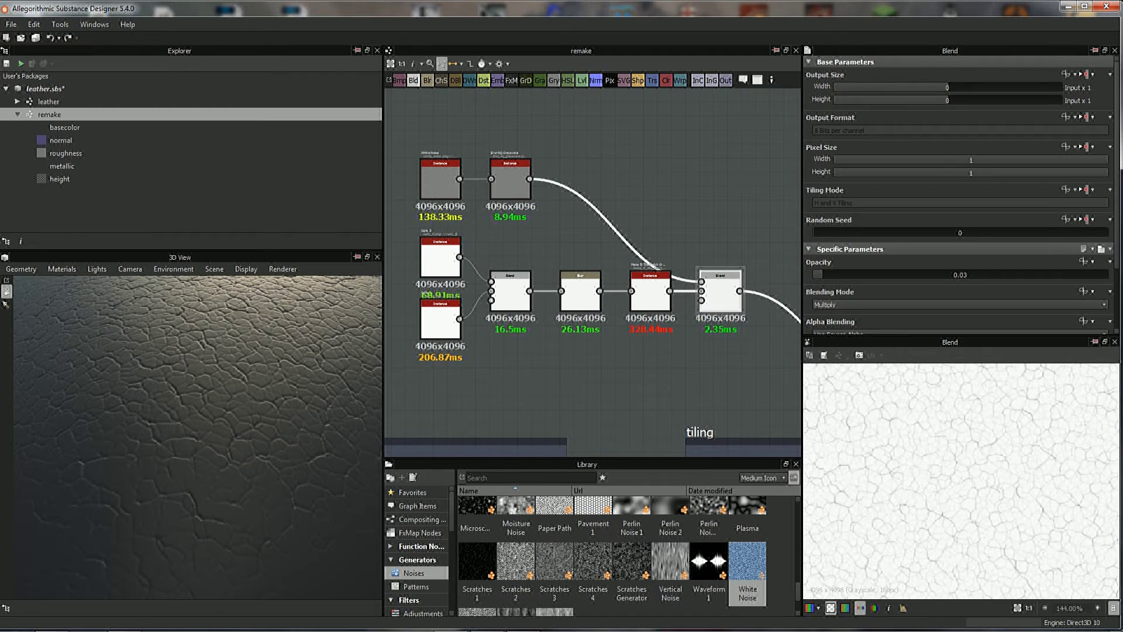
pyautogui.moveTo(818, 274); pyautogui.dragTo(834, 274)
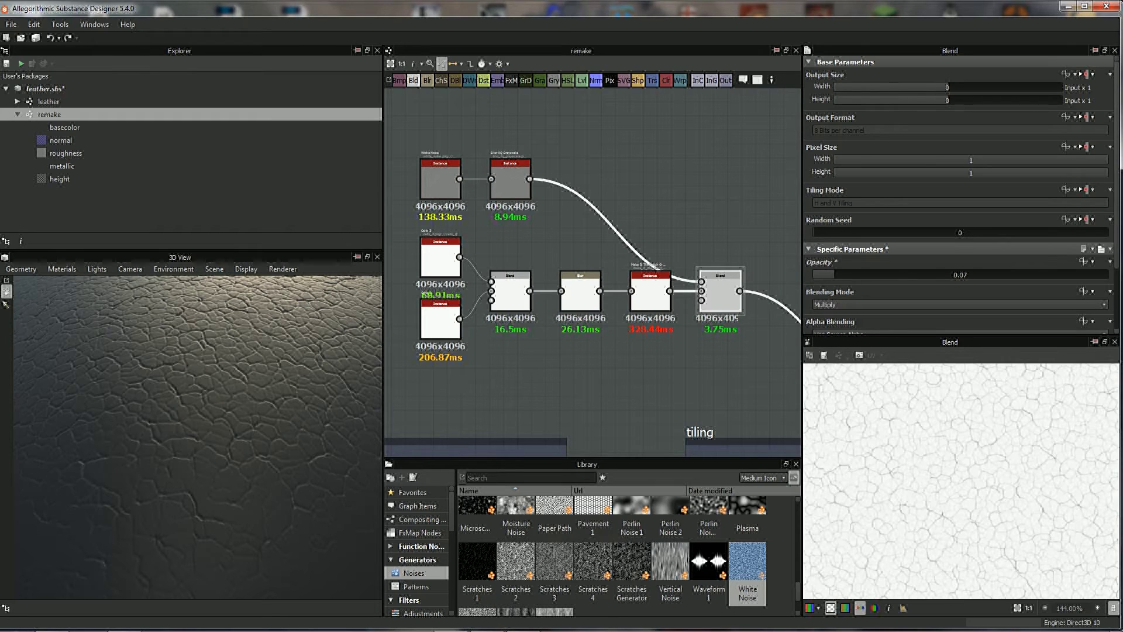
pyautogui.moveTo(834, 274); pyautogui.dragTo(881, 274)
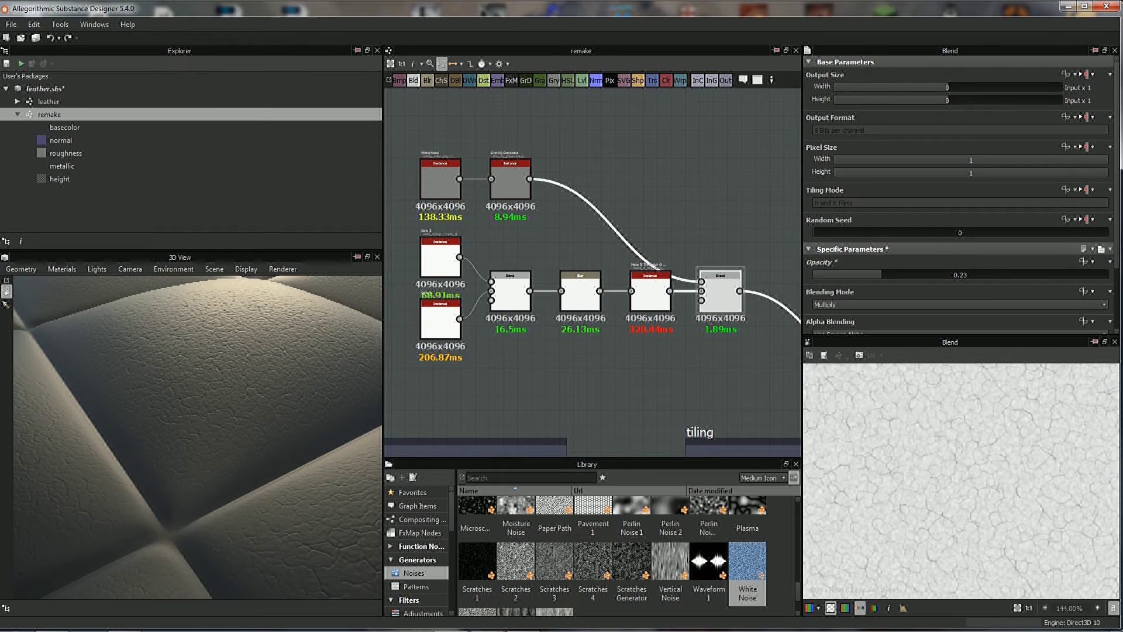
pyautogui.moveTo(881, 275); pyautogui.dragTo(866, 275)
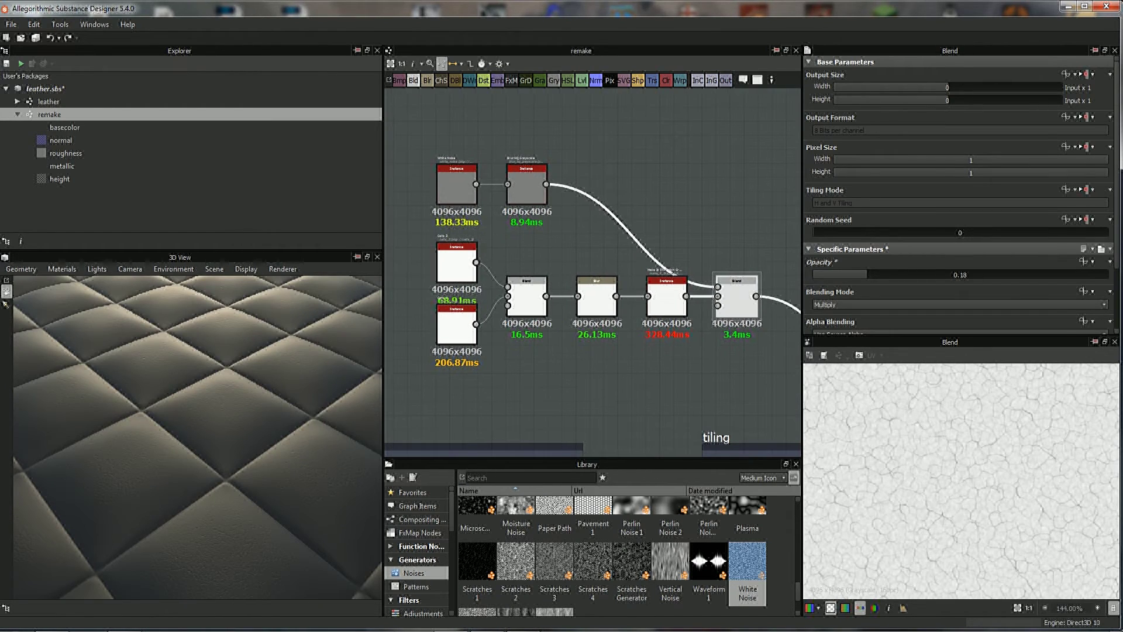
# - Open the leather reference graph and inspect its Blur HQ node, revealing the GRD node
pyautogui.doubleClick(49, 101)
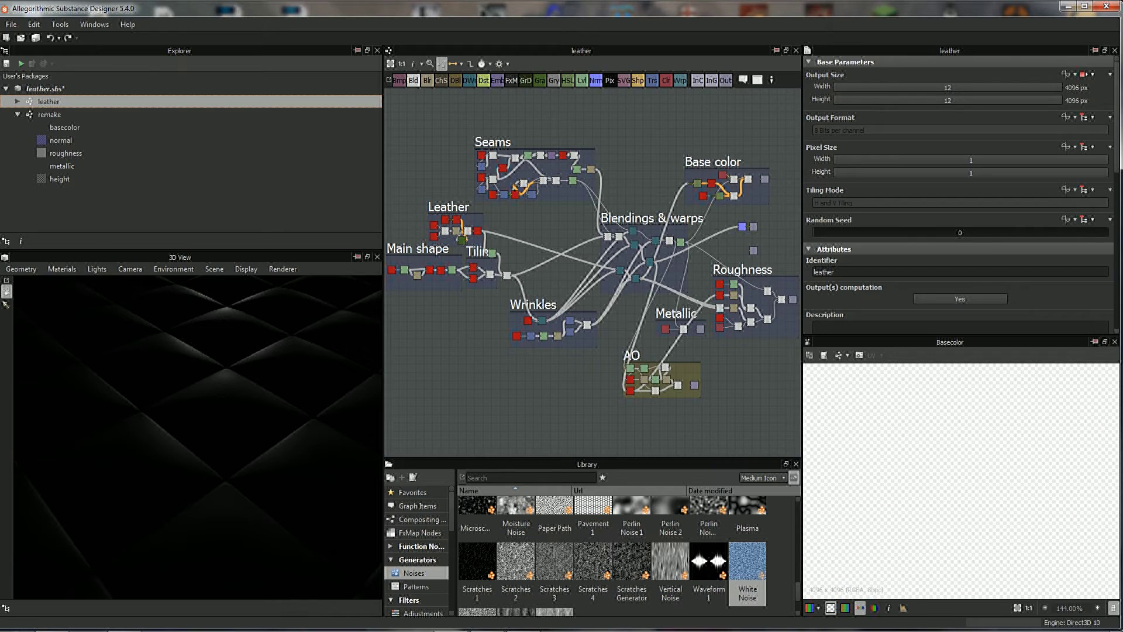
pyautogui.scroll(1, 614, 246)
pyautogui.scroll(1, 615, 246)
pyautogui.scroll(3, 614, 246)
pyautogui.scroll(2, 614, 246)
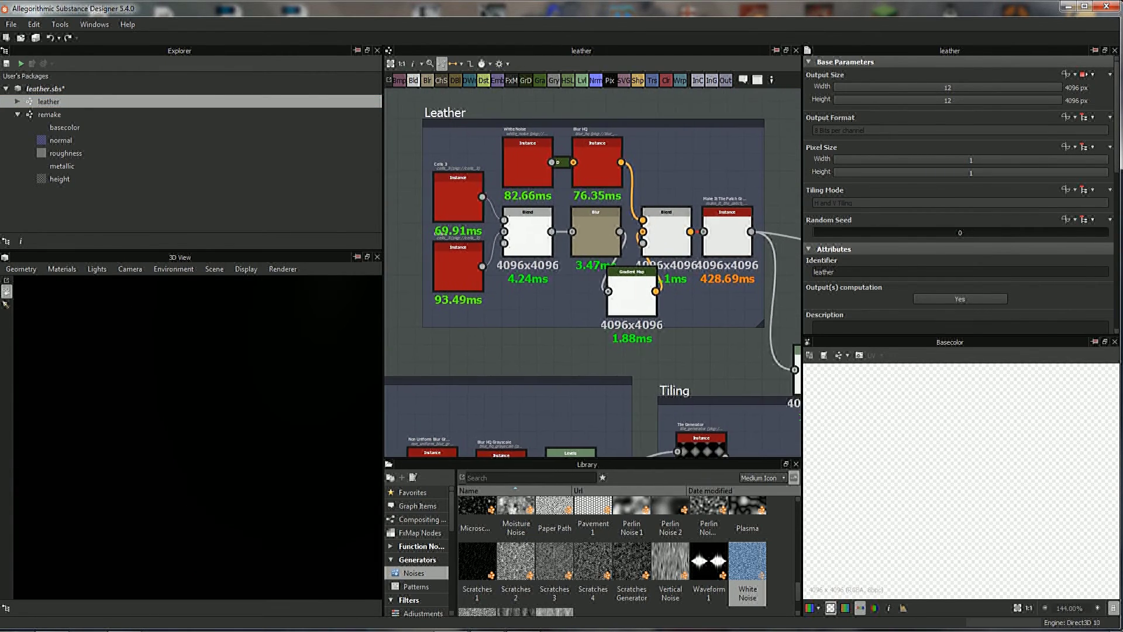
pyautogui.scroll(2, 591, 269)
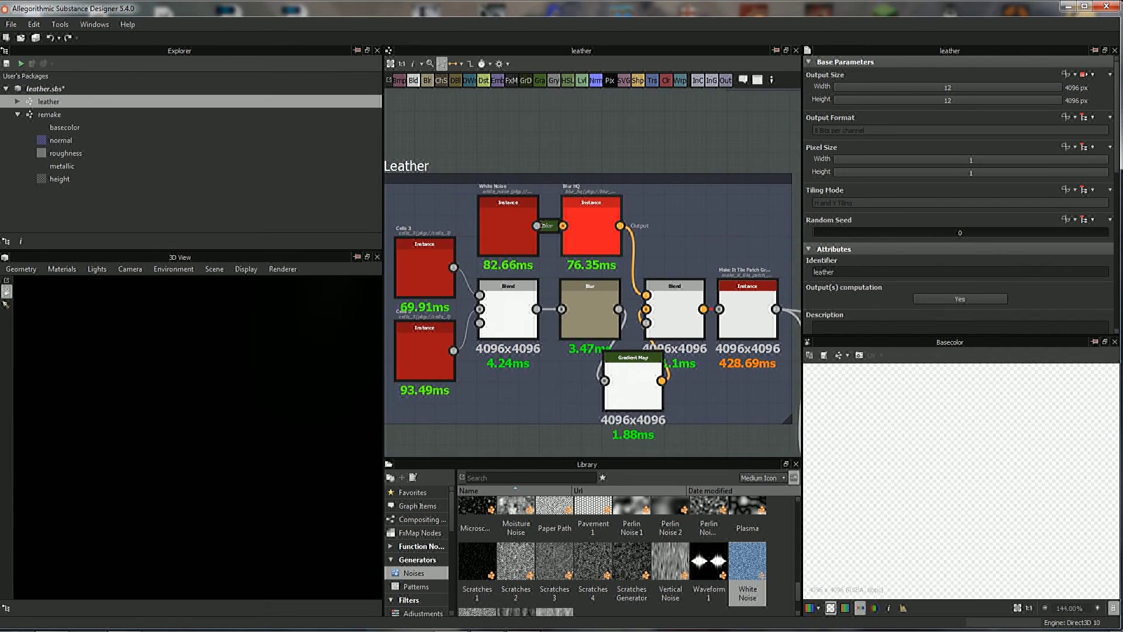
pyautogui.scroll(2, 597, 228)
pyautogui.click(588, 234)
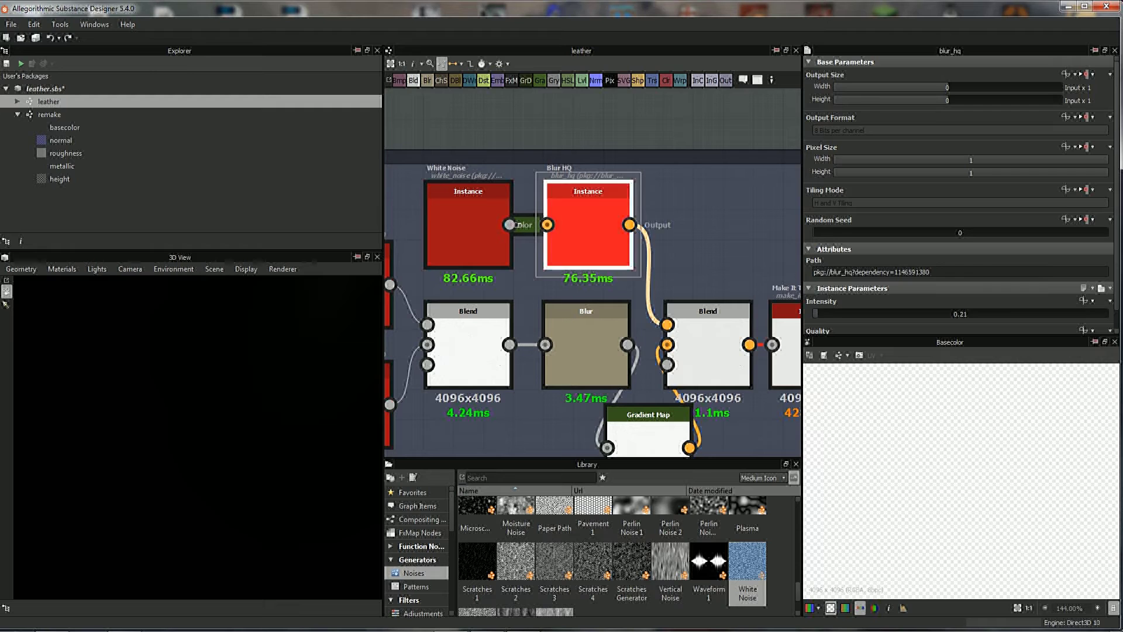
pyautogui.moveTo(588, 234); pyautogui.dragTo(571, 227, button='middle')
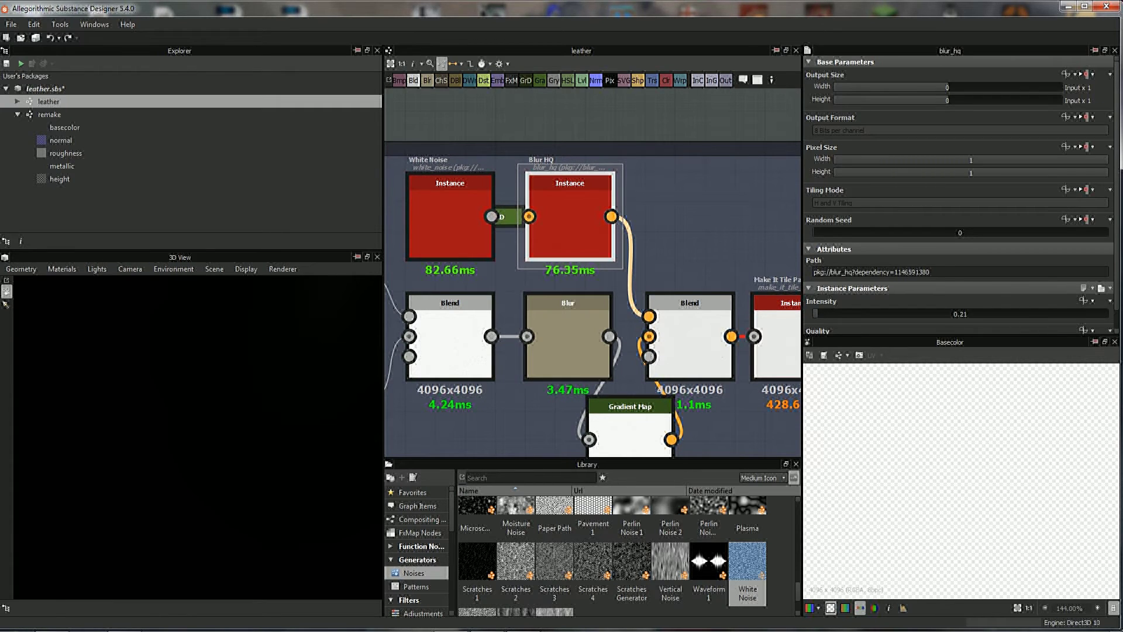
pyautogui.moveTo(571, 227); pyautogui.dragTo(630, 227)
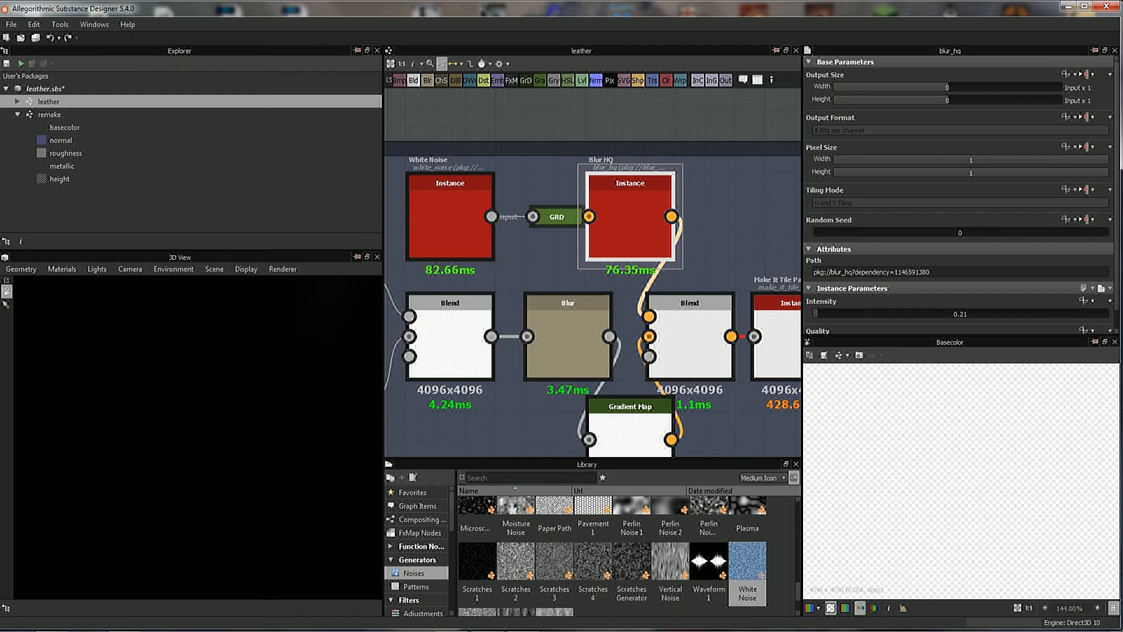
pyautogui.scroll(-1, 562, 111)
pyautogui.scroll(-1, 562, 111)
pyautogui.scroll(-1, 562, 111)
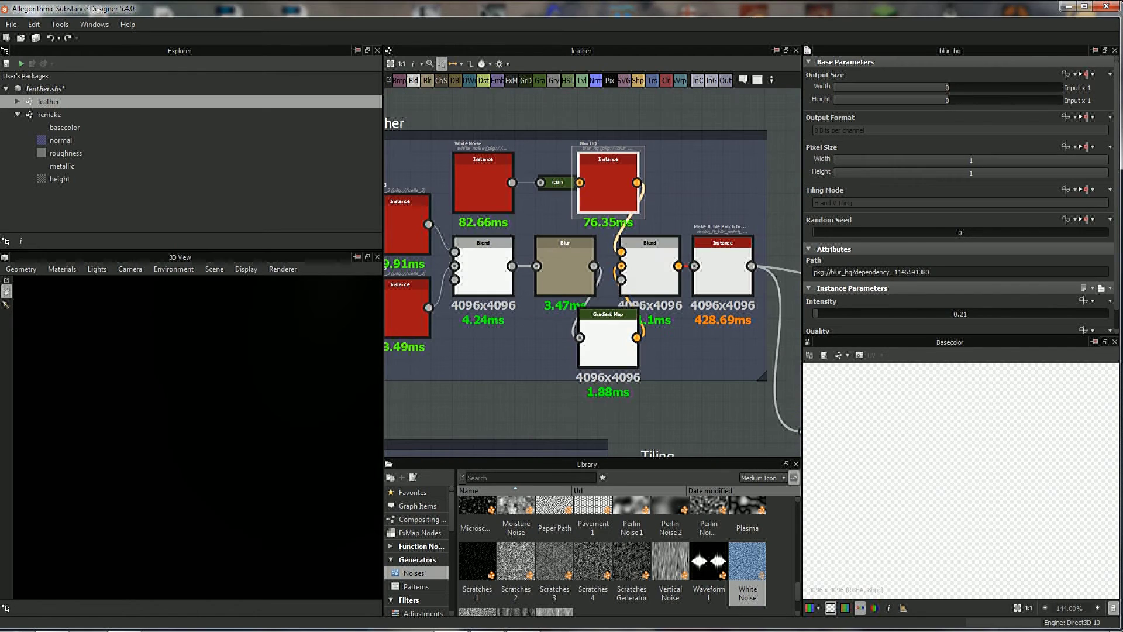
pyautogui.moveTo(585, 263)
pyautogui.mouseDown(button='middle')
pyautogui.moveTo(543, 253)
pyautogui.moveTo(598, 266)
pyautogui.mouseUp(button='middle')
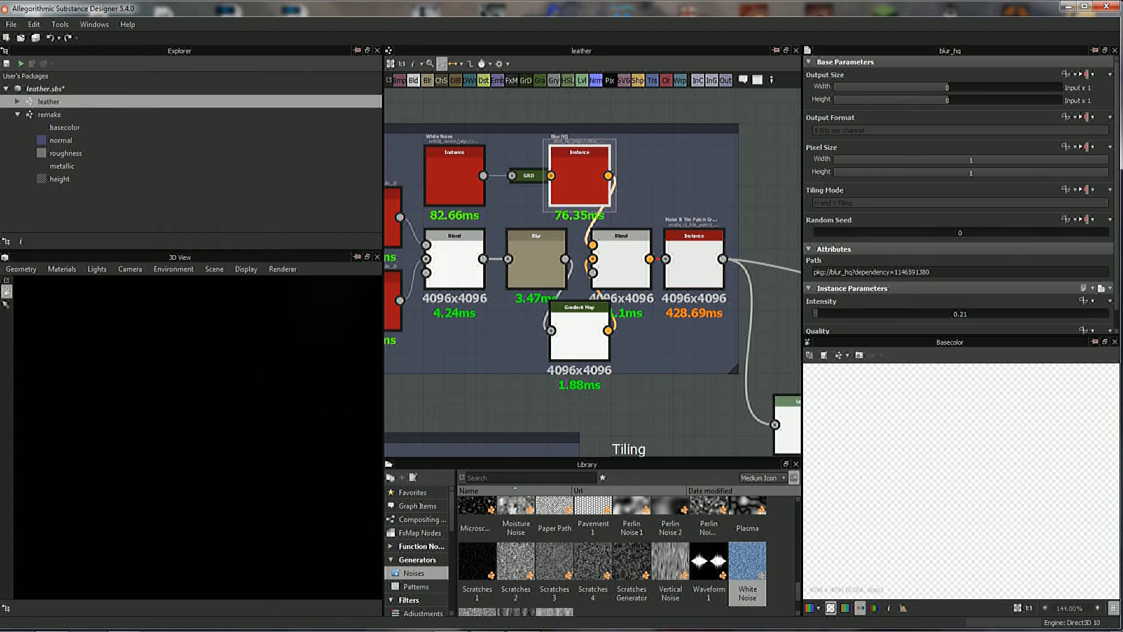
# - Inspect the Make It Tile Patch, Blur HQ, Levels and Blend nodes' outputs
pyautogui.click(695, 263)
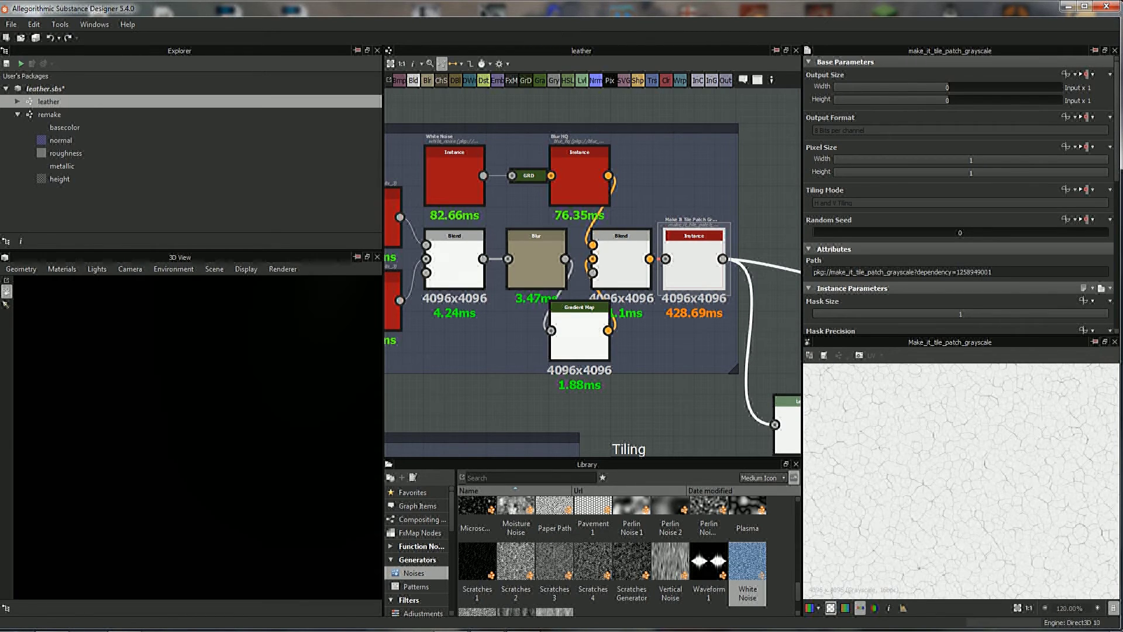
pyautogui.click(580, 187)
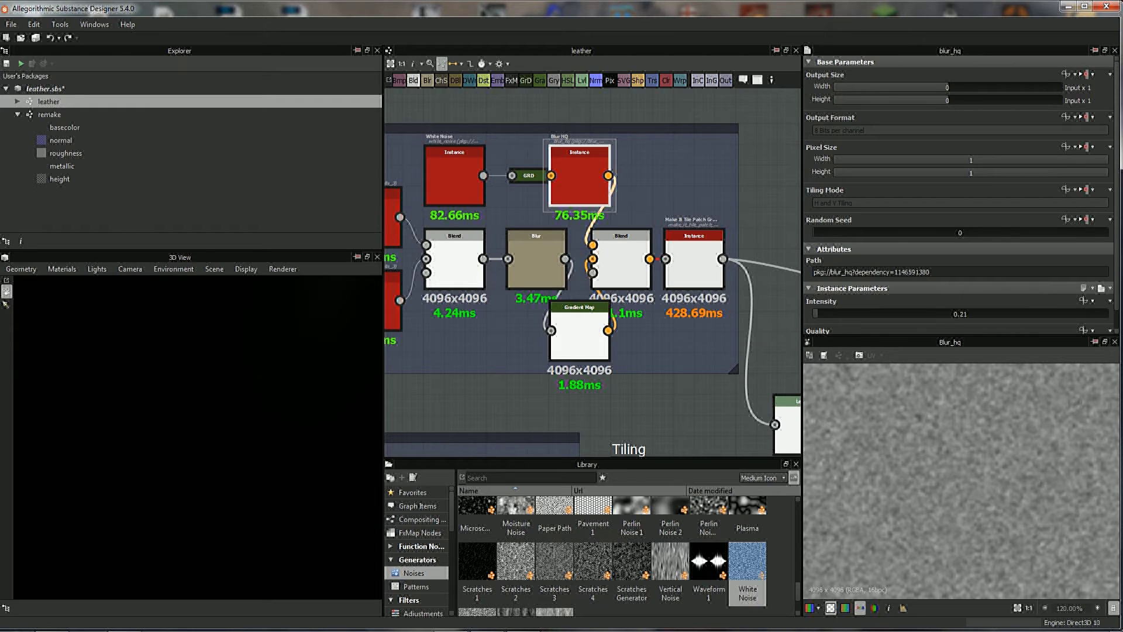
pyautogui.scroll(-2, 593, 274)
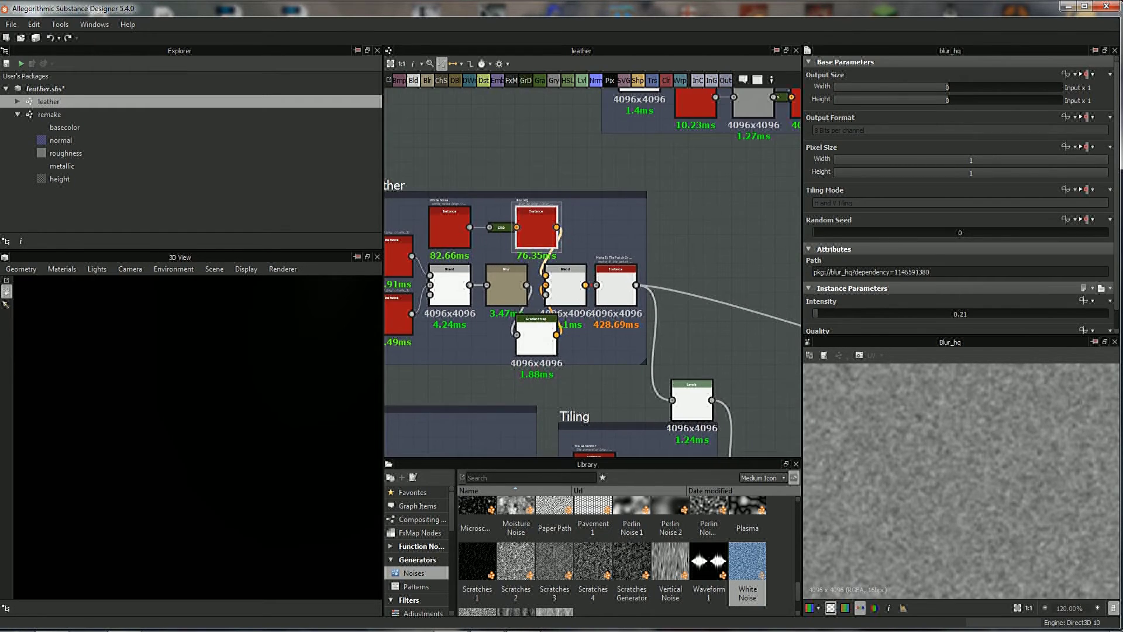
pyautogui.scroll(-2, 593, 273)
pyautogui.moveTo(673, 380); pyautogui.dragTo(570, 304, button='middle')
pyautogui.click(567, 305)
pyautogui.scroll(2, 620, 398)
pyautogui.click(603, 324)
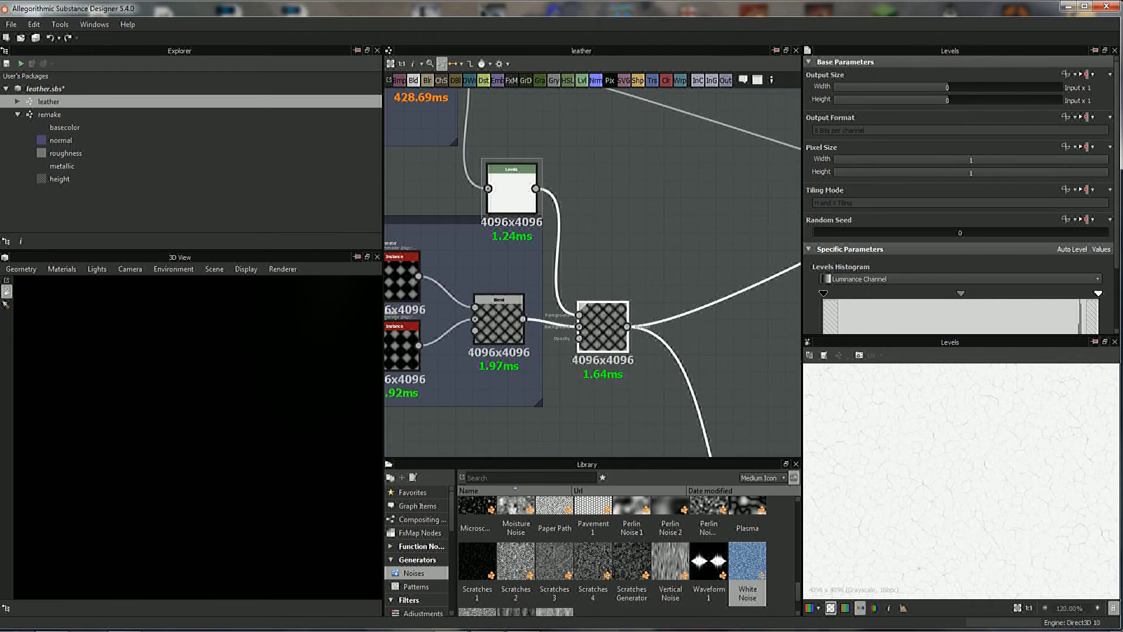
pyautogui.scroll(-2, 593, 273)
# - Pan across the Seams, Blendings & warps, Tiling and Leather frames
pyautogui.moveTo(593, 234); pyautogui.dragTo(579, 403, button='middle')
pyautogui.scroll(-3, 593, 274)
pyautogui.moveTo(593, 246)
pyautogui.mouseDown(button='middle')
pyautogui.moveTo(593, 284)
pyautogui.moveTo(593, 213)
pyautogui.mouseUp(button='middle')
pyautogui.scroll(-1, 594, 273)
pyautogui.moveTo(593, 274)
pyautogui.mouseDown(button='middle')
pyautogui.moveTo(470, 206)
pyautogui.moveTo(540, 201)
pyautogui.moveTo(646, 168)
pyautogui.moveTo(662, 203)
pyautogui.mouseUp(button='middle')
pyautogui.scroll(1, 593, 274)
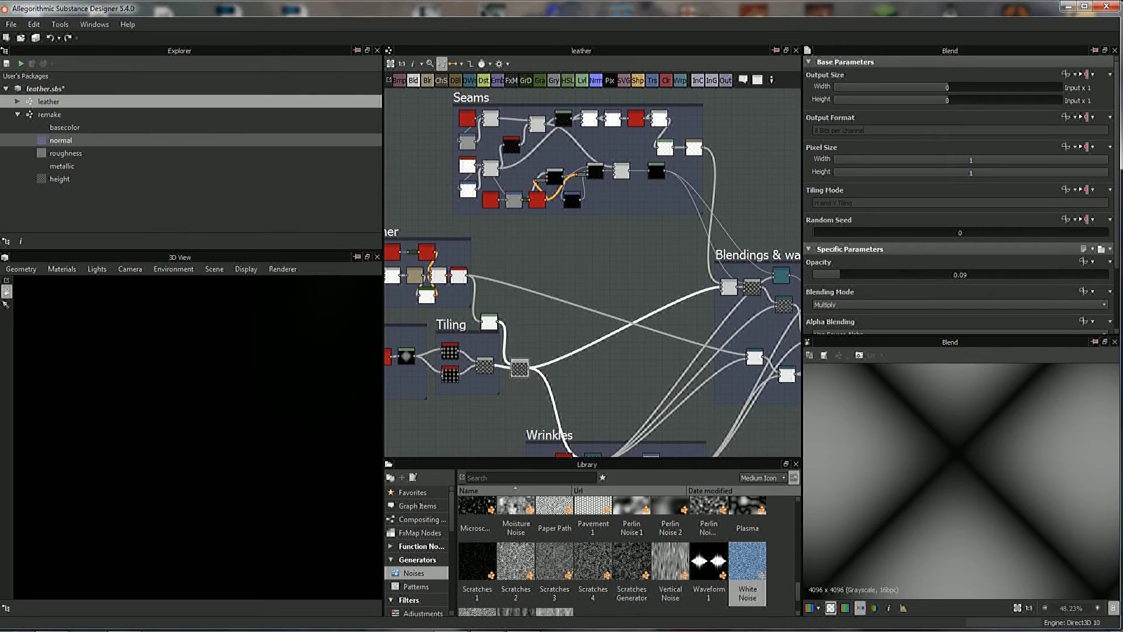
pyautogui.moveTo(593, 274); pyautogui.dragTo(631, 344, button='middle')
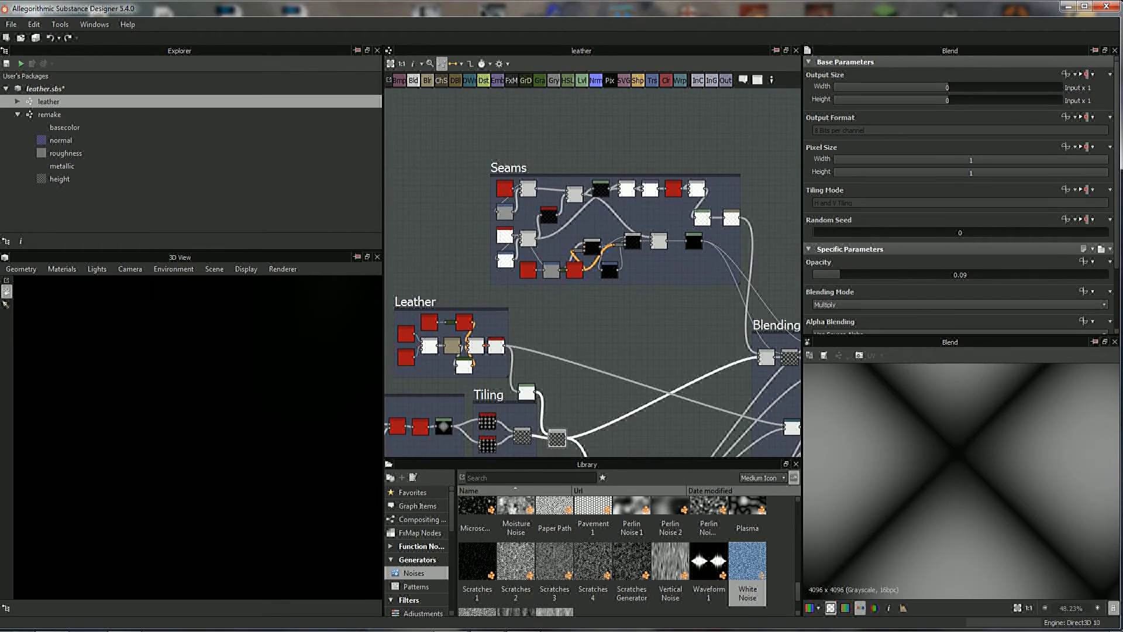
# - Open the remake graph and wrap the selected upper nodes in a new frame
pyautogui.doubleClick(49, 114)
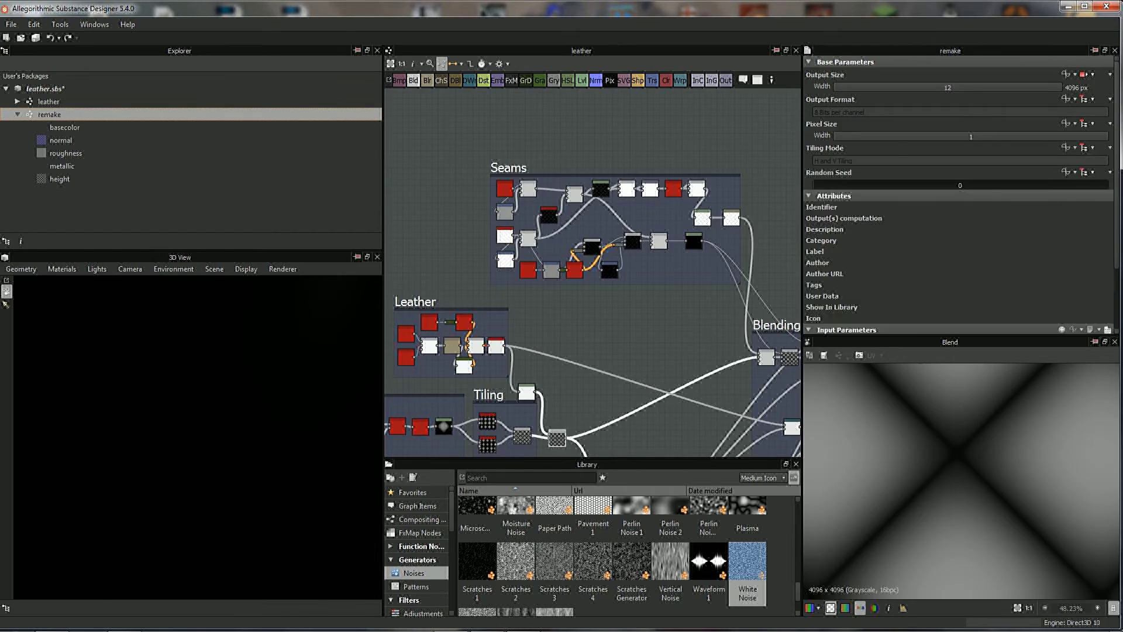
pyautogui.scroll(5, 476, 236)
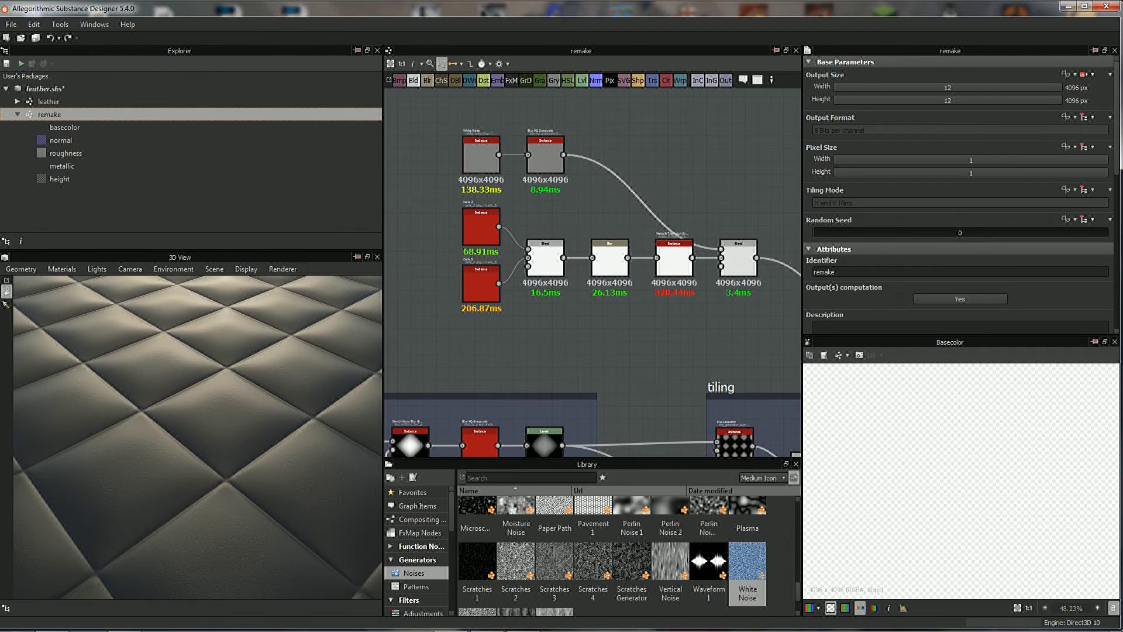
pyautogui.rightClick(757, 251)
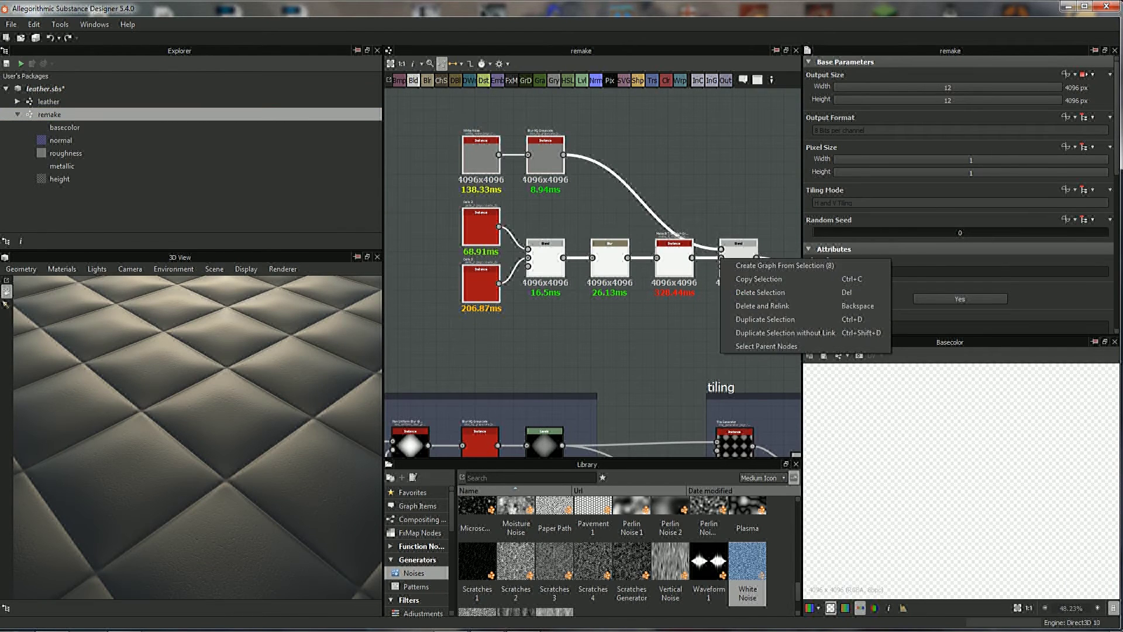
pyautogui.rightClick(679, 178)
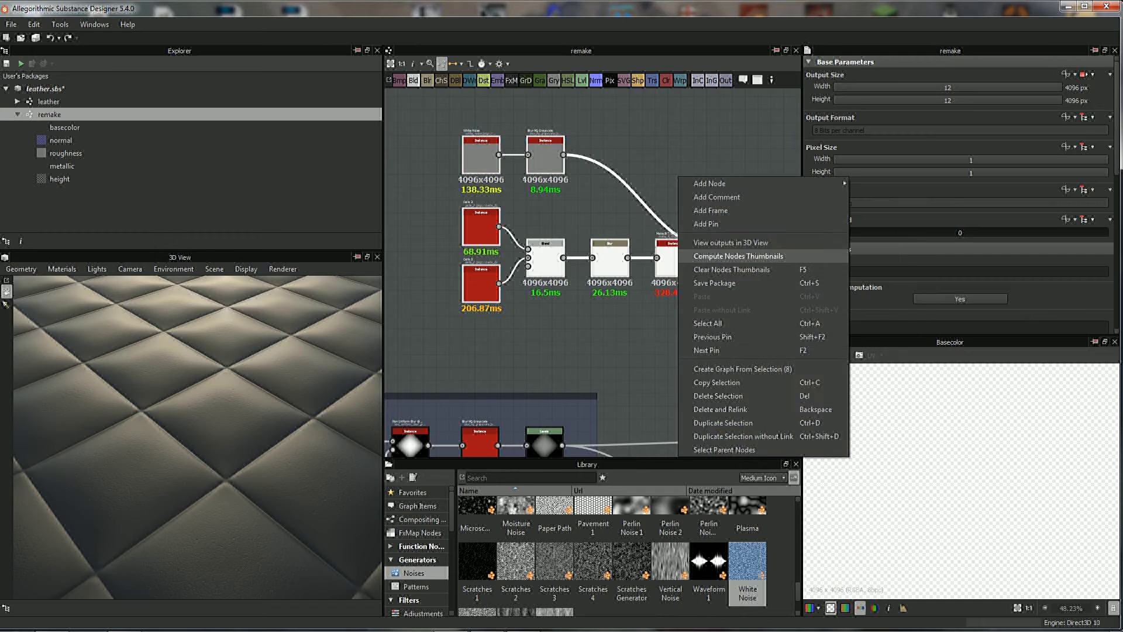
pyautogui.click(711, 210)
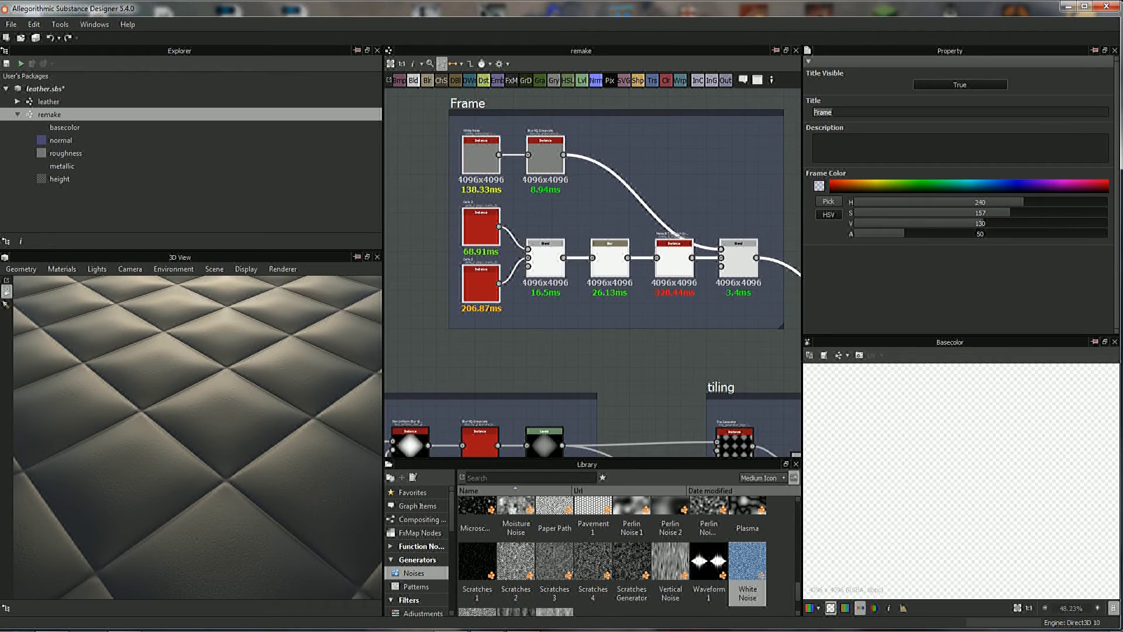
# - Move the leather frame left beside the main_shape and tiling frames
pyautogui.scroll(-1, 778, 100)
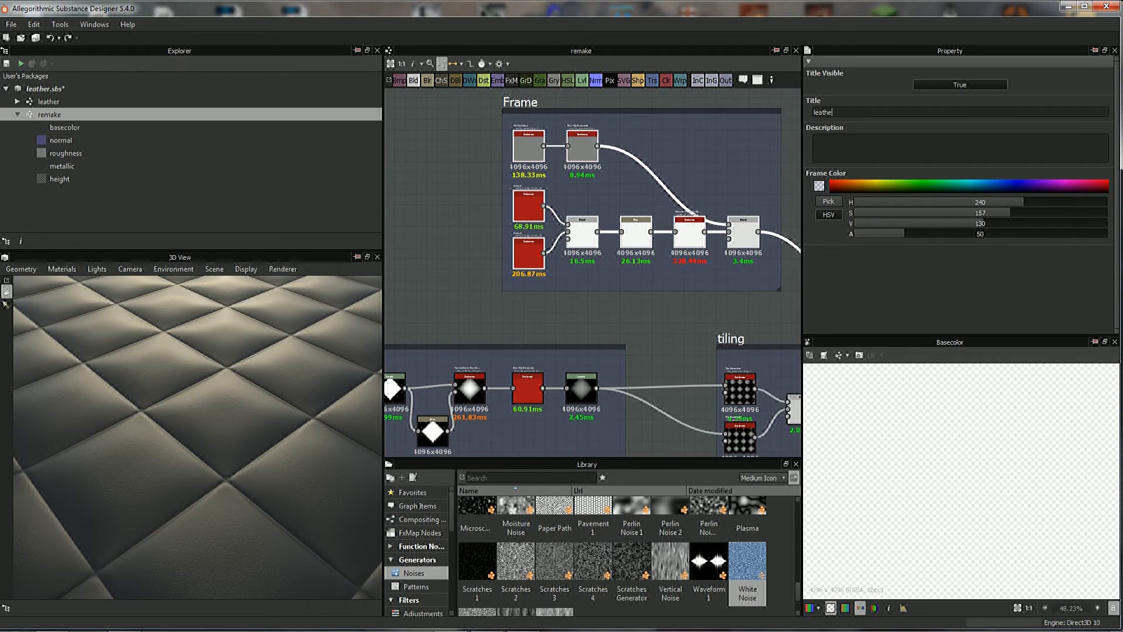
pyautogui.scroll(-1, 514, 338)
pyautogui.scroll(-1, 513, 338)
pyautogui.scroll(-1, 514, 337)
pyautogui.scroll(-1, 513, 337)
pyautogui.moveTo(585, 242); pyautogui.dragTo(507, 243)
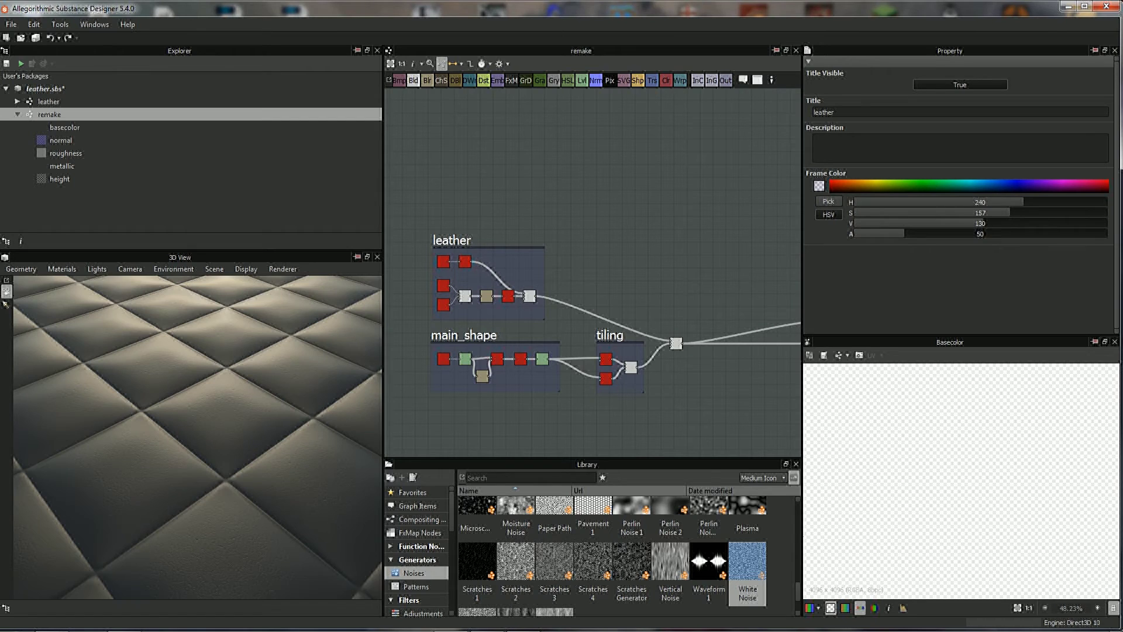
pyautogui.scroll(3, 197, 437)
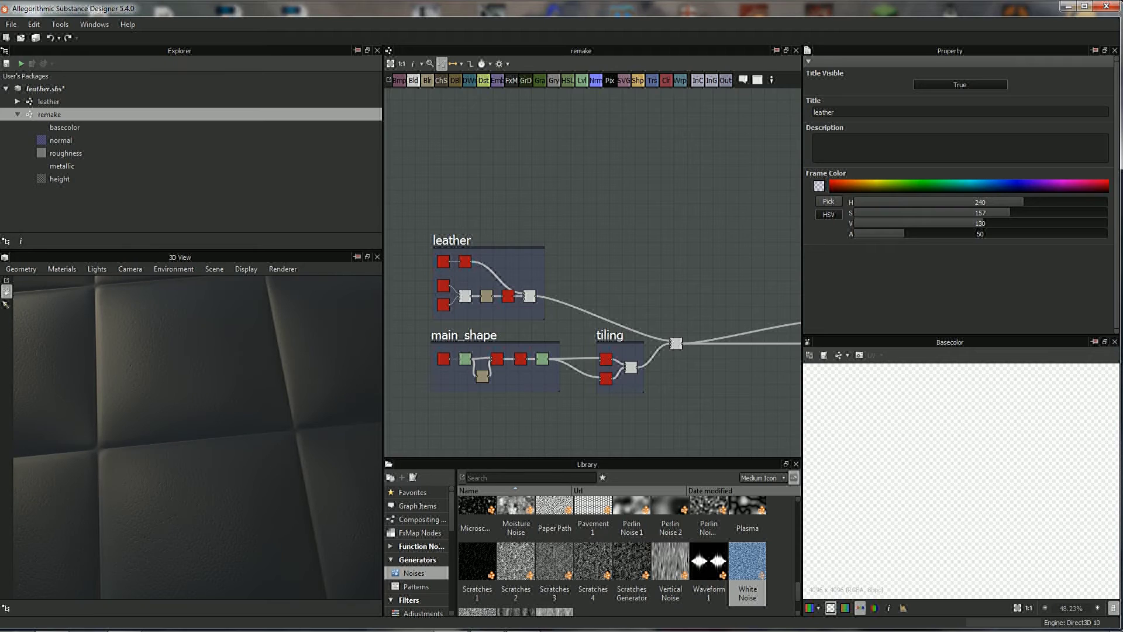
pyautogui.moveTo(585, 234); pyautogui.dragTo(572, 276, button='middle')
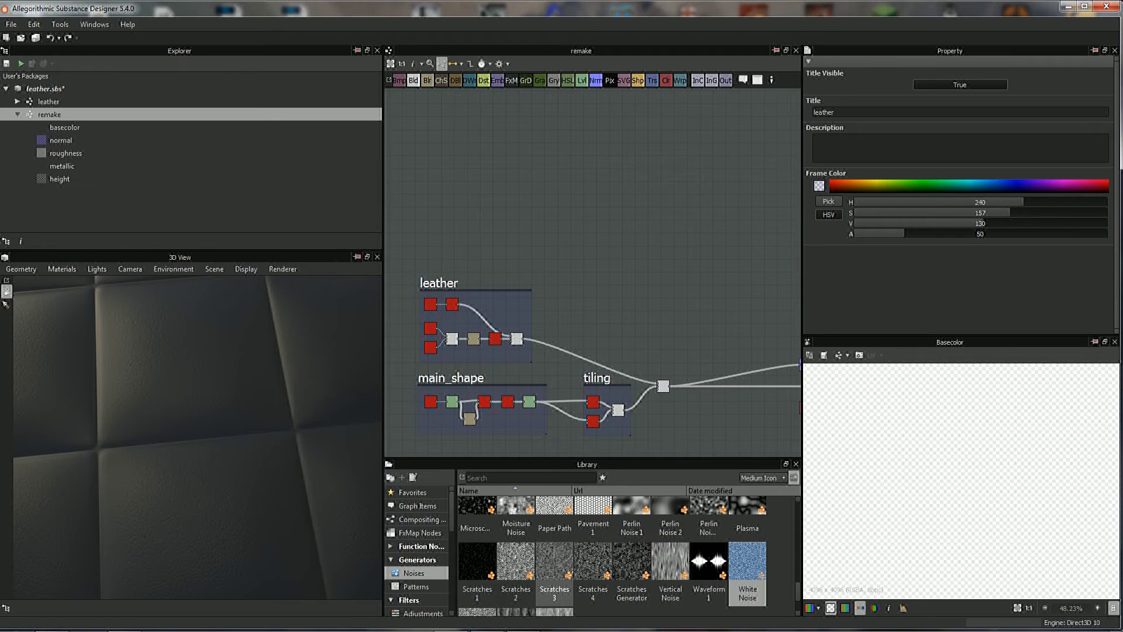
# - Add a Fibers 2 node from Library > Patterns and position it upper-left
pyautogui.click(416, 587)
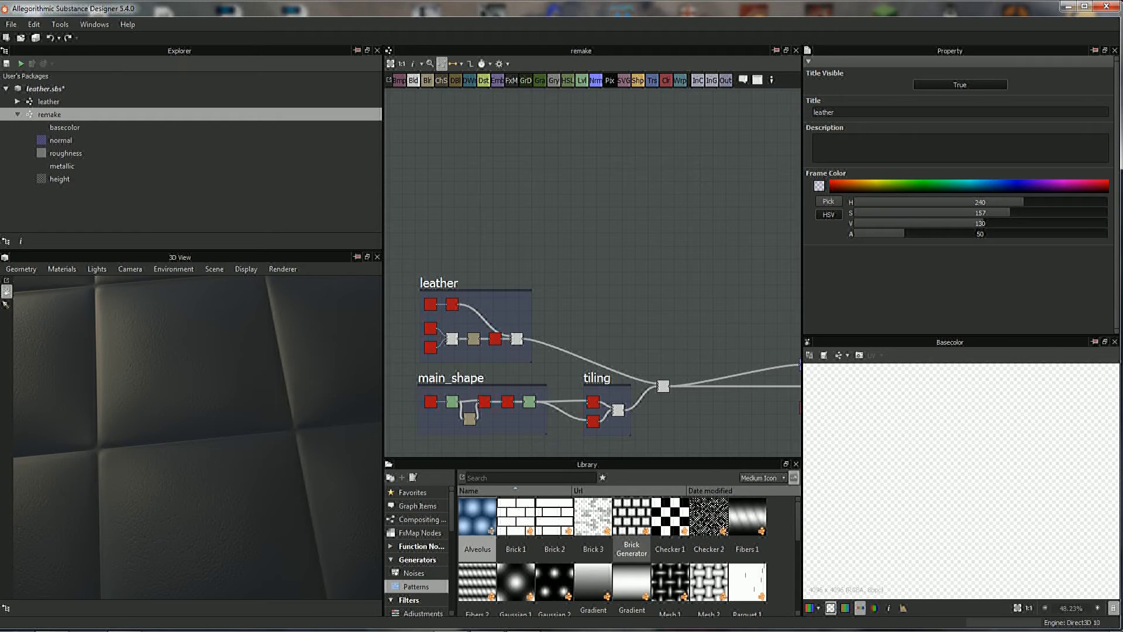
pyautogui.scroll(2, 555, 570)
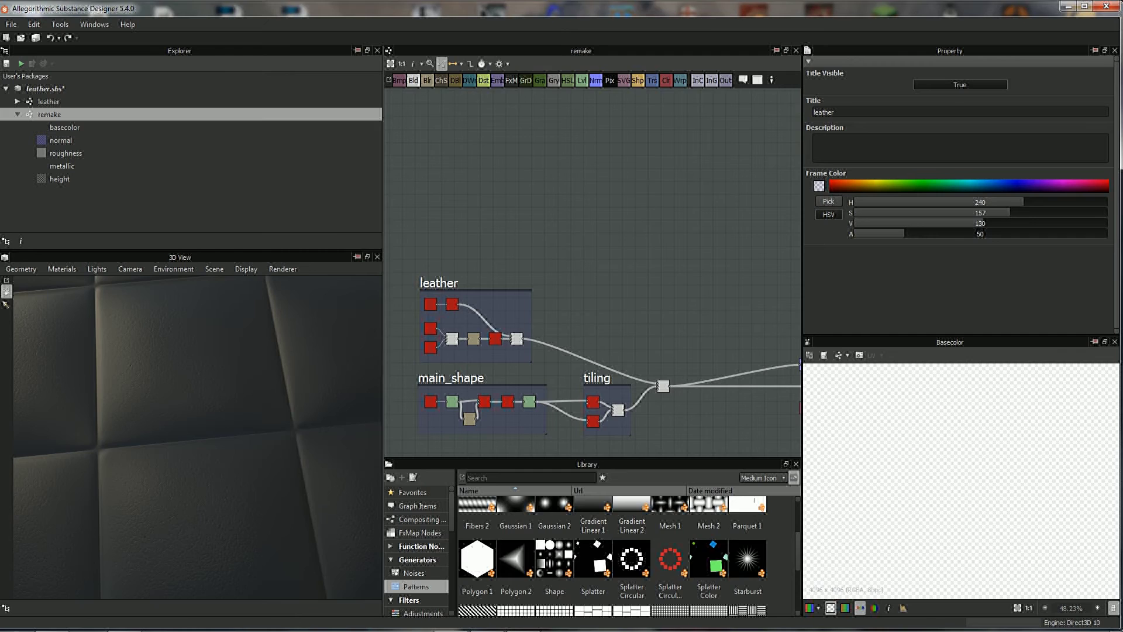
pyautogui.moveTo(383, 328); pyautogui.dragTo(304, 328)
pyautogui.scroll(1, 668, 526)
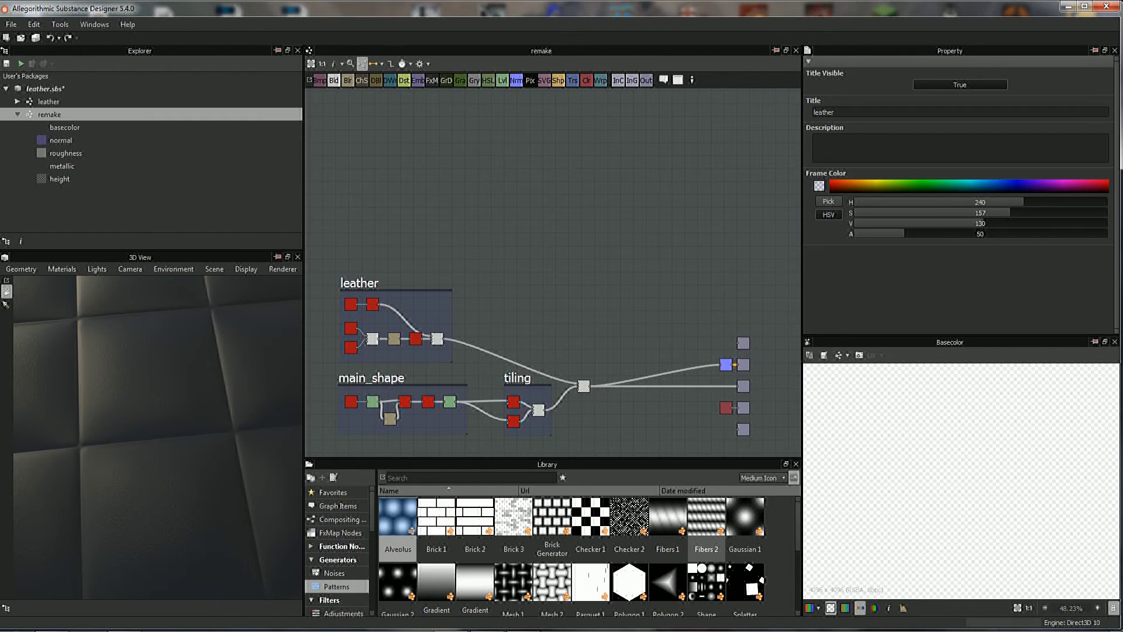
pyautogui.moveTo(706, 518); pyautogui.dragTo(584, 385)
pyautogui.scroll(5, 622, 422)
pyautogui.moveTo(483, 286); pyautogui.dragTo(437, 135)
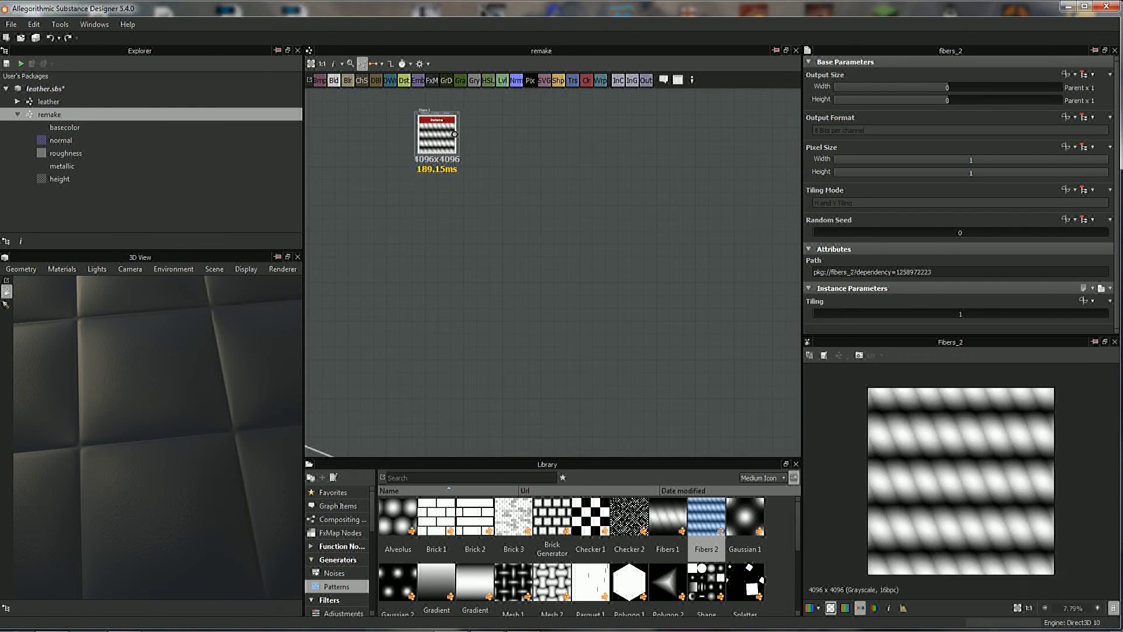
pyautogui.scroll(3, 960, 481)
pyautogui.moveTo(527, 234); pyautogui.dragTo(594, 351, button='middle')
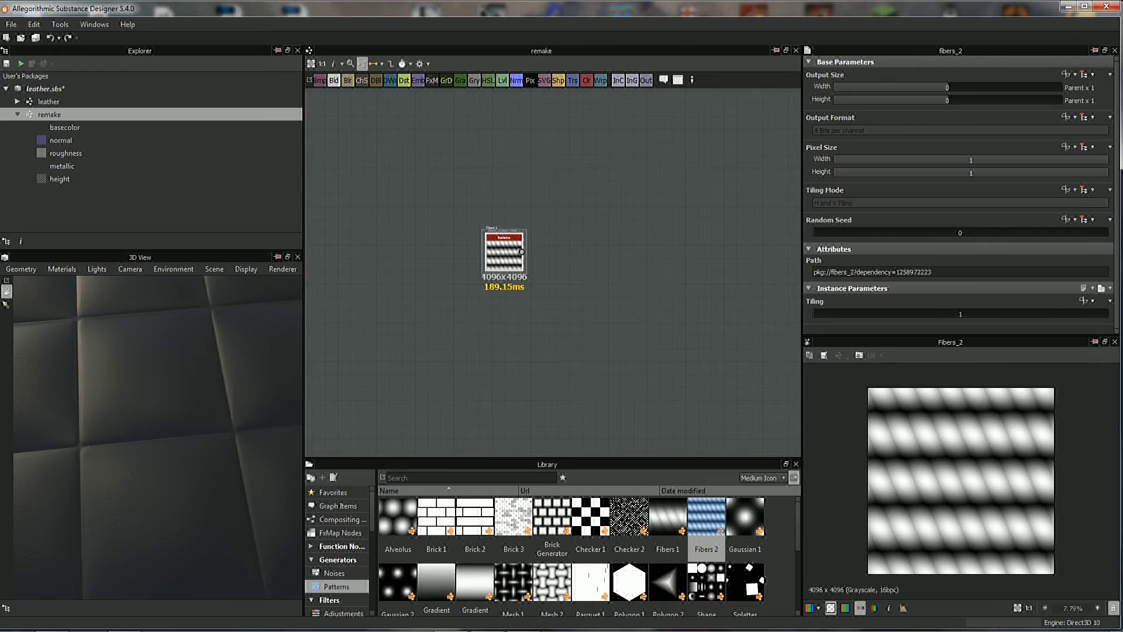
pyautogui.moveTo(527, 252); pyautogui.dragTo(597, 324, button='middle')
pyautogui.scroll(2, 649, 333)
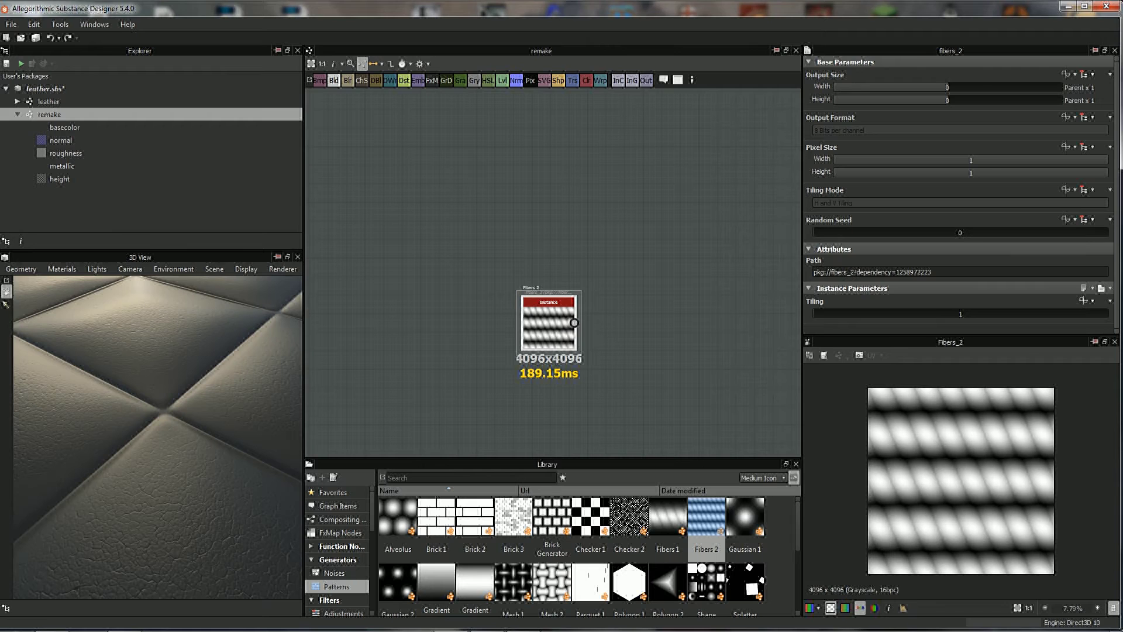
pyautogui.moveTo(548, 321)
pyautogui.mouseDown()
pyautogui.moveTo(484, 266)
pyautogui.moveTo(473, 209)
pyautogui.mouseUp()
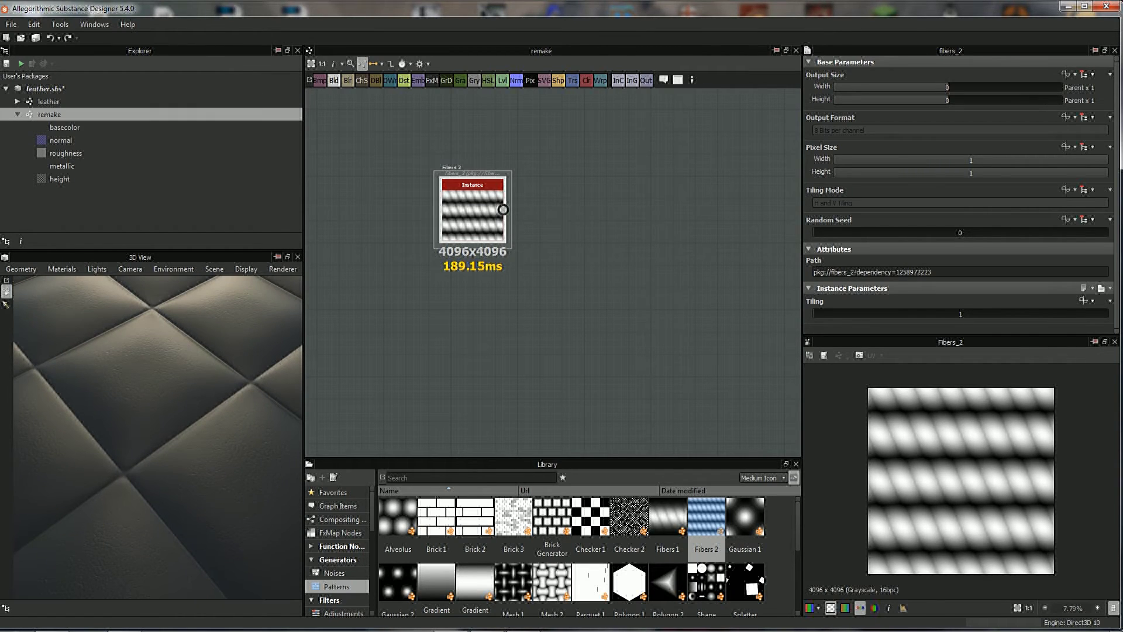
# - Set the Fibers 2 tiling to 9, then reopen the leather reference graph
pyautogui.scroll(-2, 521, 336)
pyautogui.scroll(-1, 521, 335)
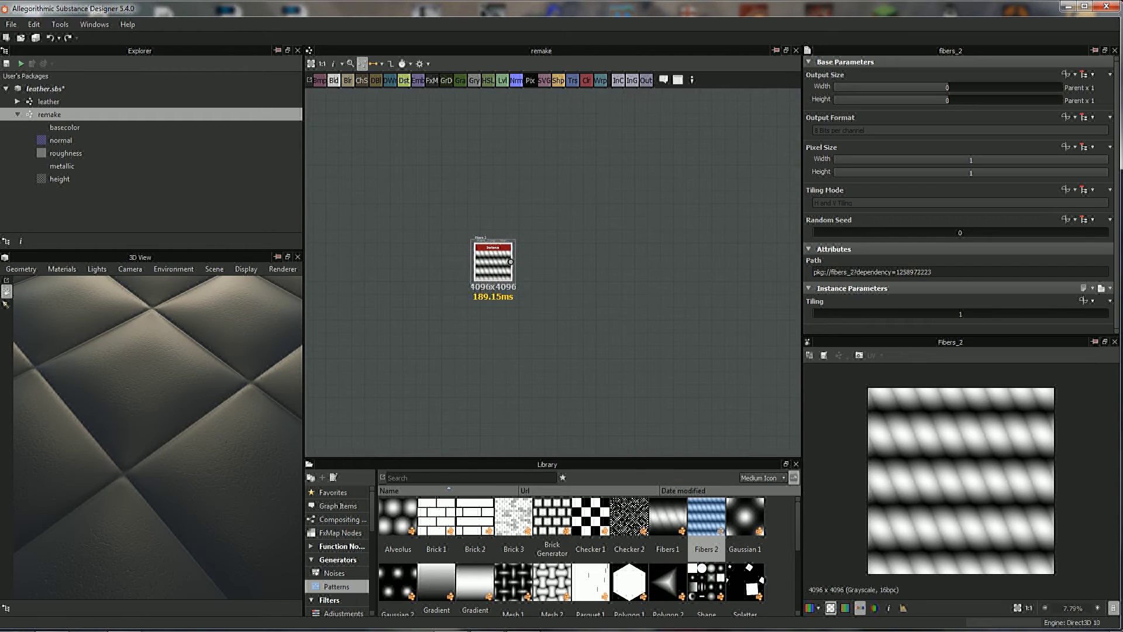
pyautogui.scroll(-1, 521, 335)
pyautogui.moveTo(521, 336); pyautogui.dragTo(591, 275, button='middle')
pyautogui.scroll(1, 545, 272)
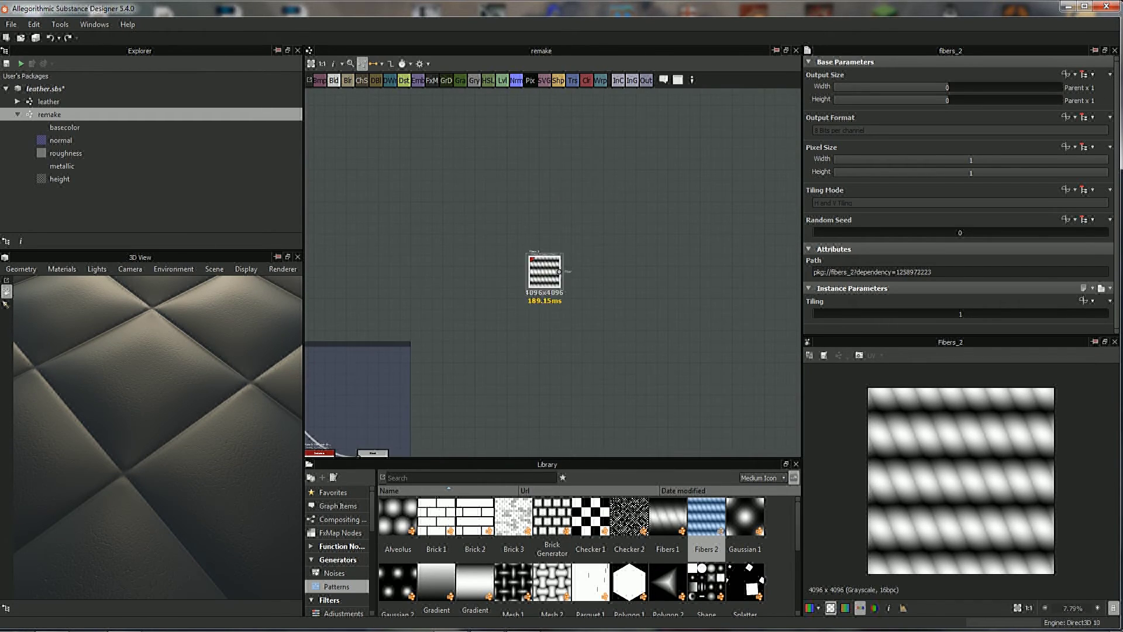
pyautogui.scroll(1, 575, 320)
pyautogui.scroll(1, 576, 320)
pyautogui.scroll(1, 576, 319)
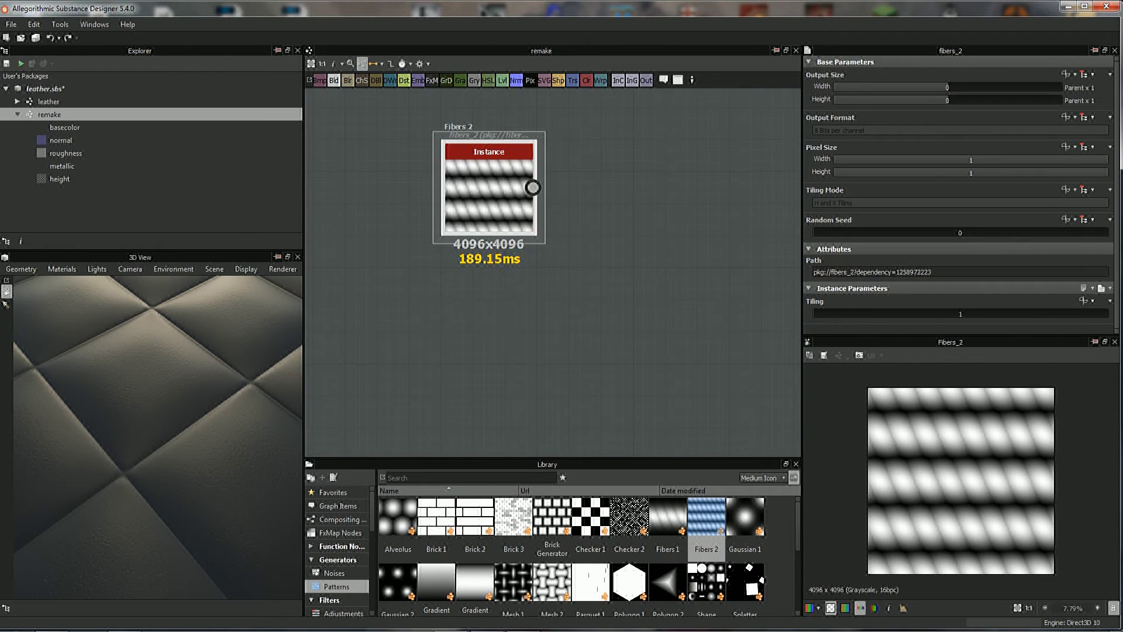
pyautogui.moveTo(819, 314); pyautogui.dragTo(911, 314)
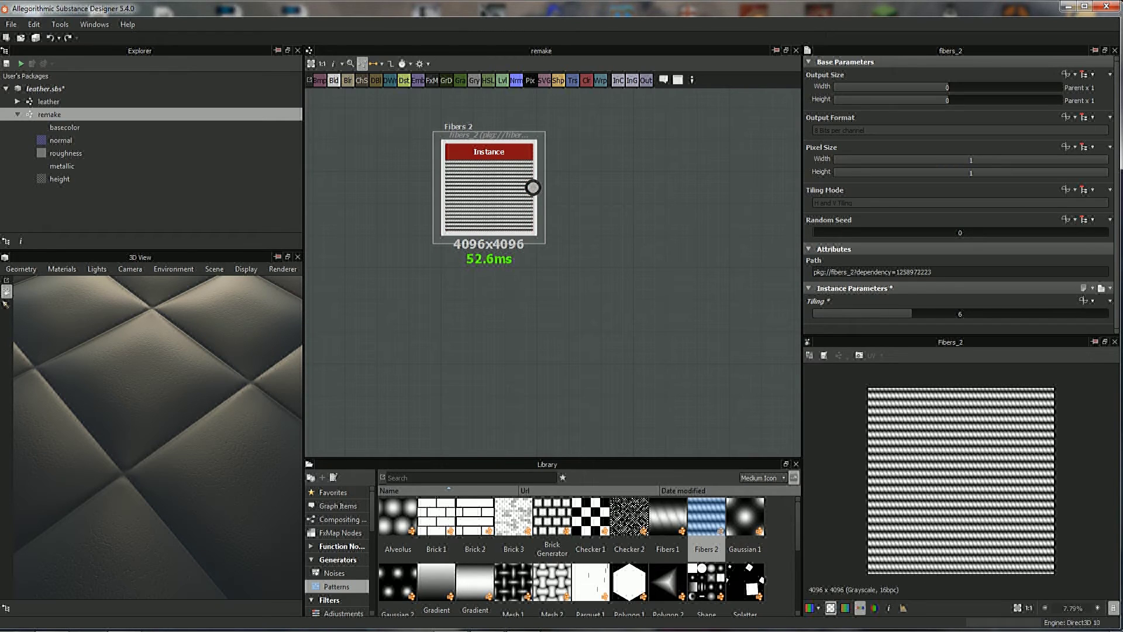
pyautogui.moveTo(912, 314); pyautogui.dragTo(971, 314)
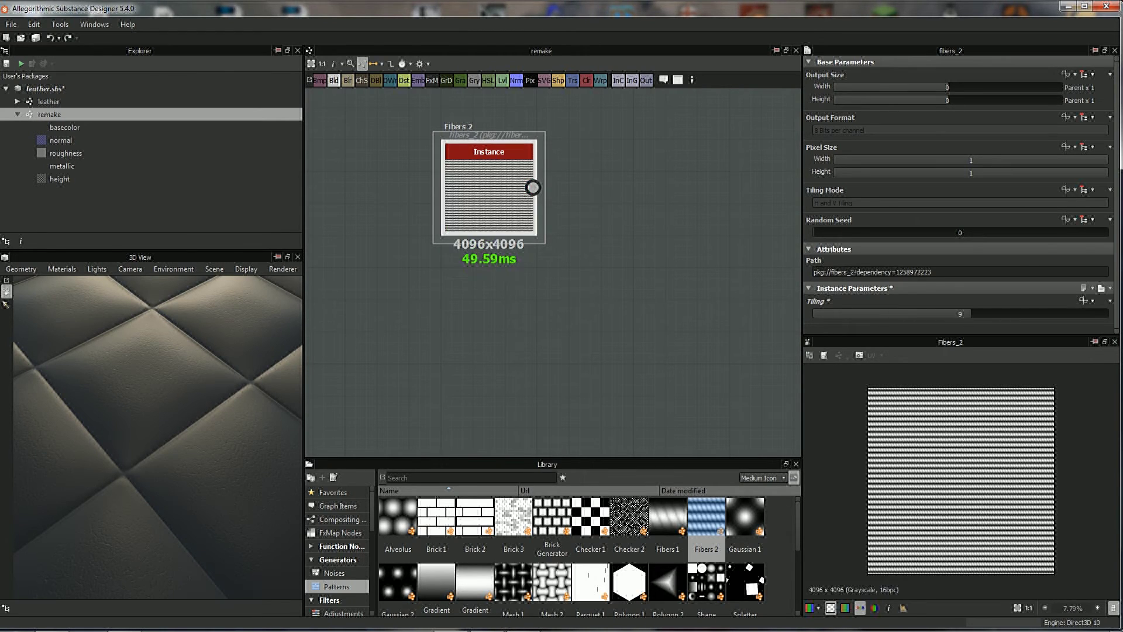
pyautogui.doubleClick(49, 101)
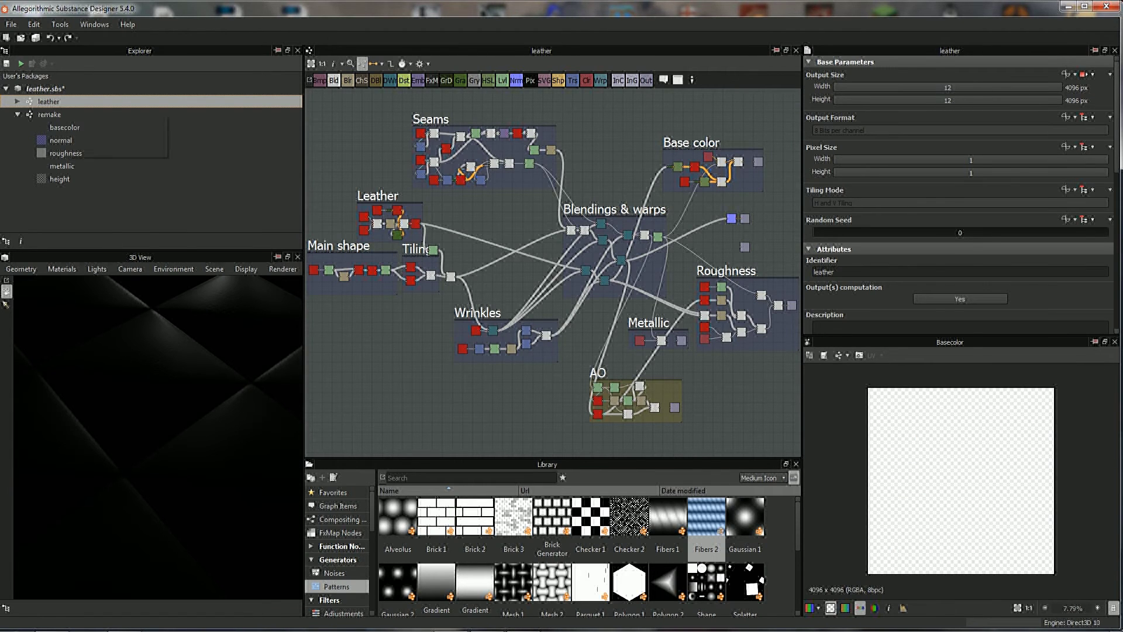
# - Look up the Fibers 2 tiling value (58) in the original leather graph
pyautogui.scroll(2, 410, 147)
pyautogui.scroll(2, 409, 146)
pyautogui.scroll(2, 410, 146)
pyautogui.scroll(2, 569, 286)
pyautogui.click(519, 204)
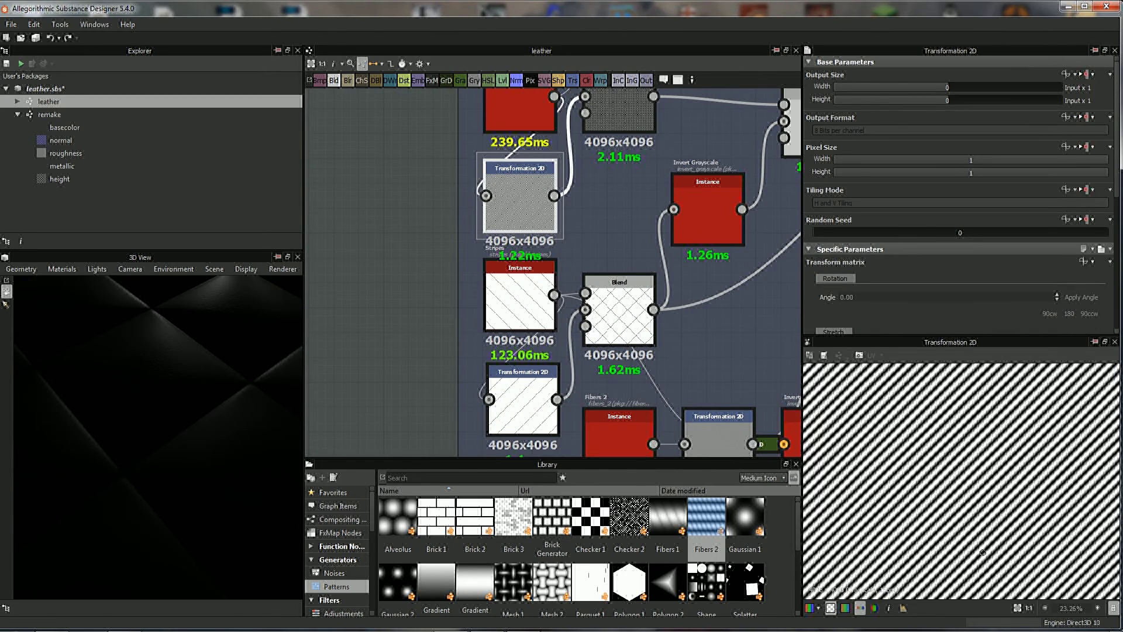
pyautogui.moveTo(643, 380); pyautogui.dragTo(595, 260, button='middle')
pyautogui.click(570, 325)
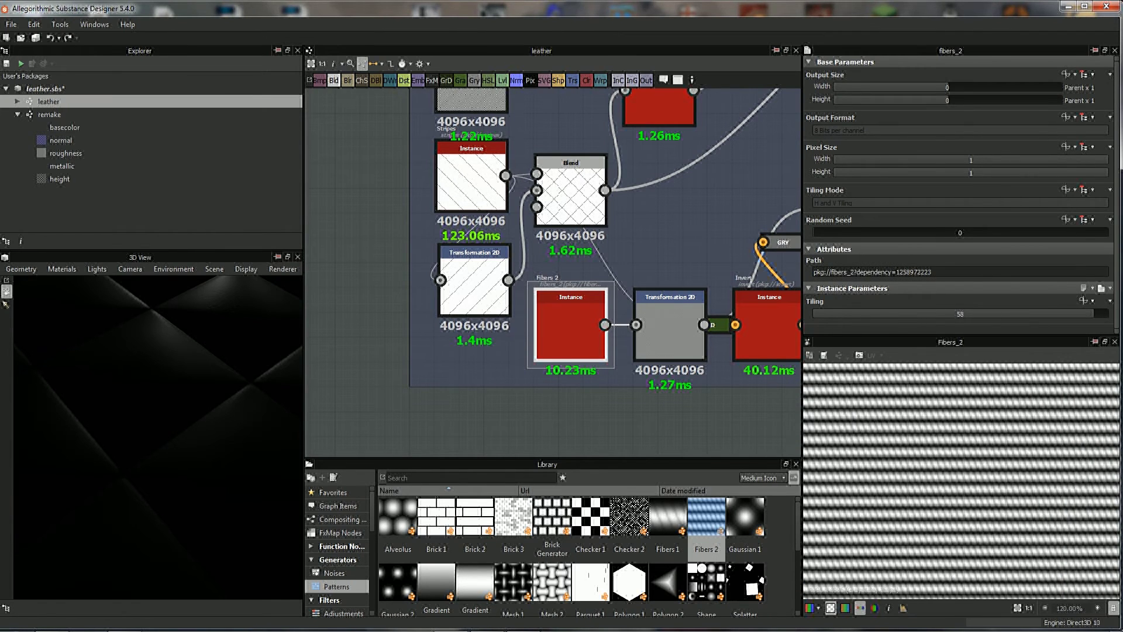
pyautogui.scroll(-2, 551, 354)
# - Back in the remake graph, set the Fibers 2 tiling to 58
pyautogui.click(45, 89)
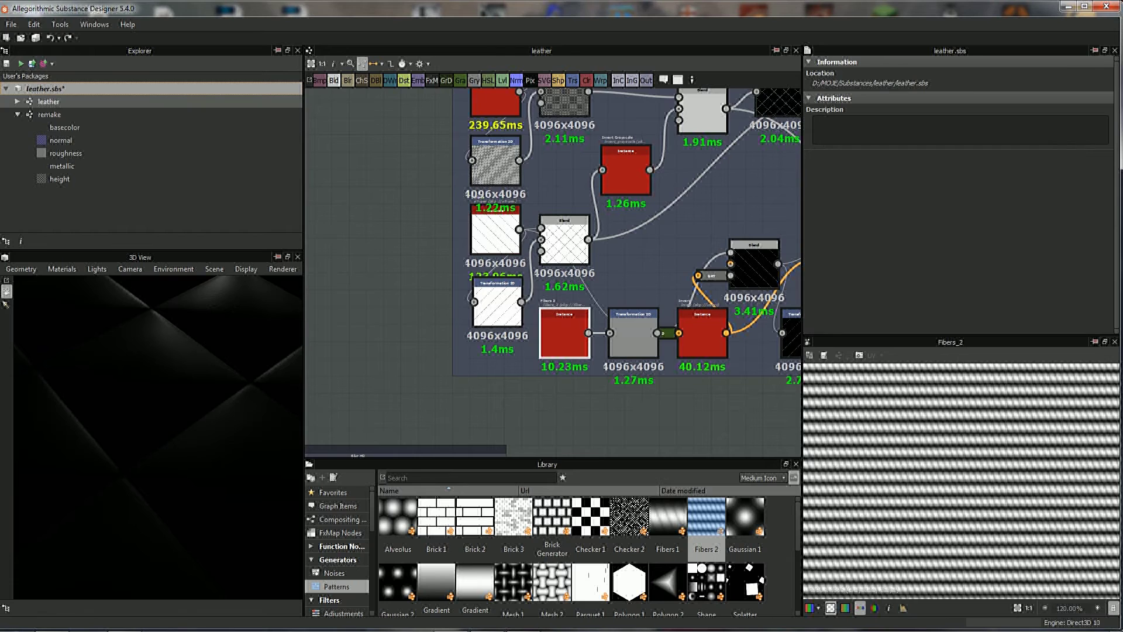
pyautogui.doubleClick(49, 114)
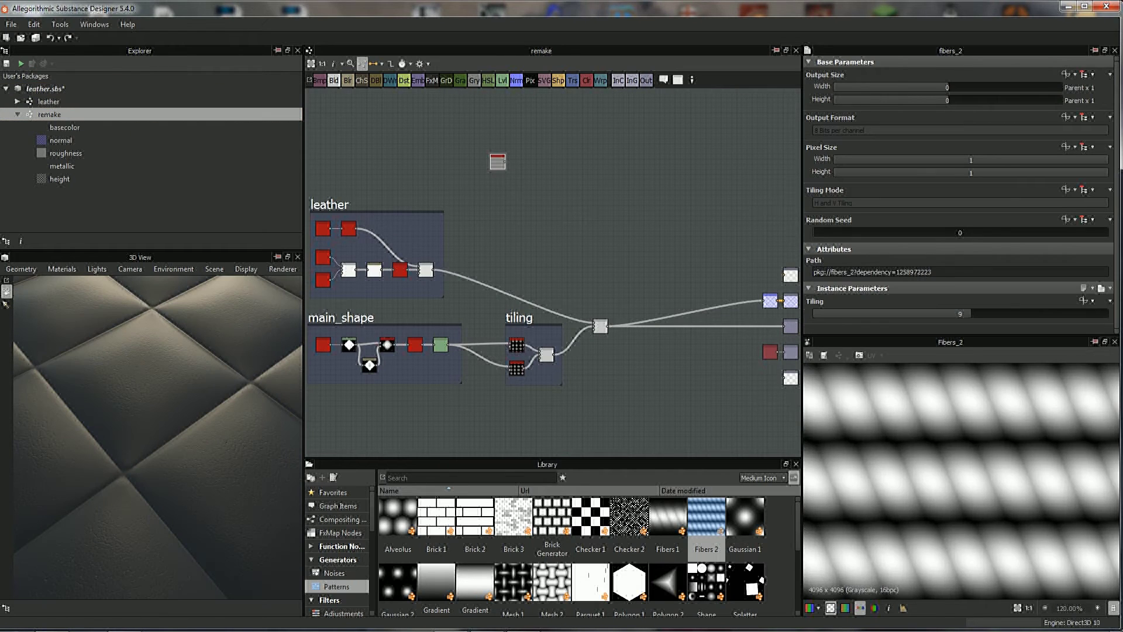
pyautogui.doubleClick(960, 313)
pyautogui.write('58')
pyautogui.press('Return')
# - Add a Transformation 2D after Fibers 2 with a 45° rotation angle
pyautogui.scroll(-2, 962, 481)
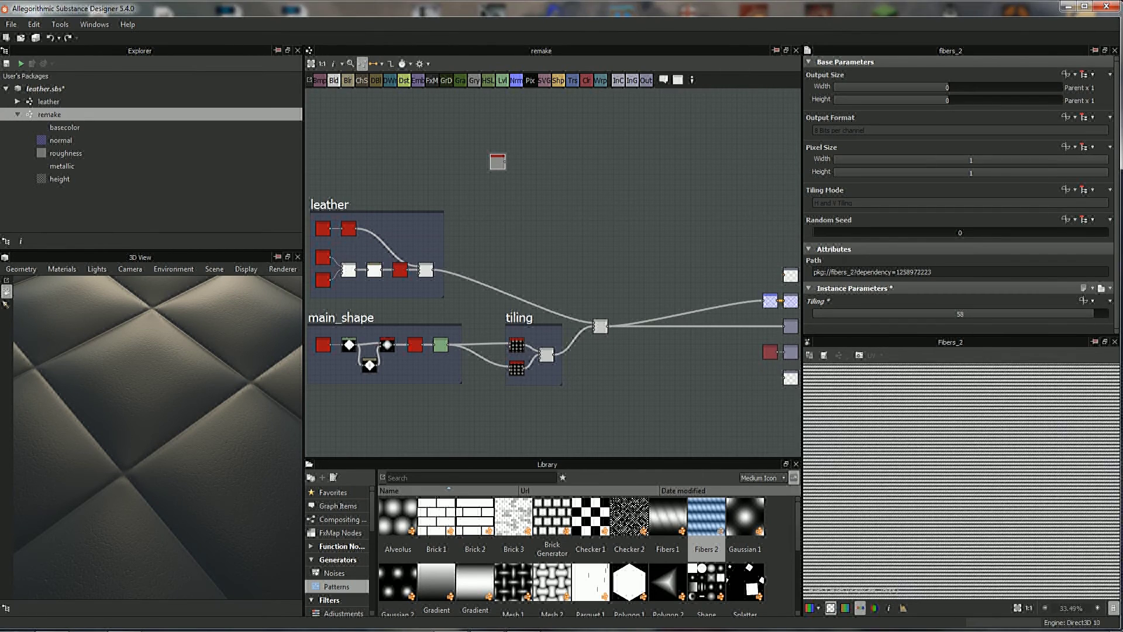
pyautogui.scroll(5, 962, 481)
pyautogui.scroll(5, 498, 175)
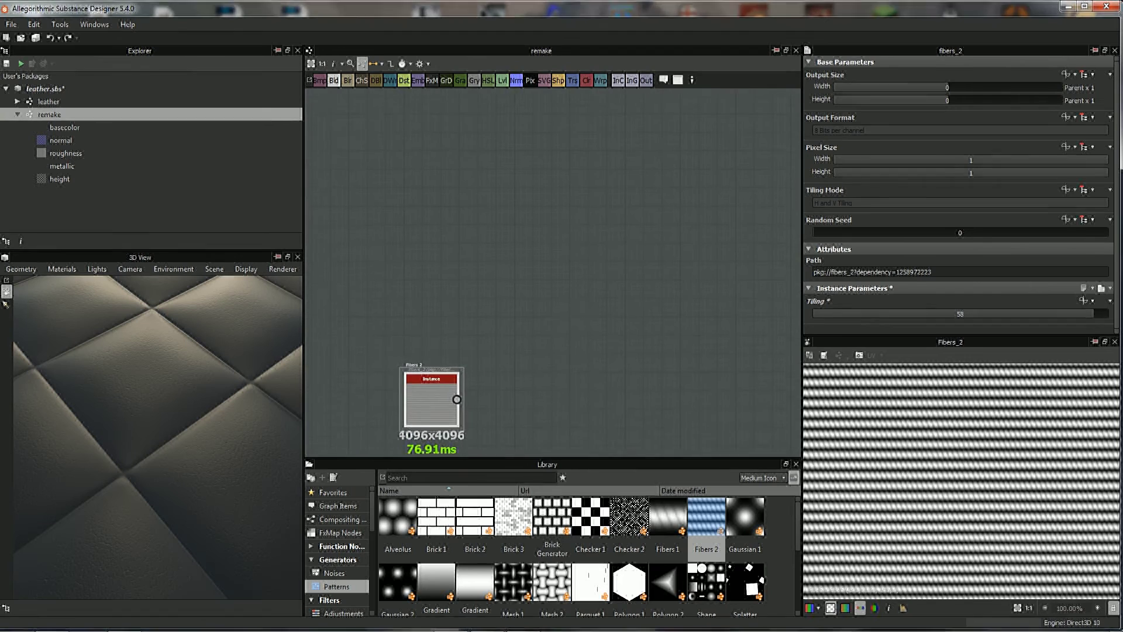
pyautogui.scroll(3, 432, 351)
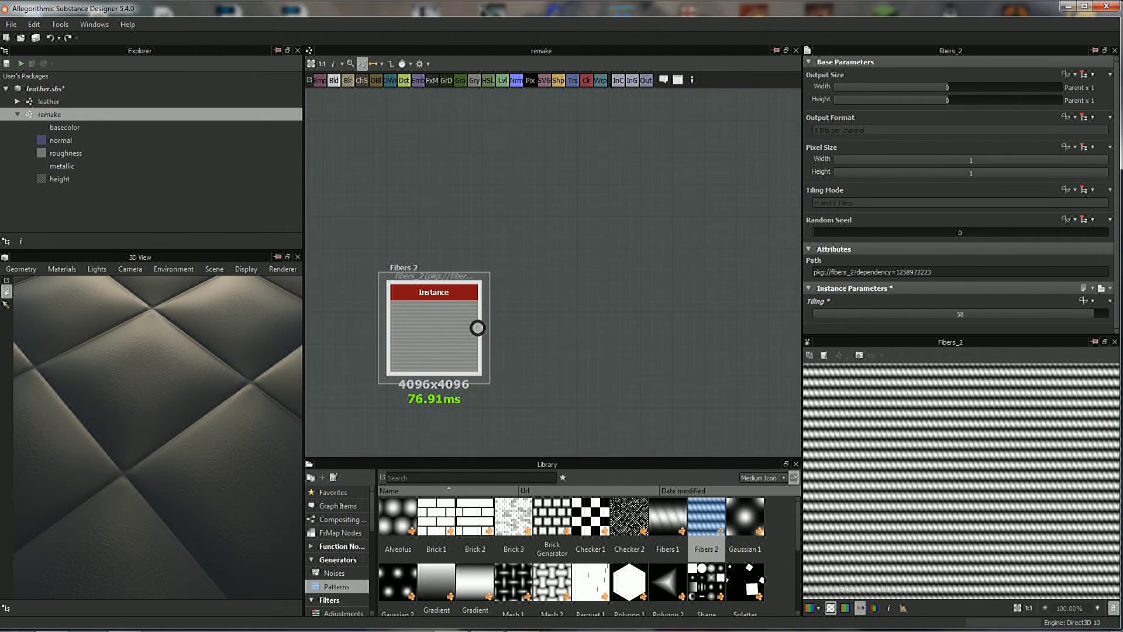
pyautogui.moveTo(479, 326); pyautogui.dragTo(481, 305, button='middle')
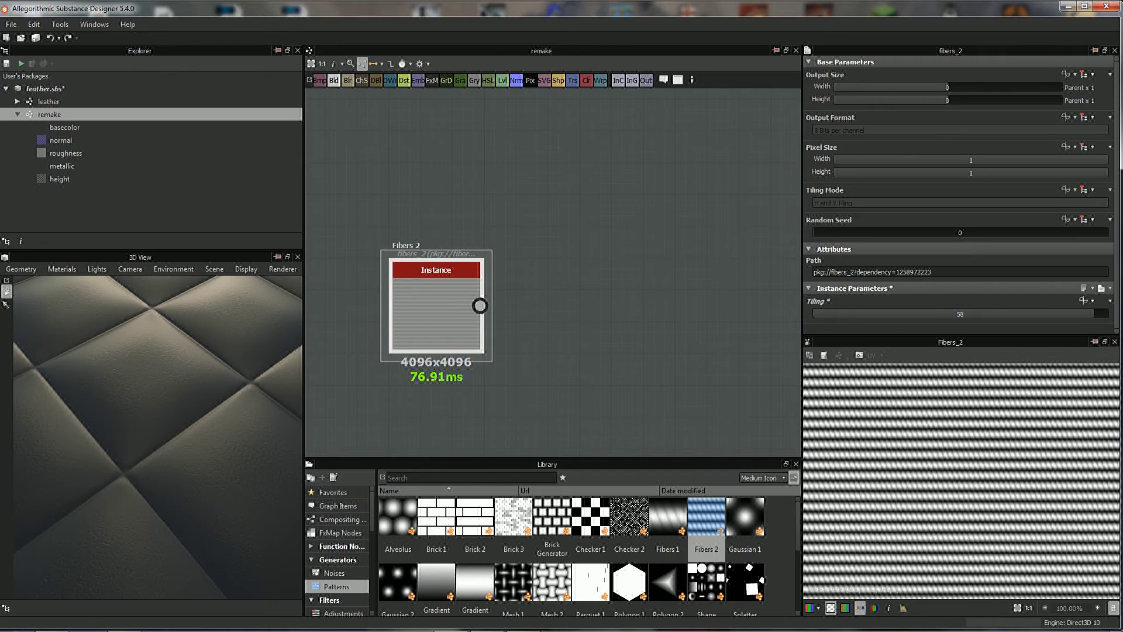
pyautogui.click(572, 81)
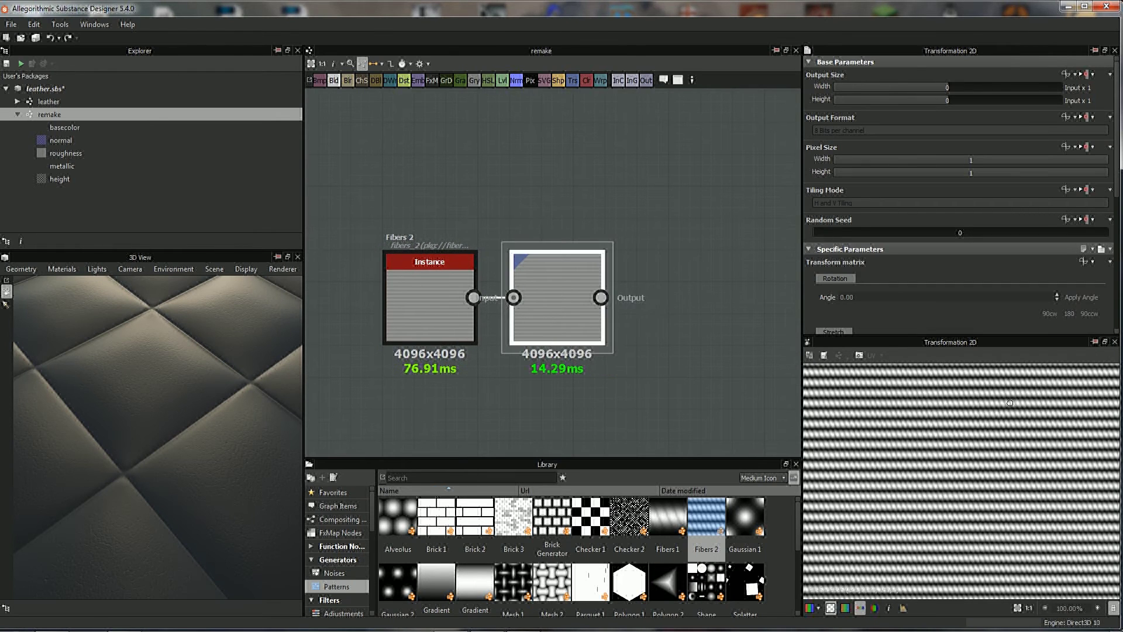
pyautogui.scroll(-5, 1020, 208)
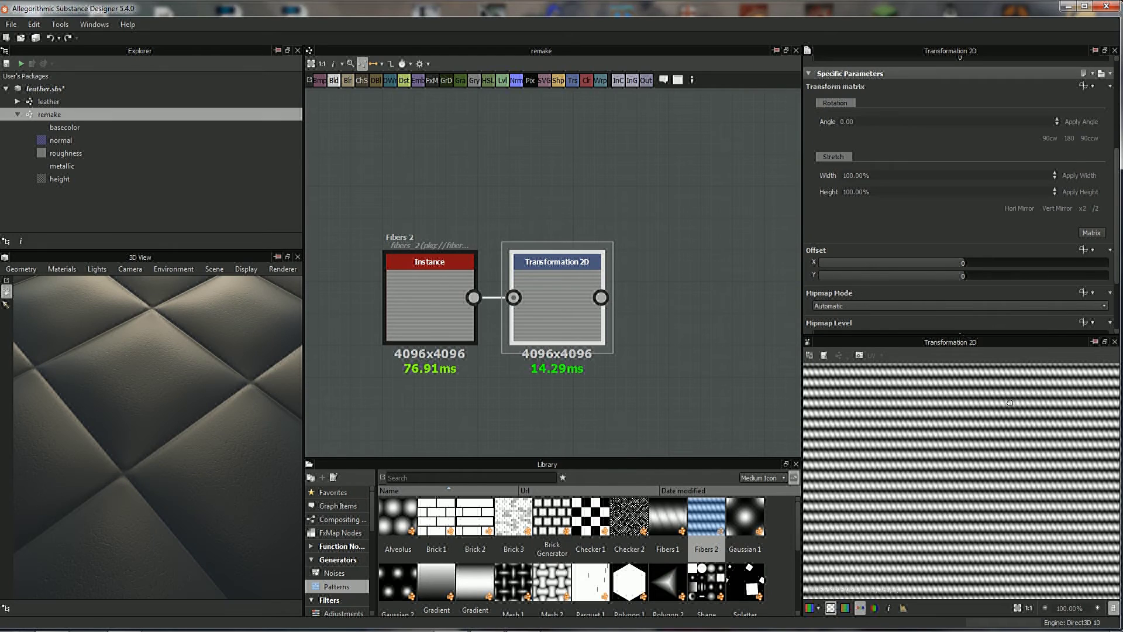
pyautogui.click(947, 121)
pyautogui.write('45')
pyautogui.press('Return')
# - Add a second, unrotated Transformation 2D and wire both transforms to Fibers 2
pyautogui.moveTo(556, 292); pyautogui.dragTo(556, 170)
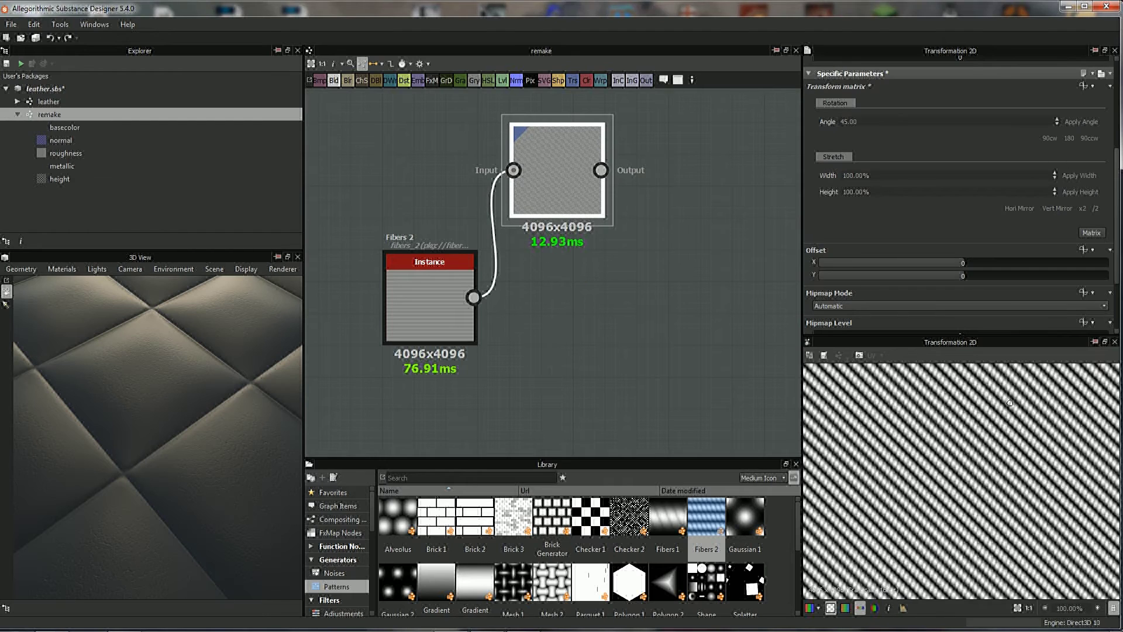
pyautogui.moveTo(526, 351); pyautogui.dragTo(557, 359, button='middle')
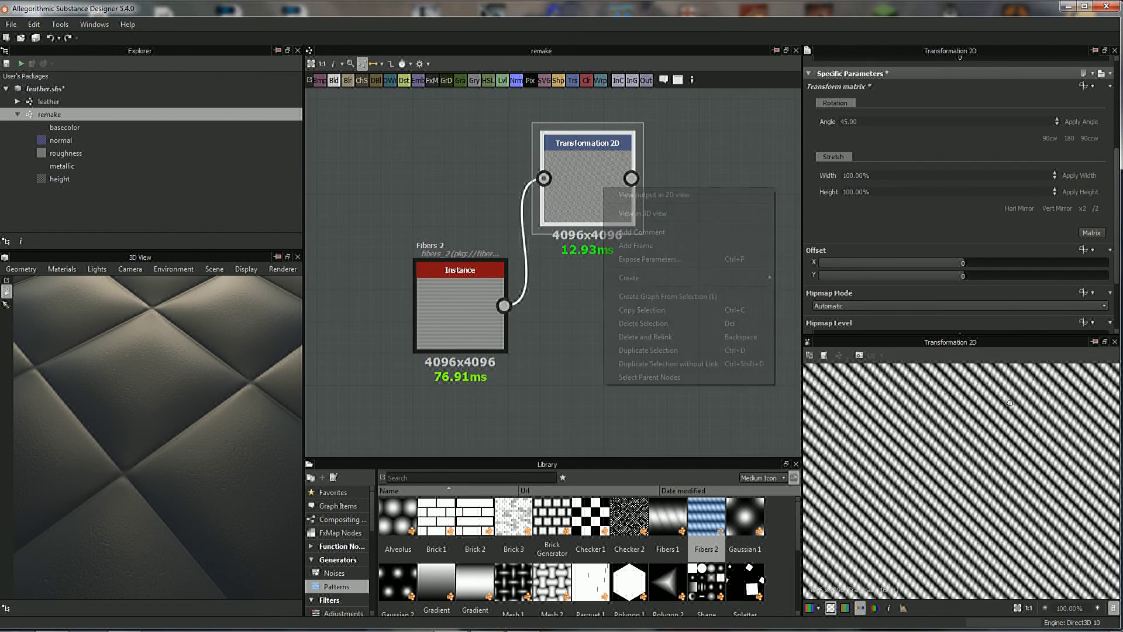
pyautogui.click(468, 310)
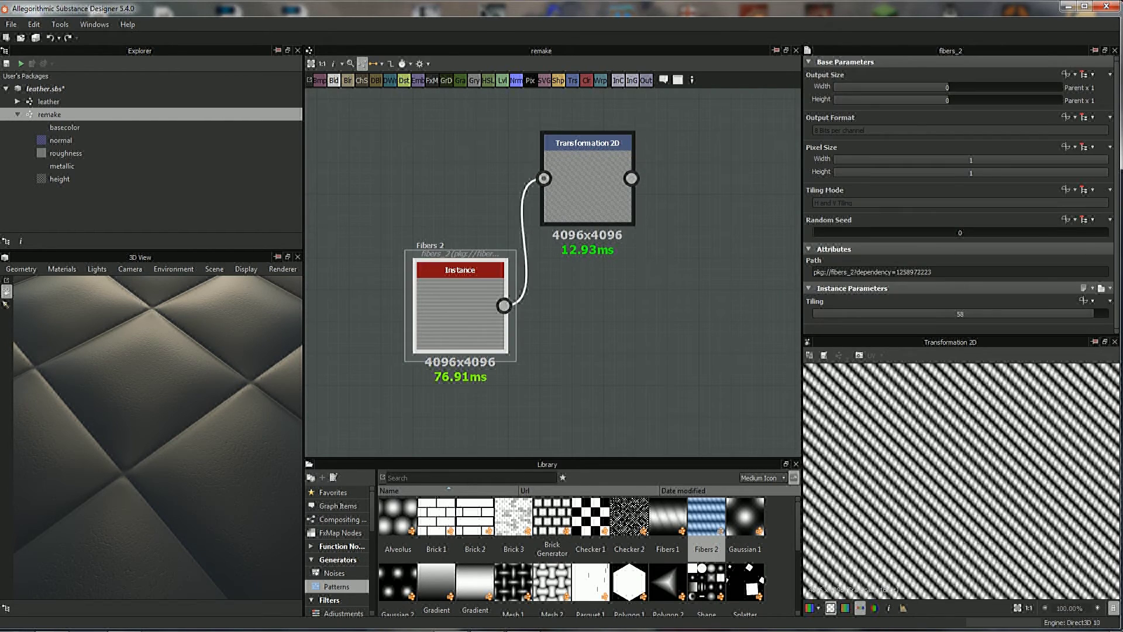
pyautogui.click(572, 80)
pyautogui.moveTo(620, 301); pyautogui.dragTo(585, 433)
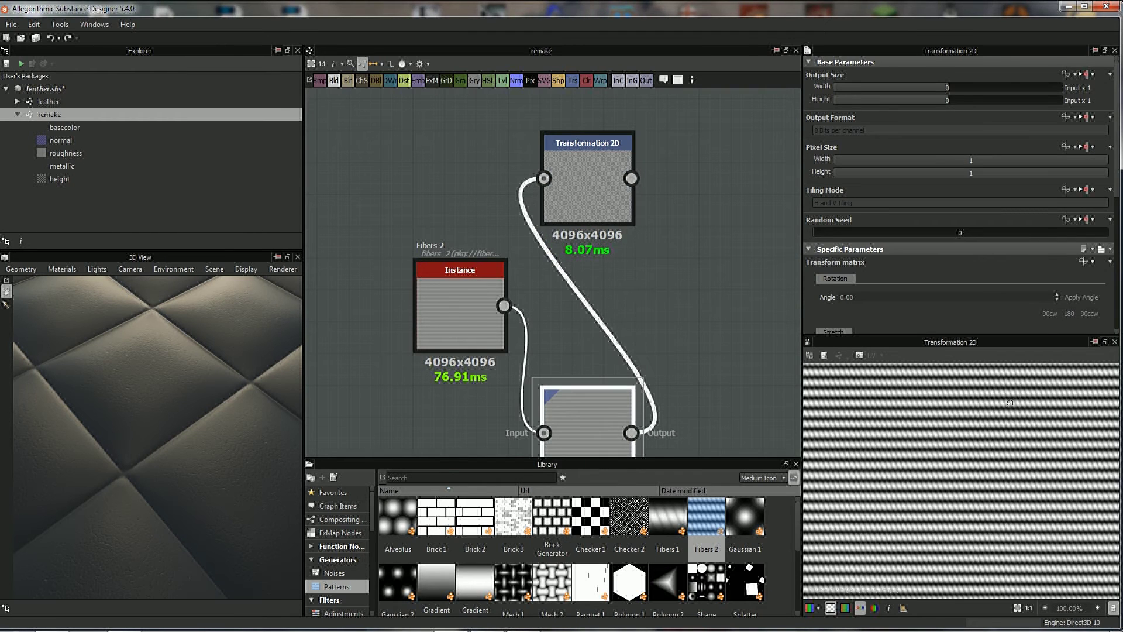
pyautogui.moveTo(504, 305); pyautogui.dragTo(544, 178)
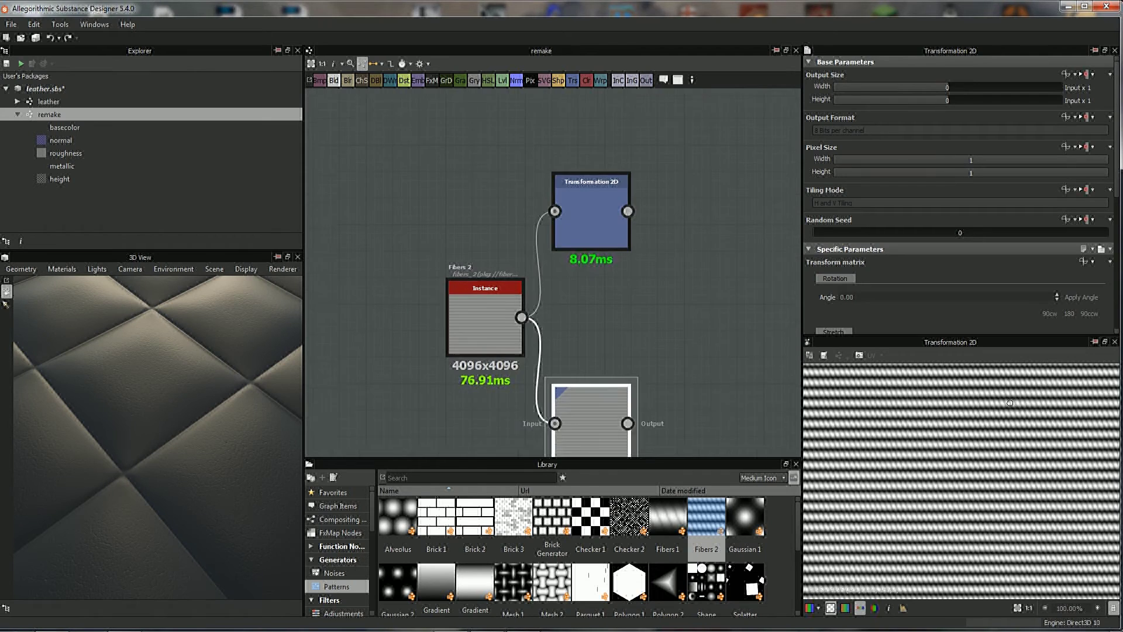
# - Set the bottom Transformation 2D angle to -45°
pyautogui.press('f')
pyautogui.doubleClick(584, 181)
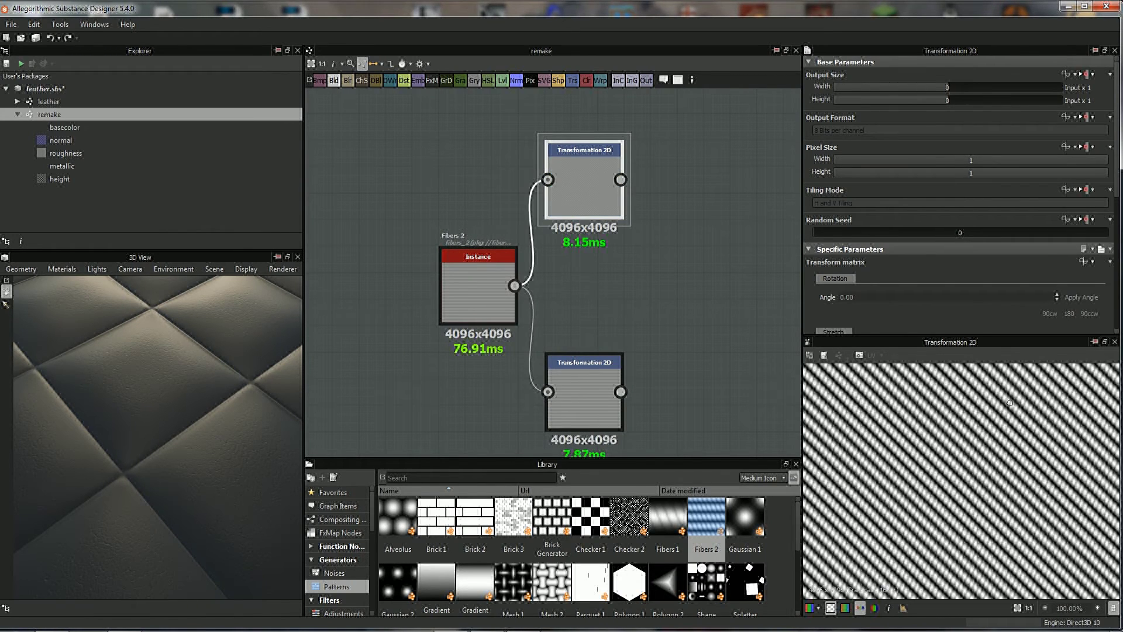
pyautogui.doubleClick(583, 397)
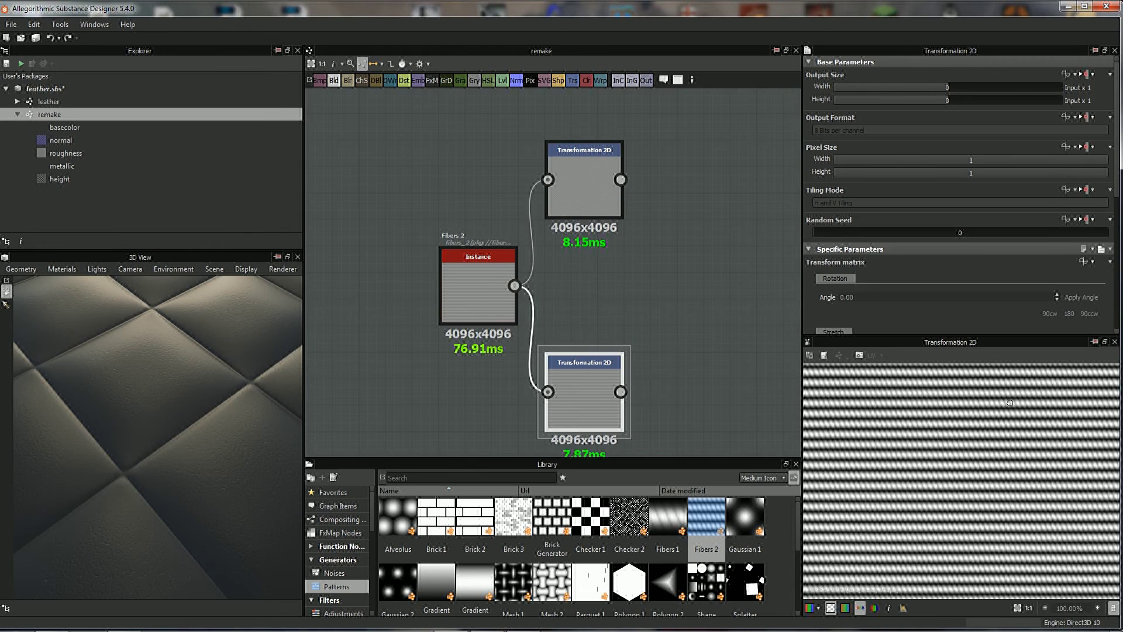
pyautogui.doubleClick(843, 297)
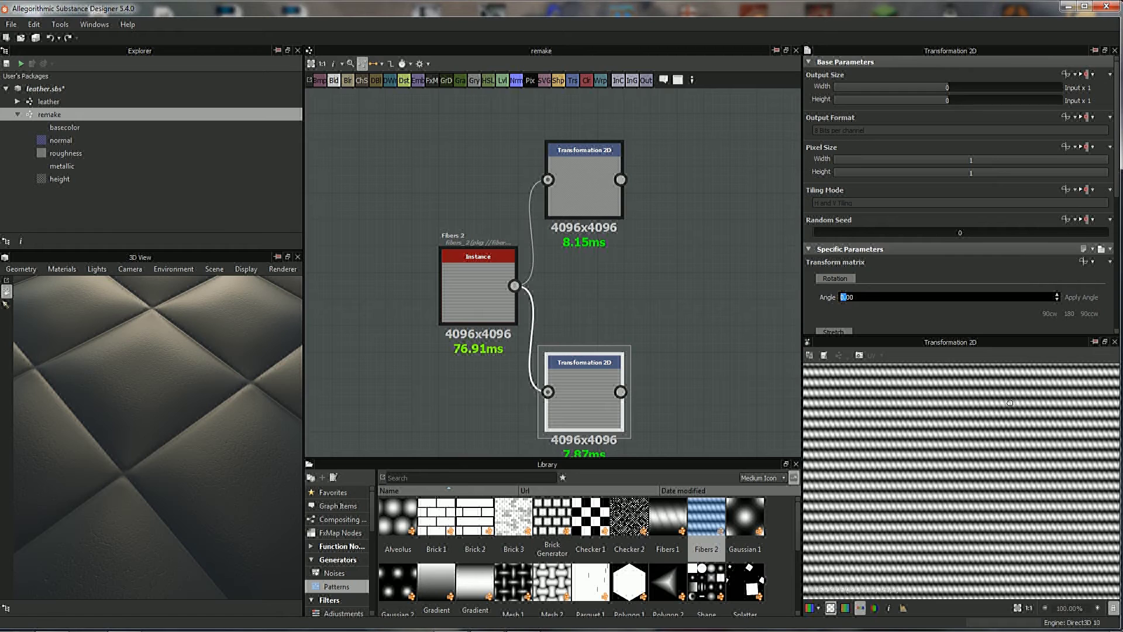
pyautogui.press('Delete')
pyautogui.press('Delete')
pyautogui.press('Delete')
pyautogui.write('45')
pyautogui.press('Return')
# - Compare the top and bottom transform outputs in the 2D view
pyautogui.click(584, 193)
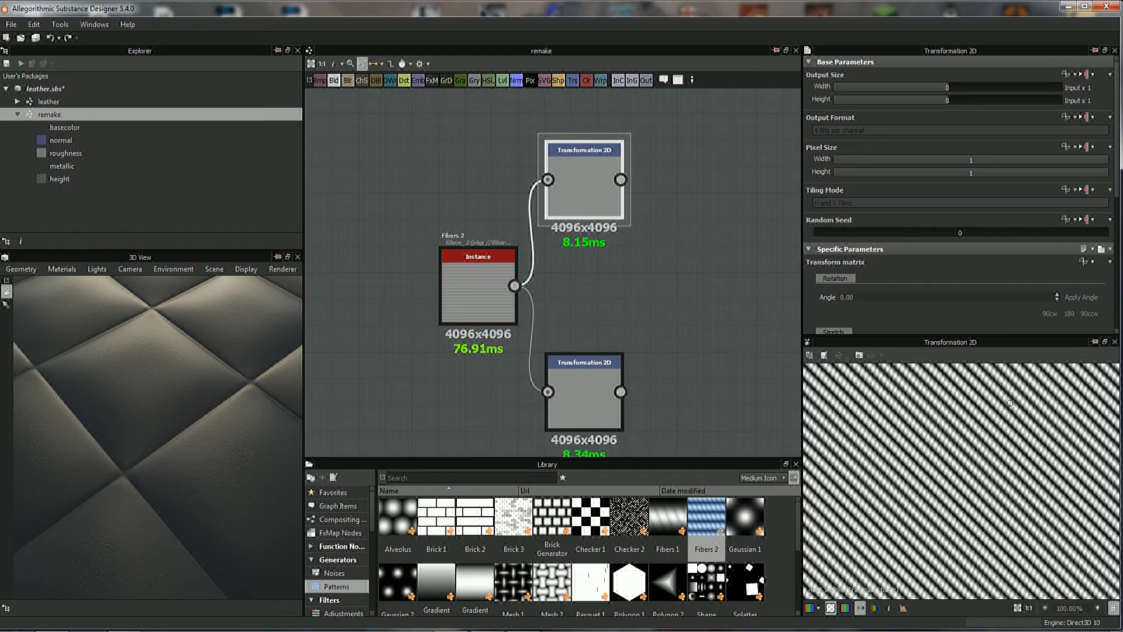
pyautogui.click(584, 404)
pyautogui.click(584, 187)
pyautogui.scroll(-2, 1010, 402)
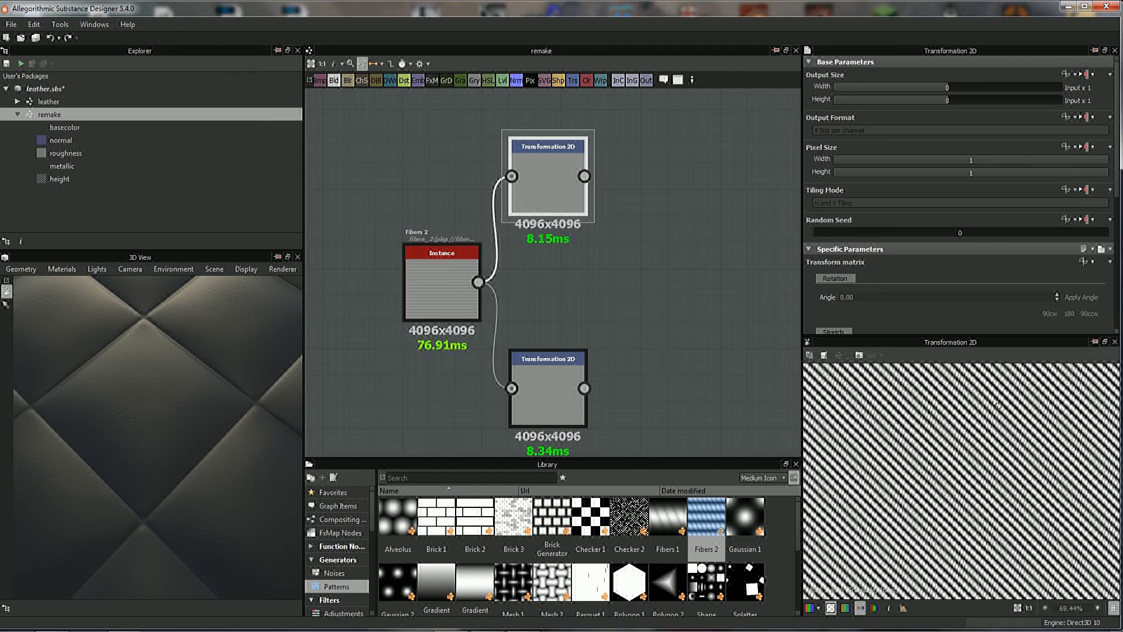
pyautogui.scroll(-1, 715, 383)
pyautogui.scroll(-1, 715, 384)
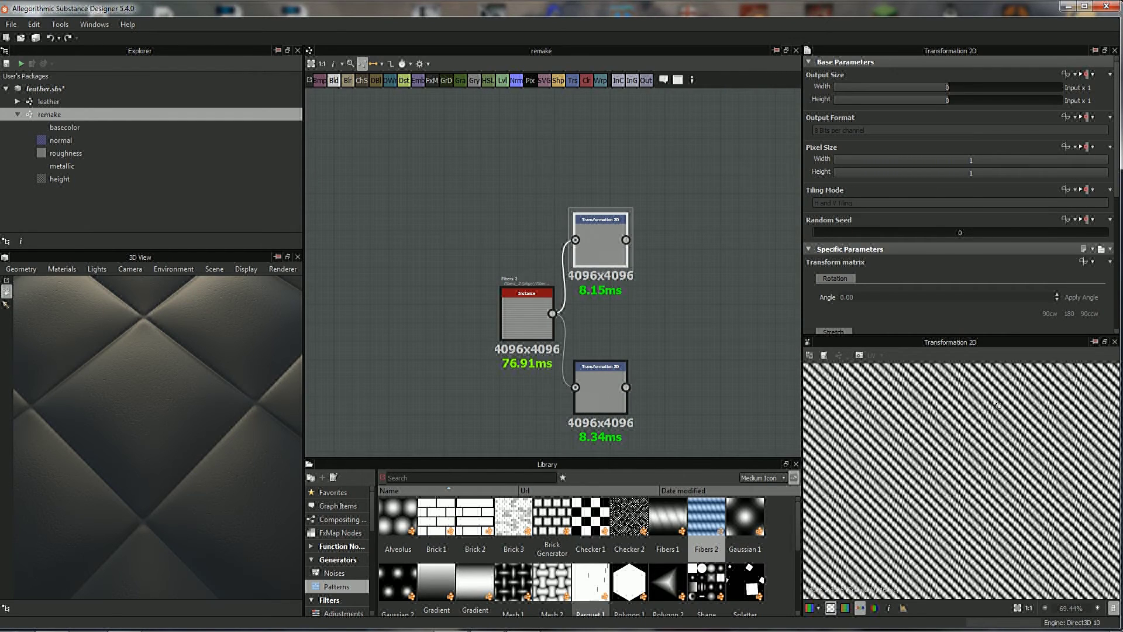
# - Drag a Stripes generator from the Library Patterns into the graph above Fibers 2
pyautogui.scroll(-3, 573, 556)
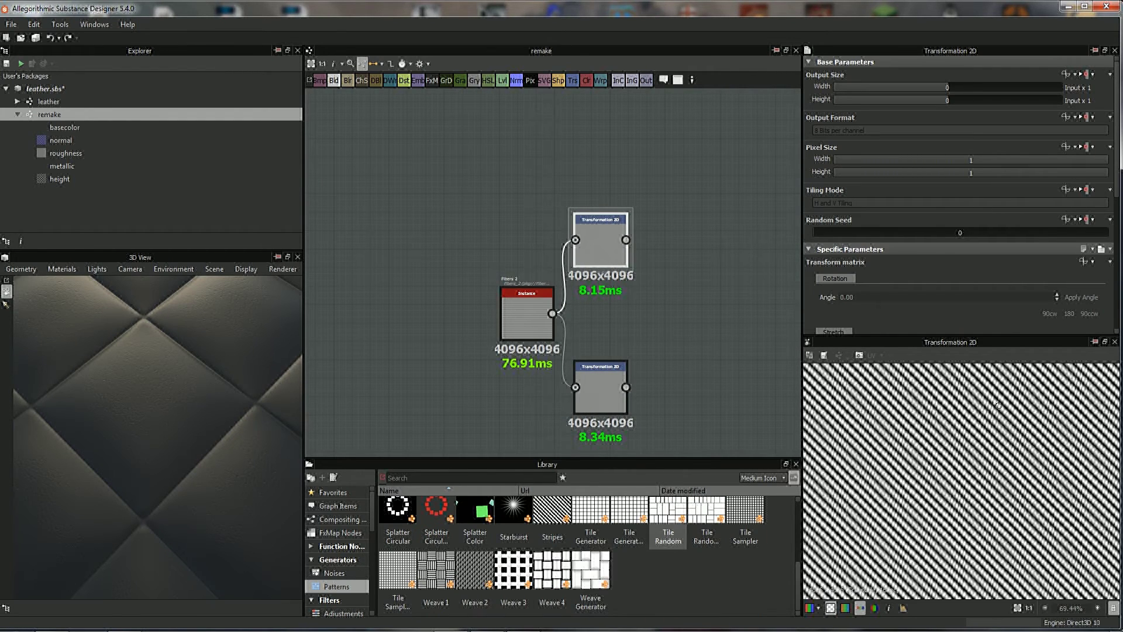
pyautogui.click(552, 512)
pyautogui.moveTo(552, 512); pyautogui.dragTo(526, 151)
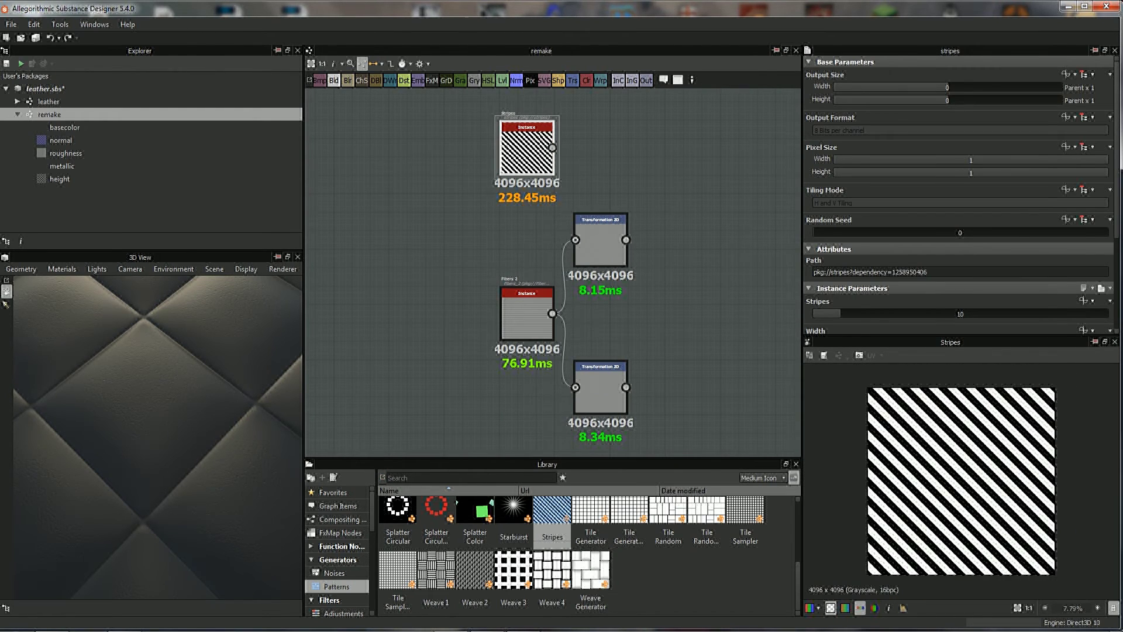
pyautogui.scroll(5, 538, 175)
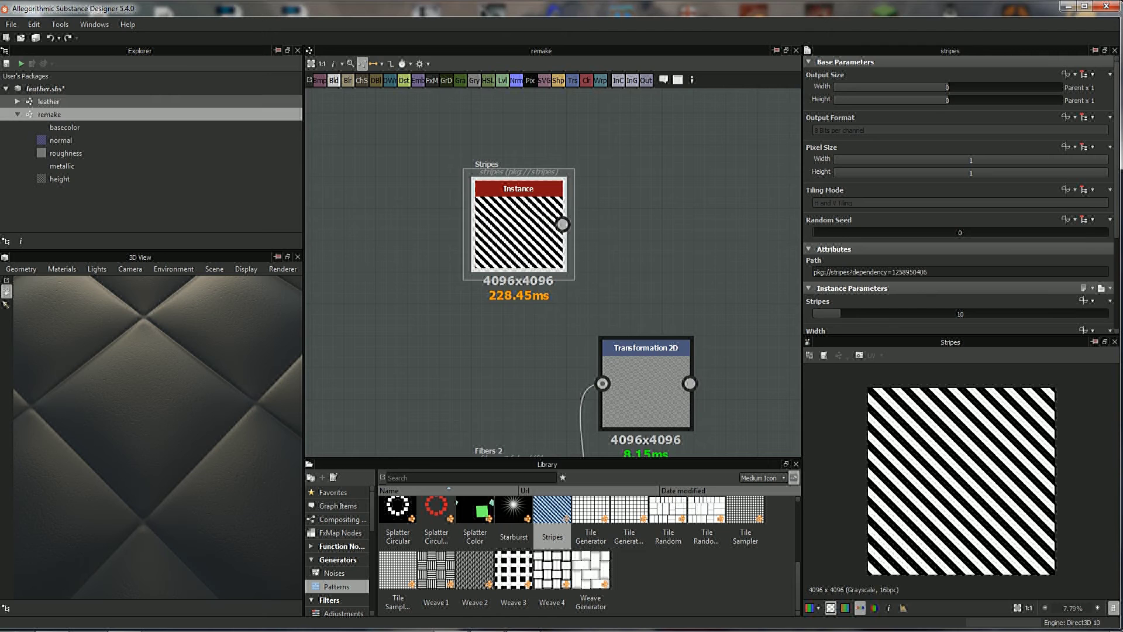
# - Open the leather graph and zoom into its Seams frame
pyautogui.doubleClick(48, 101)
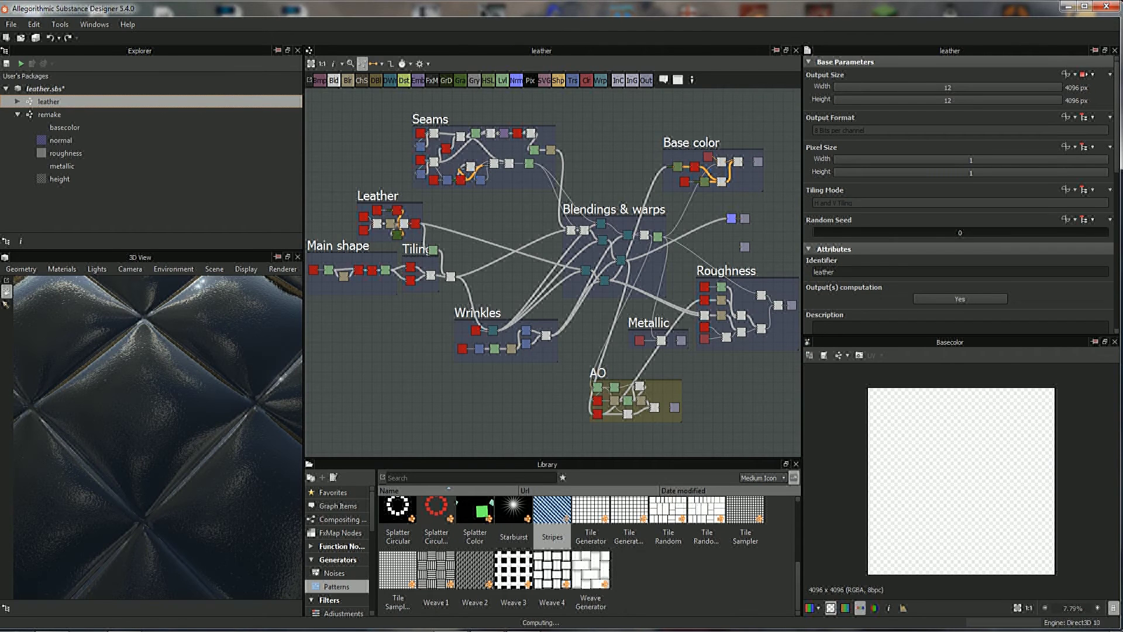
pyautogui.scroll(1, 384, 352)
pyautogui.scroll(2, 385, 352)
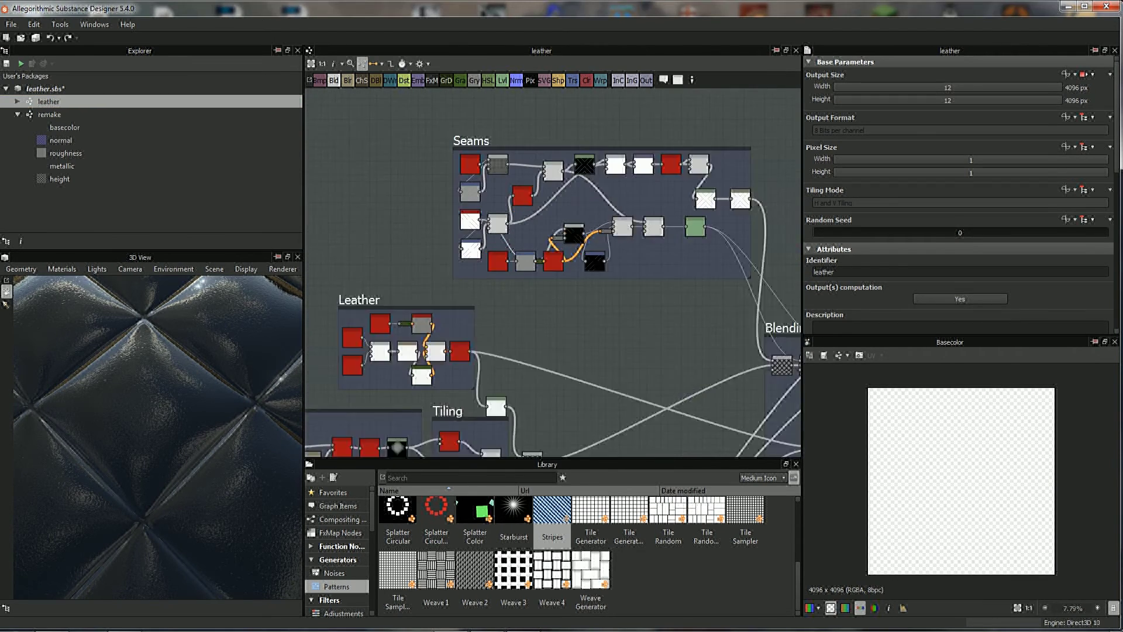
pyautogui.scroll(2, 384, 353)
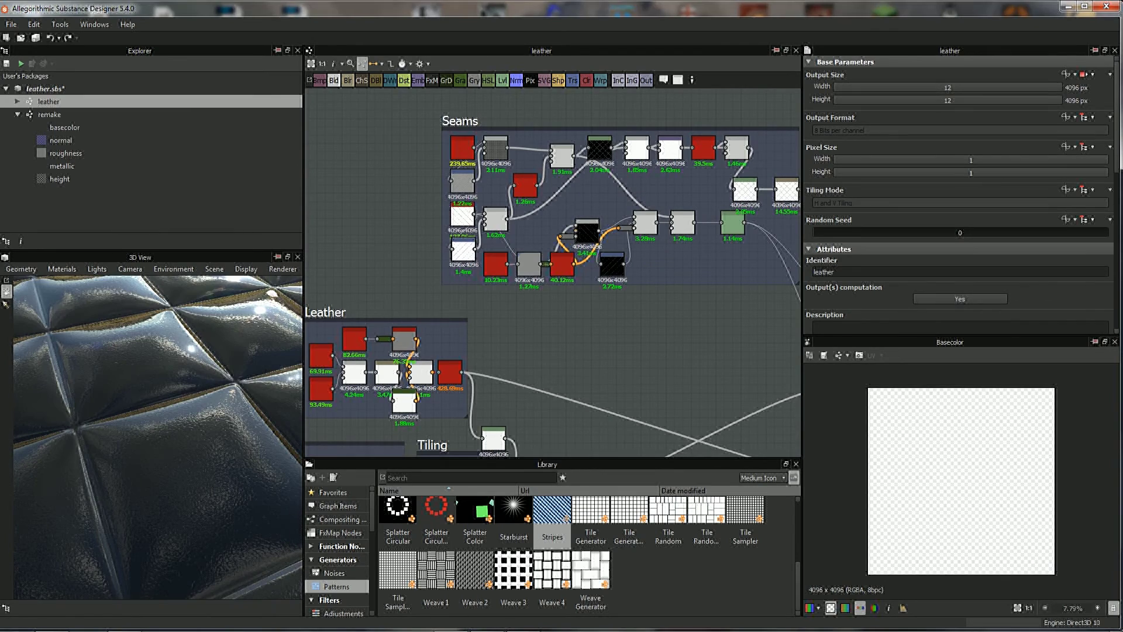
pyautogui.moveTo(384, 352); pyautogui.dragTo(390, 422, button='middle')
pyautogui.scroll(3, 468, 234)
pyautogui.scroll(2, 468, 234)
# - Copy the Seams Stripes node (50 stripes, width 0.97, softness 0.8, shift 50) and return to remake
pyautogui.click(479, 328)
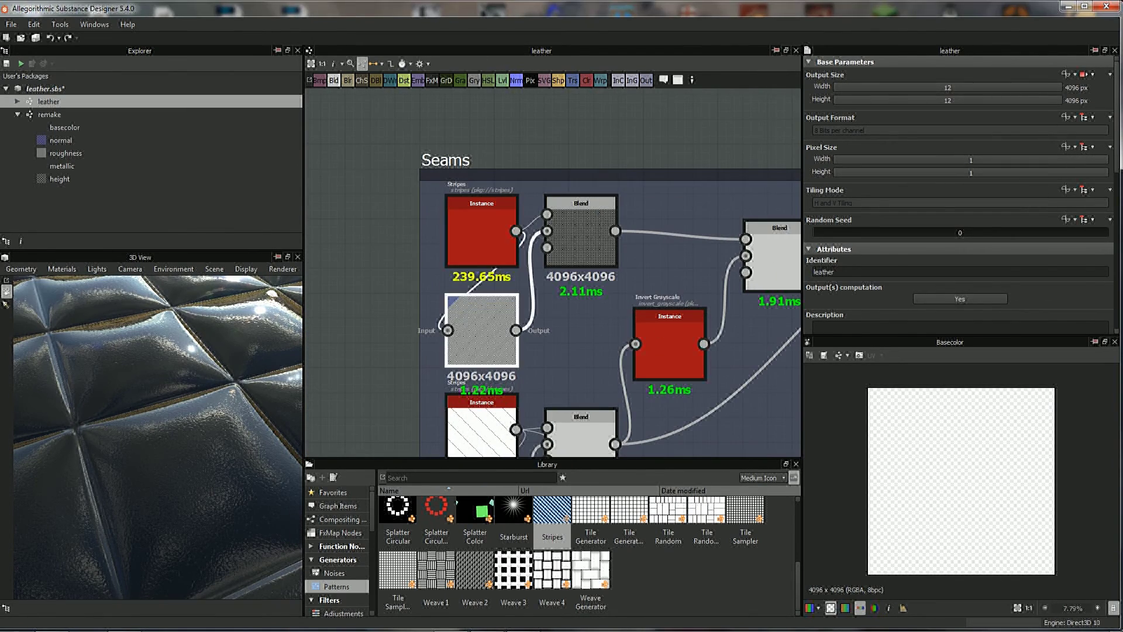
pyautogui.click(482, 234)
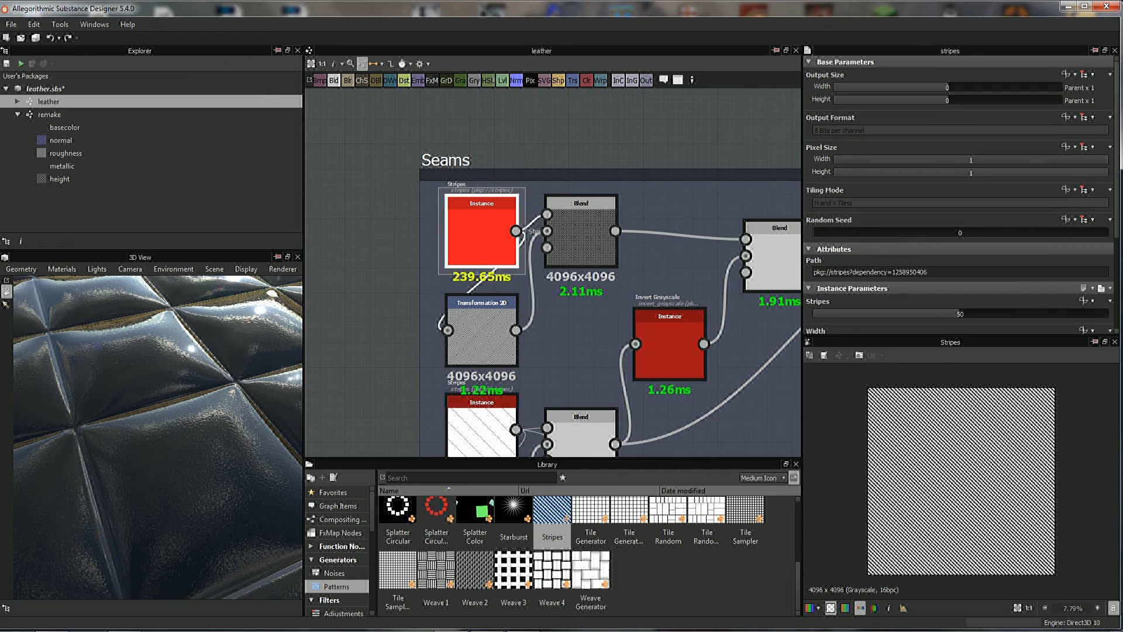
pyautogui.scroll(-2, 960, 193)
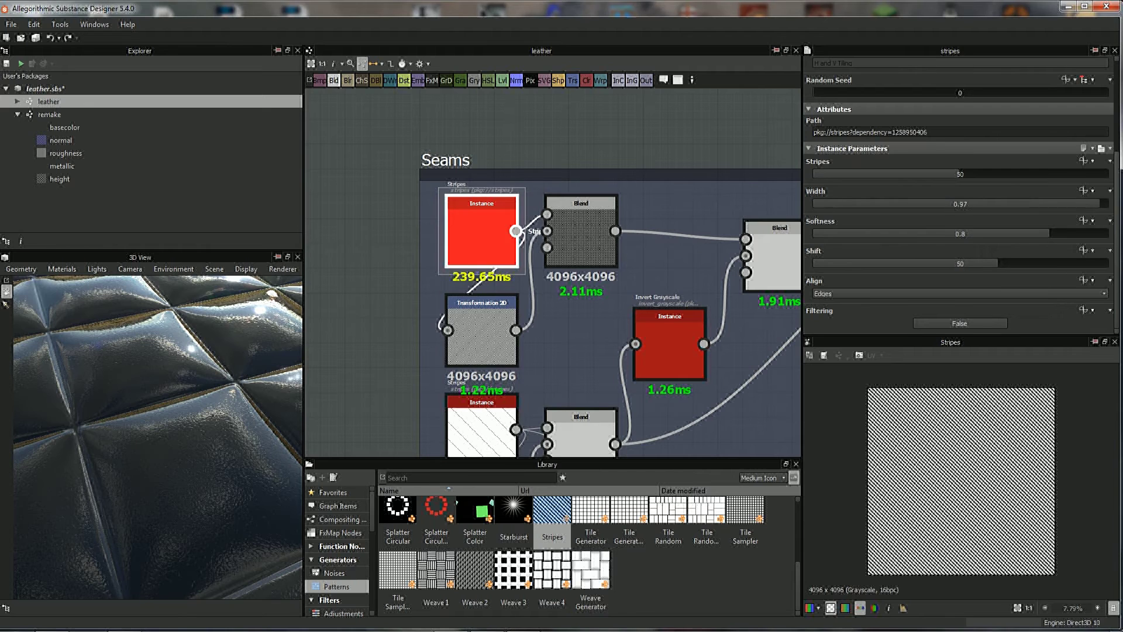
pyautogui.rightClick(468, 243)
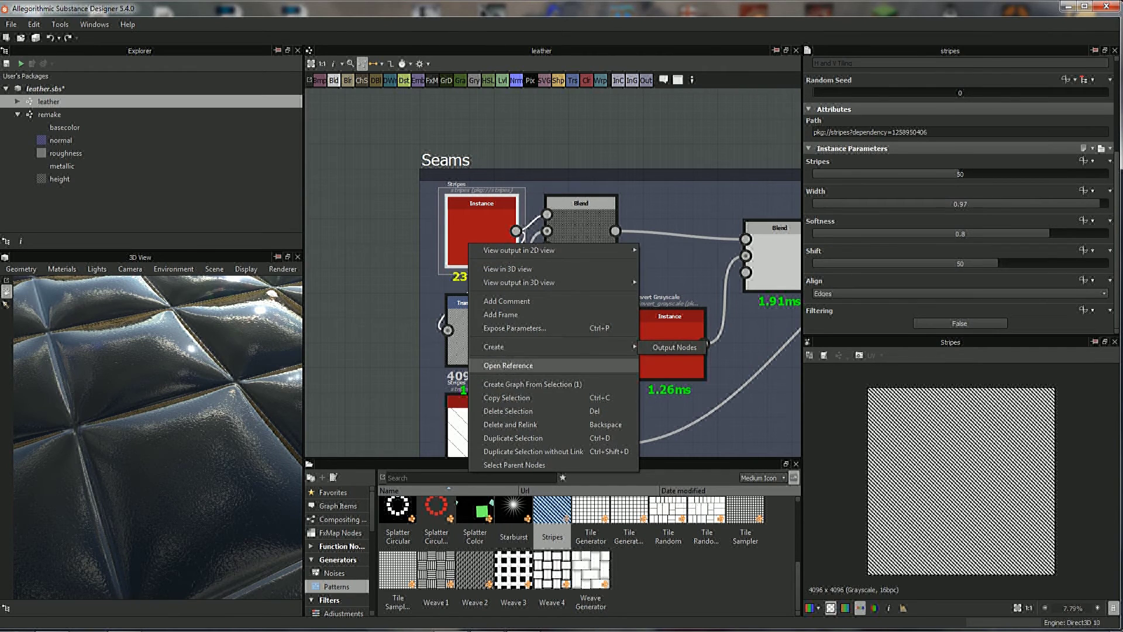
pyautogui.click(506, 397)
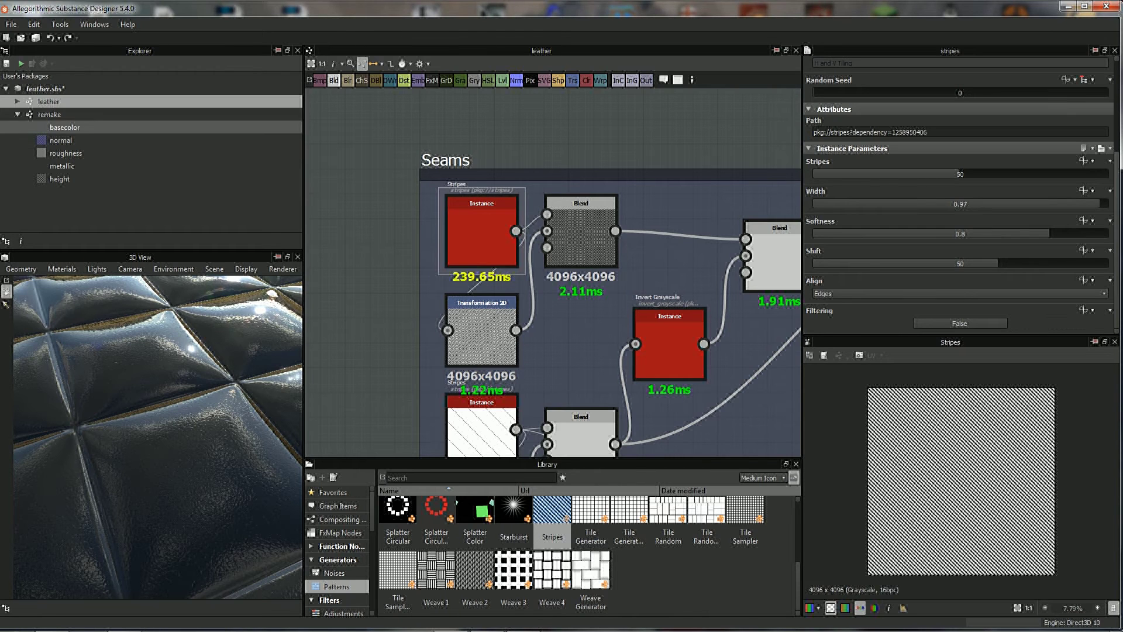
pyautogui.doubleClick(49, 114)
# - Replace the default Stripes node with the pasted leather copy above Fibers 2 and preview it
pyautogui.scroll(5, 497, 131)
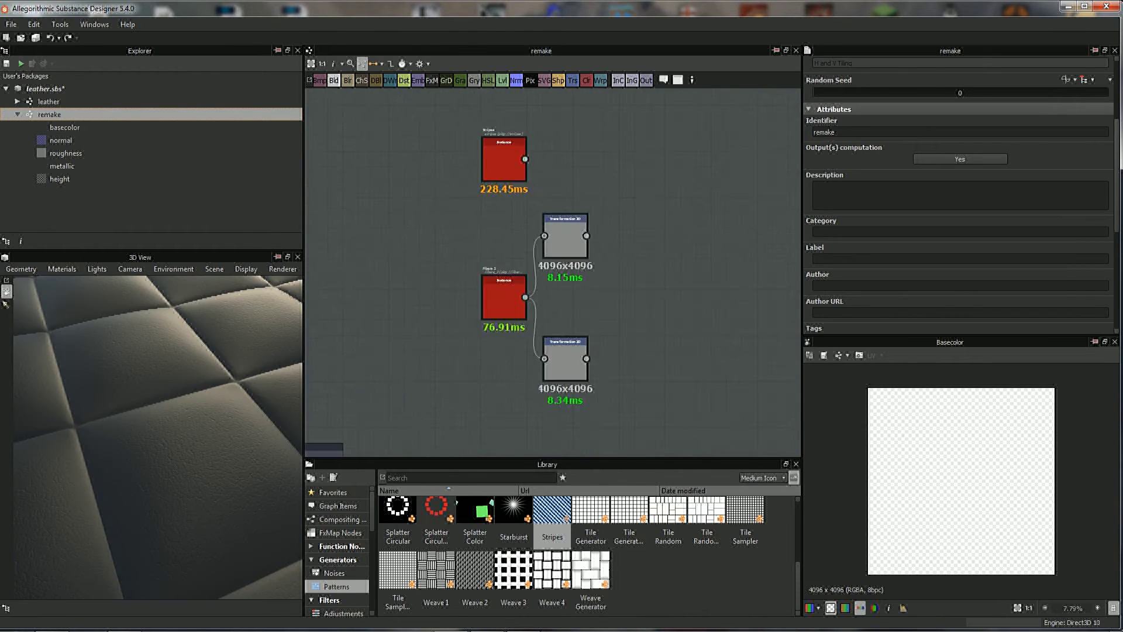
pyautogui.click(494, 170)
pyautogui.press('Delete')
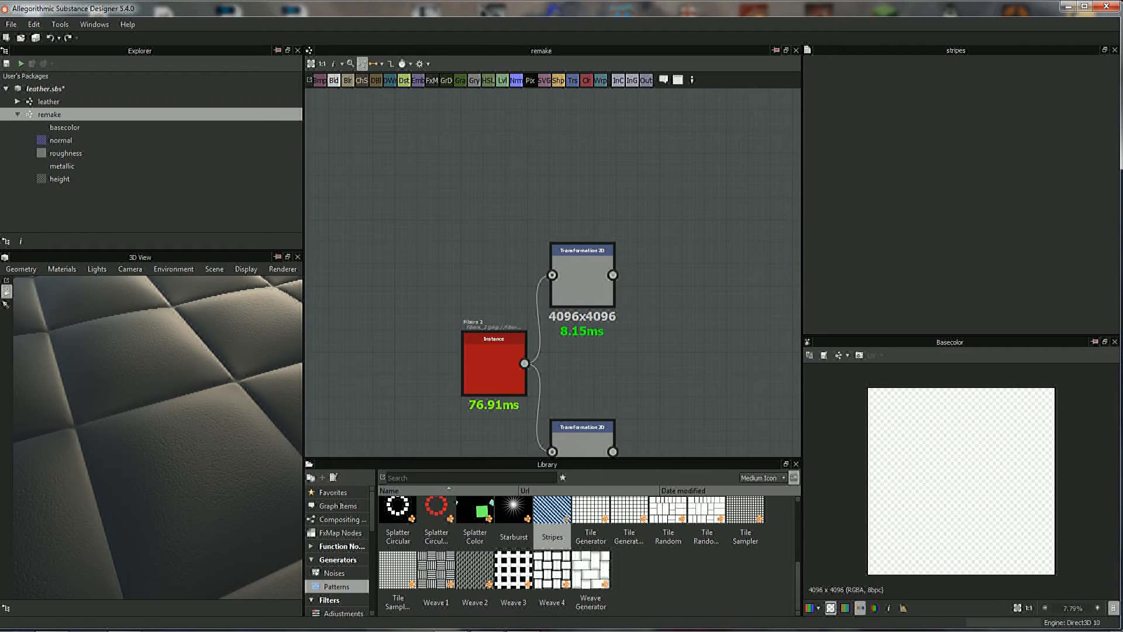
pyautogui.rightClick(501, 137)
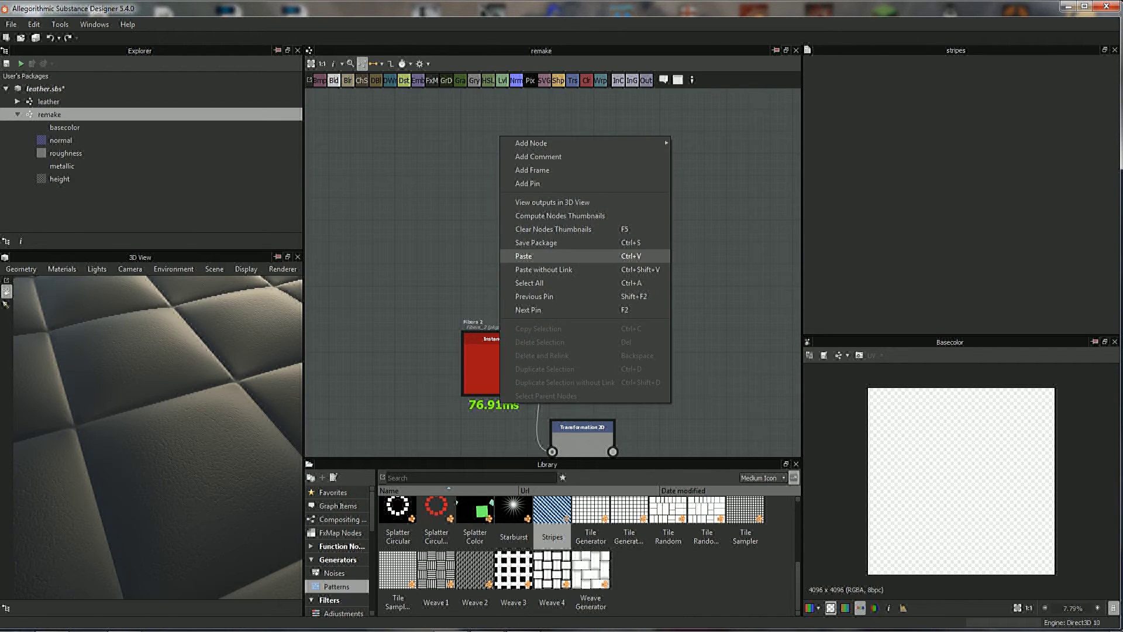
pyautogui.click(523, 255)
pyautogui.moveTo(550, 275); pyautogui.dragTo(492, 137)
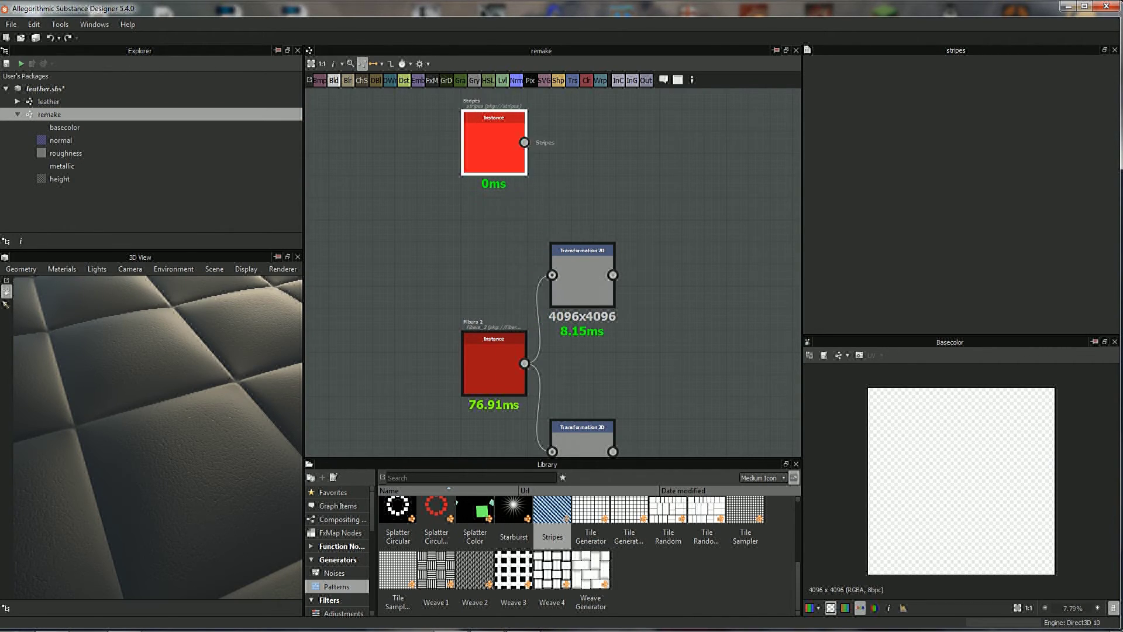
pyautogui.doubleClick(494, 143)
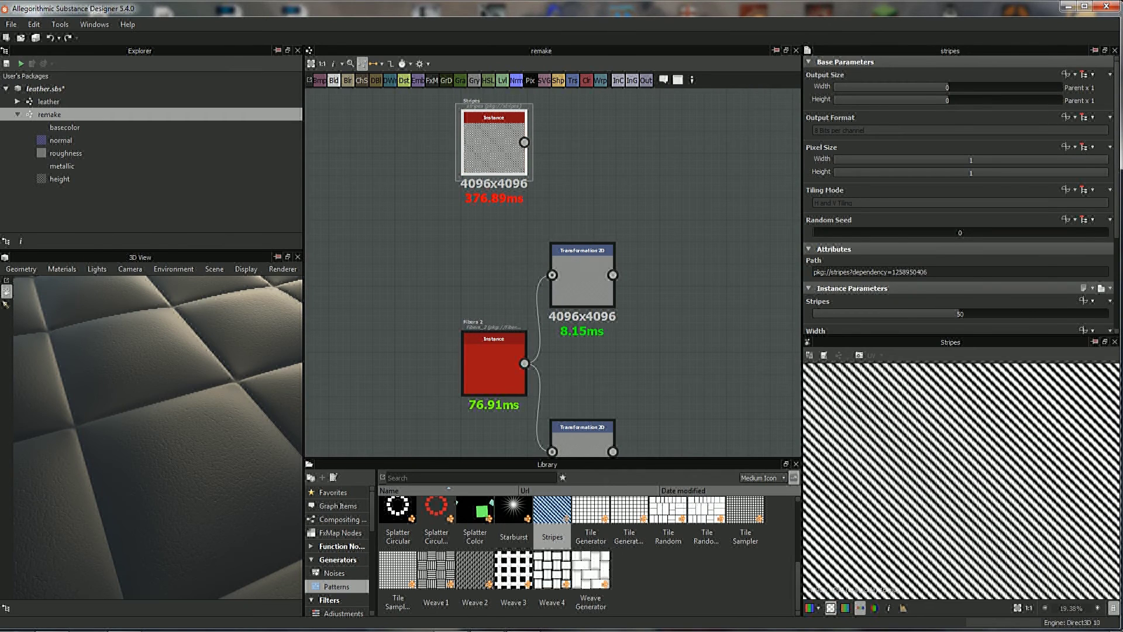
# - Pan around the remake graph and reopen the original leather graph
pyautogui.moveTo(493, 143); pyautogui.dragTo(513, 199, button='middle')
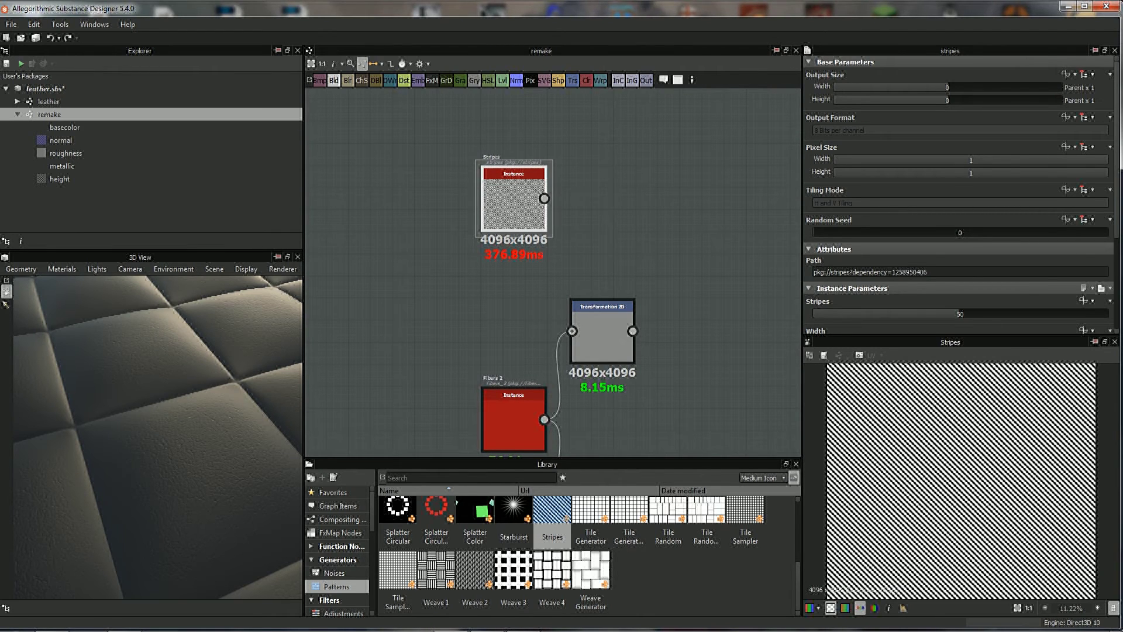
pyautogui.moveTo(526, 234); pyautogui.dragTo(527, 356, button='middle')
pyautogui.moveTo(514, 322); pyautogui.dragTo(514, 125)
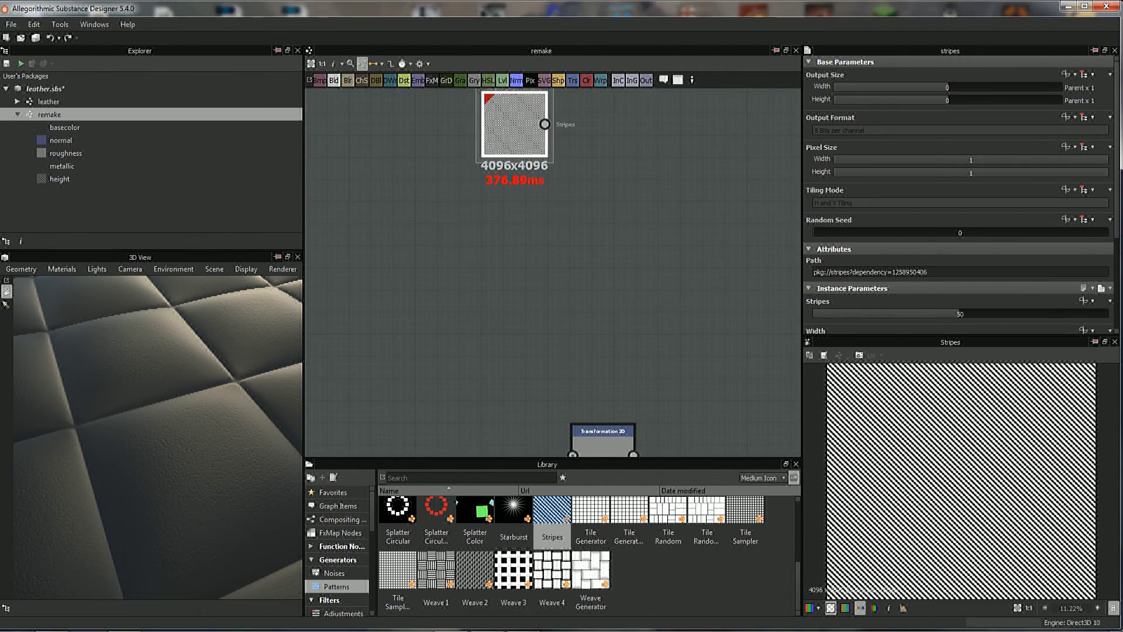
pyautogui.moveTo(526, 234); pyautogui.dragTo(592, 308, button='middle')
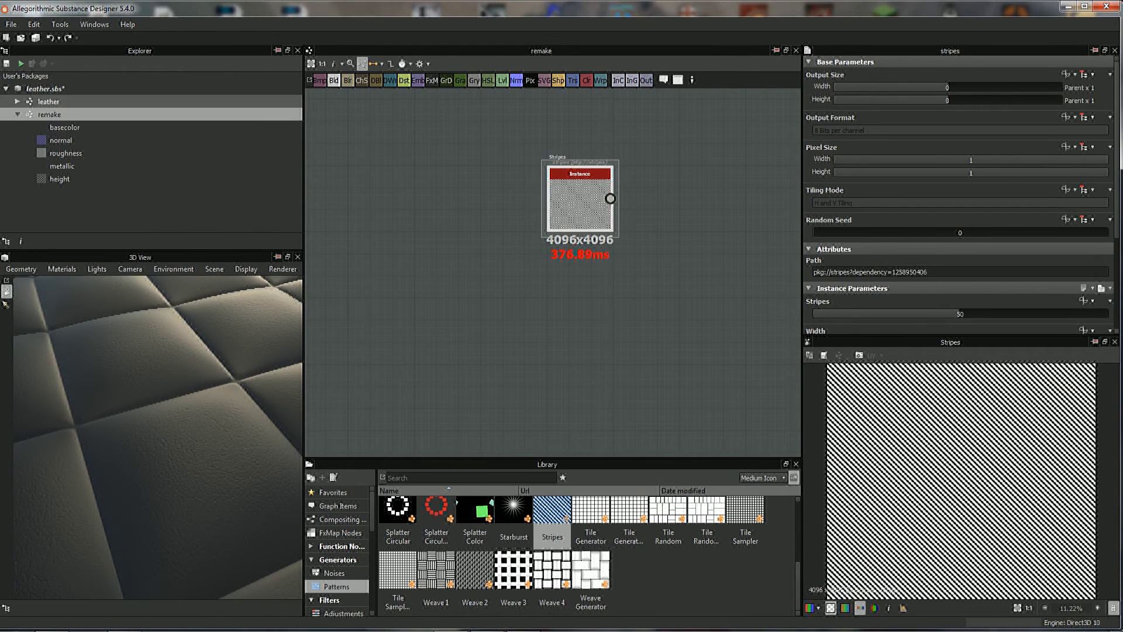
pyautogui.doubleClick(49, 101)
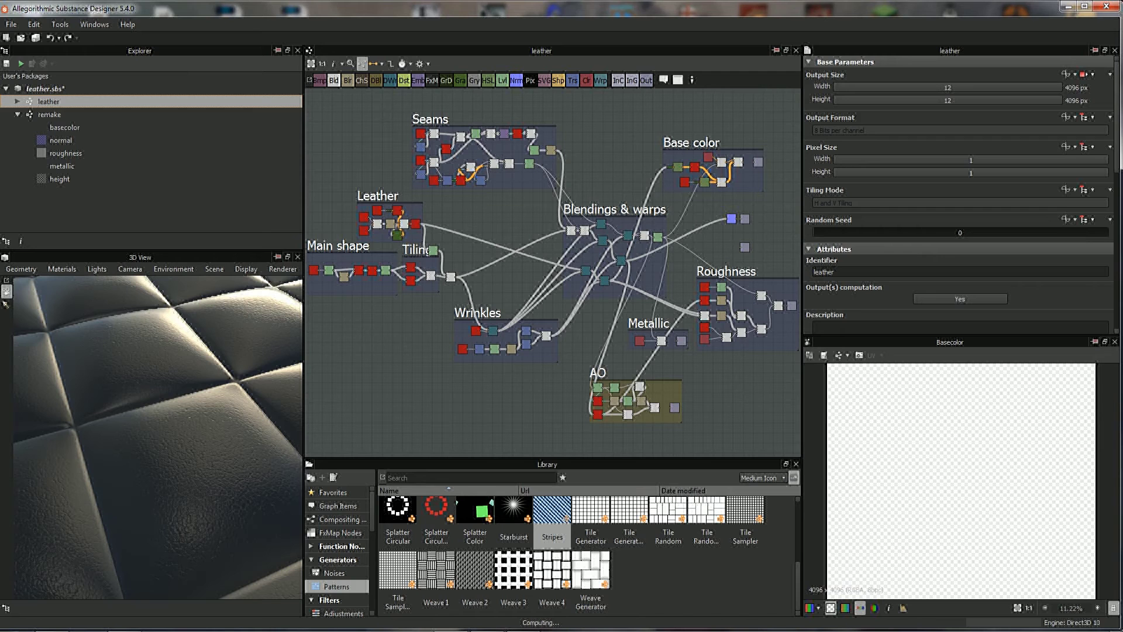
# - Copy the thin Seams Stripes node (4 stripes, width 0.99, shift 4) and return to remake
pyautogui.moveTo(427, 164); pyautogui.dragTo(542, 321, button='middle')
pyautogui.scroll(3, 541, 322)
pyautogui.scroll(3, 542, 322)
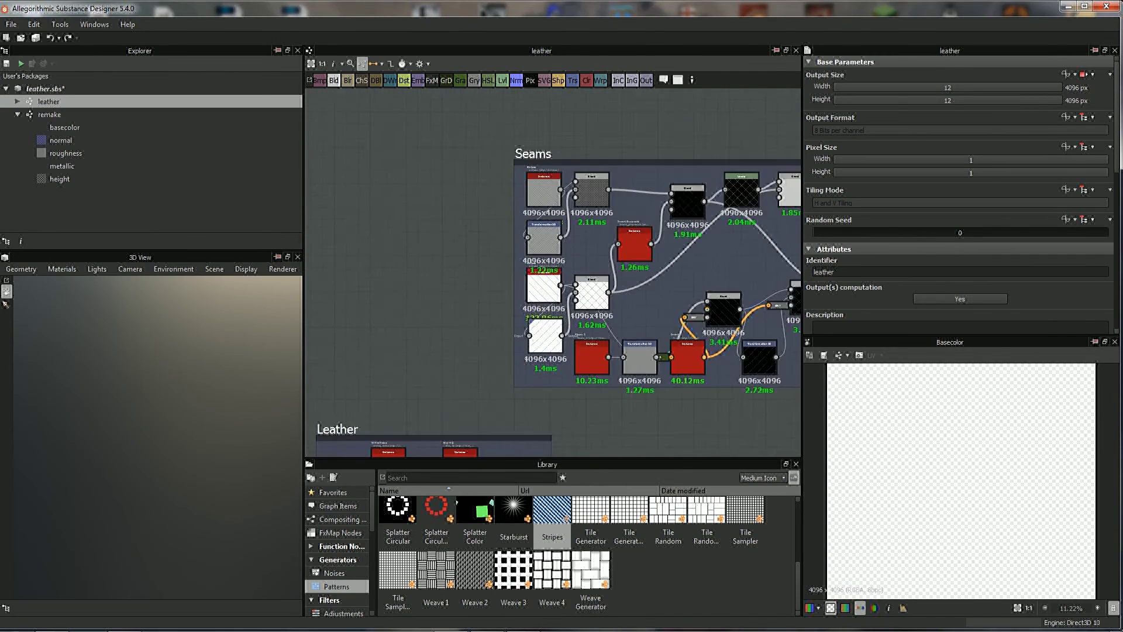
pyautogui.scroll(3, 541, 322)
pyautogui.click(520, 246)
pyautogui.scroll(-3, 959, 204)
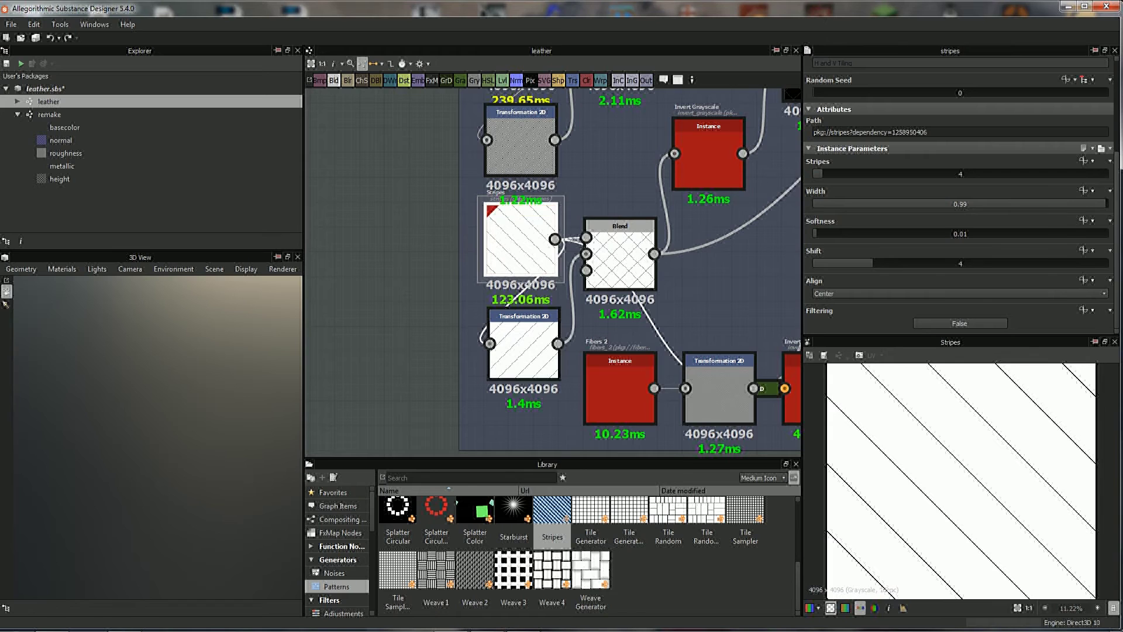
pyautogui.rightClick(512, 250)
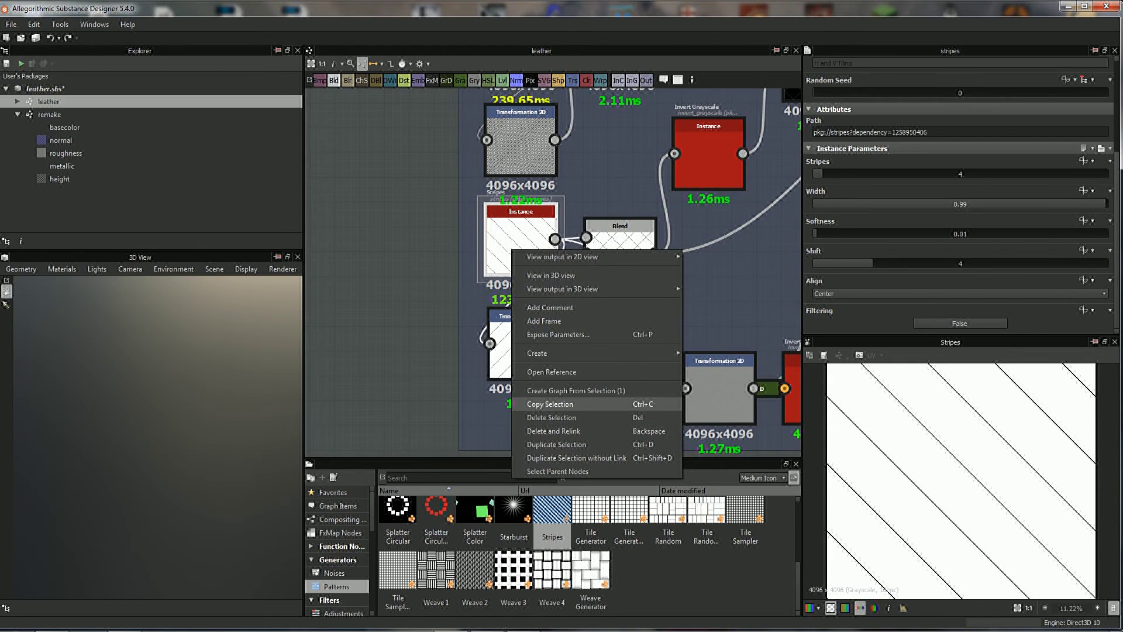
pyautogui.click(550, 404)
pyautogui.doubleClick(49, 114)
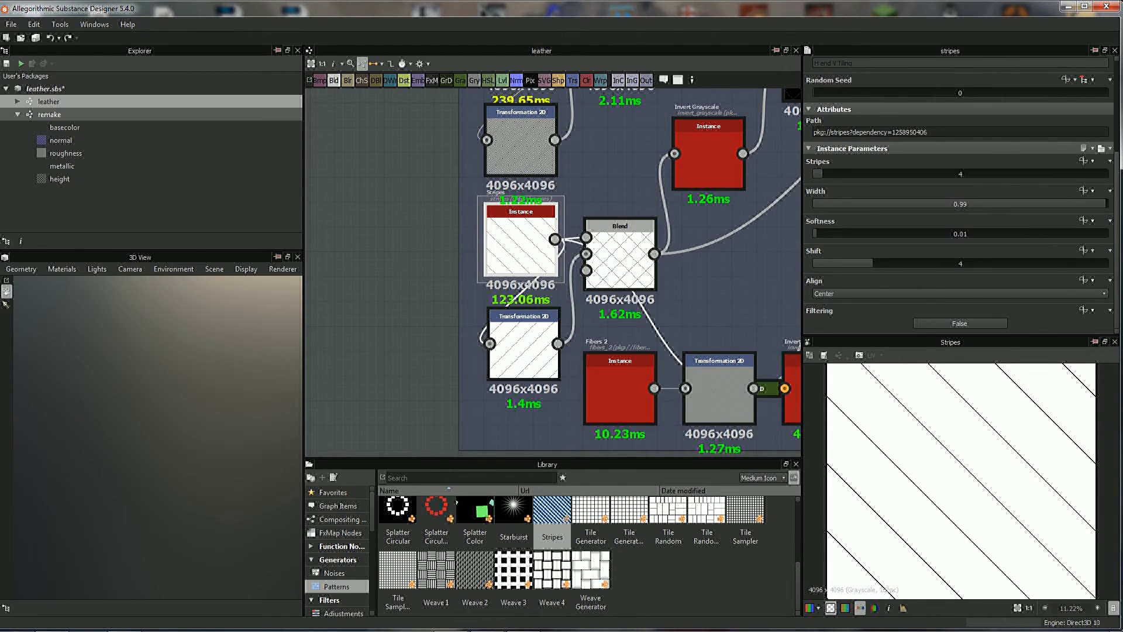
pyautogui.rightClick(499, 148)
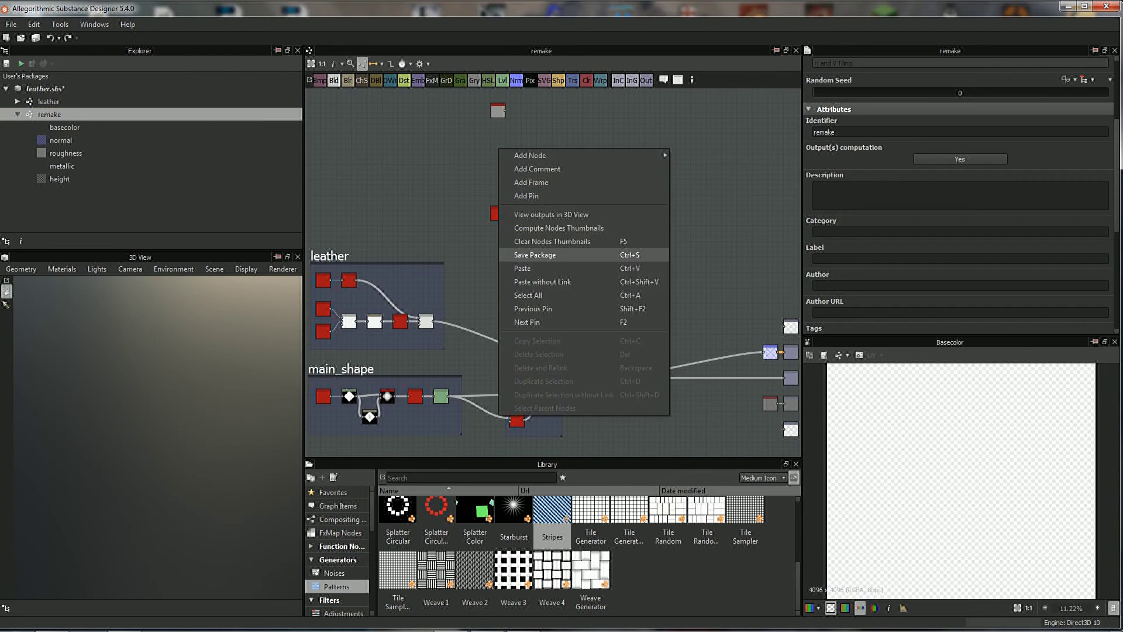
# - Paste the thin Stripes node and place it below the dense Stripes node
pyautogui.click(522, 268)
pyautogui.scroll(2, 529, 157)
pyautogui.scroll(3, 529, 157)
pyautogui.moveTo(566, 383); pyautogui.dragTo(487, 157)
pyautogui.scroll(1, 487, 157)
pyautogui.moveTo(487, 156); pyautogui.dragTo(530, 223, button='middle')
pyautogui.moveTo(531, 223); pyautogui.dragTo(492, 197)
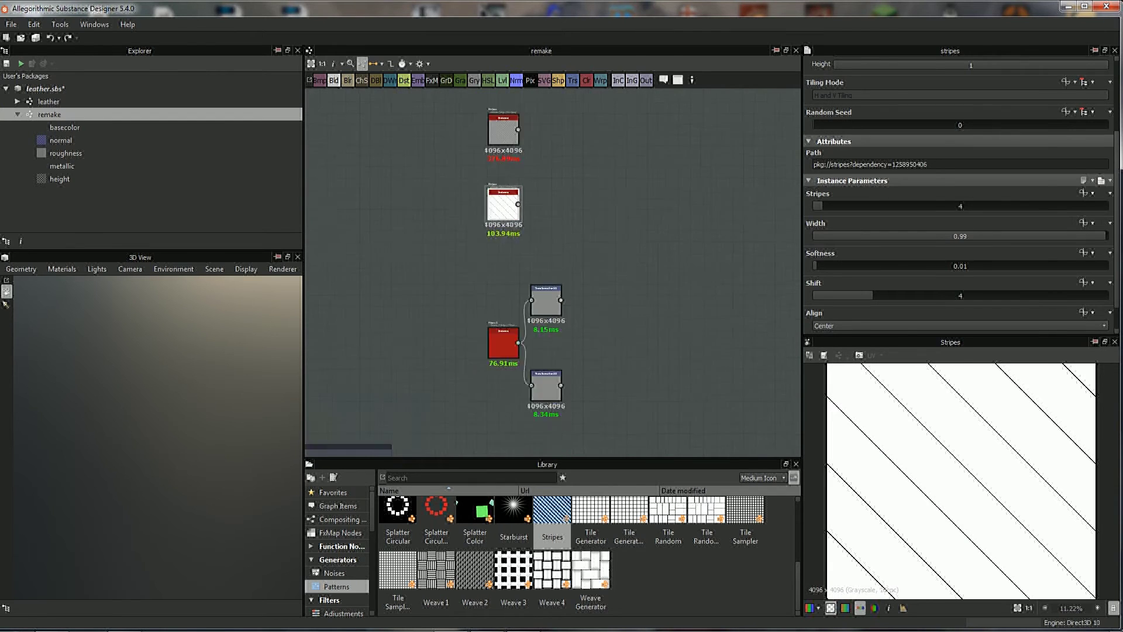
# - Clear the selection to check the quilted leather in 3D, then reselect the thin Stripes node
pyautogui.scroll(-5, 561, 243)
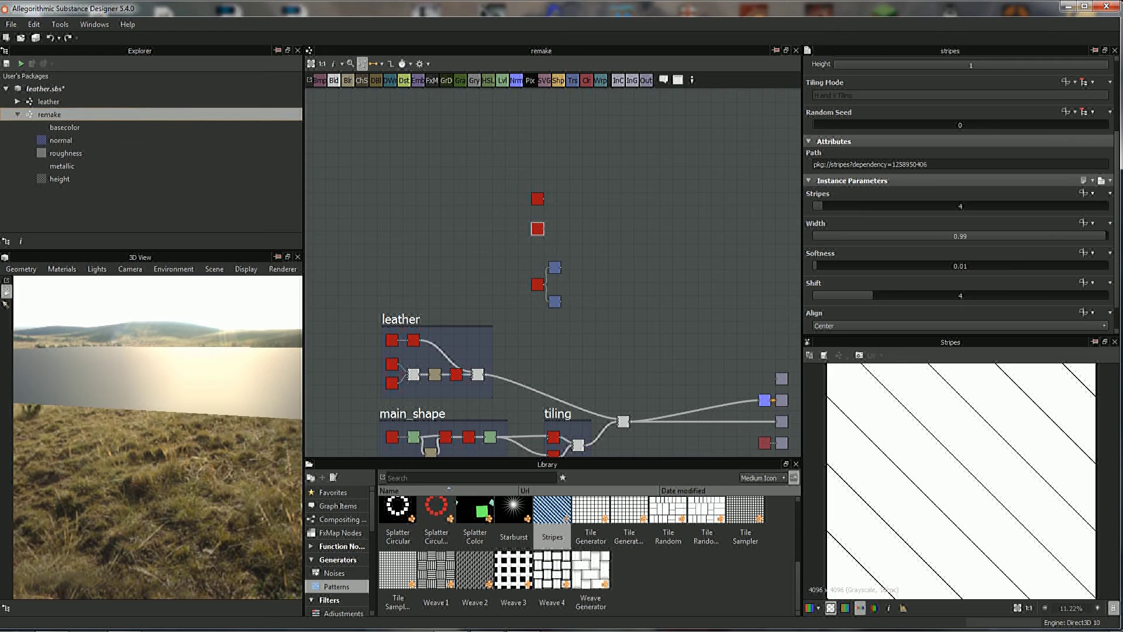
pyautogui.click(49, 114)
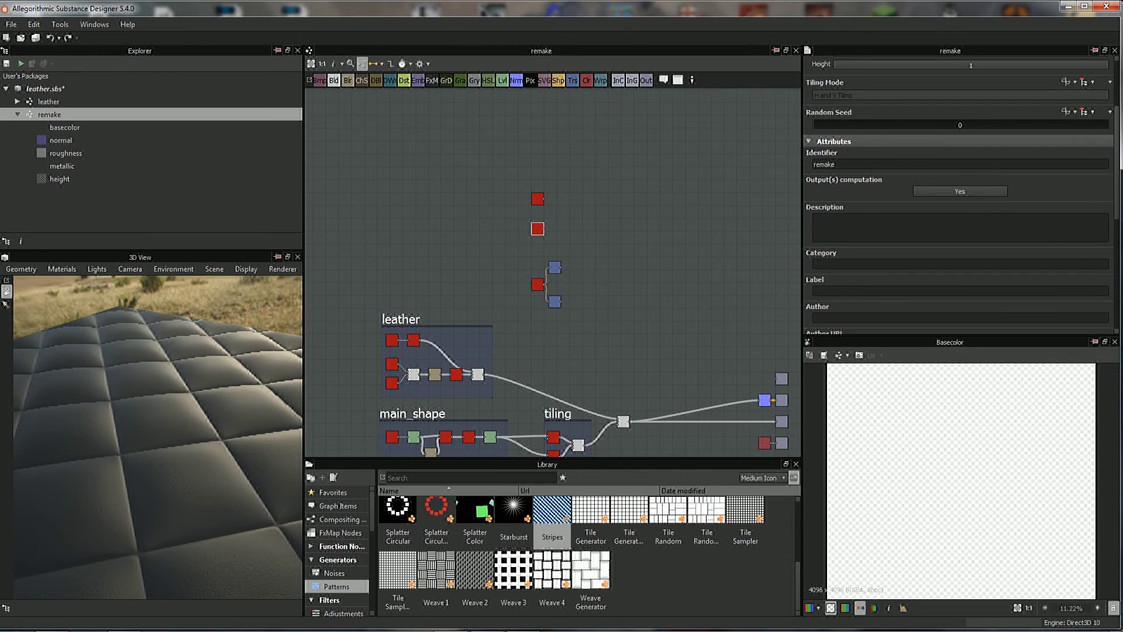
pyautogui.scroll(5, 545, 207)
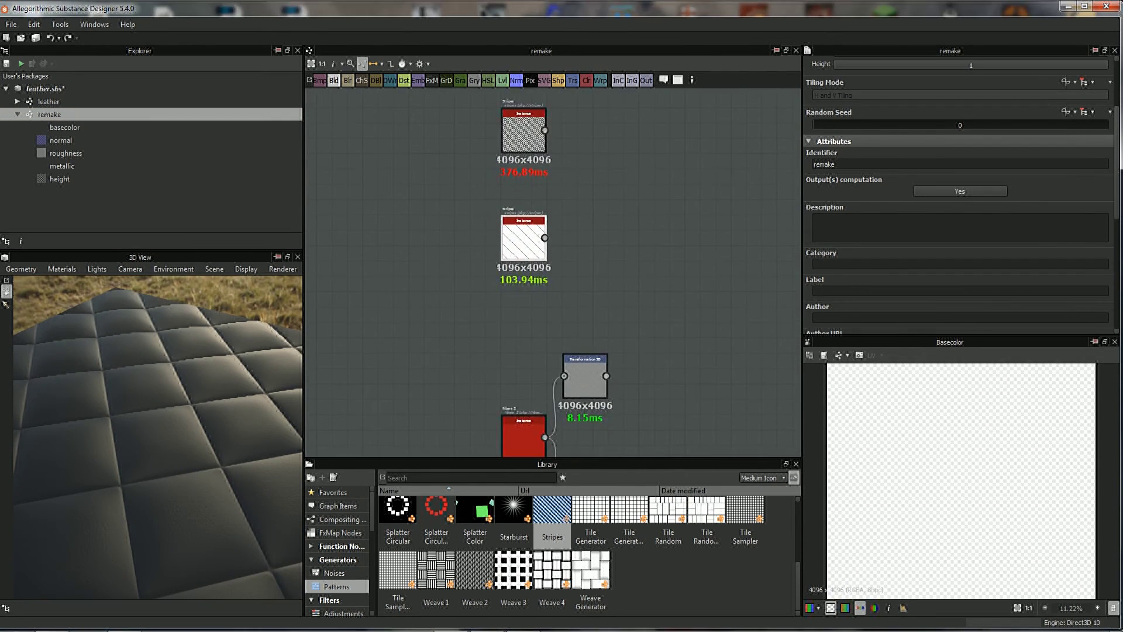
pyautogui.scroll(3, 546, 240)
pyautogui.click(523, 216)
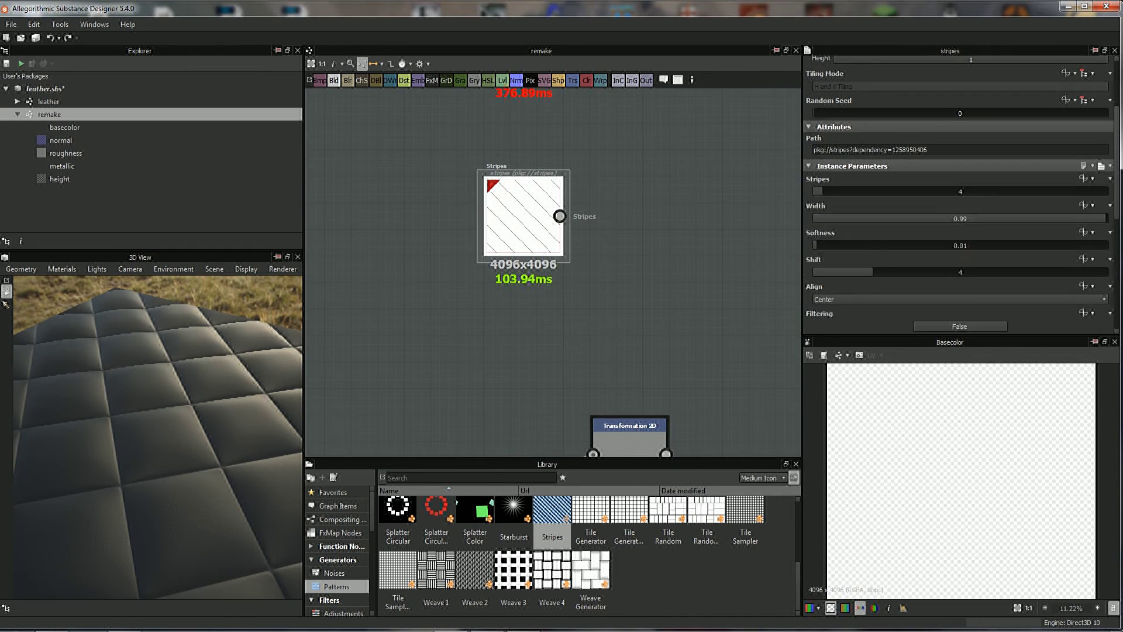
pyautogui.moveTo(524, 217); pyautogui.dragTo(502, 126, button='middle')
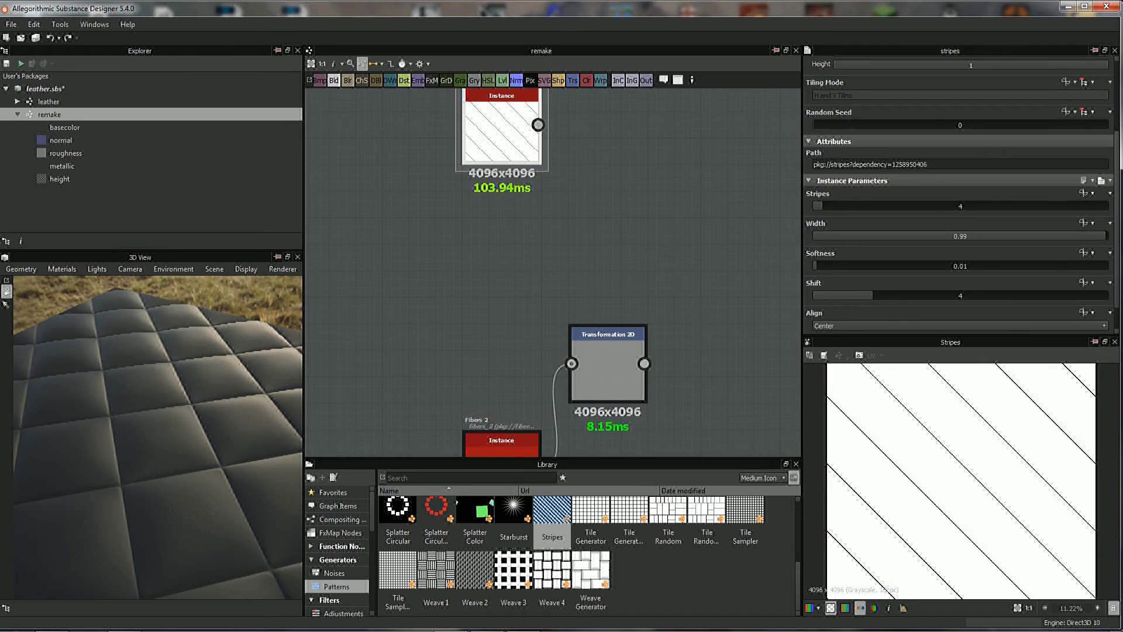
pyautogui.moveTo(502, 125); pyautogui.dragTo(517, 159, button='middle')
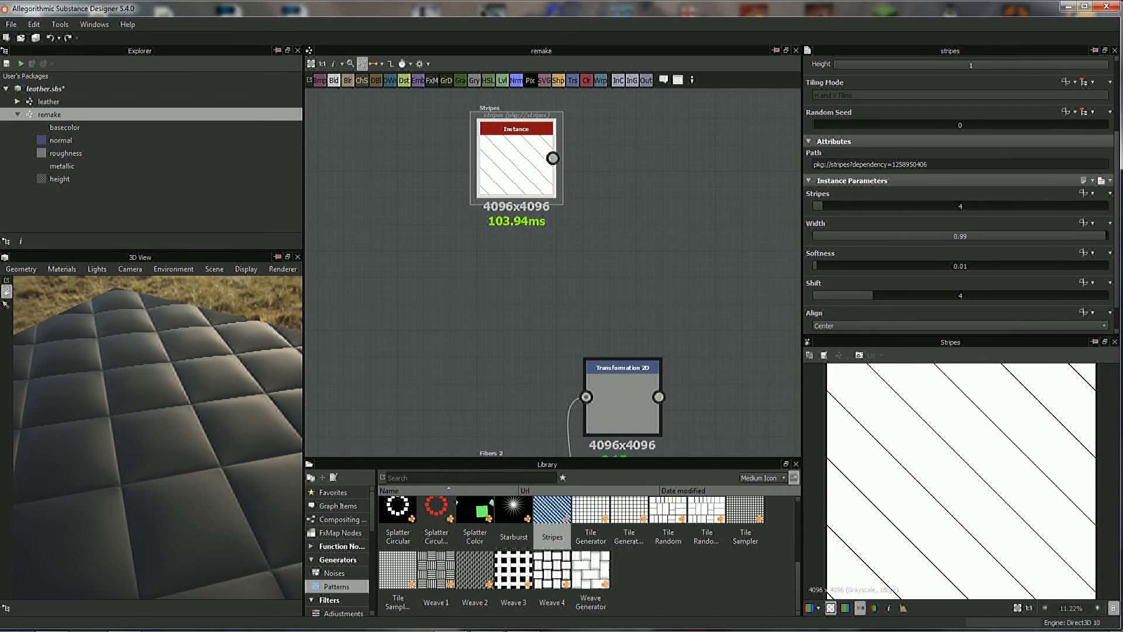
# - Add a Transformation 2D below the thin Stripes node, rotated 90°
pyautogui.rightClick(525, 165)
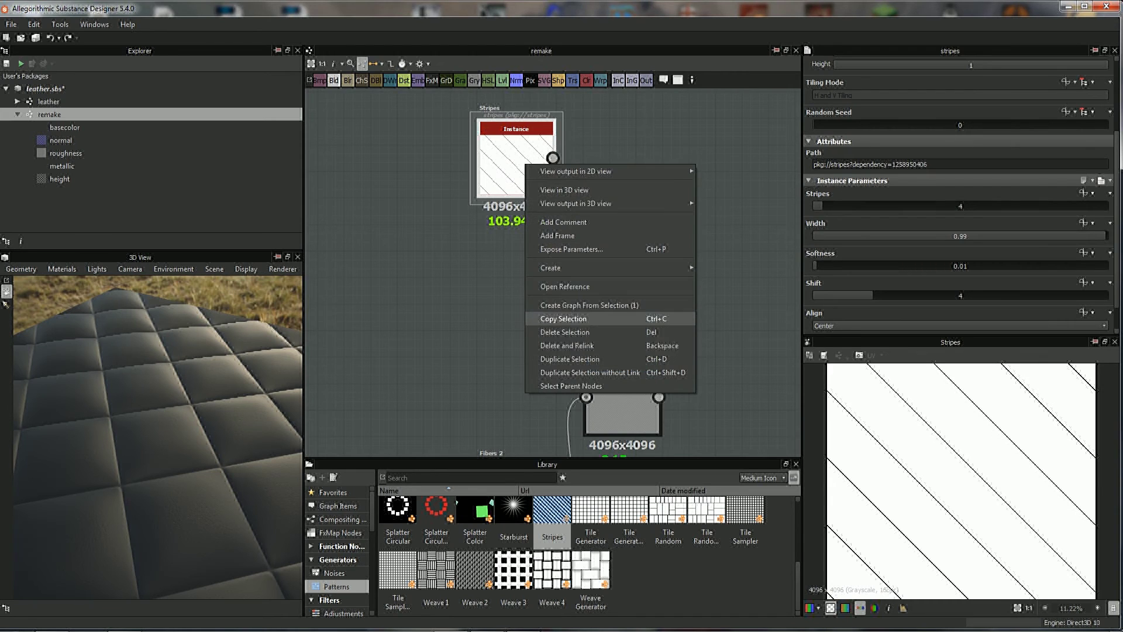
pyautogui.click(563, 319)
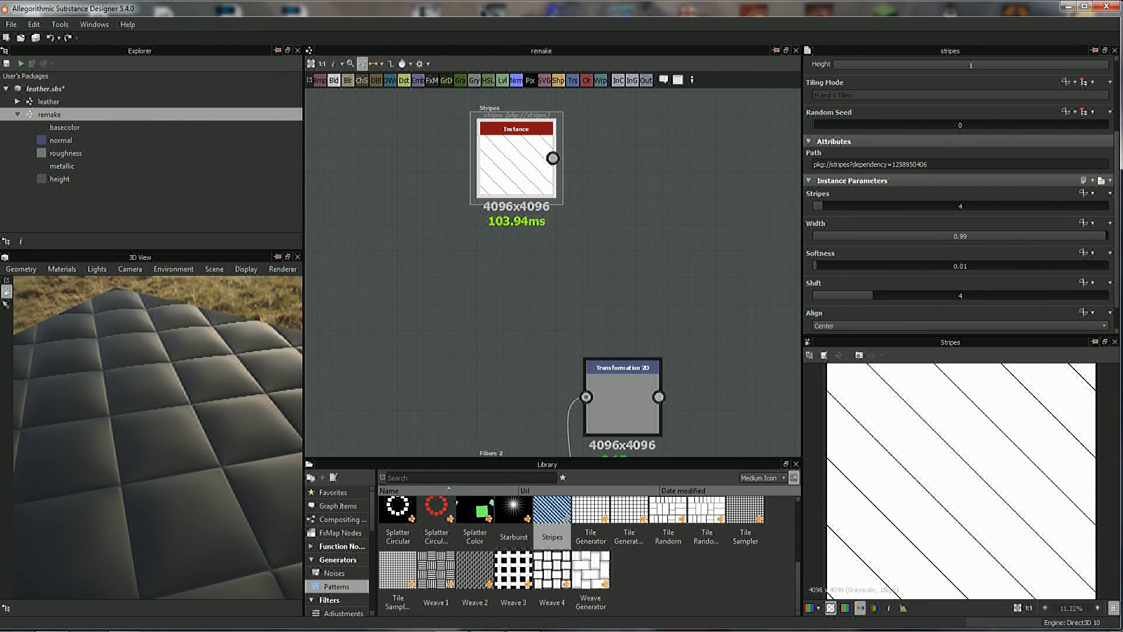
pyautogui.click(572, 81)
pyautogui.moveTo(649, 158); pyautogui.dragTo(517, 269)
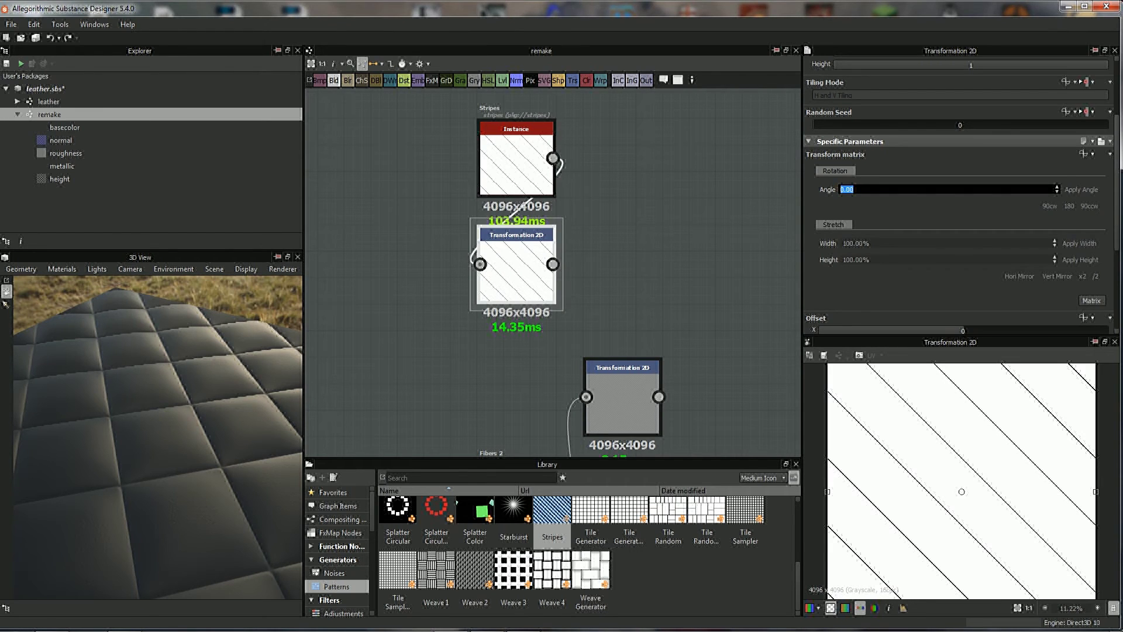
pyautogui.click(1050, 206)
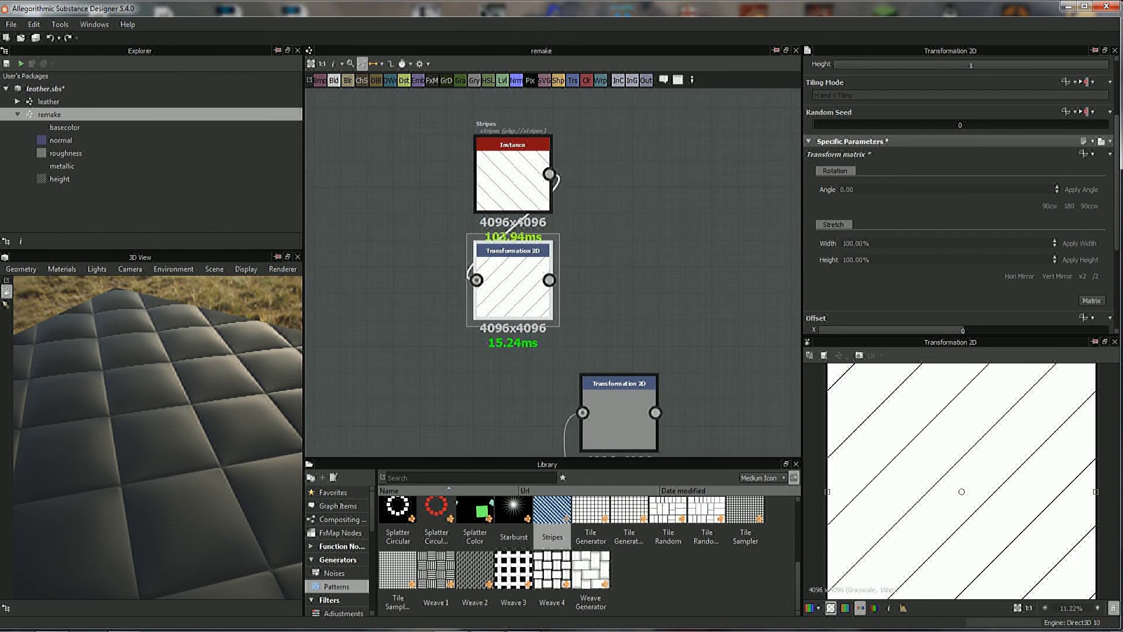
pyautogui.rightClick(599, 235)
pyautogui.press('Escape')
# - Feed Stripes and its rotated copy into a Blend node set to Multiply
pyautogui.click(333, 80)
pyautogui.moveTo(531, 275); pyautogui.dragTo(645, 234)
pyautogui.moveTo(559, 185); pyautogui.dragTo(610, 209)
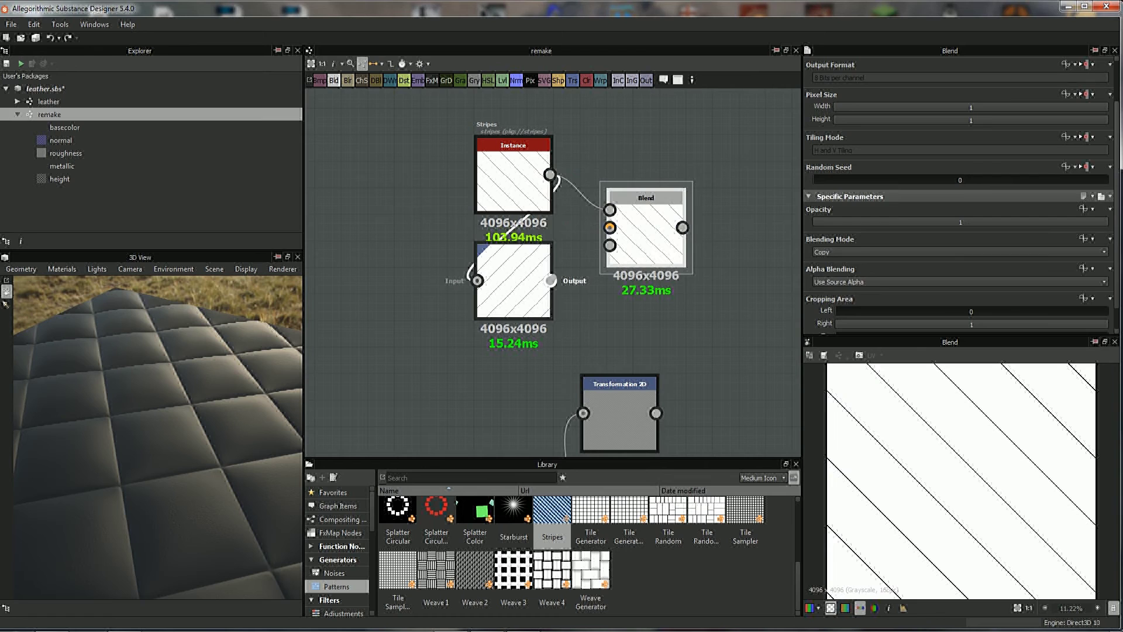
pyautogui.click(843, 252)
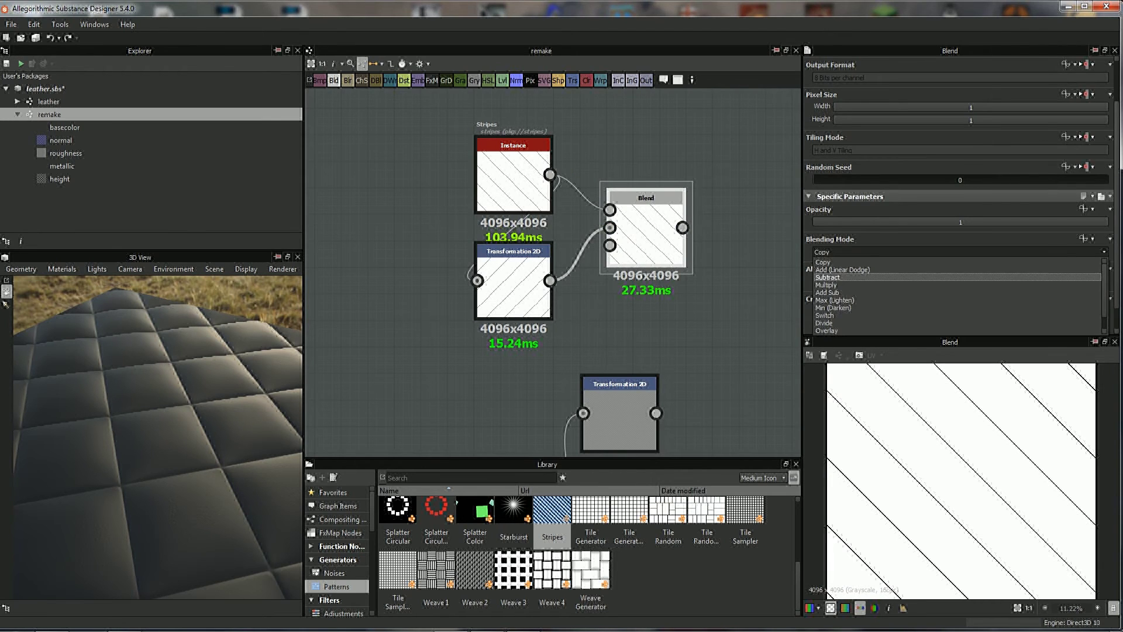
pyautogui.click(826, 285)
pyautogui.moveTo(702, 351); pyautogui.dragTo(690, 345, button='middle')
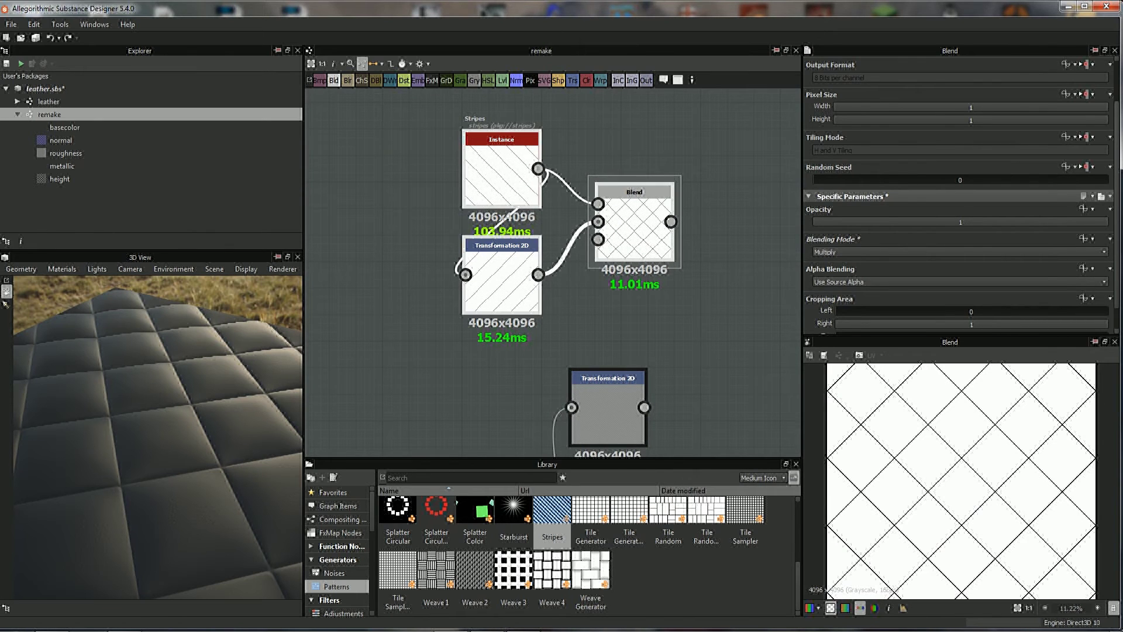
pyautogui.moveTo(602, 187); pyautogui.dragTo(561, 215)
pyautogui.moveTo(553, 293); pyautogui.dragTo(507, 196, button='middle')
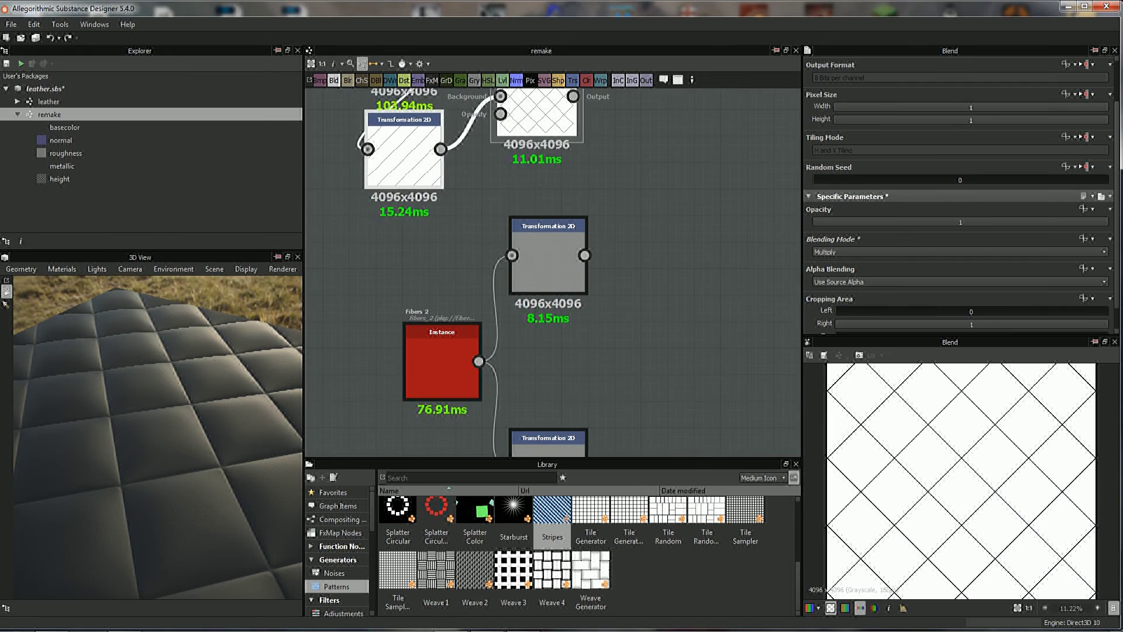
# - Undo the crosshatch move and bring the two Fibers 2 Transformation 2D nodes closer together
pyautogui.hotkey('ctrl', 'z')
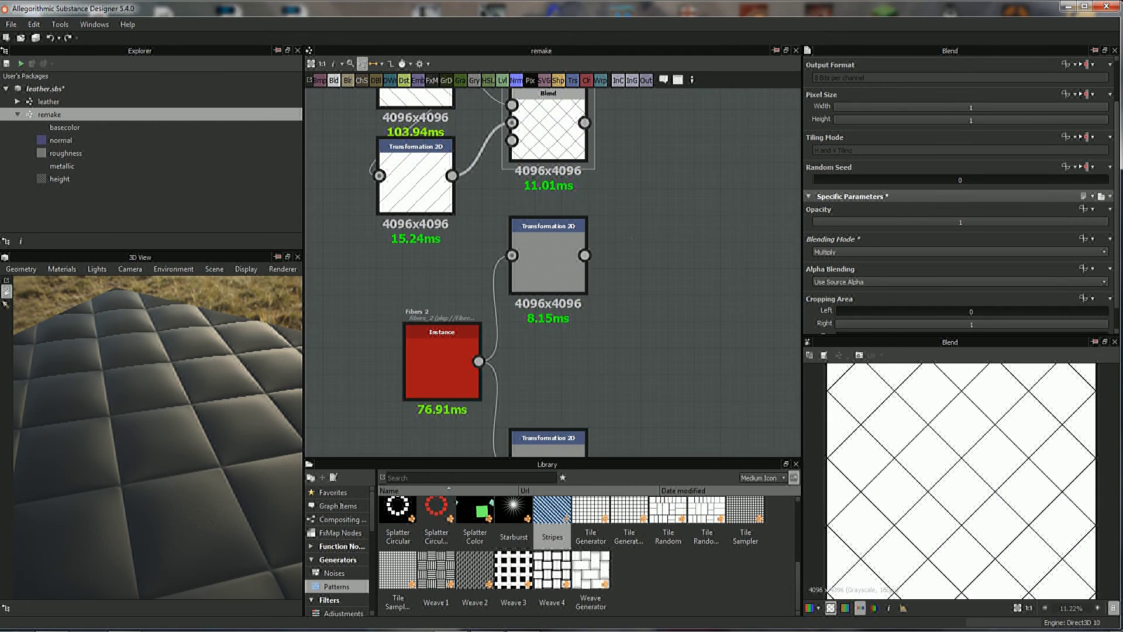
pyautogui.click(548, 255)
pyautogui.moveTo(548, 255); pyautogui.dragTo(530, 193, button='middle')
pyautogui.moveTo(529, 421); pyautogui.dragTo(529, 390)
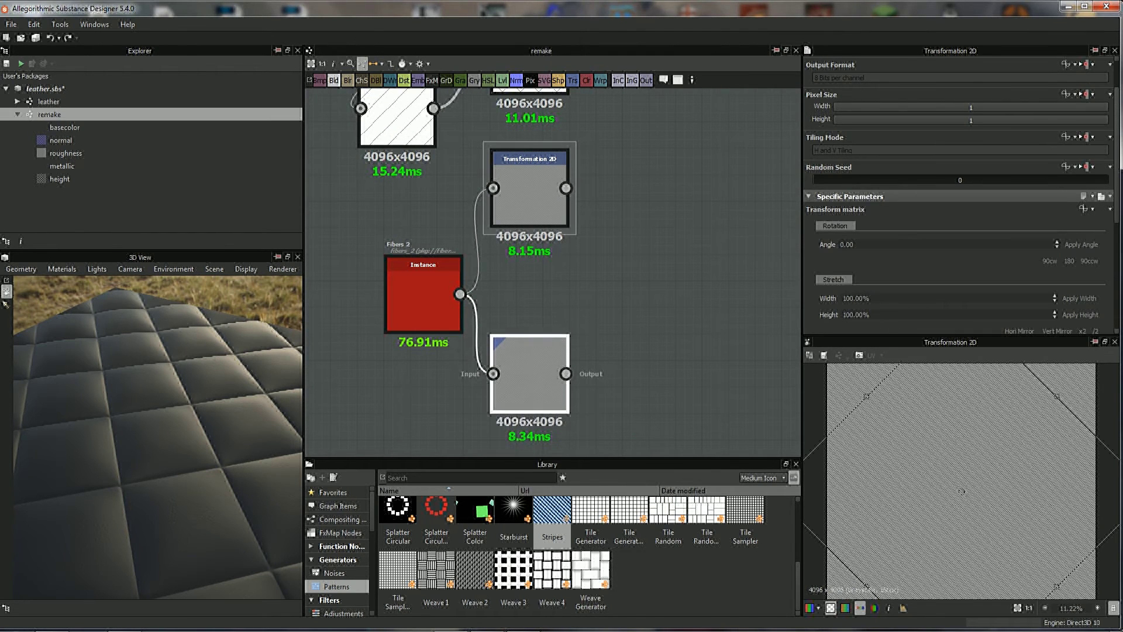
pyautogui.moveTo(529, 195); pyautogui.dragTo(530, 216)
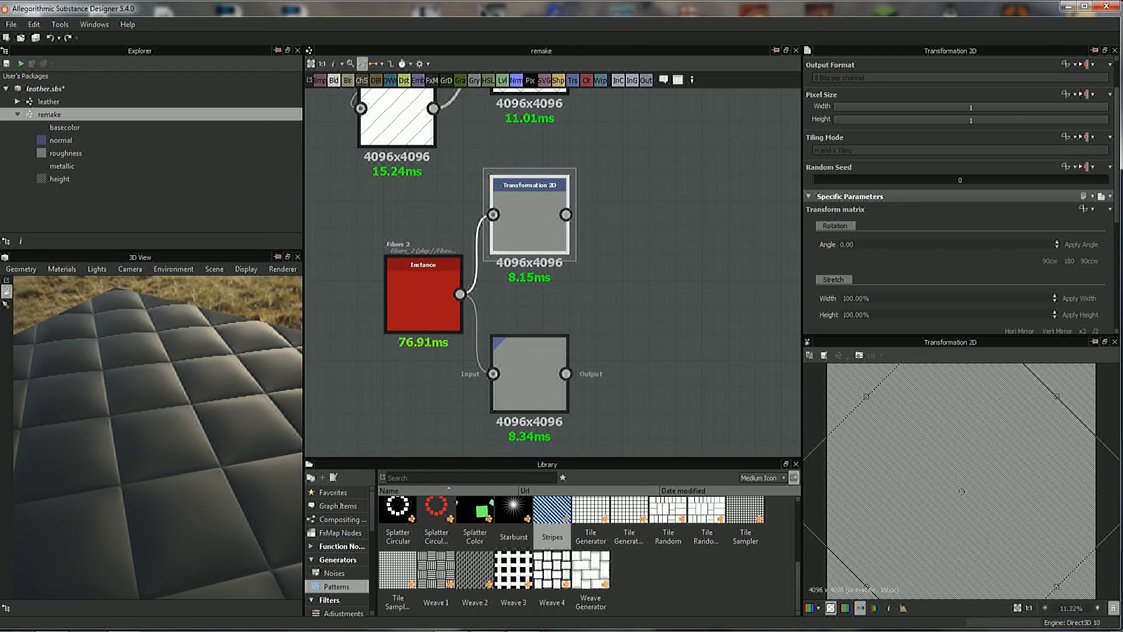
pyautogui.moveTo(585, 234); pyautogui.dragTo(526, 288, button='middle')
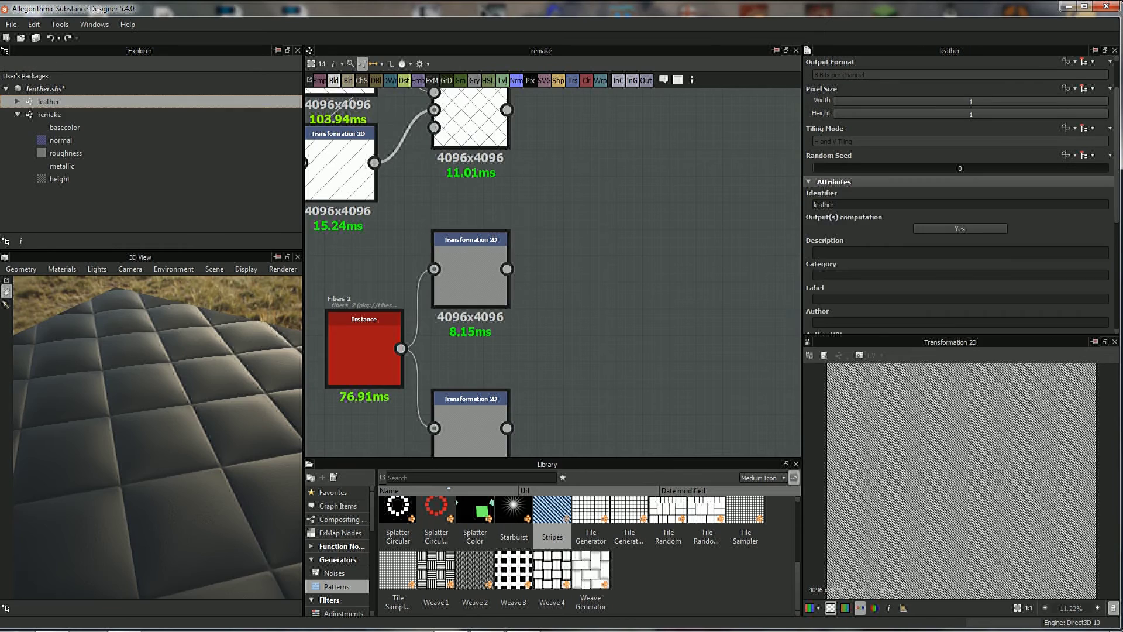
# - Reopen the leather reference graph and inspect the Invert node in its Seams frame
pyautogui.doubleClick(48, 101)
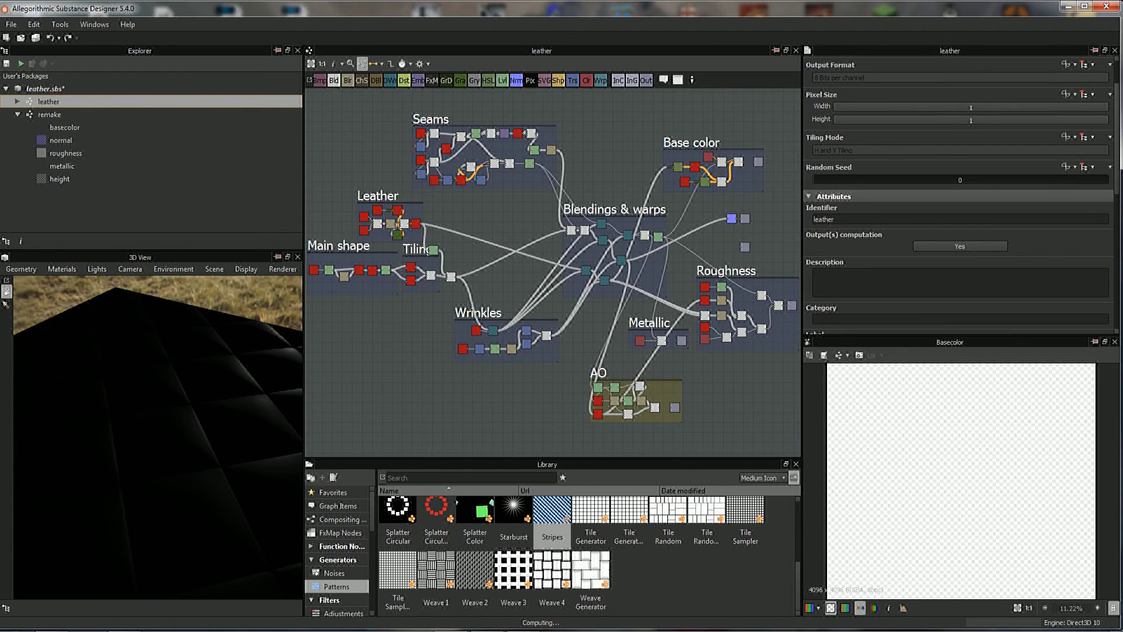
pyautogui.moveTo(450, 141); pyautogui.dragTo(551, 272, button='middle')
pyautogui.scroll(3, 551, 272)
pyautogui.scroll(3, 551, 272)
pyautogui.scroll(3, 551, 272)
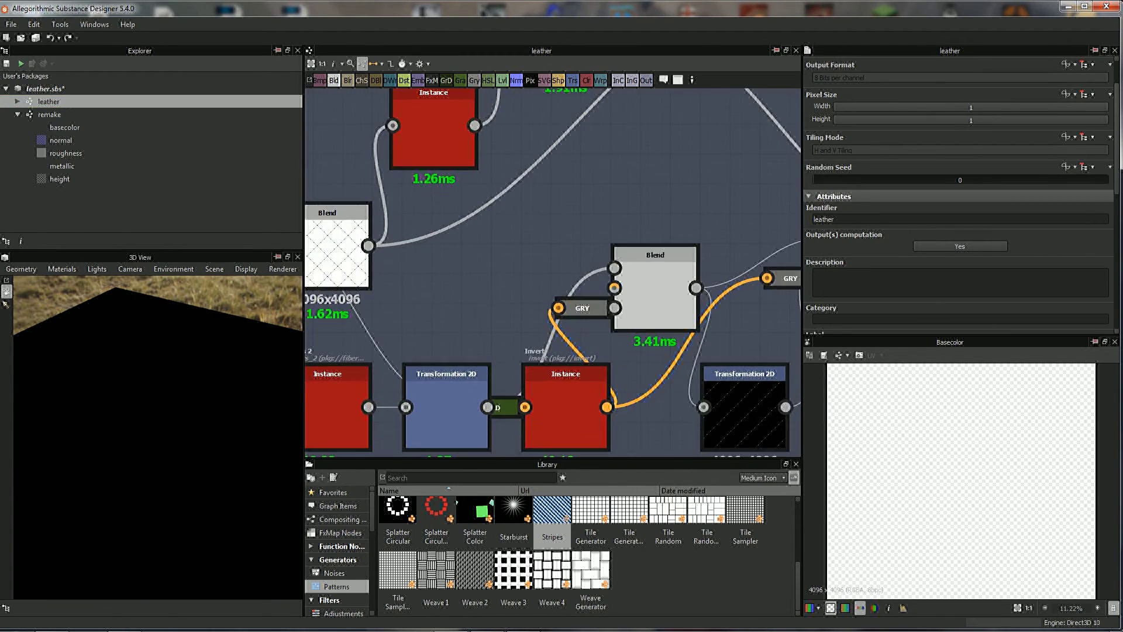
pyautogui.moveTo(566, 408); pyautogui.dragTo(647, 345, button='middle')
pyautogui.click(648, 345)
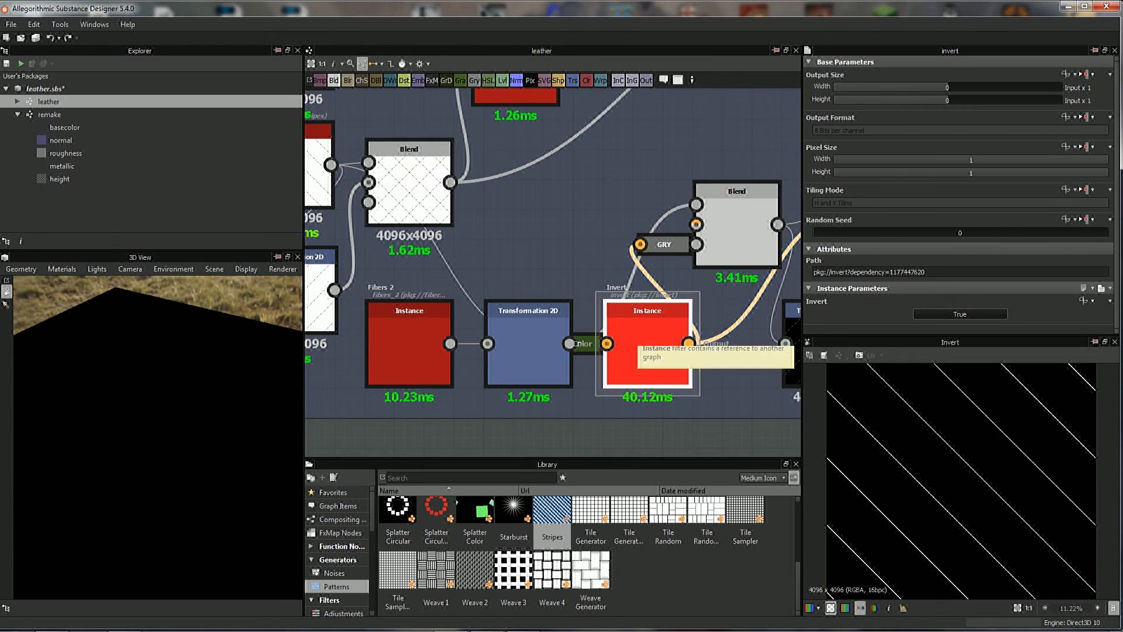
# - Compare the reference Blend, Transformation 2D and Invert previews, then return to the remake graph
pyautogui.scroll(-2, 527, 339)
pyautogui.scroll(-1, 527, 339)
pyautogui.click(673, 260)
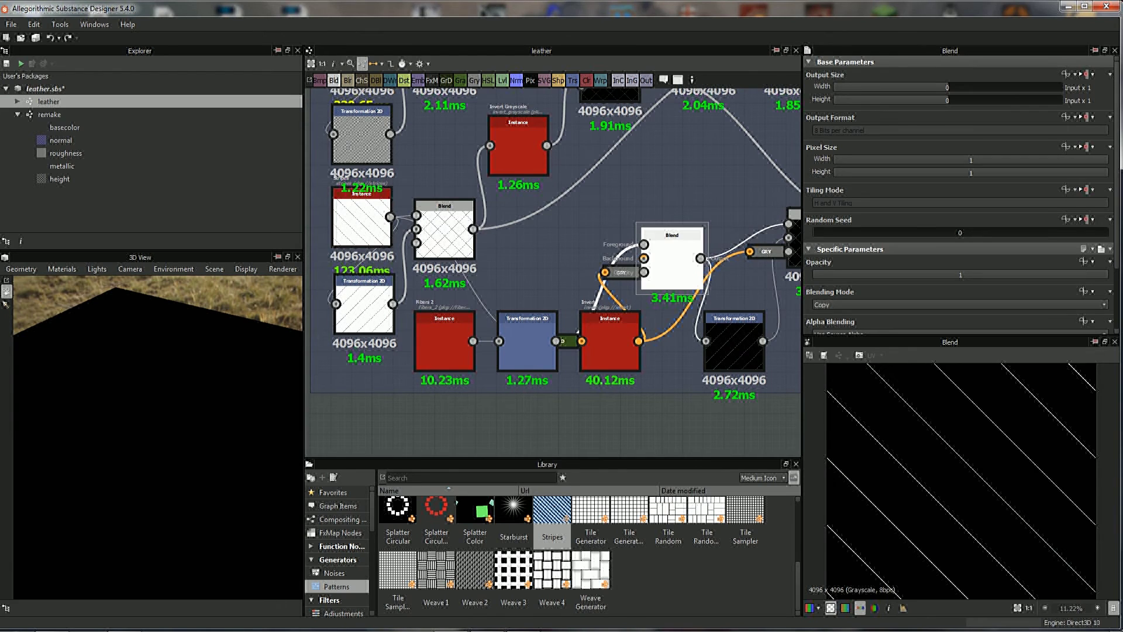
pyautogui.click(734, 341)
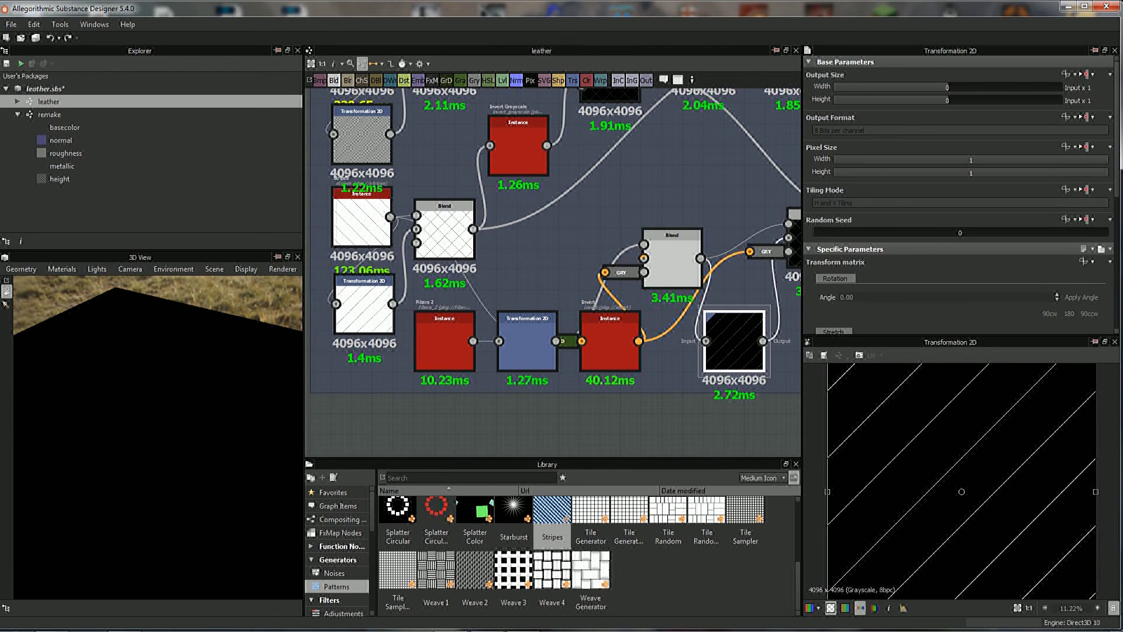
pyautogui.click(672, 261)
pyautogui.scroll(3, 961, 480)
pyautogui.scroll(3, 961, 479)
pyautogui.click(610, 341)
pyautogui.moveTo(610, 341)
pyautogui.mouseDown(button='middle')
pyautogui.moveTo(531, 337)
pyautogui.moveTo(601, 329)
pyautogui.mouseUp(button='middle')
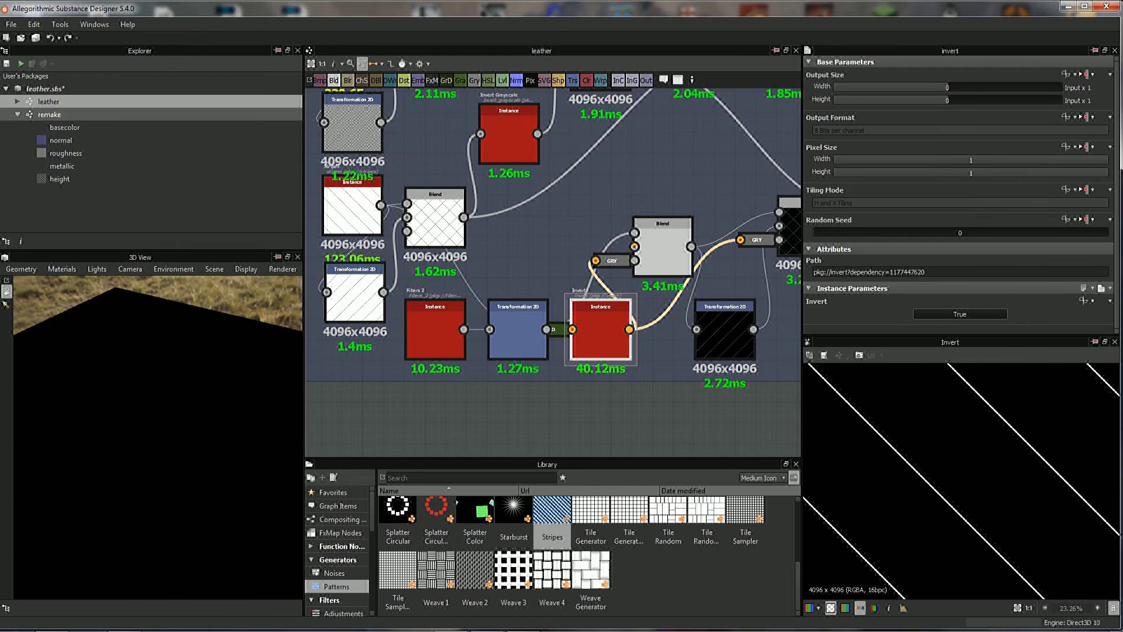
pyautogui.doubleClick(50, 114)
# - Rearrange the remake nodes: Blend to the right, Stripes just above the striped Transformation 2D
pyautogui.scroll(5, 499, 159)
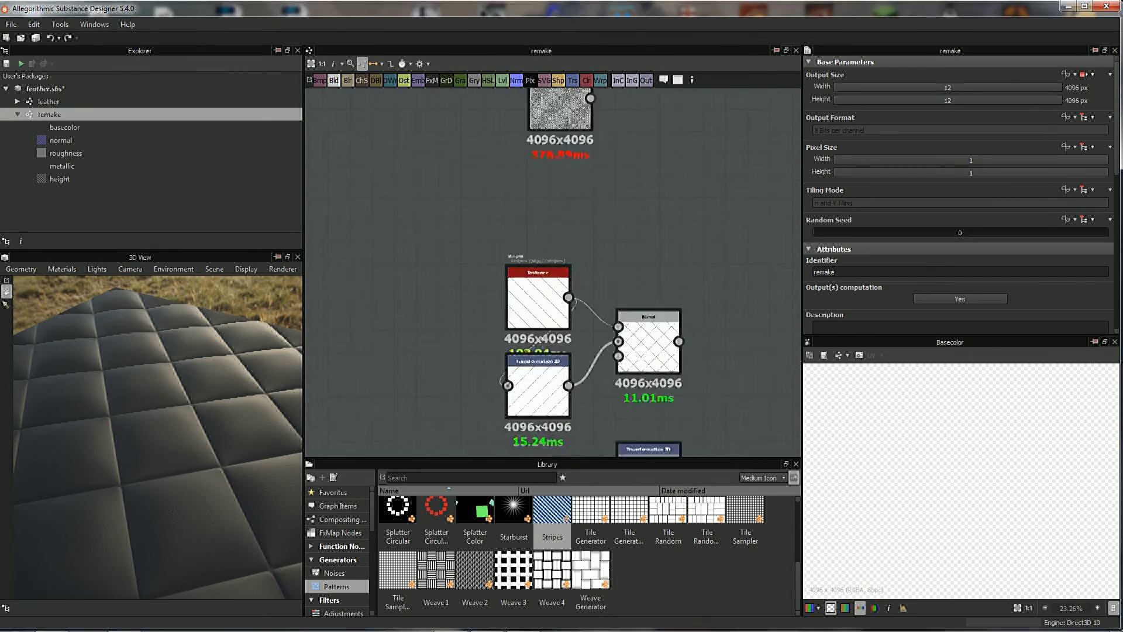
pyautogui.moveTo(581, 205); pyautogui.dragTo(736, 198)
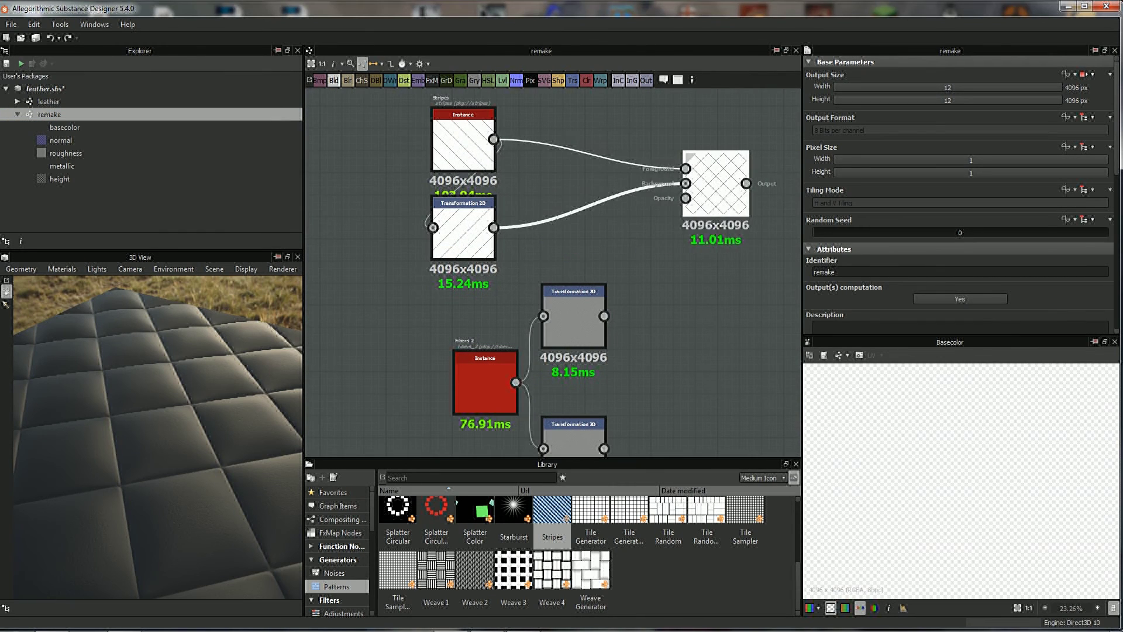
pyautogui.moveTo(736, 198); pyautogui.dragTo(630, 148, button='middle')
pyautogui.moveTo(409, 293)
pyautogui.mouseDown(button='middle')
pyautogui.moveTo(489, 287)
pyautogui.moveTo(560, 306)
pyautogui.mouseUp(button='middle')
pyautogui.scroll(2, 445, 327)
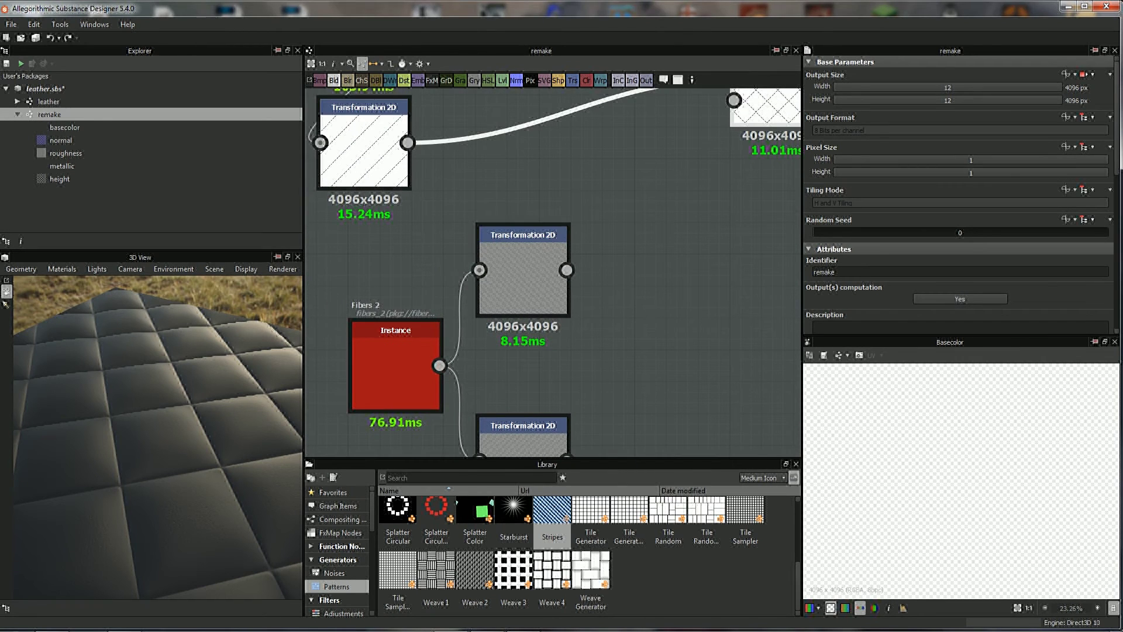
pyautogui.moveTo(523, 143); pyautogui.dragTo(515, 326, button='middle')
pyautogui.moveTo(351, 112); pyautogui.dragTo(515, 101)
pyautogui.scroll(-1, 503, 234)
pyautogui.moveTo(678, 152); pyautogui.dragTo(784, 146)
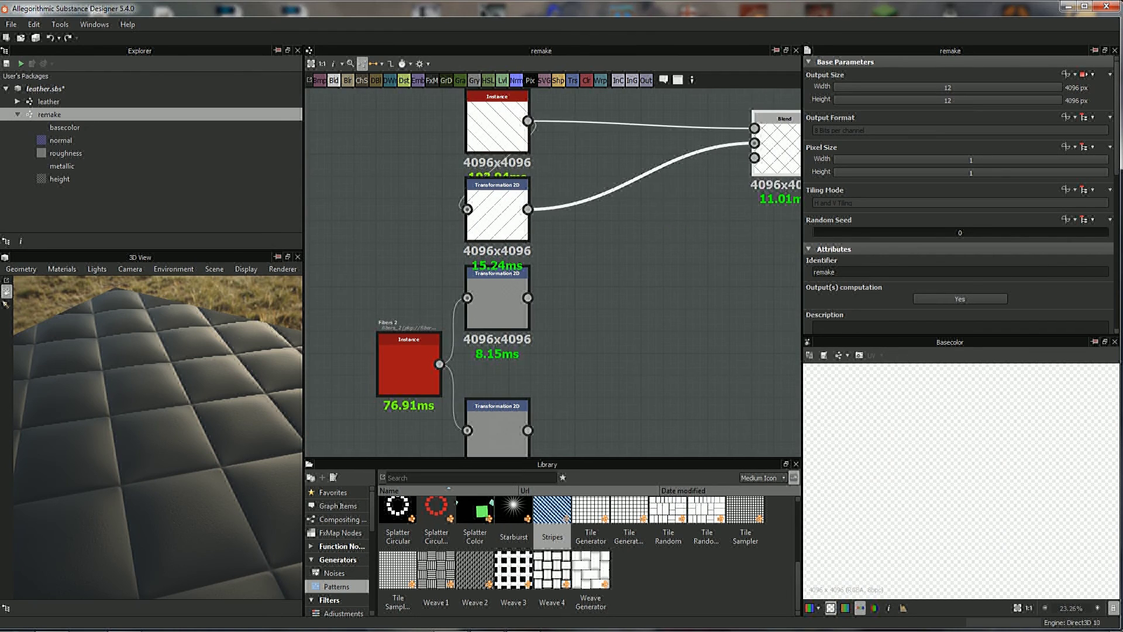
pyautogui.moveTo(494, 208); pyautogui.dragTo(494, 140, button='middle')
pyautogui.moveTo(495, 140); pyautogui.dragTo(495, 432)
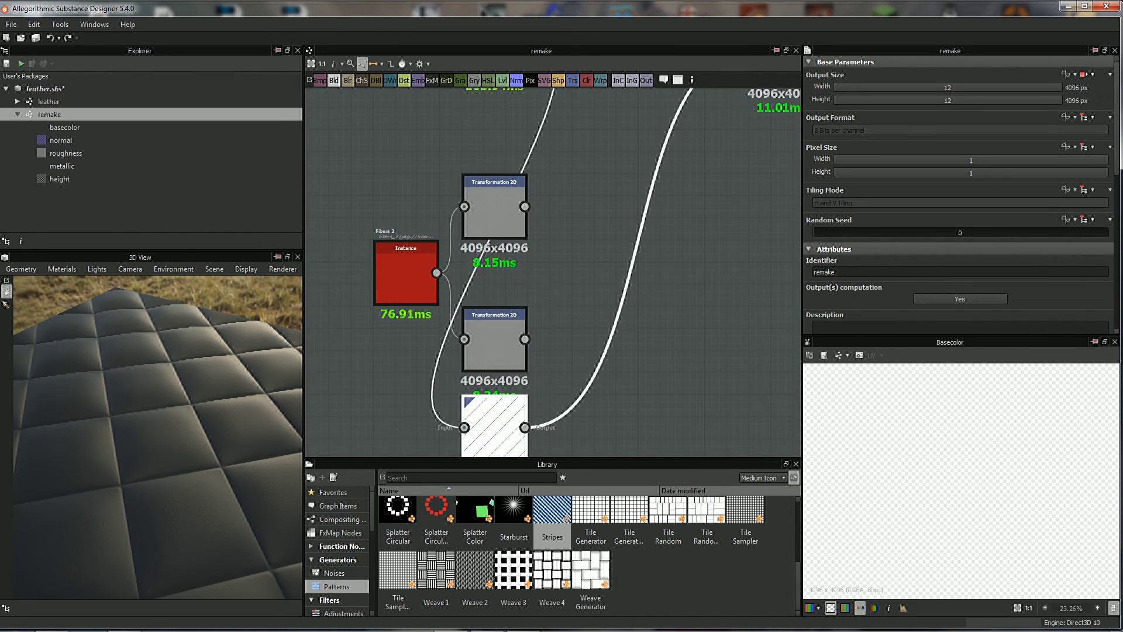
pyautogui.moveTo(527, 234); pyautogui.dragTo(548, 316, button='middle')
pyautogui.moveTo(514, 135); pyautogui.dragTo(515, 223)
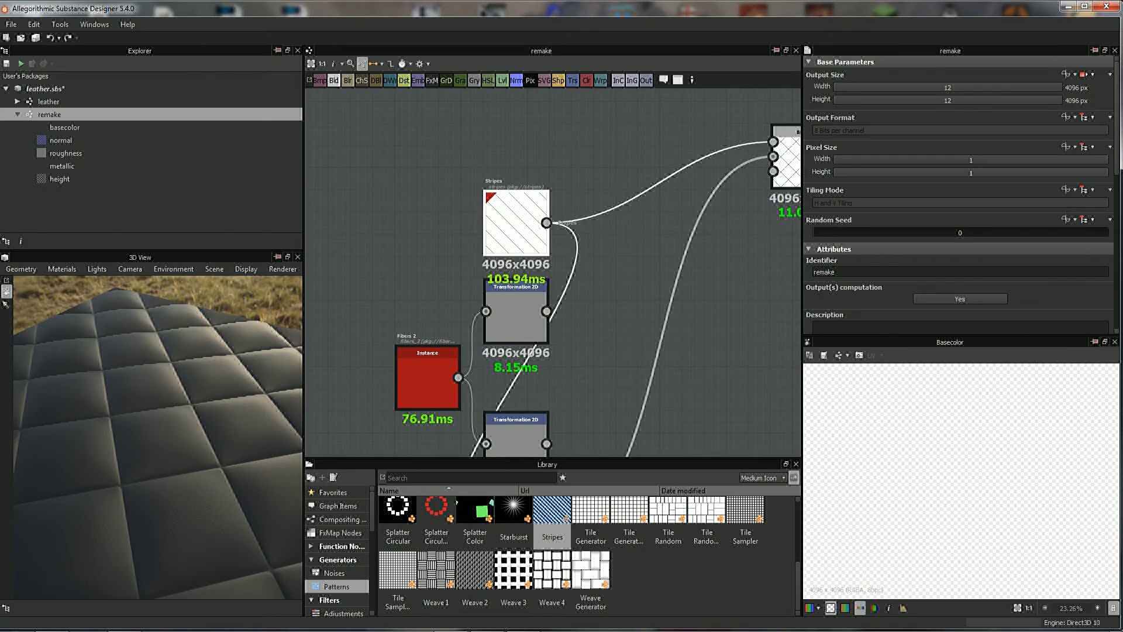
# - Preview the Transformation 2D and Stripes nodes, then add a Blend fed by the middle Transformation 2D
pyautogui.click(515, 315)
pyautogui.moveTo(515, 316); pyautogui.dragTo(505, 267, button='middle')
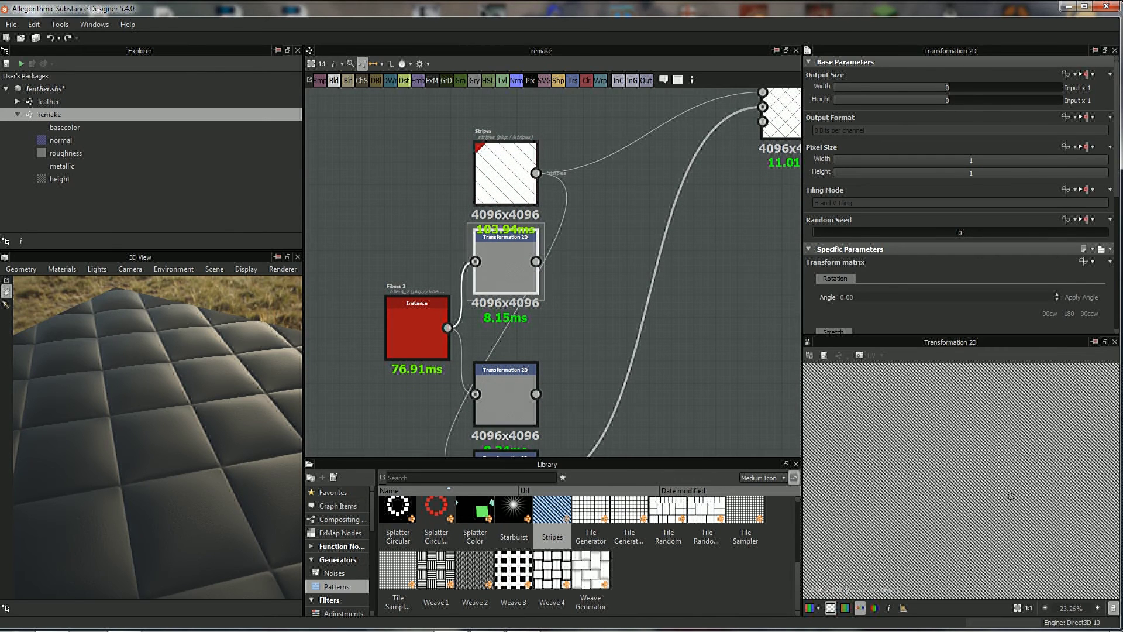
pyautogui.click(506, 175)
pyautogui.moveTo(506, 176); pyautogui.dragTo(497, 94, button='middle')
pyautogui.click(496, 315)
pyautogui.moveTo(589, 267); pyautogui.dragTo(459, 409)
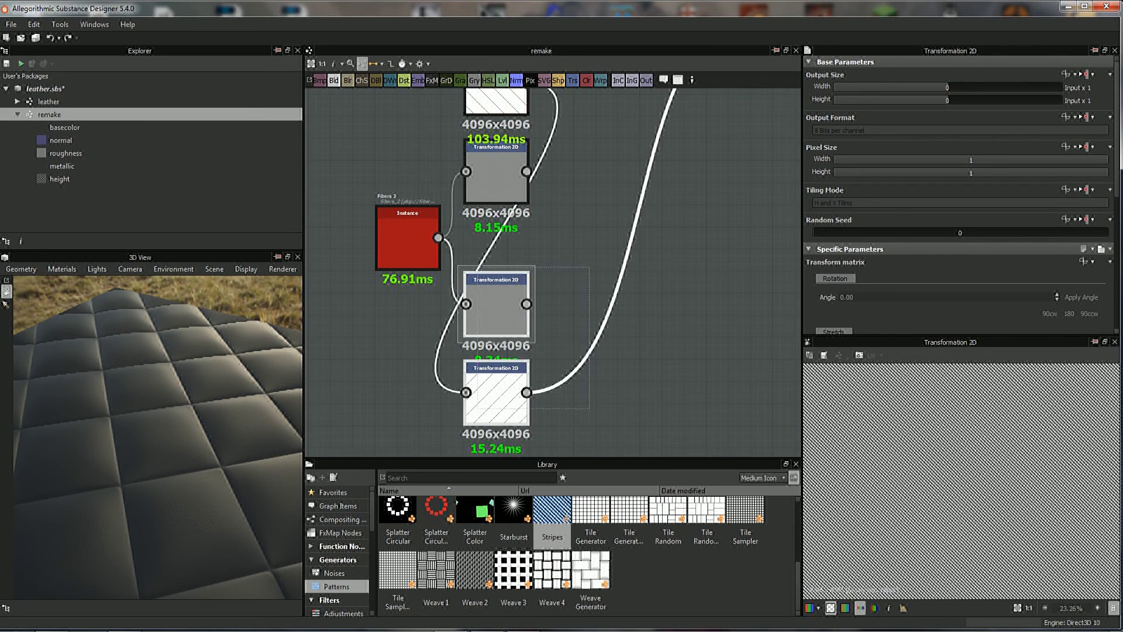
pyautogui.moveTo(556, 234); pyautogui.dragTo(555, 271, button='middle')
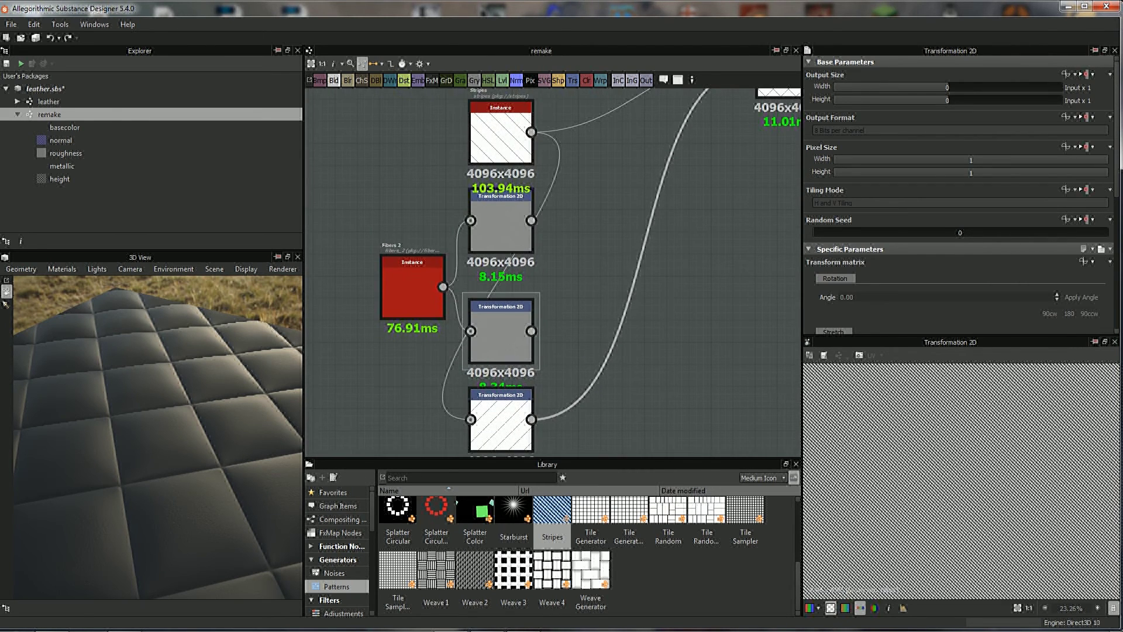
pyautogui.scroll(2, 550, 263)
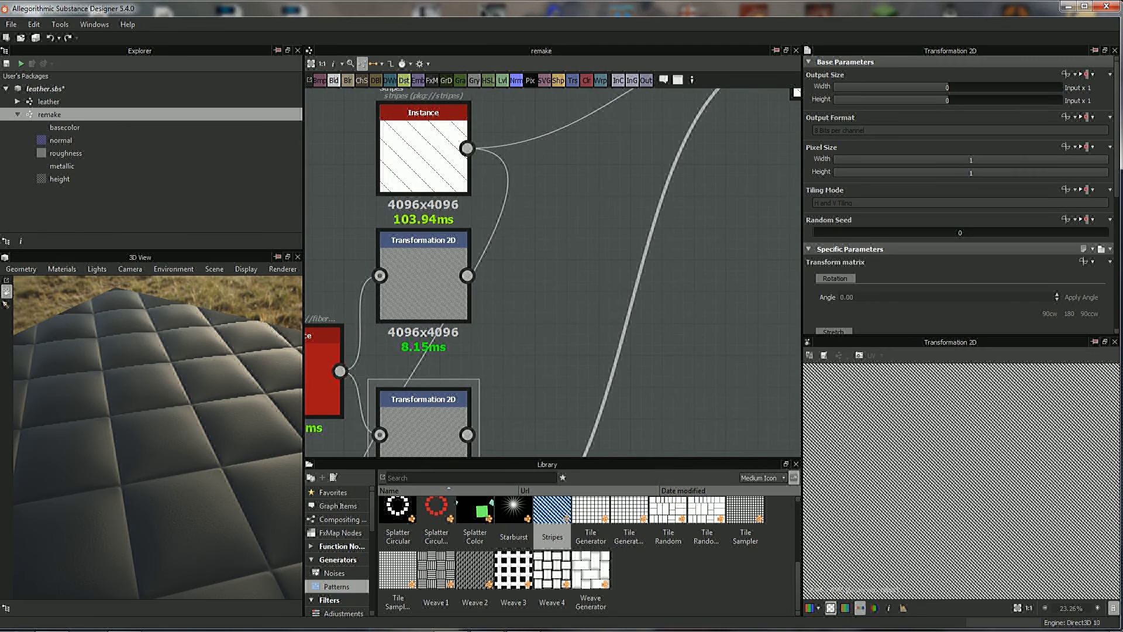
pyautogui.click(424, 275)
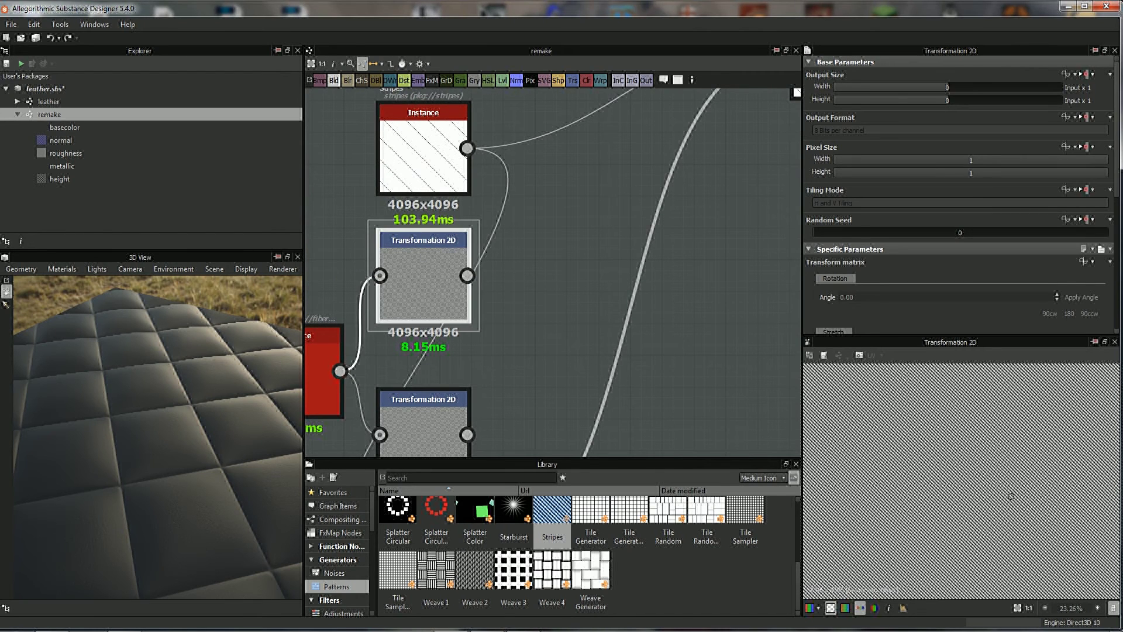
pyautogui.click(333, 79)
pyautogui.moveTo(577, 209); pyautogui.dragTo(662, 208)
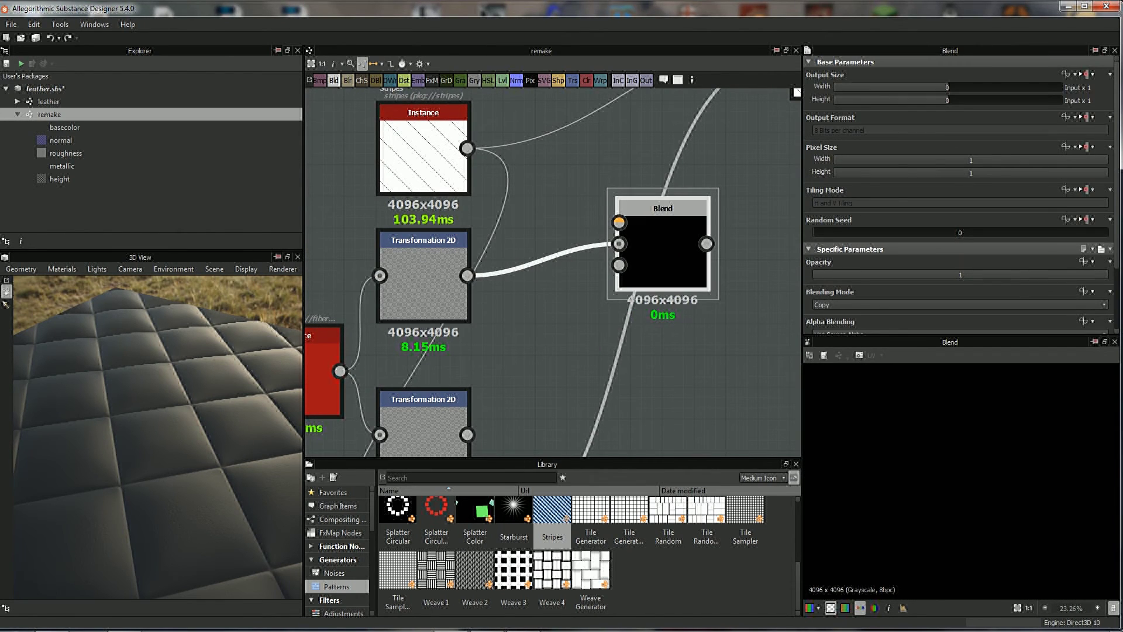
# - Wire Stripes into the new Blend's Opacity, giving a thin fibrous diagonal line
pyautogui.click(424, 275)
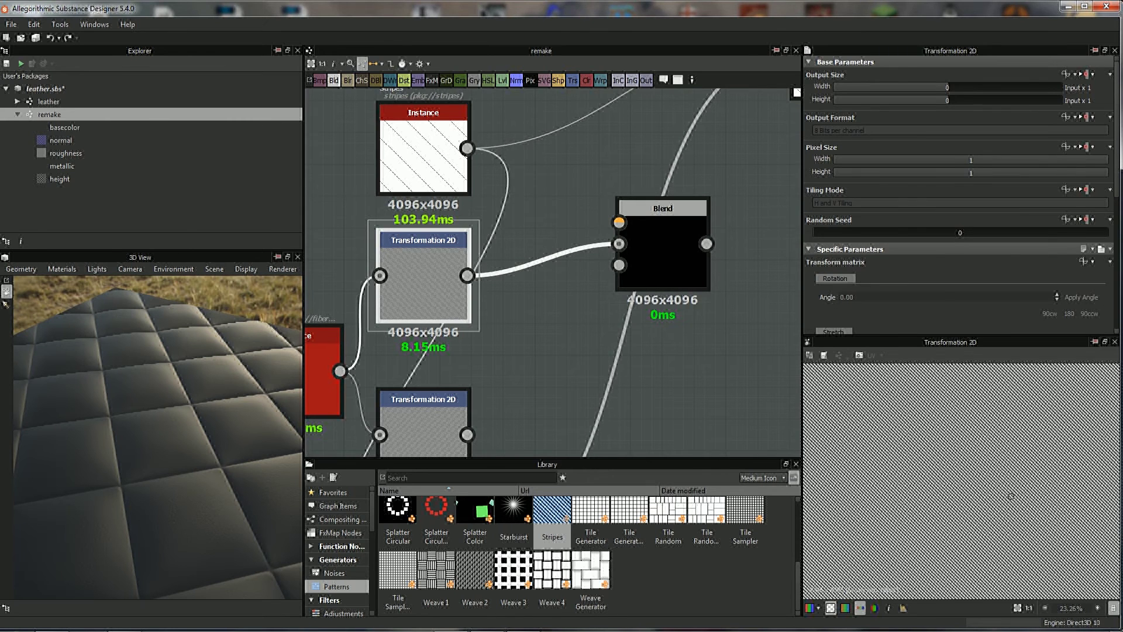
pyautogui.moveTo(468, 234); pyautogui.dragTo(475, 267, button='middle')
pyautogui.click(430, 181)
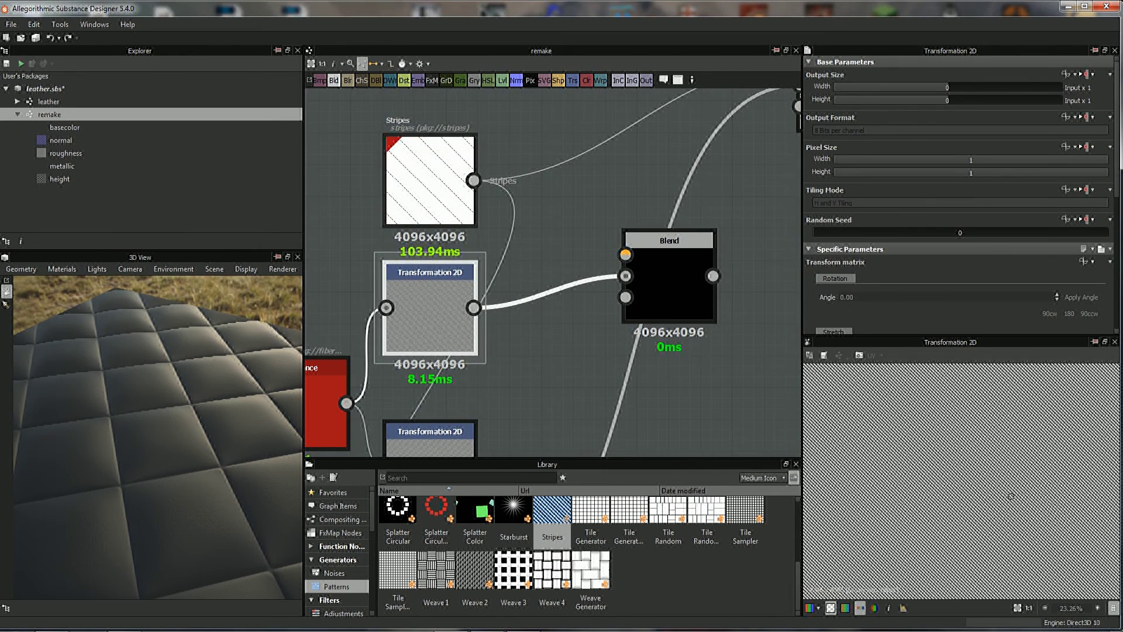
pyautogui.moveTo(583, 294); pyautogui.dragTo(626, 297)
pyautogui.click(667, 281)
pyautogui.scroll(5, 959, 480)
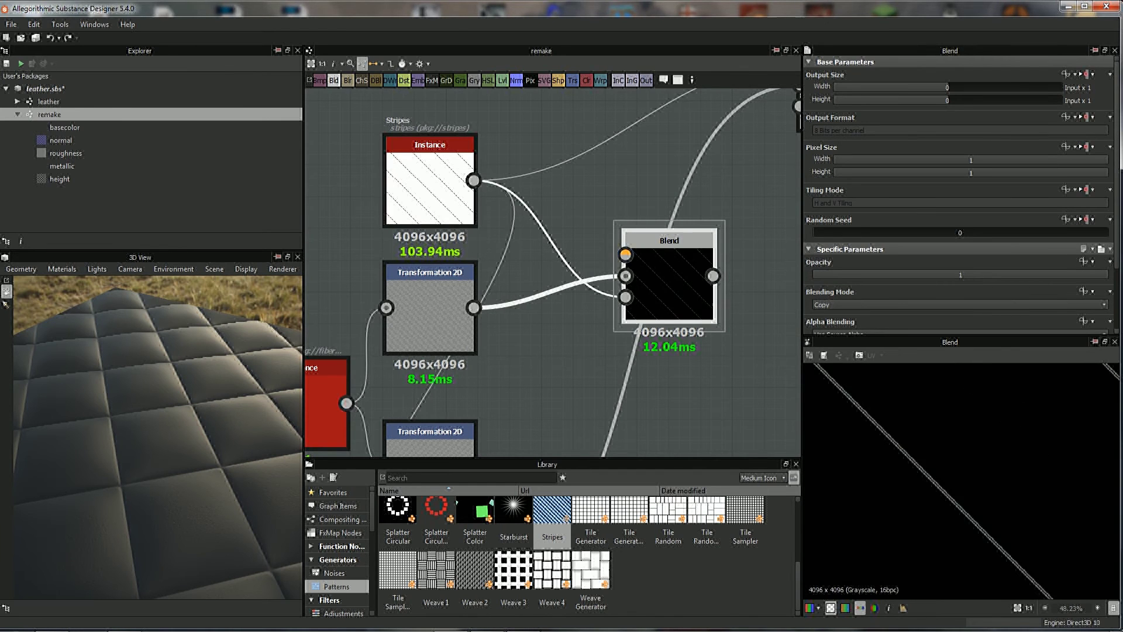
pyautogui.scroll(5, 960, 480)
pyautogui.scroll(-1, 959, 480)
pyautogui.scroll(-3, 550, 270)
pyautogui.scroll(1, 550, 269)
pyautogui.scroll(1, 550, 269)
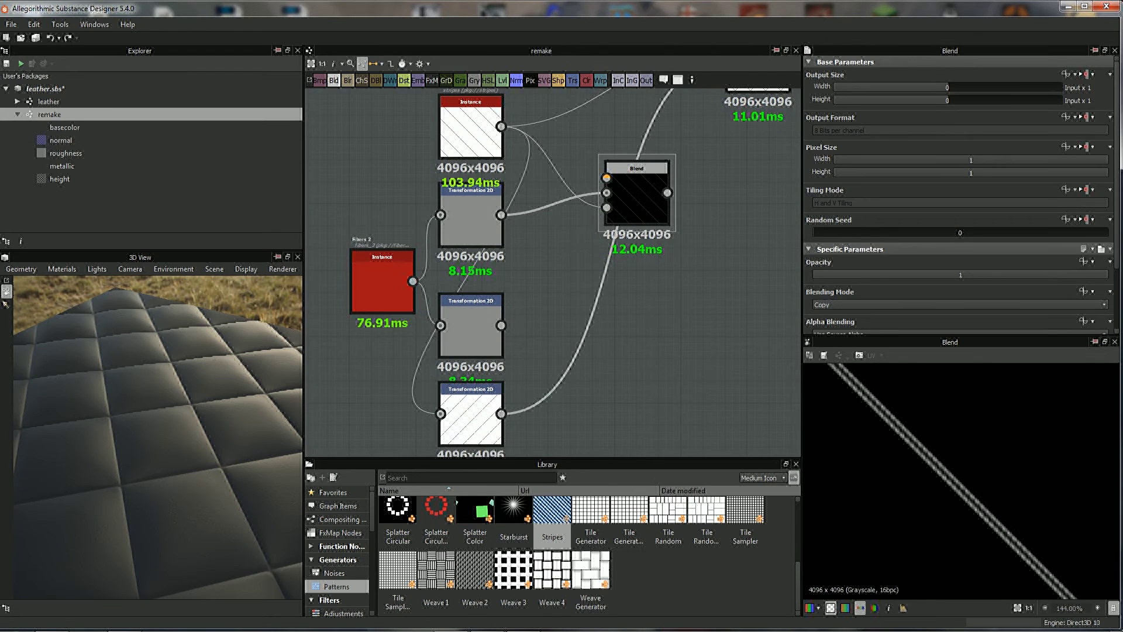
# - Duplicate the Blend, wiring the lower Transformation 2D to Background and the striped one to Opacity
pyautogui.hotkey('ctrl', 'd')
pyautogui.moveTo(558, 278)
pyautogui.mouseDown()
pyautogui.moveTo(648, 344)
pyautogui.moveTo(617, 347)
pyautogui.mouseUp()
pyautogui.moveTo(617, 347); pyautogui.dragTo(601, 332, button='middle')
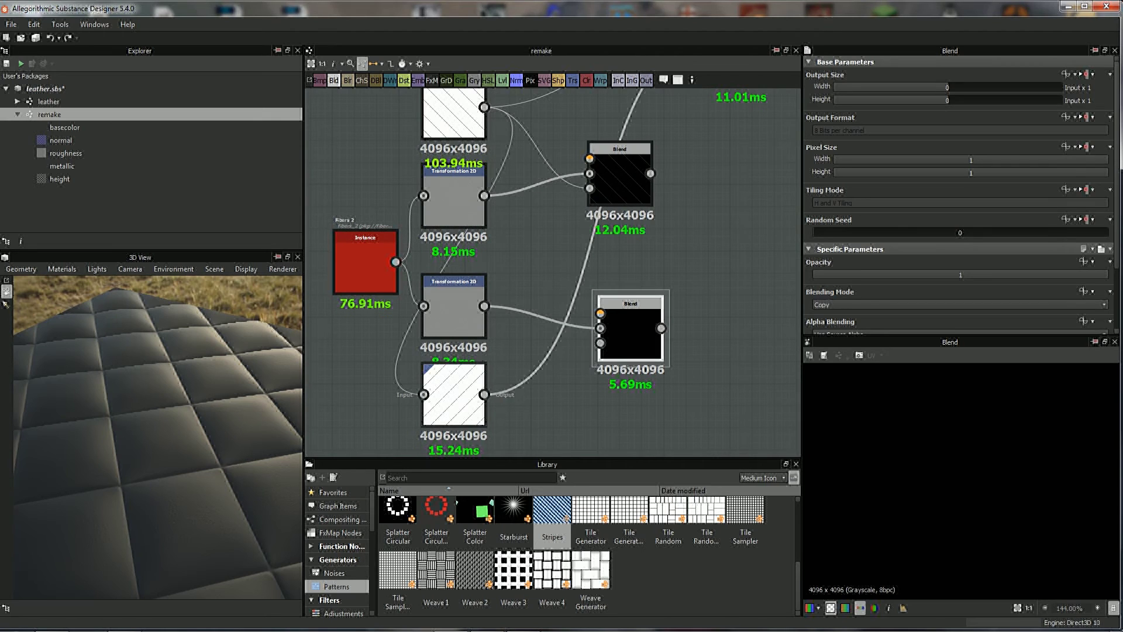
pyautogui.moveTo(553, 363); pyautogui.dragTo(600, 343)
pyautogui.scroll(1, 962, 480)
pyautogui.scroll(1, 963, 480)
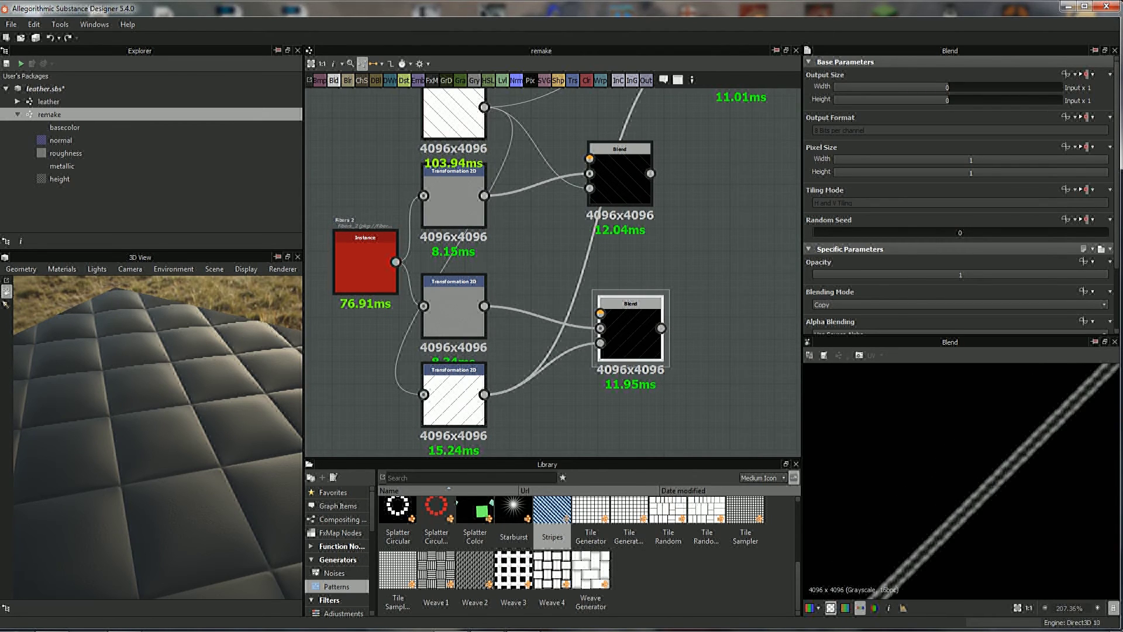
pyautogui.scroll(4, 671, 389)
pyautogui.moveTo(671, 389); pyautogui.dragTo(737, 370, button='middle')
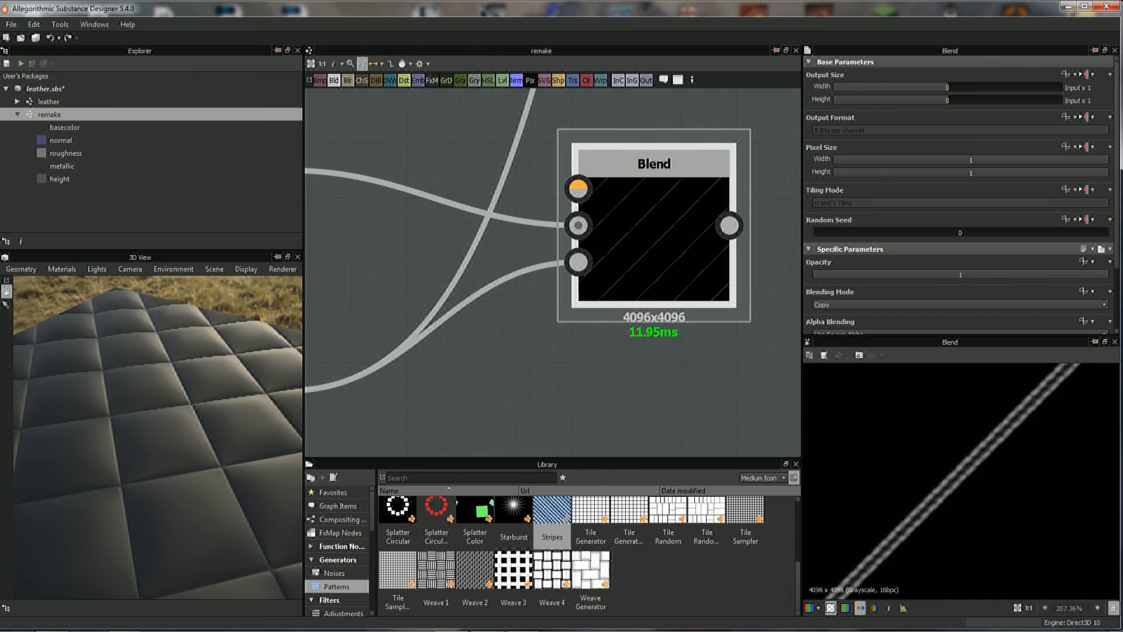
# - Bring both Transformation 2D nodes into view and preview the upper one's output
pyautogui.scroll(-1, 962, 480)
pyautogui.scroll(1, 962, 479)
pyautogui.scroll(1, 963, 479)
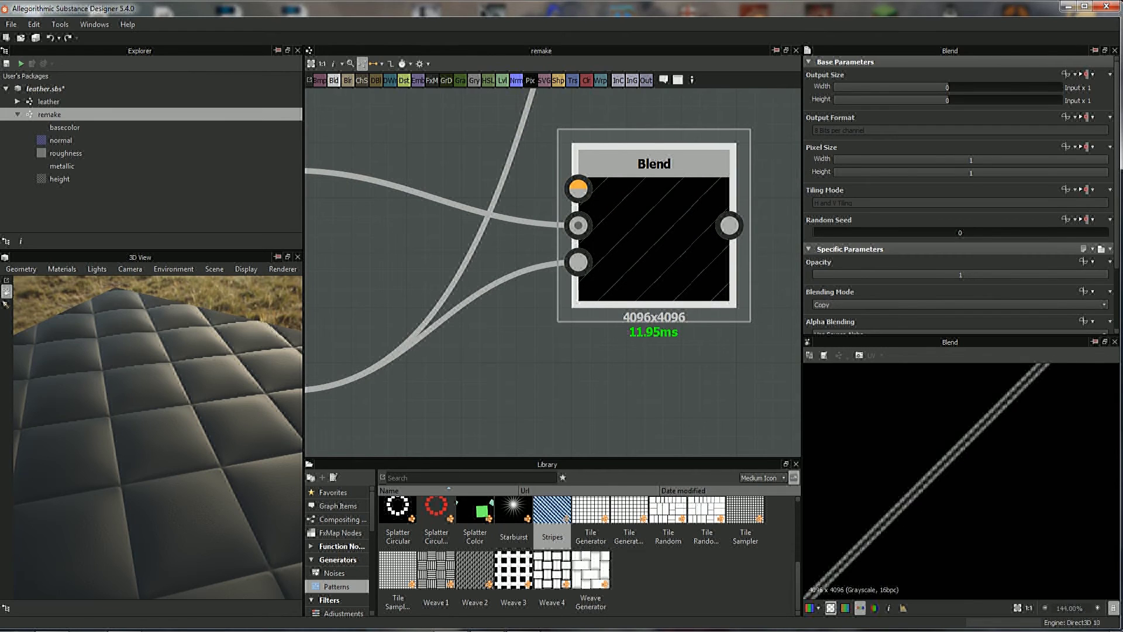
pyautogui.scroll(-3, 963, 480)
pyautogui.scroll(-2, 963, 480)
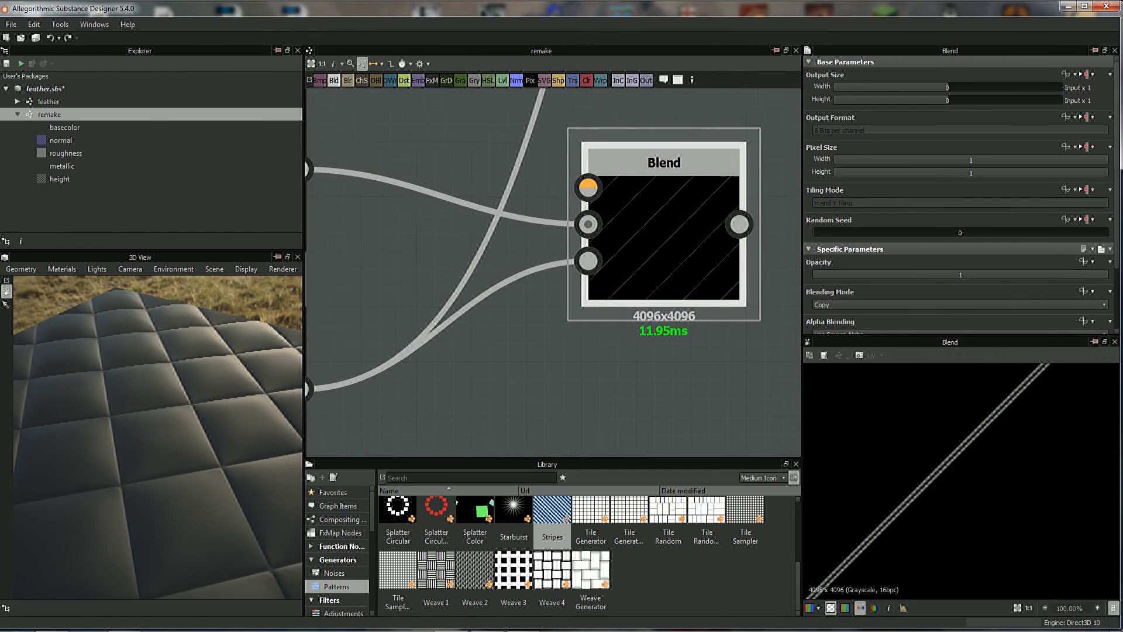
pyautogui.moveTo(445, 263); pyautogui.dragTo(691, 263, button='middle')
pyautogui.click(475, 193)
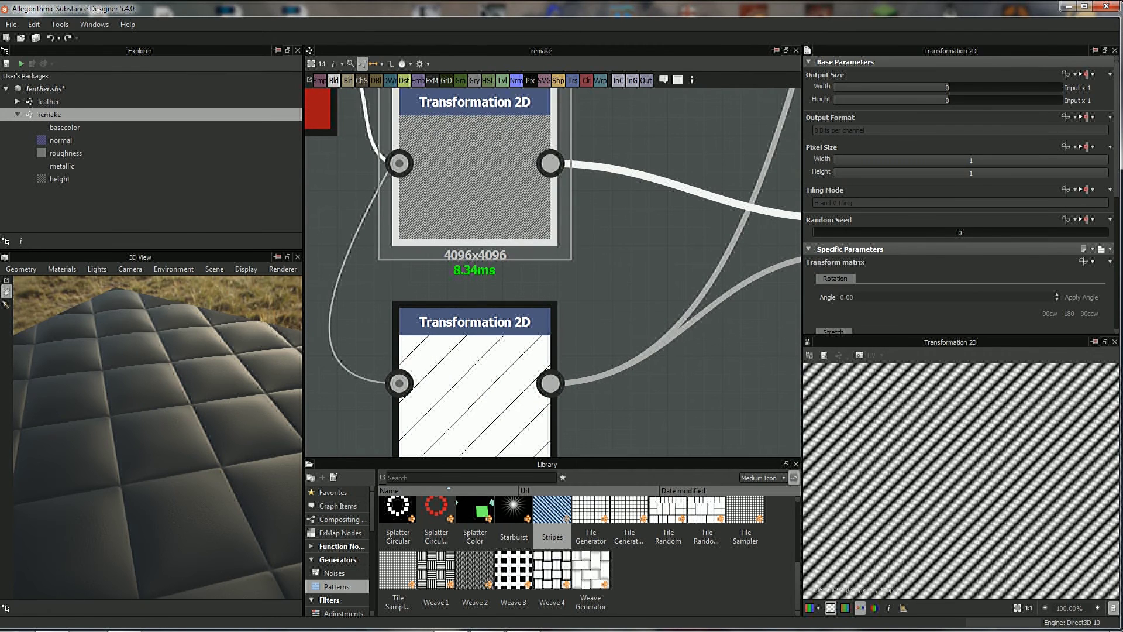
pyautogui.scroll(1, 962, 480)
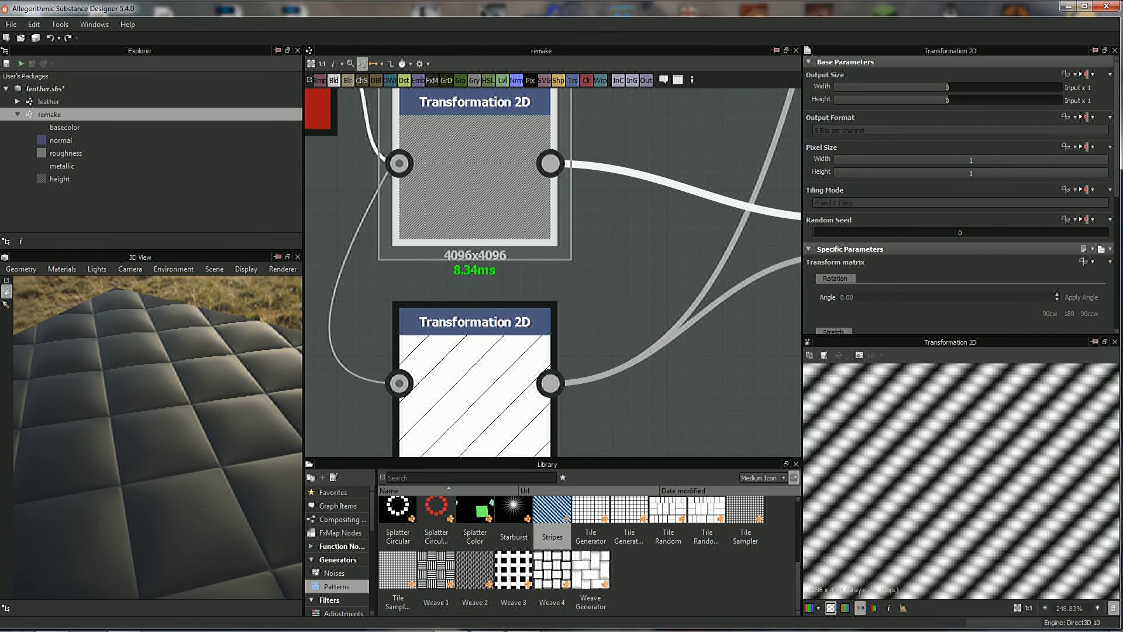
pyautogui.moveTo(585, 263); pyautogui.dragTo(439, 302, button='middle')
# - Compare the striped and upper Transformation 2D previews with the second Blend's output
pyautogui.click(356, 398)
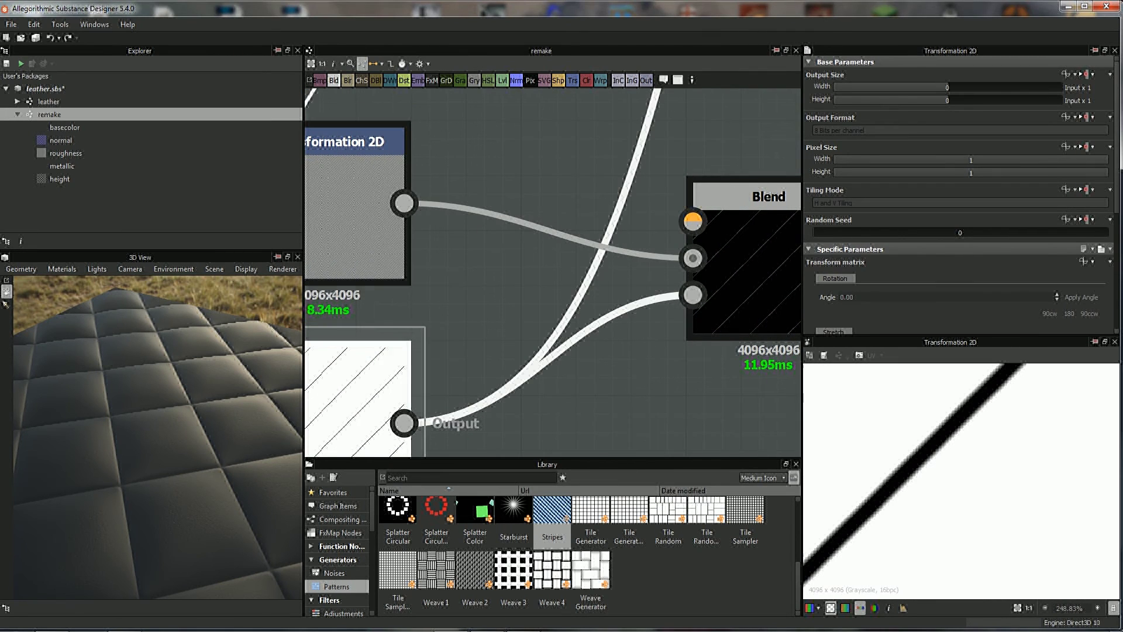
pyautogui.click(354, 234)
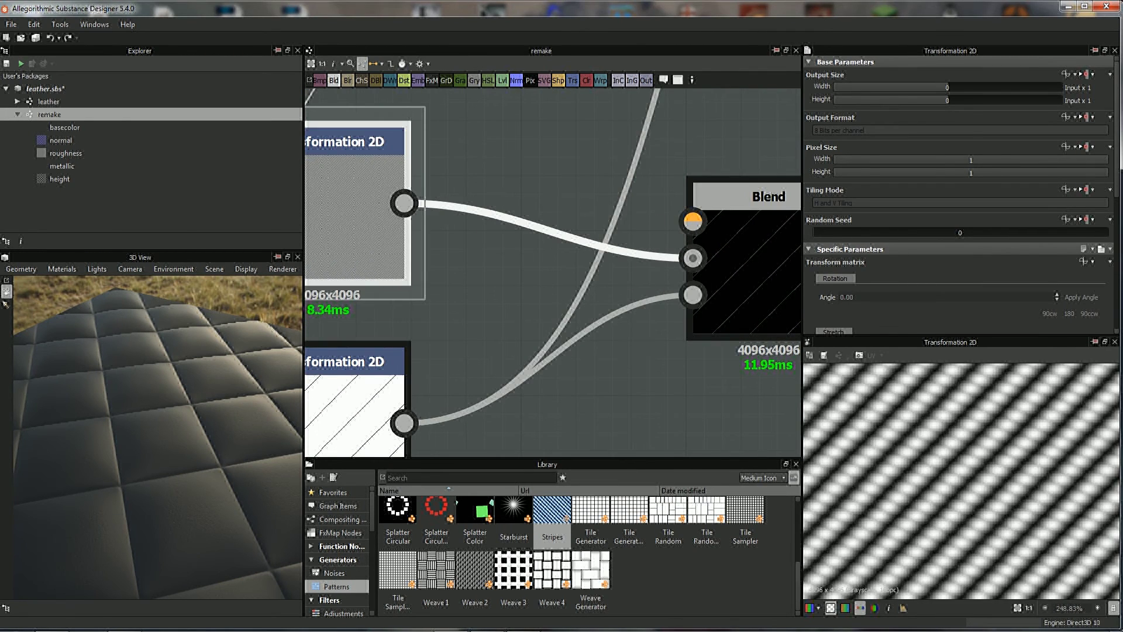
pyautogui.scroll(-1, 962, 480)
pyautogui.click(743, 257)
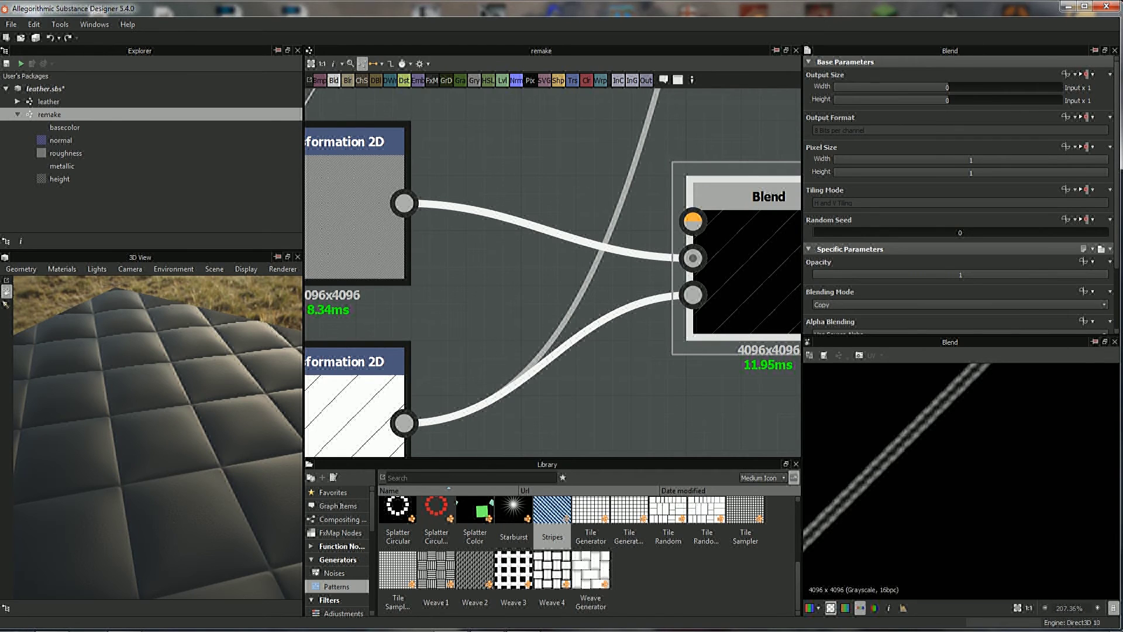
pyautogui.scroll(-2, 624, 345)
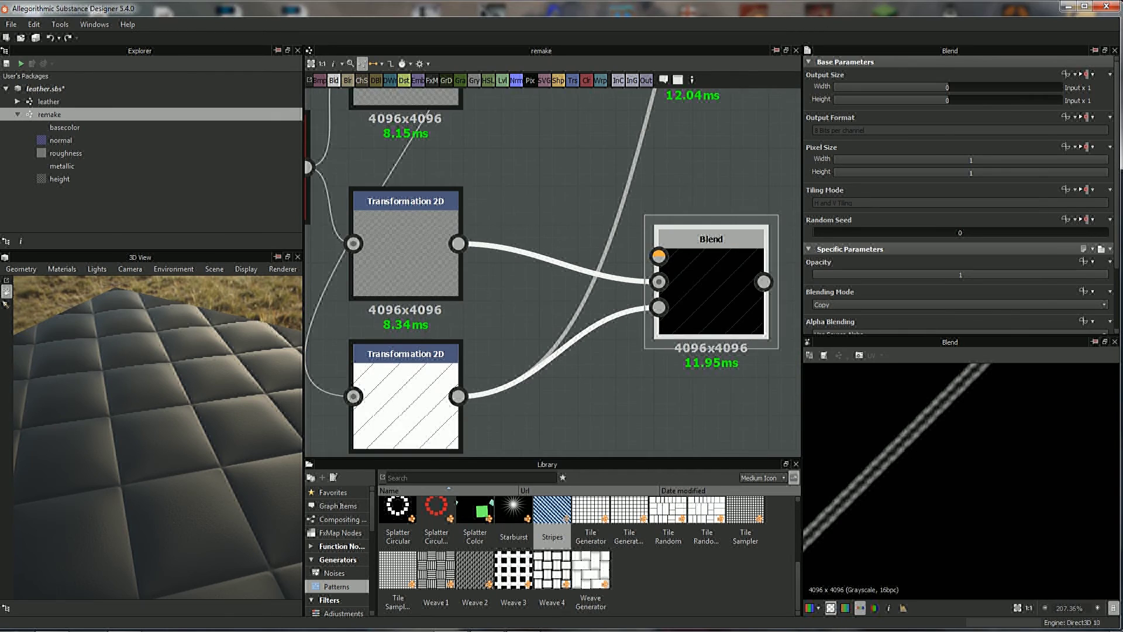
pyautogui.moveTo(418, 269); pyautogui.dragTo(517, 307, button='middle')
pyautogui.click(518, 307)
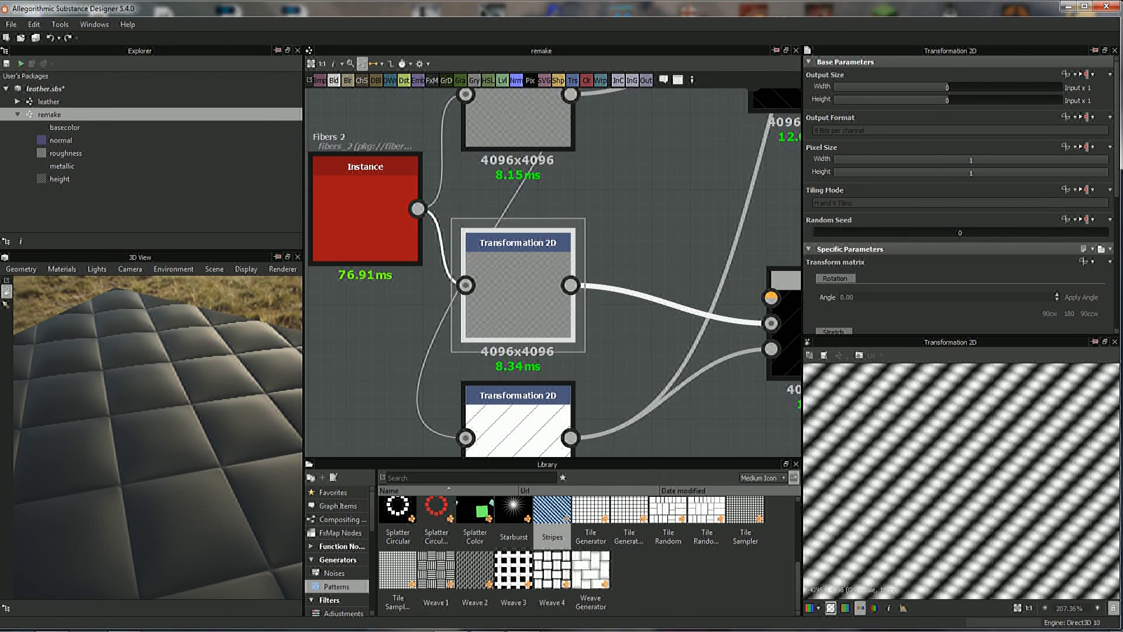
# - Reopen the leather reference graph and check its Fibers 2 Transformation 2D, offset Y 0.08
pyautogui.doubleClick(49, 101)
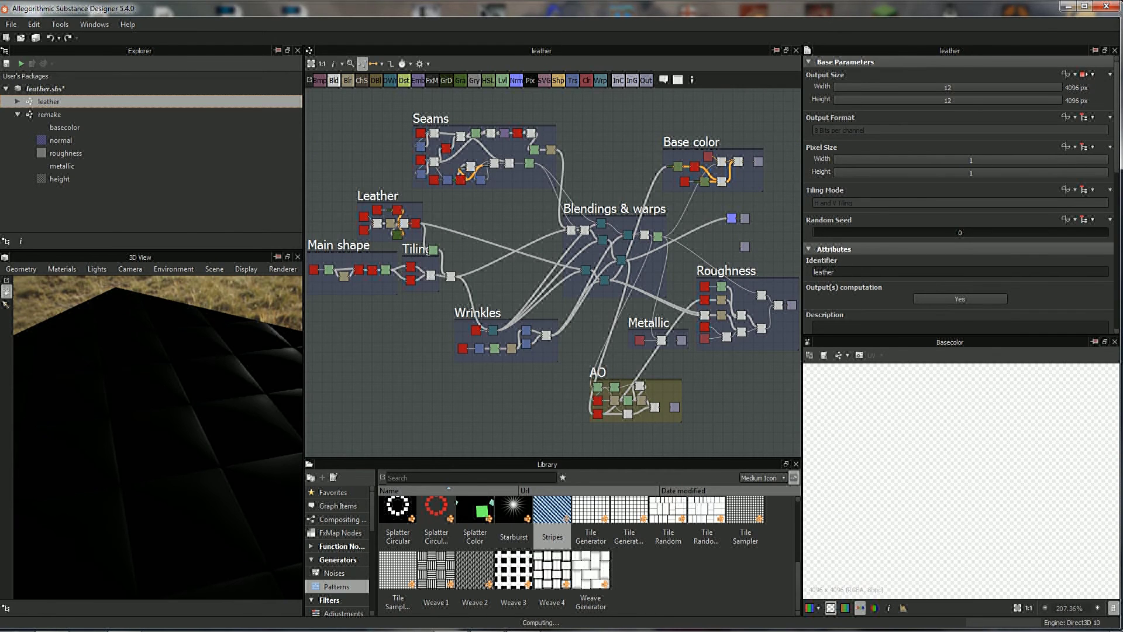
pyautogui.moveTo(444, 234); pyautogui.dragTo(561, 363, button='middle')
pyautogui.scroll(2, 556, 234)
pyautogui.scroll(2, 555, 234)
pyautogui.scroll(2, 556, 234)
pyautogui.moveTo(568, 316); pyautogui.dragTo(448, 111, button='middle')
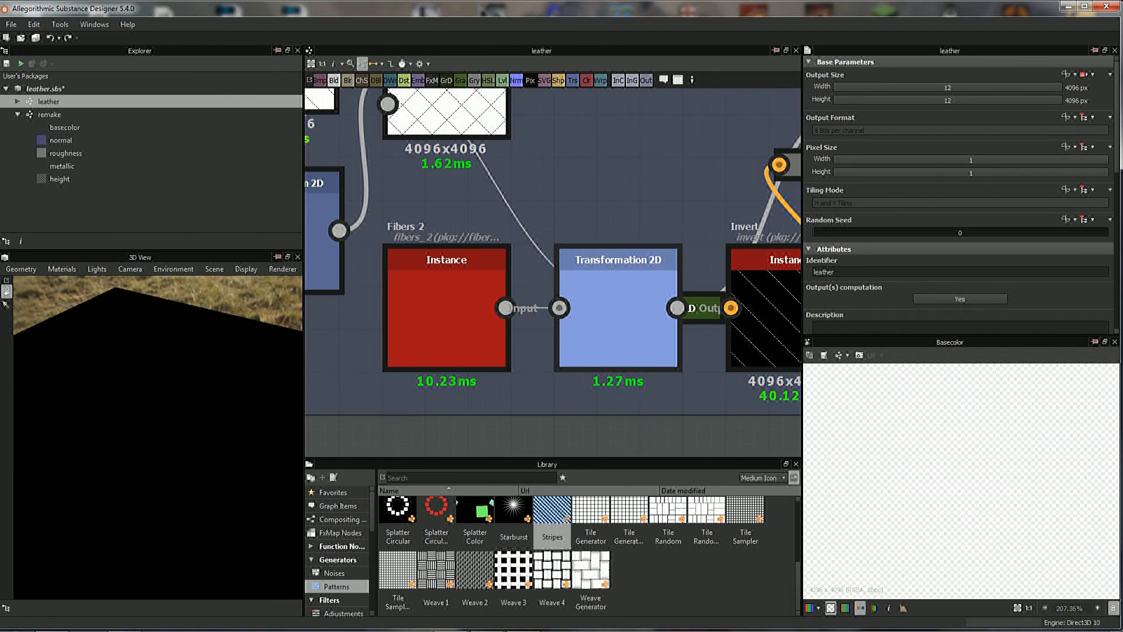
pyautogui.click(619, 310)
pyautogui.scroll(-3, 959, 193)
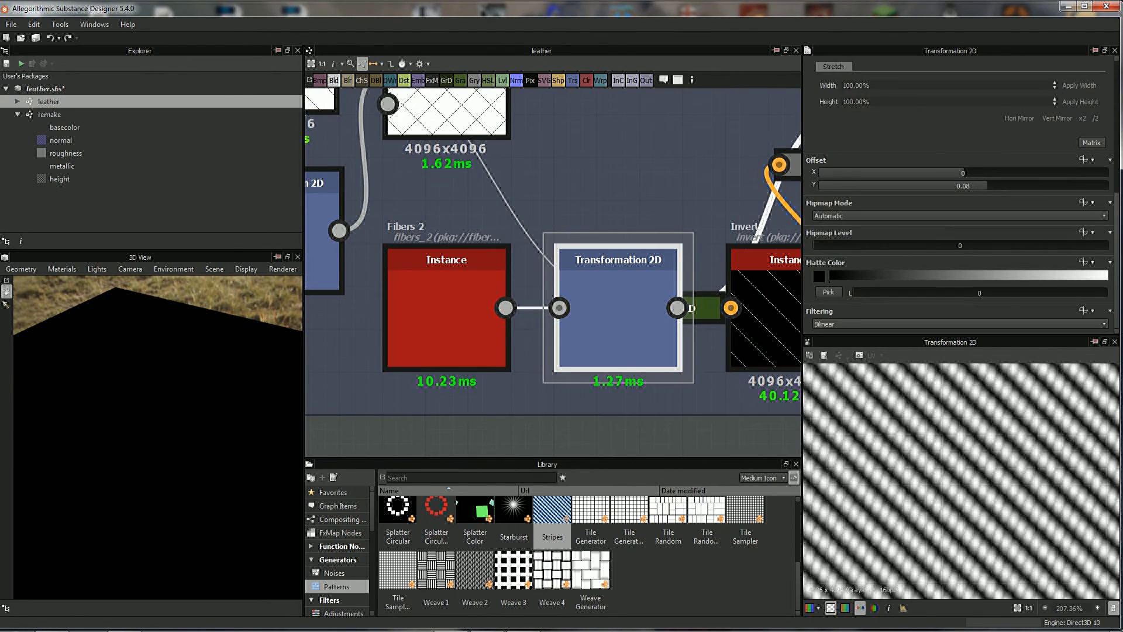
# - In the remake graph, set the middle Transformation 2D's Offset Y to 0.08
pyautogui.doubleClick(52, 114)
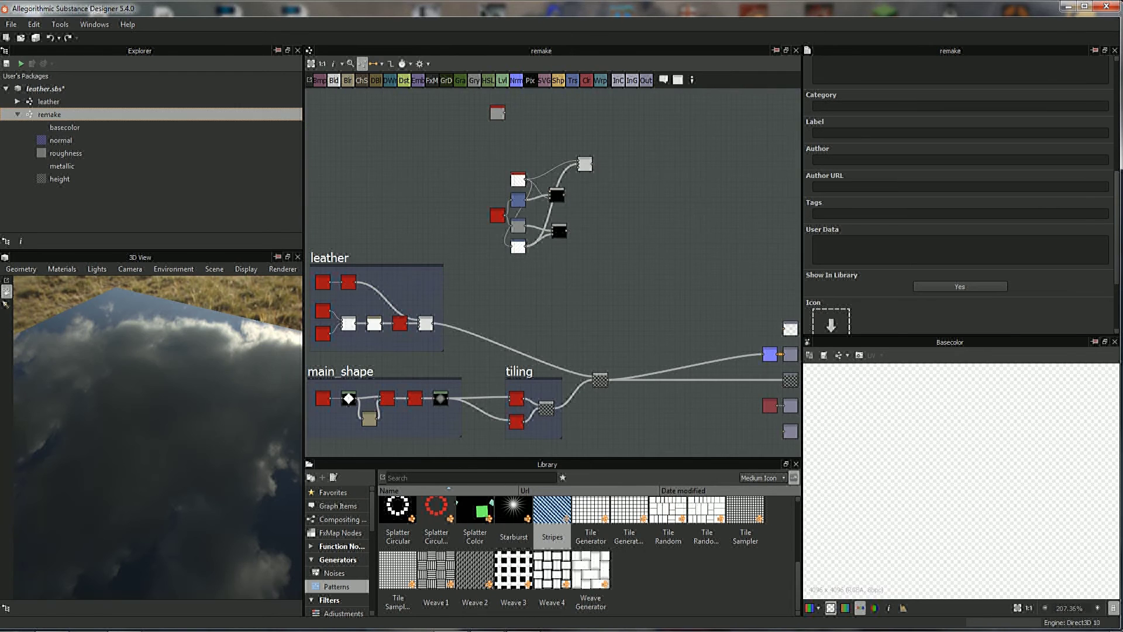
pyautogui.scroll(3, 529, 231)
pyautogui.scroll(4, 528, 231)
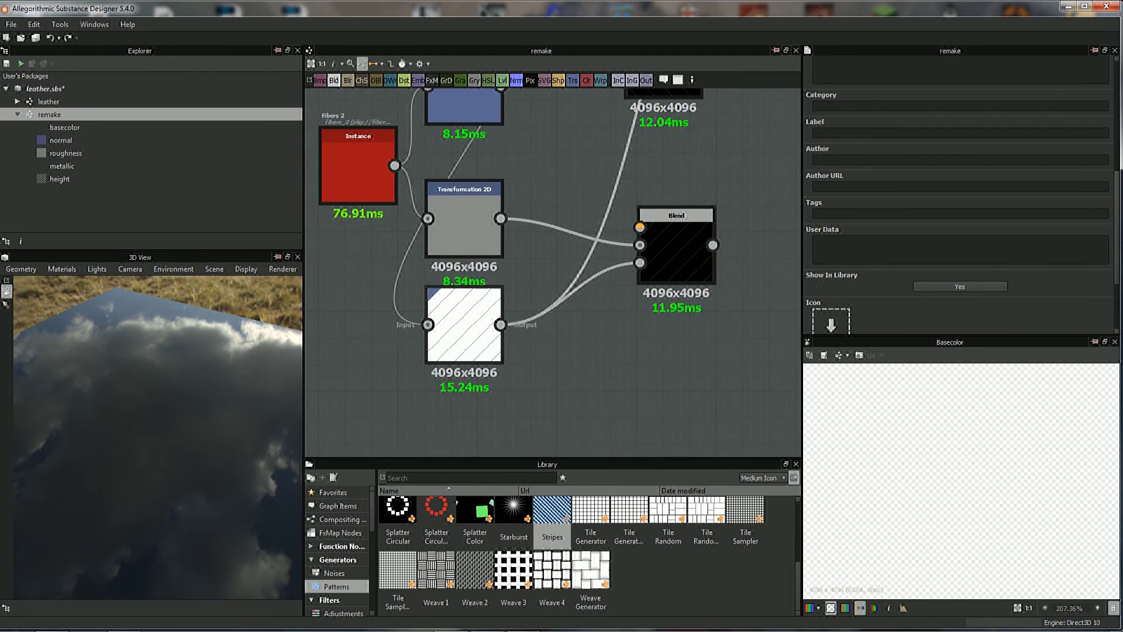
pyautogui.click(461, 202)
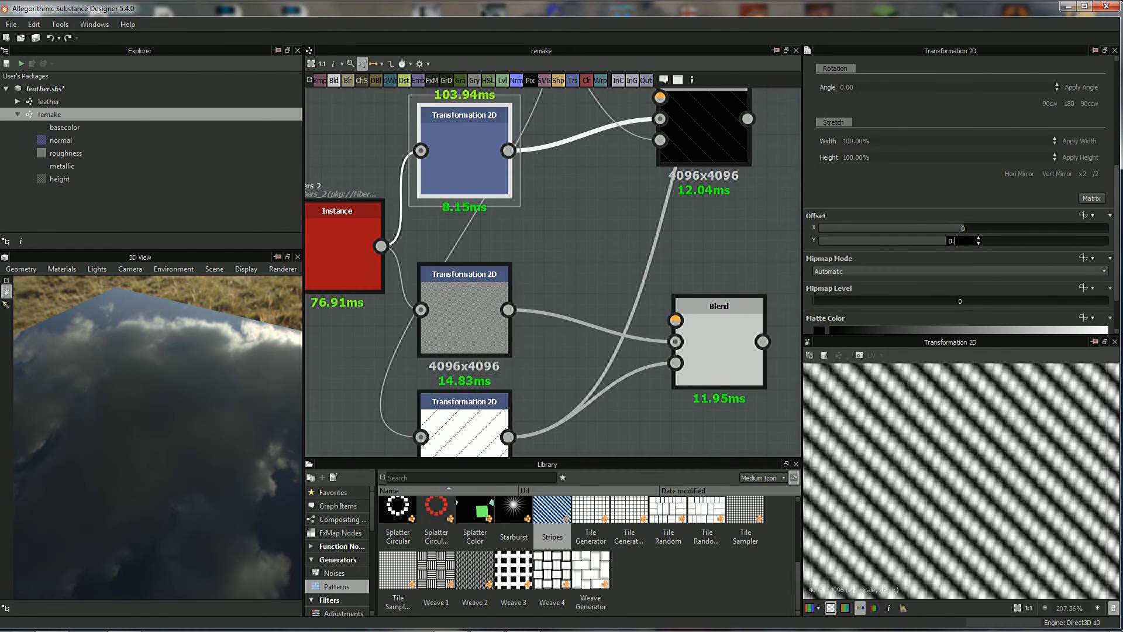
pyautogui.write('08')
pyautogui.press('Return')
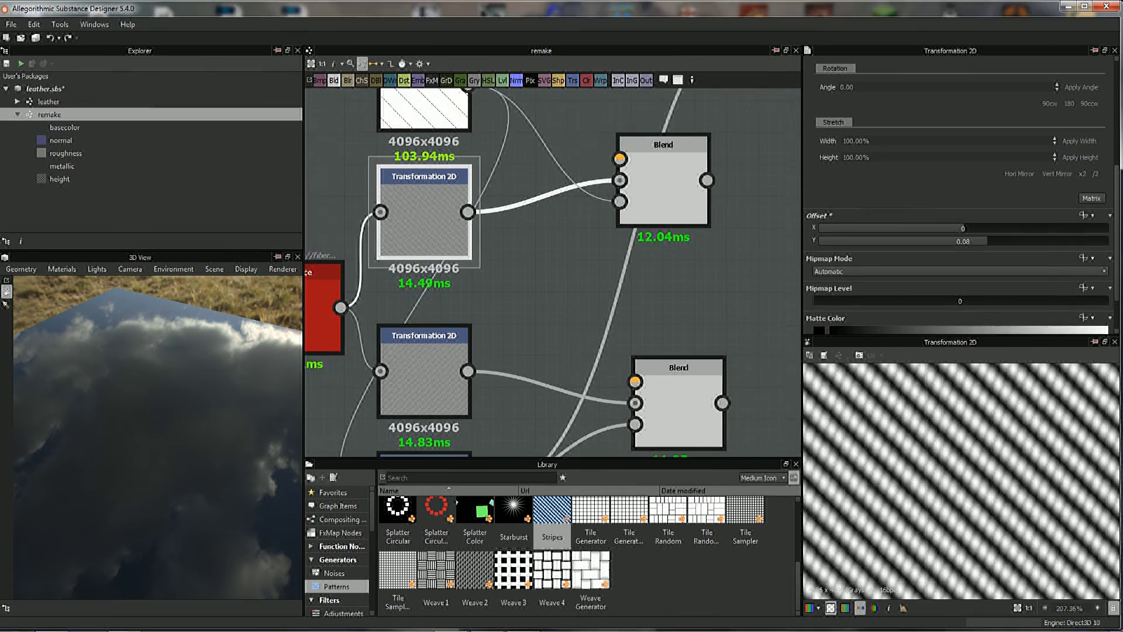
# - Stack the three Blend nodes into a column while examining the blended stripe preview
pyautogui.moveTo(651, 175); pyautogui.dragTo(667, 240)
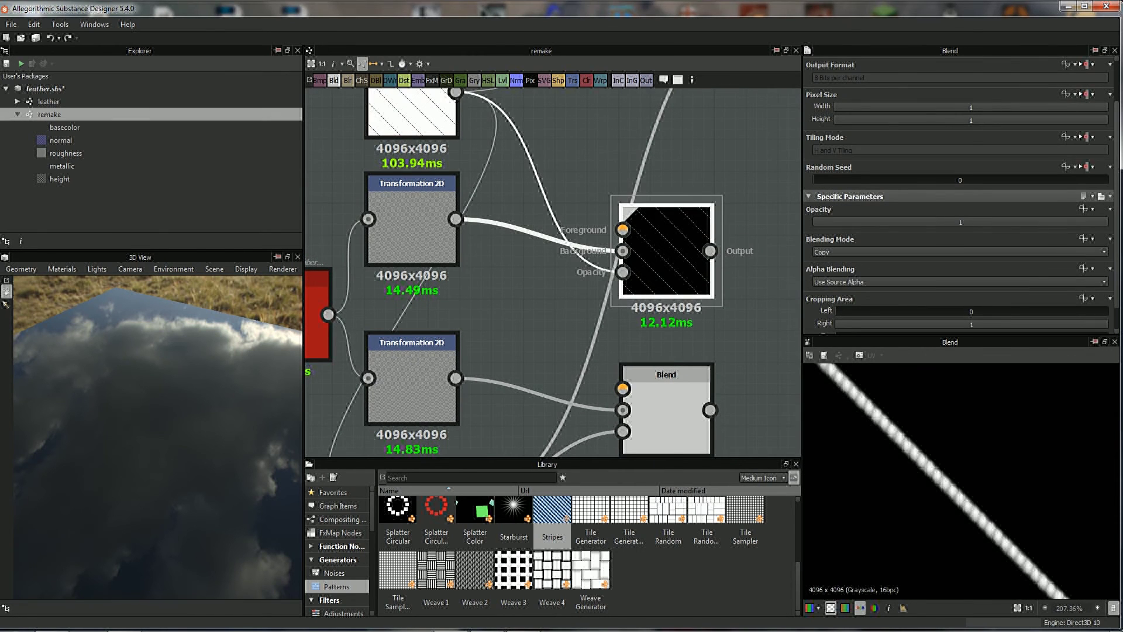
pyautogui.moveTo(556, 263); pyautogui.dragTo(540, 213, button='middle')
pyautogui.moveTo(650, 328); pyautogui.dragTo(650, 295)
pyautogui.scroll(2, 959, 480)
pyautogui.scroll(-2, 959, 480)
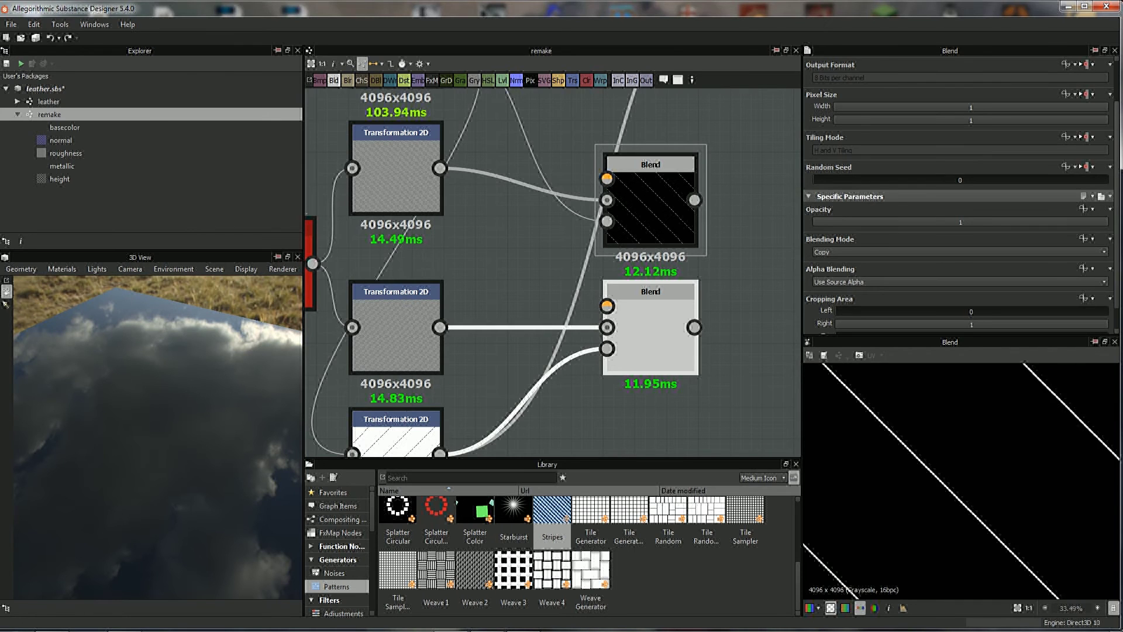
pyautogui.scroll(1, 960, 479)
pyautogui.scroll(1, 959, 480)
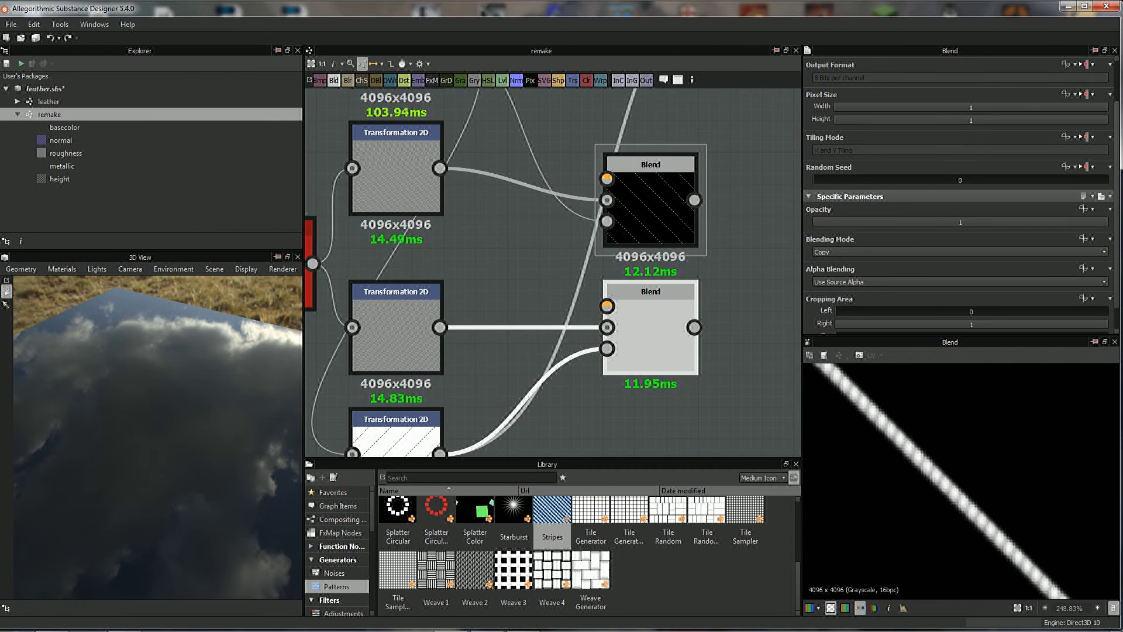
pyautogui.moveTo(995, 445); pyautogui.dragTo(913, 526, button='middle')
pyautogui.moveTo(959, 480); pyautogui.dragTo(1005, 406, button='middle')
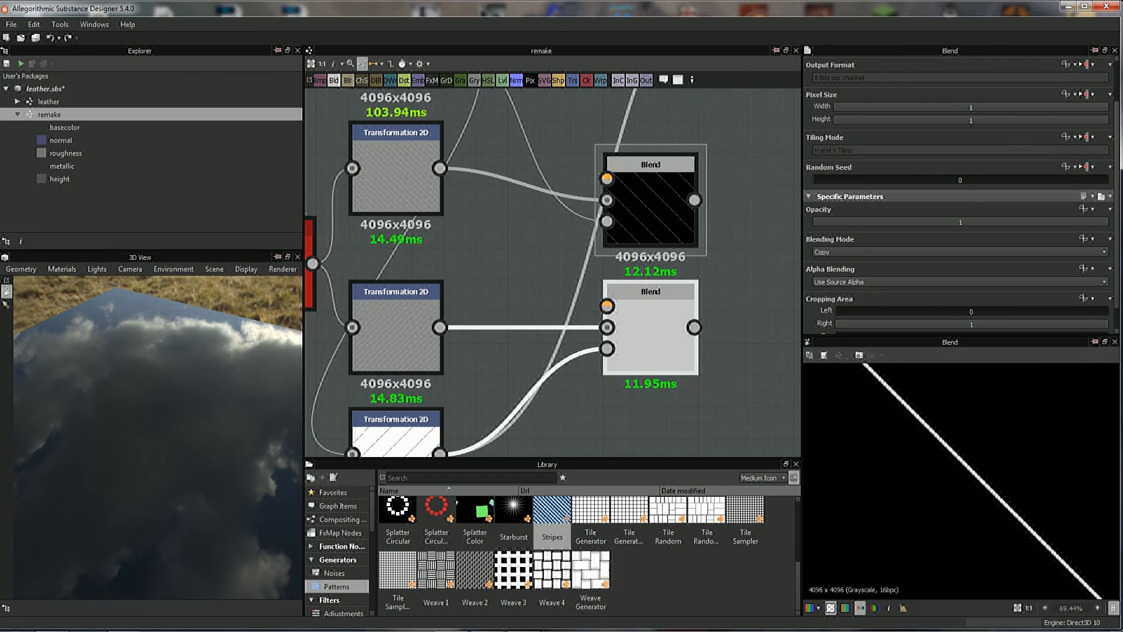
pyautogui.scroll(3, 960, 480)
pyautogui.scroll(-2, 544, 269)
pyautogui.scroll(-2, 470, 353)
pyautogui.moveTo(664, 213)
pyautogui.mouseDown()
pyautogui.moveTo(680, 293)
pyautogui.moveTo(606, 243)
pyautogui.mouseUp()
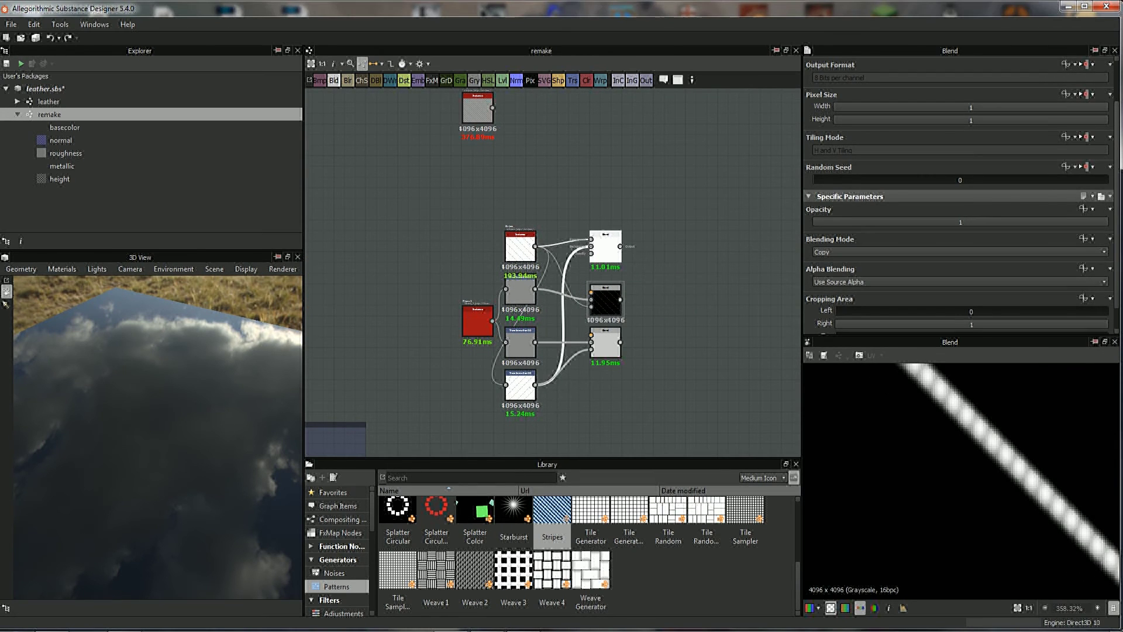
# - Set the top Blend's Blending Mode to Multiply, forming a diamond line grid
pyautogui.click(959, 251)
pyautogui.click(959, 294)
pyautogui.scroll(-2, 959, 480)
pyautogui.scroll(-3, 959, 480)
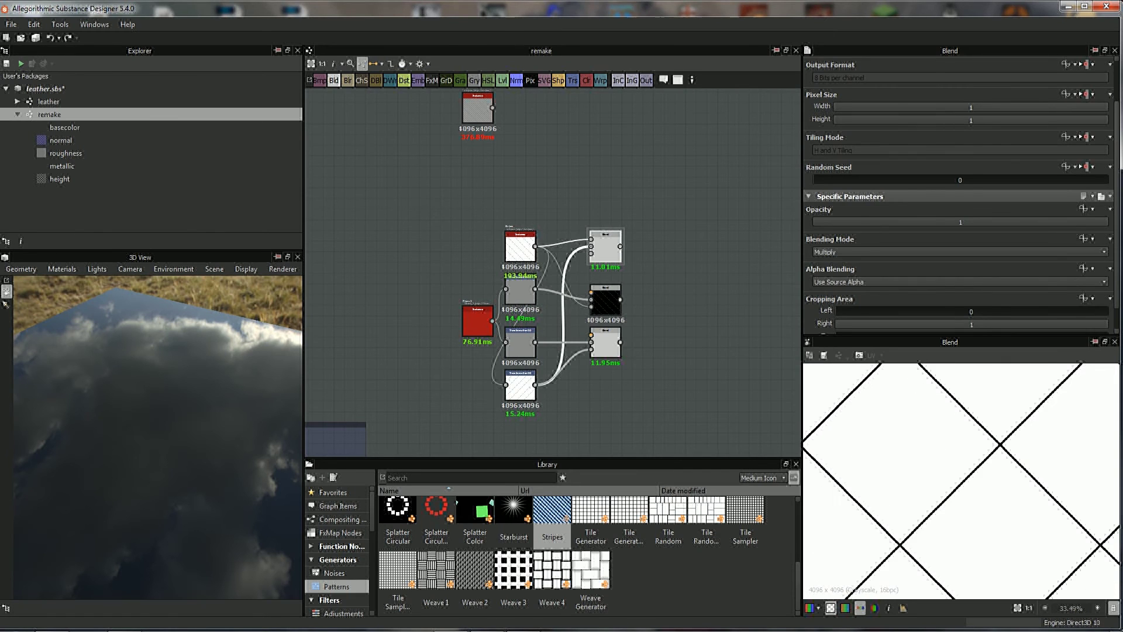
pyautogui.scroll(3, 643, 351)
pyautogui.scroll(1, 644, 351)
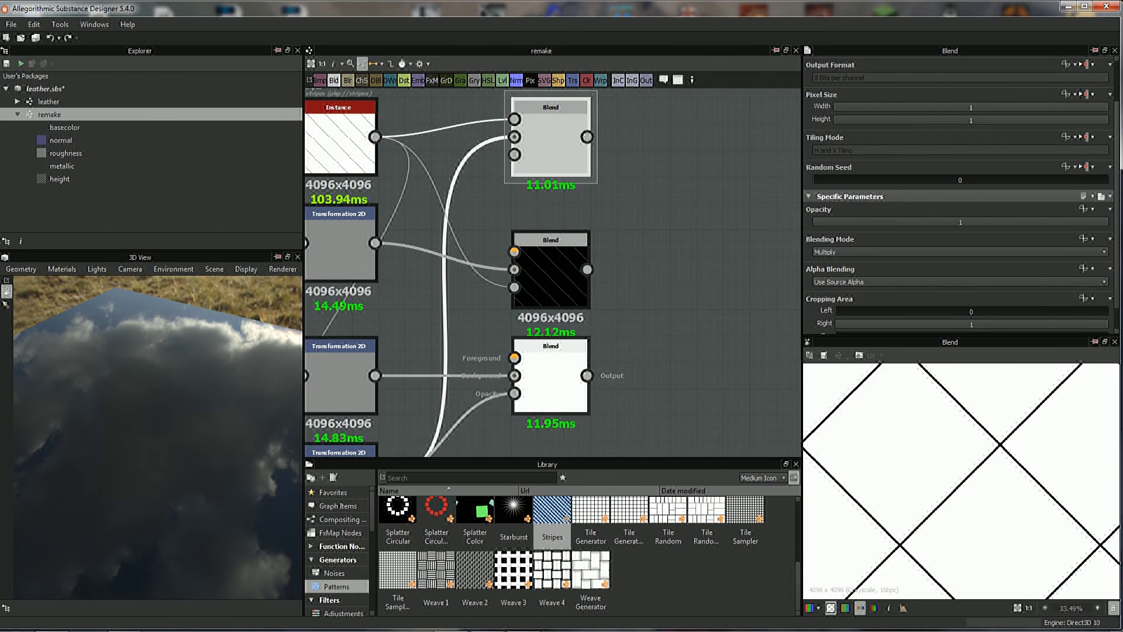
# - Preview the middle and bottom Blend outputs, showing thin fibre-textured diagonal seam lines
pyautogui.click(531, 234)
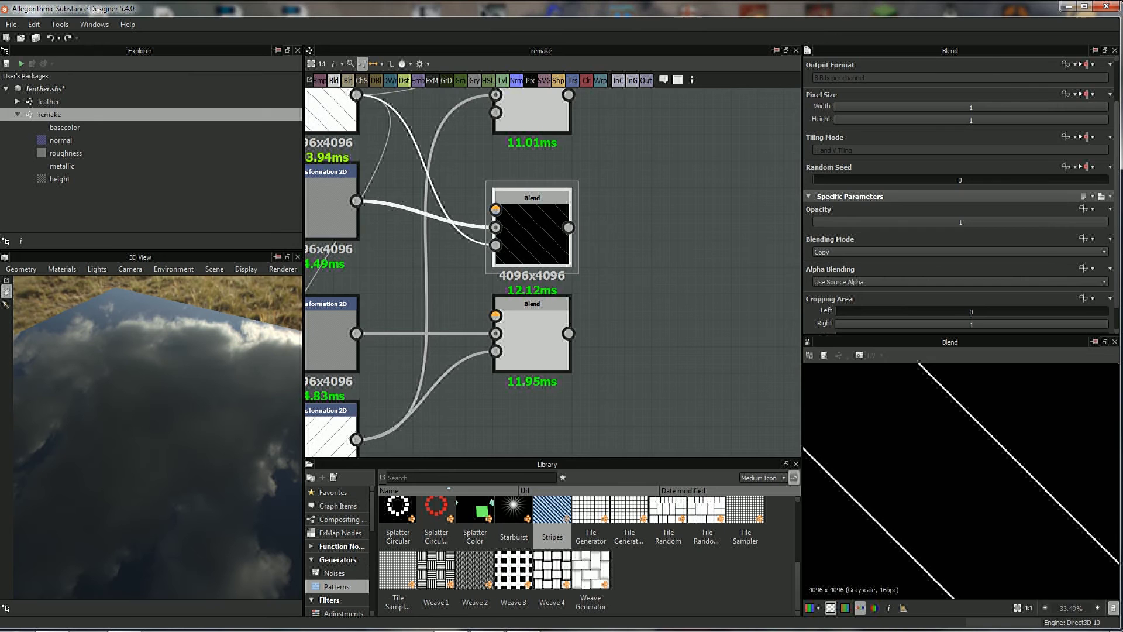
pyautogui.click(532, 339)
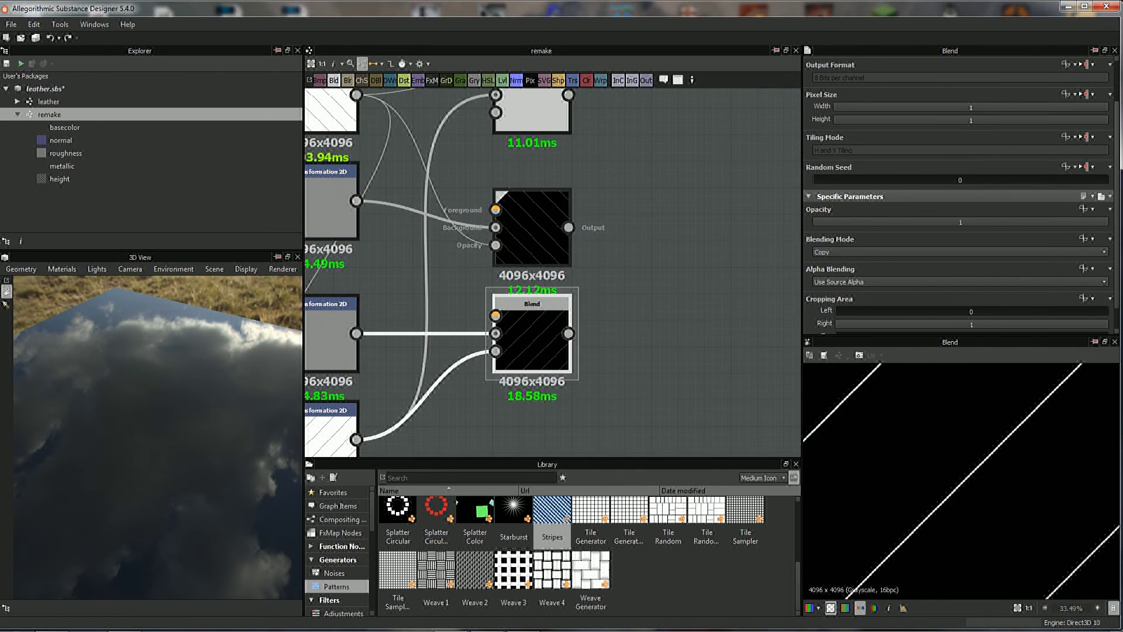
pyautogui.click(532, 228)
pyautogui.moveTo(643, 292); pyautogui.dragTo(698, 288, button='middle')
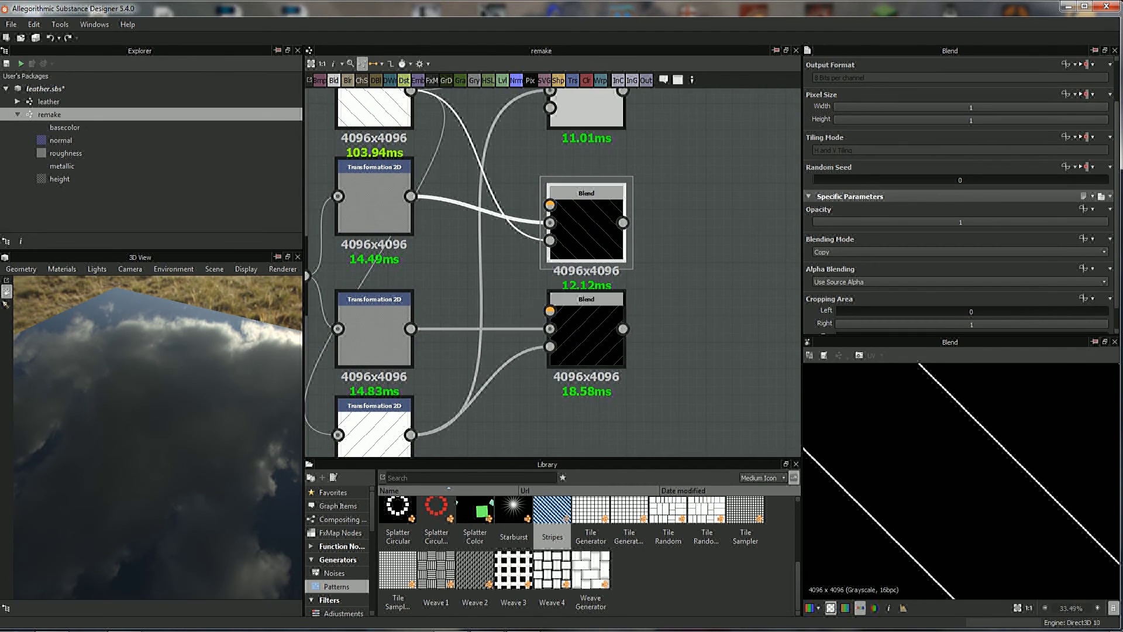
pyautogui.scroll(-1, 553, 269)
pyautogui.click(513, 275)
pyautogui.scroll(5, 962, 480)
pyautogui.scroll(4, 961, 480)
pyautogui.scroll(-3, 961, 480)
pyautogui.scroll(-3, 961, 480)
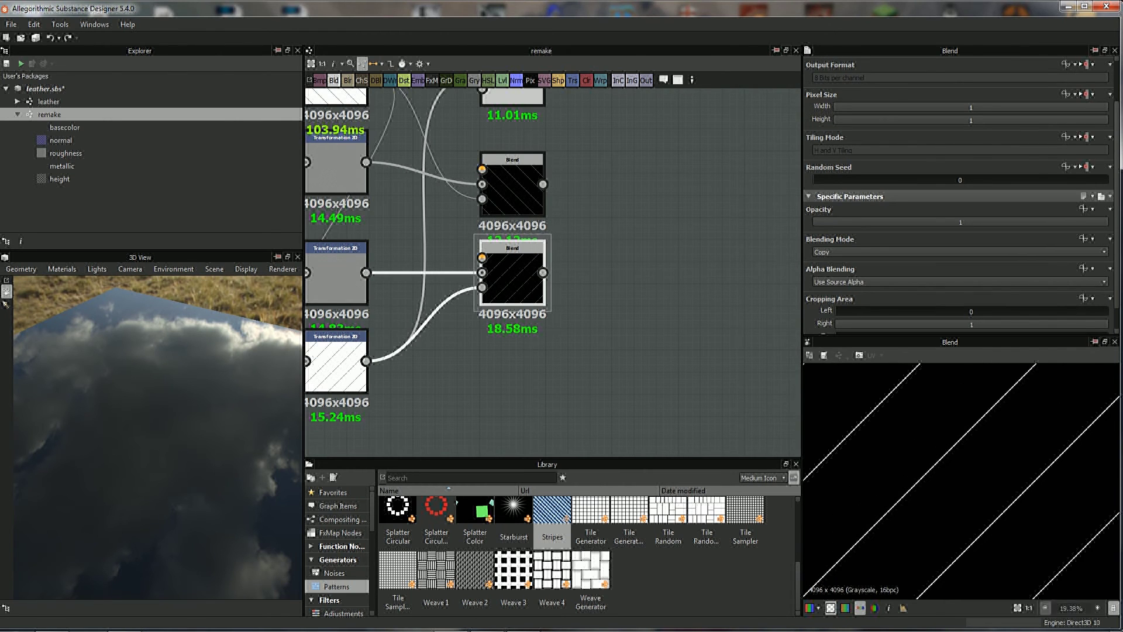
pyautogui.scroll(4, 961, 479)
pyautogui.scroll(2, 962, 480)
pyautogui.scroll(2, 961, 480)
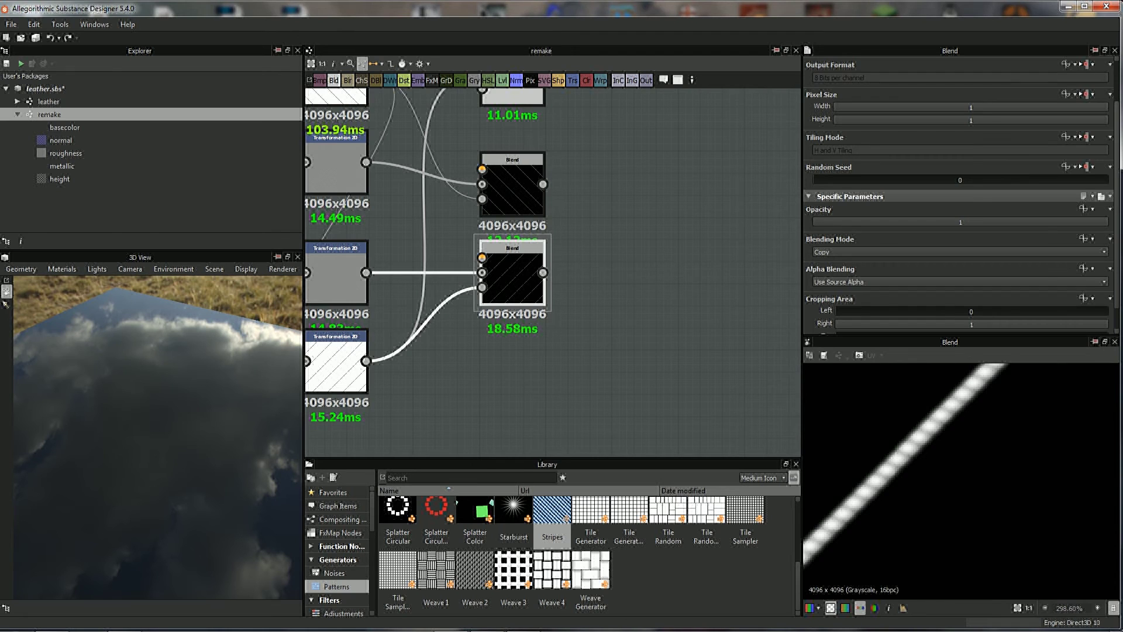
pyautogui.scroll(-2, 553, 263)
pyautogui.scroll(2, 552, 263)
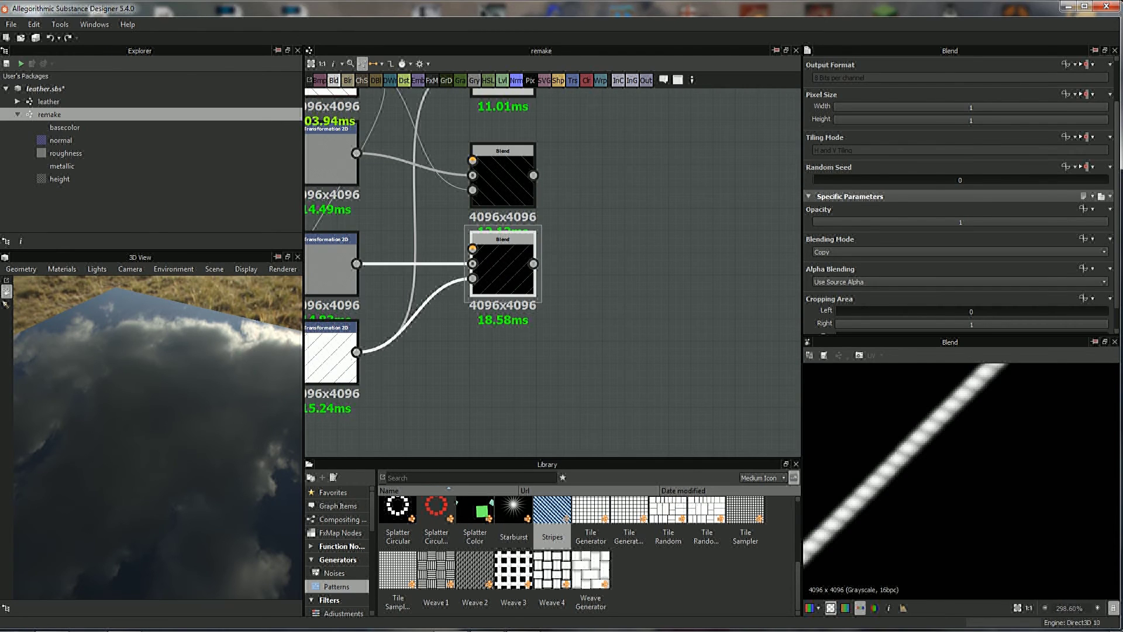
# - Duplicate a Blend node, wire both seam Blends to Foreground/Background and the stripe transform to Opacity
pyautogui.rightClick(597, 196)
pyautogui.click(620, 246)
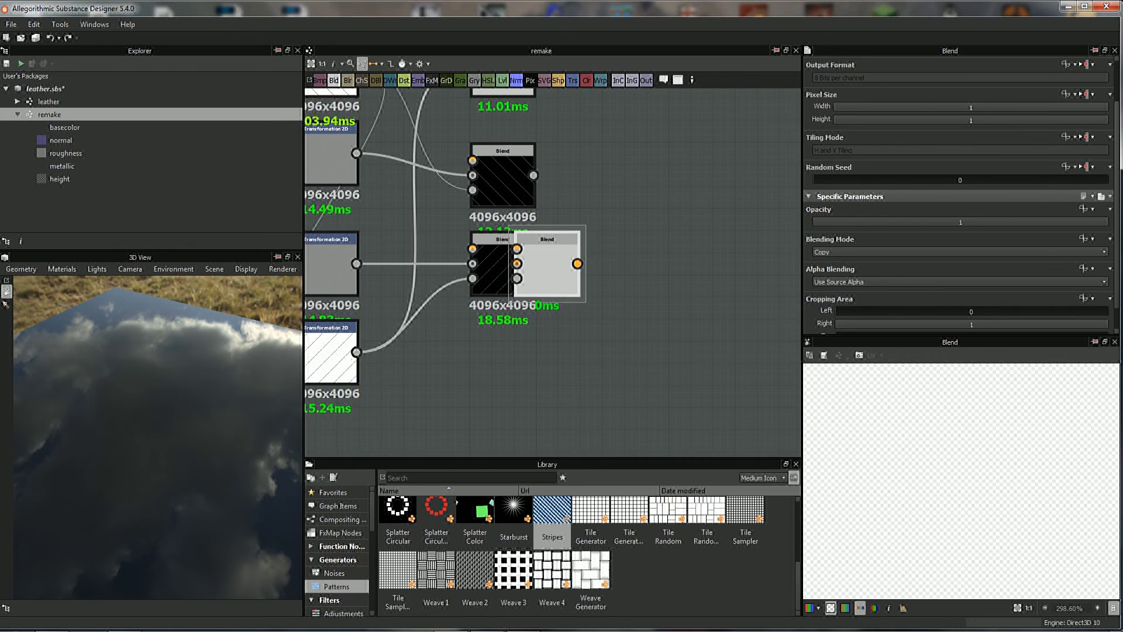
pyautogui.moveTo(547, 239); pyautogui.dragTo(635, 195)
pyautogui.moveTo(533, 176); pyautogui.dragTo(605, 205)
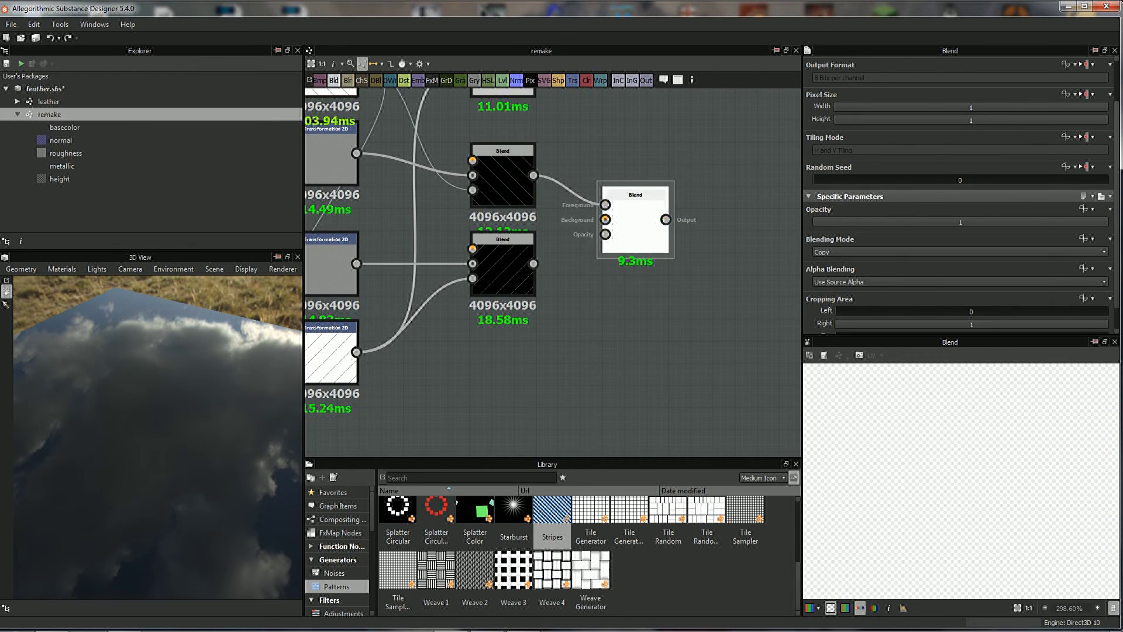
pyautogui.moveTo(533, 263); pyautogui.dragTo(605, 219)
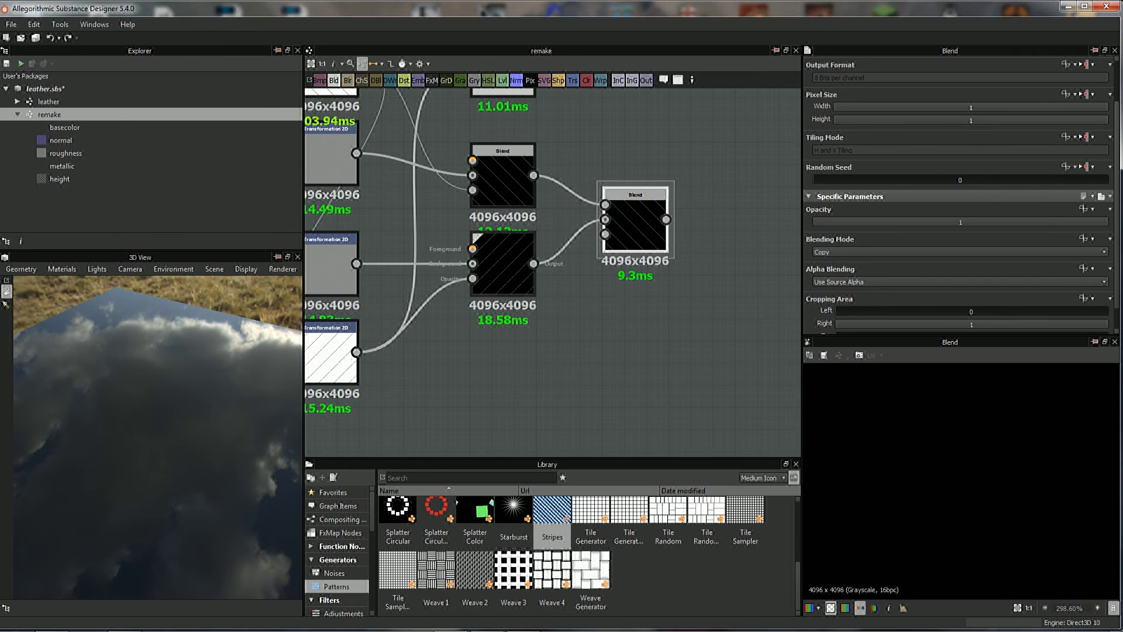
pyautogui.moveTo(503, 263); pyautogui.dragTo(520, 265, button='middle')
pyautogui.moveTo(375, 354); pyautogui.dragTo(622, 236)
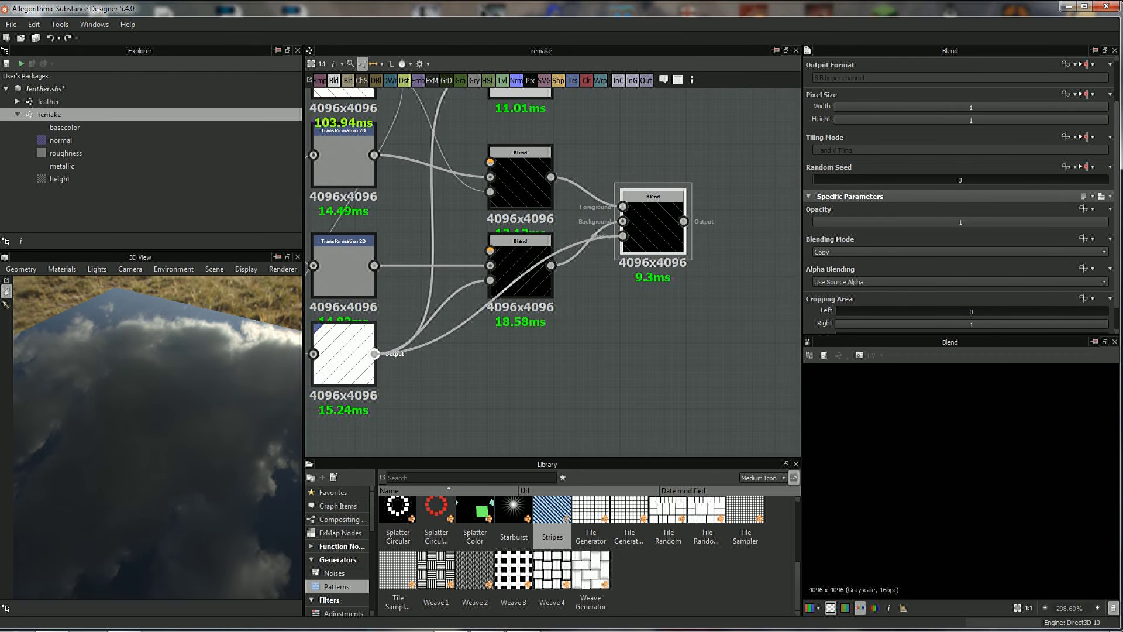
# - Zoom and pan the graph around the new seam Blend node group
pyautogui.moveTo(527, 380); pyautogui.dragTo(521, 430, button='middle')
pyautogui.scroll(-4, 960, 480)
pyautogui.scroll(-4, 959, 480)
pyautogui.scroll(-4, 959, 479)
pyautogui.scroll(4, 941, 436)
pyautogui.scroll(3, 941, 436)
pyautogui.scroll(2, 942, 436)
pyautogui.scroll(3, 942, 436)
pyautogui.scroll(-1, 690, 263)
pyautogui.scroll(3, 673, 264)
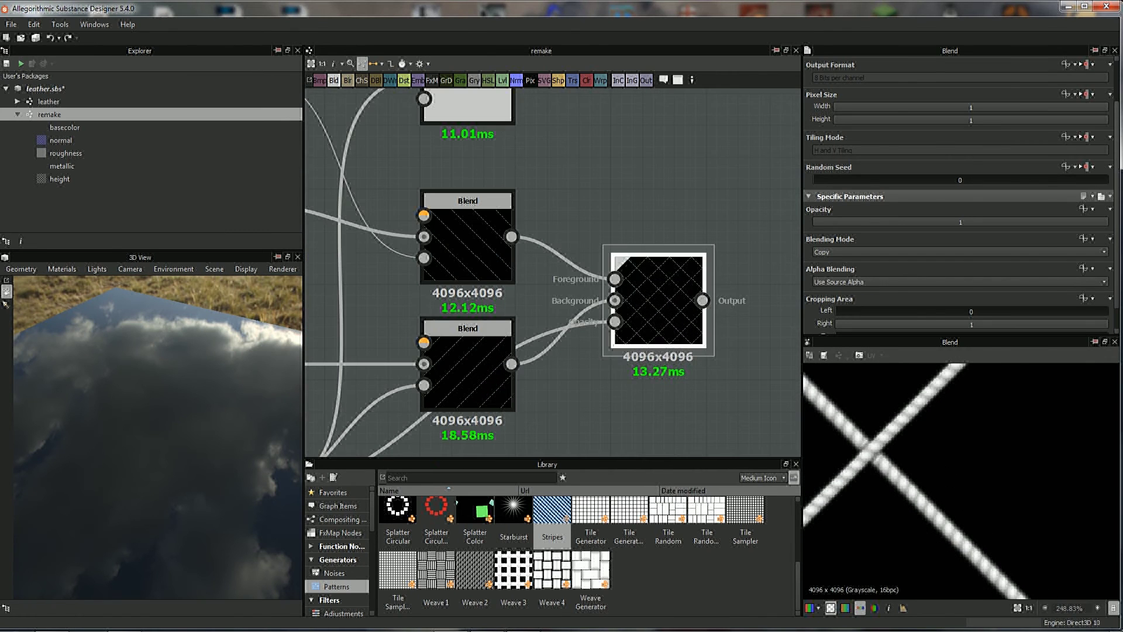
pyautogui.scroll(-2, 959, 468)
pyautogui.scroll(2, 959, 468)
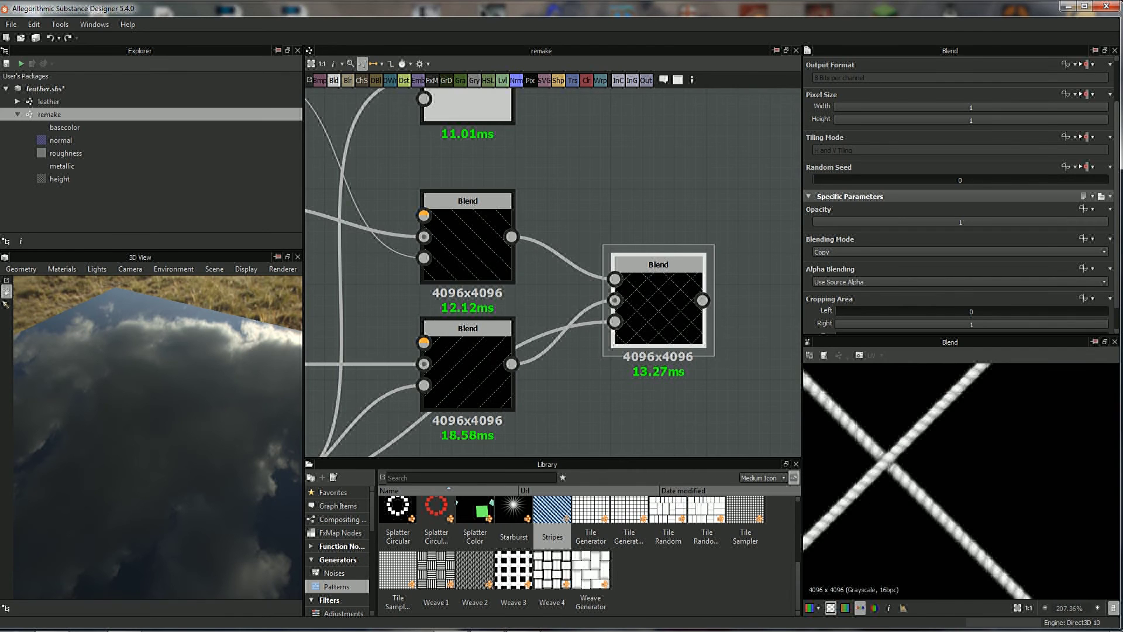
pyautogui.scroll(-3, 644, 298)
pyautogui.scroll(1, 644, 298)
pyautogui.scroll(1, 643, 298)
pyautogui.moveTo(550, 263)
pyautogui.mouseDown(button='middle')
pyautogui.moveTo(599, 304)
pyautogui.moveTo(565, 272)
pyautogui.mouseUp(button='middle')
pyautogui.scroll(-3, 960, 480)
pyautogui.scroll(-2, 959, 480)
pyautogui.scroll(-2, 959, 480)
pyautogui.scroll(2, 959, 479)
pyautogui.scroll(2, 959, 479)
pyautogui.scroll(2, 960, 479)
pyautogui.scroll(3, 959, 480)
# - Pan the 2D preview to check how the crossing seams tile across edges
pyautogui.moveTo(959, 479); pyautogui.dragTo(970, 505, button='middle')
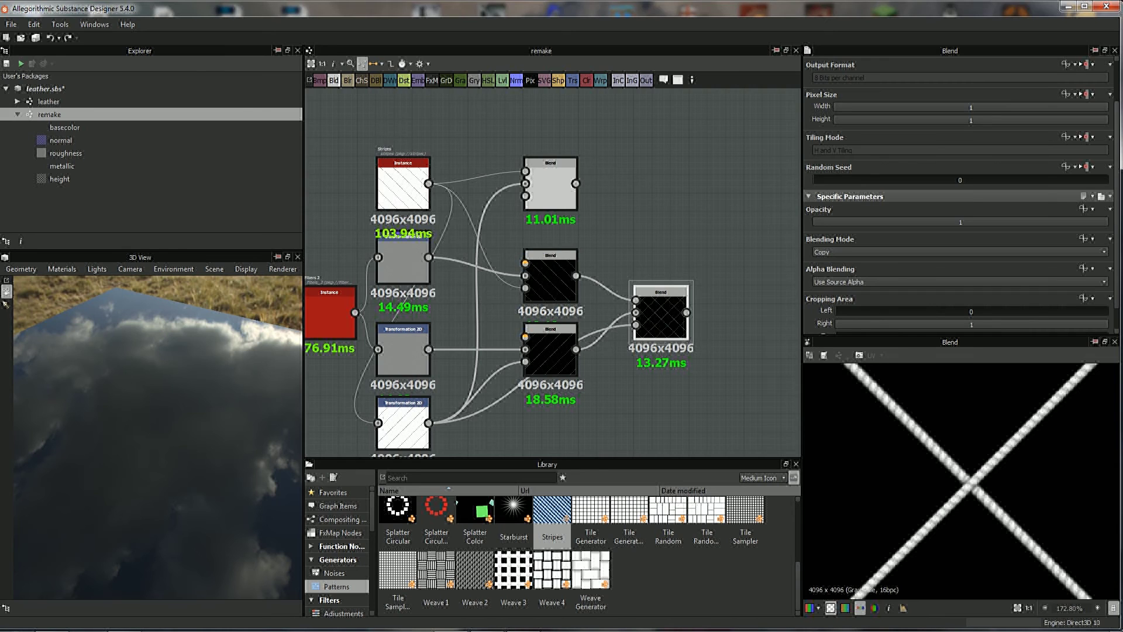
pyautogui.moveTo(853, 586)
pyautogui.mouseDown(button='middle')
pyautogui.moveTo(882, 586)
pyautogui.moveTo(894, 608)
pyautogui.mouseUp(button='middle')
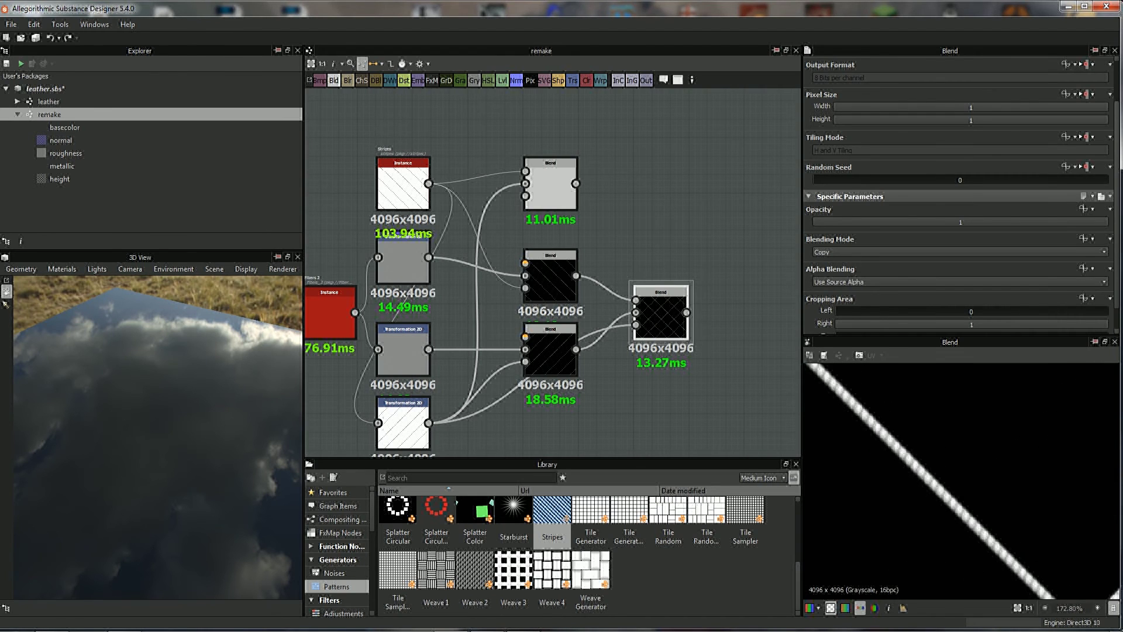
pyautogui.moveTo(936, 497); pyautogui.dragTo(974, 544, button='middle')
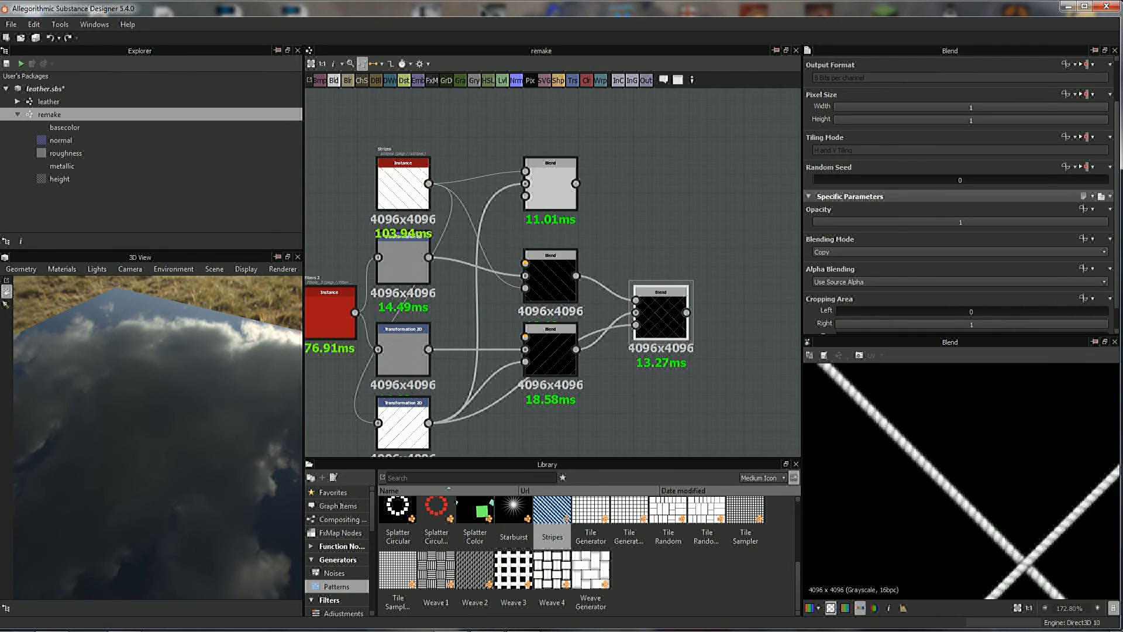
pyautogui.moveTo(974, 544); pyautogui.dragTo(1033, 599, button='middle')
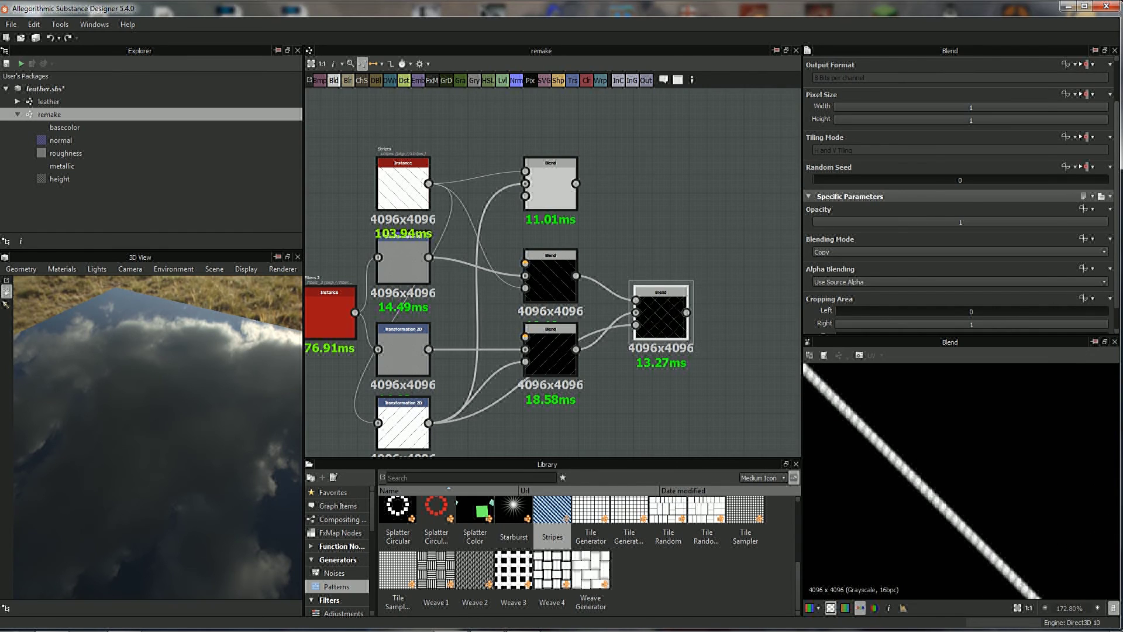
pyautogui.moveTo(936, 468); pyautogui.dragTo(965, 497, button='middle')
pyautogui.scroll(-5, 959, 480)
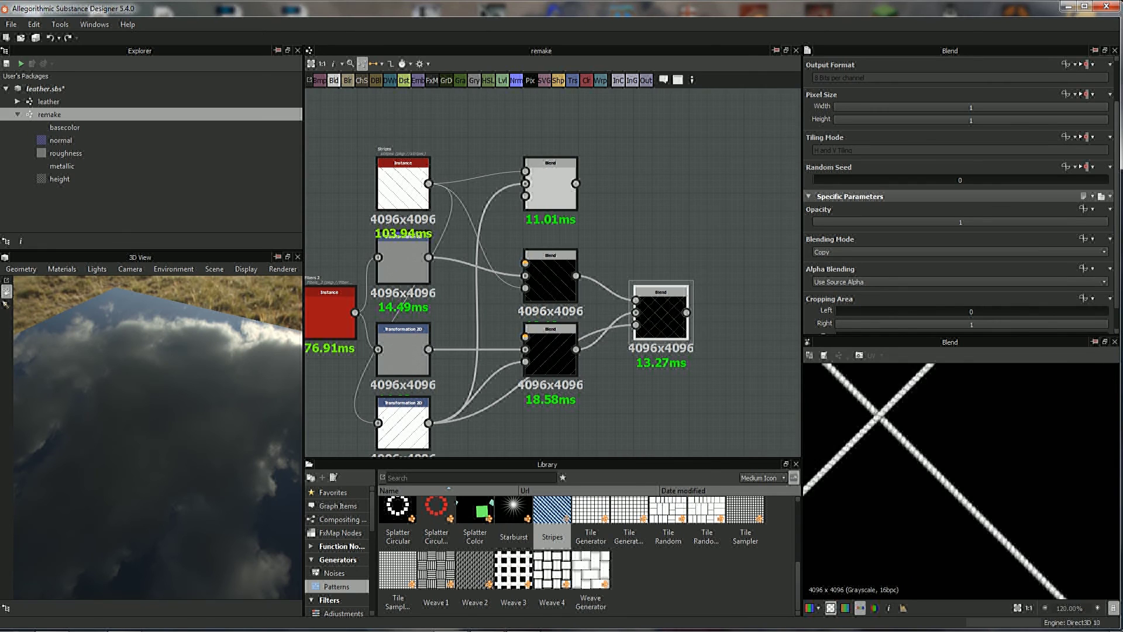
pyautogui.scroll(-3, 634, 444)
# - Move the unconnected dense Stripes node up, above the other Stripes node
pyautogui.click(489, 235)
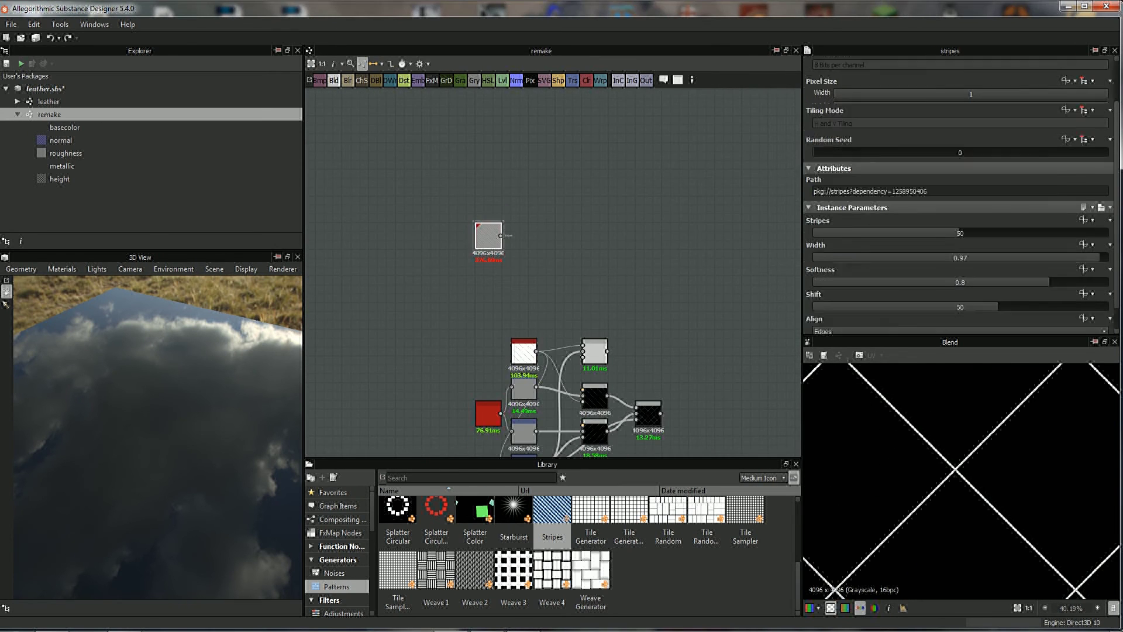
pyautogui.scroll(2, 539, 310)
pyautogui.scroll(1, 539, 310)
pyautogui.moveTo(436, 158)
pyautogui.mouseDown()
pyautogui.moveTo(526, 287)
pyautogui.moveTo(508, 306)
pyautogui.mouseUp()
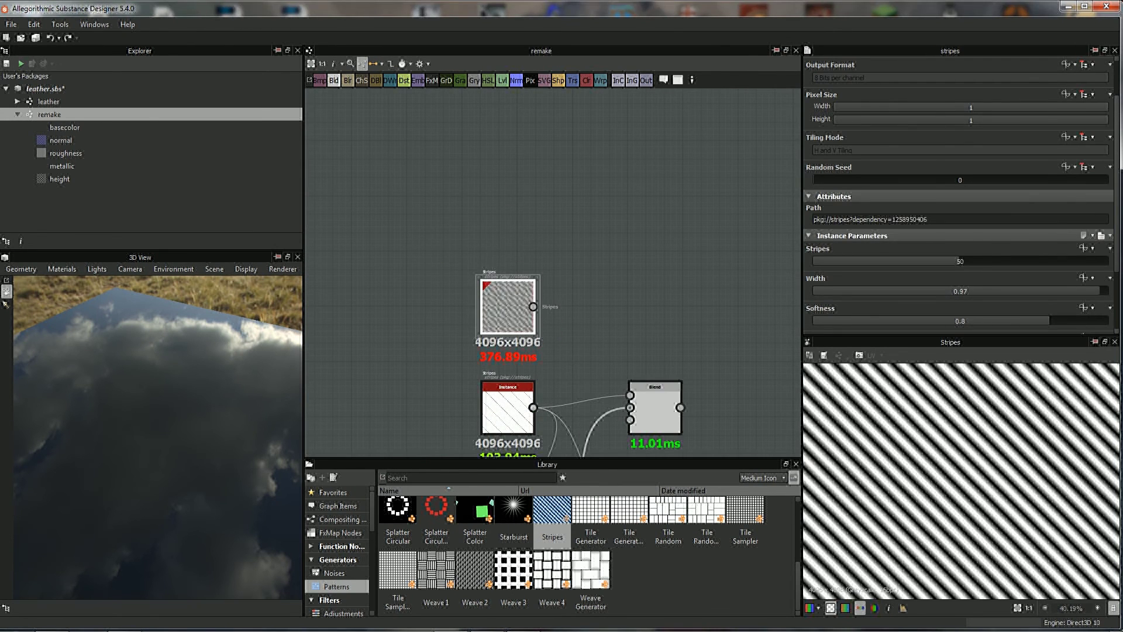
pyautogui.scroll(-3, 962, 480)
pyautogui.scroll(-2, 962, 480)
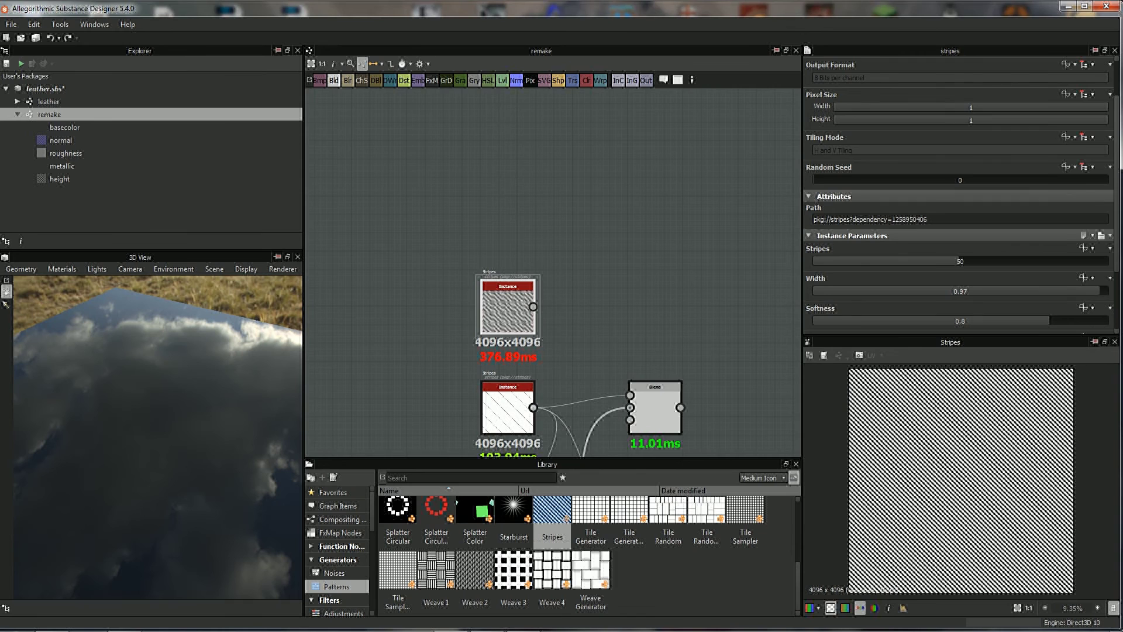
pyautogui.scroll(-2, 959, 193)
pyautogui.scroll(-2, 960, 193)
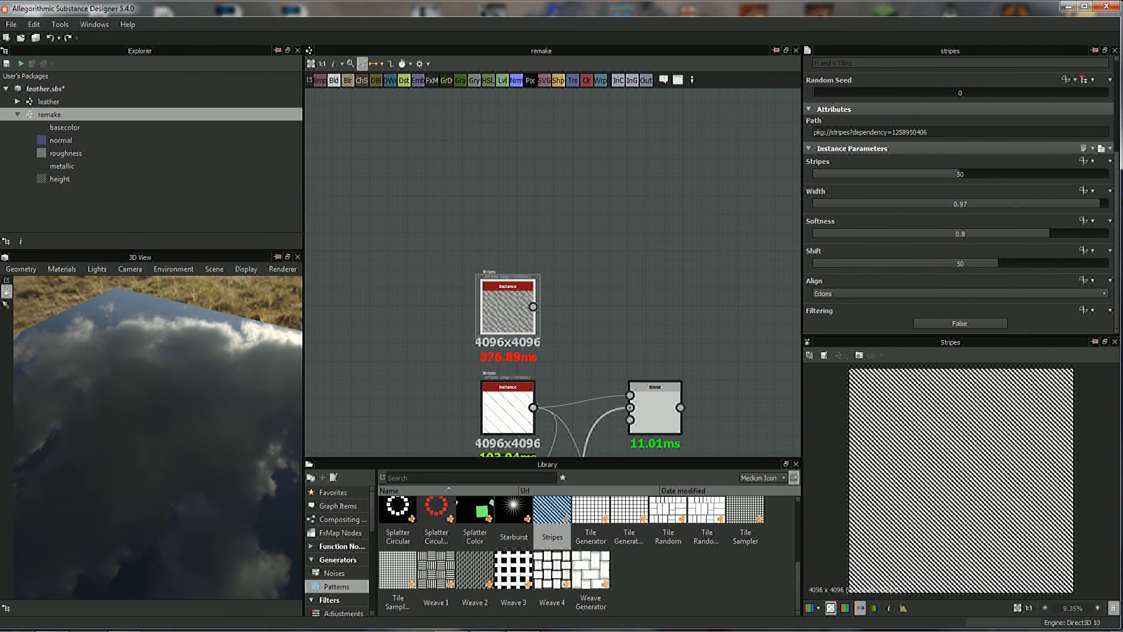
pyautogui.moveTo(507, 307); pyautogui.dragTo(507, 242)
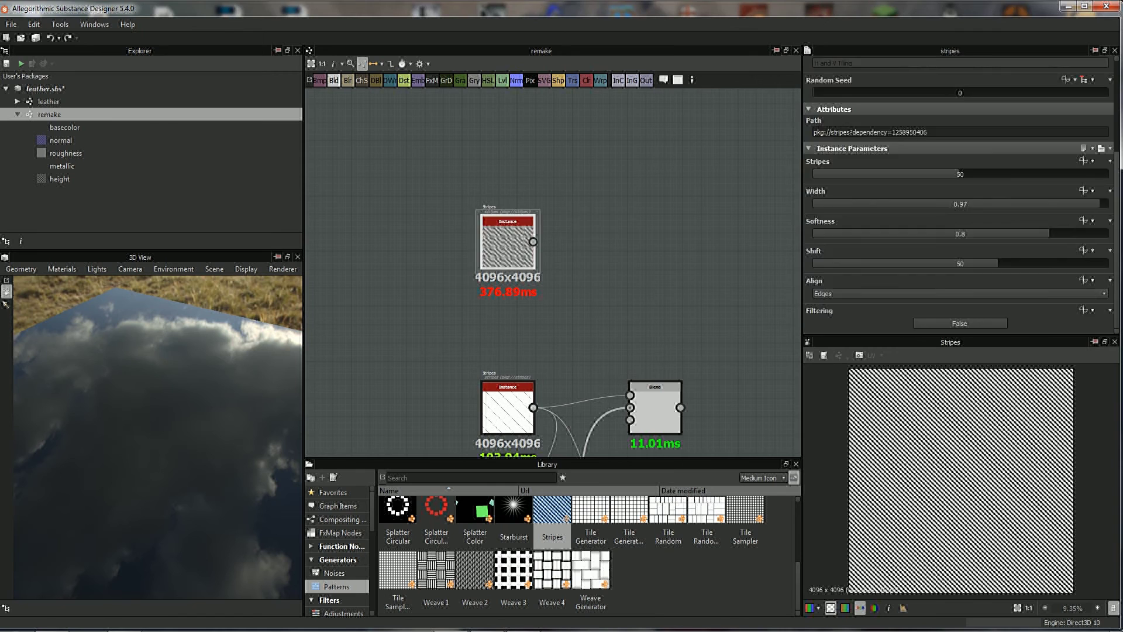
# - Add a 90° clockwise Transformation 2D after the Stripes, then a Blend with Stripes as Foreground
pyautogui.click(572, 80)
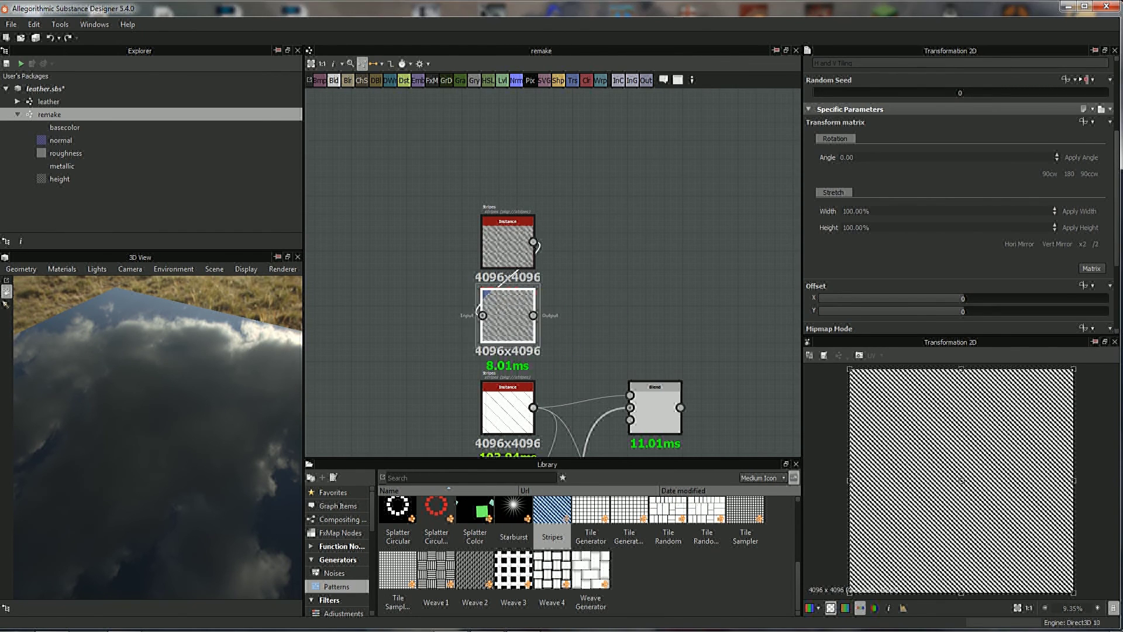
pyautogui.scroll(3, 513, 295)
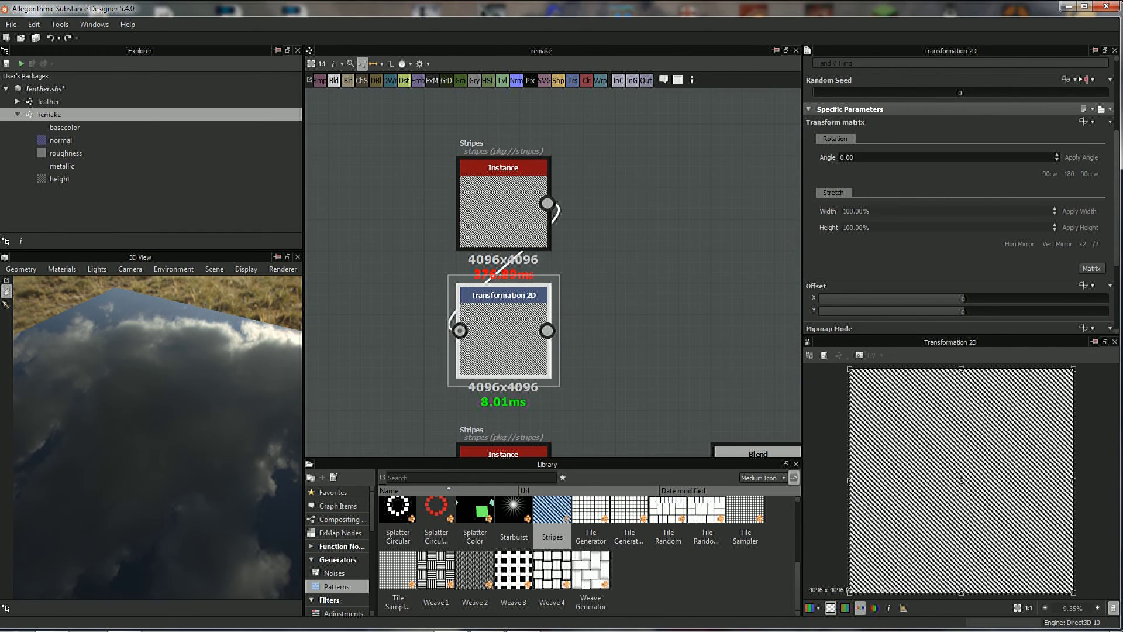
pyautogui.click(1050, 173)
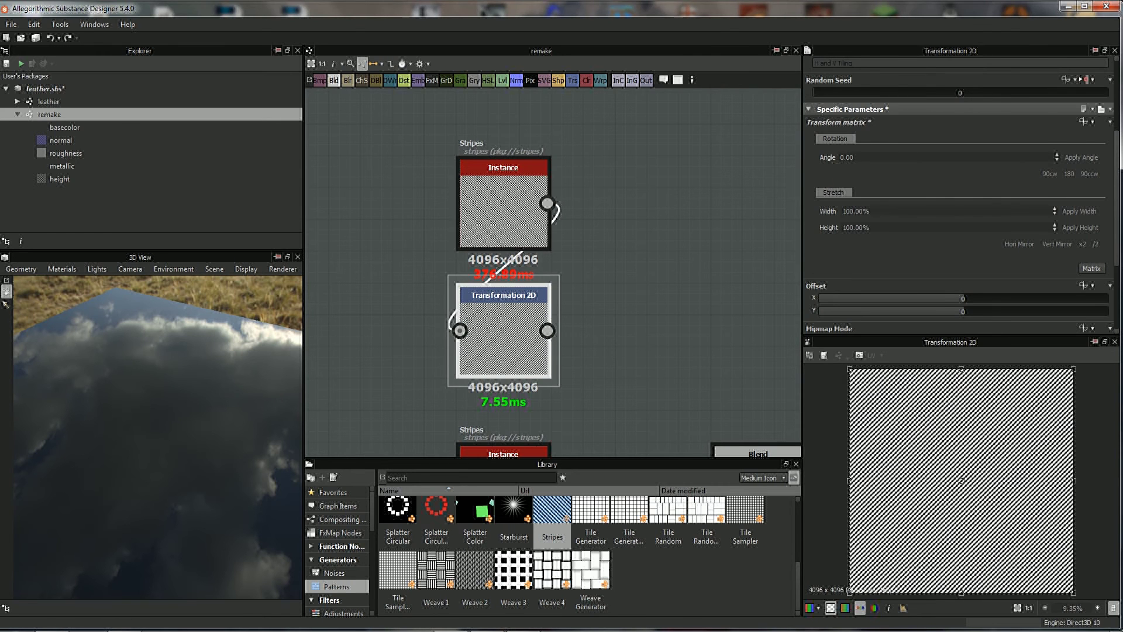
pyautogui.click(334, 80)
pyautogui.moveTo(663, 299)
pyautogui.mouseDown()
pyautogui.moveTo(663, 233)
pyautogui.moveTo(547, 203)
pyautogui.mouseUp()
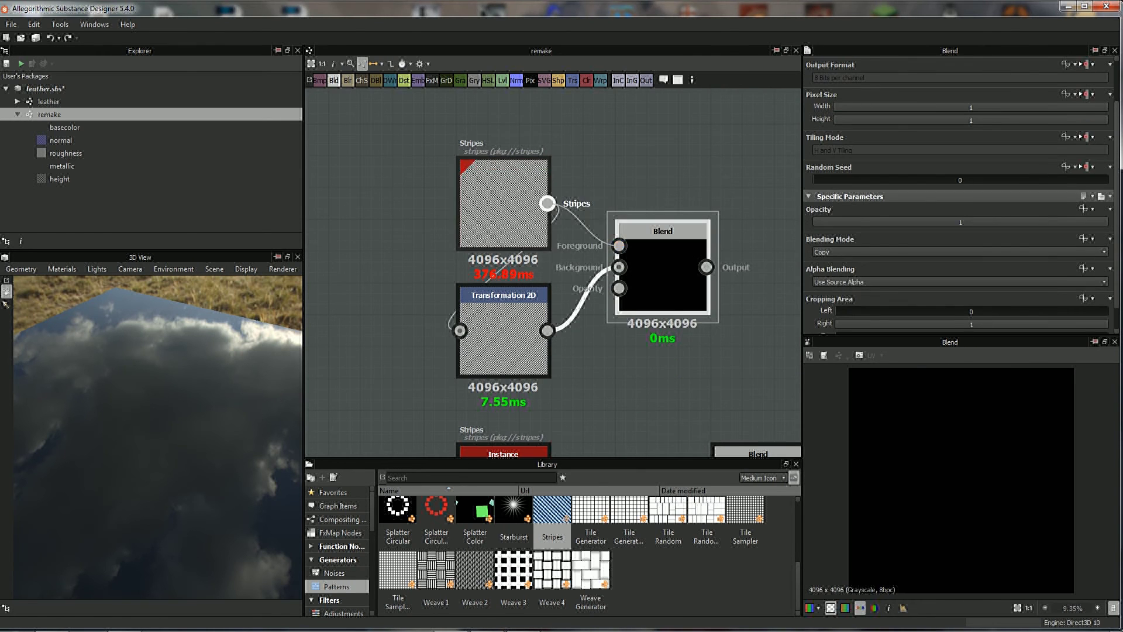
# - Set the new Blend's Blending Mode to Multiply, producing a dot grid
pyautogui.click(836, 252)
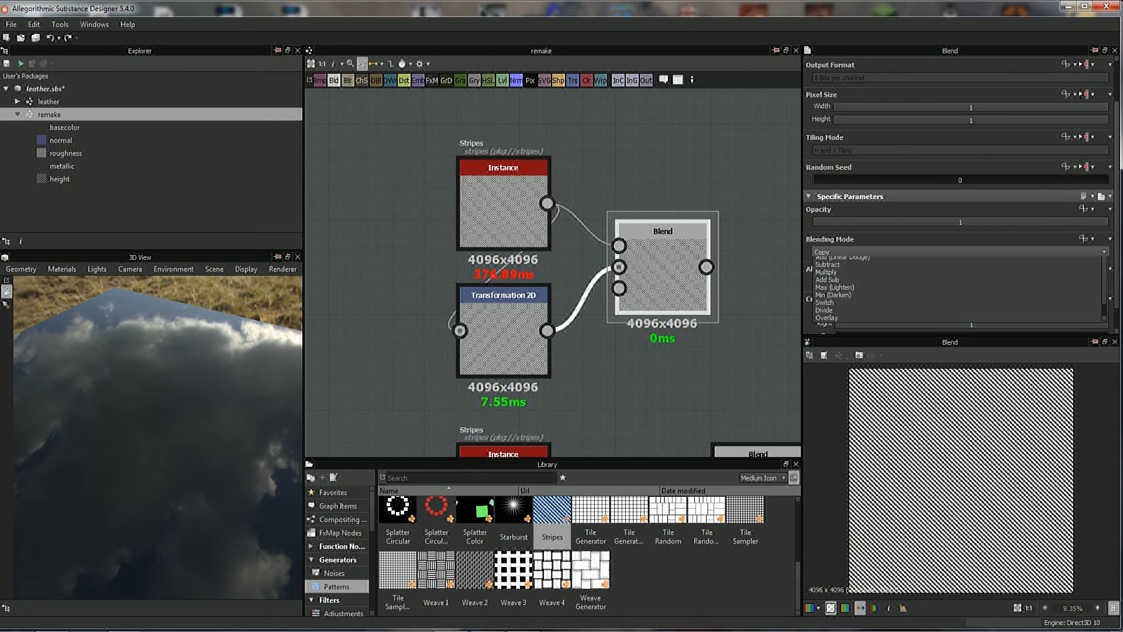
pyautogui.click(826, 285)
pyautogui.moveTo(585, 292); pyautogui.dragTo(509, 242, button='middle')
pyautogui.scroll(10, 962, 480)
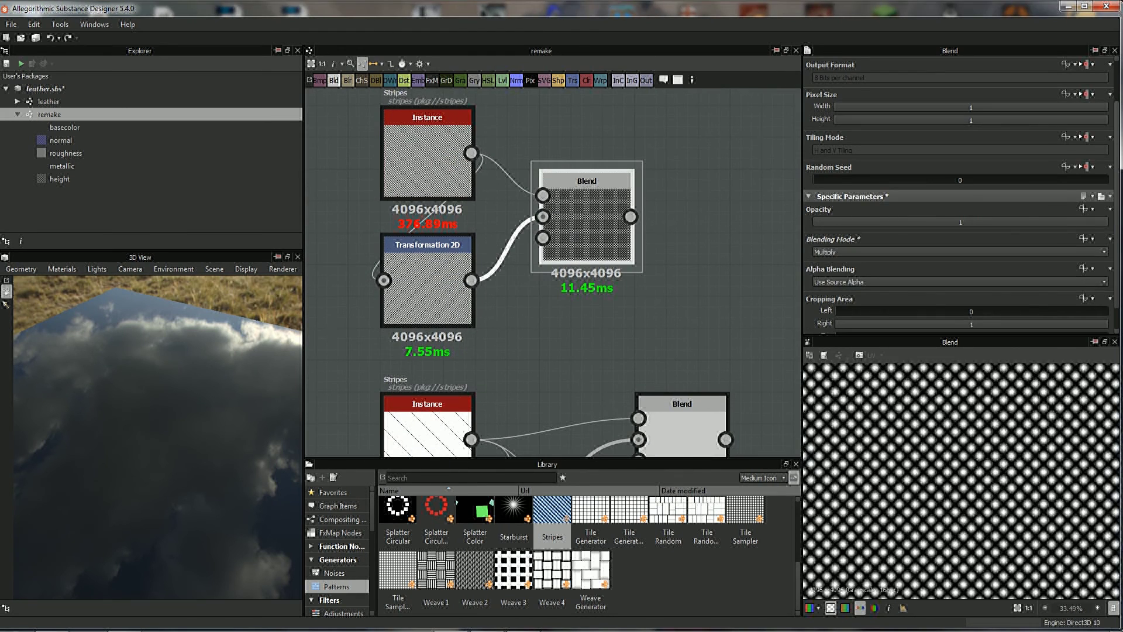
pyautogui.scroll(-2, 571, 165)
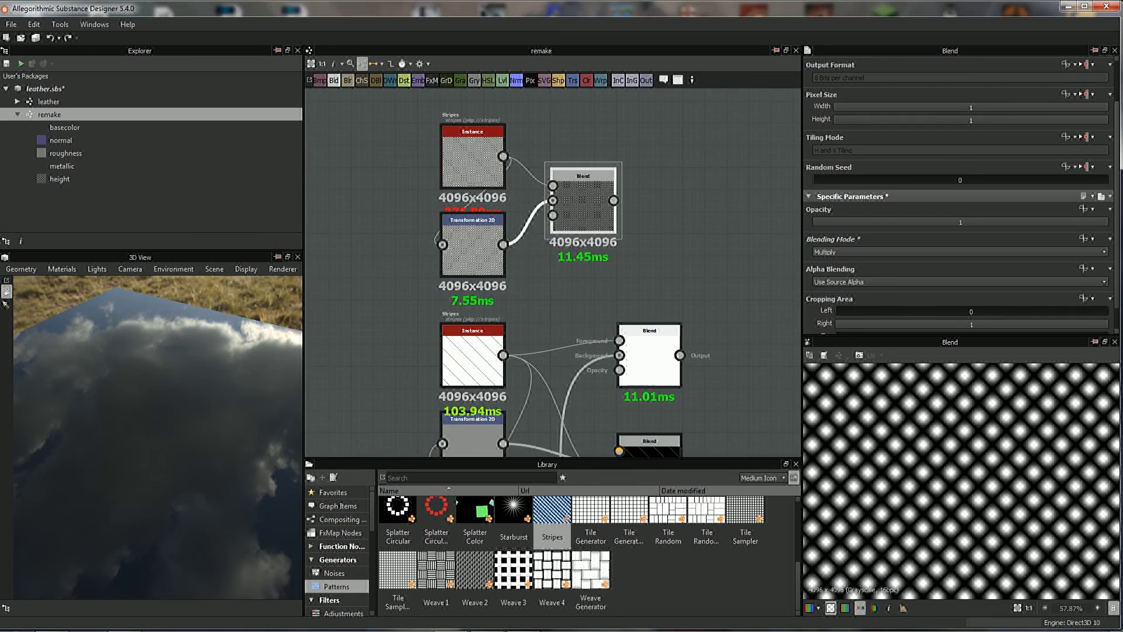
# - Inspect the diagonal seam Blend output, then reselect the dot-grid Blend
pyautogui.moveTo(550, 275); pyautogui.dragTo(495, 173, button='middle')
pyautogui.click(725, 410)
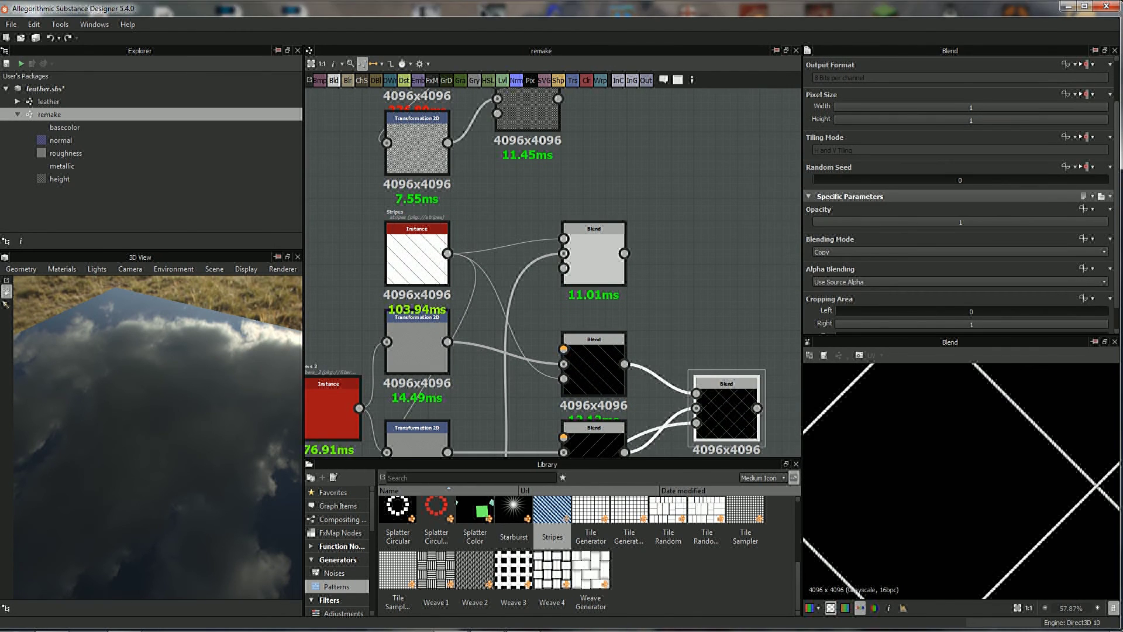
pyautogui.scroll(3, 963, 479)
pyautogui.click(672, 176)
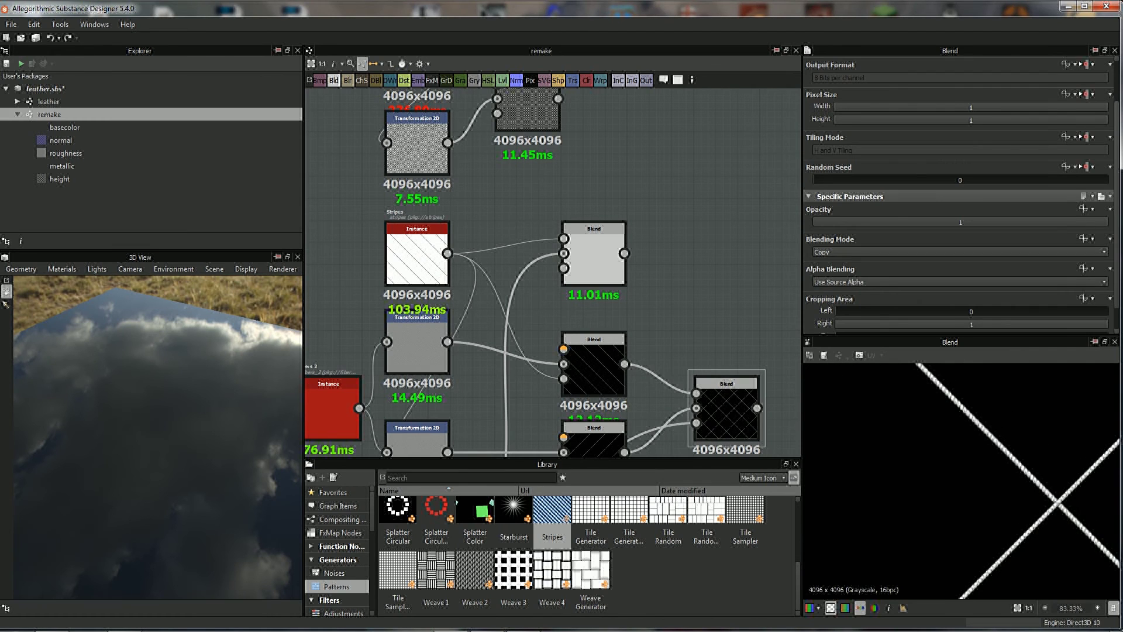
pyautogui.click(527, 114)
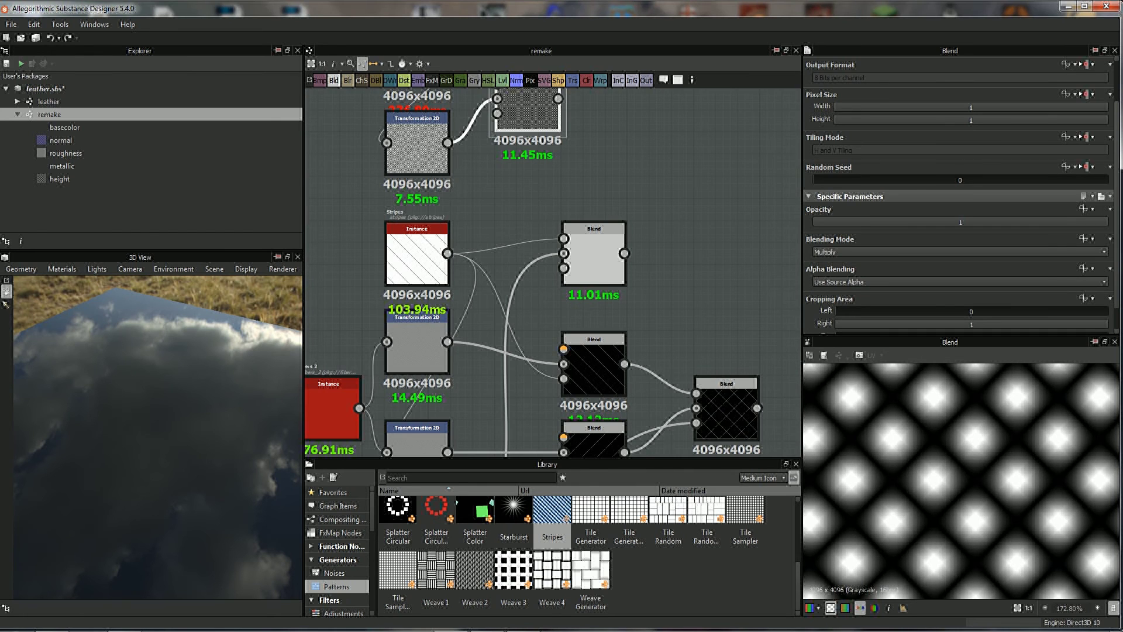
# - Wire the diagonal seam lines and the dot grid into a new Blend node
pyautogui.press('f')
pyautogui.hotkey('ctrl', 'z')
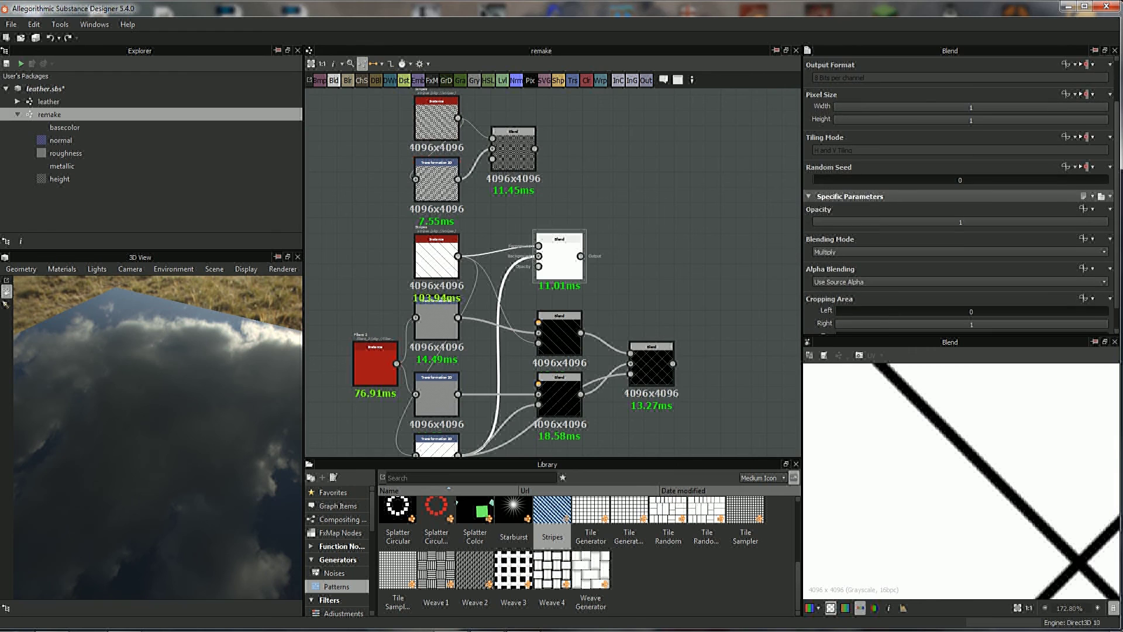
pyautogui.hotkey('ctrl', 'y')
pyautogui.hotkey('ctrl', 'z')
pyautogui.hotkey('ctrl', 'z')
pyautogui.hotkey('ctrl', 'z')
pyautogui.hotkey('ctrl', 'z')
pyautogui.hotkey('ctrl', 'z')
pyautogui.hotkey('ctrl', 'z')
pyautogui.hotkey('ctrl', 'z')
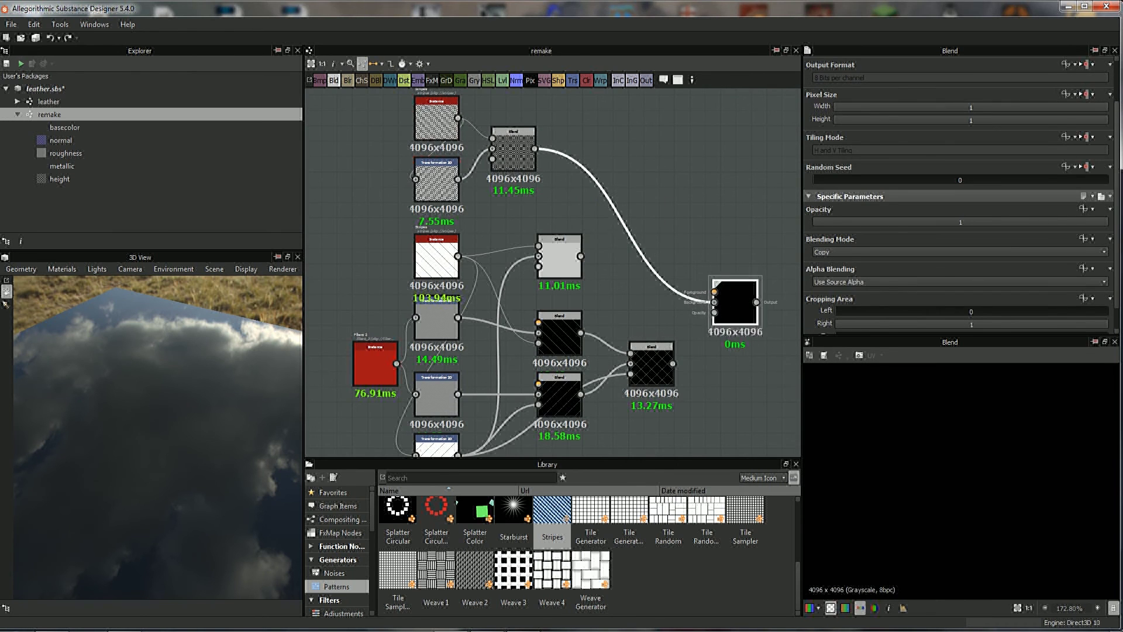
pyautogui.moveTo(672, 363); pyautogui.dragTo(707, 297)
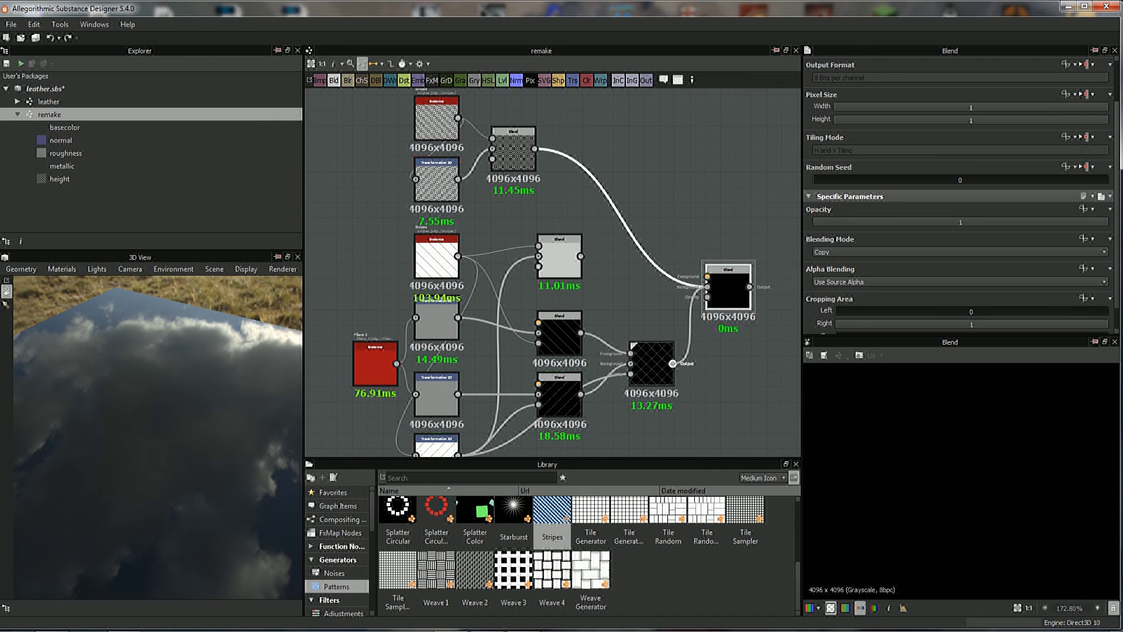
pyautogui.press('Delete')
pyautogui.moveTo(649, 252); pyautogui.dragTo(707, 277)
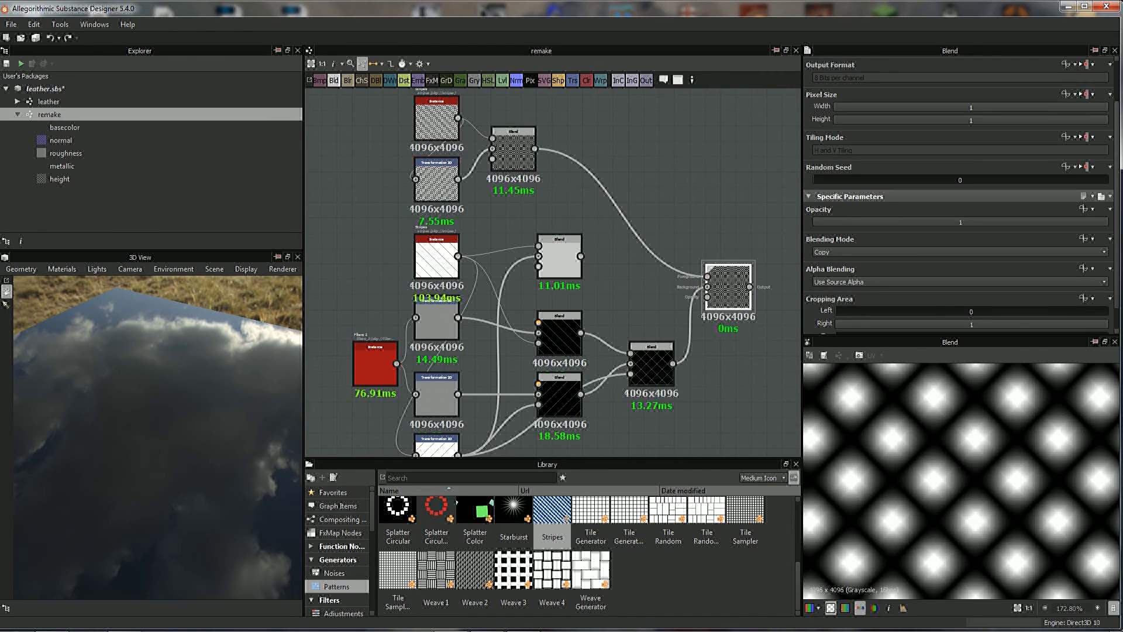
# - Set that Blend to Multiply, turning the seams into dashed stitch lines
pyautogui.click(960, 251)
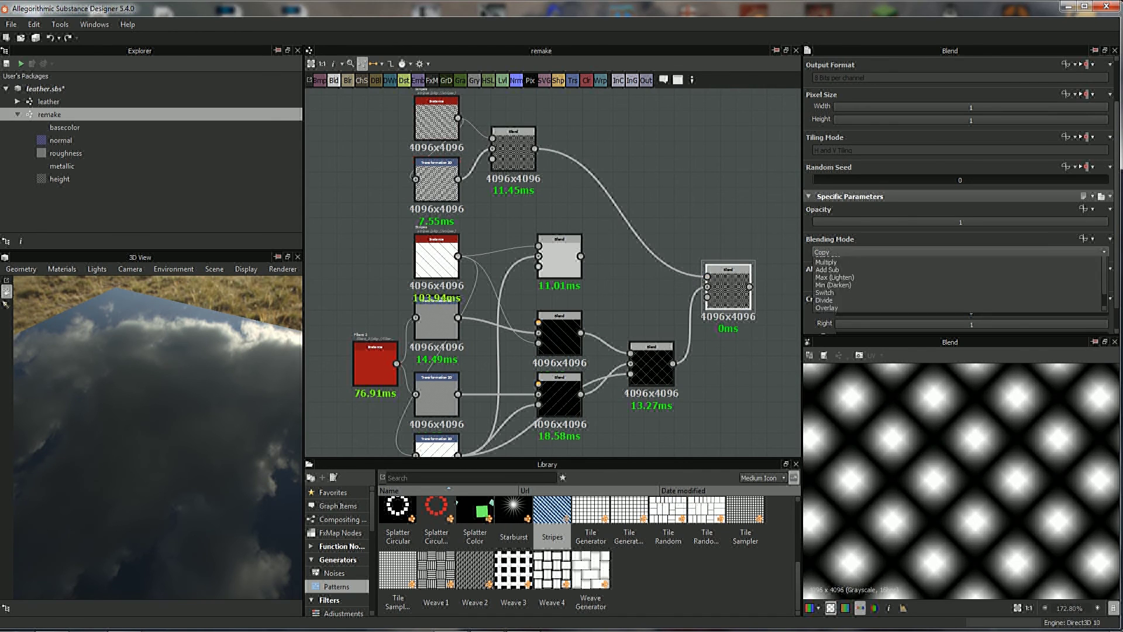
pyautogui.click(825, 284)
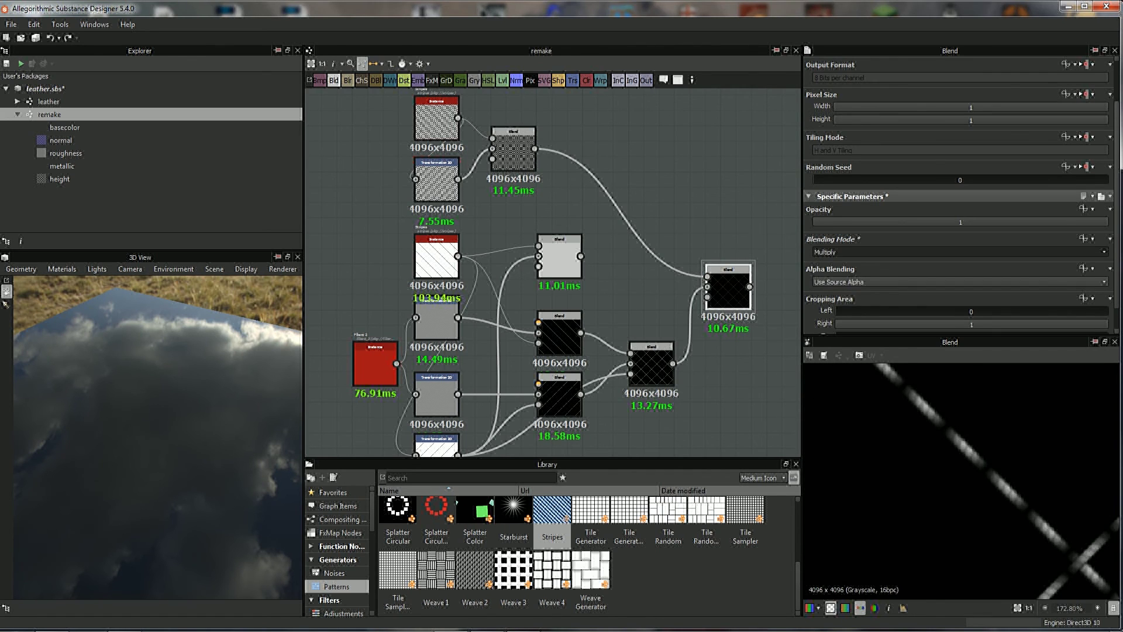
pyautogui.press('f')
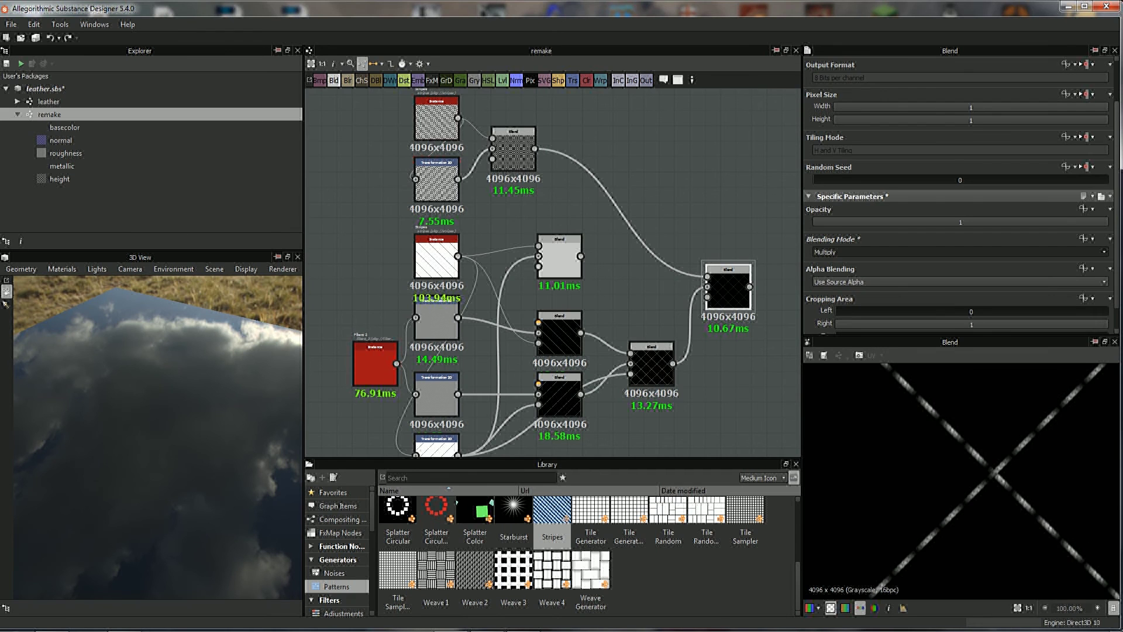
pyautogui.scroll(1, 1087, 472)
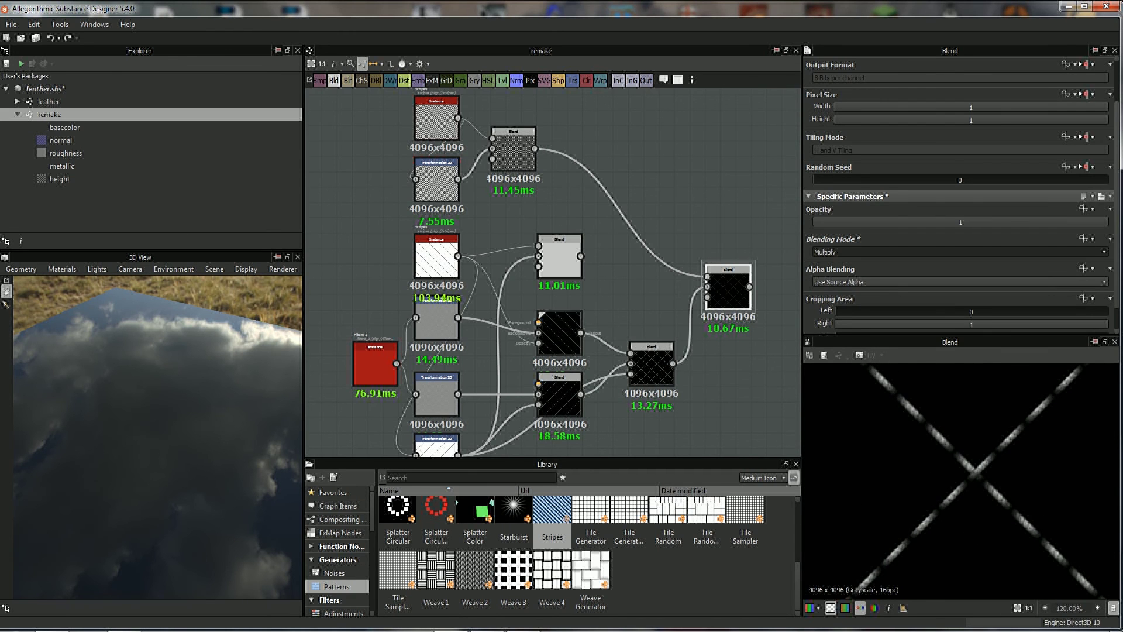
pyautogui.scroll(-3, 553, 272)
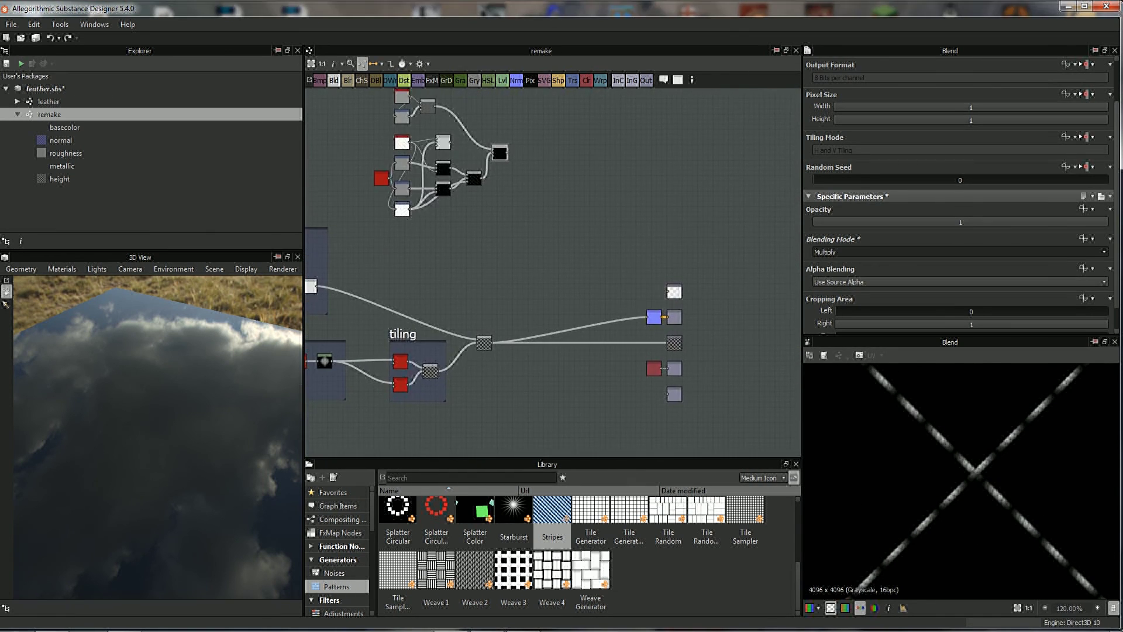
# - Move the seam node cluster up and left, beside the leather frame
pyautogui.moveTo(553, 272); pyautogui.dragTo(607, 281, button='middle')
pyautogui.moveTo(435, 97); pyautogui.dragTo(559, 232)
pyautogui.moveTo(558, 231); pyautogui.dragTo(672, 261, button='middle')
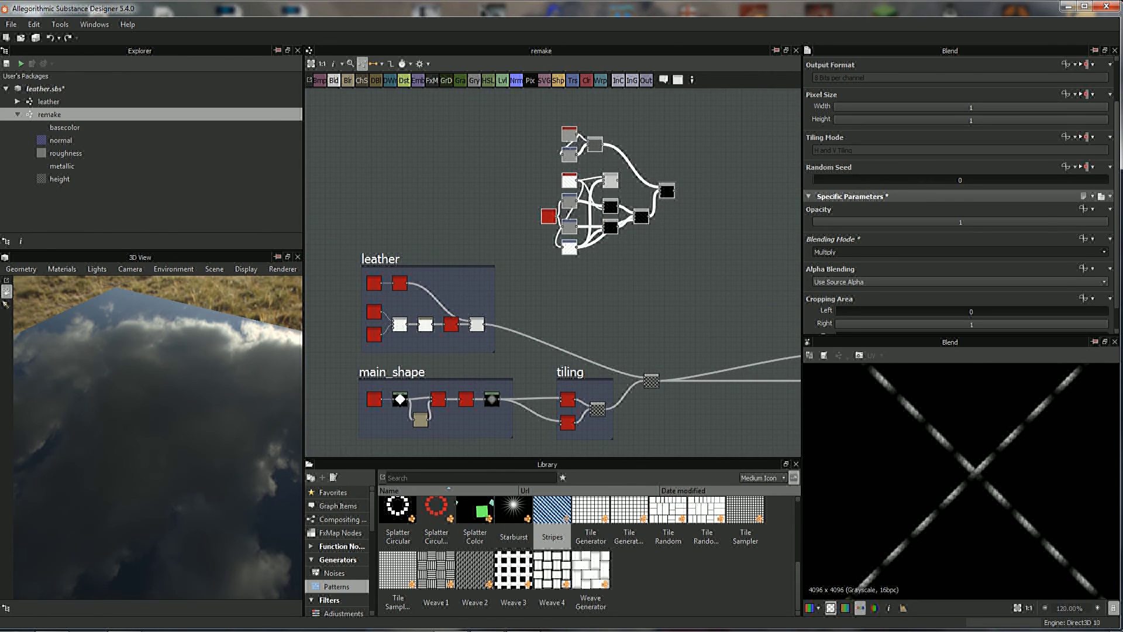
pyautogui.moveTo(610, 206); pyautogui.dragTo(564, 304)
pyautogui.moveTo(504, 278); pyautogui.dragTo(430, 195)
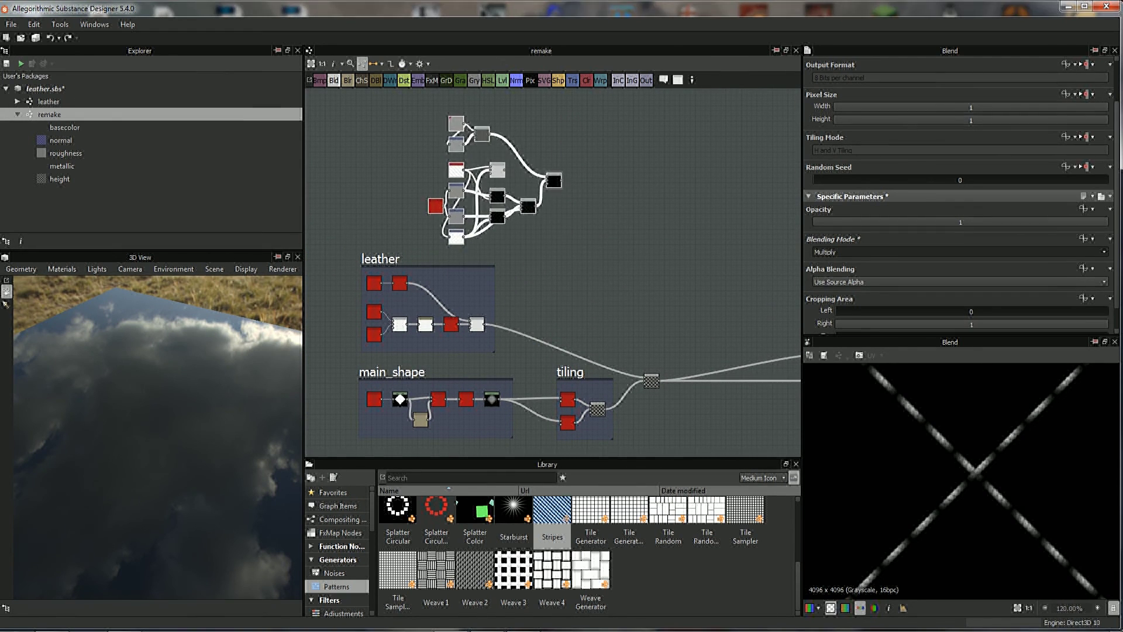
pyautogui.press('Escape')
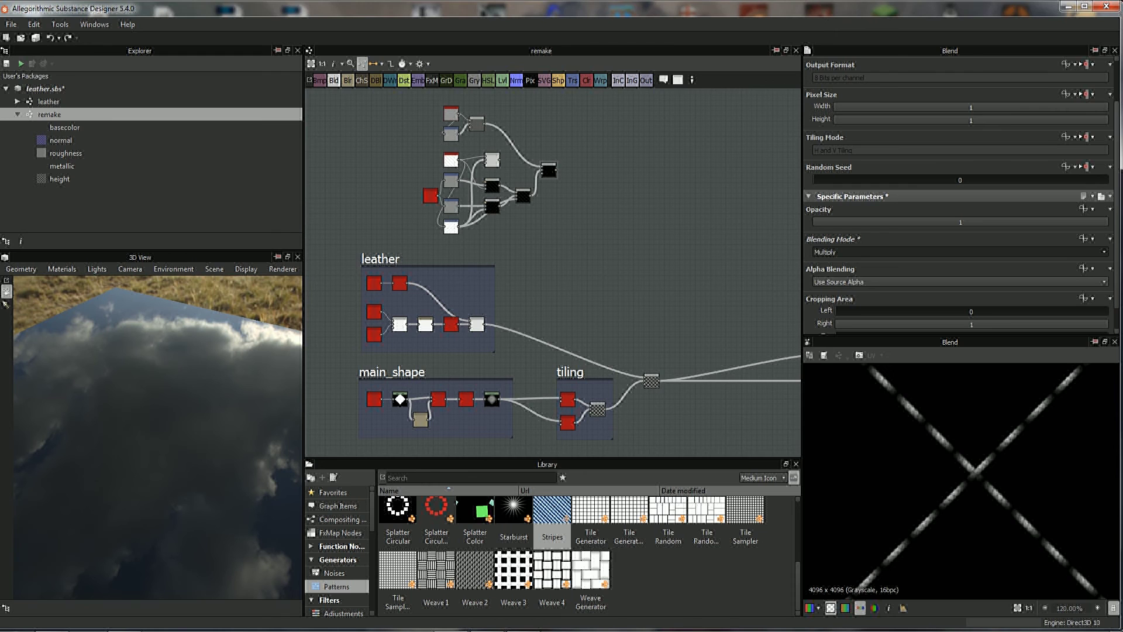
# - Move the white Copy-mode Blend toward the output chain and feed the stitched seams into it
pyautogui.rightClick(646, 292)
pyautogui.press('Escape')
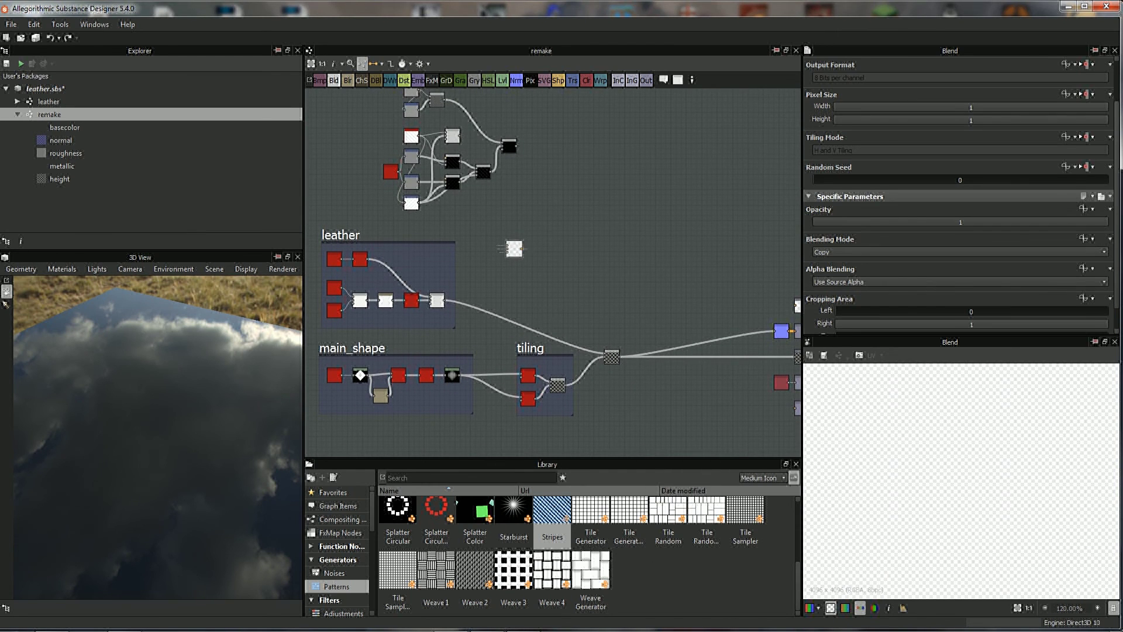
pyautogui.moveTo(513, 248)
pyautogui.mouseDown()
pyautogui.moveTo(652, 338)
pyautogui.moveTo(648, 351)
pyautogui.mouseUp()
pyautogui.moveTo(519, 145); pyautogui.dragTo(640, 347)
# - Set the final Blend's Blending Mode to Max (Lighten) to lay seams over the padded tiles
pyautogui.scroll(5, 656, 386)
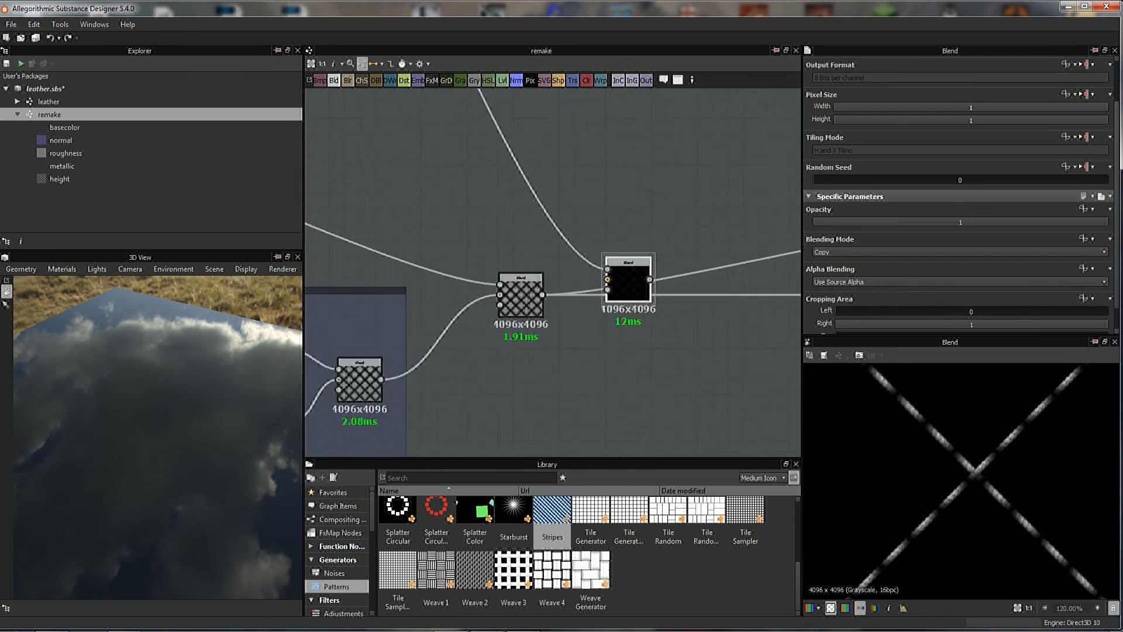
pyautogui.scroll(3, 622, 380)
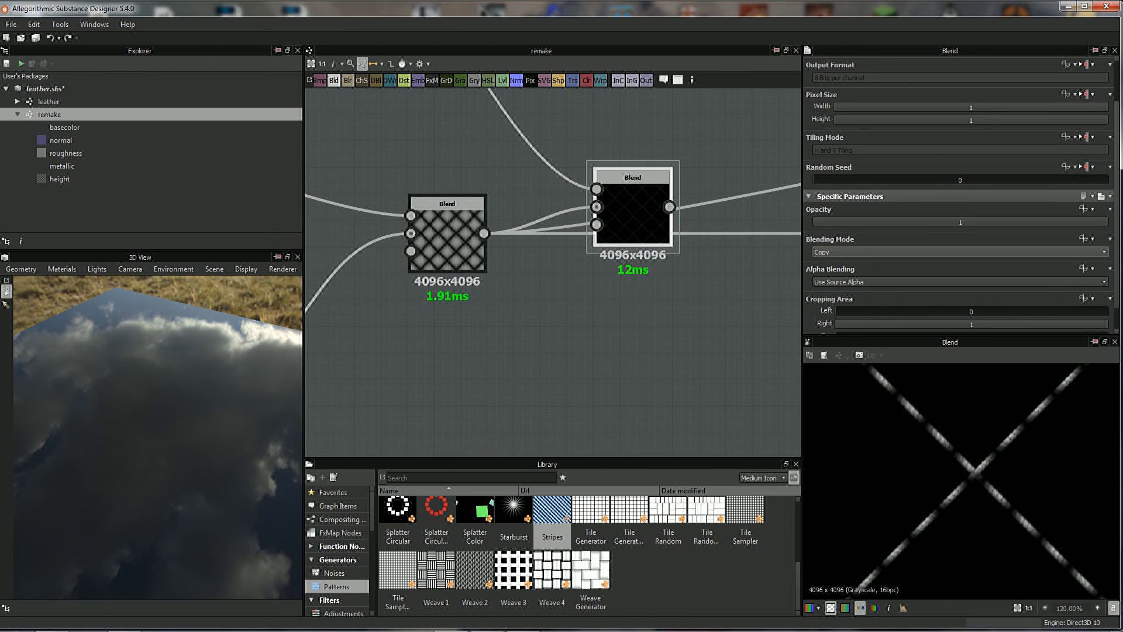
pyautogui.click(960, 252)
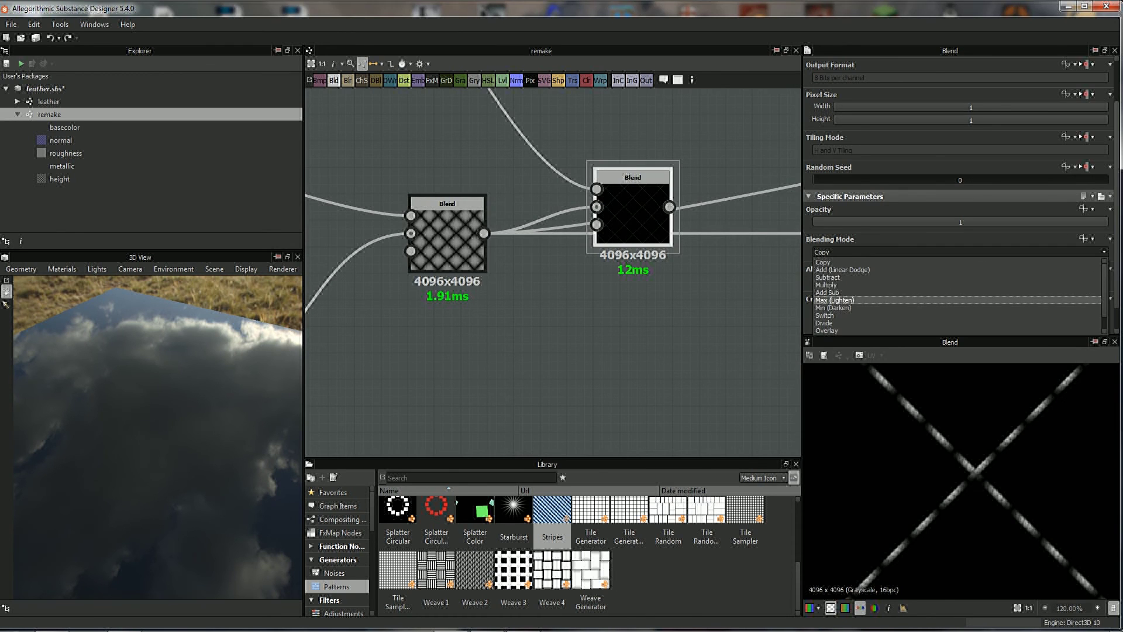
pyautogui.click(843, 300)
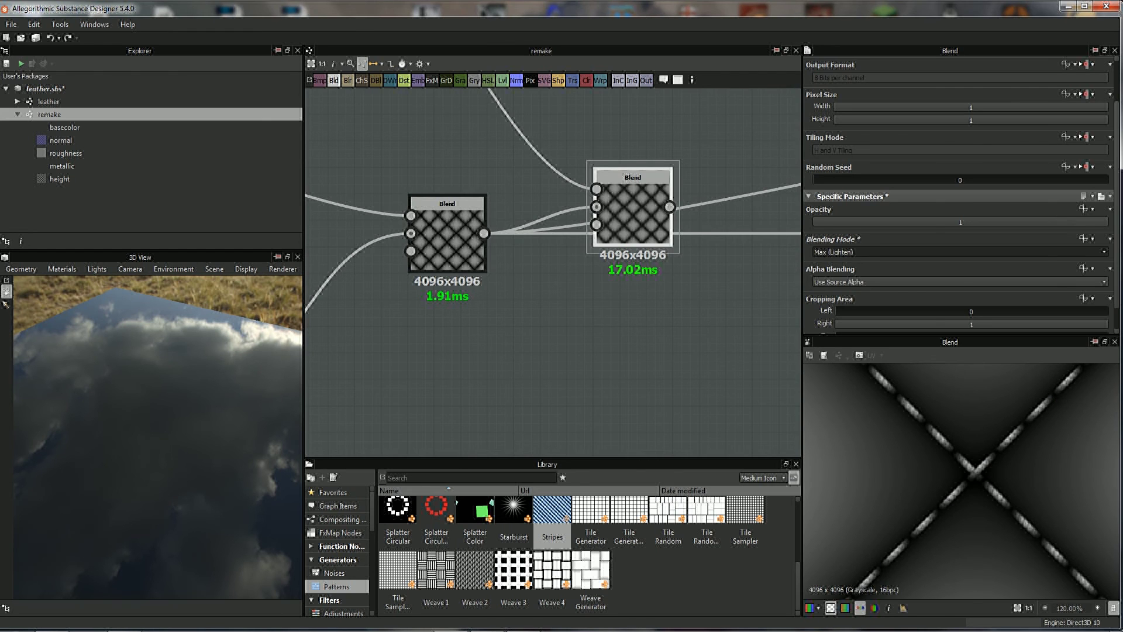
pyautogui.scroll(-2, 625, 384)
pyautogui.scroll(-2, 625, 384)
pyautogui.scroll(-2, 963, 480)
pyautogui.scroll(-2, 963, 480)
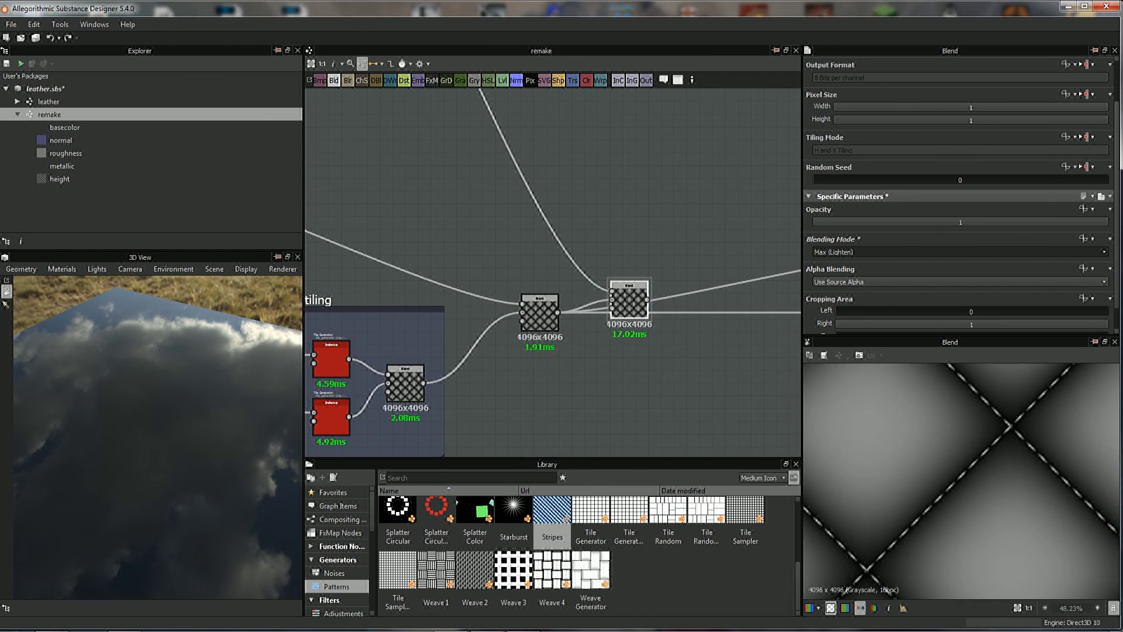
pyautogui.moveTo(1018, 416); pyautogui.dragTo(894, 480, button='middle')
# - Route the combined result into the blue output chain
pyautogui.moveTo(643, 351)
pyautogui.mouseDown(button='middle')
pyautogui.moveTo(378, 338)
pyautogui.moveTo(374, 377)
pyautogui.mouseUp(button='middle')
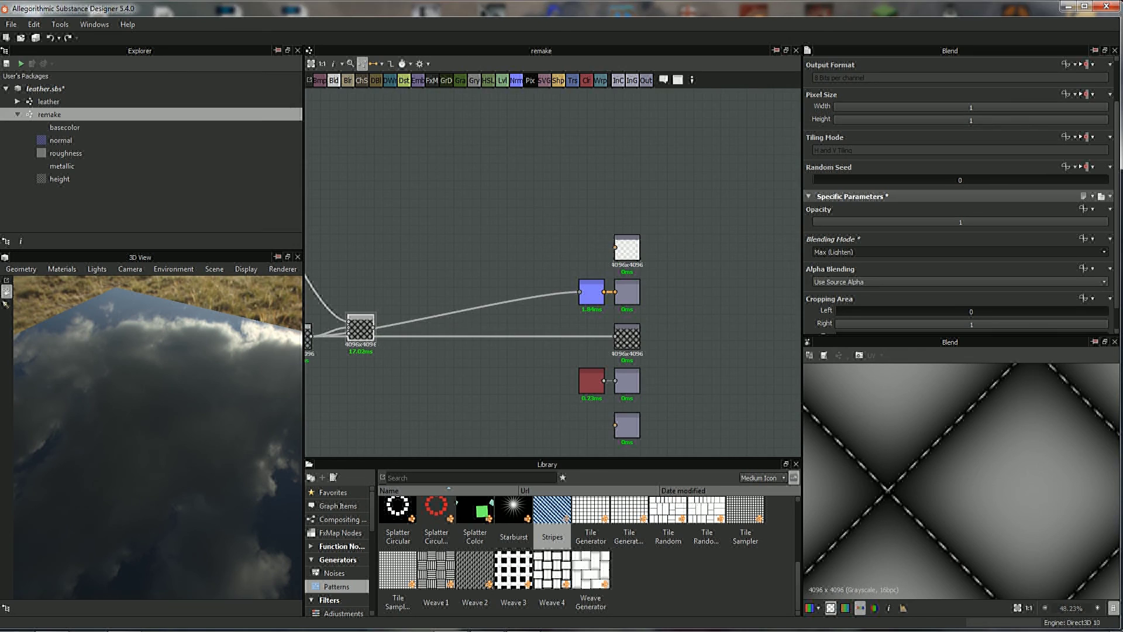
pyautogui.moveTo(374, 329); pyautogui.dragTo(580, 291)
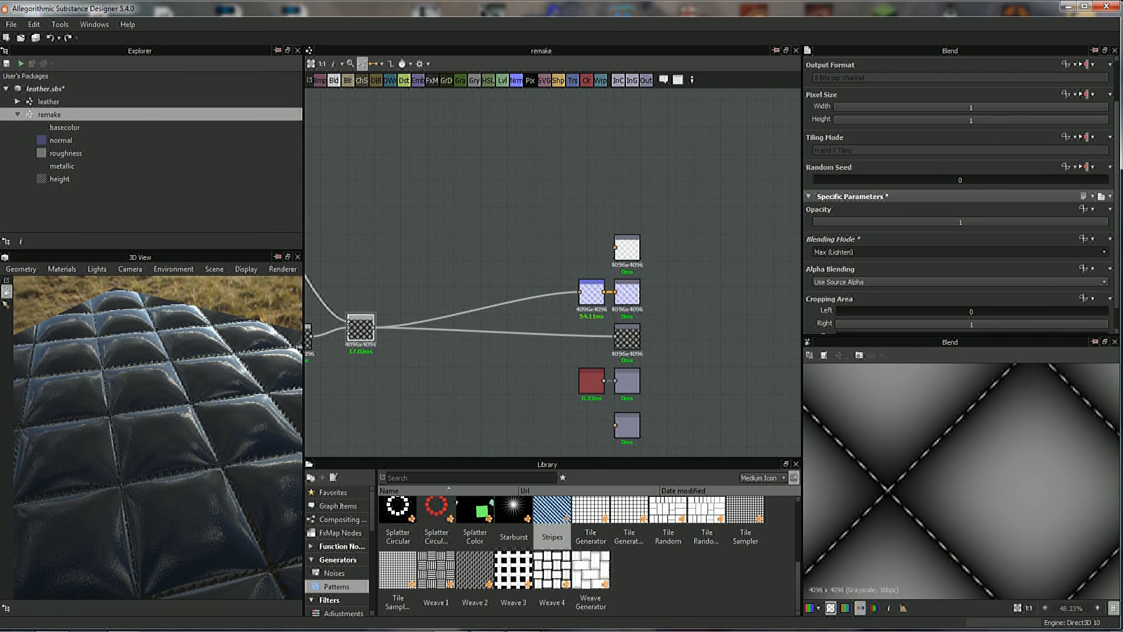
pyautogui.scroll(5, 604, 409)
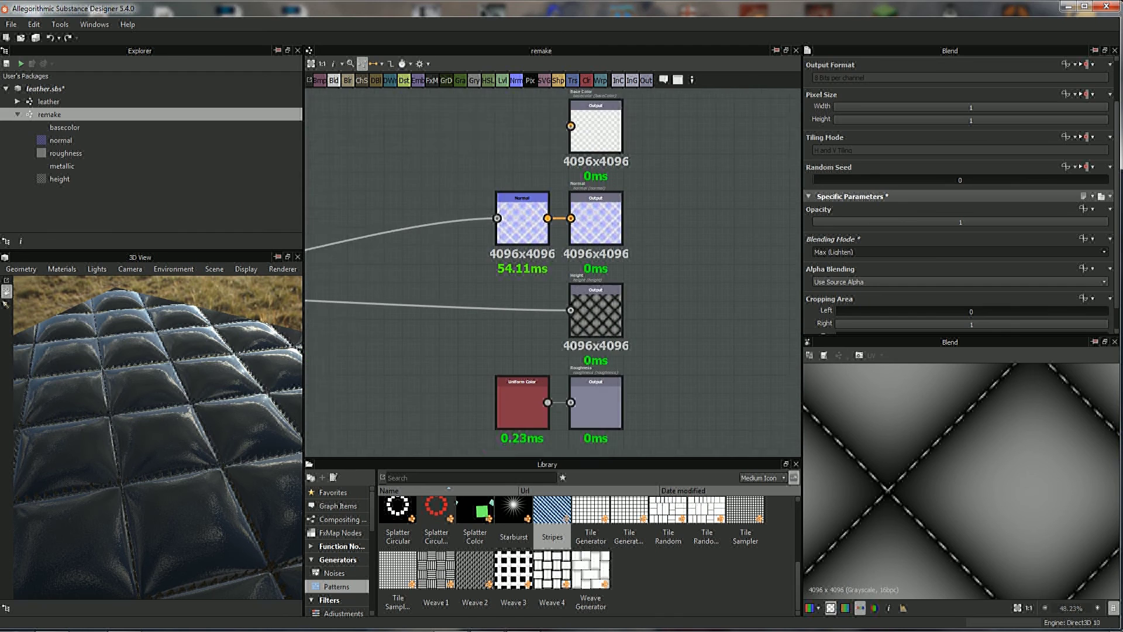
# - View the Roughness output in the 3D preview with usage set to Roughness
pyautogui.click(651, 351)
pyautogui.rightClick(643, 355)
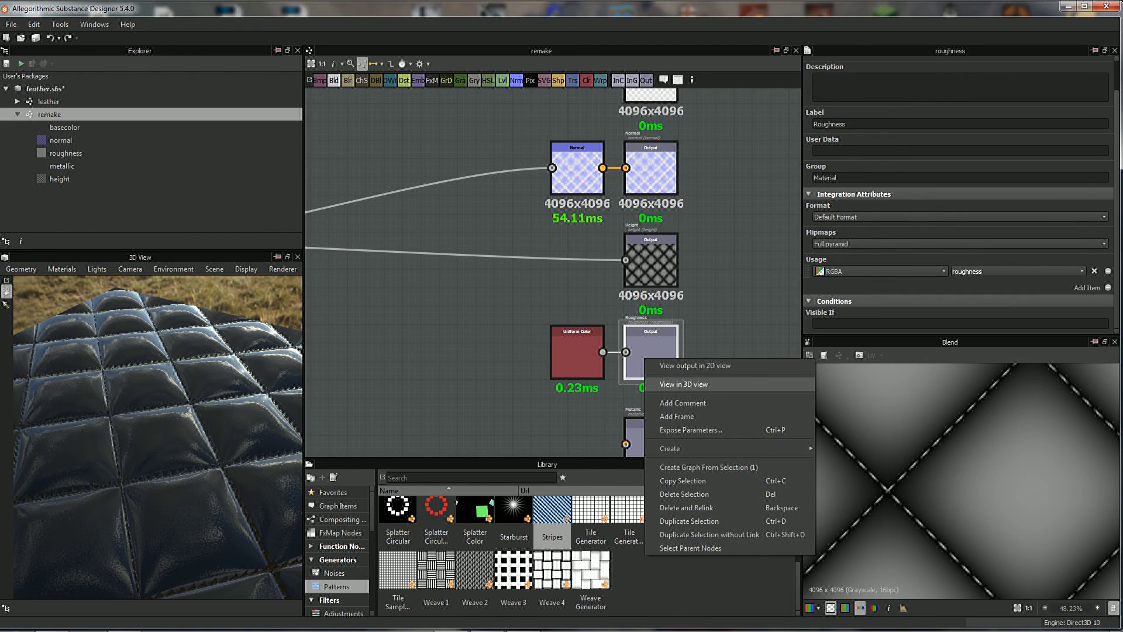
pyautogui.click(693, 384)
pyautogui.click(723, 486)
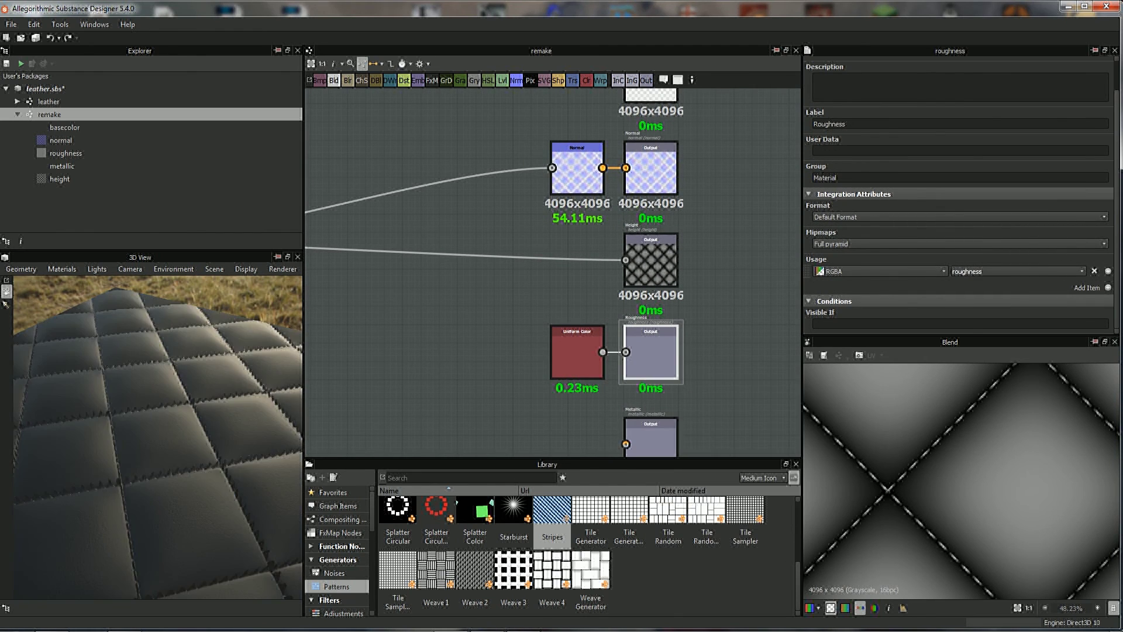
pyautogui.moveTo(158, 439)
pyautogui.mouseDown()
pyautogui.moveTo(117, 410)
pyautogui.moveTo(269, 491)
pyautogui.mouseUp()
# - Select the final seam Blend and add a Levels node after it
pyautogui.moveTo(409, 263); pyautogui.dragTo(760, 293, button='middle')
pyautogui.click(523, 295)
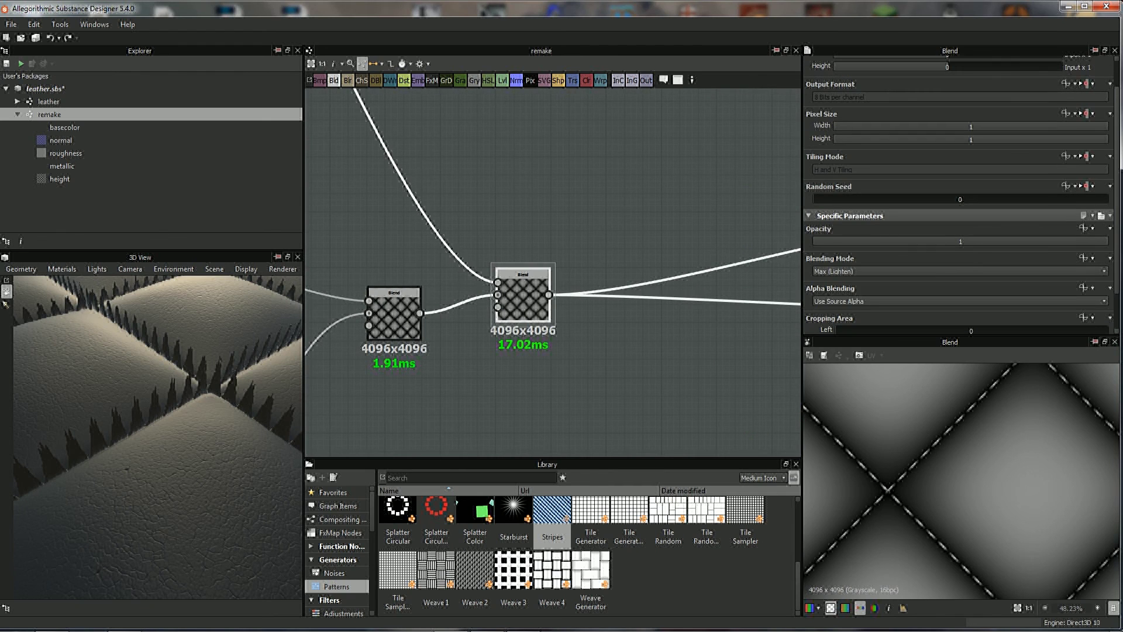
pyautogui.scroll(2, 884, 481)
pyautogui.scroll(1, 884, 480)
pyautogui.scroll(1, 884, 480)
pyautogui.scroll(-1, 884, 480)
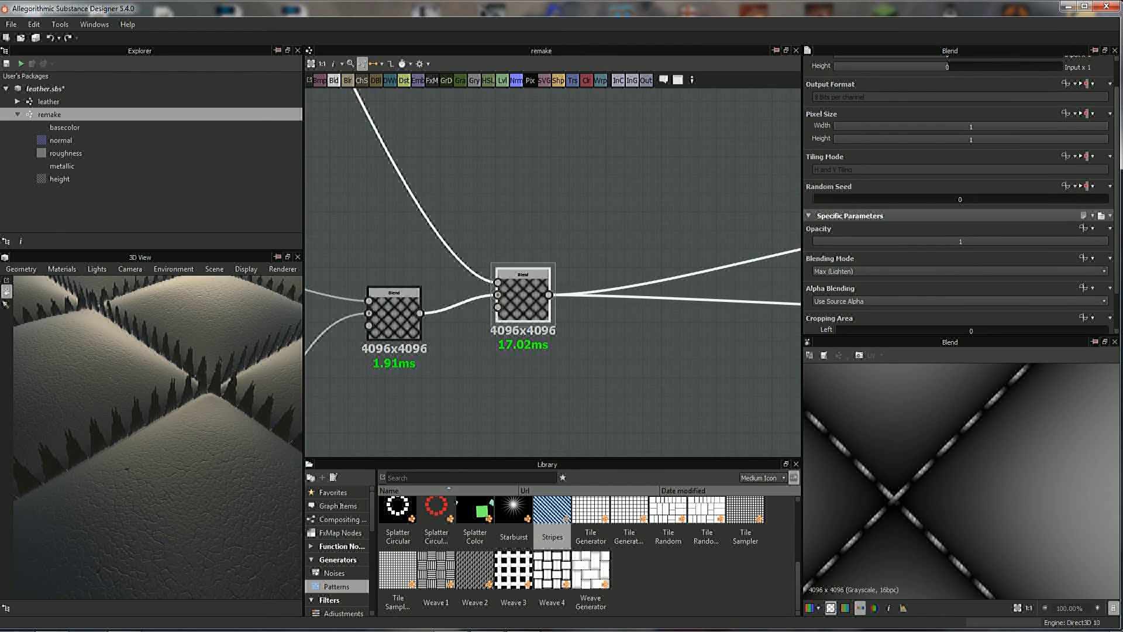
pyautogui.moveTo(526, 234); pyautogui.dragTo(553, 239, button='middle')
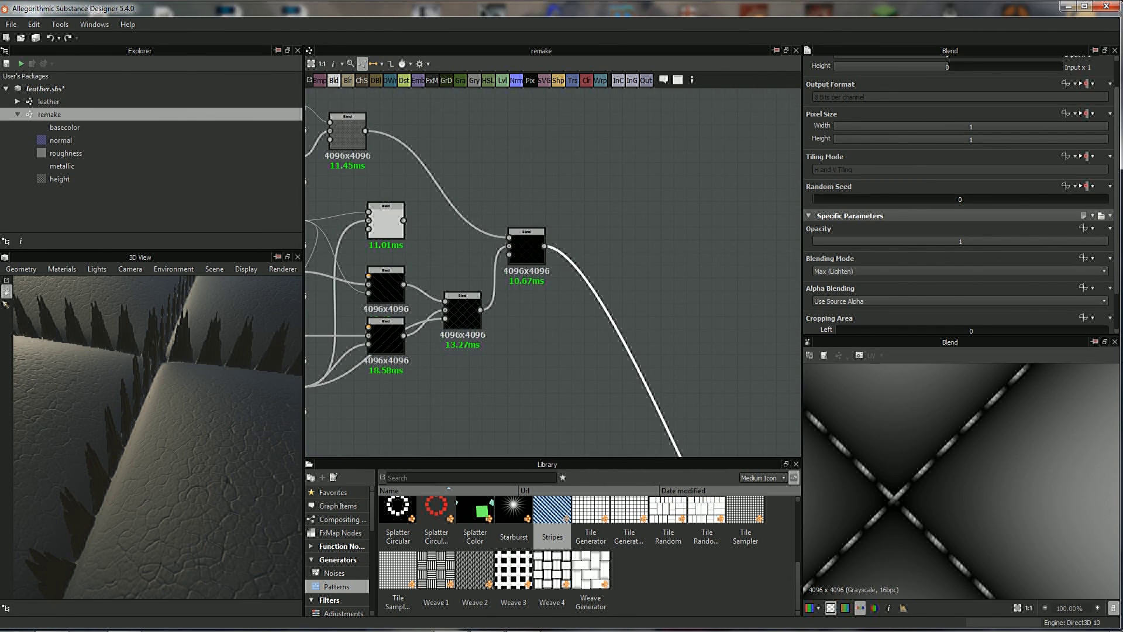
pyautogui.click(502, 80)
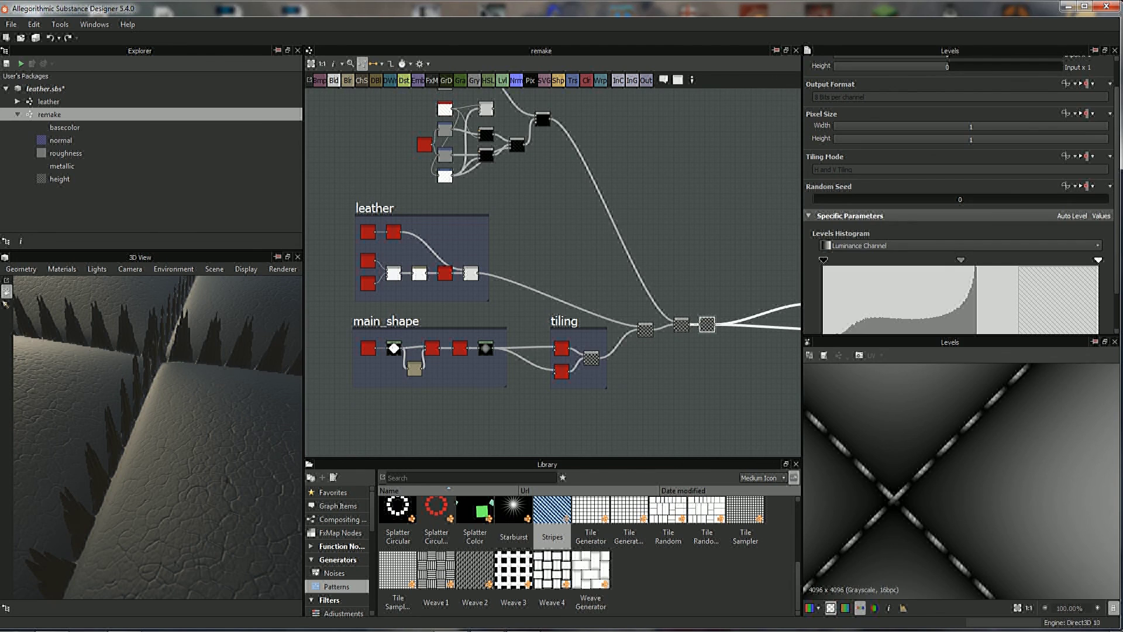
# - Place the Levels node beside the lower Blend nodes, between the seam chain and Blend
pyautogui.press('Delete')
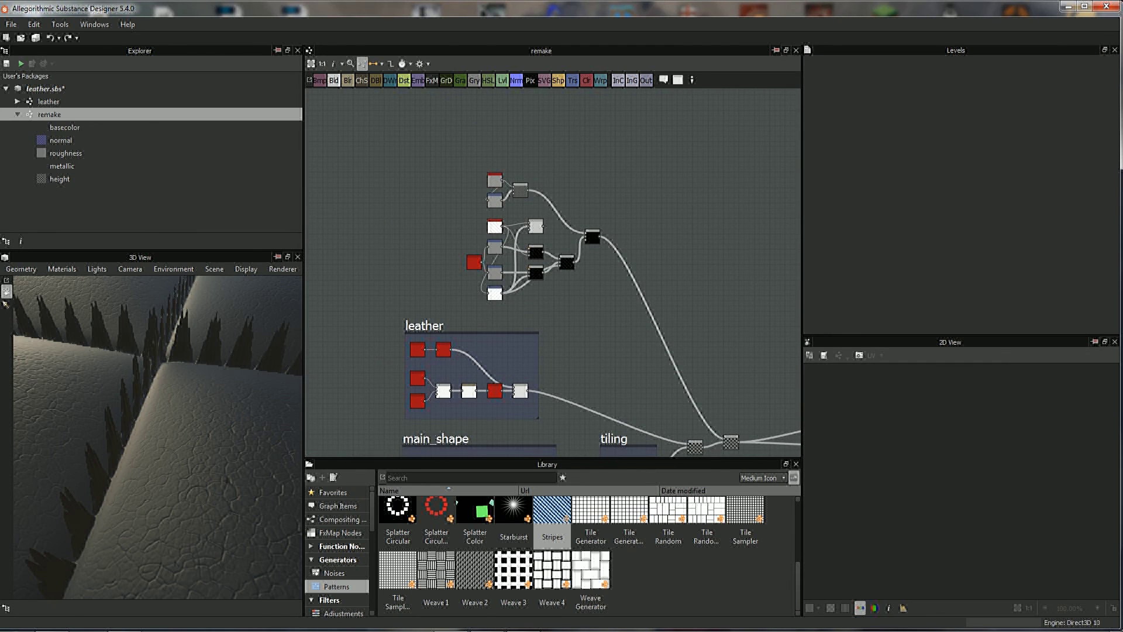
pyautogui.hotkey('ctrl', 'z')
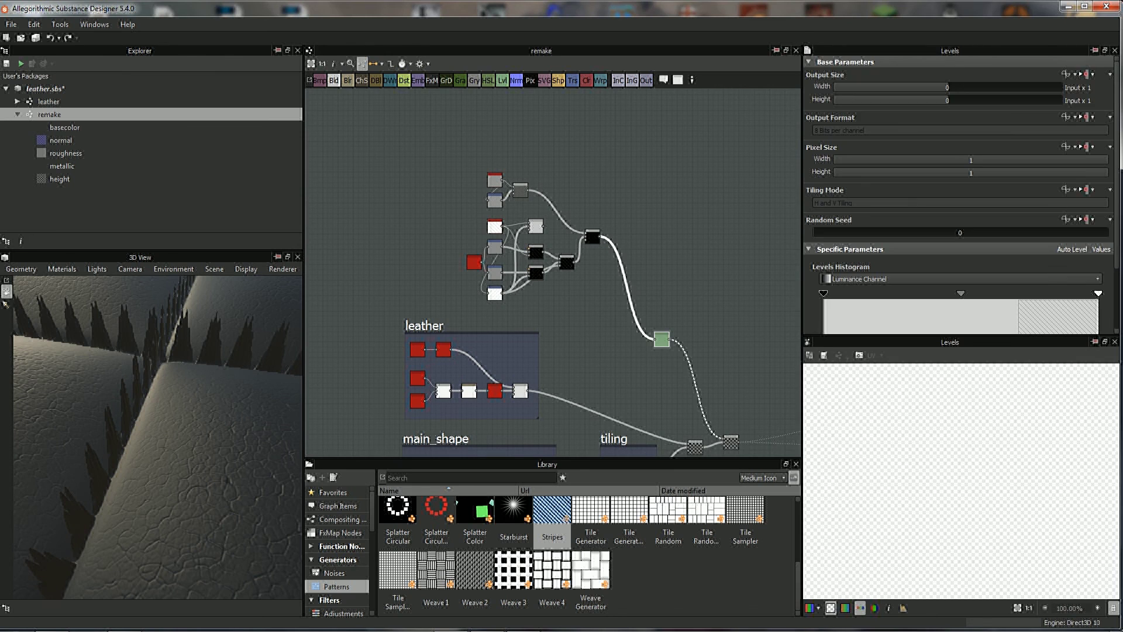
pyautogui.moveTo(662, 338)
pyautogui.mouseDown()
pyautogui.moveTo(608, 237)
pyautogui.moveTo(618, 231)
pyautogui.moveTo(672, 409)
pyautogui.moveTo(696, 426)
pyautogui.mouseUp()
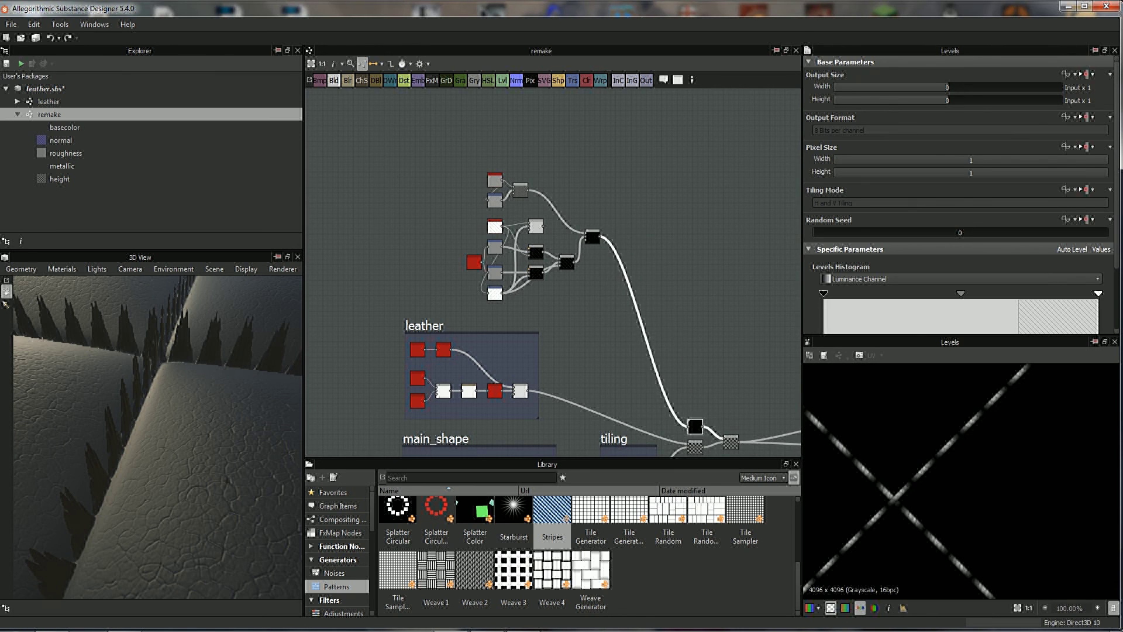
pyautogui.moveTo(696, 427); pyautogui.dragTo(661, 360, button='middle')
pyautogui.scroll(3, 661, 360)
pyautogui.scroll(4, 615, 223)
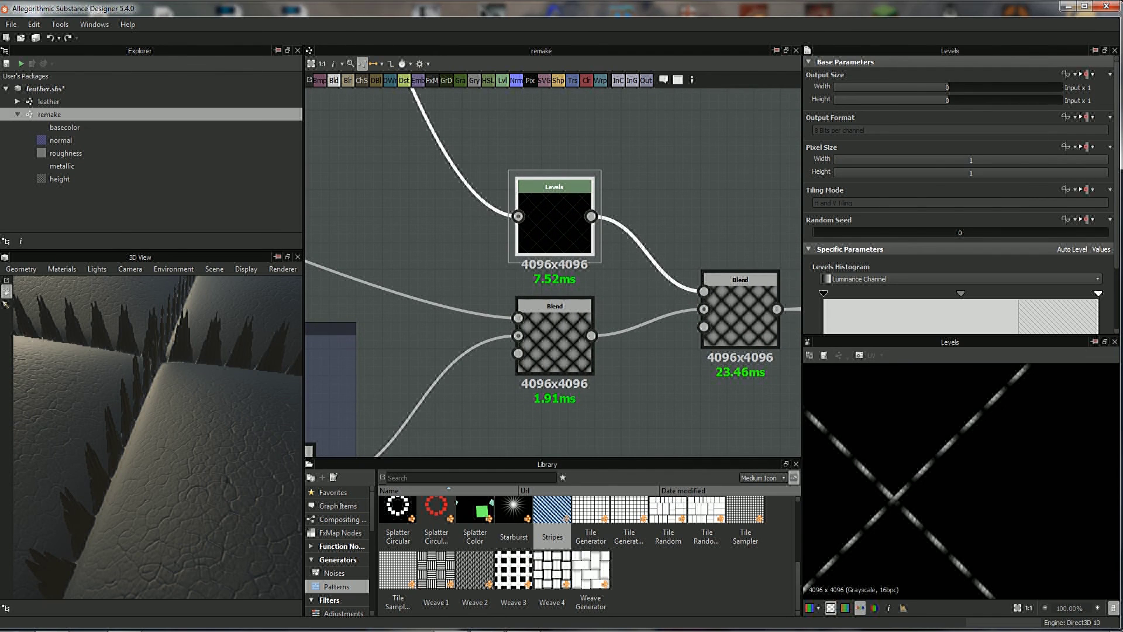
pyautogui.moveTo(556, 216); pyautogui.dragTo(559, 234, button='middle')
pyautogui.scroll(-2, 959, 263)
pyautogui.scroll(-1, 959, 193)
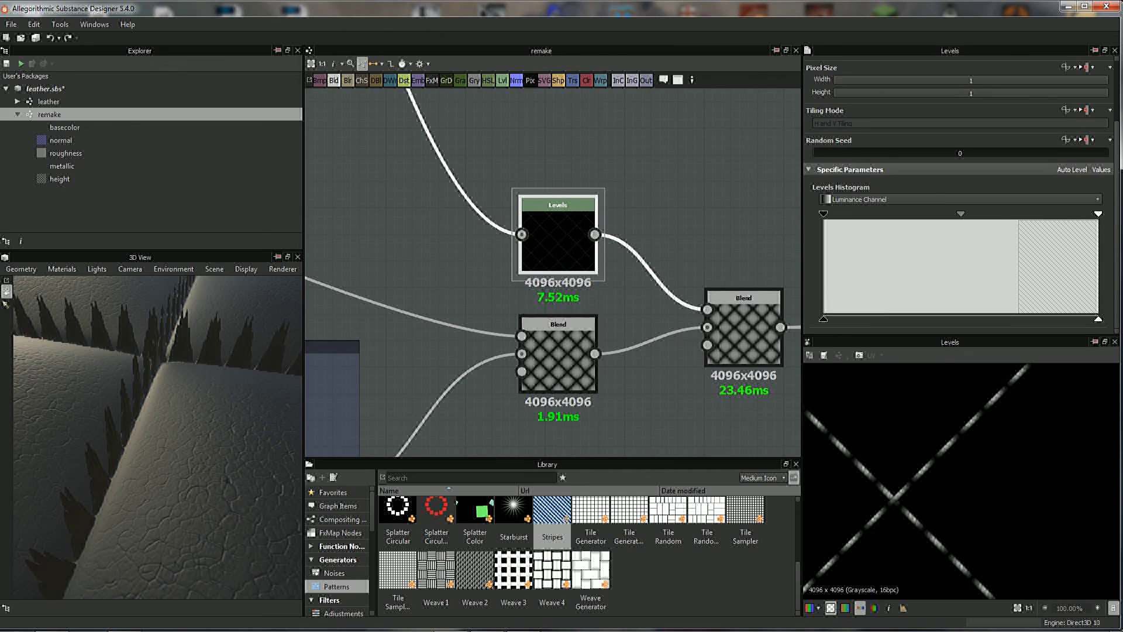
# - Darken the seam mask with the Levels white point and midtone sliders
pyautogui.moveTo(1098, 319); pyautogui.dragTo(867, 320)
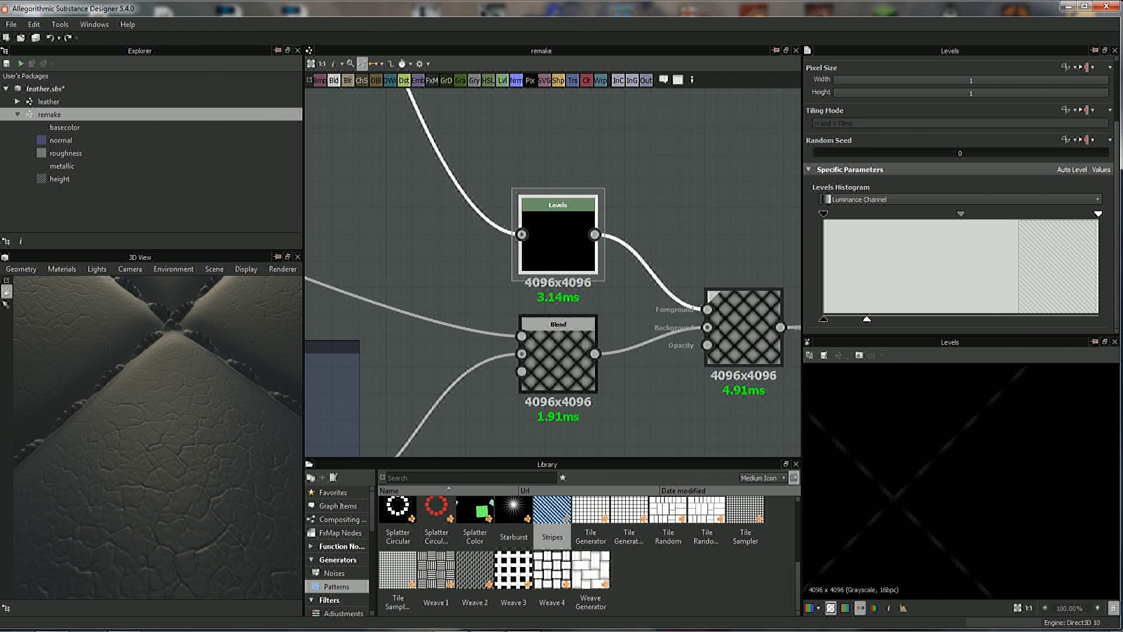
pyautogui.moveTo(867, 318); pyautogui.dragTo(844, 319)
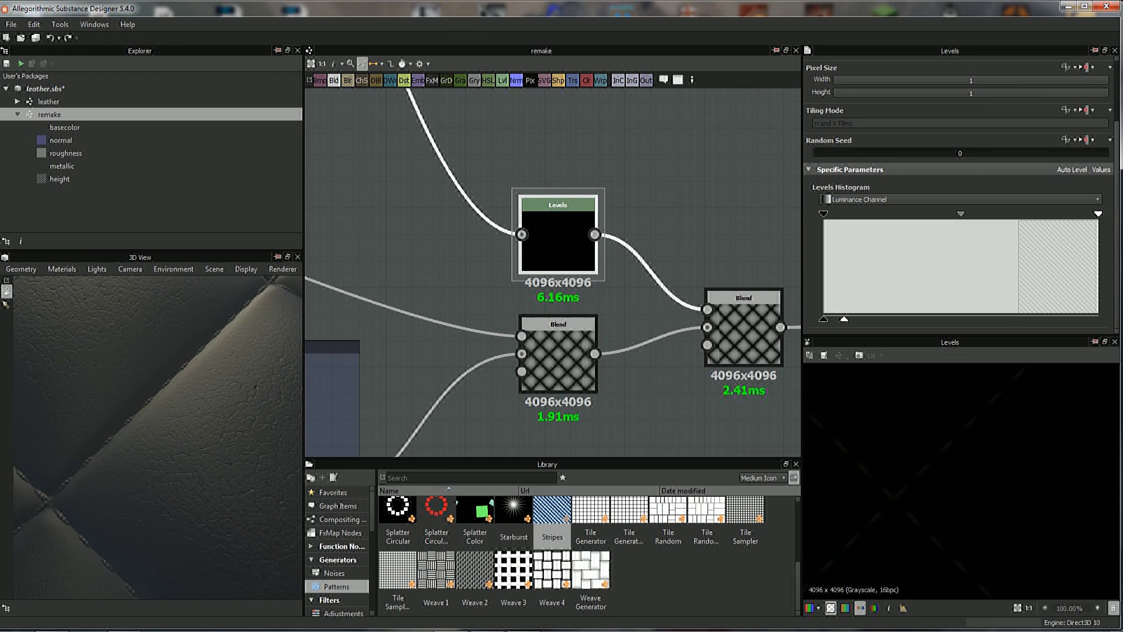
pyautogui.moveTo(961, 214)
pyautogui.mouseDown()
pyautogui.moveTo(976, 213)
pyautogui.moveTo(924, 213)
pyautogui.mouseUp()
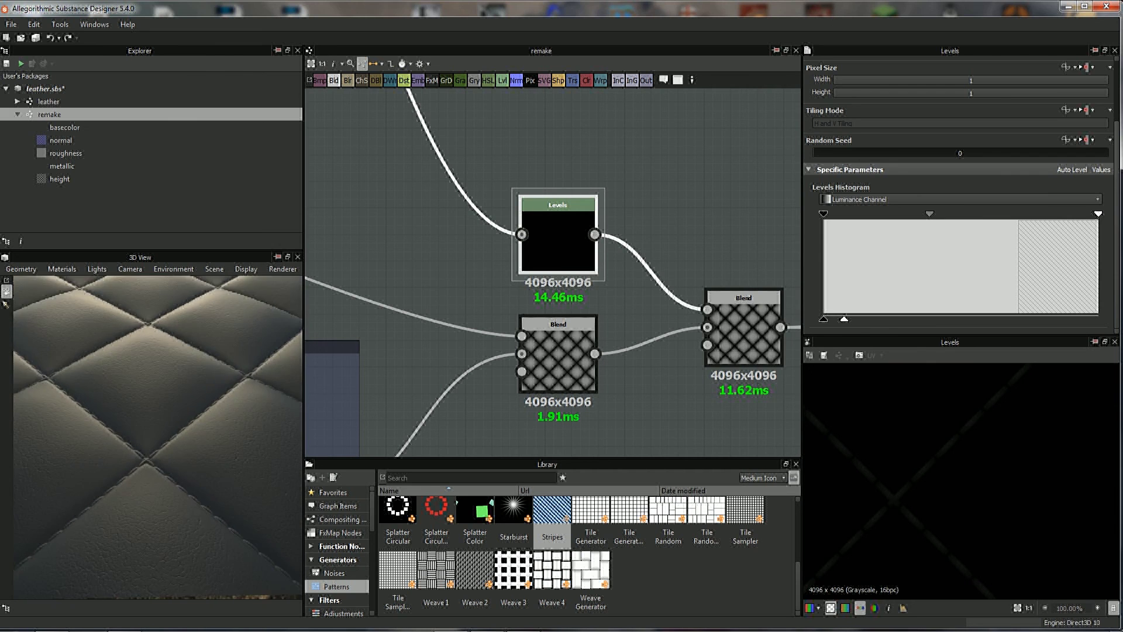
pyautogui.scroll(-2, 617, 287)
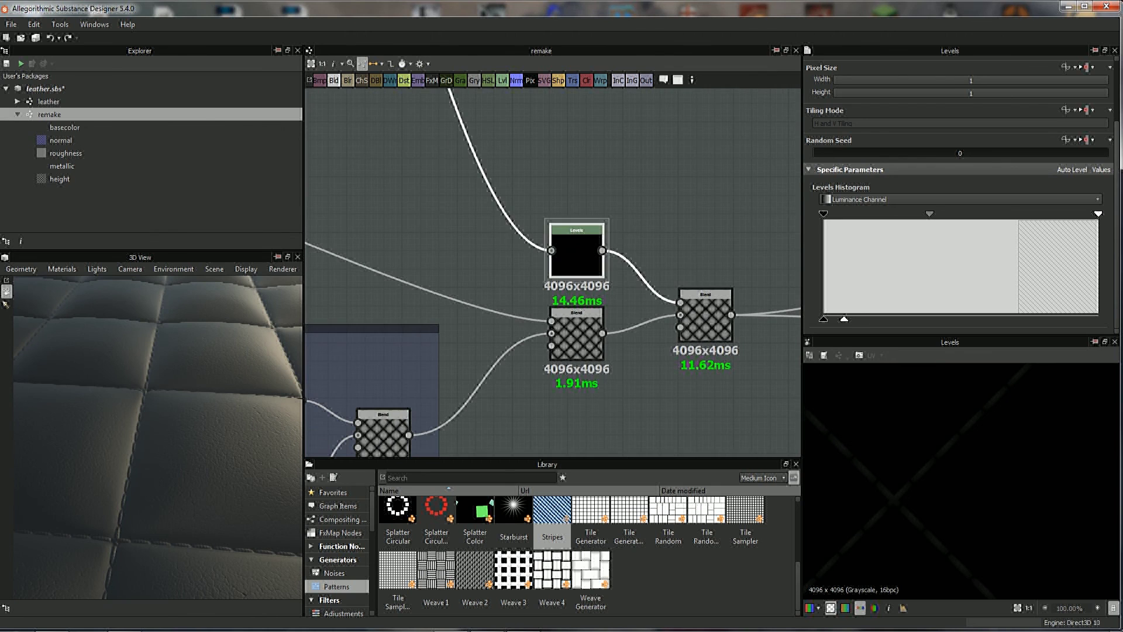
pyautogui.doubleClick(49, 101)
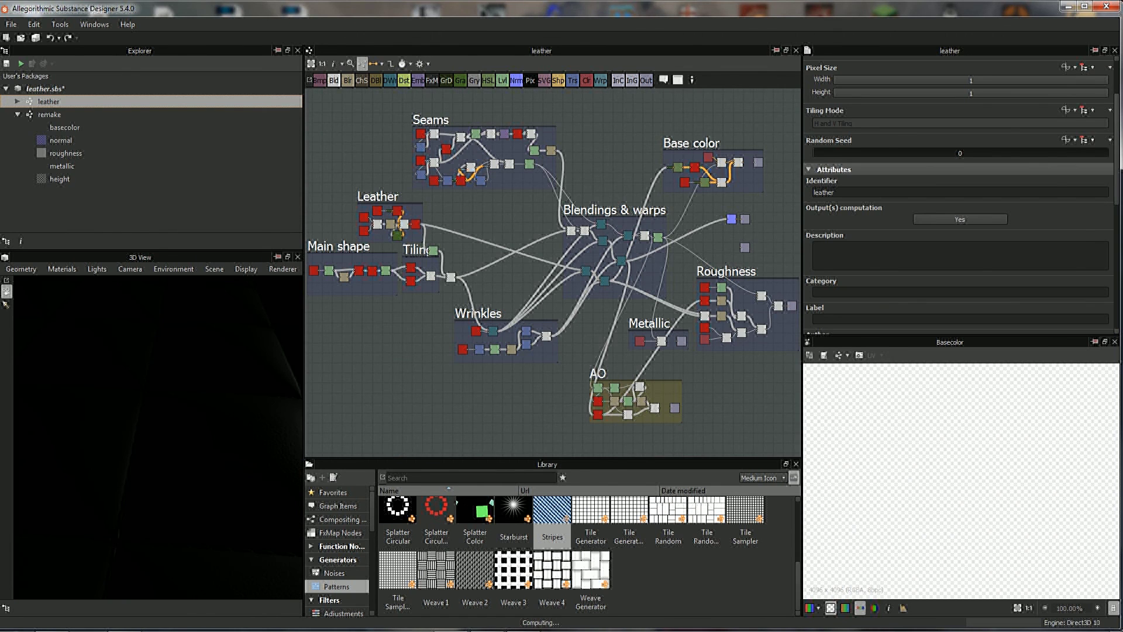
pyautogui.scroll(3, 484, 123)
pyautogui.scroll(2, 485, 123)
pyautogui.click(462, 154)
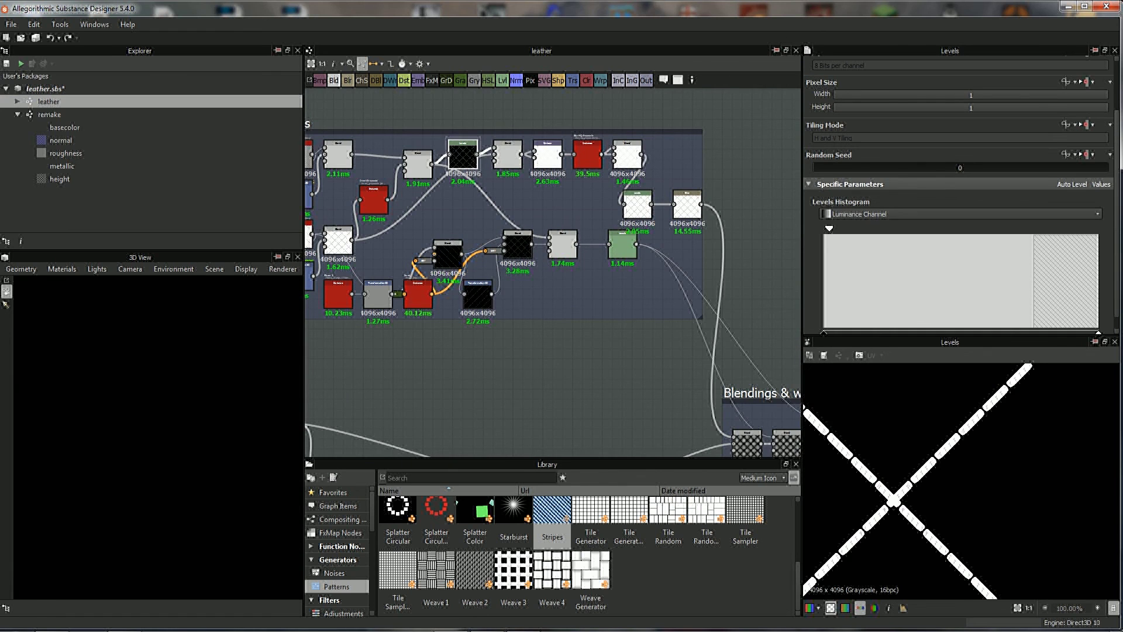
pyautogui.moveTo(526, 263); pyautogui.dragTo(579, 296, button='middle')
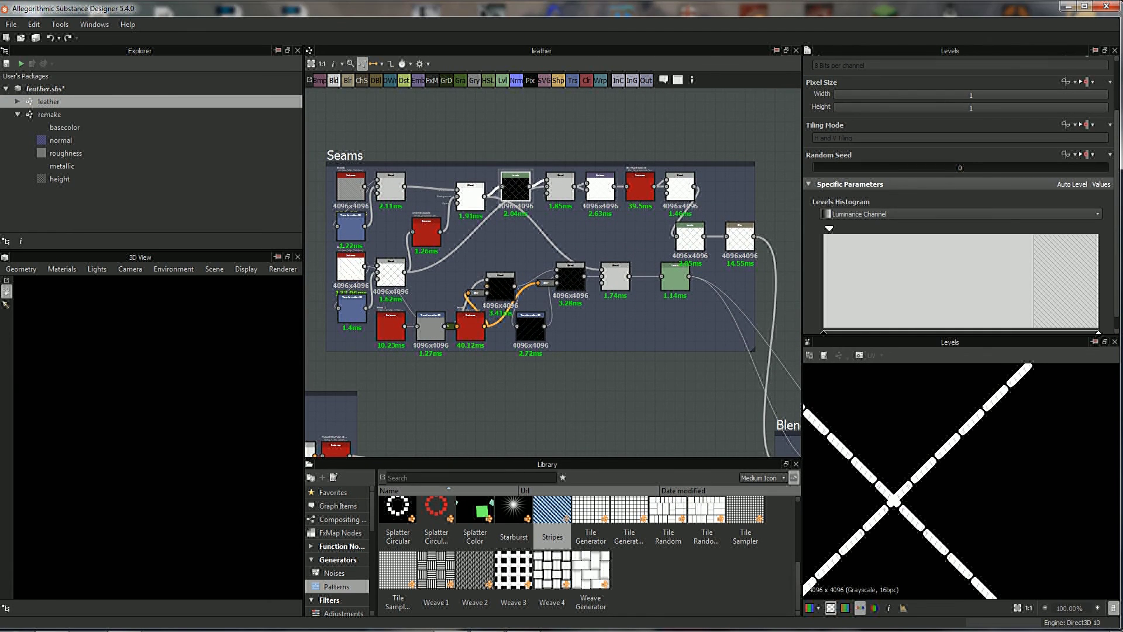
pyautogui.click(471, 193)
pyautogui.scroll(2, 397, 214)
pyautogui.scroll(2, 398, 215)
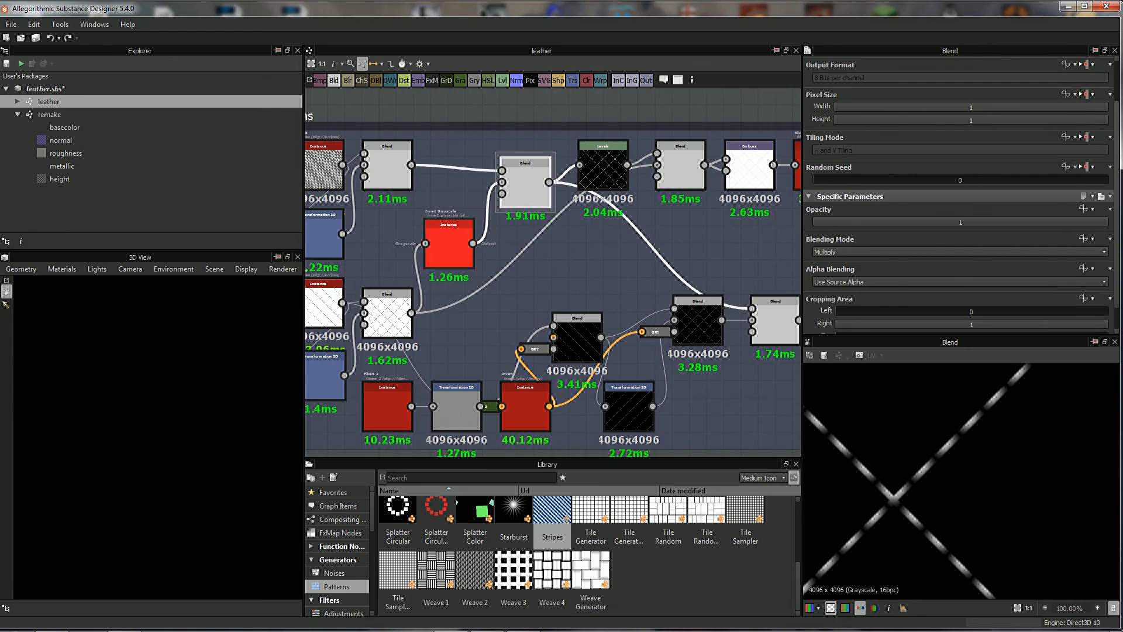
pyautogui.click(449, 246)
pyautogui.scroll(-2, 553, 281)
pyautogui.moveTo(585, 263); pyautogui.dragTo(351, 281, button='middle')
pyautogui.scroll(-3, 553, 281)
pyautogui.moveTo(553, 281); pyautogui.dragTo(550, 243, button='middle')
pyautogui.scroll(-1, 553, 281)
pyautogui.moveTo(553, 280); pyautogui.dragTo(594, 337, button='middle')
pyautogui.scroll(2, 609, 193)
pyautogui.click(607, 196)
pyautogui.moveTo(607, 196)
pyautogui.mouseDown(button='middle')
pyautogui.moveTo(536, 126)
pyautogui.moveTo(492, 121)
pyautogui.moveTo(441, 83)
pyautogui.mouseUp(button='middle')
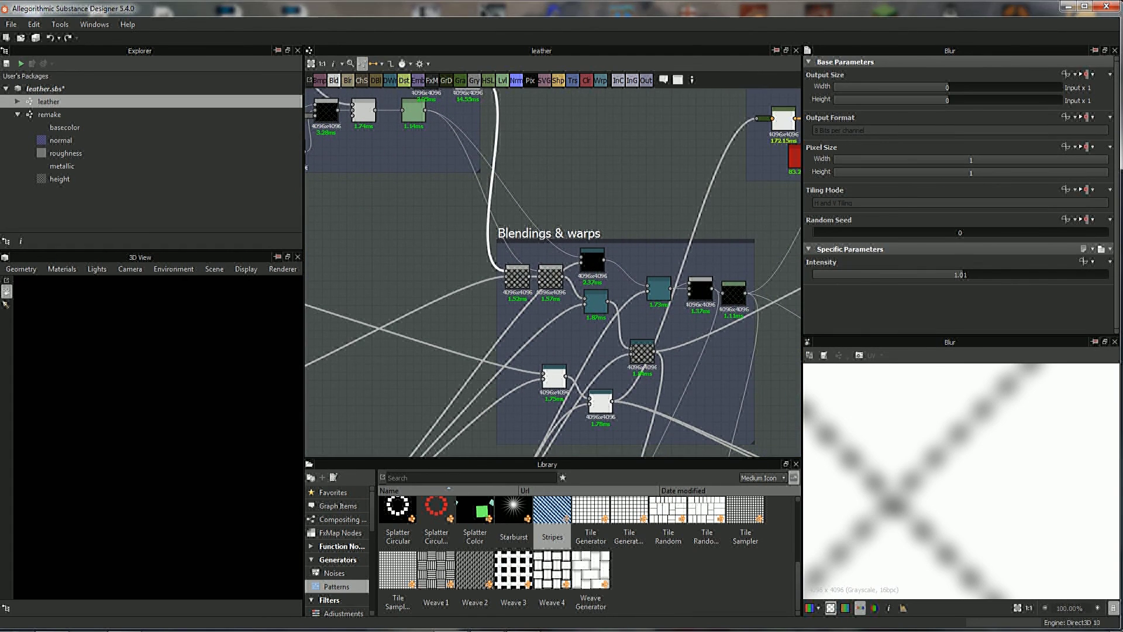
pyautogui.scroll(-2, 553, 272)
pyautogui.scroll(-1, 553, 272)
pyautogui.moveTo(553, 272)
pyautogui.mouseDown(button='middle')
pyautogui.moveTo(554, 251)
pyautogui.moveTo(520, 211)
pyautogui.mouseUp(button='middle')
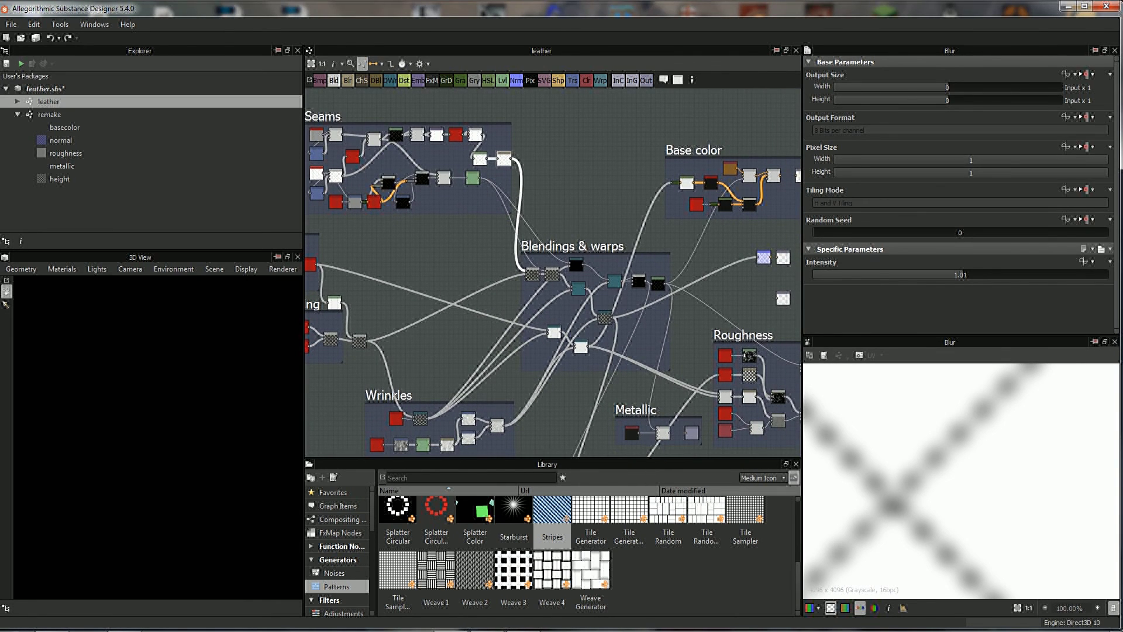
pyautogui.doubleClick(50, 114)
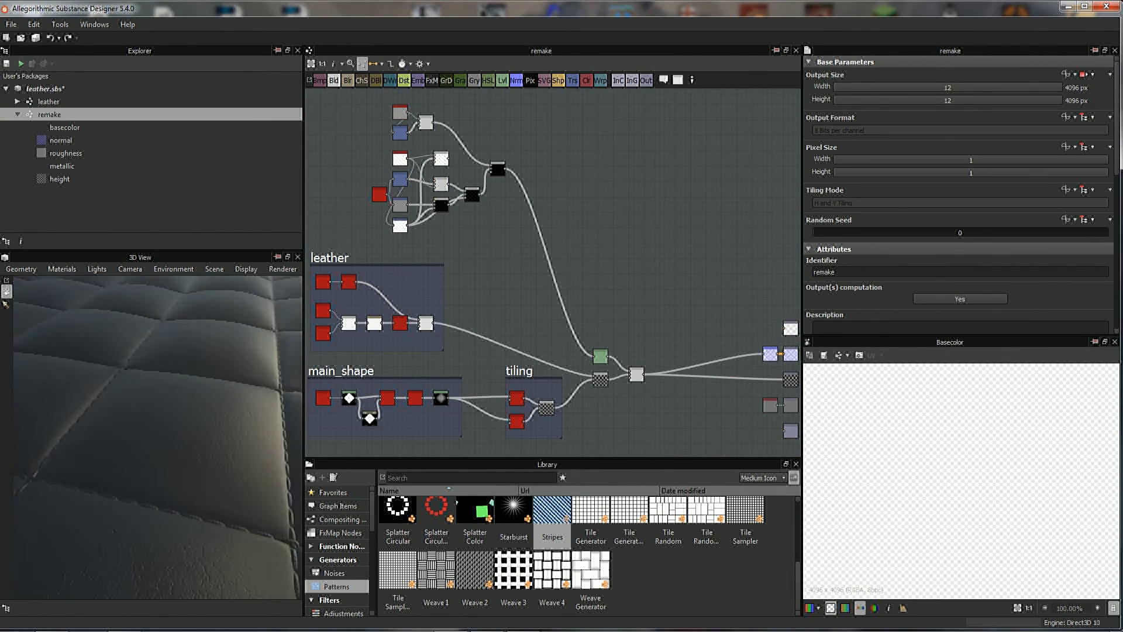
# - Box-select the top stripe and seam nodes and enclose them in a new frame
pyautogui.moveTo(158, 439)
pyautogui.mouseDown()
pyautogui.moveTo(117, 409)
pyautogui.moveTo(117, 444)
pyautogui.mouseUp()
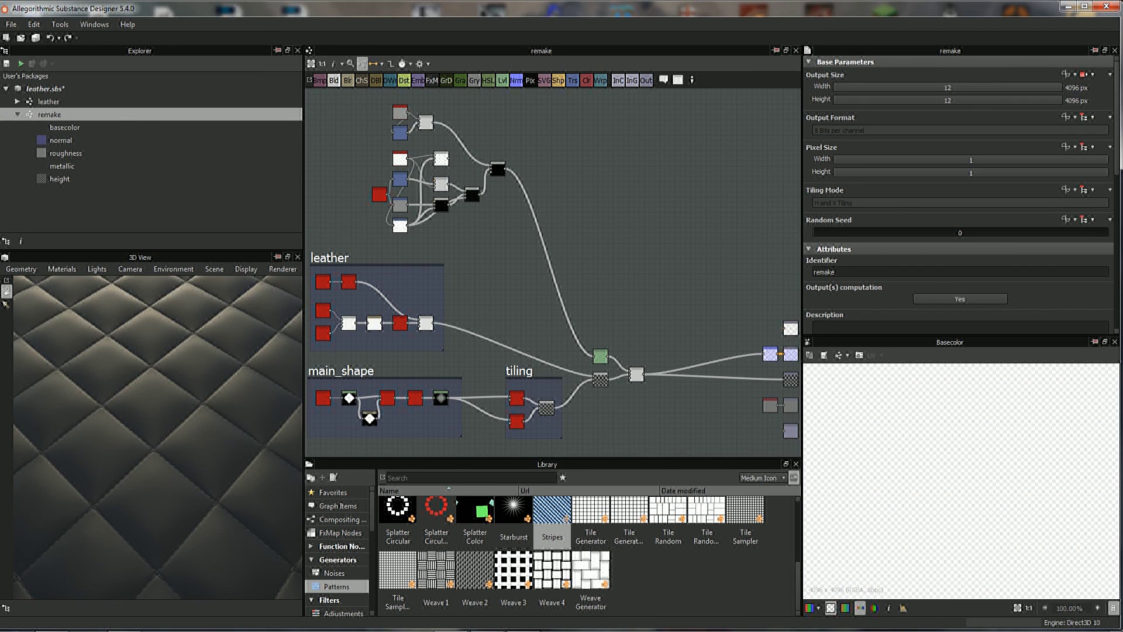
pyautogui.moveTo(527, 263); pyautogui.dragTo(603, 328, button='middle')
pyautogui.moveTo(406, 156); pyautogui.dragTo(621, 315)
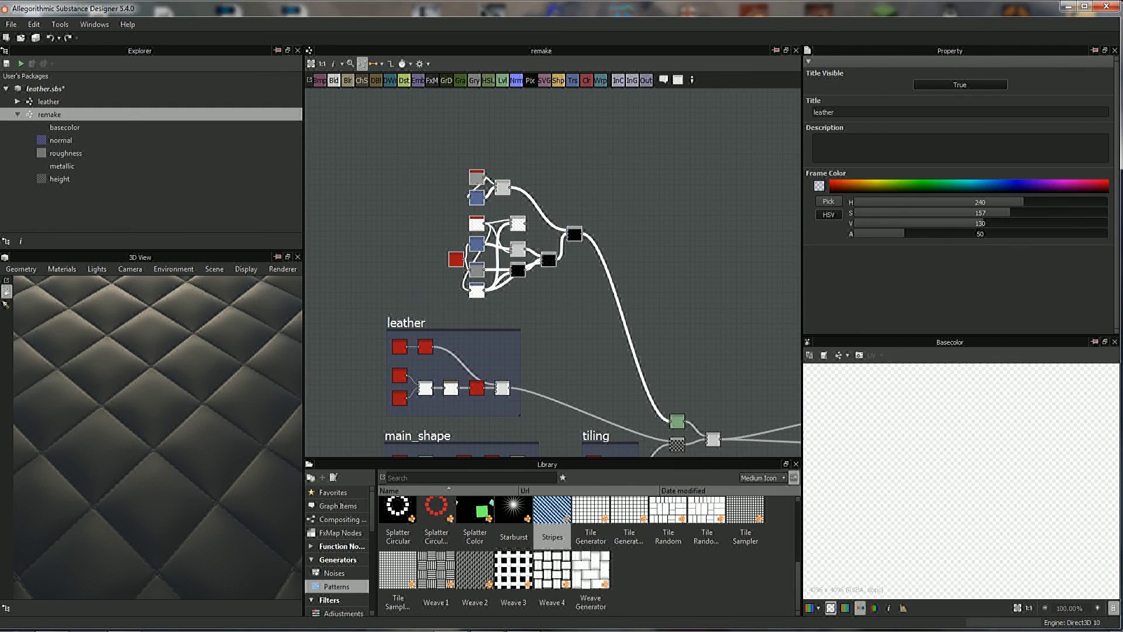
pyautogui.scroll(3, 595, 270)
pyautogui.rightClick(556, 205)
pyautogui.rightClick(597, 164)
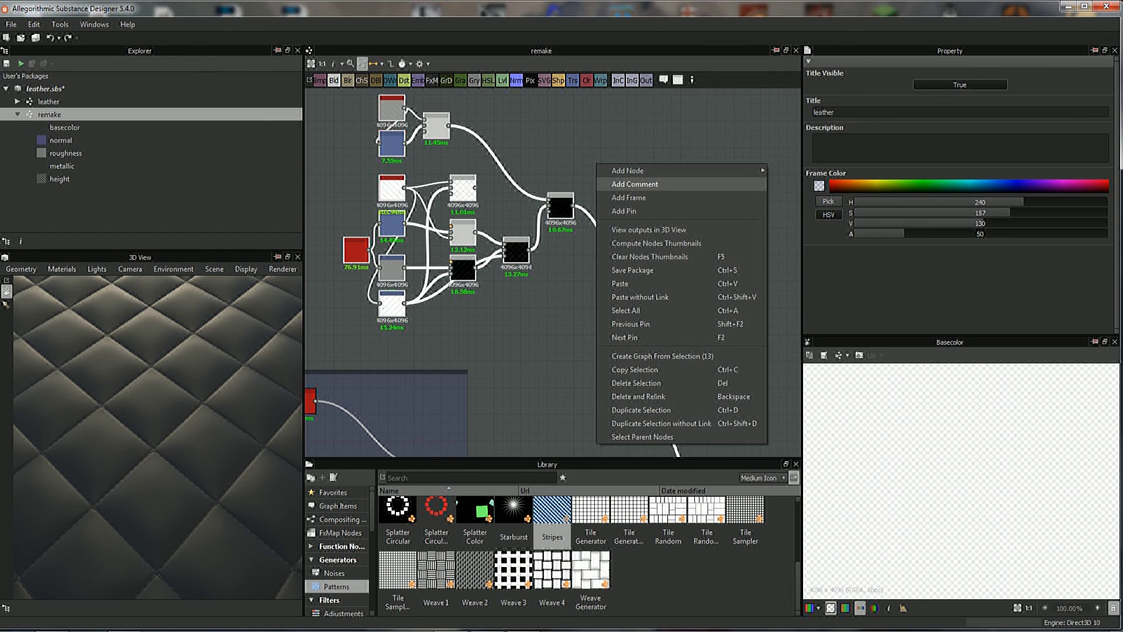
pyautogui.click(628, 197)
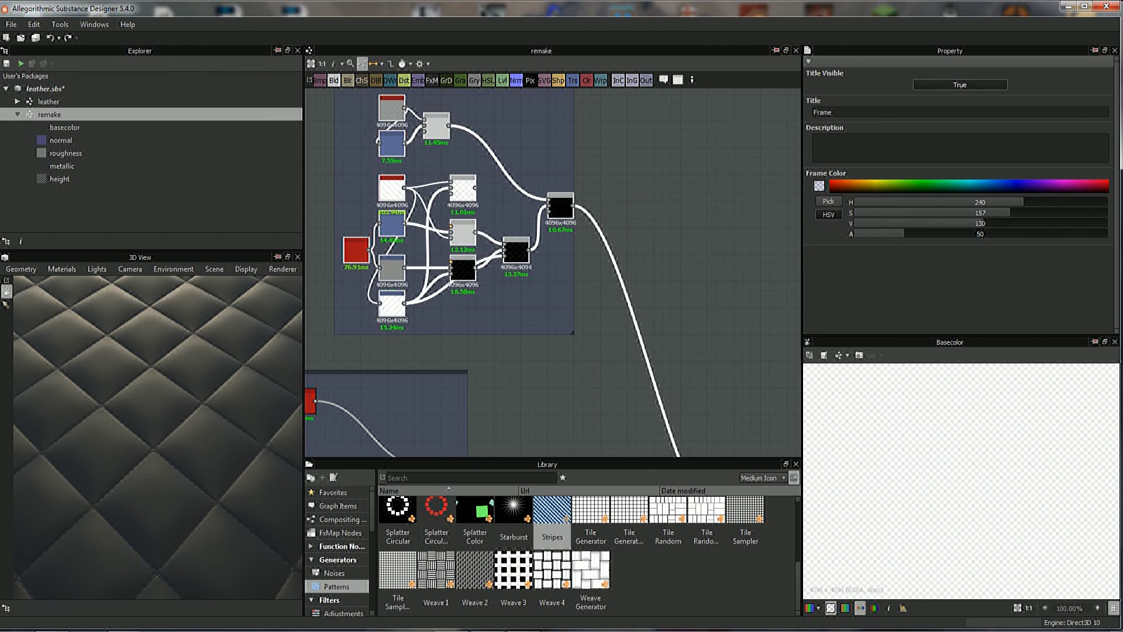
pyautogui.scroll(2, 536, 272)
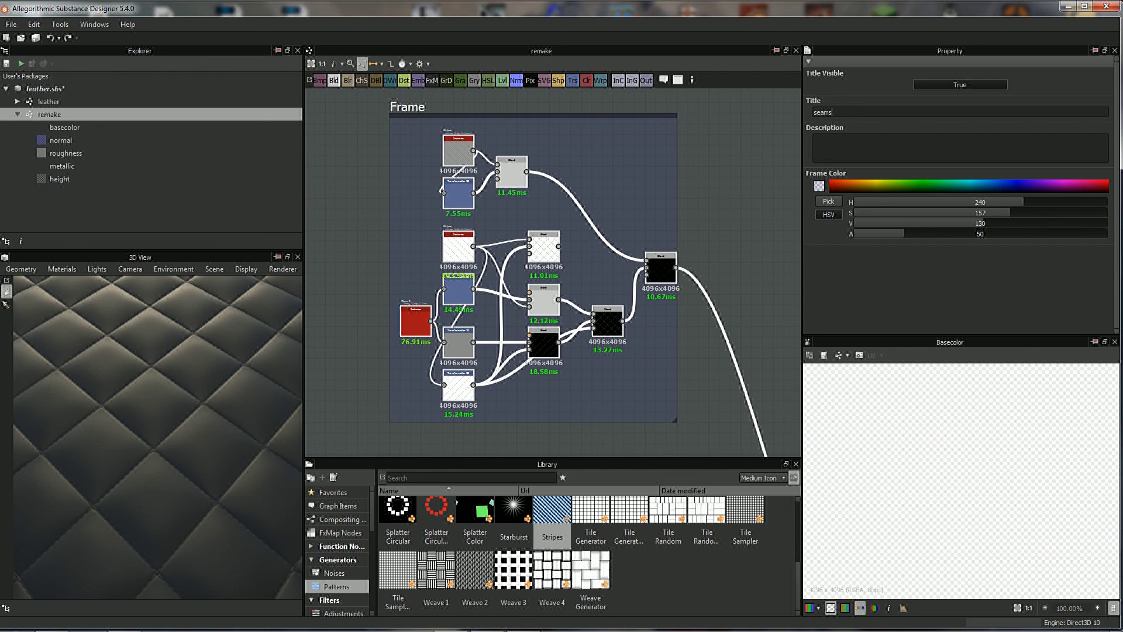
pyautogui.scroll(-2, 527, 263)
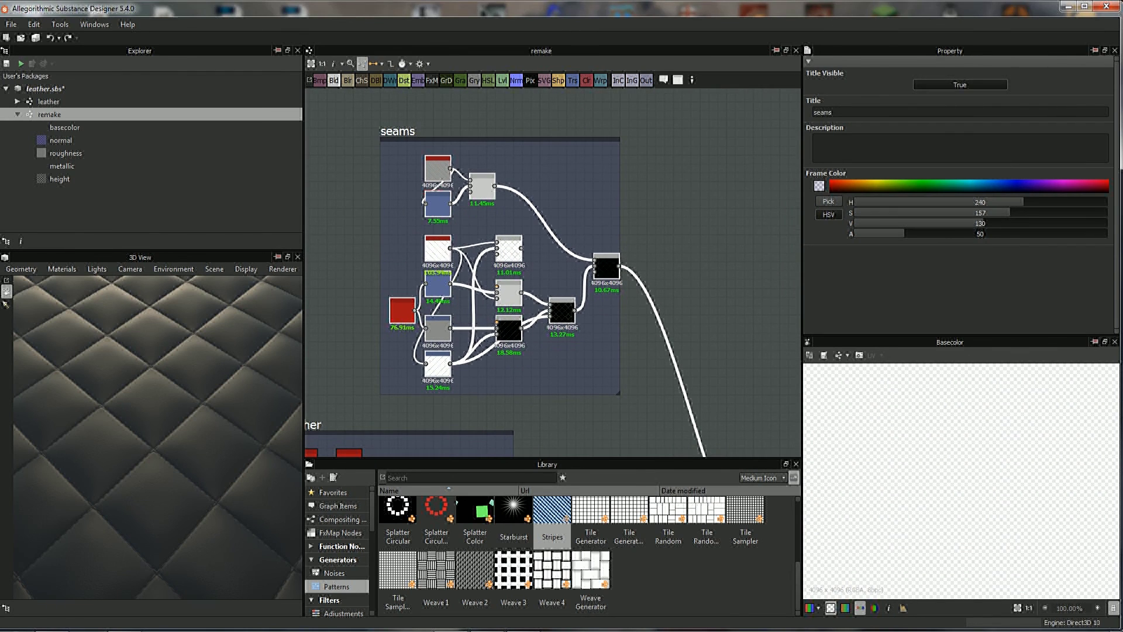